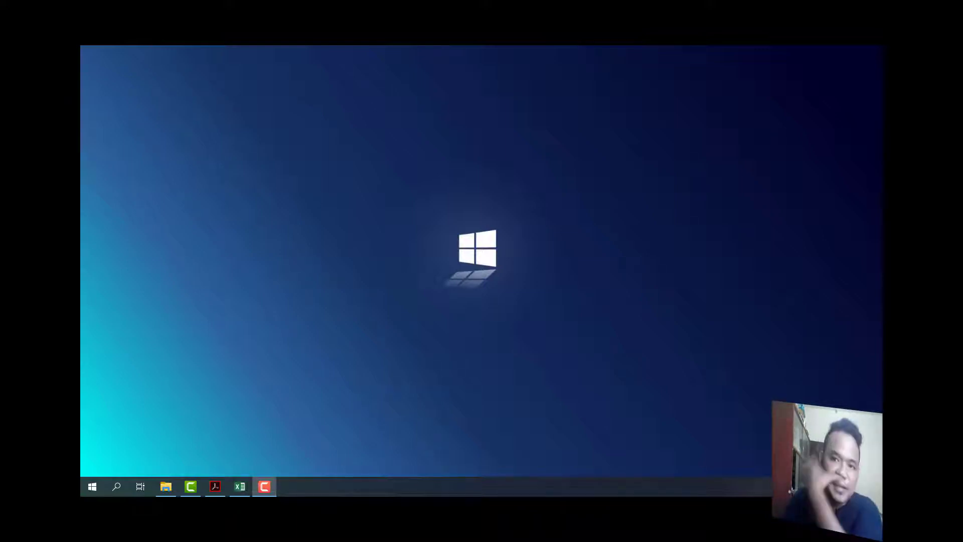
# Open the DataAngin.xls workbook in Excel and examine the hourly wind records from the first row to the last
pyautogui.click(240, 486)
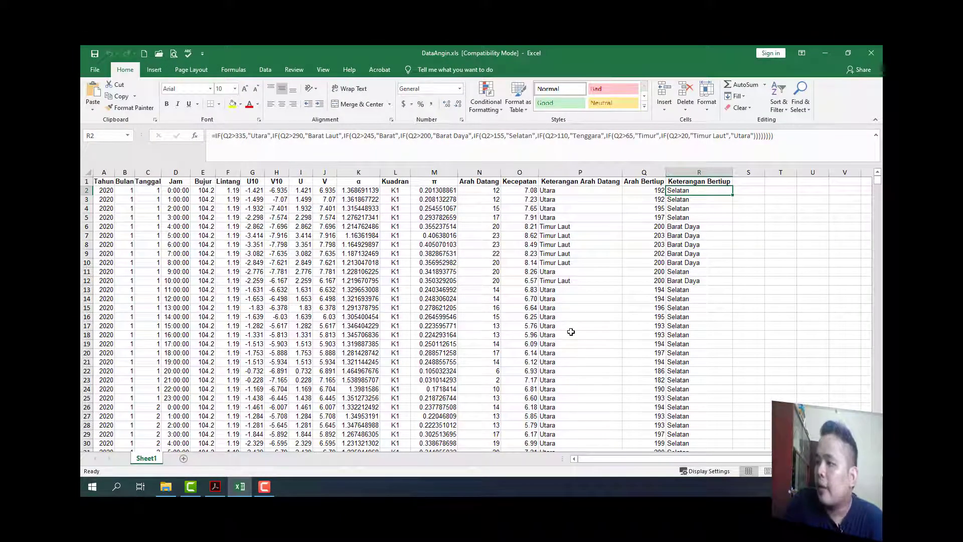
pyautogui.scroll(-2, 550, 288)
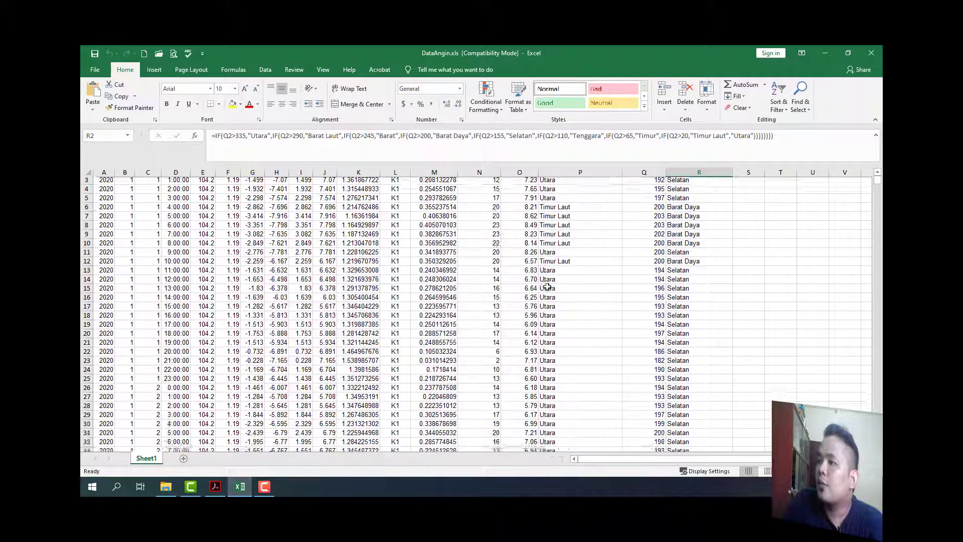
pyautogui.scroll(2, 547, 286)
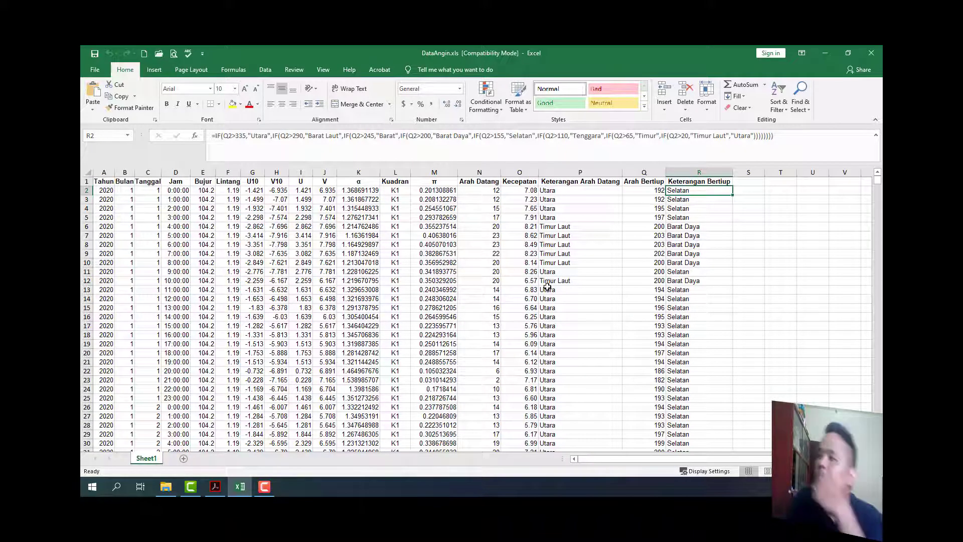
pyautogui.scroll(-20, 167, 220)
pyautogui.click(166, 217)
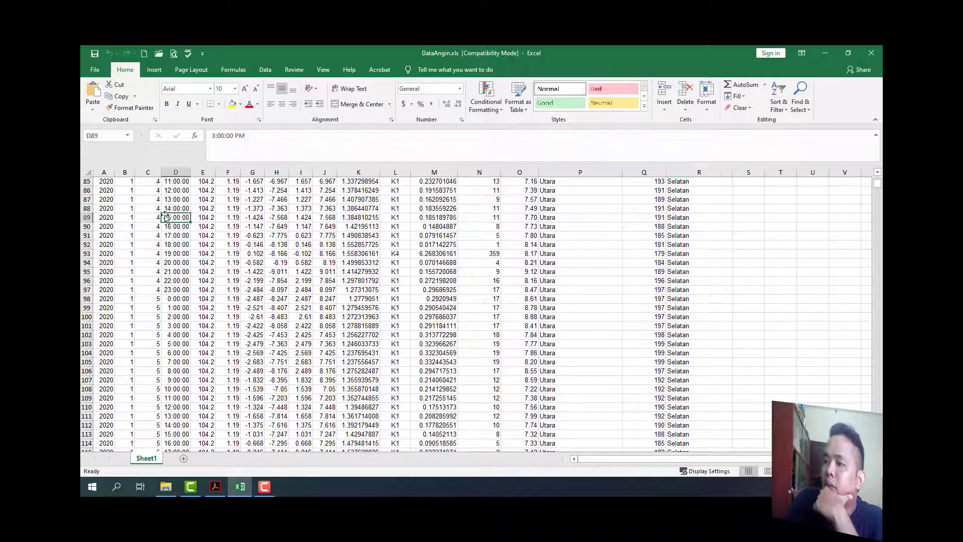
pyautogui.hotkey('ctrl', 'Down')
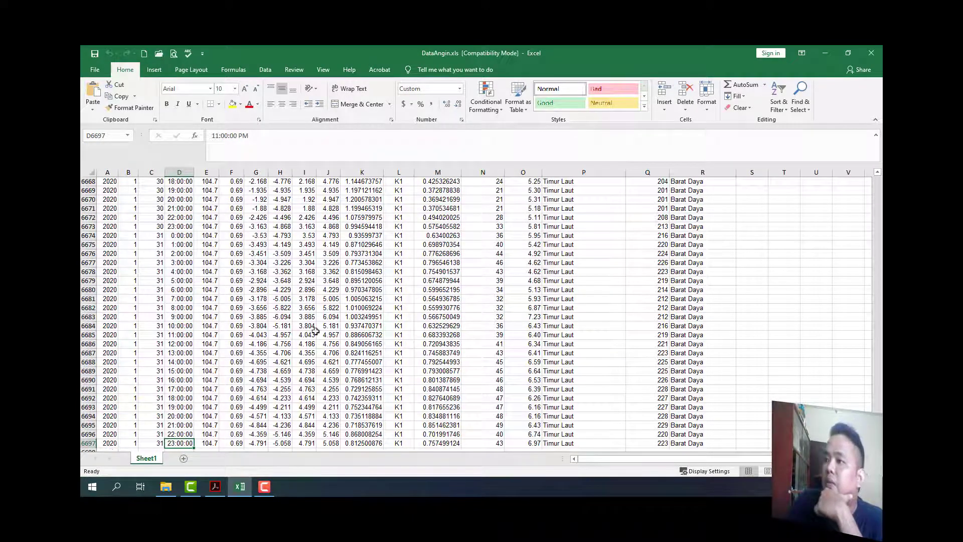
pyautogui.scroll(-2, 143, 409)
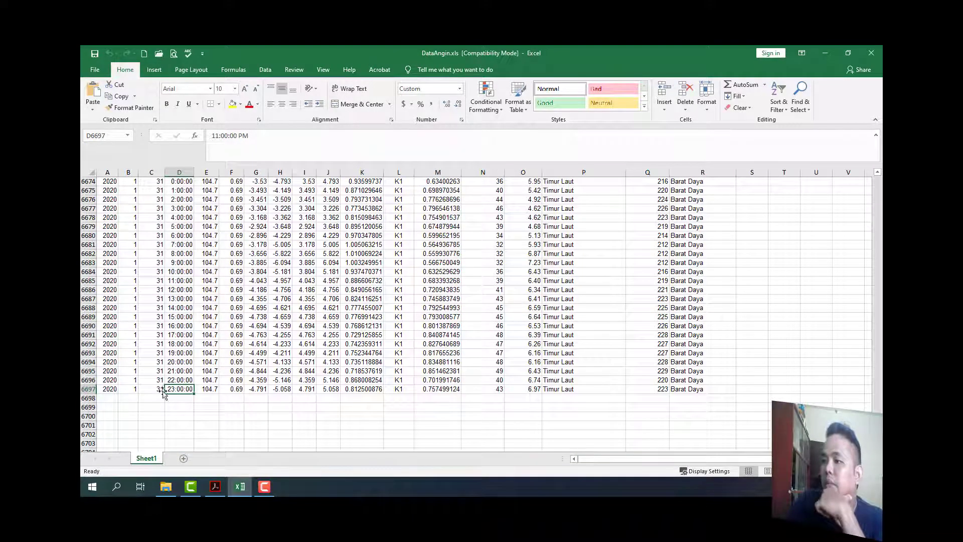
pyautogui.scroll(9, 173, 389)
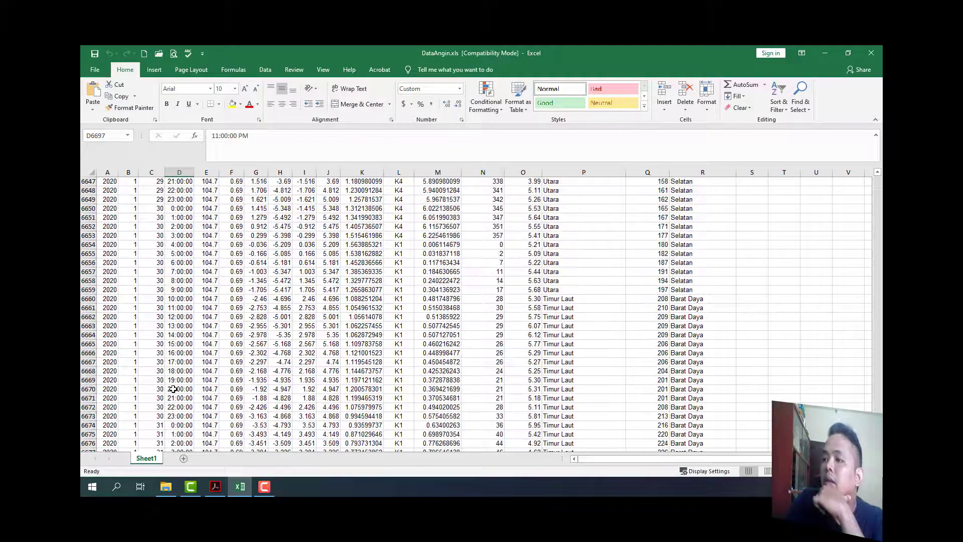
pyautogui.hotkey('ctrl', 'Up')
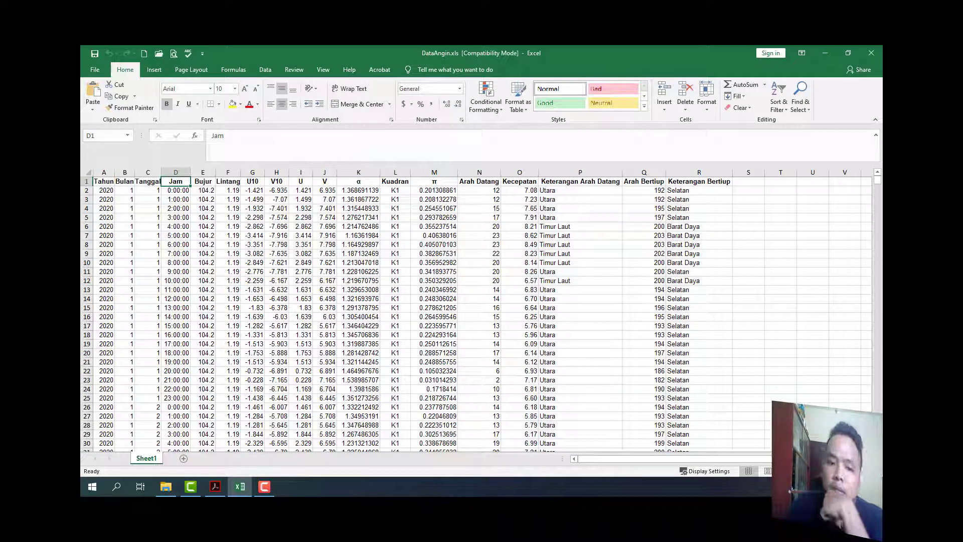
# Open DataAnginJanuari.nc from the DATA PRAKTIKUM folder in Ocean Data View
pyautogui.press('super+e')
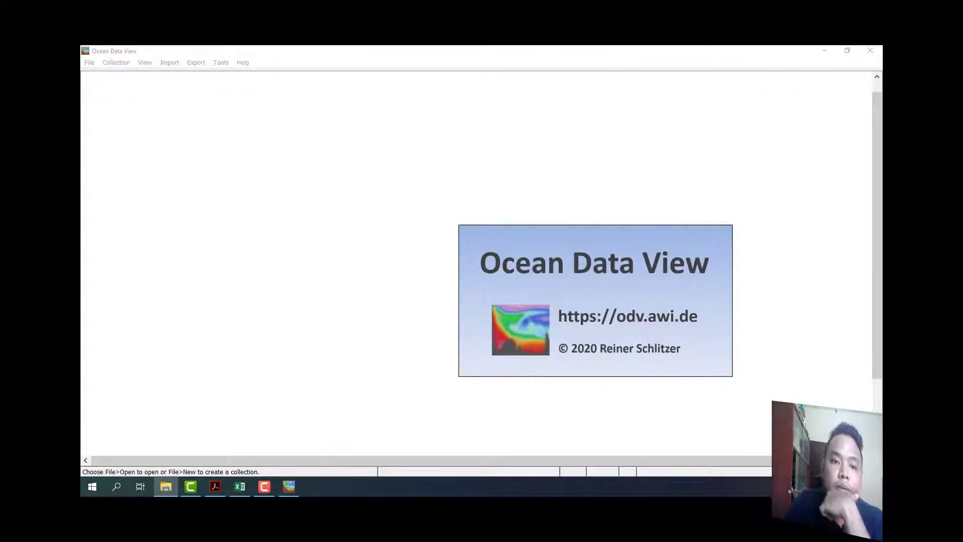
pyautogui.moveTo(441, 101); pyautogui.dragTo(532, 46)
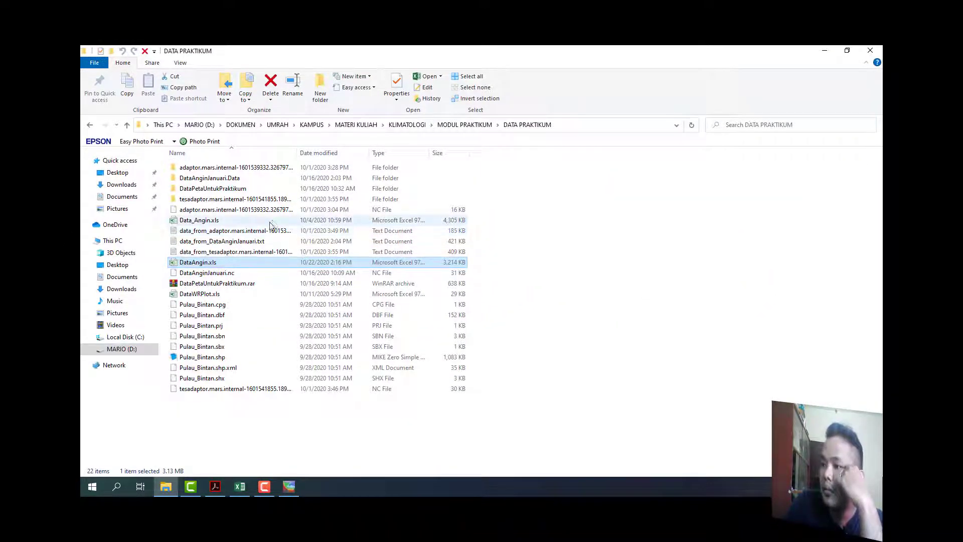
pyautogui.click(200, 272)
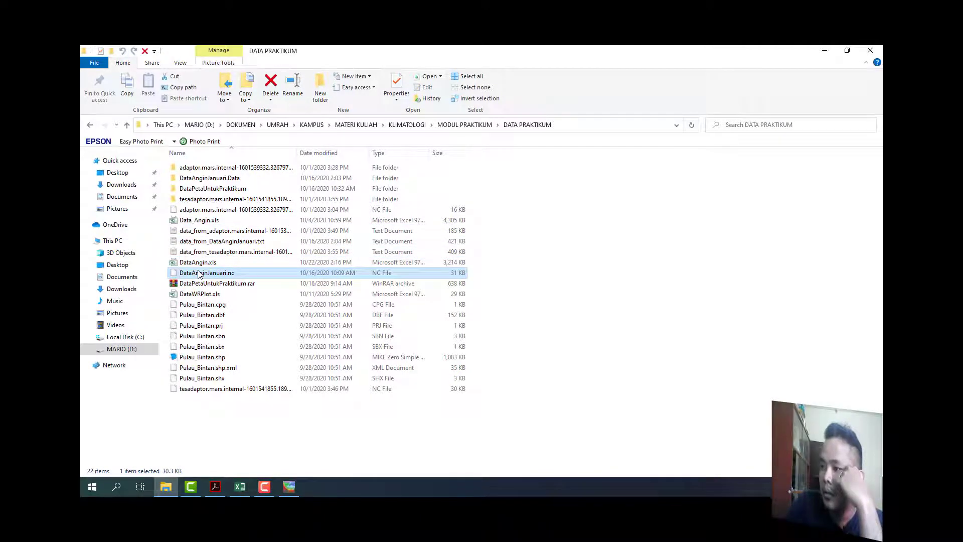
pyautogui.moveTo(199, 273); pyautogui.dragTo(380, 226)
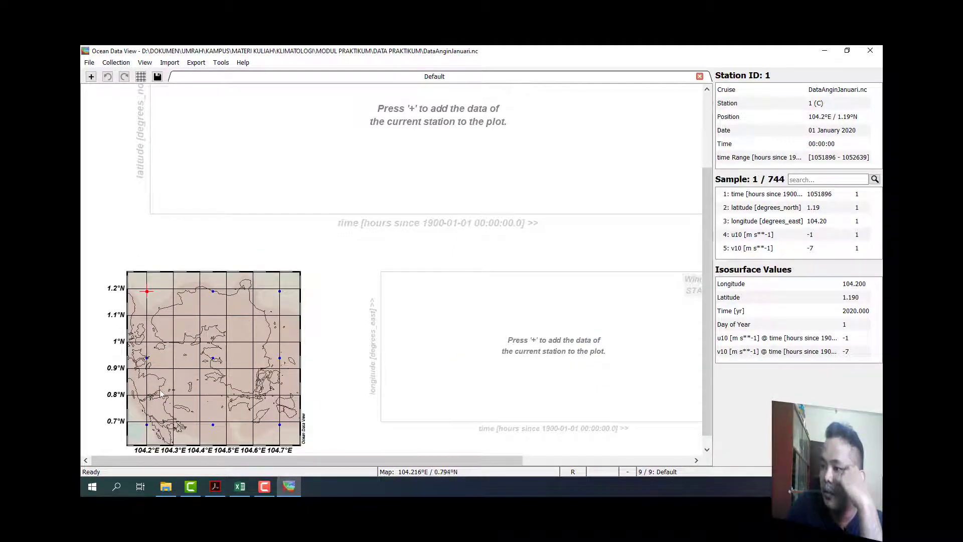
# Enlarge the station dots on the map through its display style properties
pyautogui.rightClick(162, 281)
pyautogui.click(195, 277)
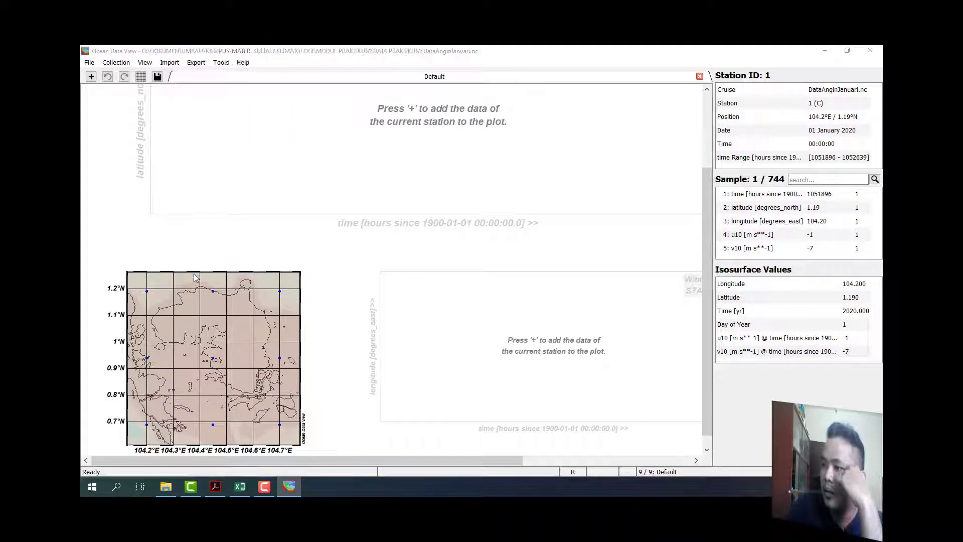
pyautogui.click(412, 110)
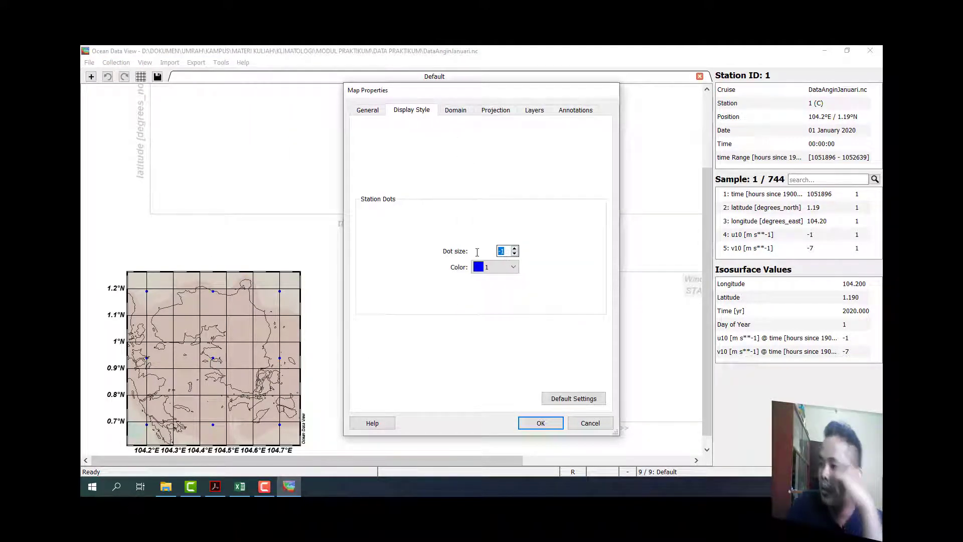
pyautogui.click(539, 421)
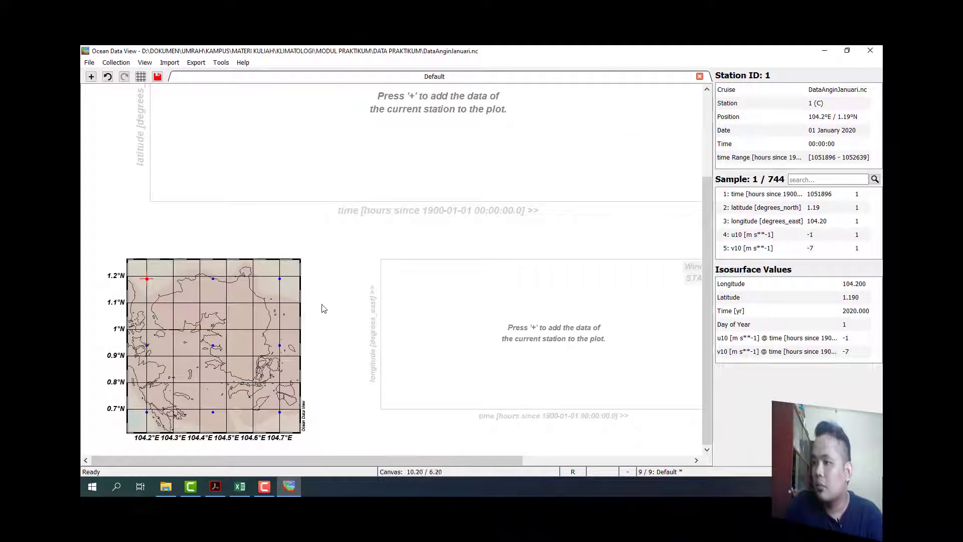
# Set the map's station dot size to 35 in its display style properties
pyautogui.rightClick(251, 307)
pyautogui.click(274, 294)
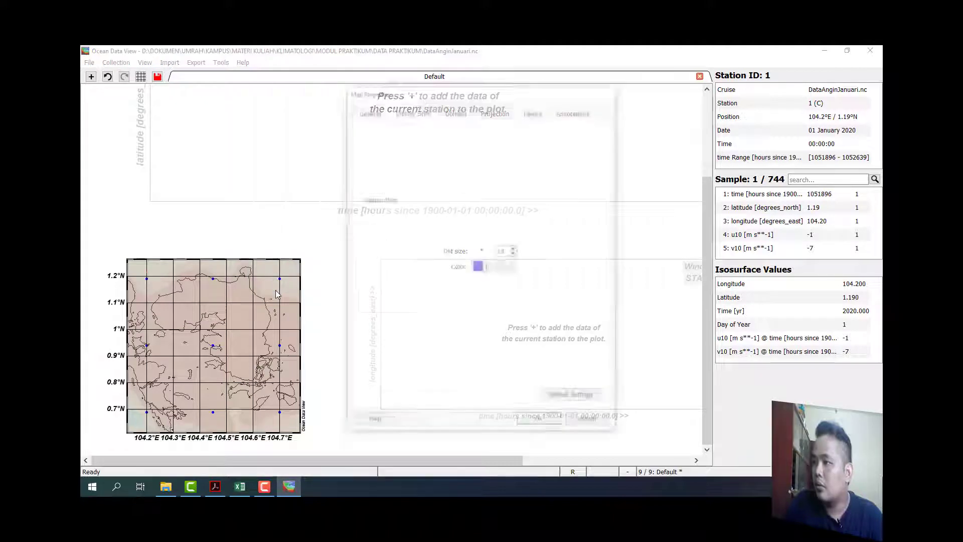
pyautogui.click(514, 248)
pyautogui.click(515, 248)
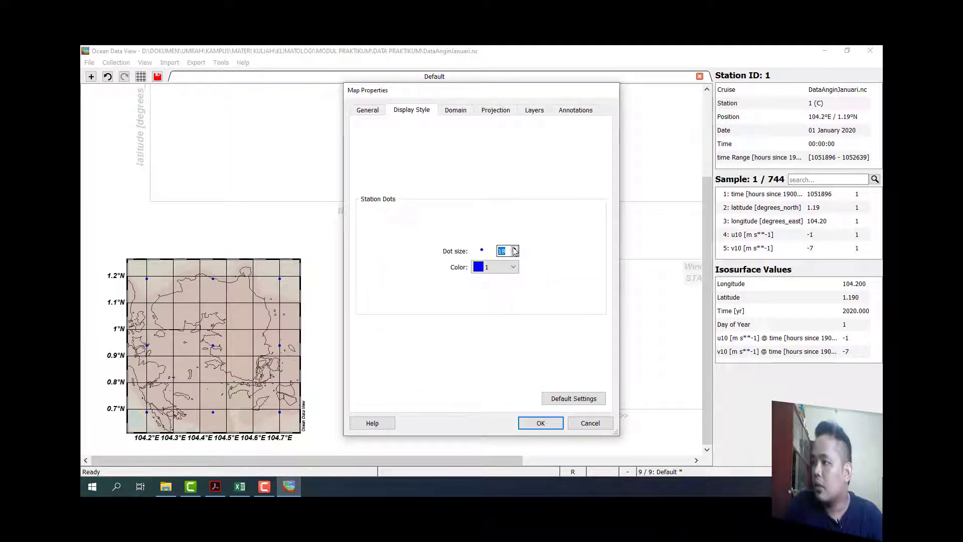
pyautogui.click(514, 248)
pyautogui.click(515, 248)
pyautogui.click(515, 248)
pyautogui.click(501, 254)
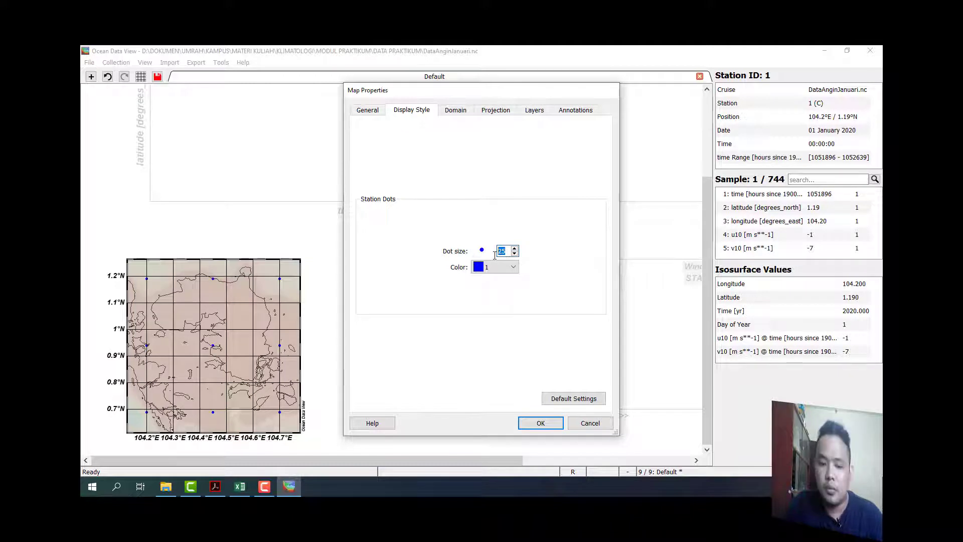
pyautogui.write('35')
pyautogui.click(541, 423)
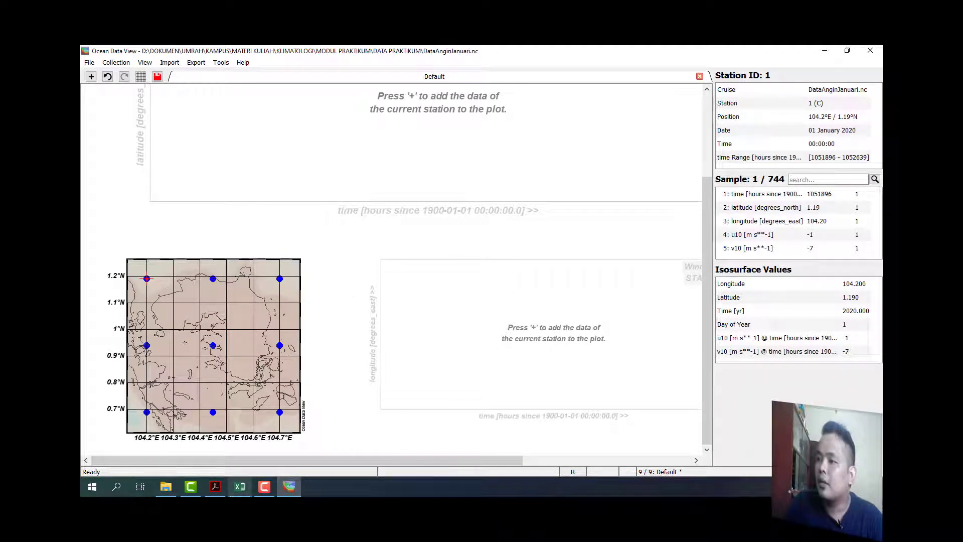
# Switch to Excel and review the wind records in DataAngin.xls, checking the U10 column from its first to its last row
pyautogui.click(240, 486)
pyautogui.scroll(-9, 192, 187)
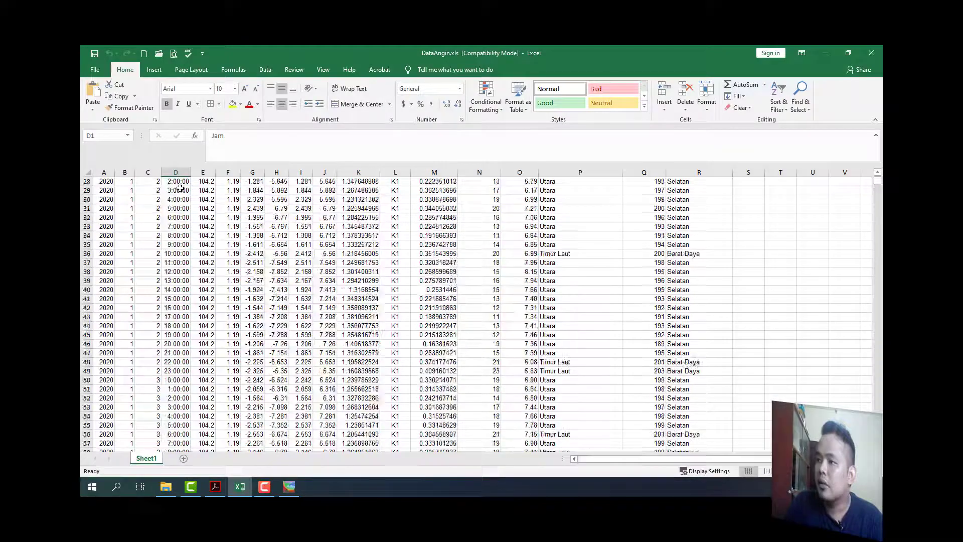
pyautogui.scroll(9, 176, 190)
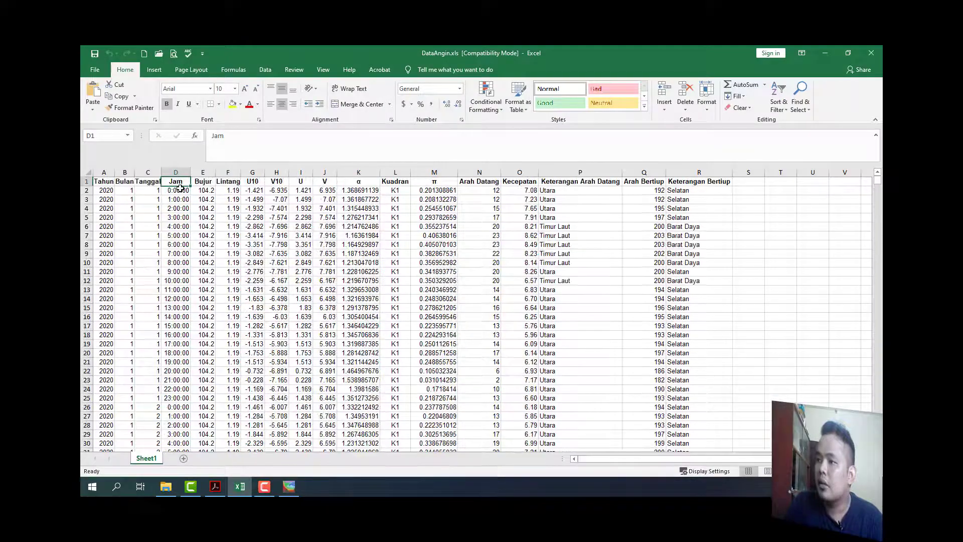
pyautogui.click(252, 191)
pyautogui.hotkey('ctrl', 'Down')
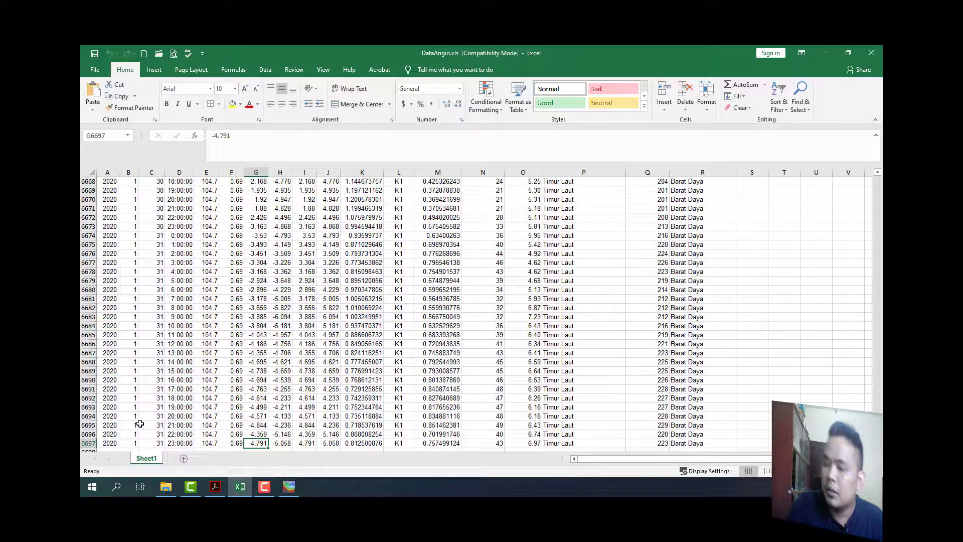
pyautogui.hotkey('ctrl', 'Up')
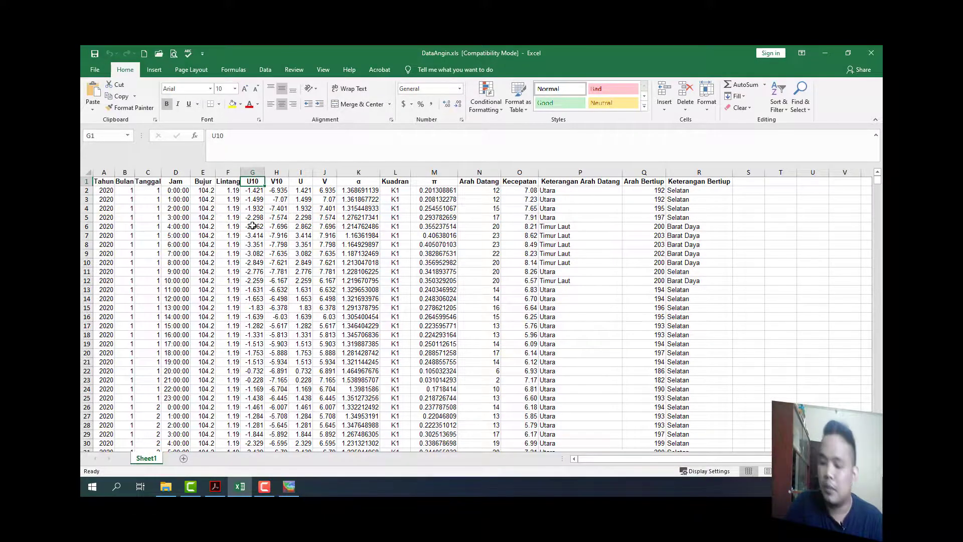
pyautogui.hotkey('ctrl', 'Down')
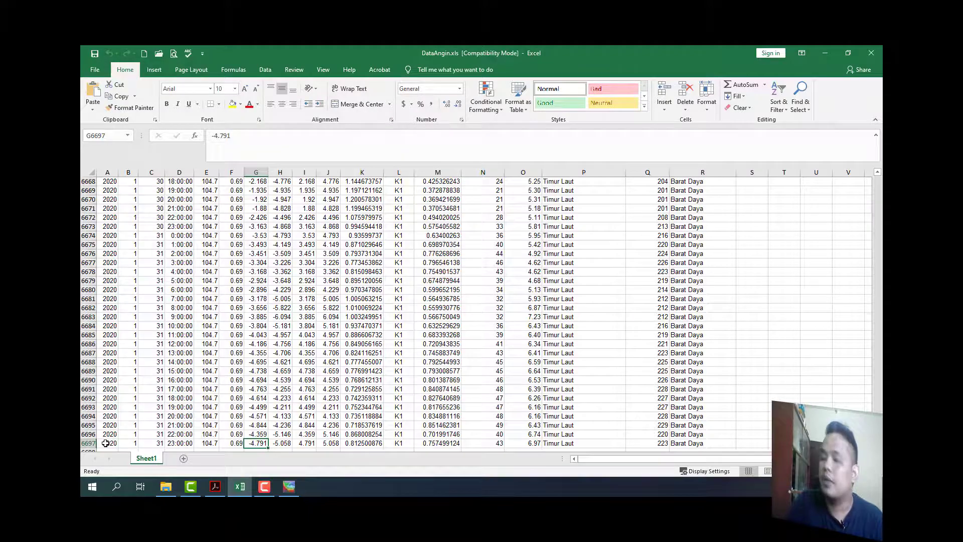
pyautogui.hotkey('ctrl', 'Up')
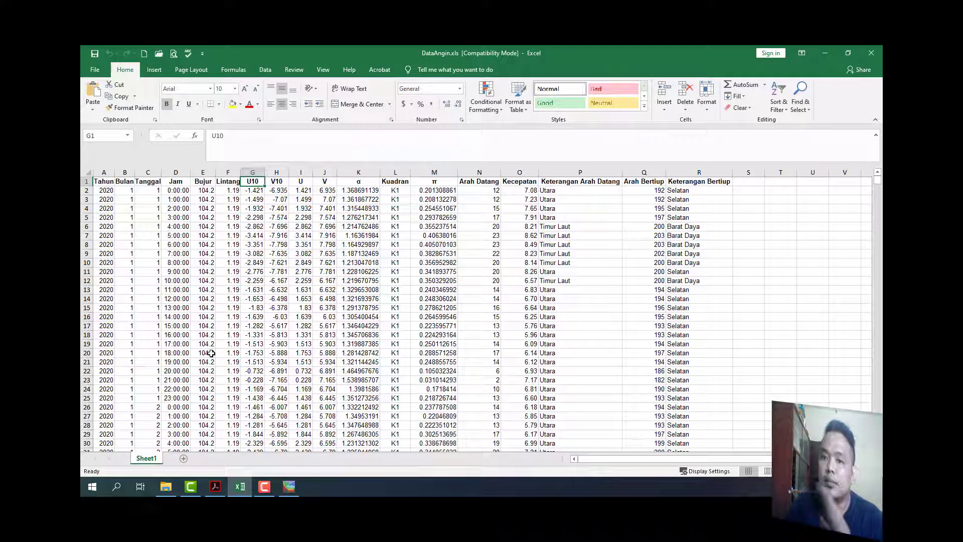
pyautogui.click(254, 234)
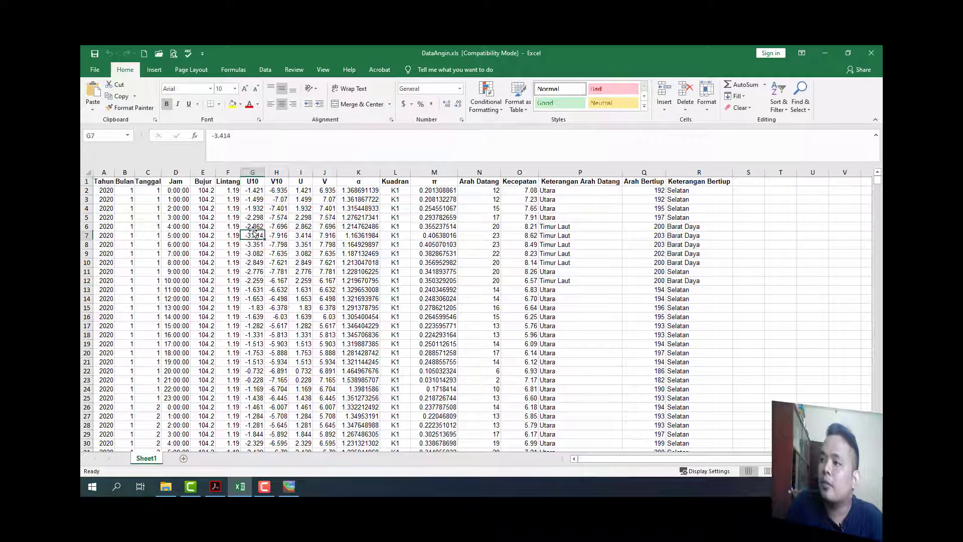
pyautogui.click(434, 236)
pyautogui.click(435, 262)
pyautogui.click(205, 314)
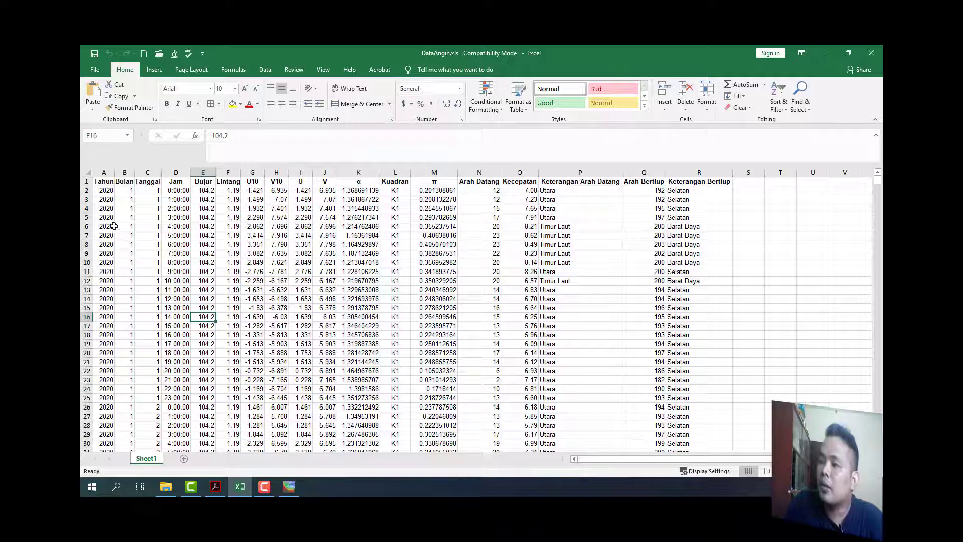
# Add filters to the header row of the wind data table, starting at the Tahun column
pyautogui.click(102, 182)
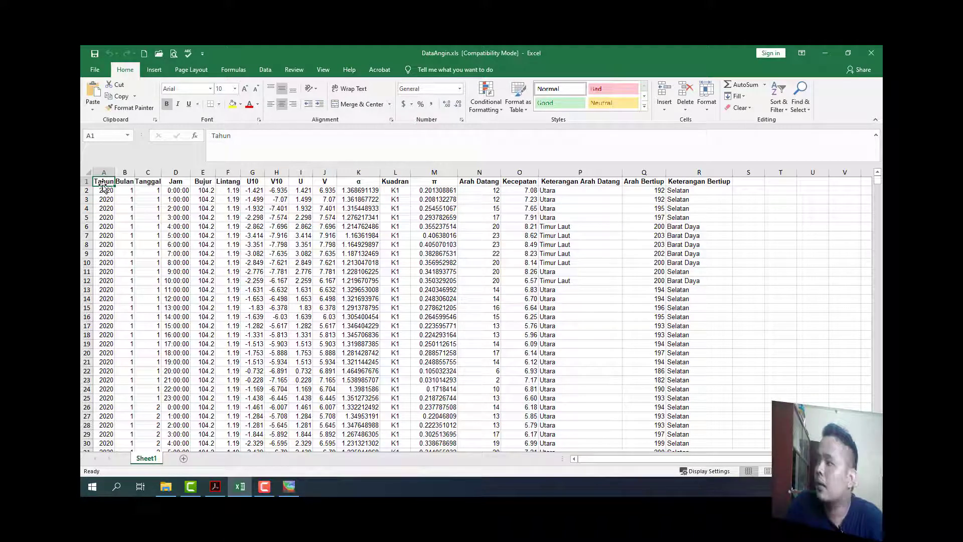
pyautogui.click(776, 96)
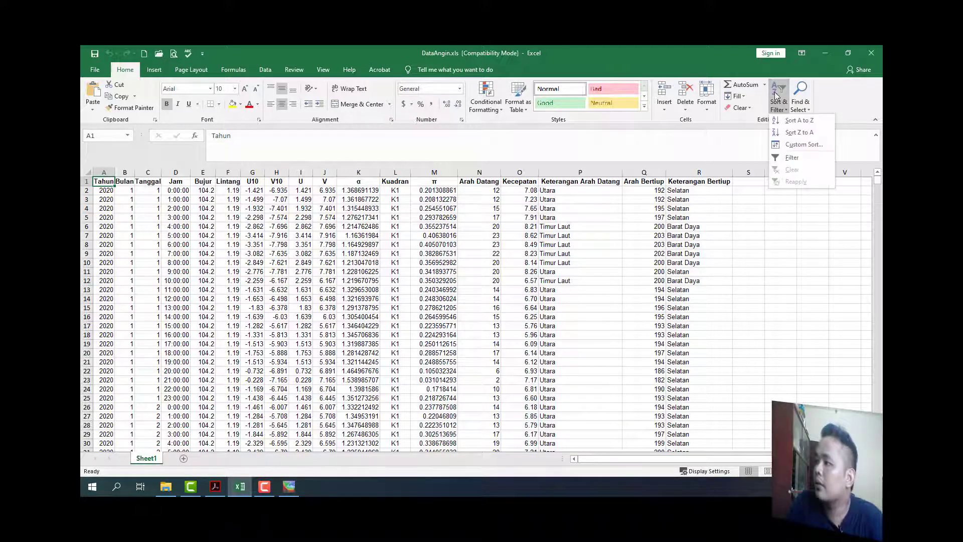
pyautogui.click(791, 157)
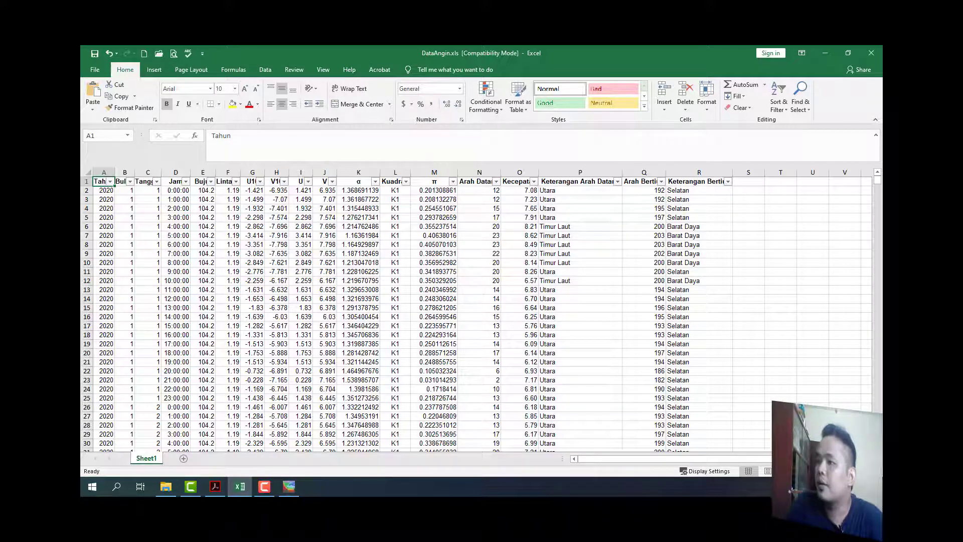
# Autofit the width of all columns on Sheet1
pyautogui.click(87, 173)
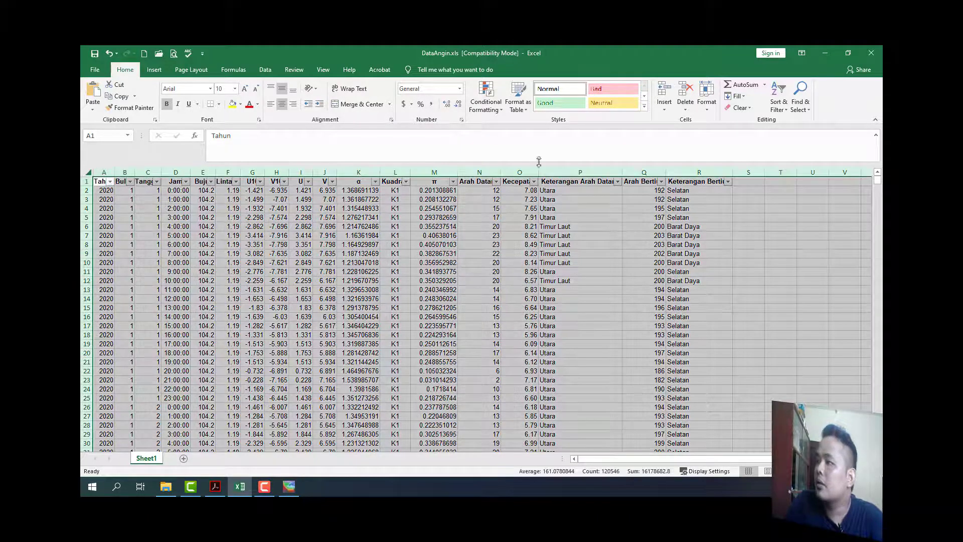
pyautogui.click(707, 102)
pyautogui.click(743, 169)
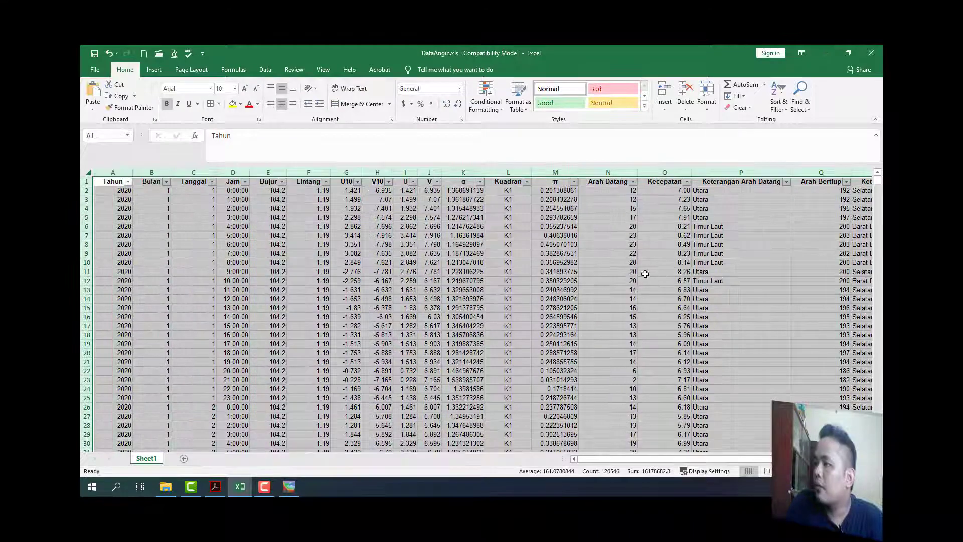
pyautogui.click(450, 253)
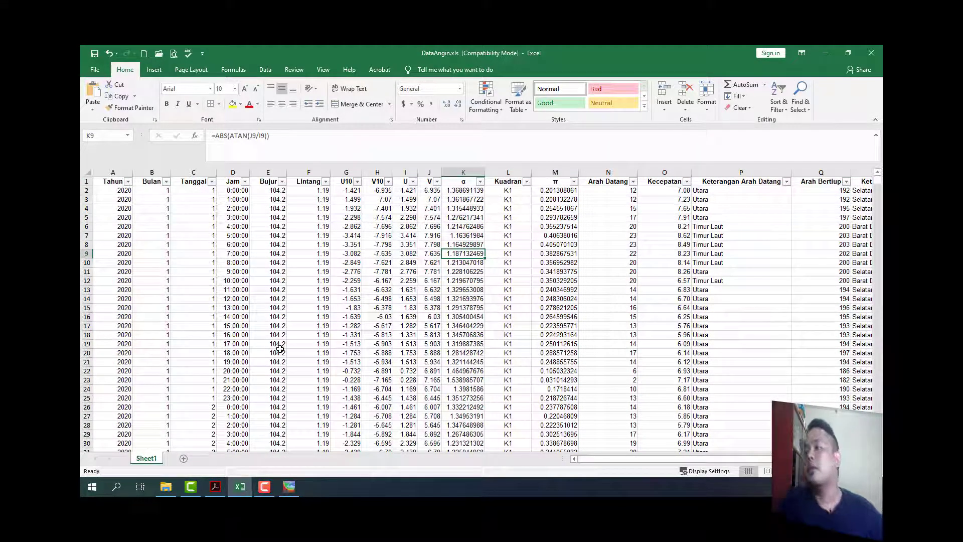
# Add a new worksheet to the workbook and return to Sheet1
pyautogui.click(184, 459)
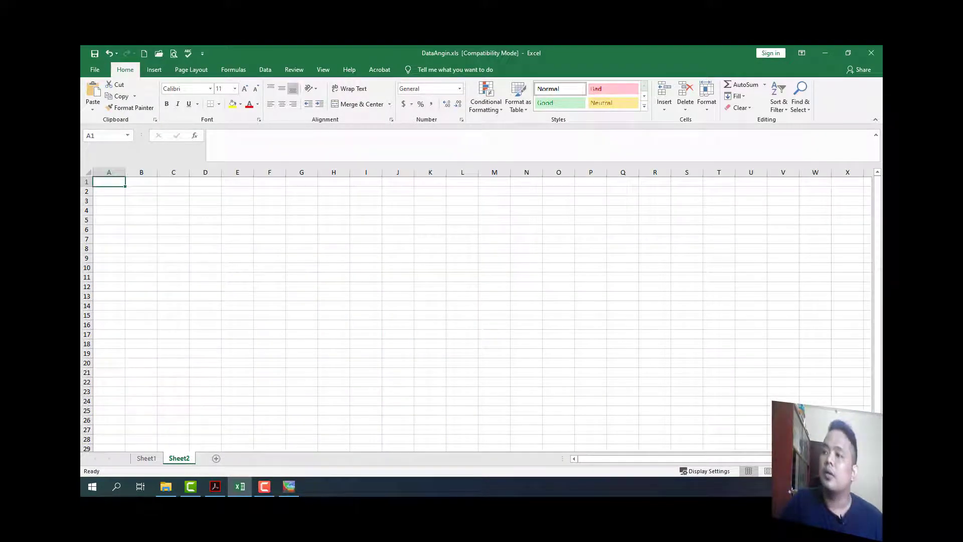
pyautogui.click(153, 459)
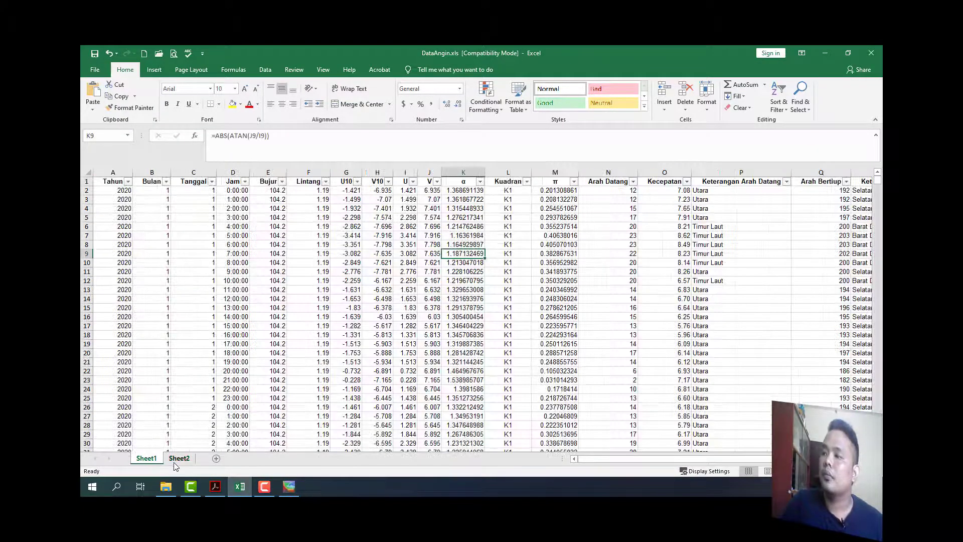
# Format all cells of Sheet2 with the Arial font at size 10 and middle vertical alignment
pyautogui.click(176, 458)
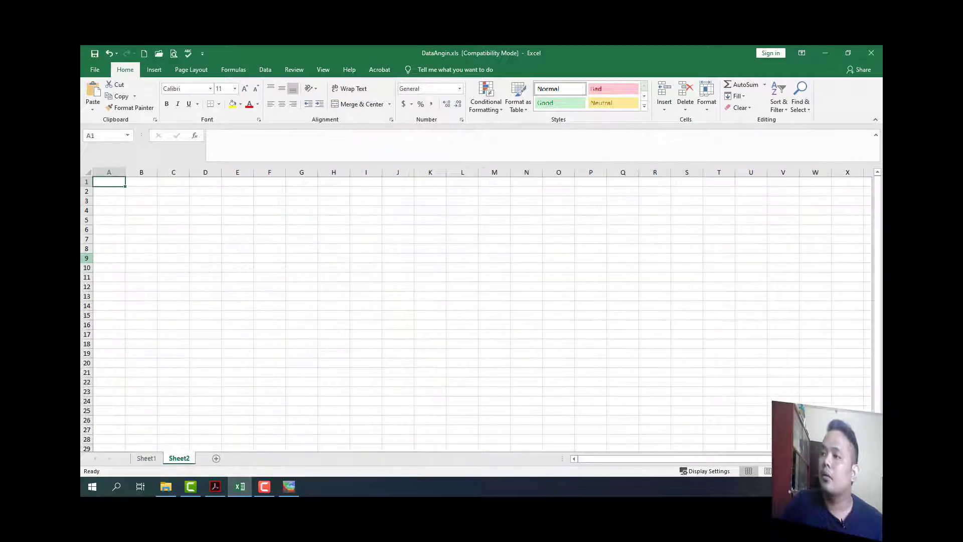
pyautogui.click(88, 172)
pyautogui.click(176, 89)
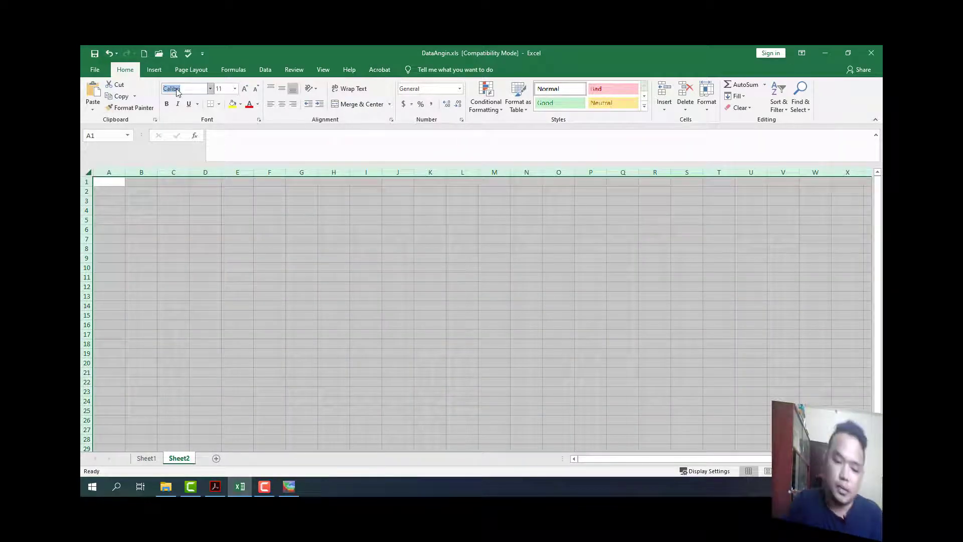
pyautogui.write('Arial')
pyautogui.press('Return')
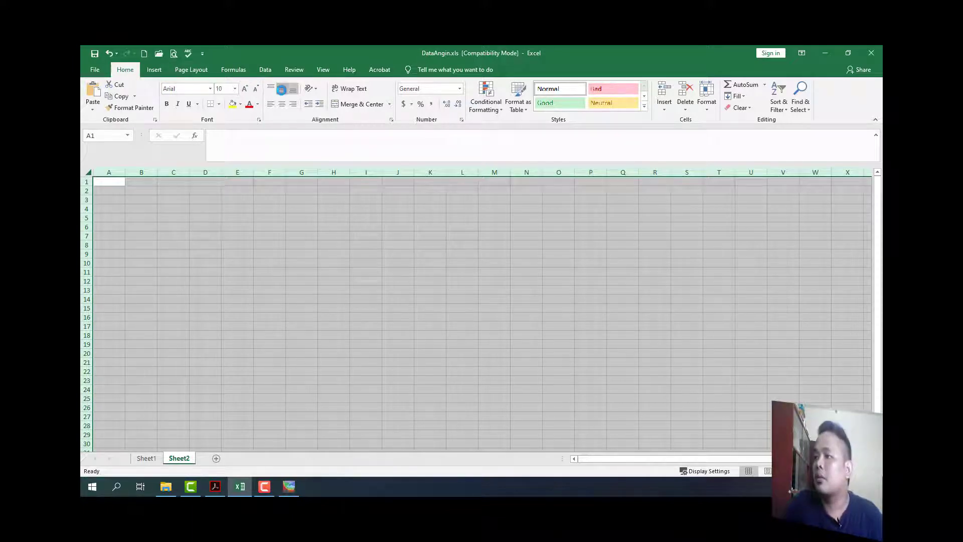
pyautogui.click(282, 89)
pyautogui.click(227, 272)
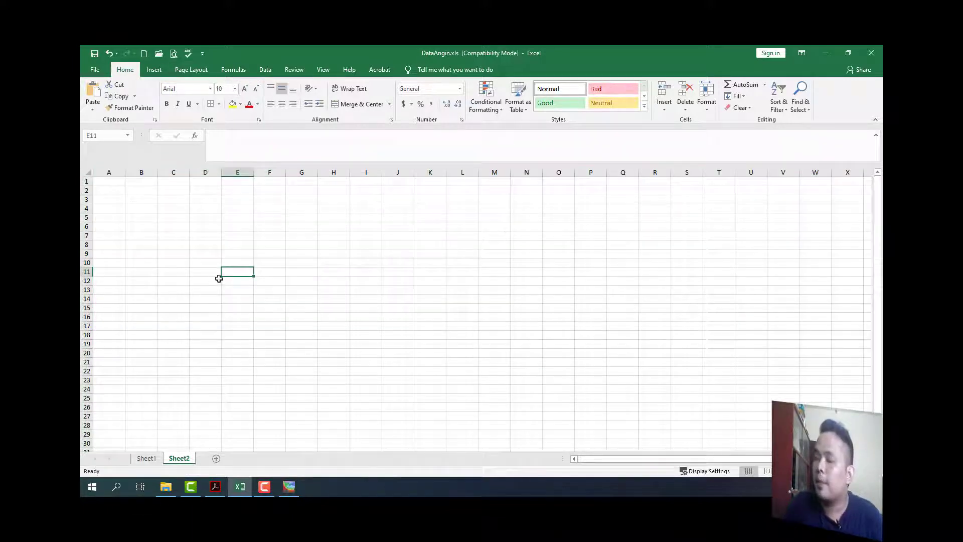
# Enter the heading Stasiun in cell A1 of Sheet2
pyautogui.click(152, 458)
pyautogui.click(179, 458)
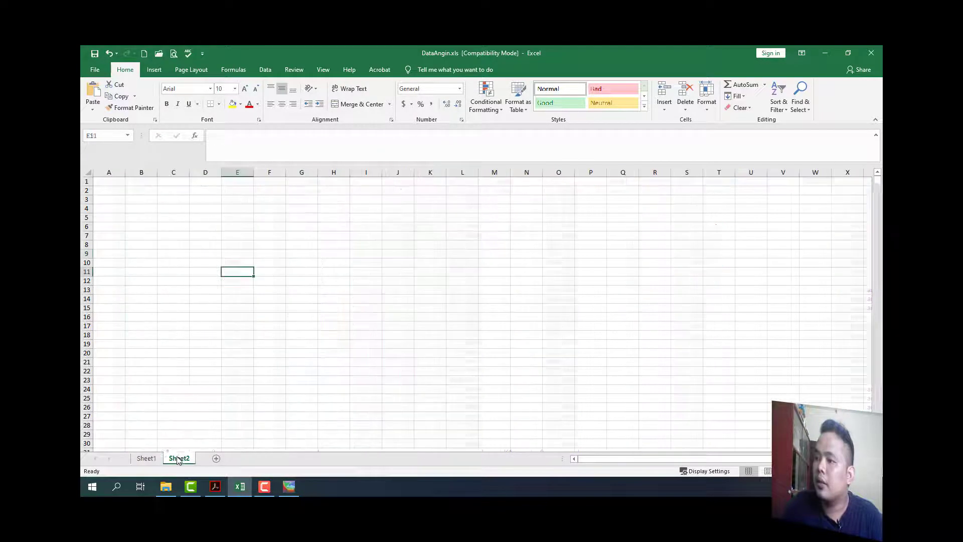
pyautogui.click(108, 183)
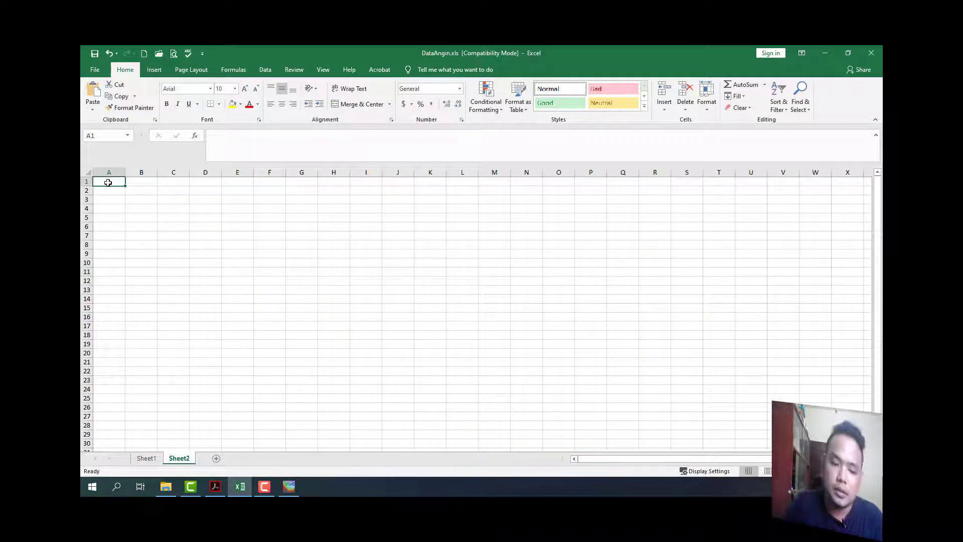
pyautogui.write('Stasiun')
pyautogui.press('Tab')
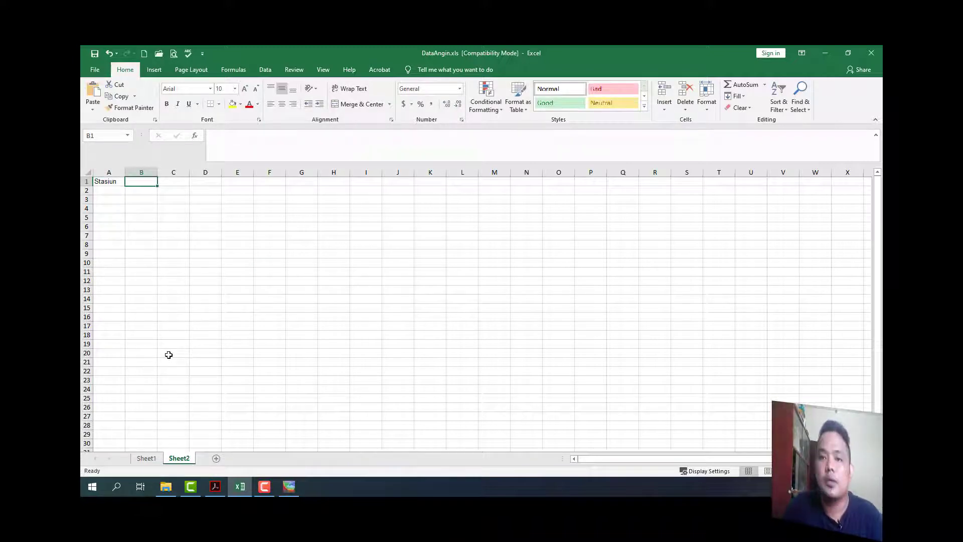
# Copy the headings Tahun through Lintang from Sheet1 and paste them as values into Sheet2, starting at B1
pyautogui.click(155, 458)
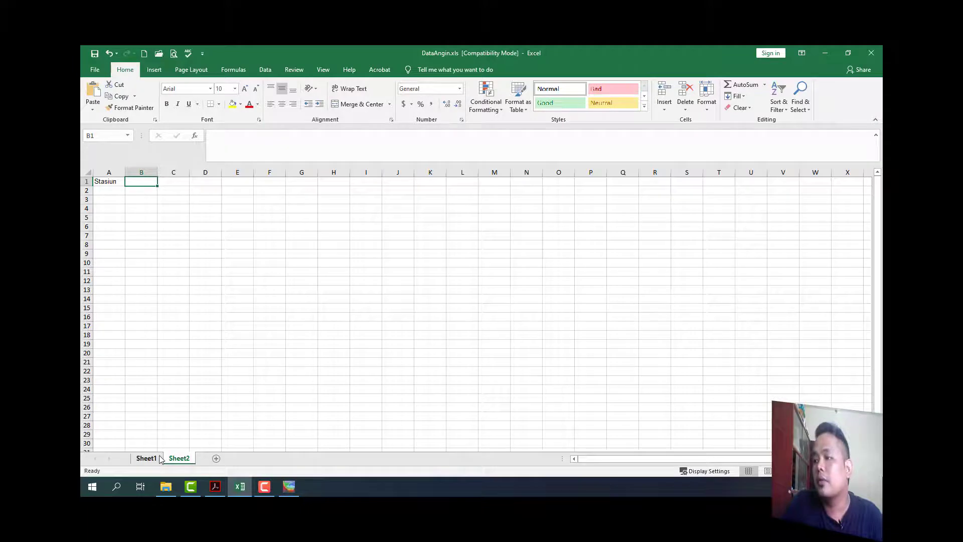
pyautogui.click(113, 181)
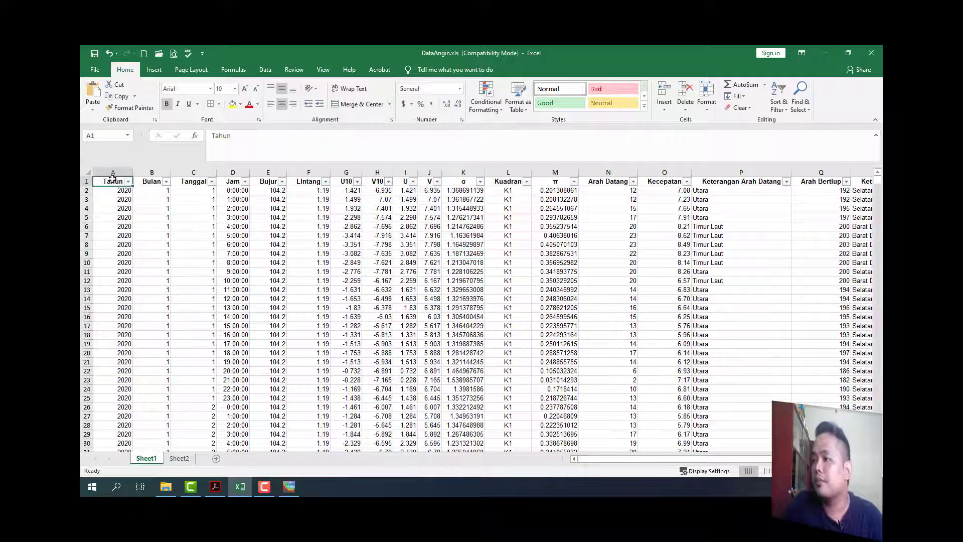
pyautogui.keyDown('shift'); pyautogui.click(314, 183); pyautogui.keyUp('shift')
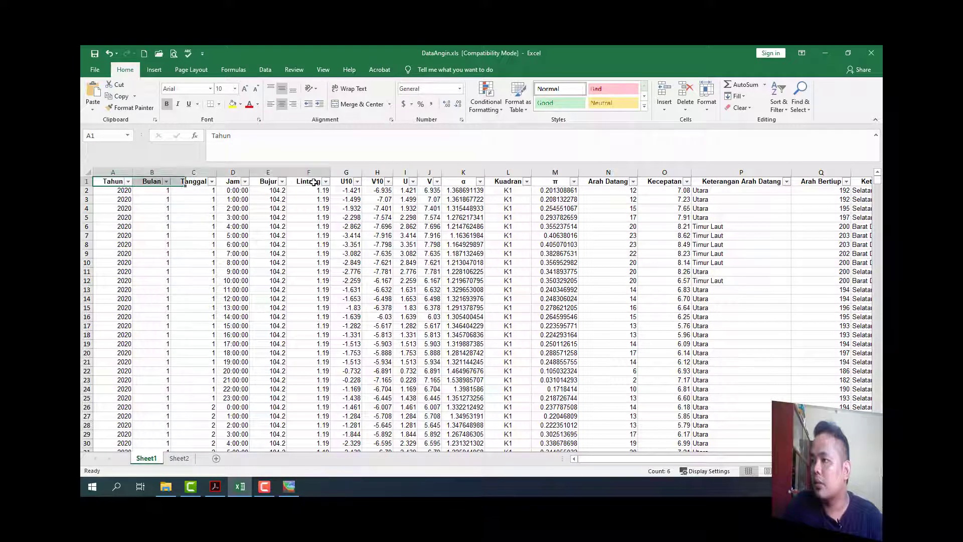
pyautogui.hotkey('ctrl', 'c')
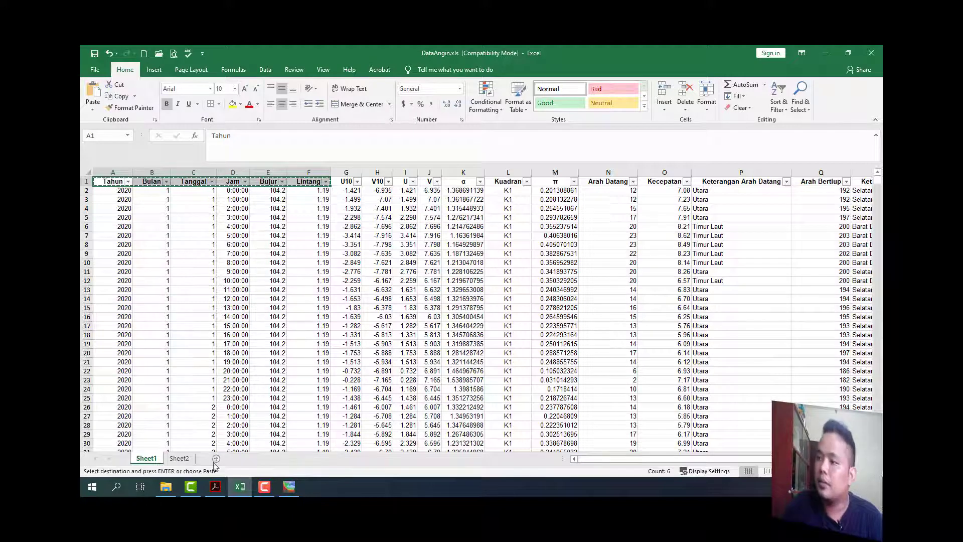
pyautogui.click(179, 458)
pyautogui.rightClick(146, 182)
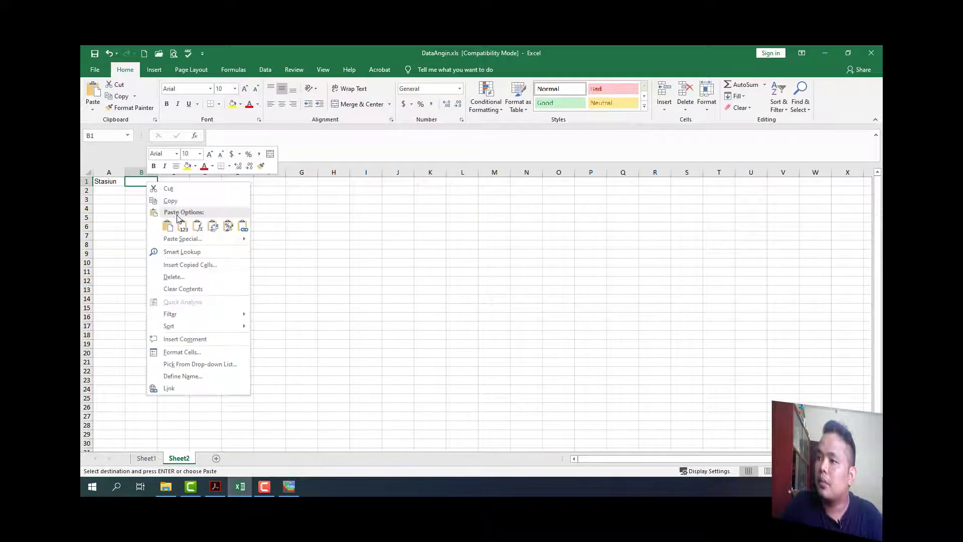
pyautogui.click(178, 224)
pyautogui.click(171, 227)
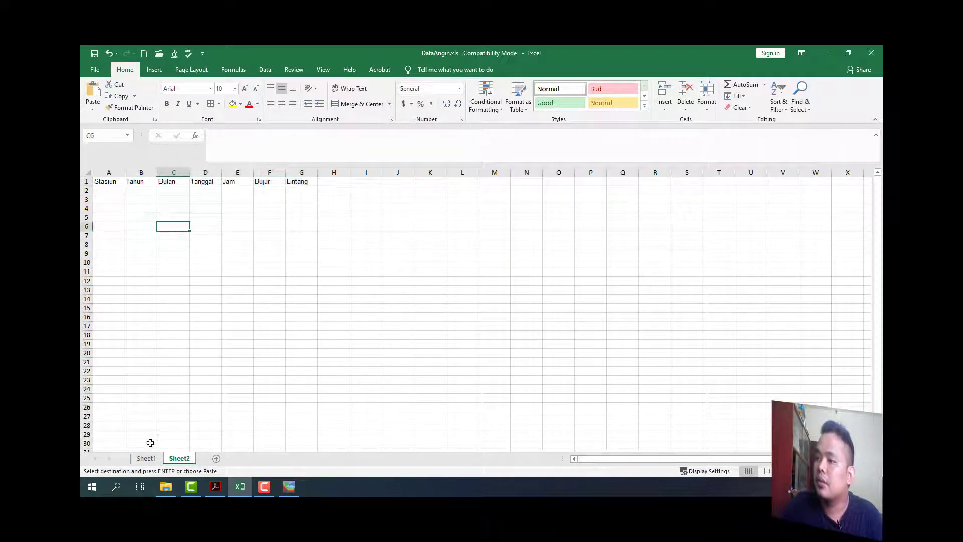
# Copy the headings Arah Datang through Keterangan Bertiup from Sheet1 and paste them as values into Sheet2, starting at H1
pyautogui.click(146, 458)
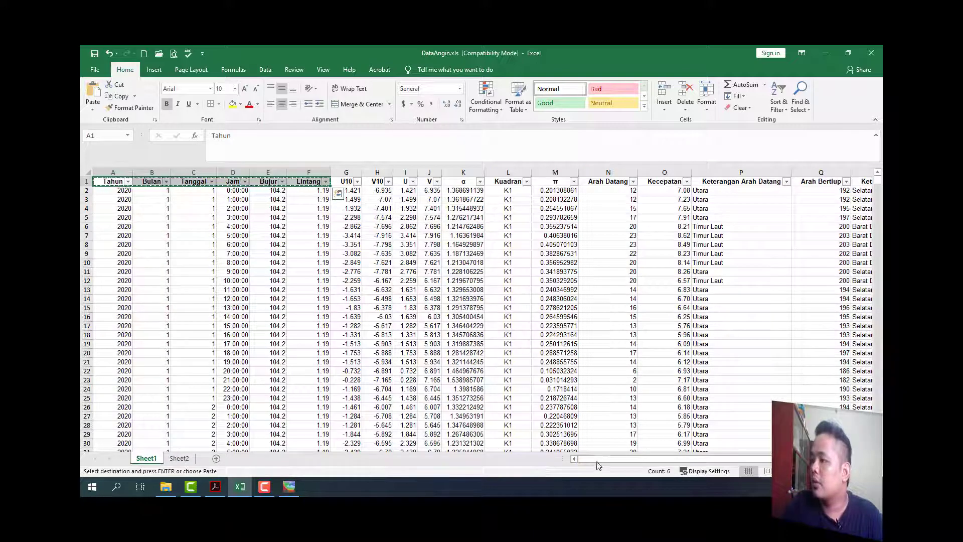
pyautogui.moveTo(596, 458); pyautogui.dragTo(627, 458)
pyautogui.click(528, 181)
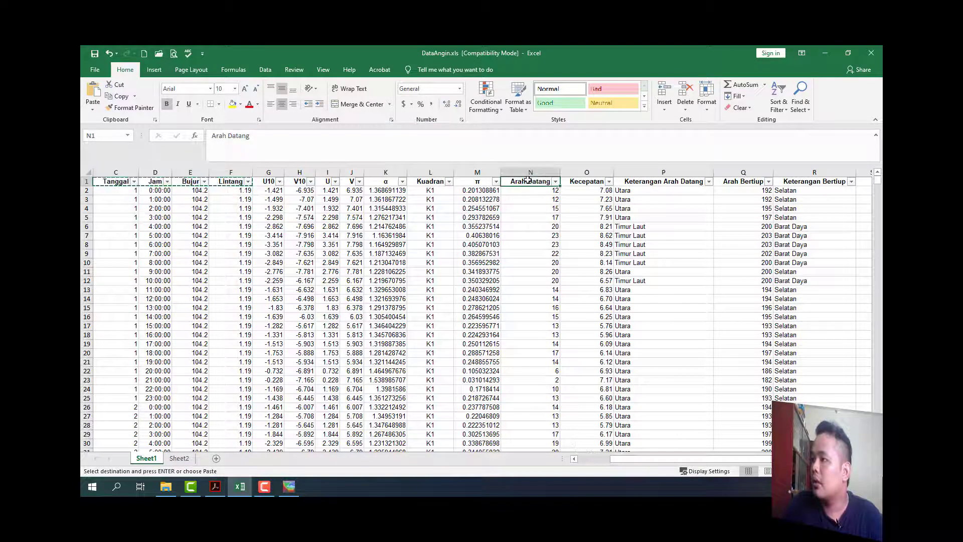
pyautogui.keyDown('shift'); pyautogui.click(802, 180); pyautogui.keyUp('shift')
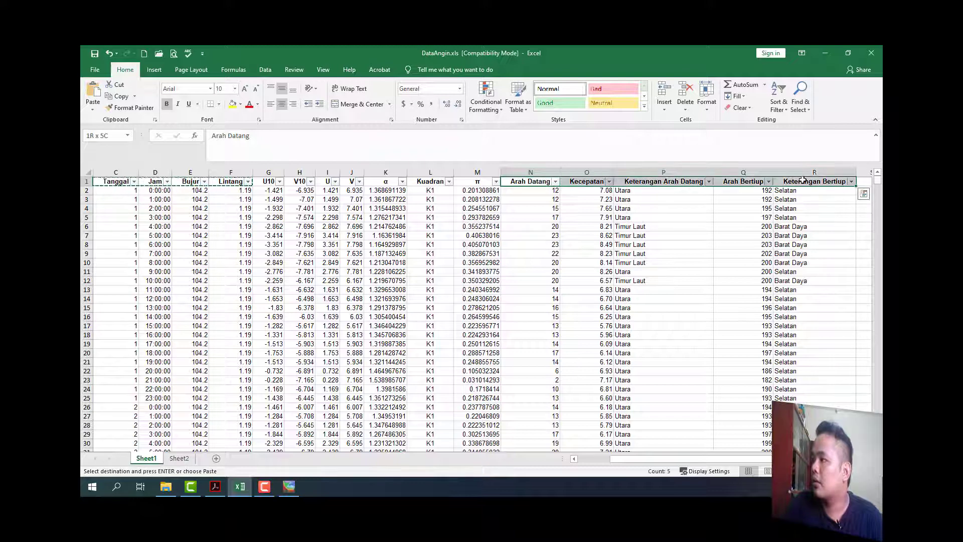
pyautogui.hotkey('ctrl', 'c')
pyautogui.click(440, 279)
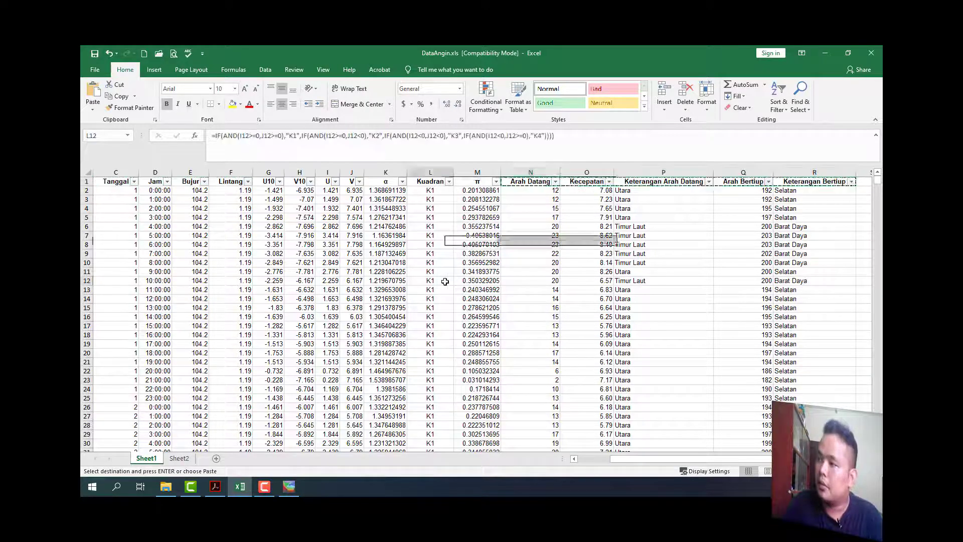
pyautogui.click(179, 458)
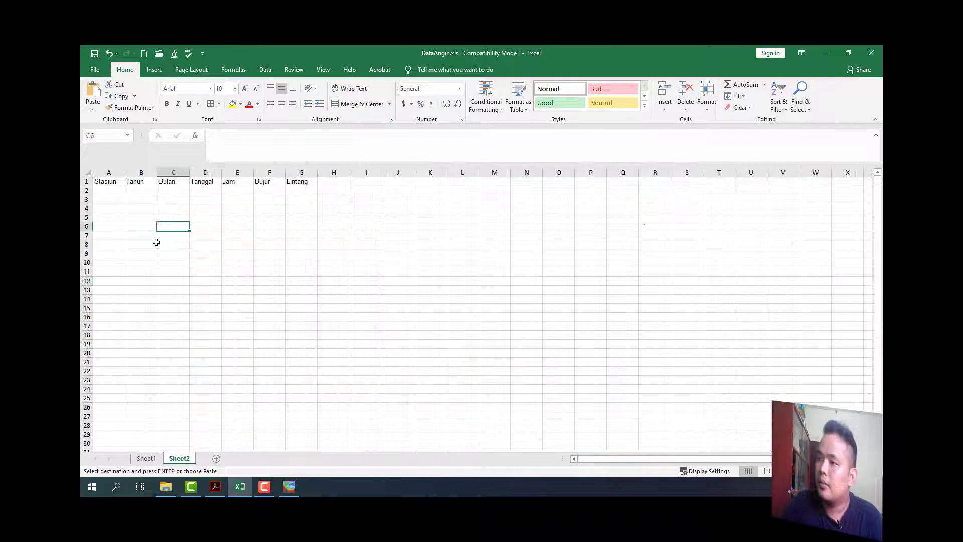
pyautogui.rightClick(327, 181)
pyautogui.click(368, 229)
pyautogui.click(334, 271)
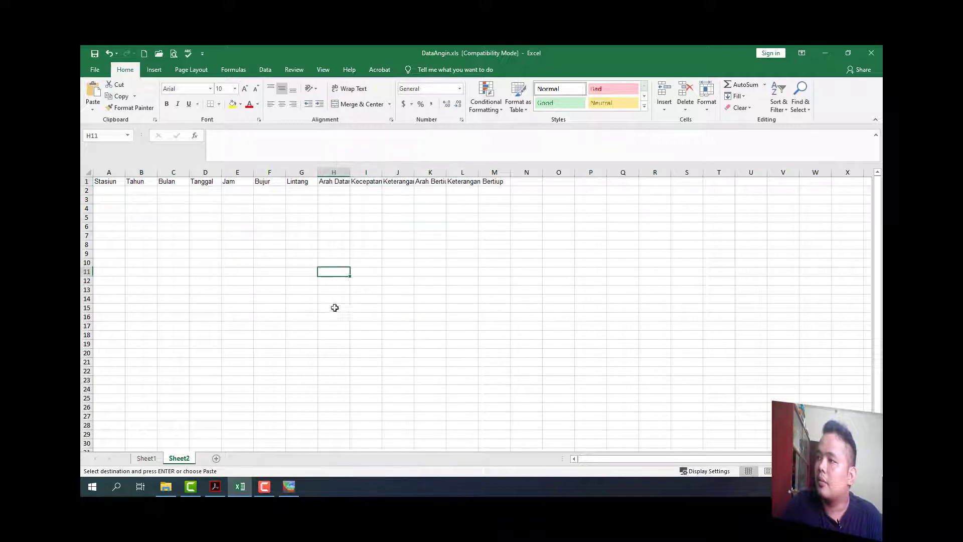
# Make the header row of Sheet2 bold
pyautogui.click(86, 181)
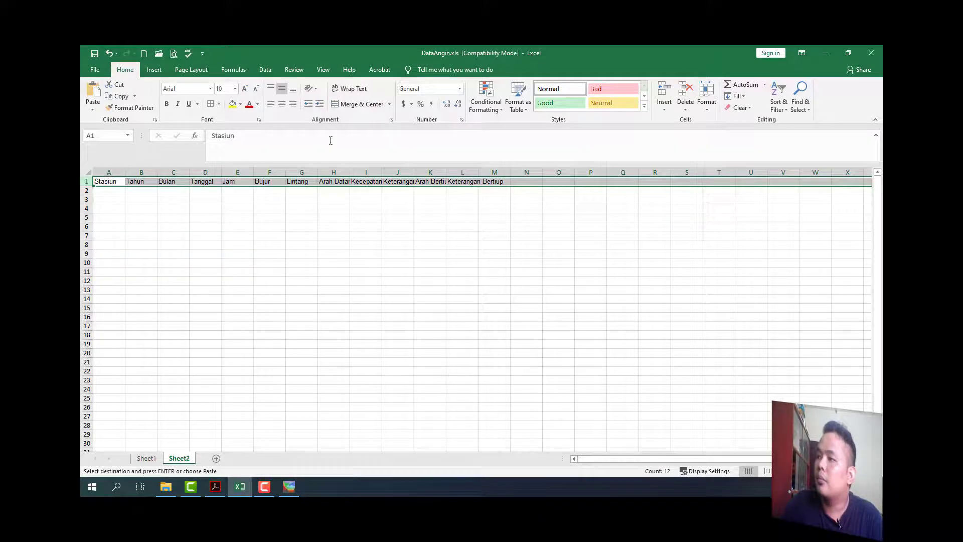
pyautogui.click(166, 104)
pyautogui.click(173, 253)
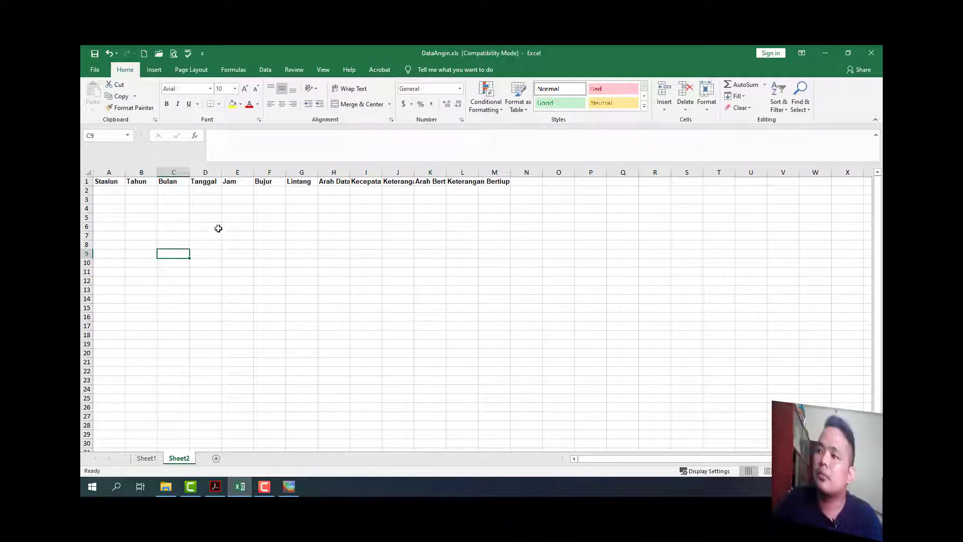
# Switch to Ocean Data View and inspect the stations in the northern and middle rows of the map one by one
pyautogui.click(289, 486)
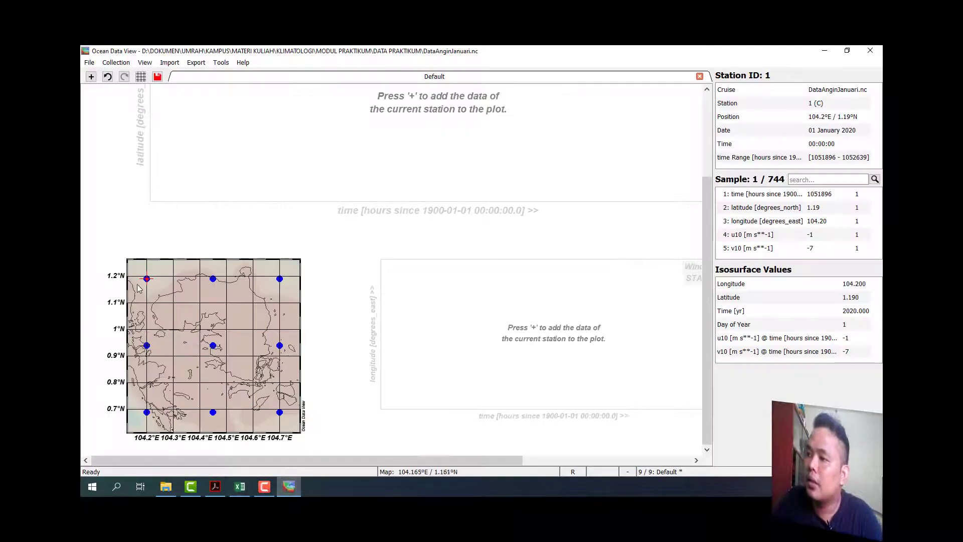
pyautogui.click(213, 278)
pyautogui.click(280, 279)
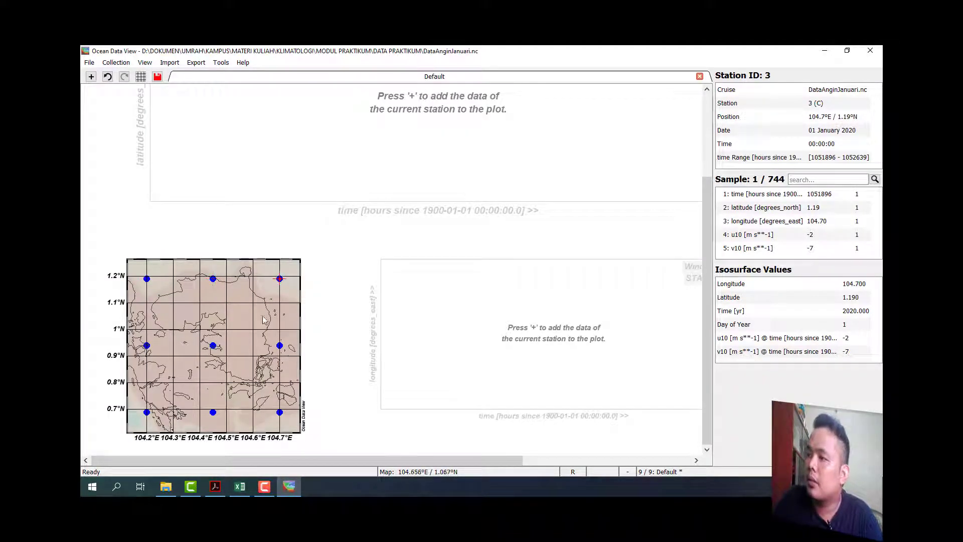
pyautogui.click(147, 345)
pyautogui.click(212, 346)
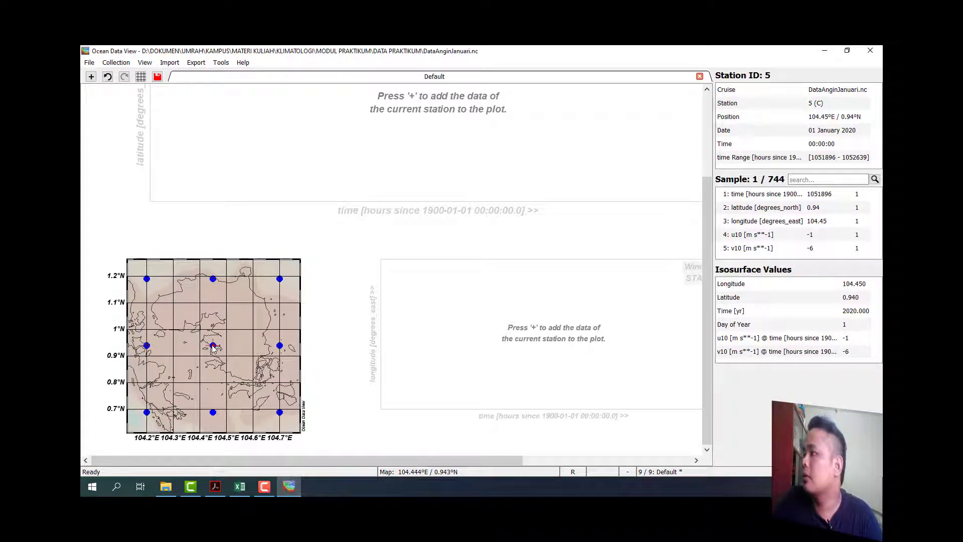
pyautogui.click(280, 346)
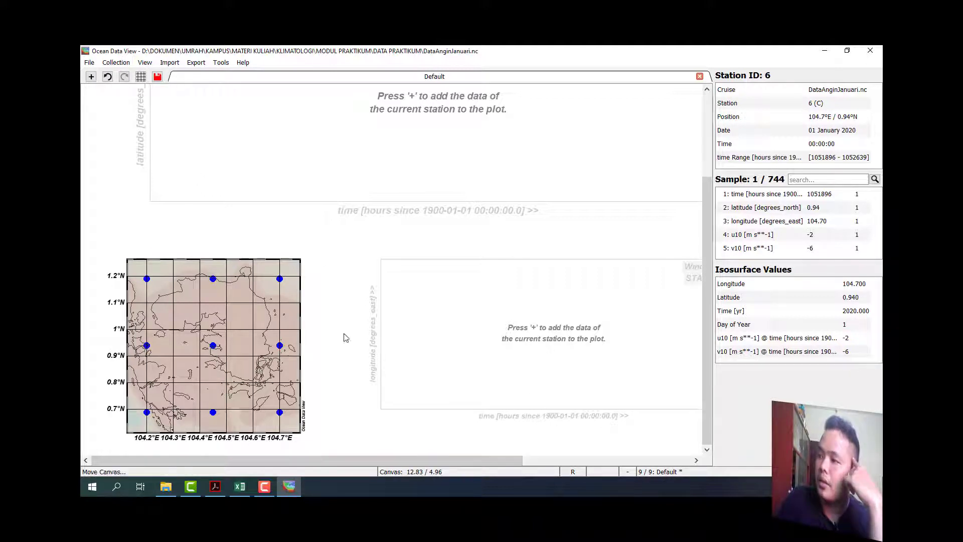
# Select the northwesternmost station on the map and examine its latitude and longitude values
pyautogui.click(146, 279)
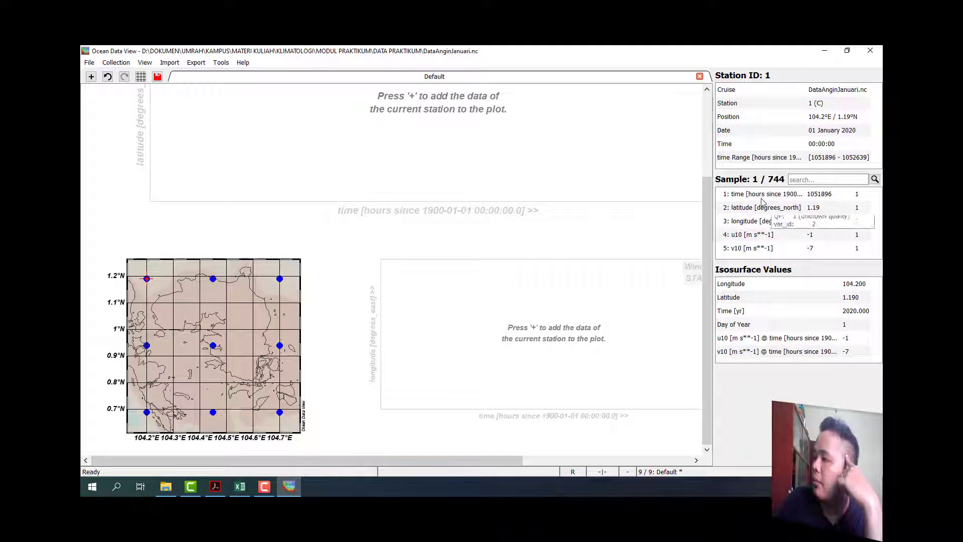
pyautogui.moveTo(741, 214)
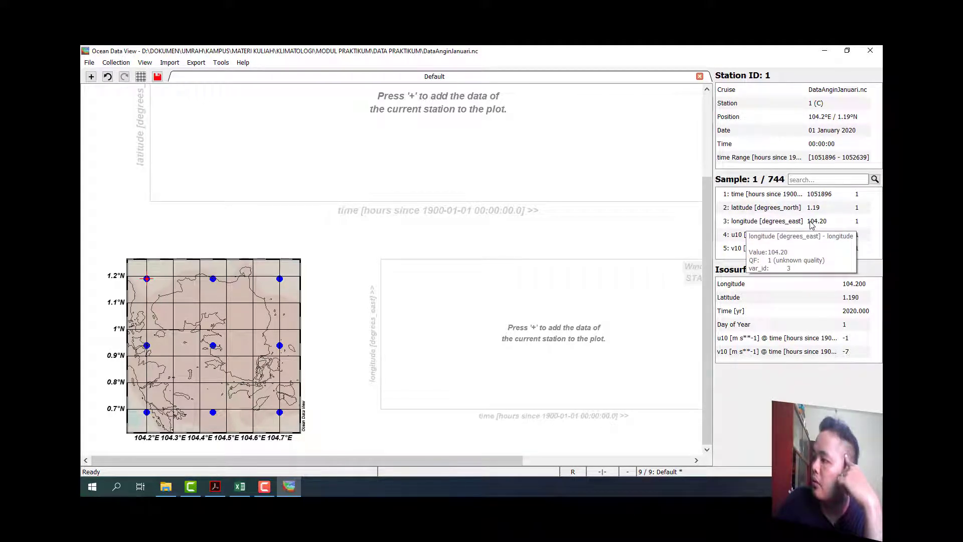
pyautogui.moveTo(817, 212)
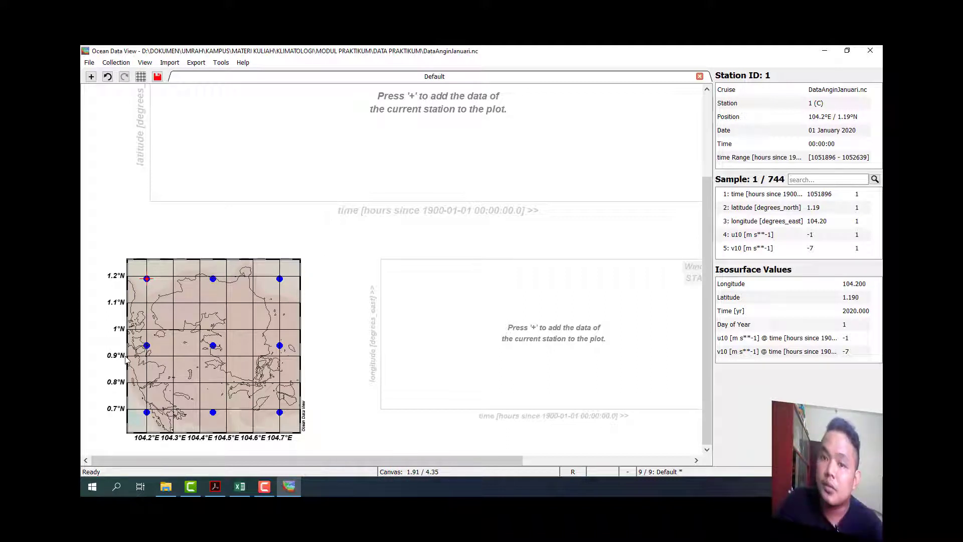
# Go through the map stations in order from the second in the northern row to the middle row, ending at the southeasternmost one
pyautogui.click(212, 278)
pyautogui.click(280, 280)
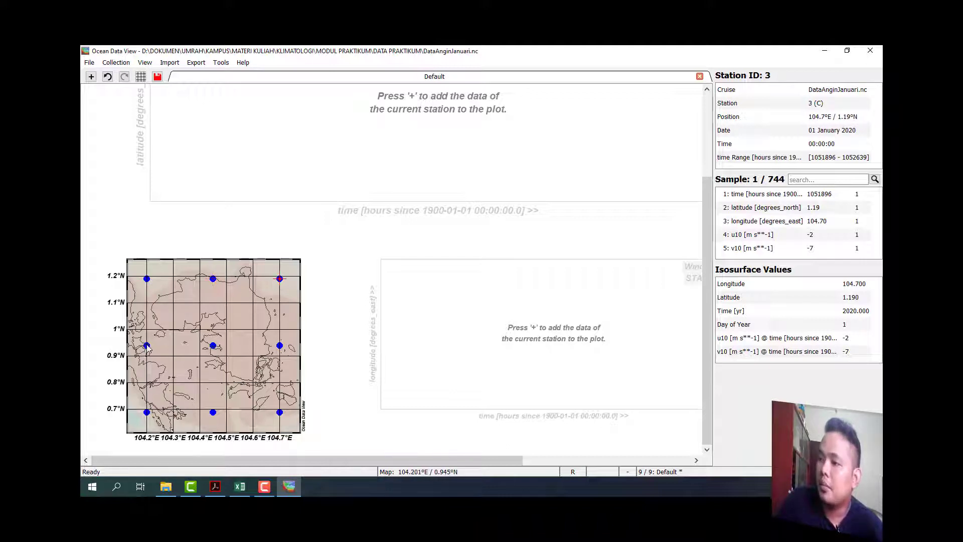
pyautogui.click(146, 345)
pyautogui.click(212, 345)
pyautogui.click(279, 345)
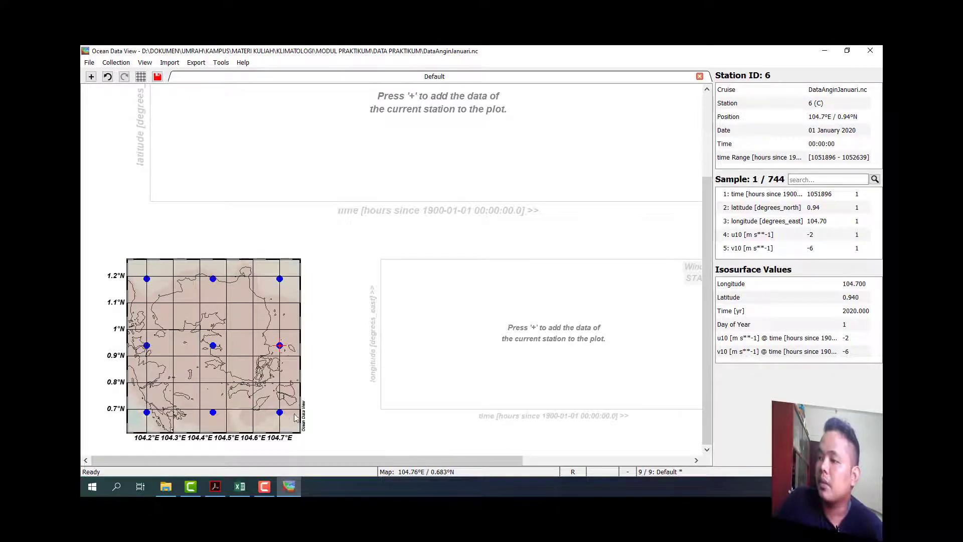
pyautogui.click(279, 411)
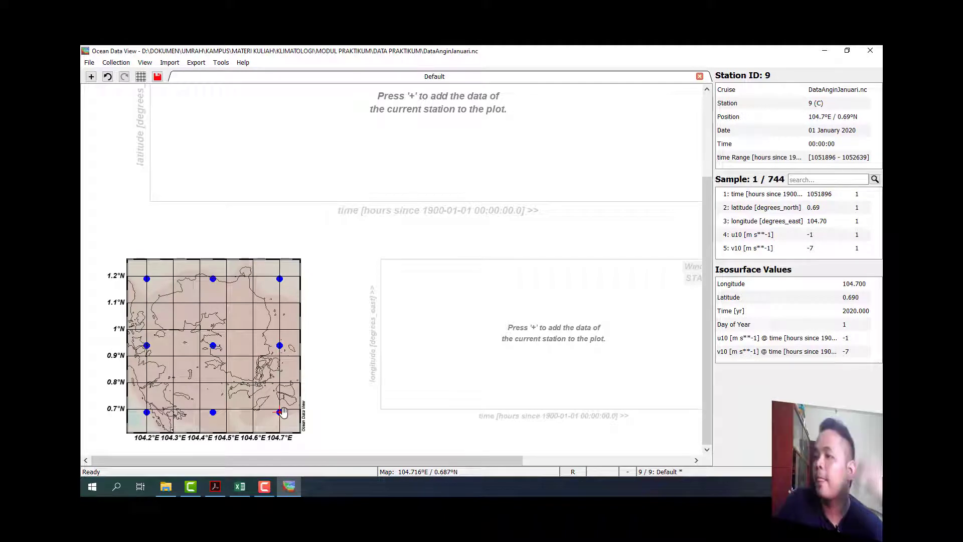
# Compare the northwesternmost station with the other two stations in the northern row of the map
pyautogui.click(146, 281)
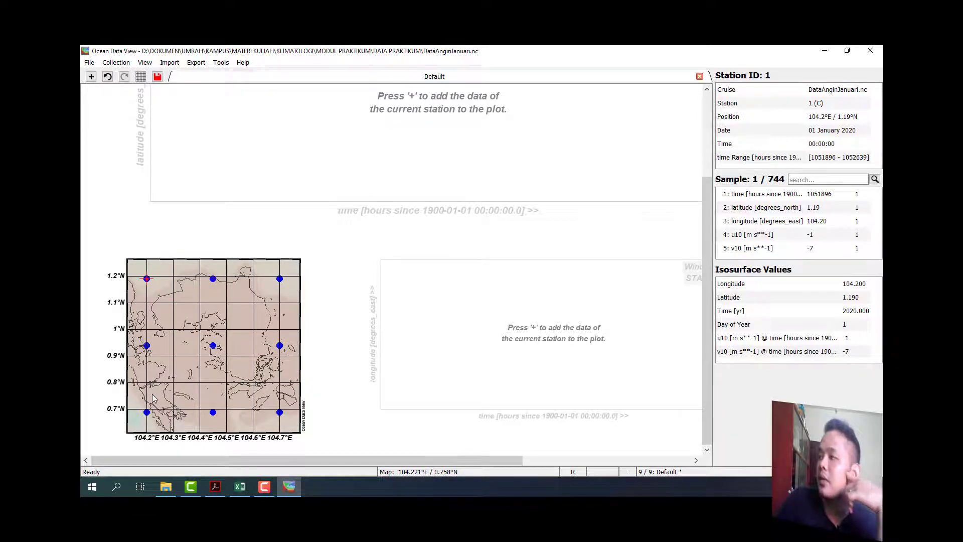
pyautogui.click(213, 278)
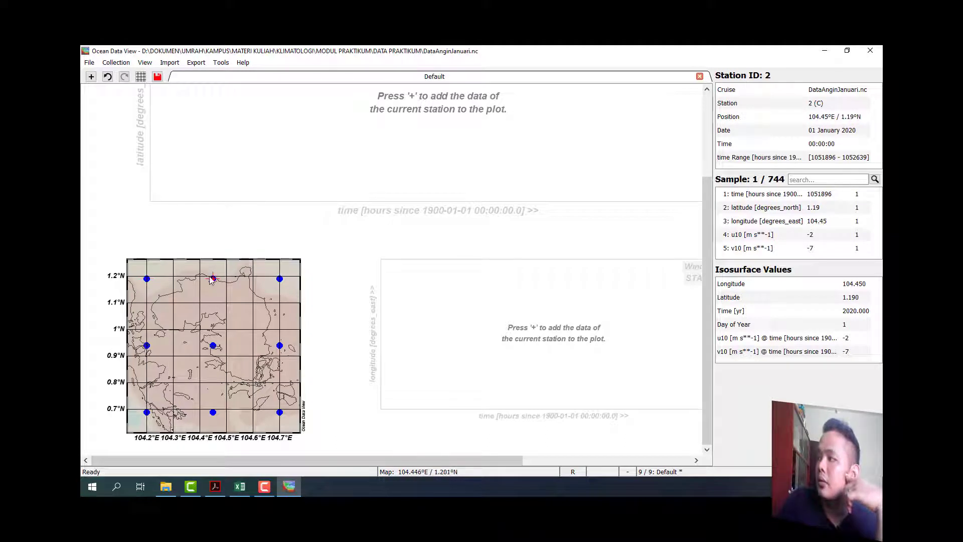
pyautogui.click(146, 282)
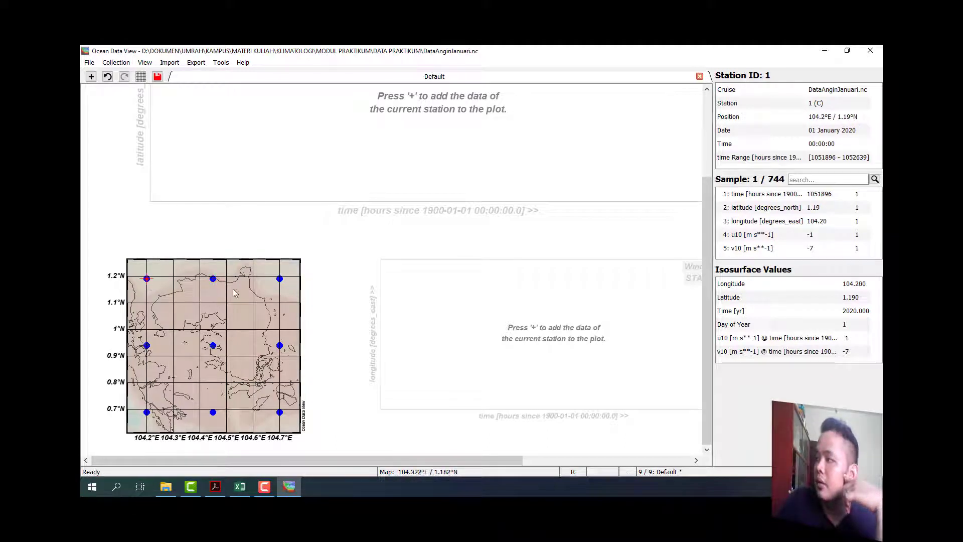
pyautogui.click(279, 280)
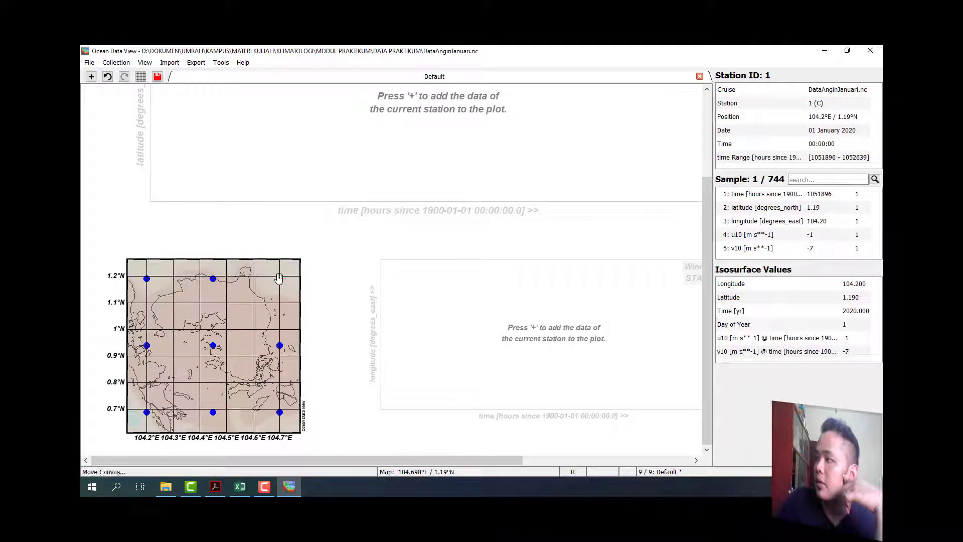
# Check the three northern-row stations on the map and the southeasternmost one, ending on the northwesternmost station
pyautogui.click(147, 279)
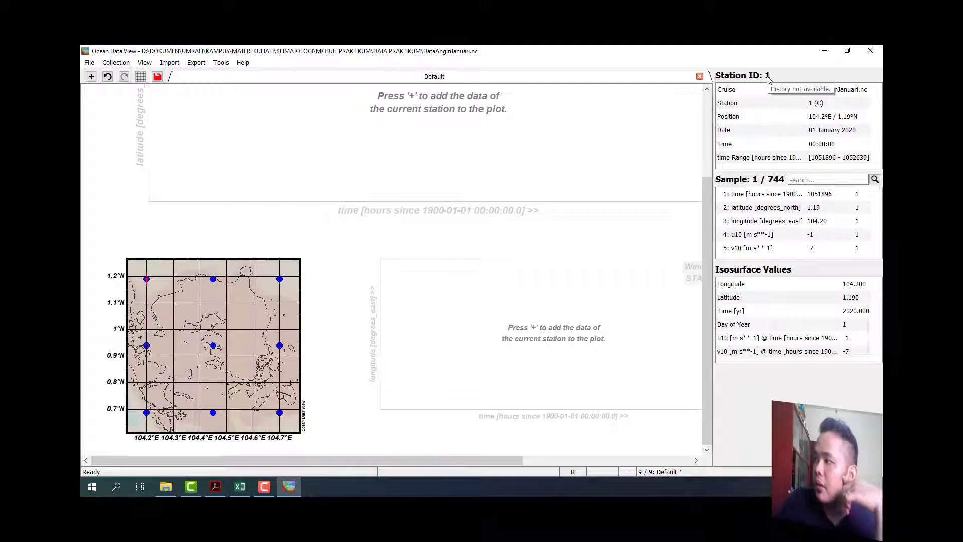
pyautogui.click(212, 280)
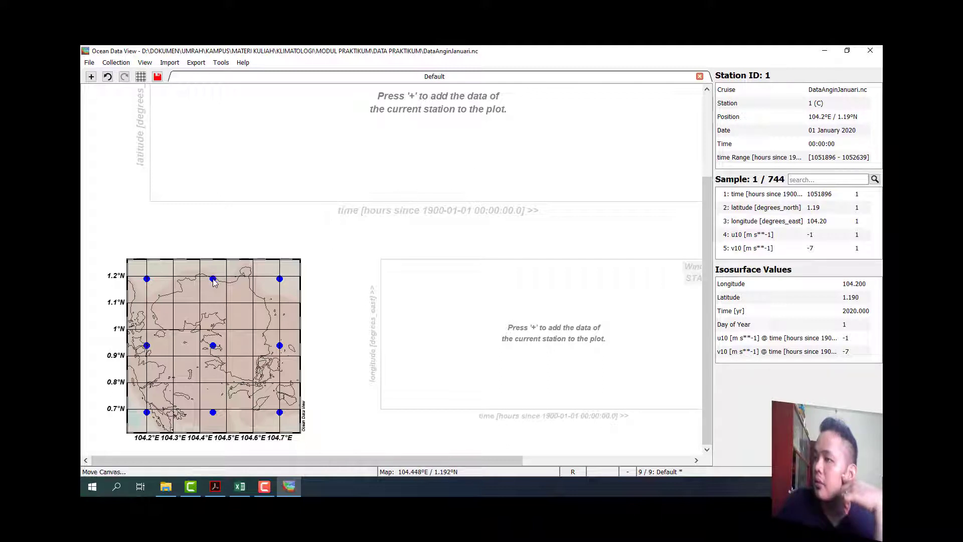
pyautogui.click(279, 277)
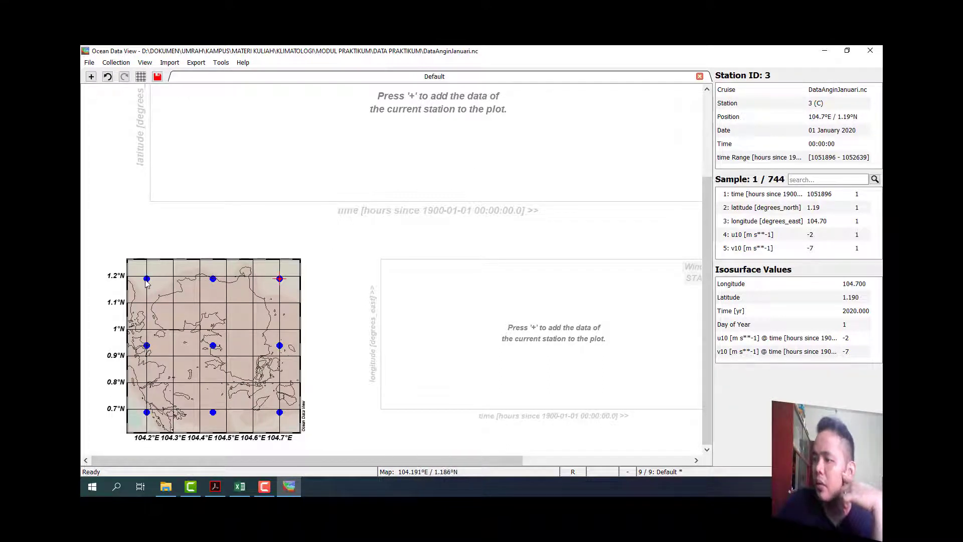
pyautogui.click(213, 280)
pyautogui.click(280, 280)
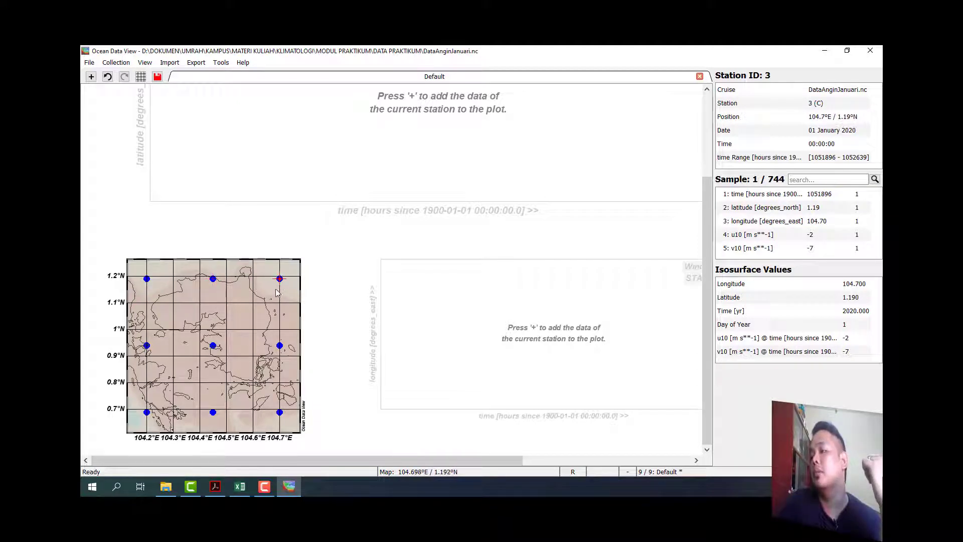
pyautogui.click(279, 412)
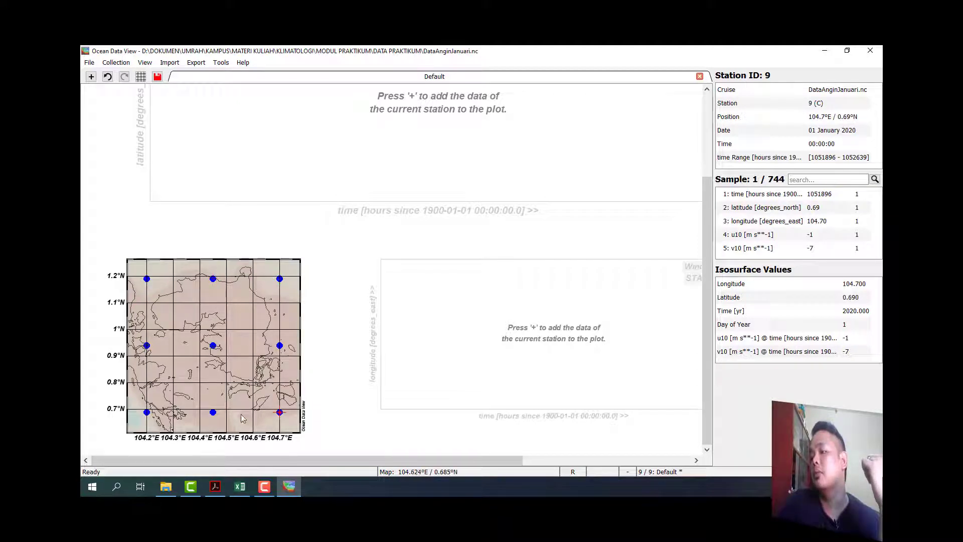
pyautogui.click(146, 279)
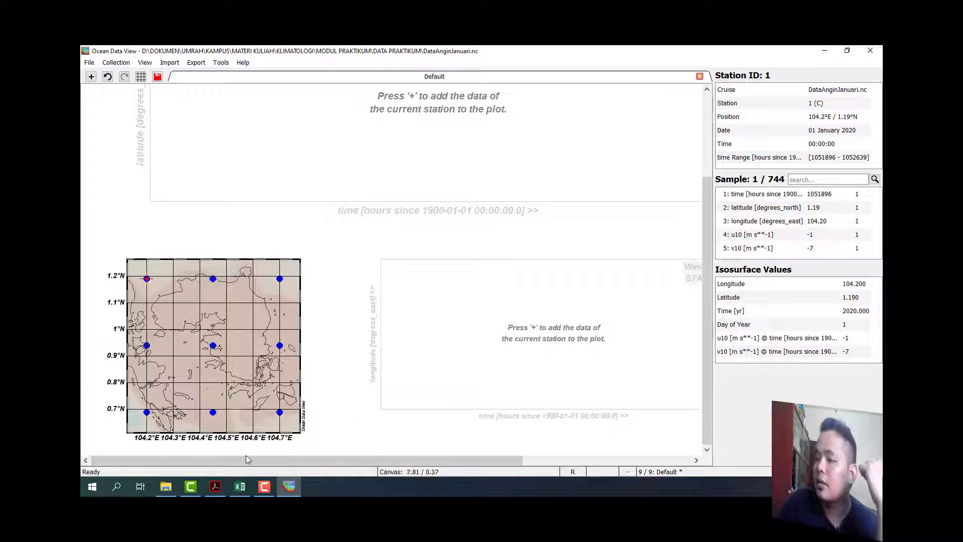
# Switch to Excel and filter the Bujur column on Sheet1 to show only 104.2
pyautogui.click(240, 487)
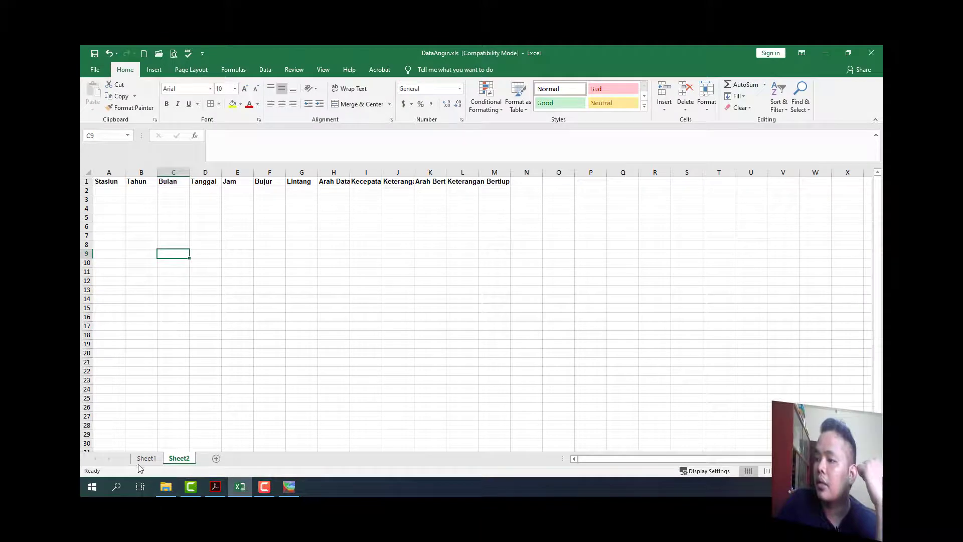
pyautogui.click(146, 458)
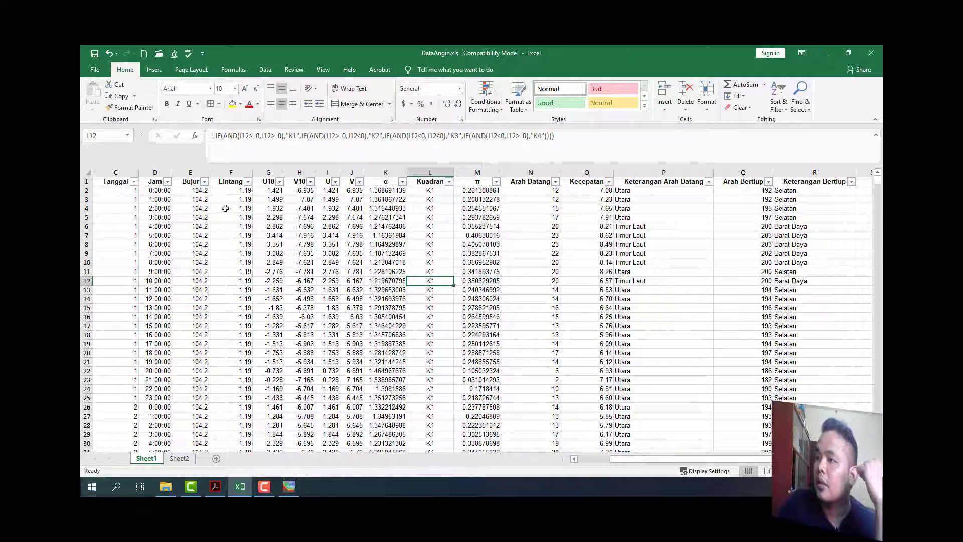
pyautogui.click(204, 181)
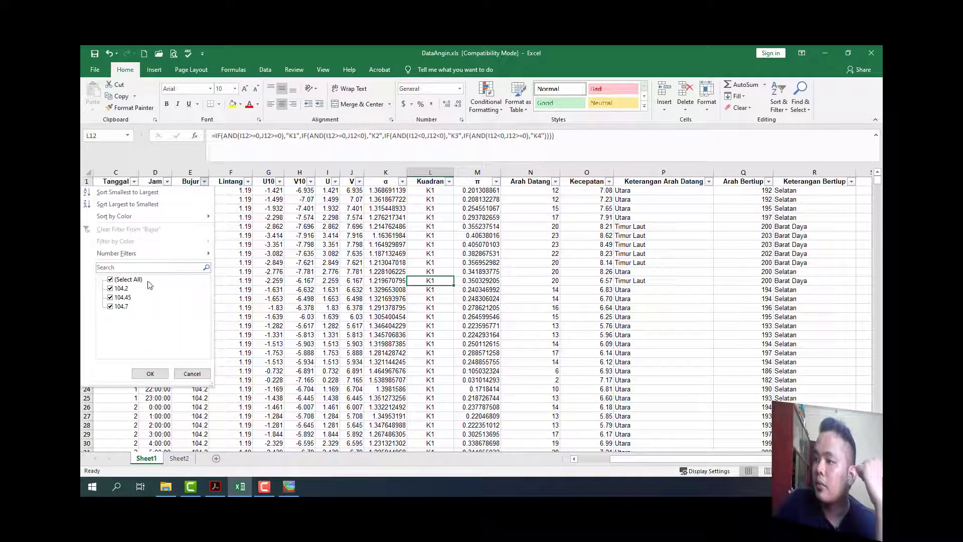
pyautogui.click(111, 279)
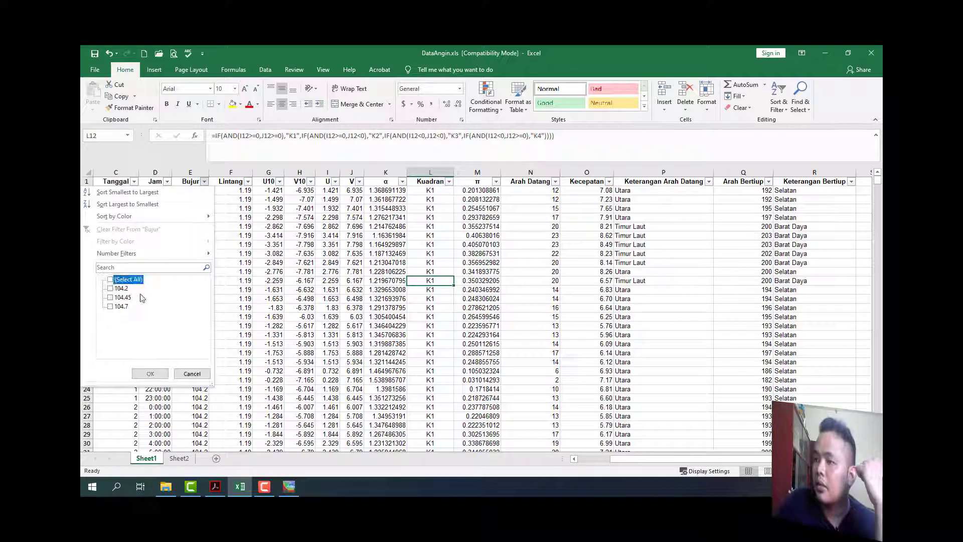
pyautogui.click(110, 288)
pyautogui.click(152, 373)
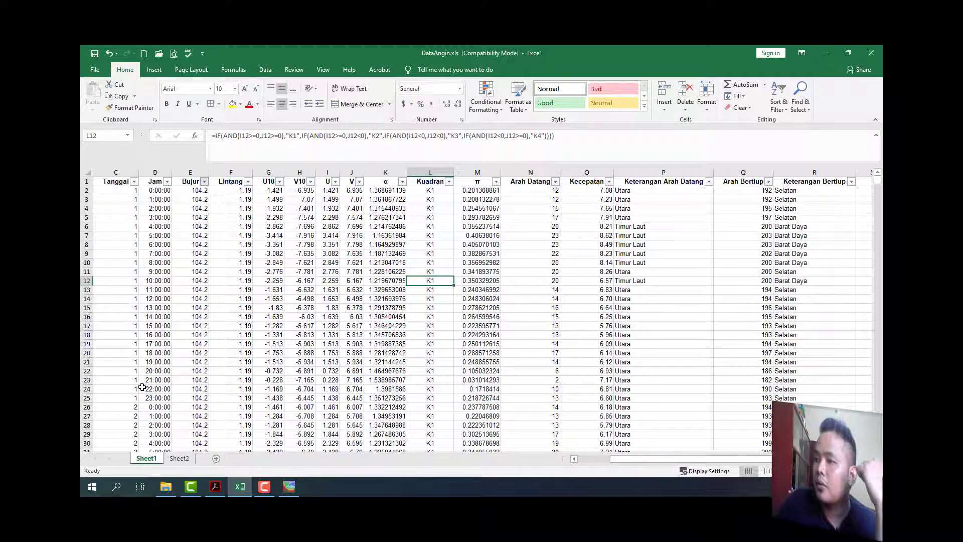
# Check the first station's latitude in Ocean Data View, and filter Excel's Lintang column on Sheet1 to 1.19 only
pyautogui.click(289, 486)
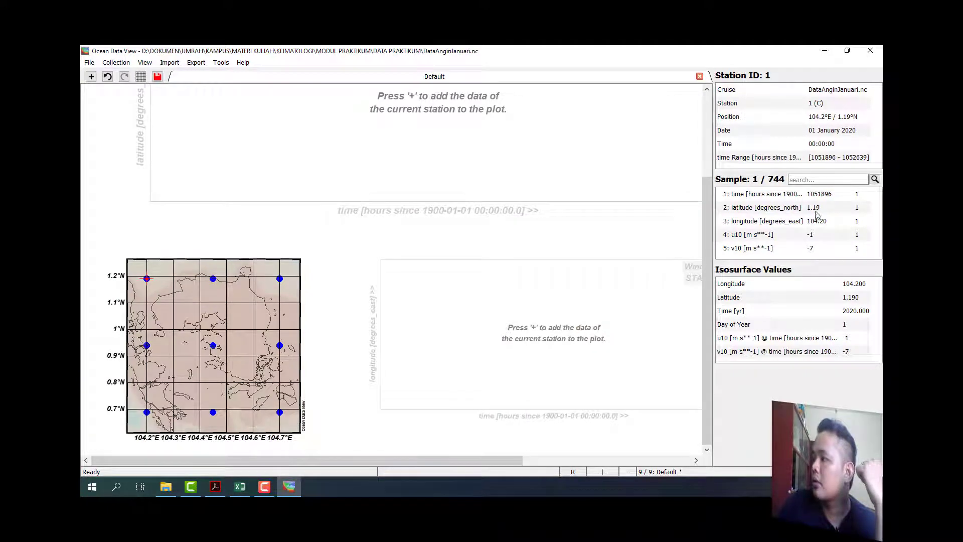
pyautogui.click(240, 486)
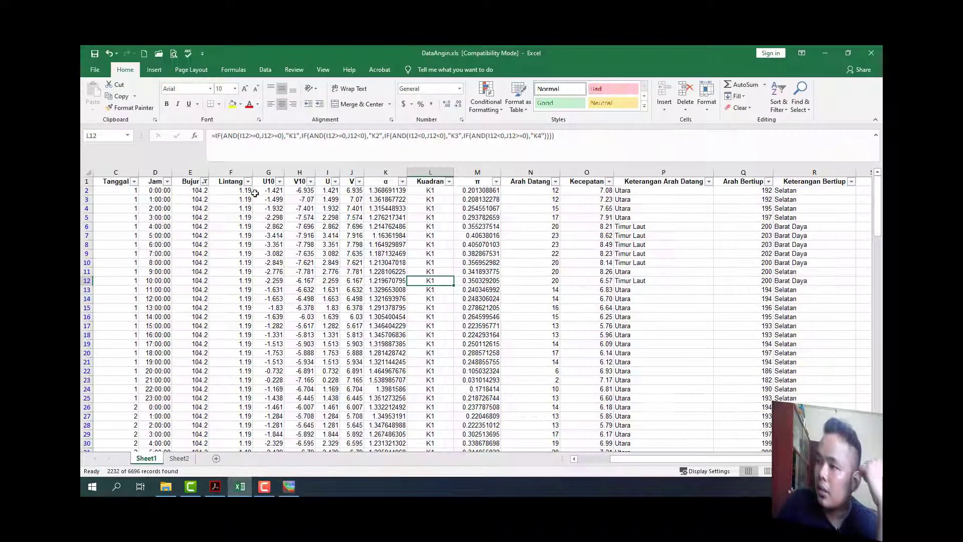
pyautogui.click(247, 181)
pyautogui.click(168, 279)
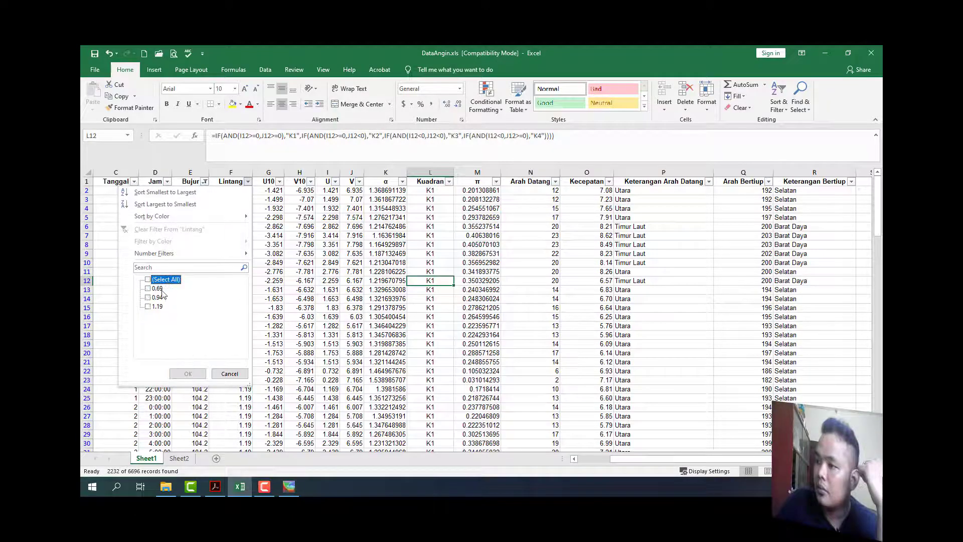
pyautogui.click(156, 308)
pyautogui.click(188, 373)
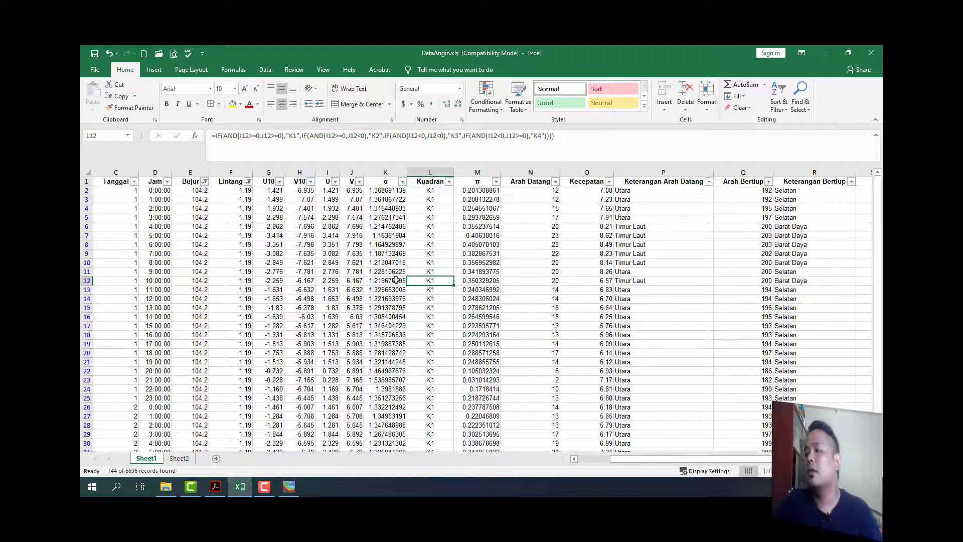
# Review the filtered Sheet1 rows from the first to the last record and return to the header row
pyautogui.scroll(-8, 391, 276)
pyautogui.scroll(8, 391, 272)
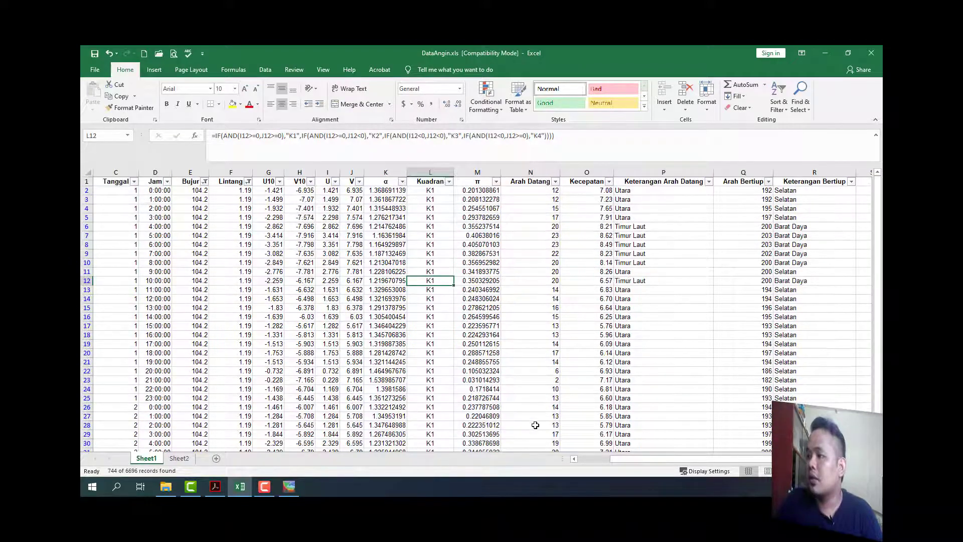
pyautogui.moveTo(625, 456); pyautogui.dragTo(592, 457)
pyautogui.scroll(-9, 173, 255)
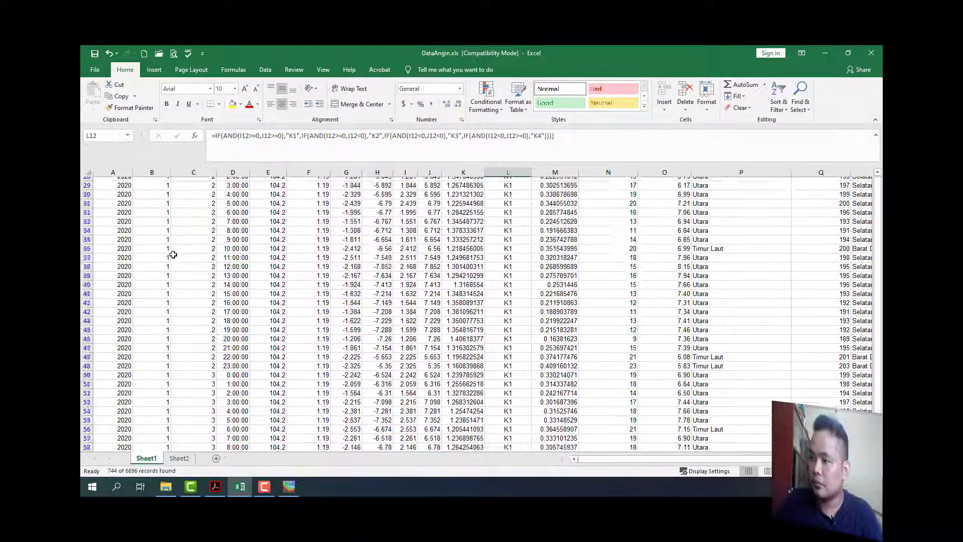
pyautogui.scroll(-20, 172, 255)
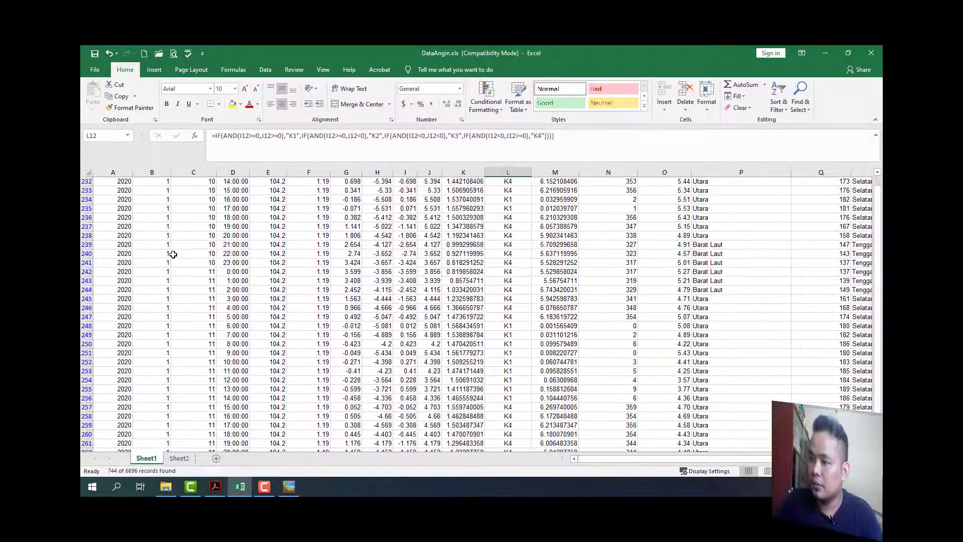
pyautogui.click(172, 254)
pyautogui.hotkey('ctrl', 'Down')
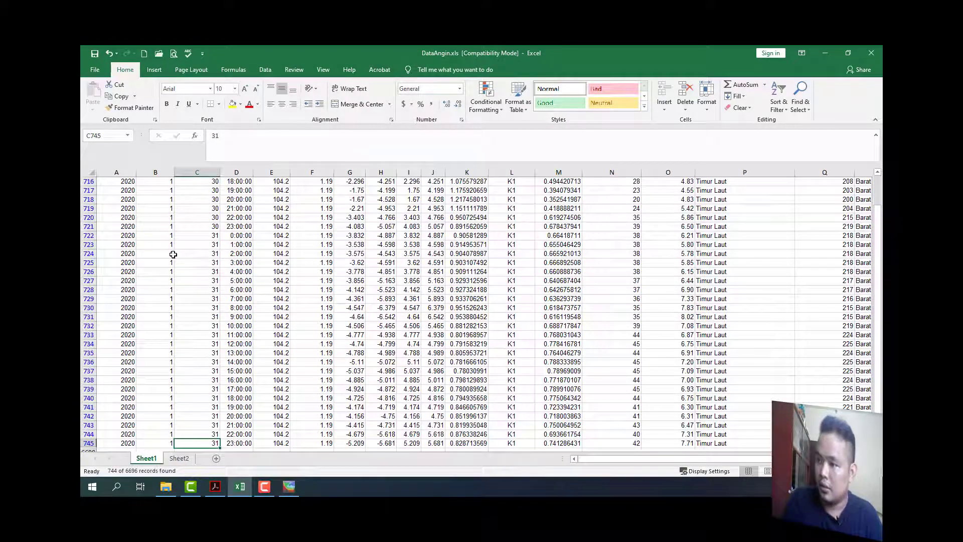
pyautogui.hotkey('ctrl', 'Up')
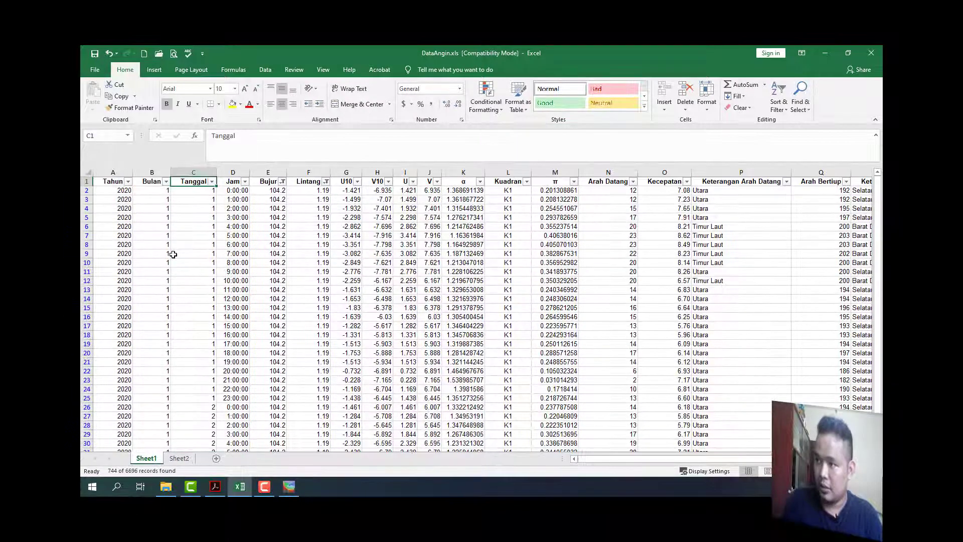
pyautogui.press('Left')
pyautogui.press('Left')
pyautogui.hotkey('ctrl', 'Down')
pyautogui.hotkey('ctrl', 'Up')
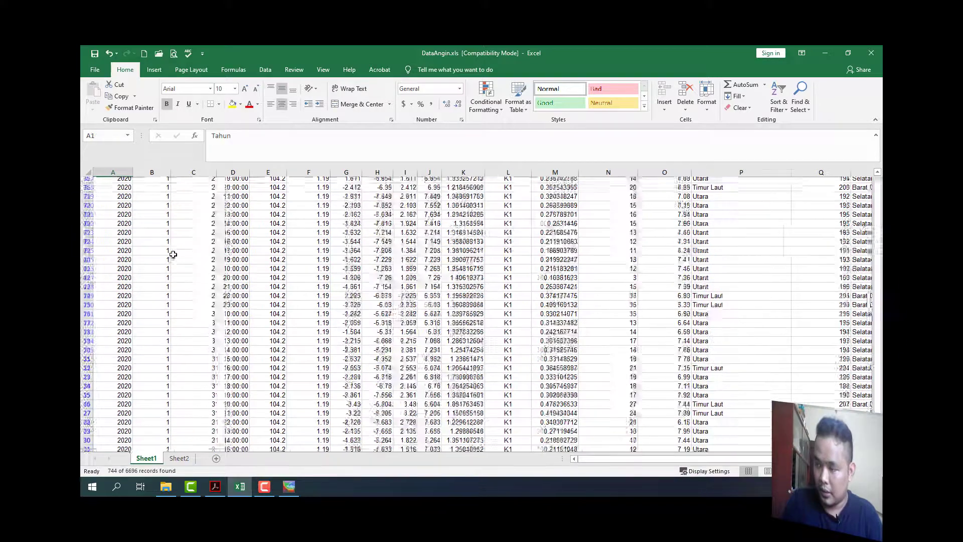
# Copy the filtered Tahun through Lintang data on Sheet1, from row 2 down to the last record
pyautogui.press('Down')
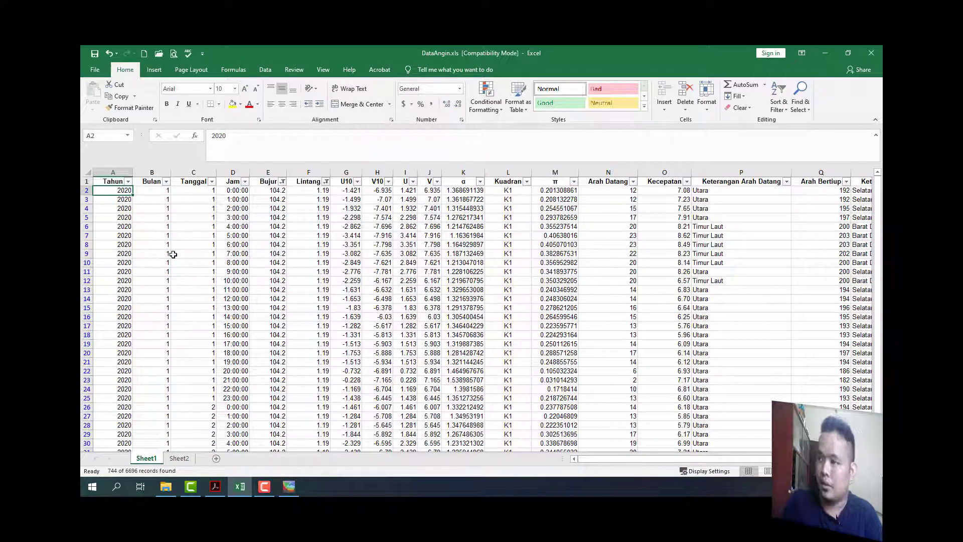
pyautogui.hotkey('shift', 'Right')
pyautogui.hotkey('shift', 'Right')
pyautogui.hotkey('shift', 'Right')
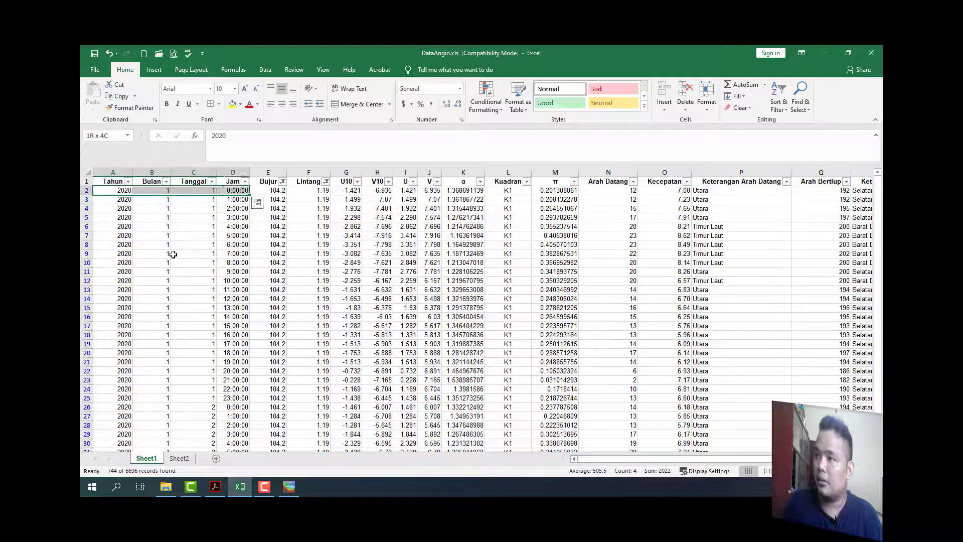
pyautogui.hotkey('shift', 'Right')
pyautogui.hotkey('shift', 'Right')
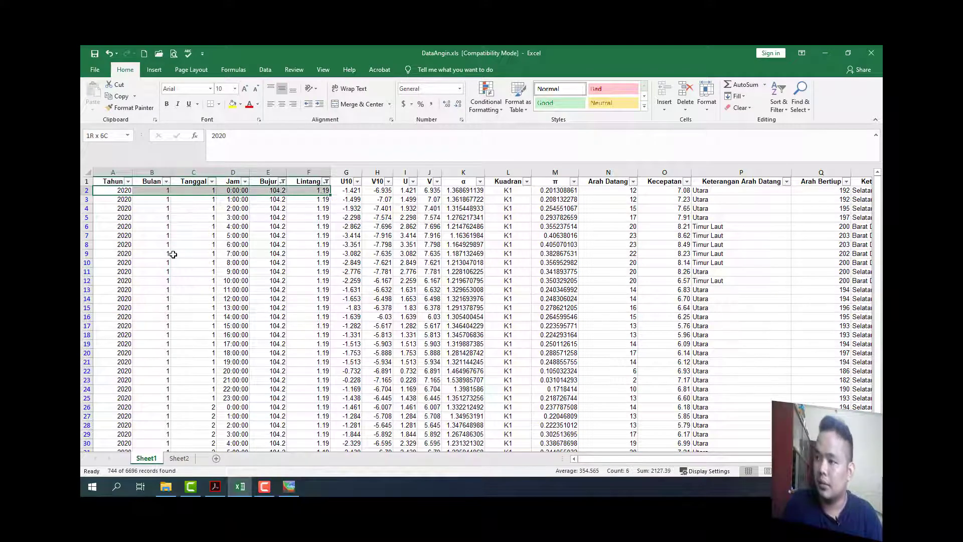
pyautogui.hotkey('ctrl', 'shift', 'Down')
pyautogui.hotkey('ctrl', 'c')
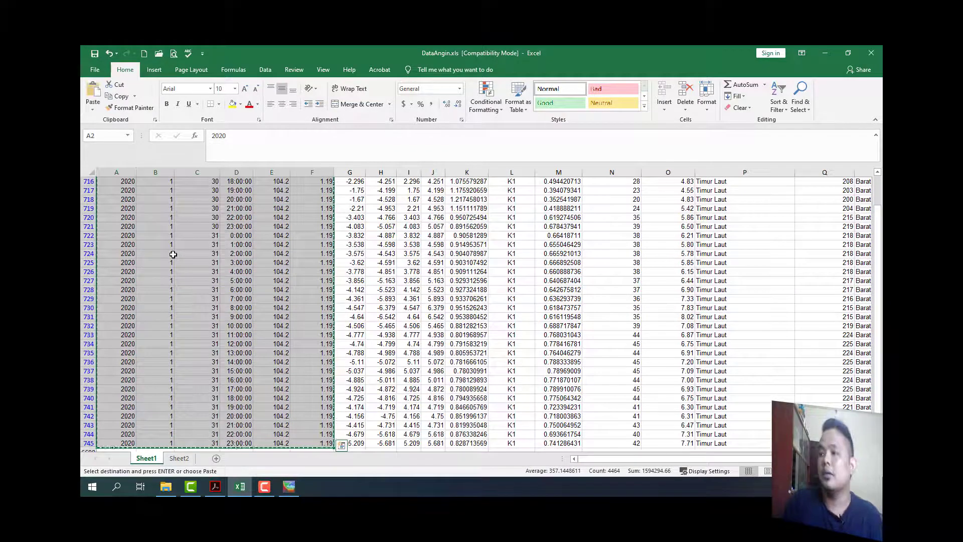
# Paste the copied station data into Sheet2 starting at cell B2, under the Tahun header
pyautogui.click(179, 458)
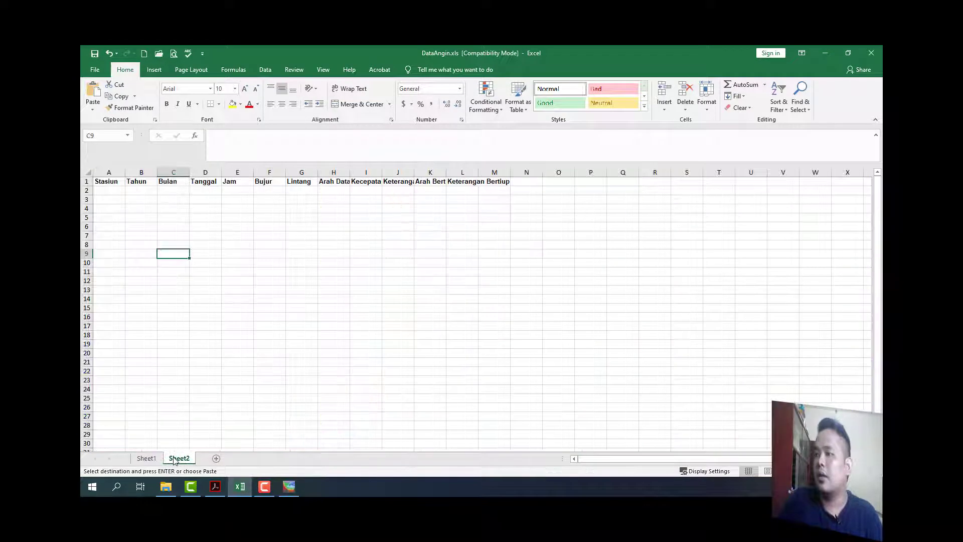
pyautogui.click(135, 191)
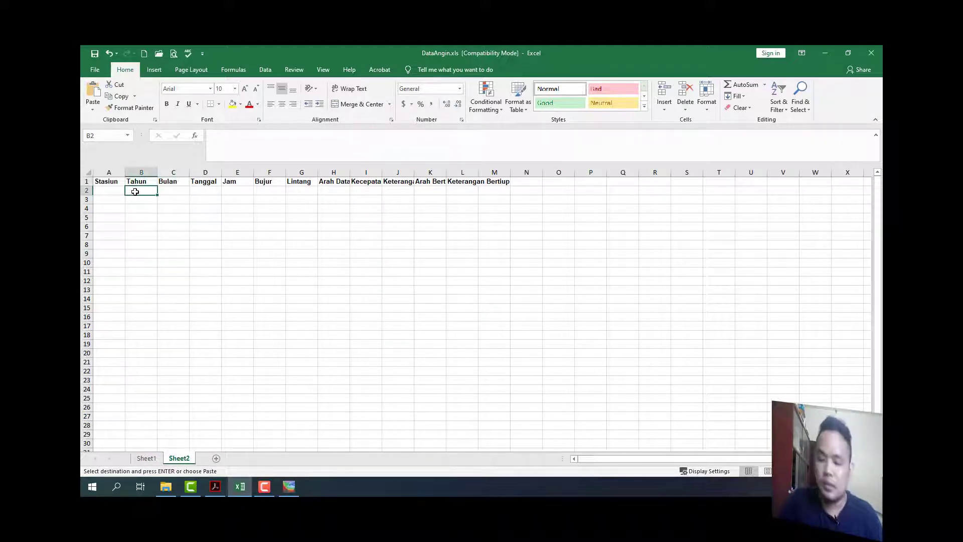
pyautogui.hotkey('ctrl', 'v')
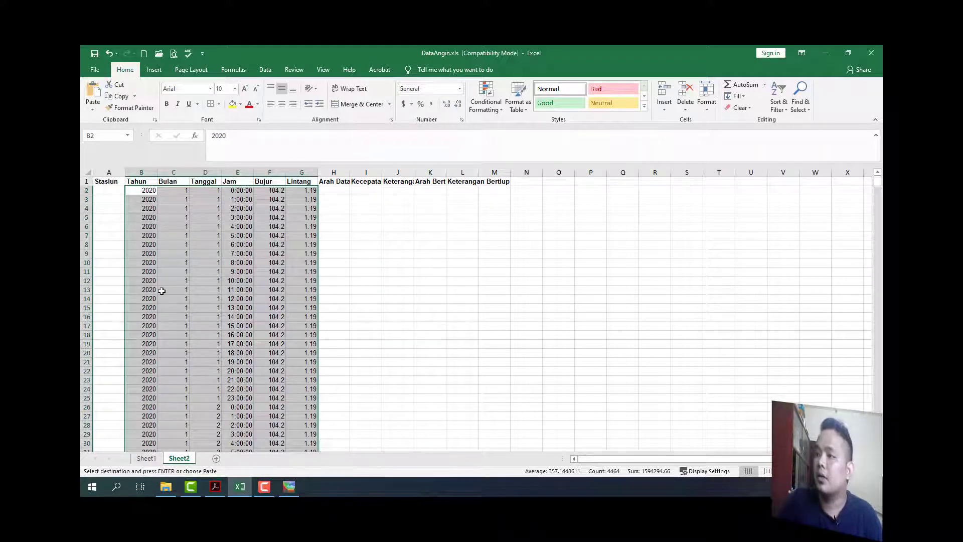
pyautogui.click(407, 244)
# Enter the abbreviated station label "St. 1" in cell A2 under the Stasiun header
pyautogui.click(119, 193)
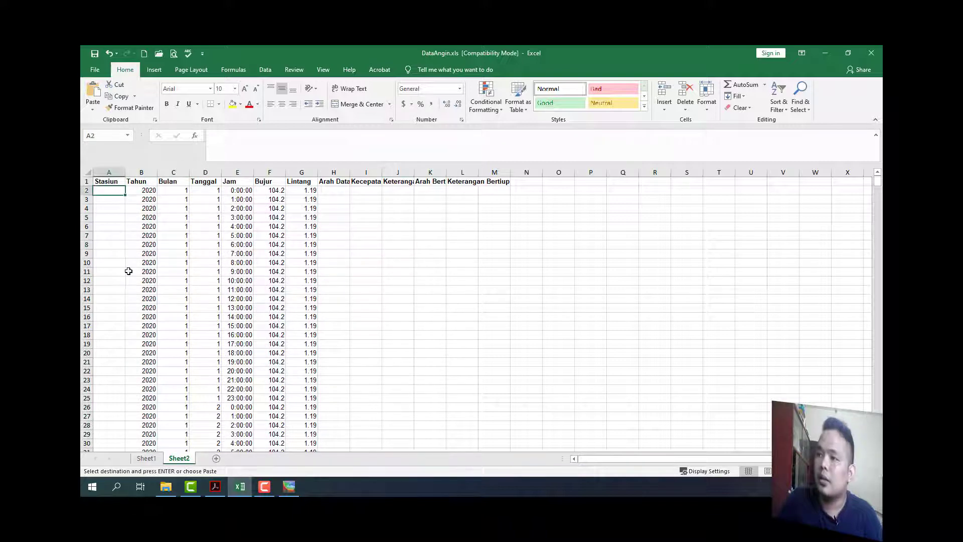
pyautogui.write('Stasiun 1')
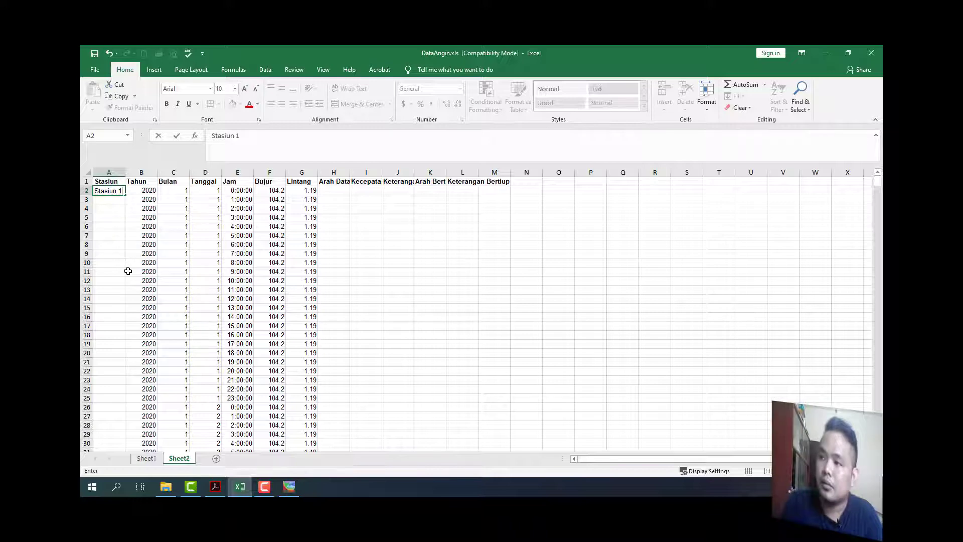
pyautogui.press('BackSpace')
pyautogui.press('BackSpace')
pyautogui.press('BackSpace')
pyautogui.press('BackSpace')
pyautogui.press('BackSpace')
pyautogui.press('BackSpace')
pyautogui.press('BackSpace')
pyautogui.press('BackSpace')
pyautogui.press('BackSpace')
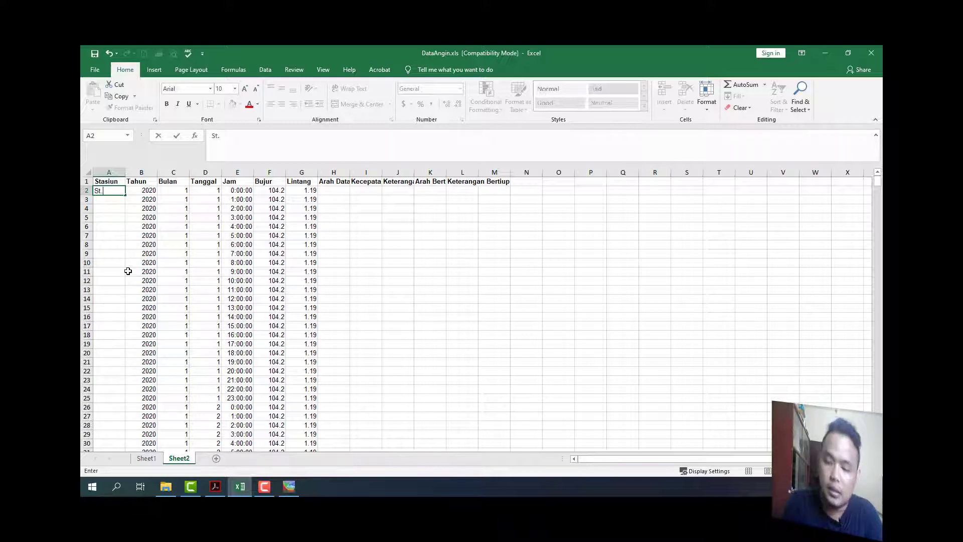
pyautogui.press('Return')
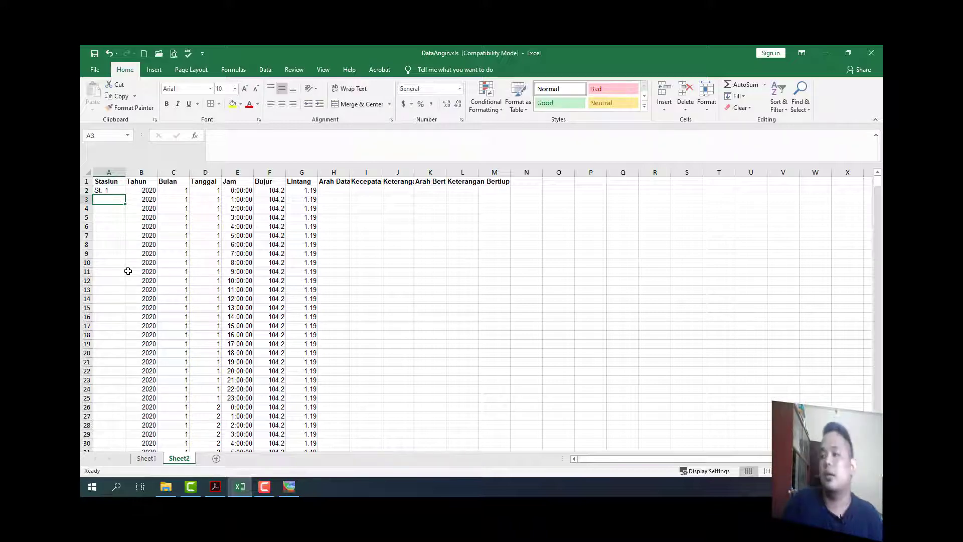
# Try to autofill the station label from A2 down the Stasiun column, and undo the fill
pyautogui.click(113, 190)
pyautogui.doubleClick(124, 194)
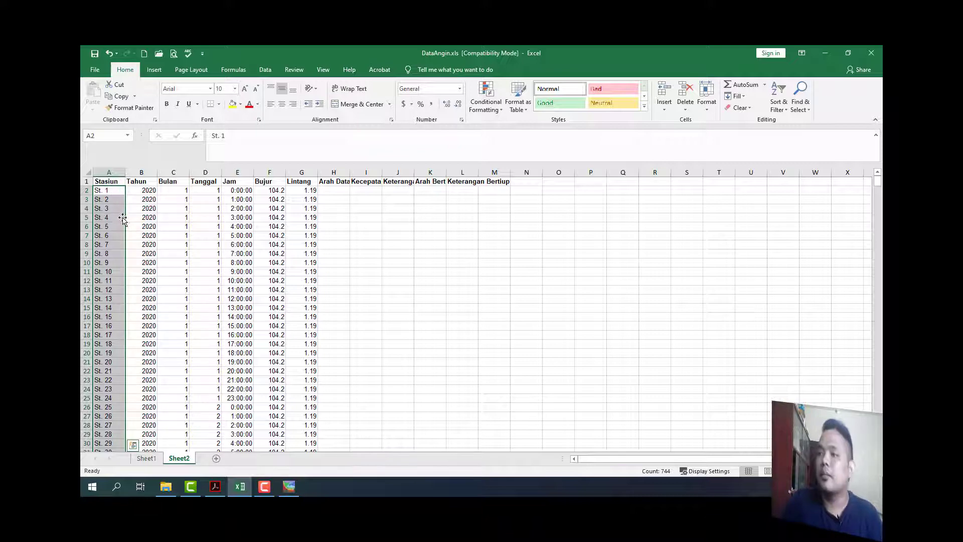
pyautogui.click(122, 218)
pyautogui.hotkey('ctrl', 'z')
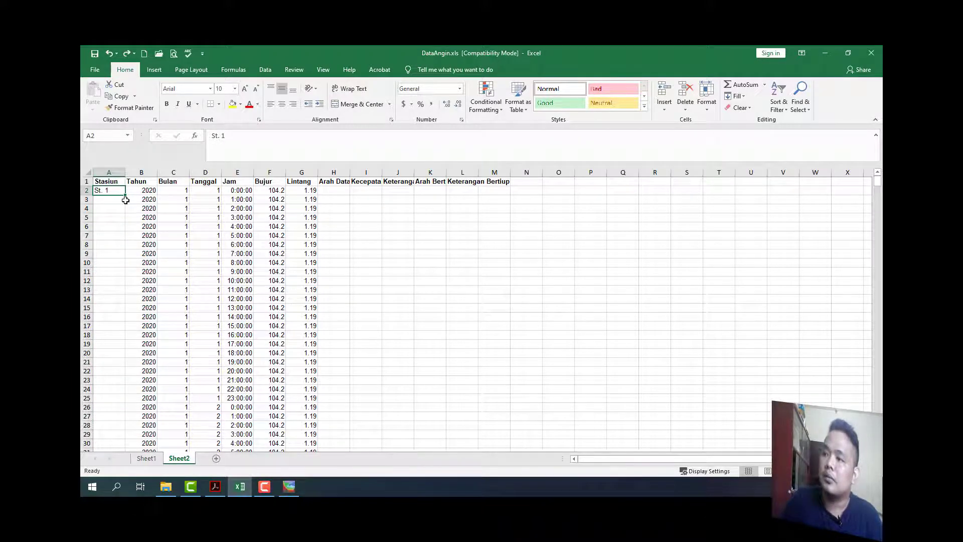
# Copy the "St. 1" label from A2 down the Stasiun column to the last data row, A745
pyautogui.hotkey('ctrl', 'c')
pyautogui.click(133, 206)
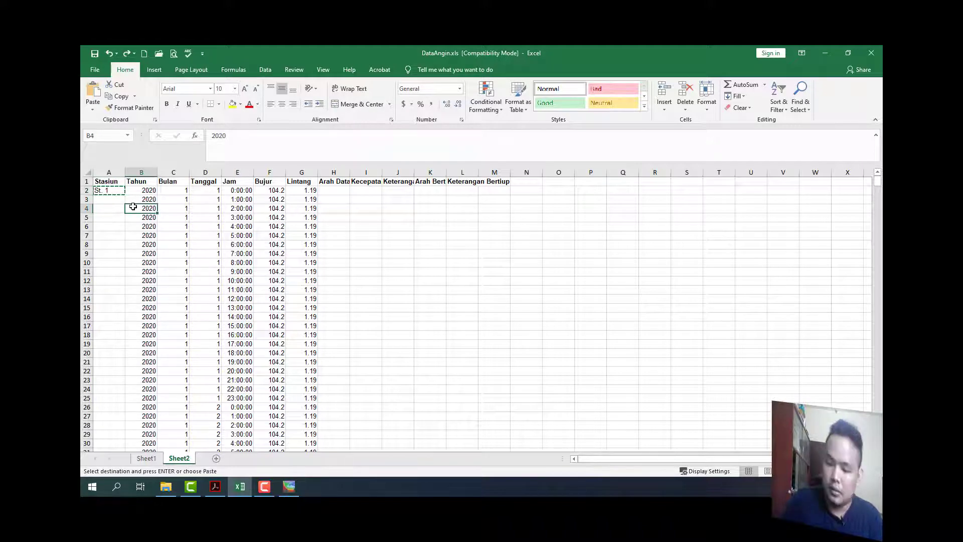
pyautogui.hotkey('ctrl', 'Down')
pyautogui.press('Left')
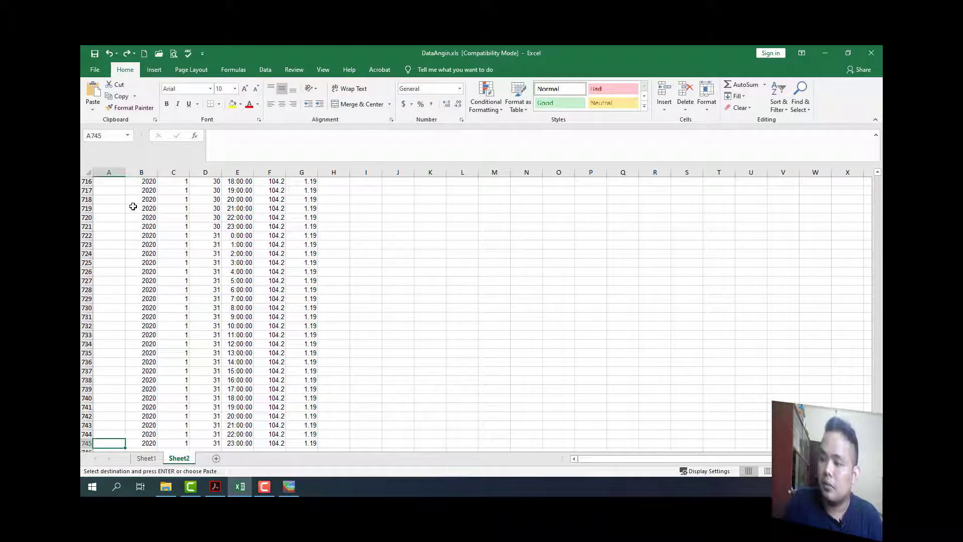
pyautogui.hotkey('ctrl', 'shift', 'Up')
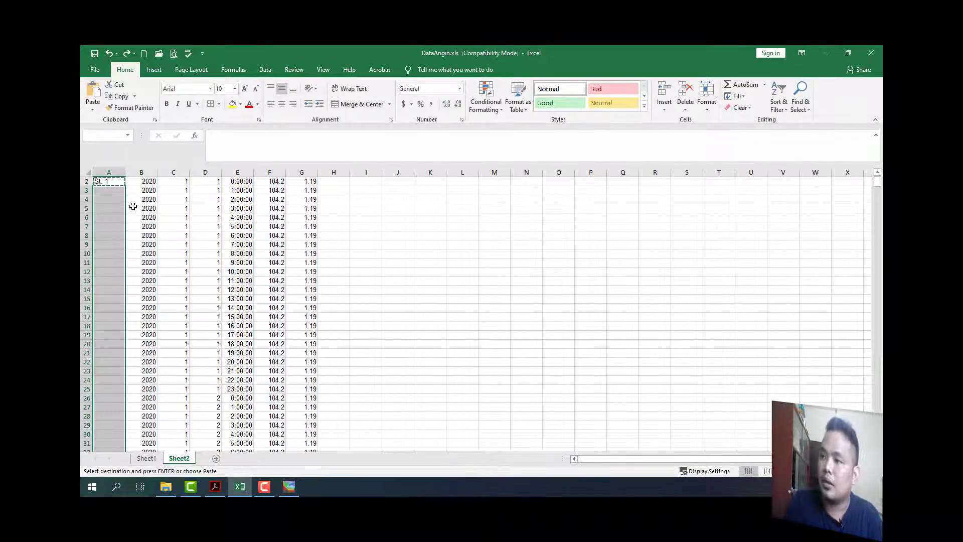
pyautogui.hotkey('ctrl', 'v')
pyautogui.click(212, 271)
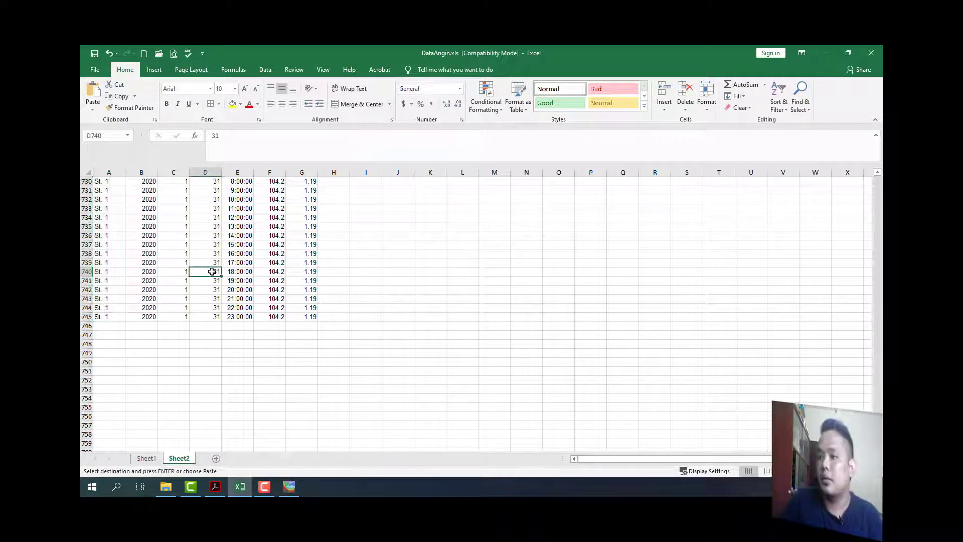
pyautogui.hotkey('ctrl', 'Up')
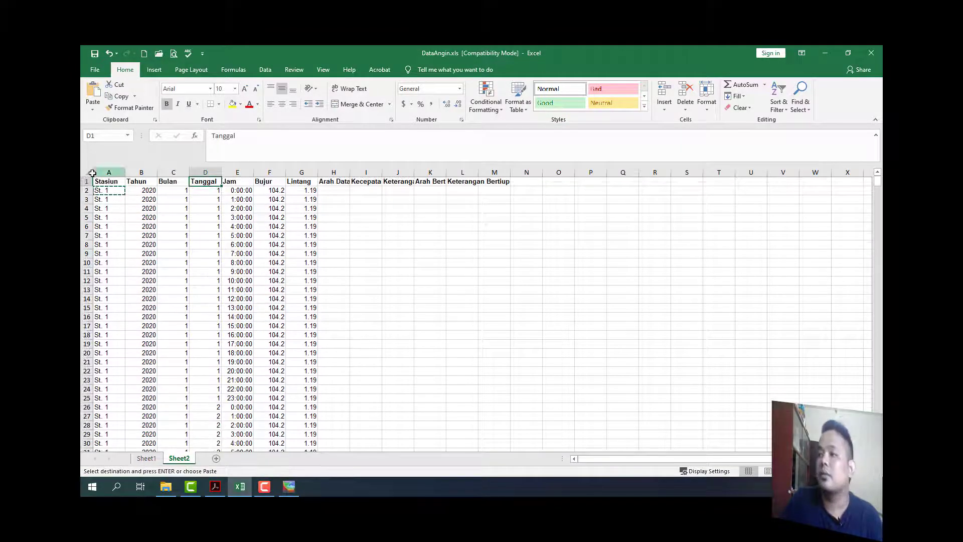
pyautogui.click(164, 207)
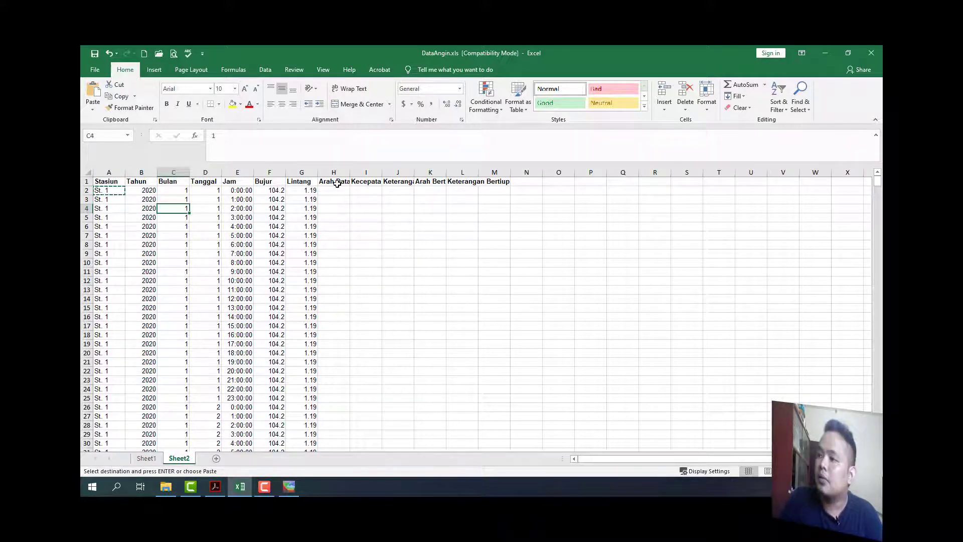
pyautogui.click(332, 182)
pyautogui.click(359, 184)
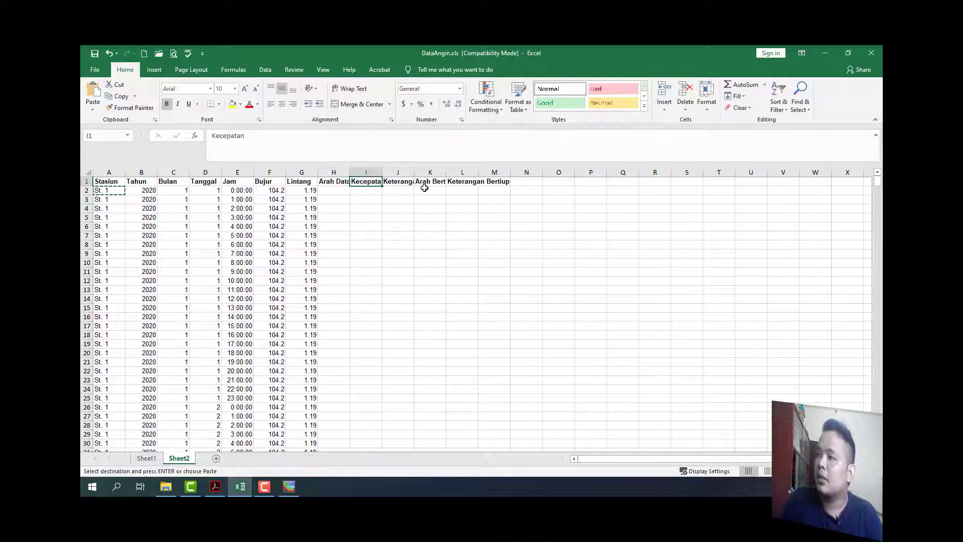
pyautogui.click(472, 185)
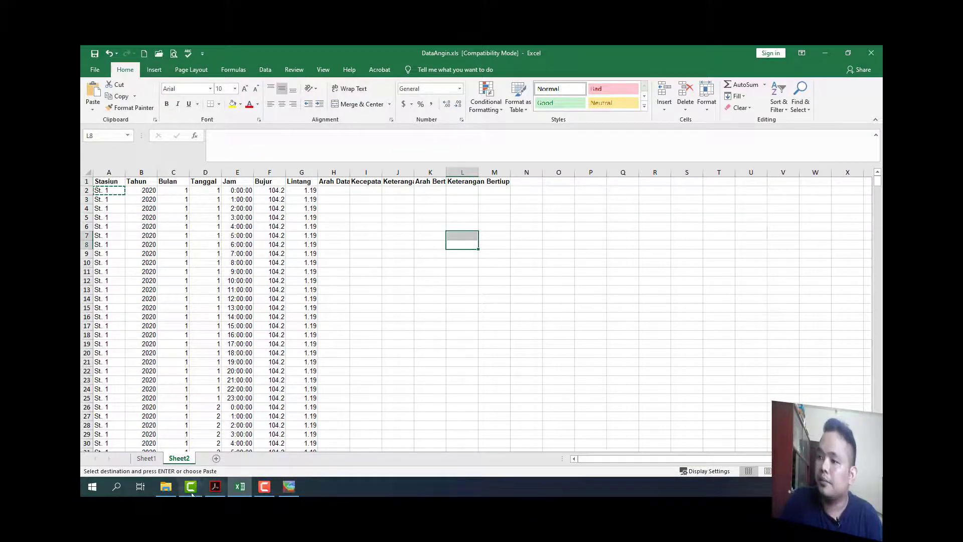
# Copy the filtered Arah Datang through Keterangan Bertiup data on Sheet1, from row 2 down to the last record
pyautogui.click(146, 457)
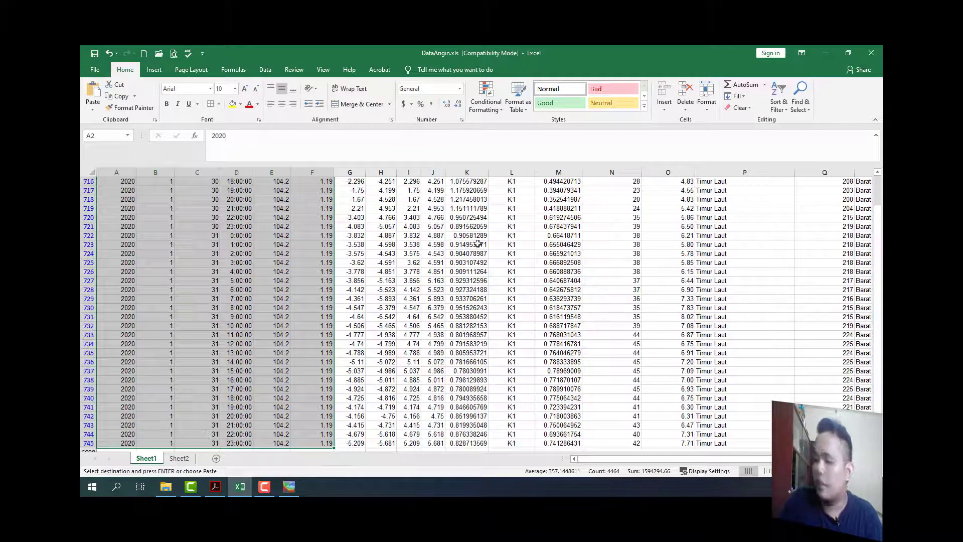
pyautogui.hotkey('ctrl', 'Home')
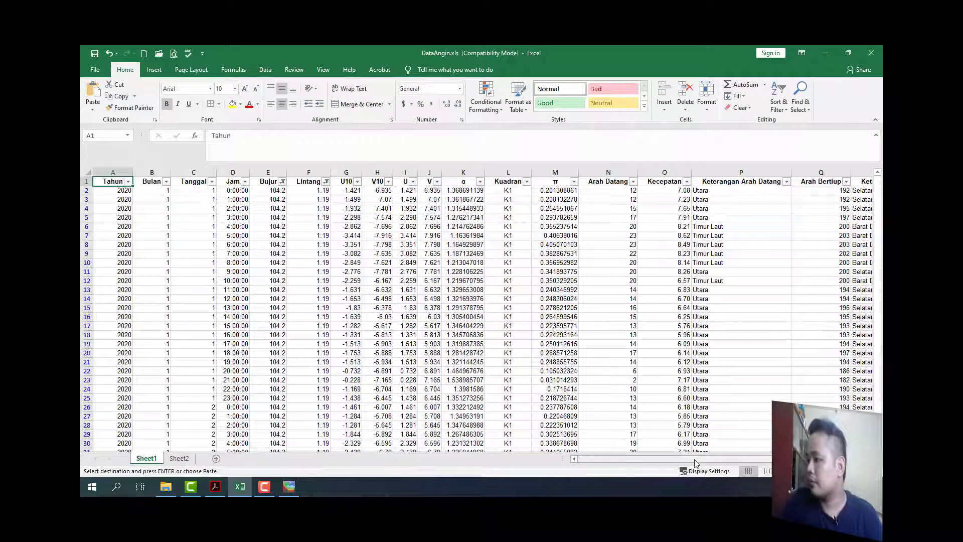
pyautogui.moveTo(697, 459); pyautogui.dragTo(729, 459)
pyautogui.click(528, 195)
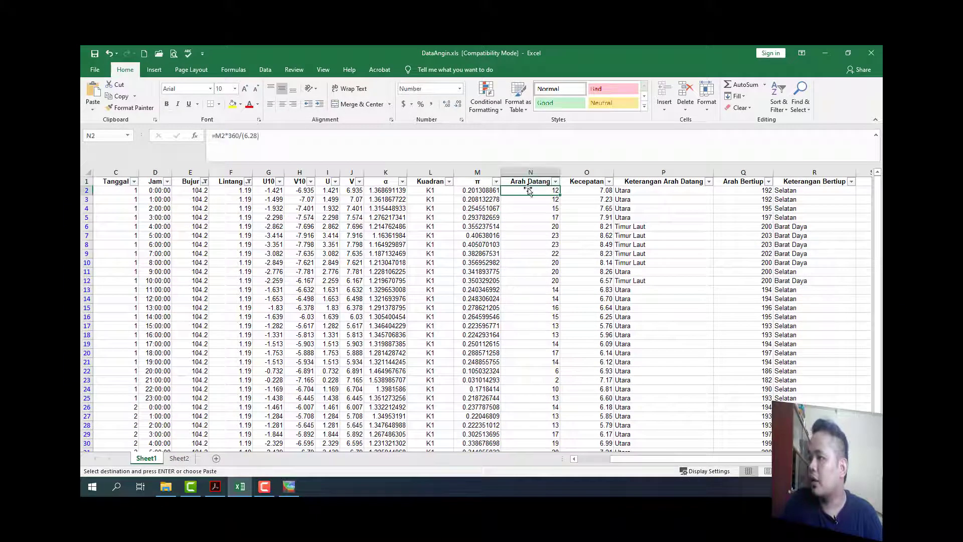
pyautogui.keyDown('shift'); pyautogui.click(826, 192); pyautogui.keyUp('shift')
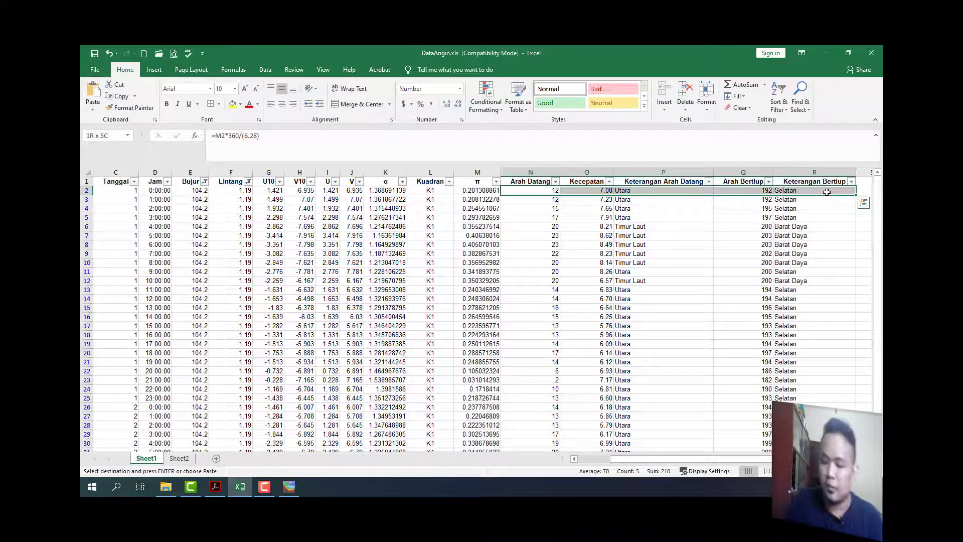
pyautogui.hotkey('ctrl', 'shift', 'Down')
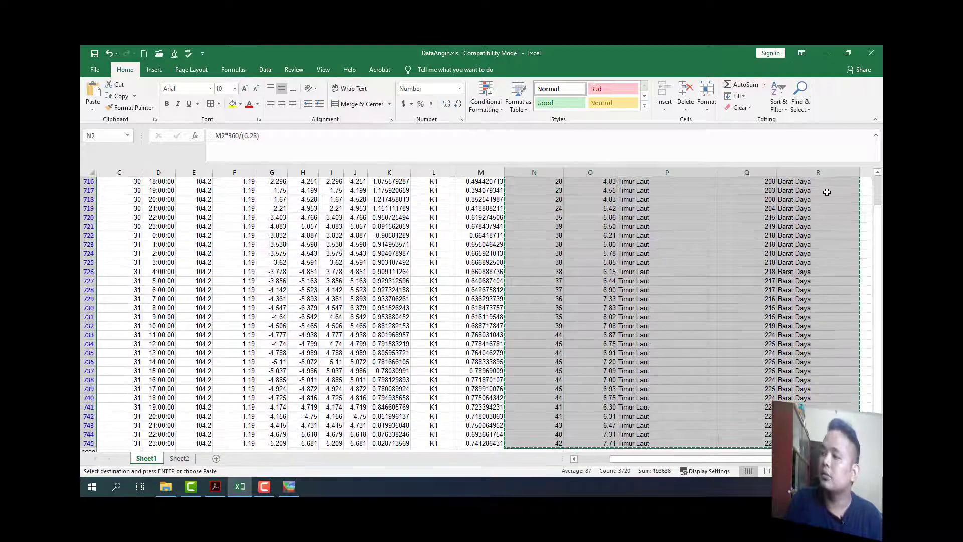
# Try pasting the copied wind data as values into Sheet2 from cell H2, and undo the paste
pyautogui.click(187, 459)
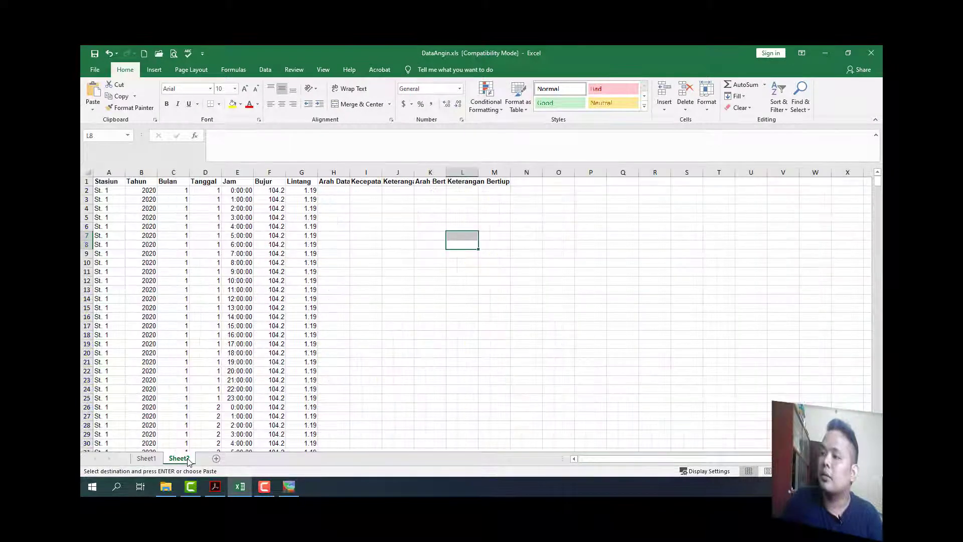
pyautogui.click(325, 192)
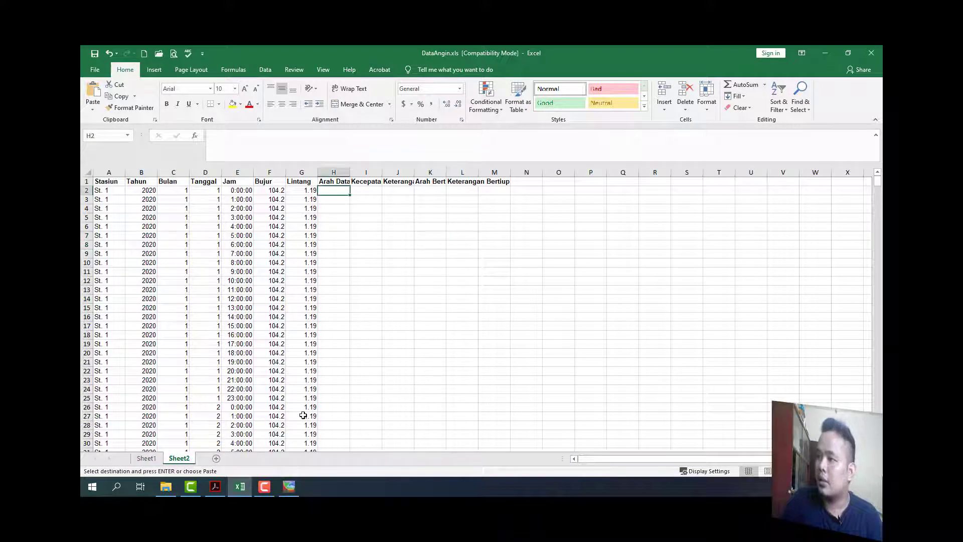
pyautogui.rightClick(341, 193)
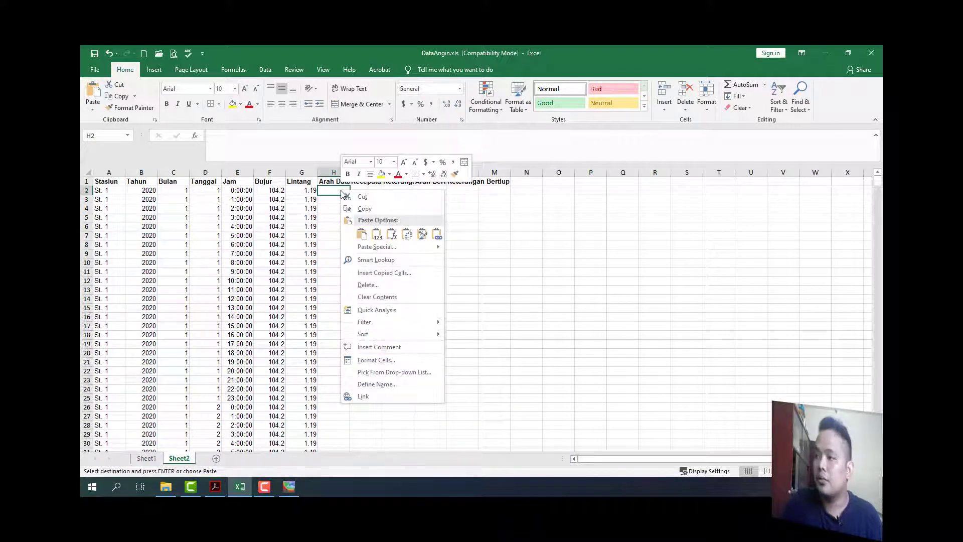
pyautogui.click(377, 235)
pyautogui.hotkey('ctrl', 'z')
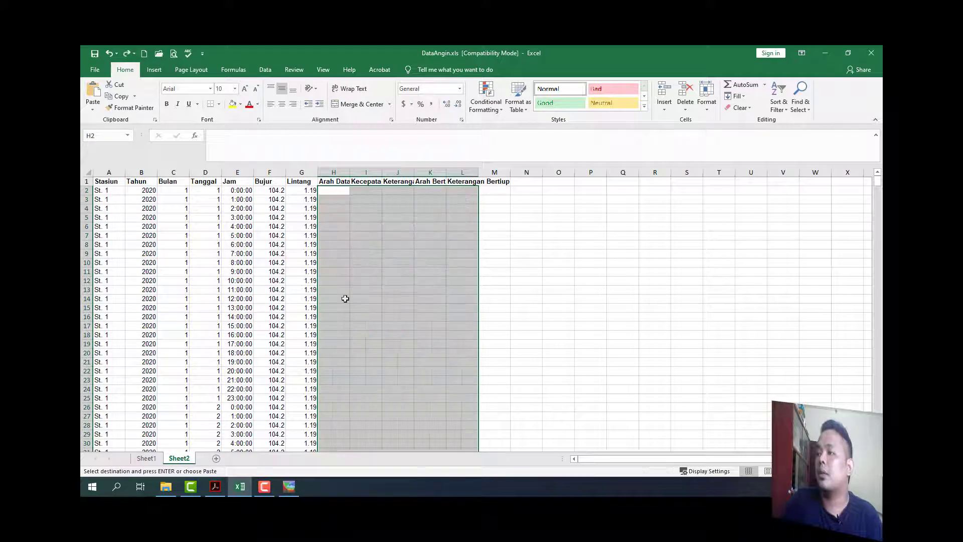
# Paste the copied wind data with its formulas into Sheet2 from cell H2, and inspect the Arah Datang formulas
pyautogui.click(330, 192)
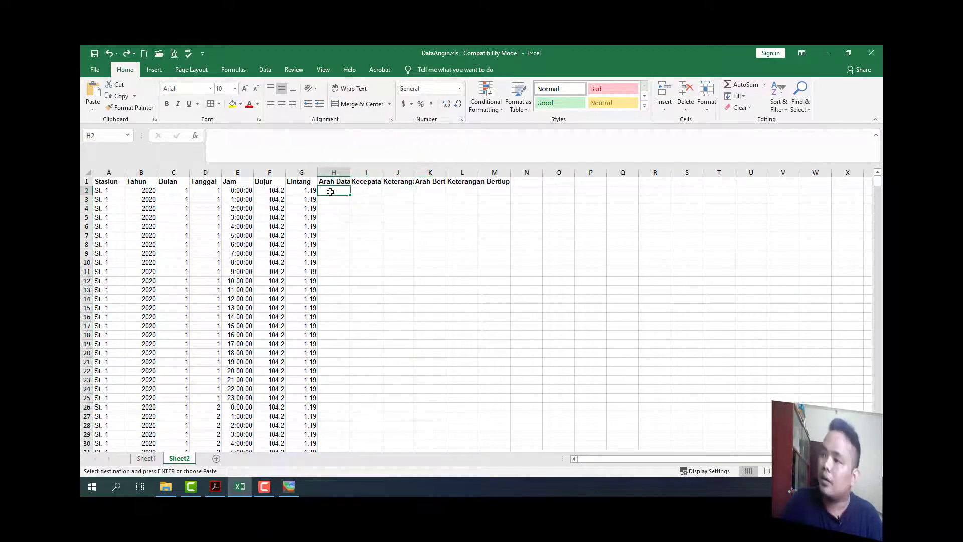
pyautogui.hotkey('ctrl', 'y')
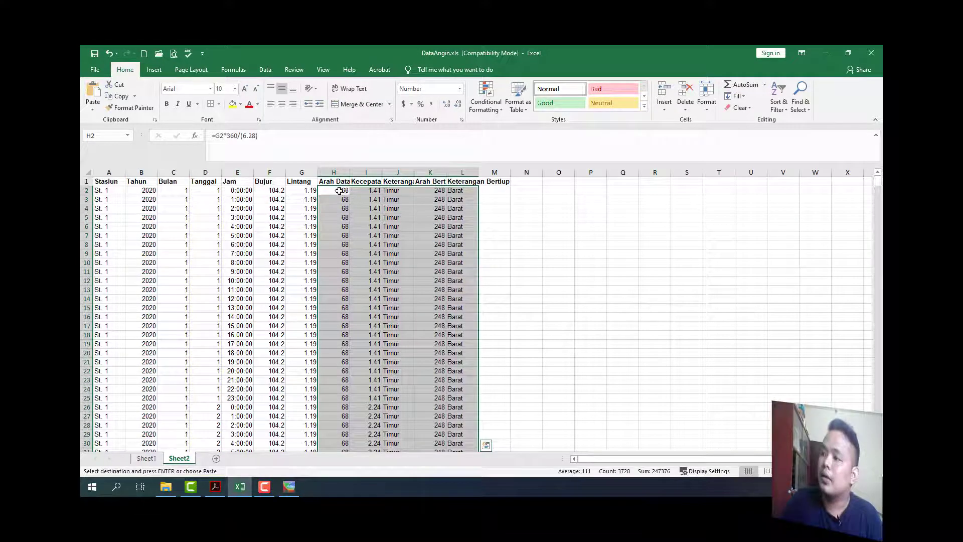
pyautogui.click(340, 229)
pyautogui.press('Down')
pyautogui.press('Down')
pyautogui.press('Down')
pyautogui.press('Down')
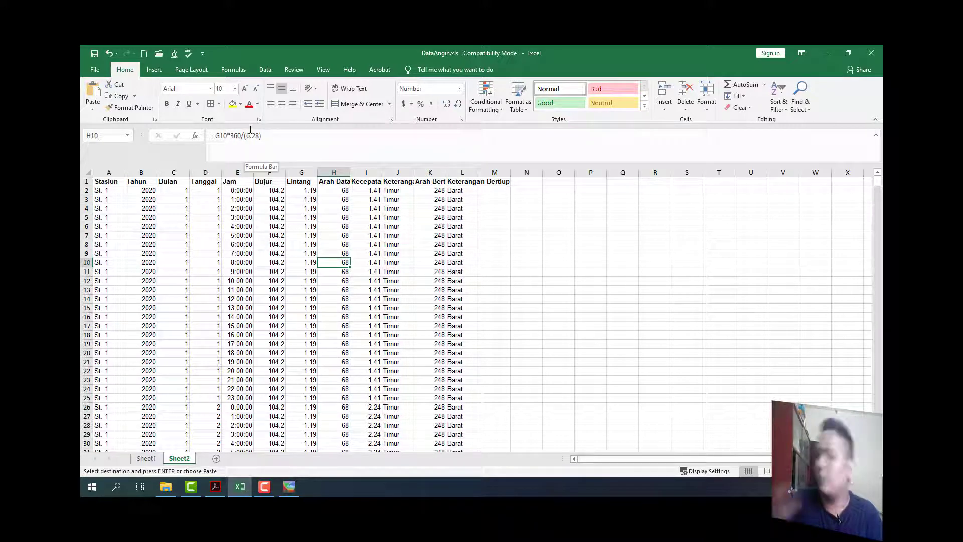
# Compare the pasted Arah Datang formulas on Sheet2 with the original formulas in the Arah Datang column on Sheet1
pyautogui.click(146, 458)
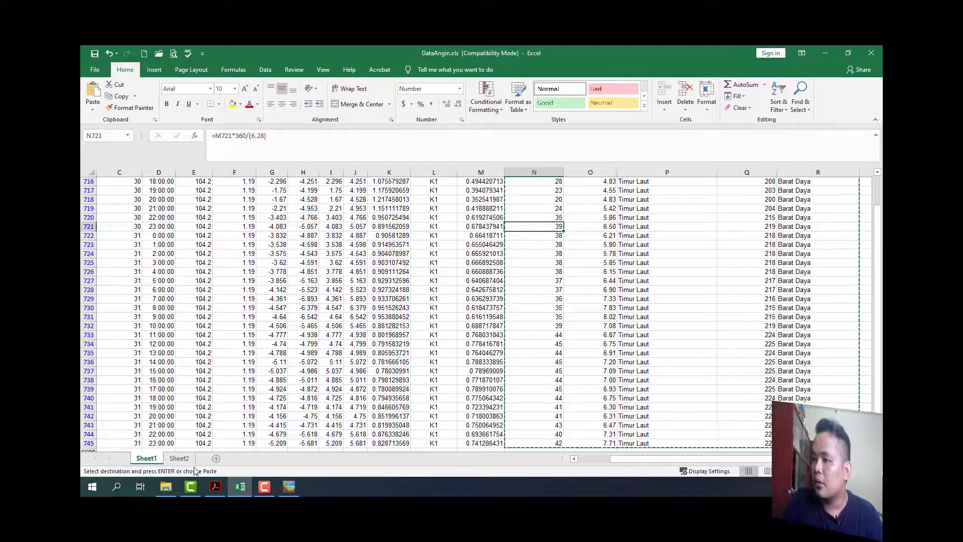
pyautogui.click(179, 458)
pyautogui.click(324, 200)
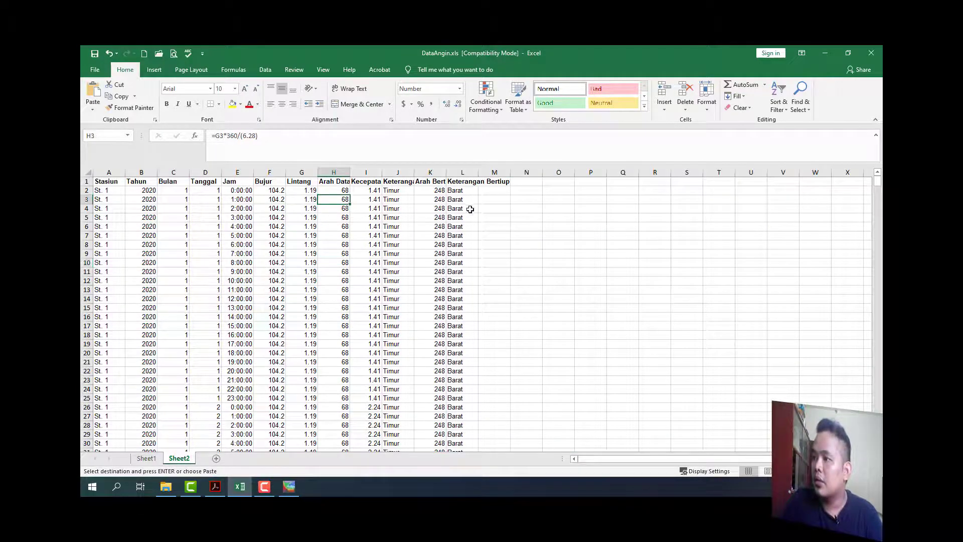
pyautogui.press('Right')
pyautogui.press('Right')
pyautogui.click(346, 193)
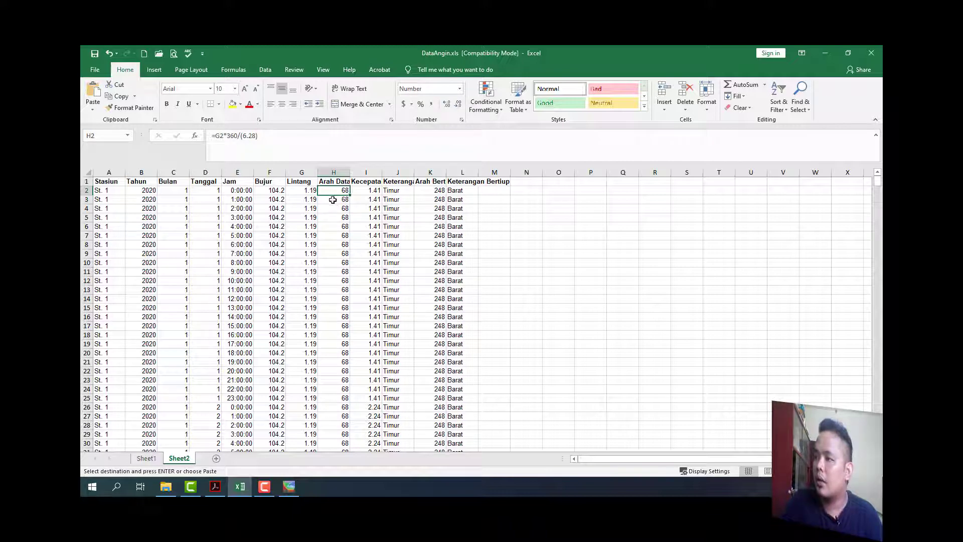
pyautogui.click(334, 234)
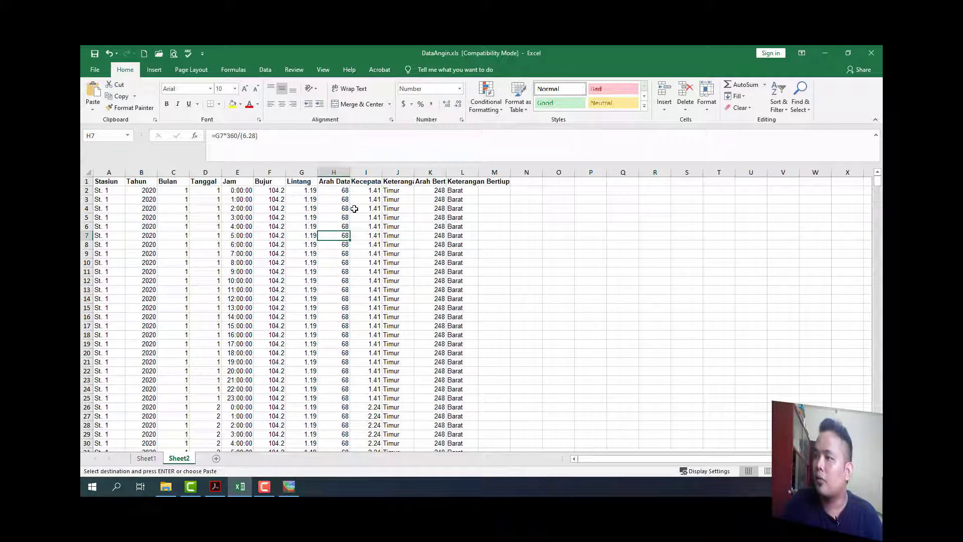
pyautogui.click(341, 255)
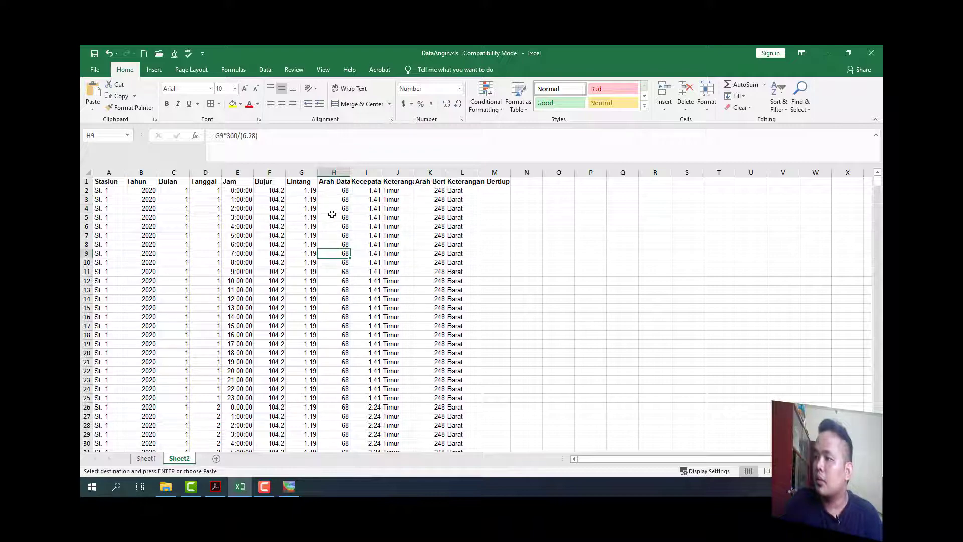
pyautogui.click(151, 459)
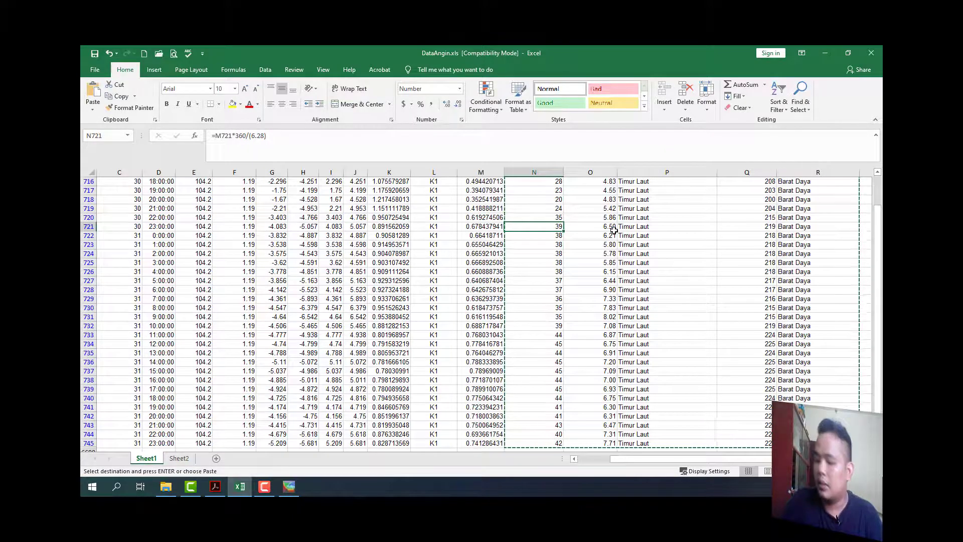
pyautogui.hotkey('ctrl', 'Up')
pyautogui.click(533, 190)
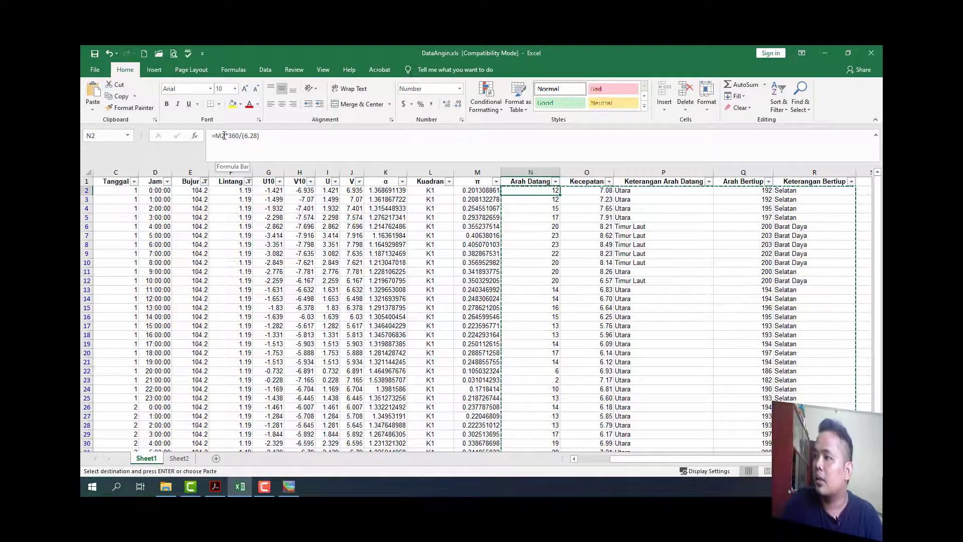
# Recheck the pasted Arah Datang formulas on Sheet2 and undo the paste of the wind data
pyautogui.click(179, 458)
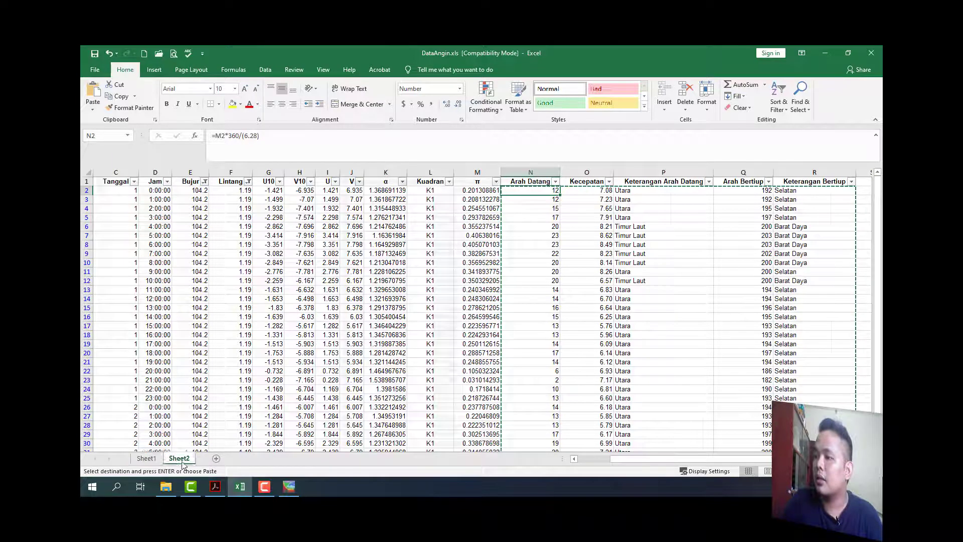
pyautogui.click(340, 191)
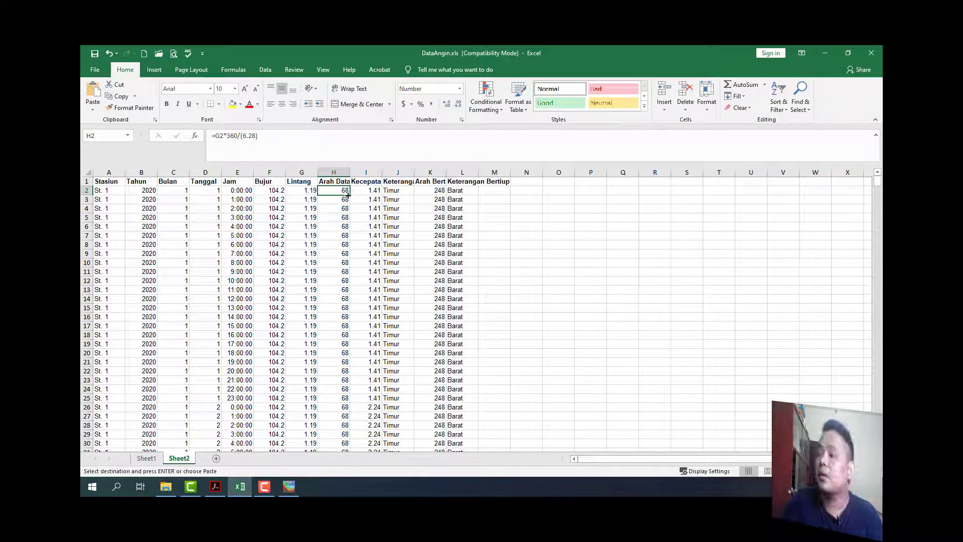
pyautogui.click(349, 238)
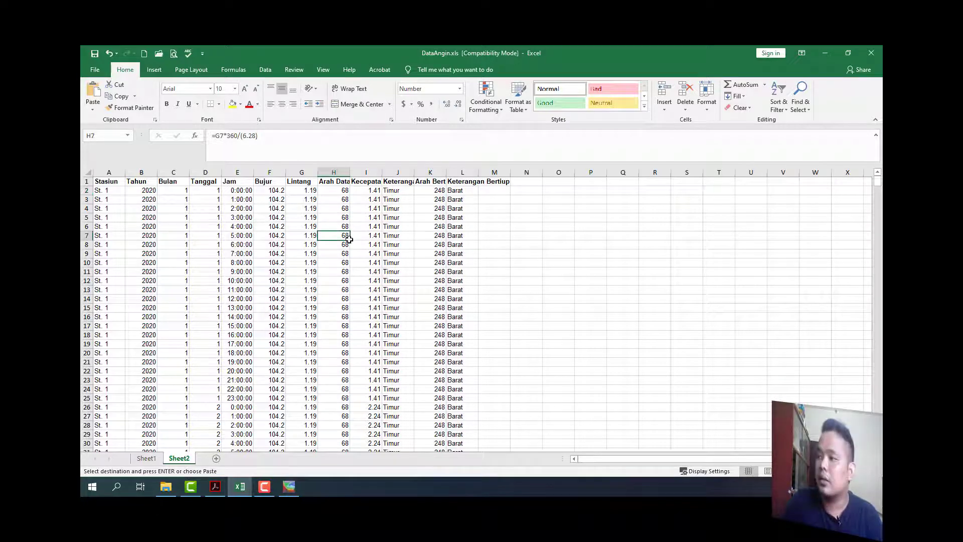
pyautogui.hotkey('ctrl', 'z')
pyautogui.click(333, 191)
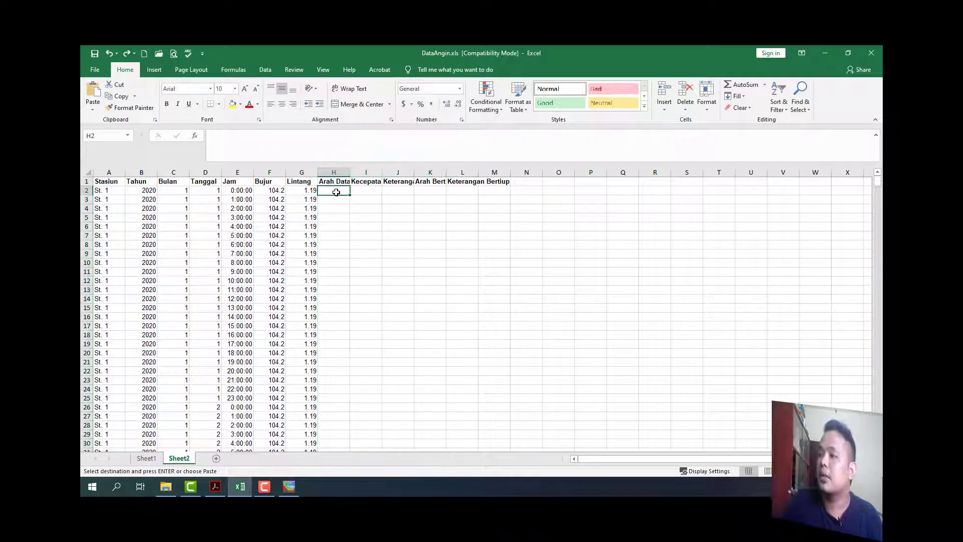
pyautogui.rightClick(337, 192)
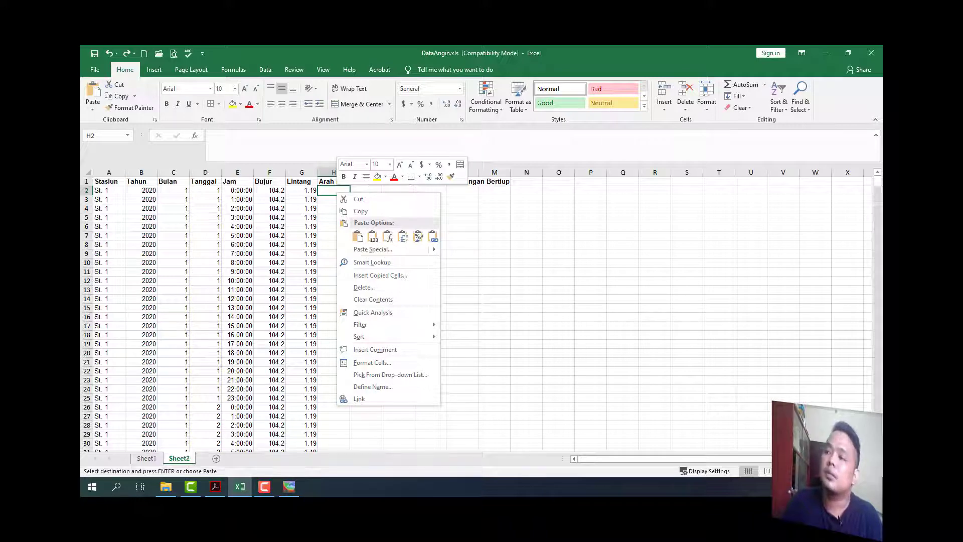
pyautogui.press('Escape')
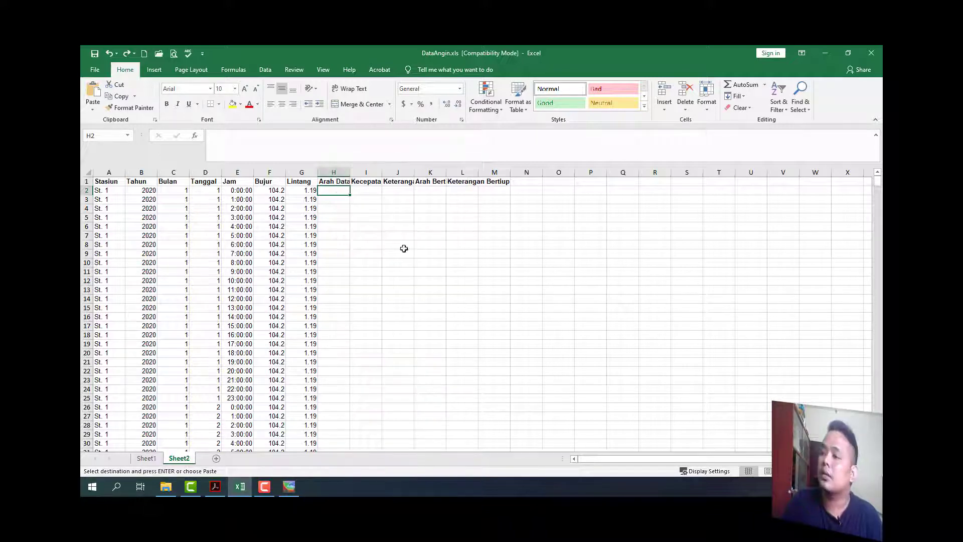
pyautogui.click(92, 111)
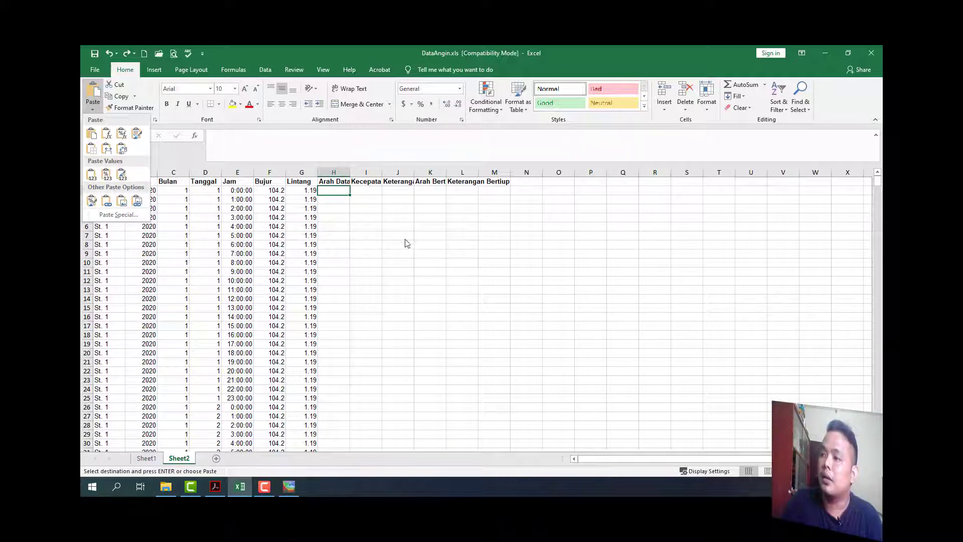
pyautogui.click(377, 229)
pyautogui.rightClick(334, 191)
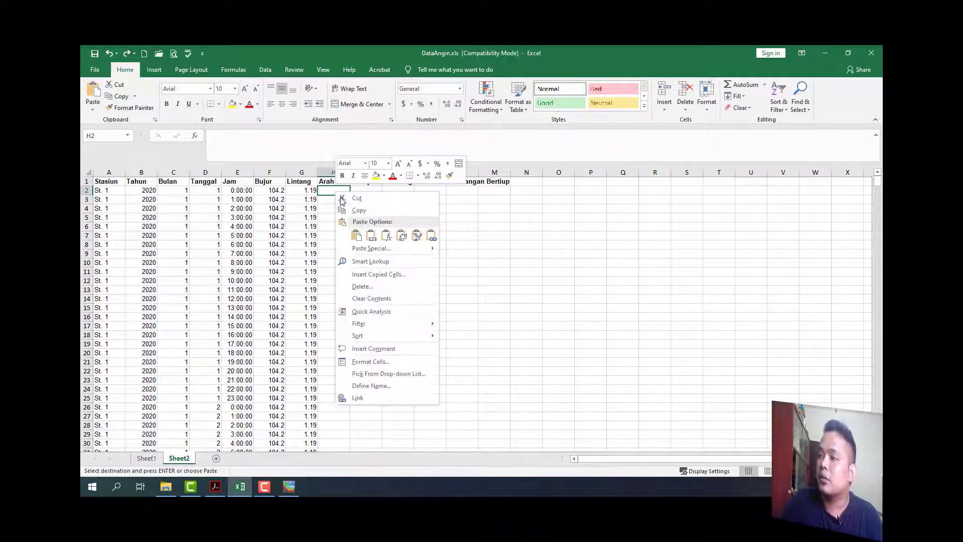
pyautogui.click(371, 248)
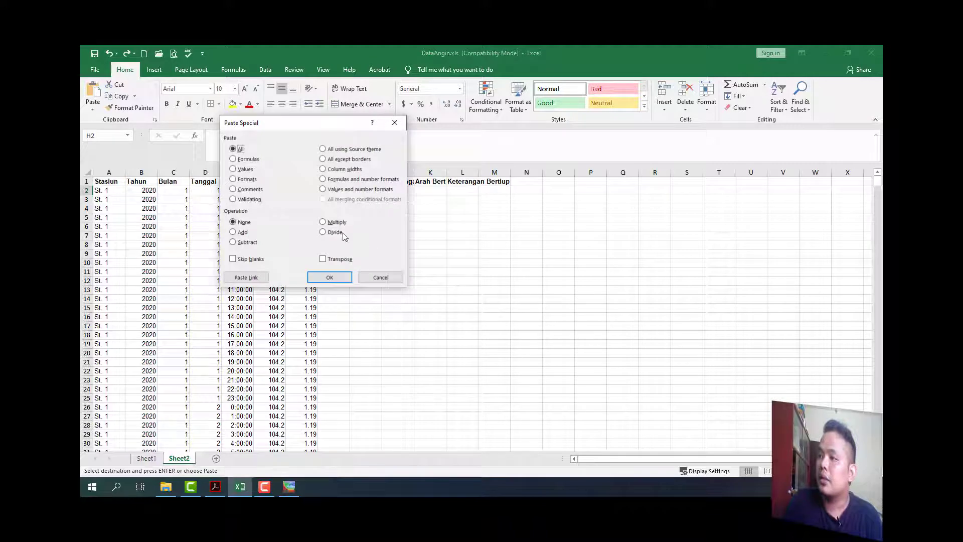
pyautogui.click(240, 170)
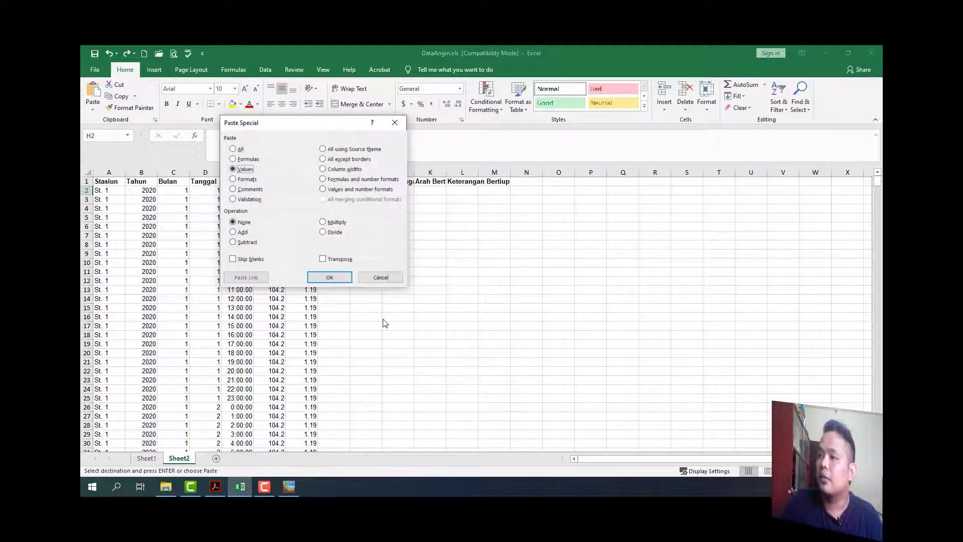
pyautogui.click(373, 279)
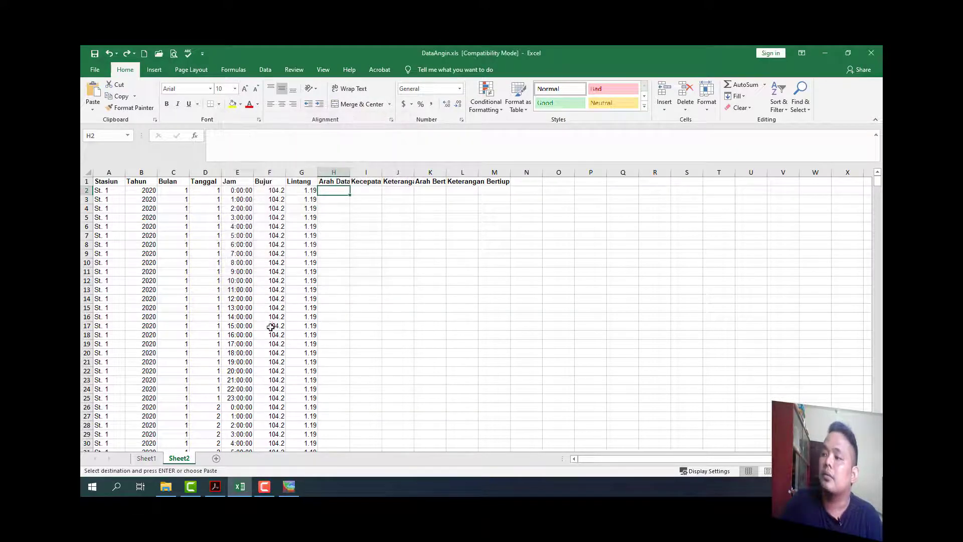
# Paste the copied wind data as values into Sheet2 from cell H2, and compare it with the source columns on Sheet1
pyautogui.rightClick(335, 192)
pyautogui.click(372, 235)
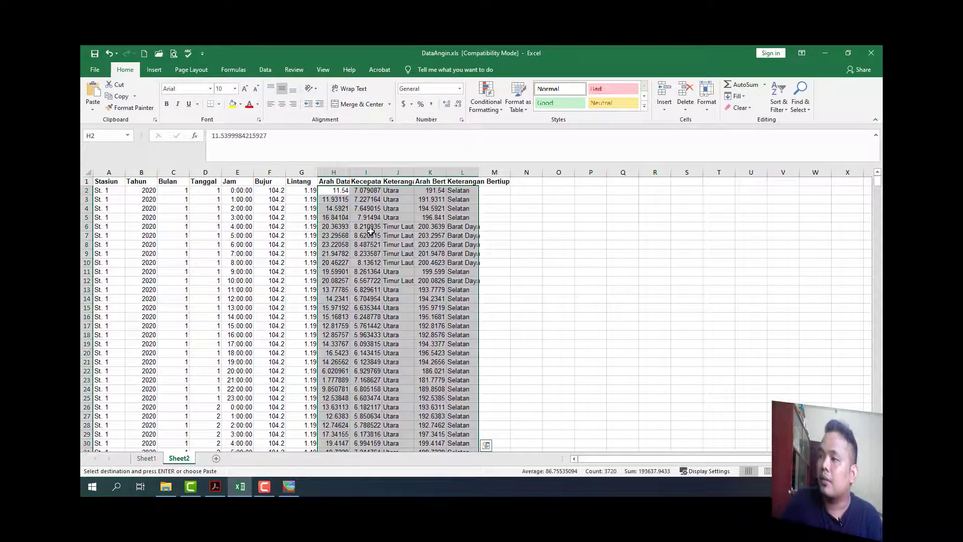
pyautogui.click(558, 217)
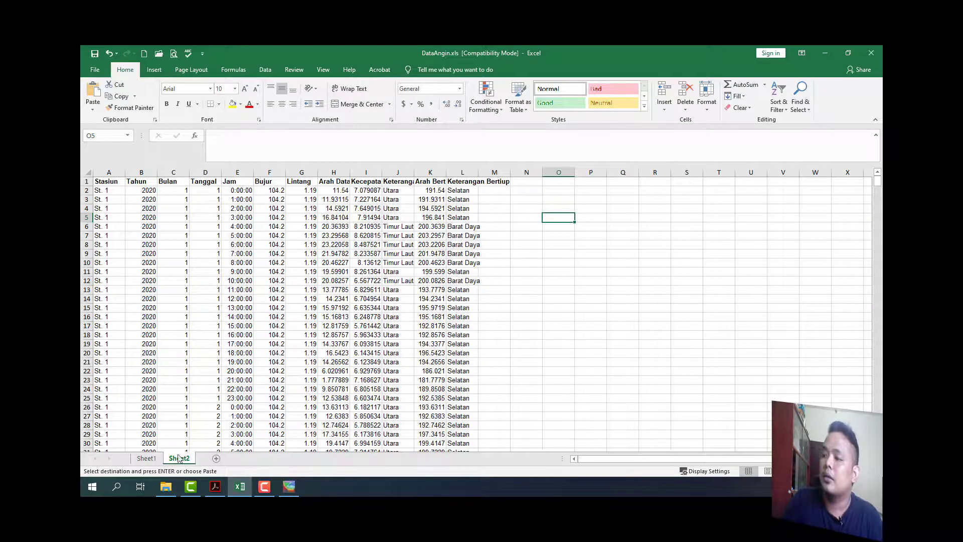
pyautogui.click(158, 458)
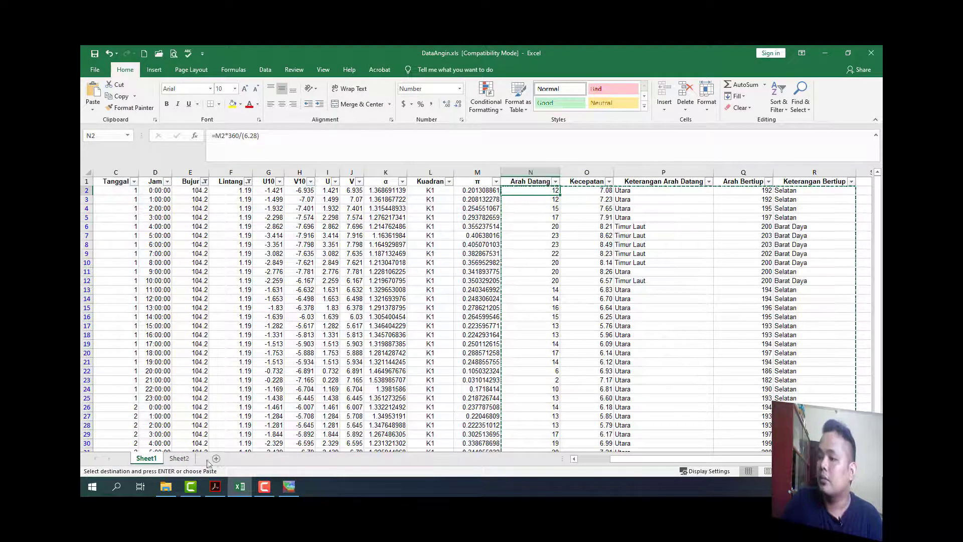
pyautogui.click(179, 458)
# Autofit the widths of all columns on Sheet2 to their contents
pyautogui.click(88, 172)
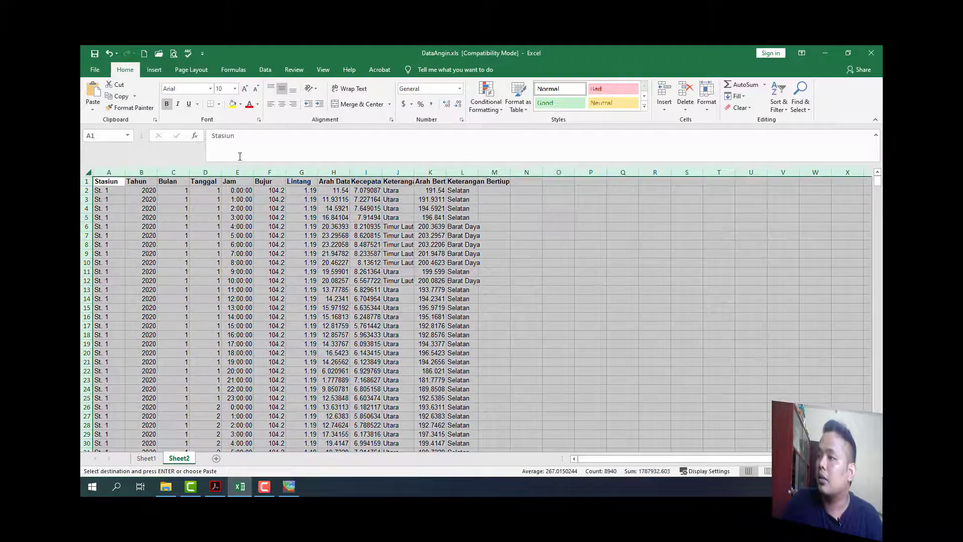
pyautogui.click(706, 98)
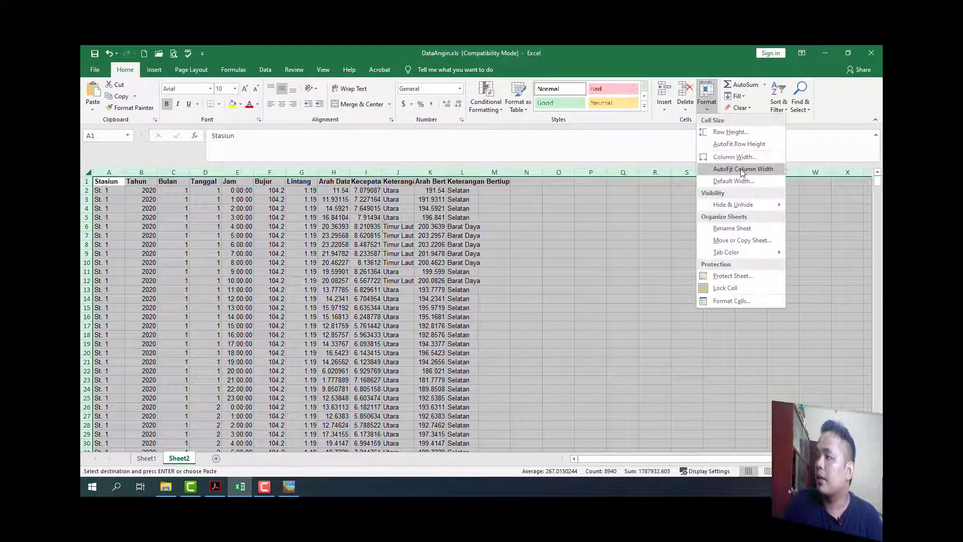
pyautogui.click(742, 169)
pyautogui.click(659, 255)
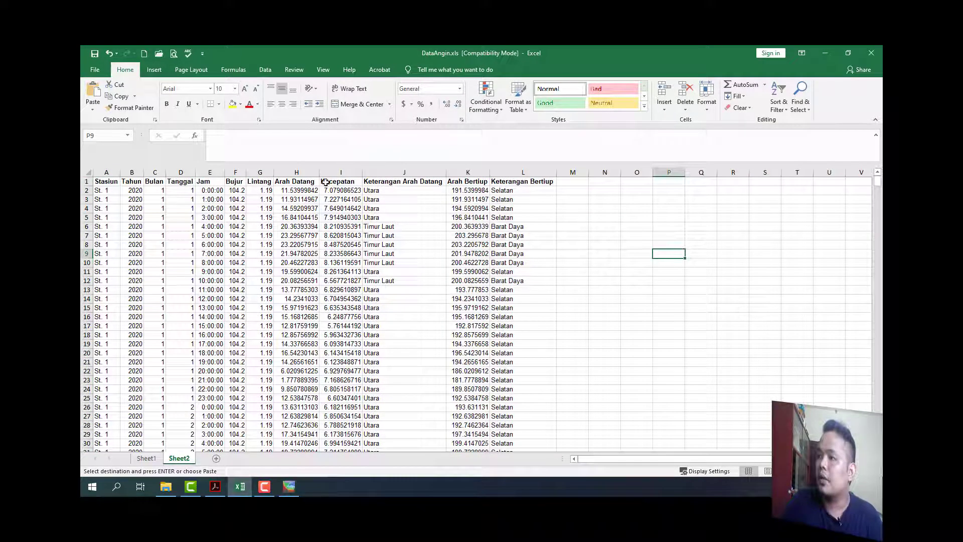
# Format all Arah Datang values on Sheet2, from H2 down to the last row, with no decimal places
pyautogui.click(298, 190)
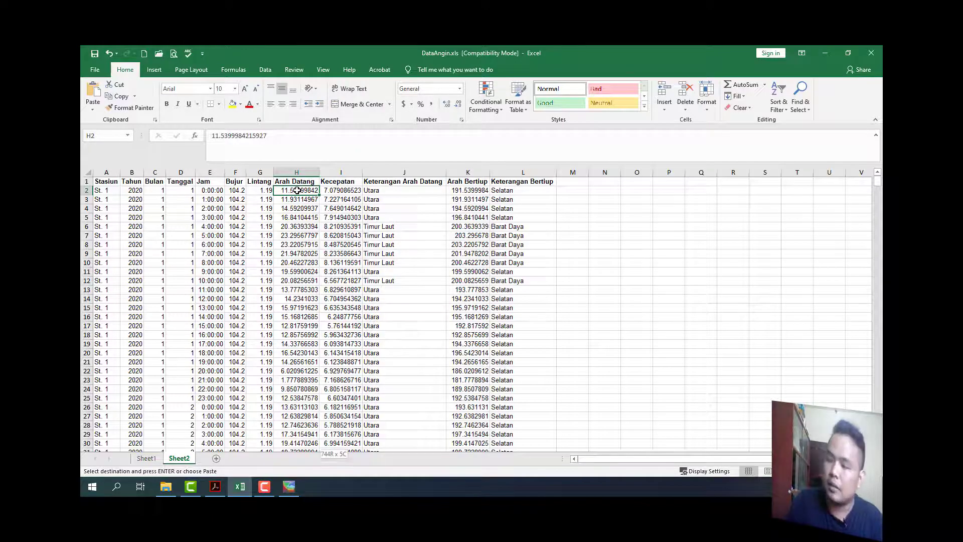
pyautogui.hotkey('ctrl', 'shift', 'Down')
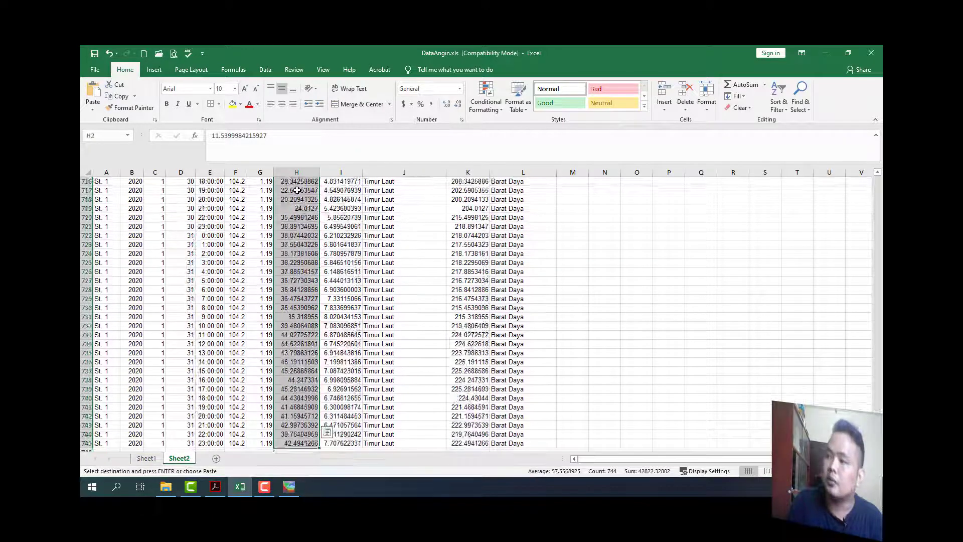
pyautogui.click(459, 104)
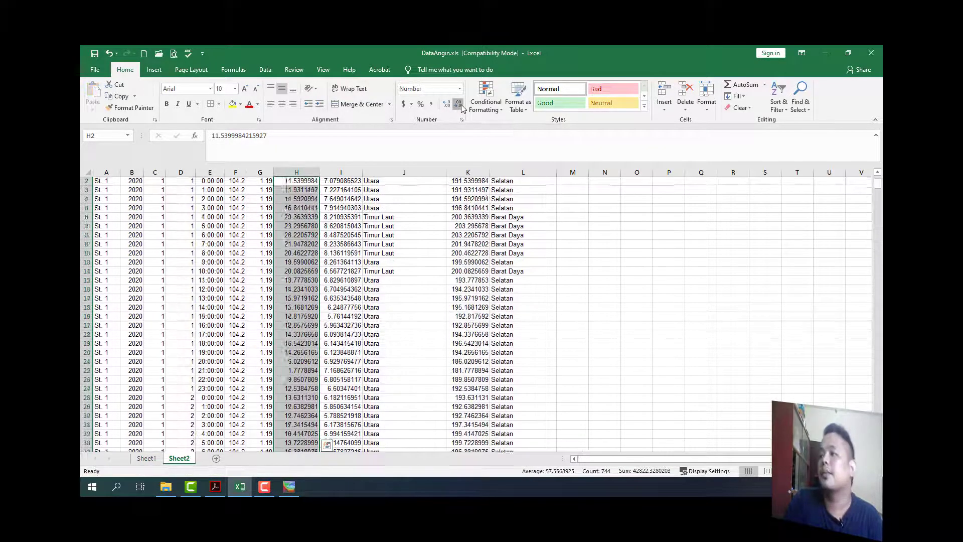
pyautogui.click(458, 104)
pyautogui.click(459, 105)
pyautogui.click(458, 104)
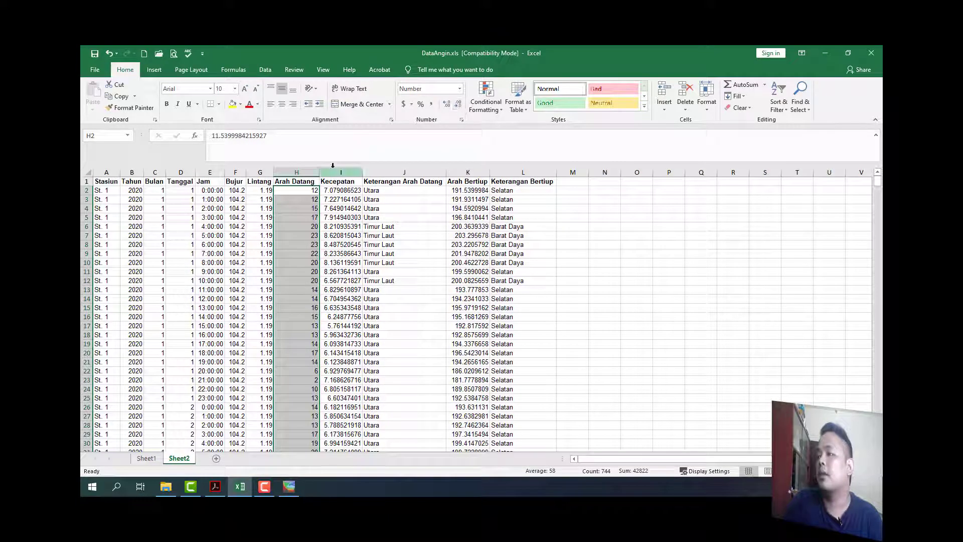
# Format all Kecepatan values on Sheet2, from I2 down to the last row, with two decimal places
pyautogui.click(330, 187)
pyautogui.hotkey('ctrl', 'shift', 'Down')
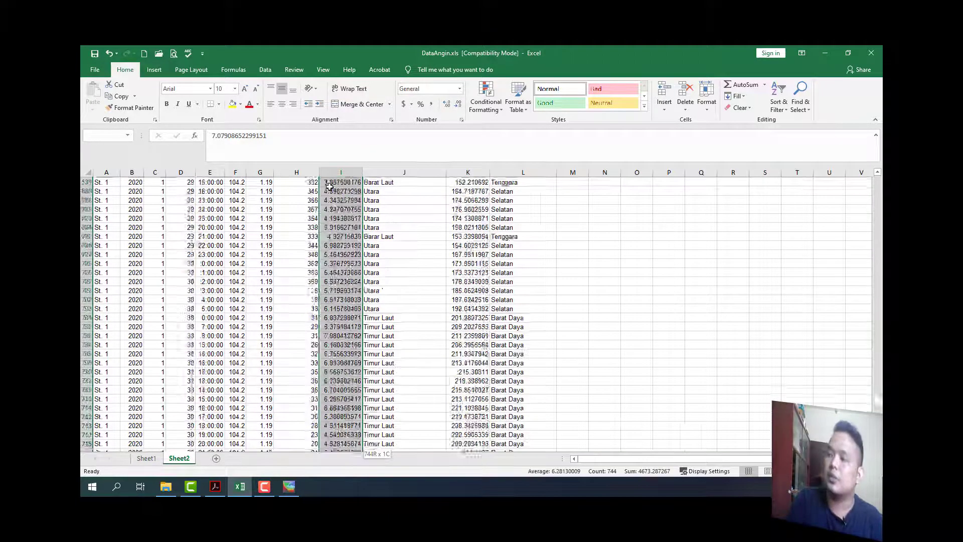
pyautogui.click(459, 104)
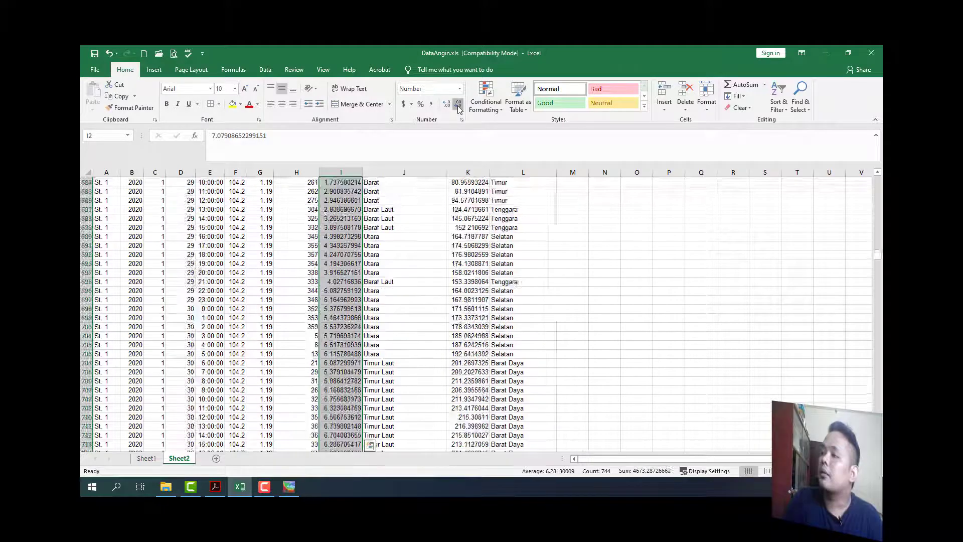
pyautogui.click(459, 104)
pyautogui.click(459, 105)
pyautogui.click(458, 104)
pyautogui.click(458, 106)
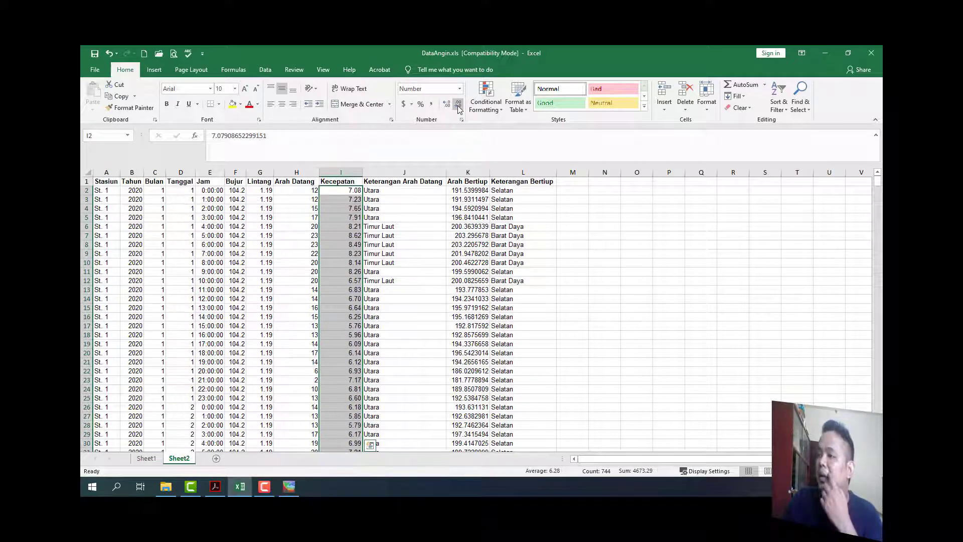
# Format all Arah Bertiup values on Sheet2, from K2 down to the last row, with no decimal places
pyautogui.click(467, 190)
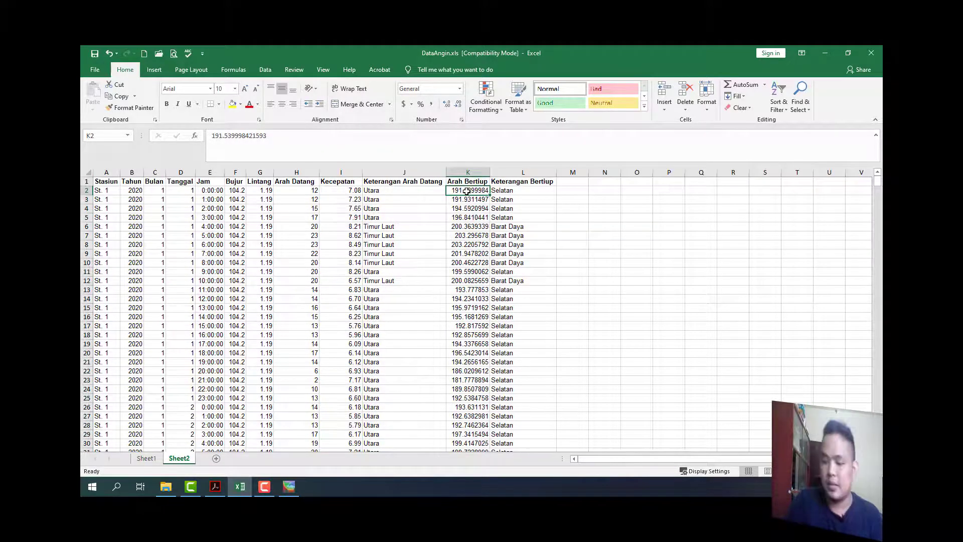
pyautogui.hotkey('ctrl', 'shift', 'Down')
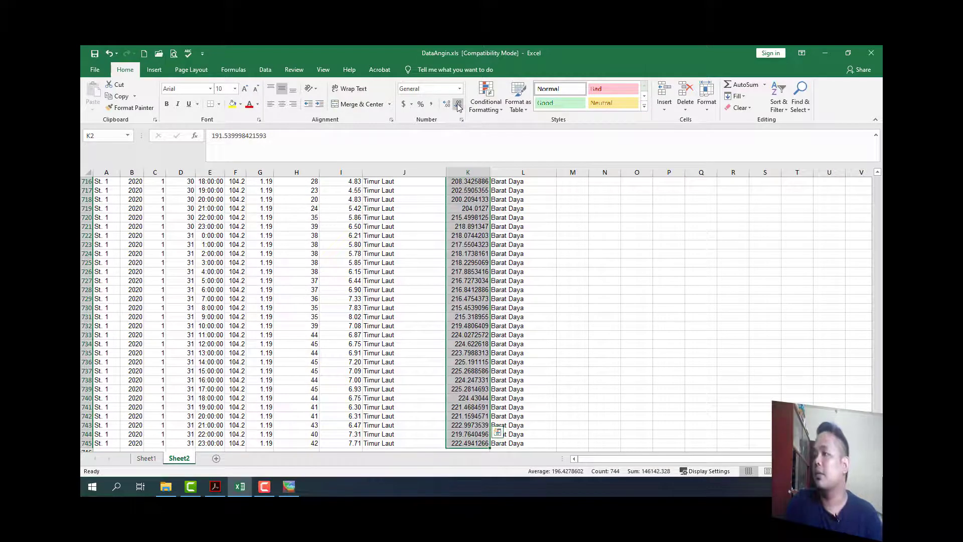
pyautogui.click(459, 105)
pyautogui.click(459, 105)
pyautogui.click(459, 105)
pyautogui.click(459, 105)
pyautogui.click(459, 105)
pyautogui.click(459, 105)
pyautogui.click(459, 106)
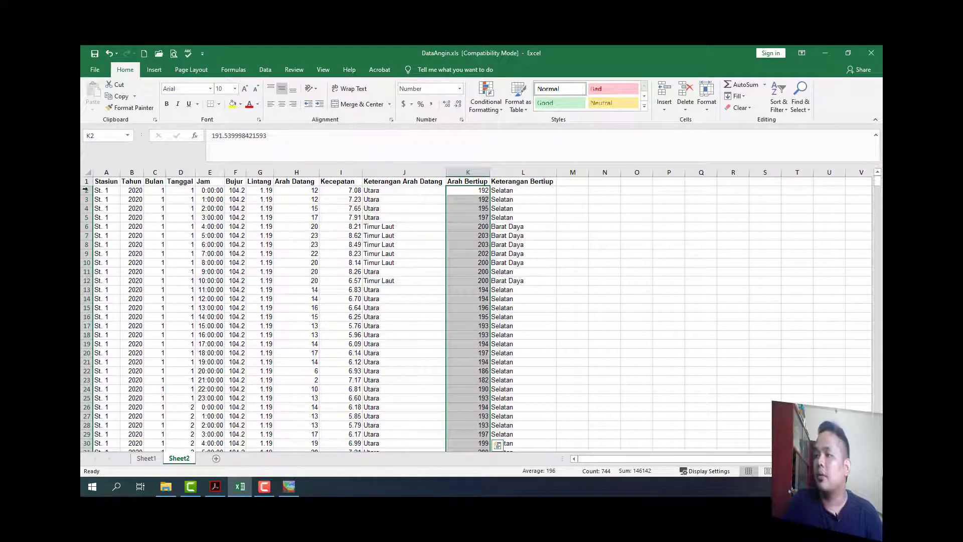
# Autofit all Sheet2 column widths again to match the shortened numbers
pyautogui.click(87, 172)
pyautogui.click(707, 105)
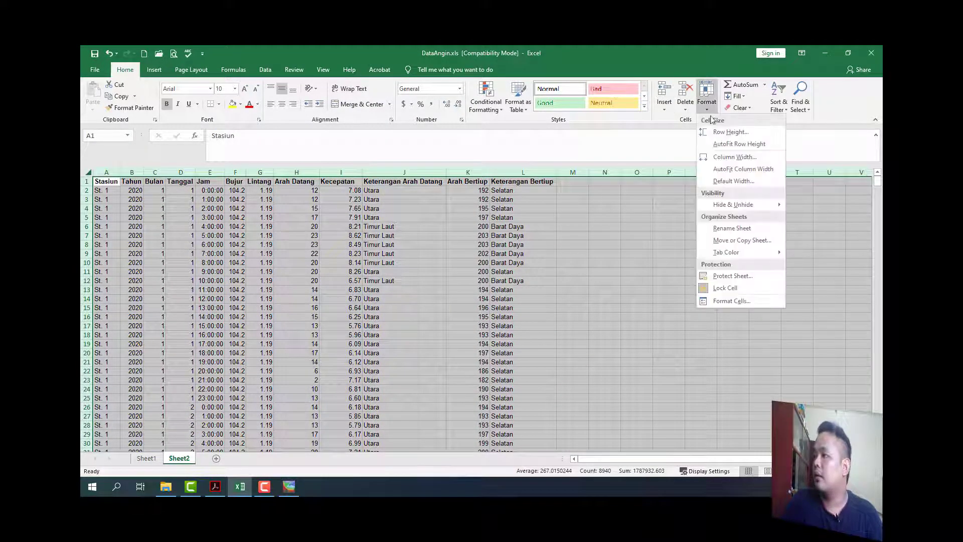
pyautogui.click(743, 169)
pyautogui.click(607, 281)
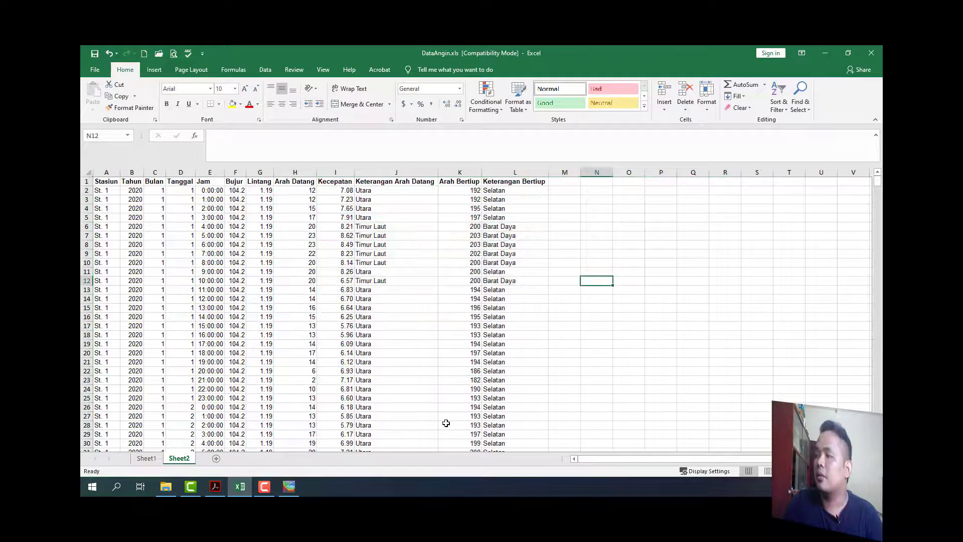
# Look through the formatted St. 1 rows on Sheet2 and save the workbook
pyautogui.scroll(-17, 319, 307)
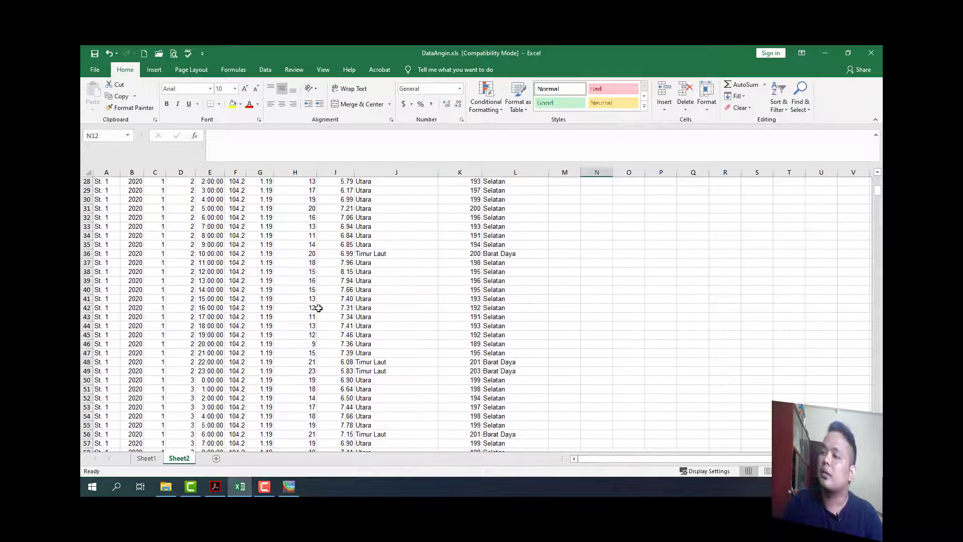
pyautogui.scroll(-20, 319, 308)
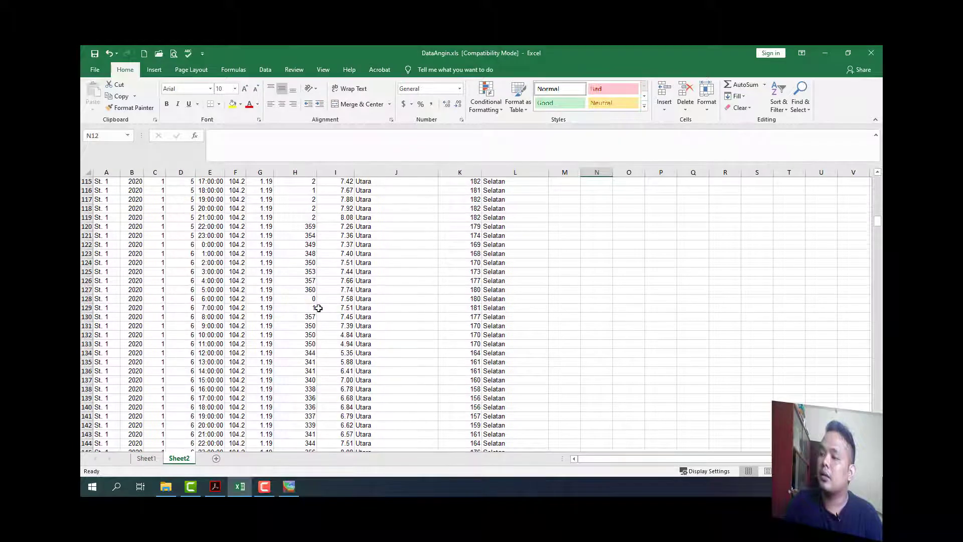
pyautogui.scroll(20, 318, 307)
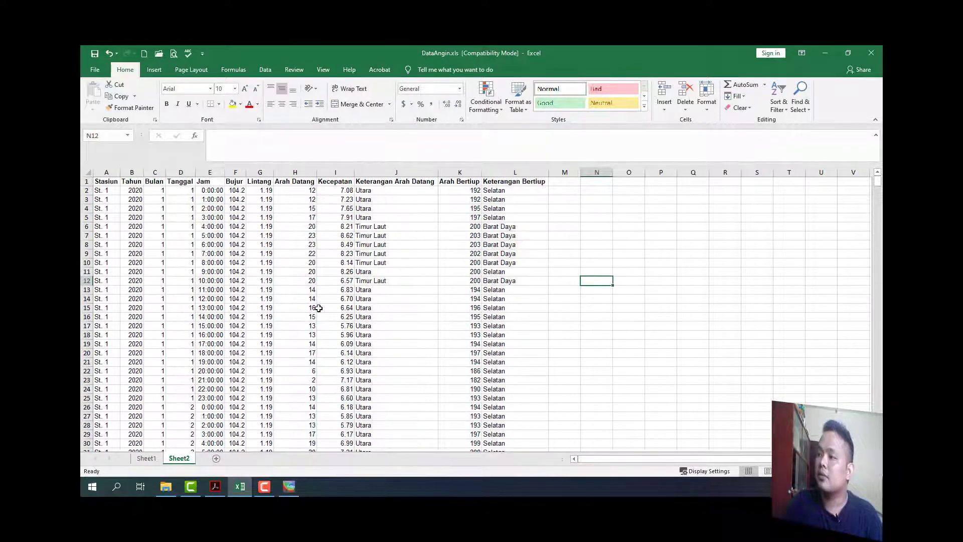
pyautogui.hotkey('ctrl', 's')
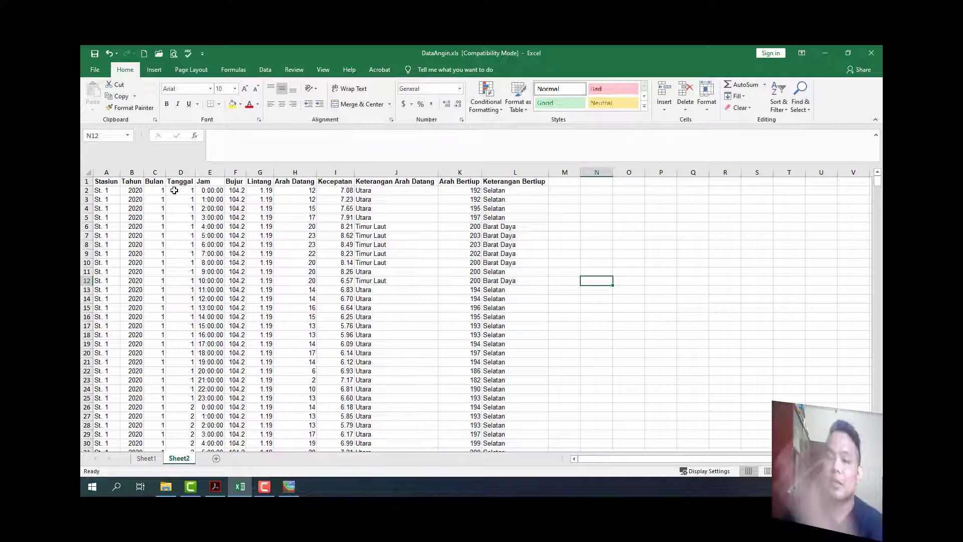
# Copy the header row from Stasiun to Keterangan Bertiup on Sheet2 and paste it starting at cell N1
pyautogui.click(114, 183)
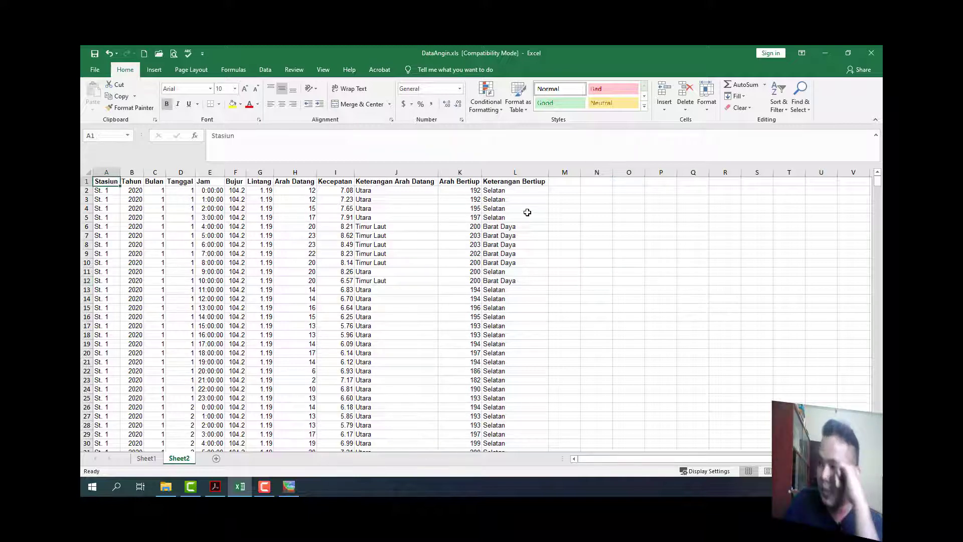
pyautogui.keyDown('shift'); pyautogui.click(534, 182); pyautogui.keyUp('shift')
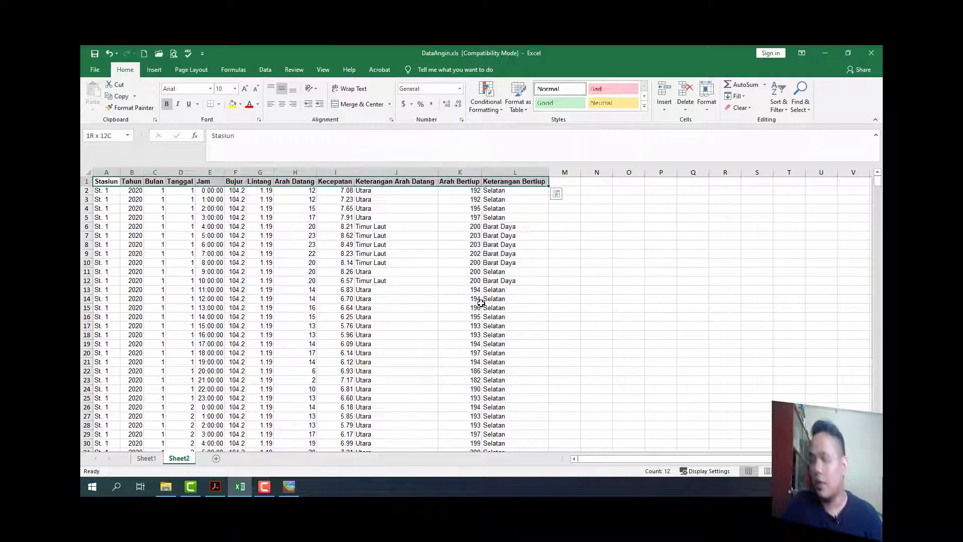
pyautogui.hotkey('ctrl', 'c')
pyautogui.click(556, 194)
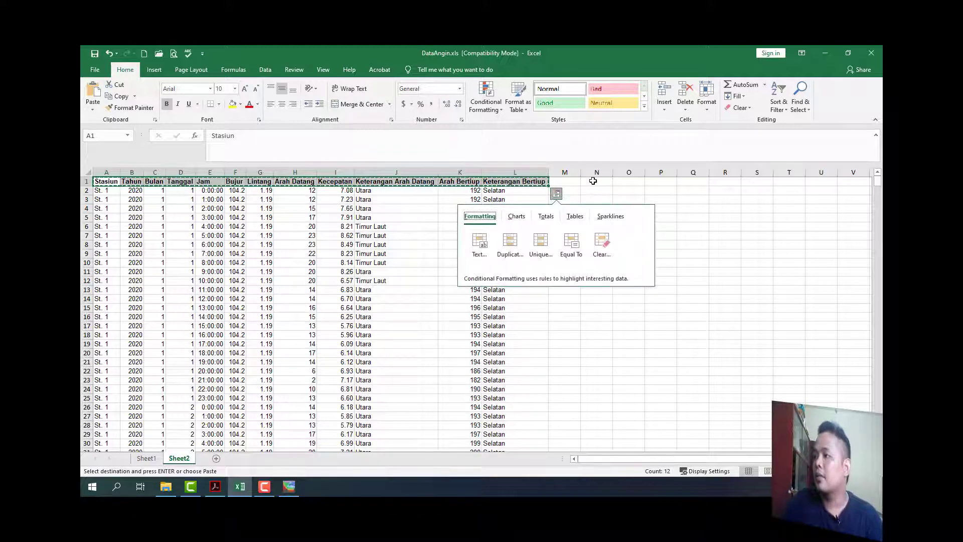
pyautogui.click(594, 181)
pyautogui.hotkey('ctrl', 'v')
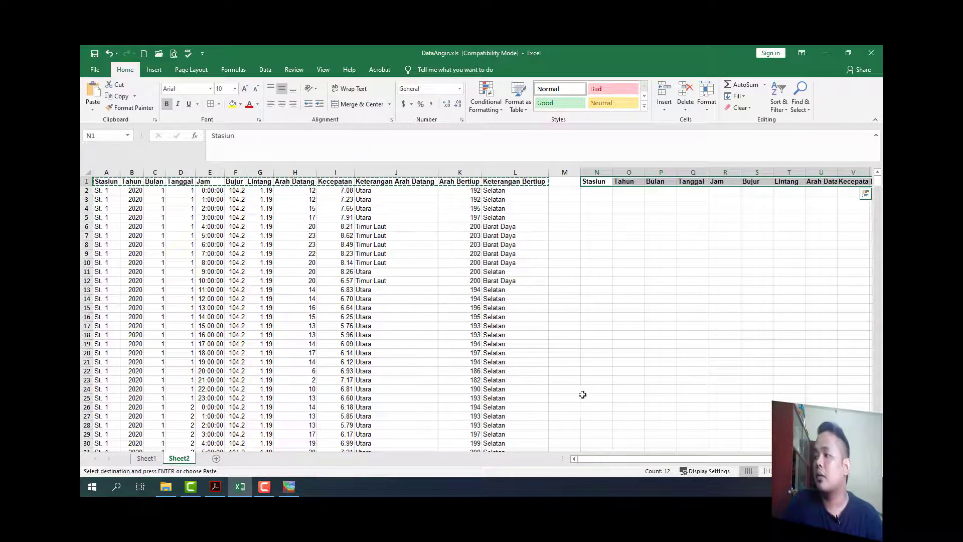
pyautogui.click(253, 345)
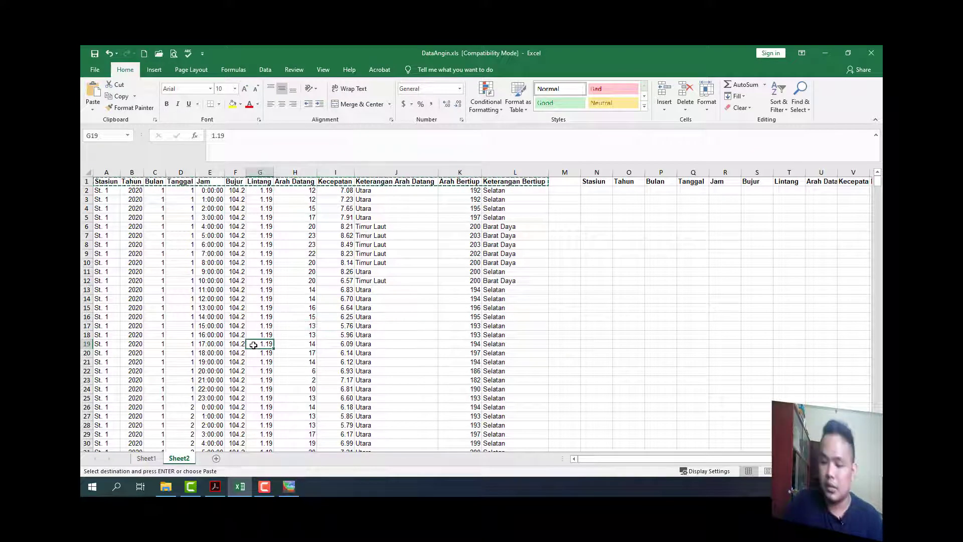
# Try pasting the copied header row below the St. 1 data at A747, and undo the paste
pyautogui.hotkey('ctrl', 'Down')
pyautogui.scroll(-4, 184, 325)
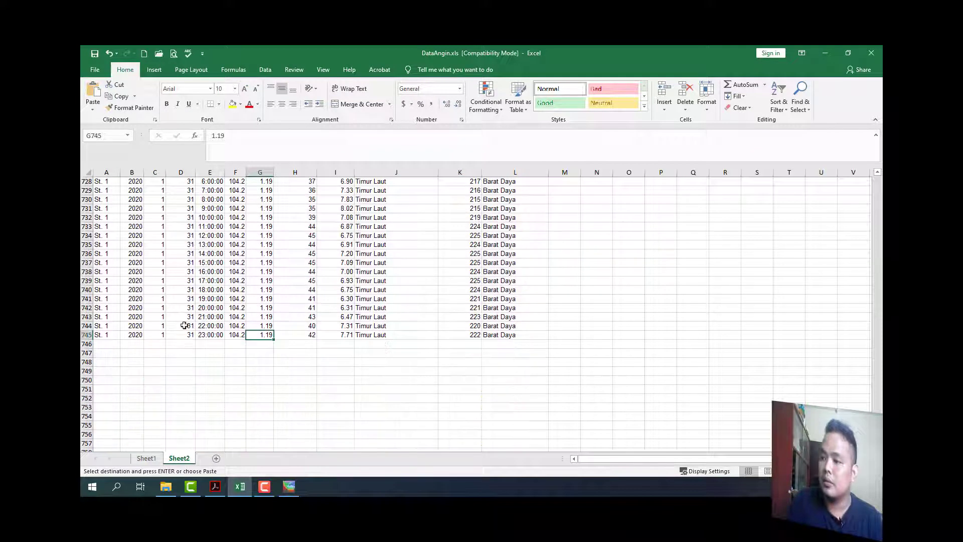
pyautogui.click(114, 352)
pyautogui.hotkey('ctrl', 'v')
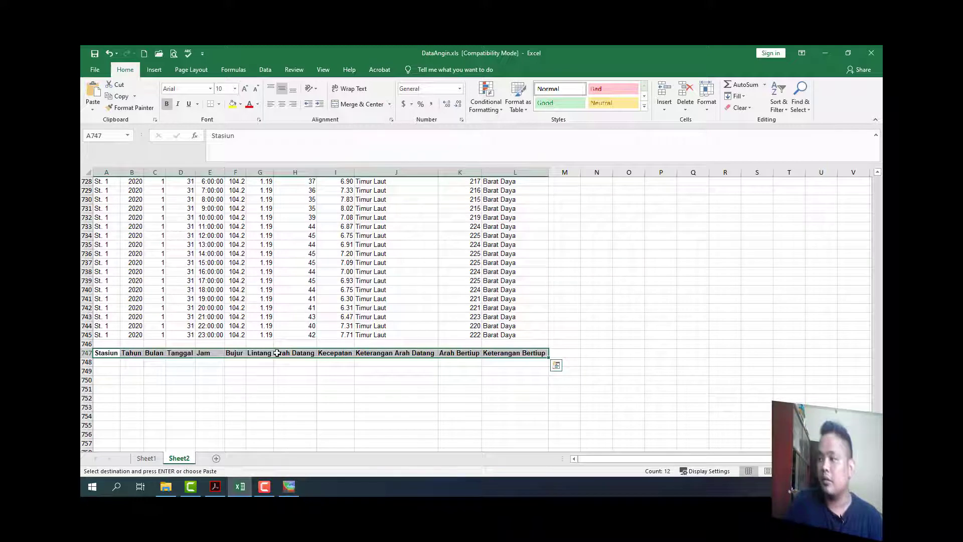
pyautogui.hotkey('ctrl', 'z')
pyautogui.hotkey('ctrl', 'Up')
pyautogui.hotkey('ctrl', 'Up')
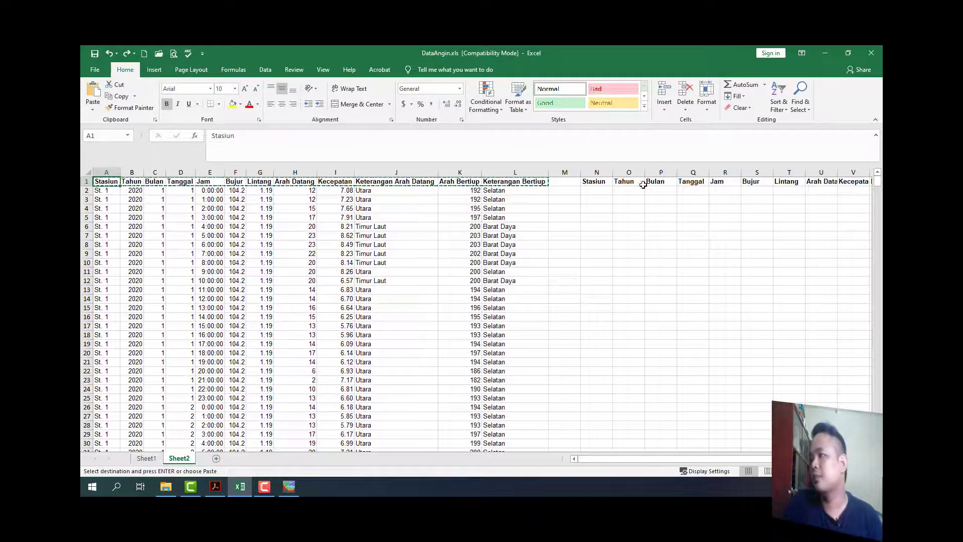
# Enter St. 2 in cell N2 as the first Stasiun value of the second table on Sheet2
pyautogui.click(593, 182)
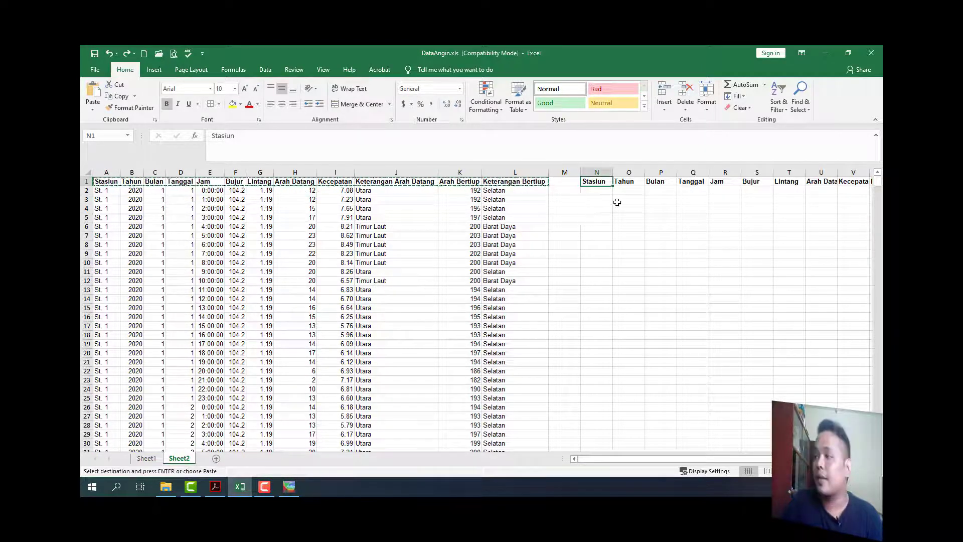
pyautogui.click(587, 192)
pyautogui.write('St.')
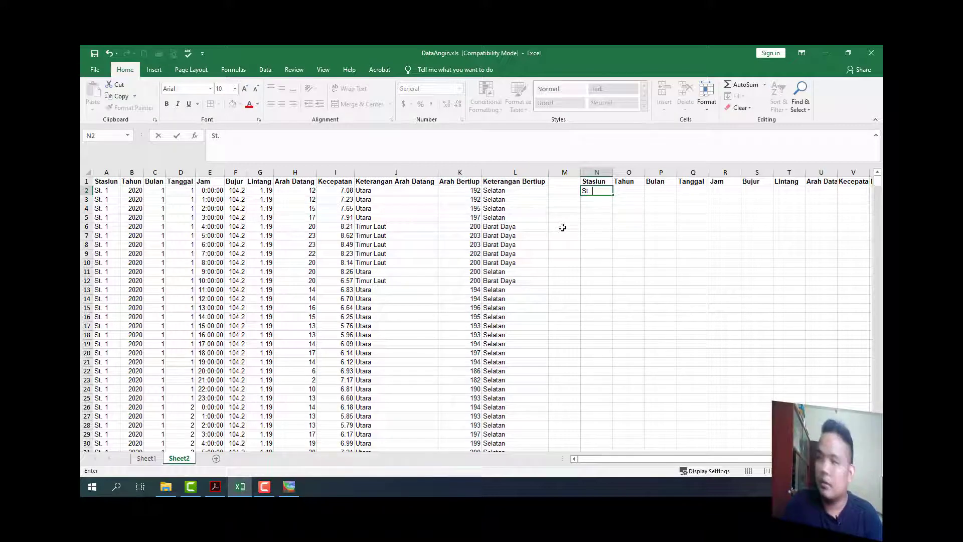
pyautogui.write(' 2')
pyautogui.click(628, 219)
pyautogui.click(637, 236)
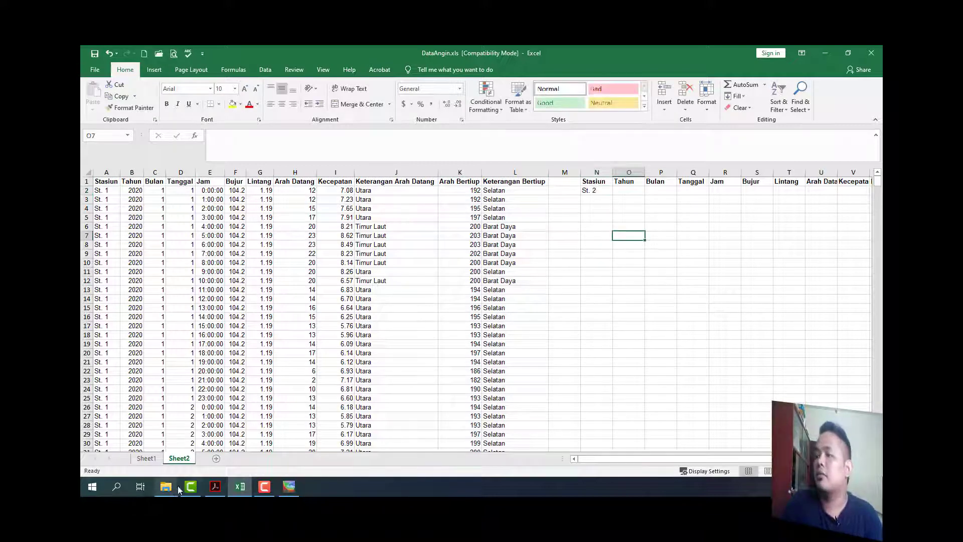
# Switch to Ocean Data View and select station 2 on the map to check its longitude and latitude
pyautogui.click(290, 492)
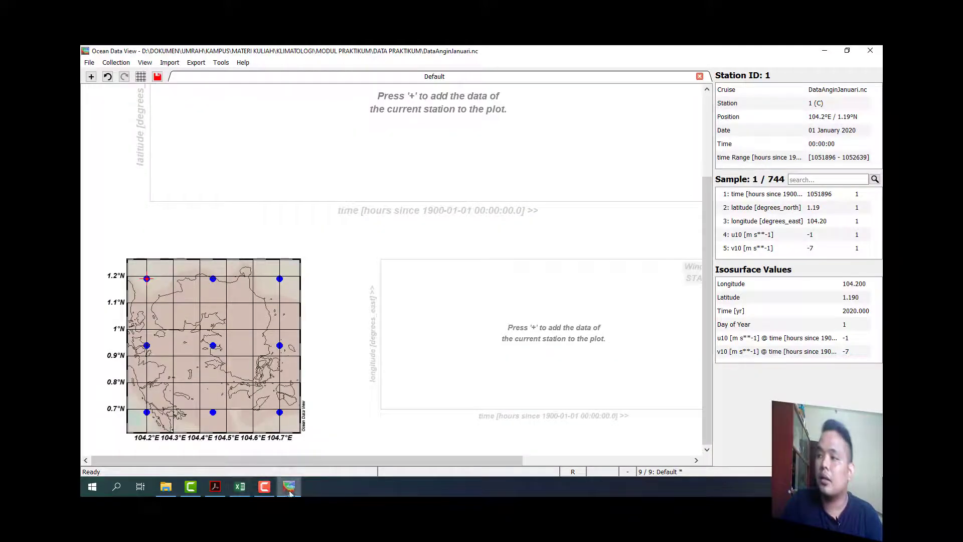
pyautogui.click(213, 279)
pyautogui.moveTo(214, 488)
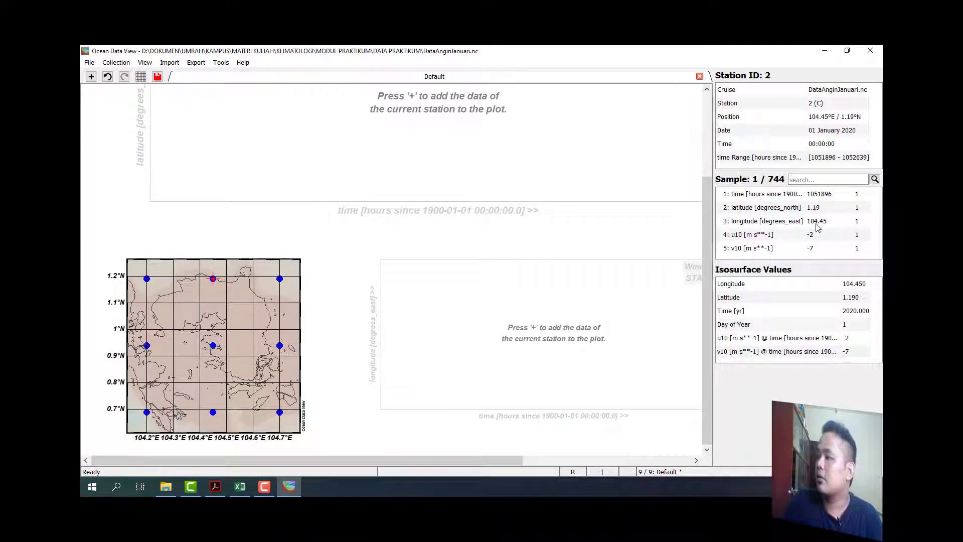
pyautogui.moveTo(818, 227)
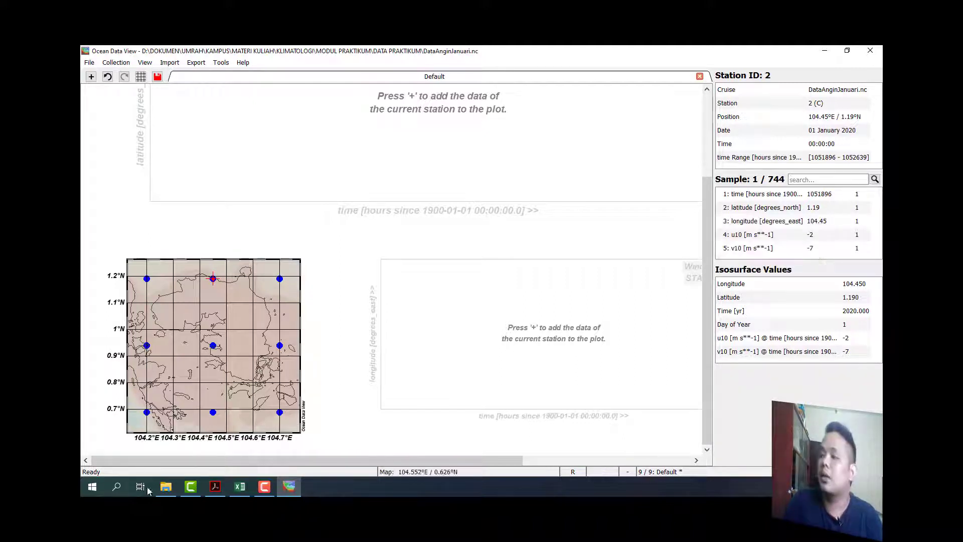
# Return to Excel and change the Bujur filter on Sheet1 from the first station's longitude to 104.45, keeping the Lintang filter
pyautogui.click(240, 487)
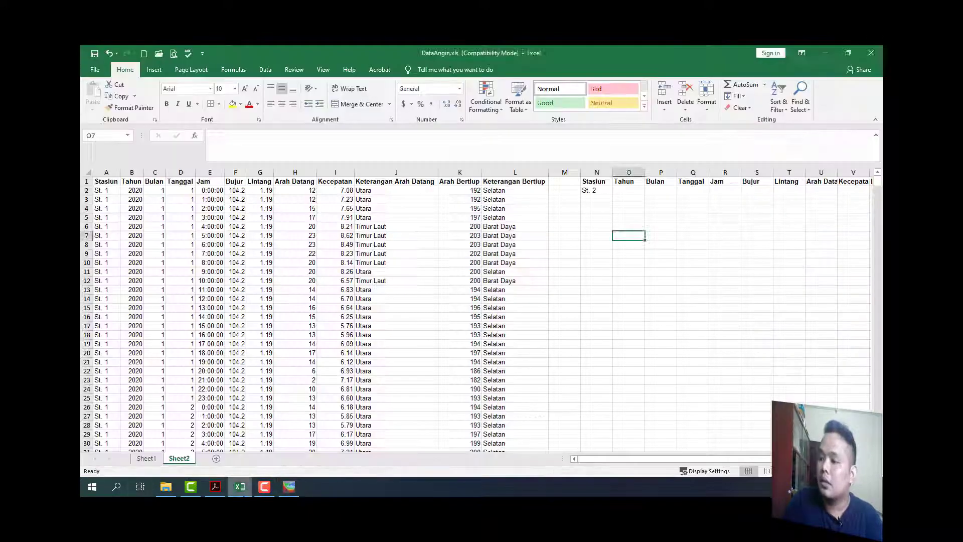
pyautogui.click(145, 458)
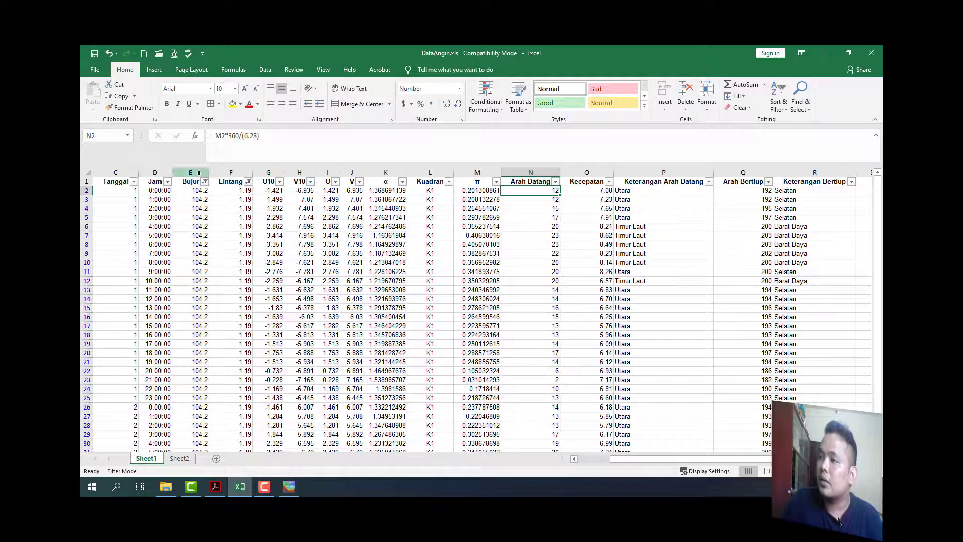
pyautogui.click(204, 182)
pyautogui.click(119, 289)
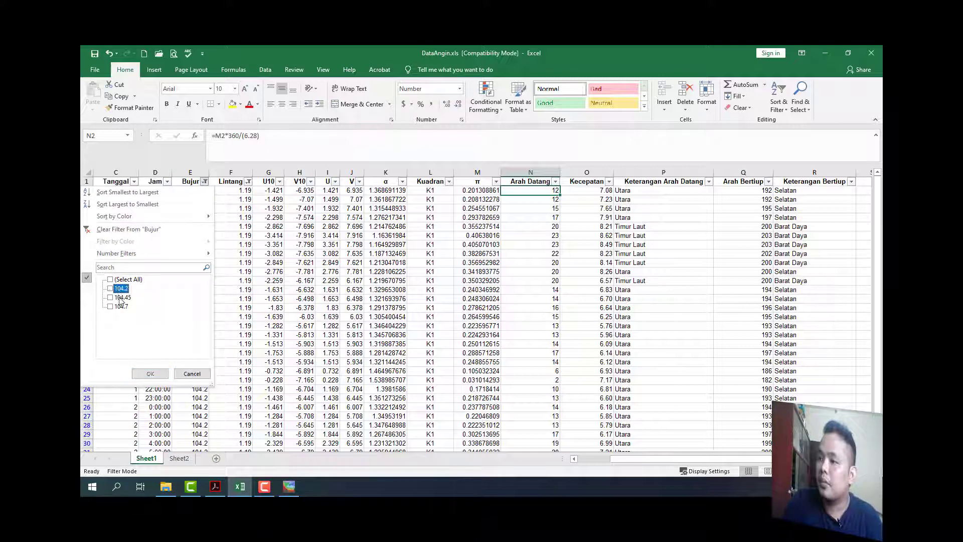
pyautogui.click(119, 297)
pyautogui.click(150, 373)
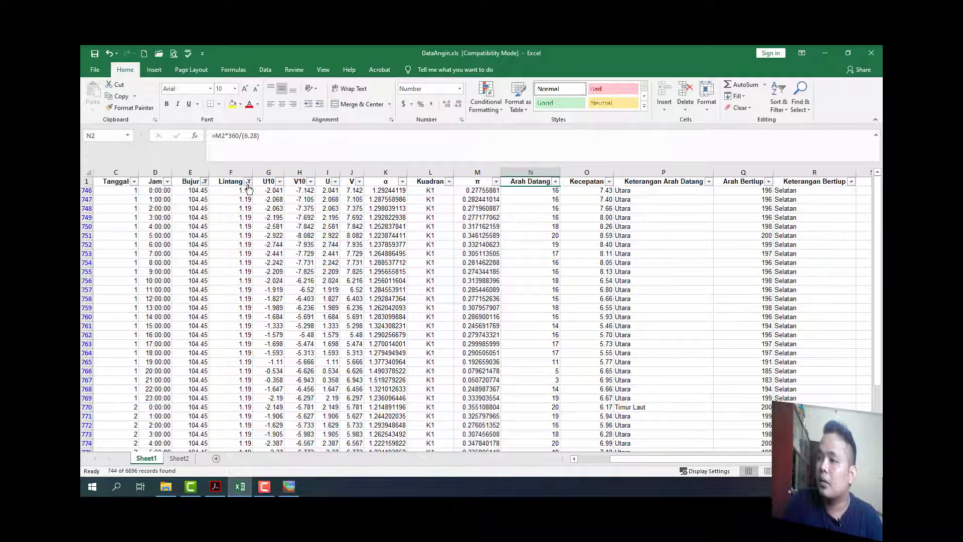
pyautogui.click(249, 181)
pyautogui.click(227, 374)
# Copy all filtered Sheet1 rows for the columns Tahun through Lintang, starting at A746
pyautogui.click(121, 191)
pyautogui.press('Left')
pyautogui.press('Left')
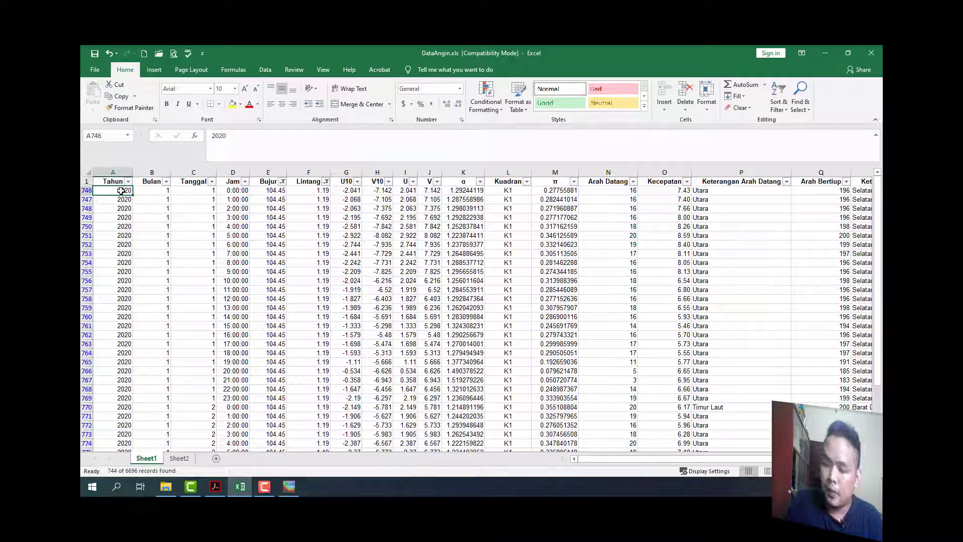
pyautogui.hotkey('shift', 'Right')
pyautogui.hotkey('shift', 'Right')
pyautogui.hotkey('shift', 'Right')
pyautogui.hotkey('shift', 'Right')
pyautogui.hotkey('shift', 'Right')
pyautogui.hotkey('ctrl', 'shift', 'Down')
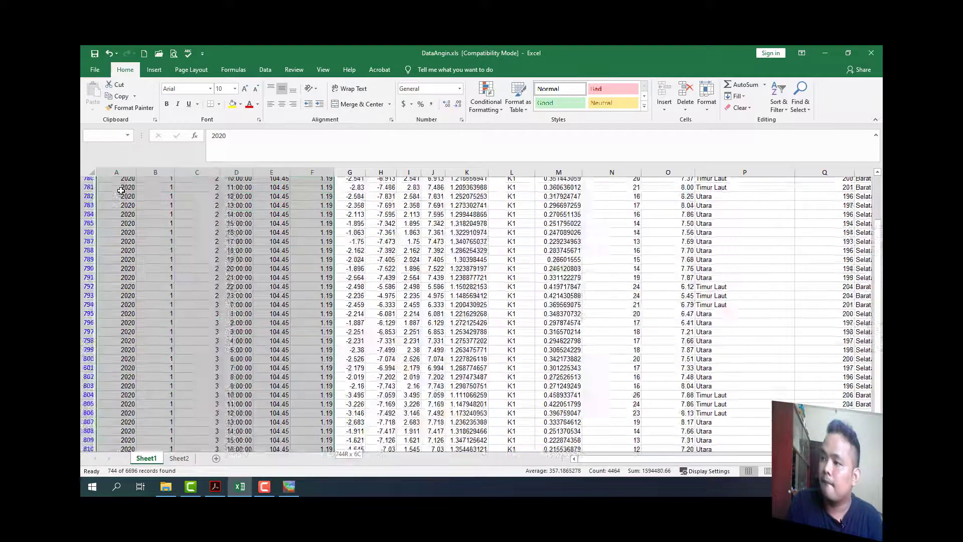
pyautogui.hotkey('ctrl', 'c')
pyautogui.hotkey('ctrl', 'Home')
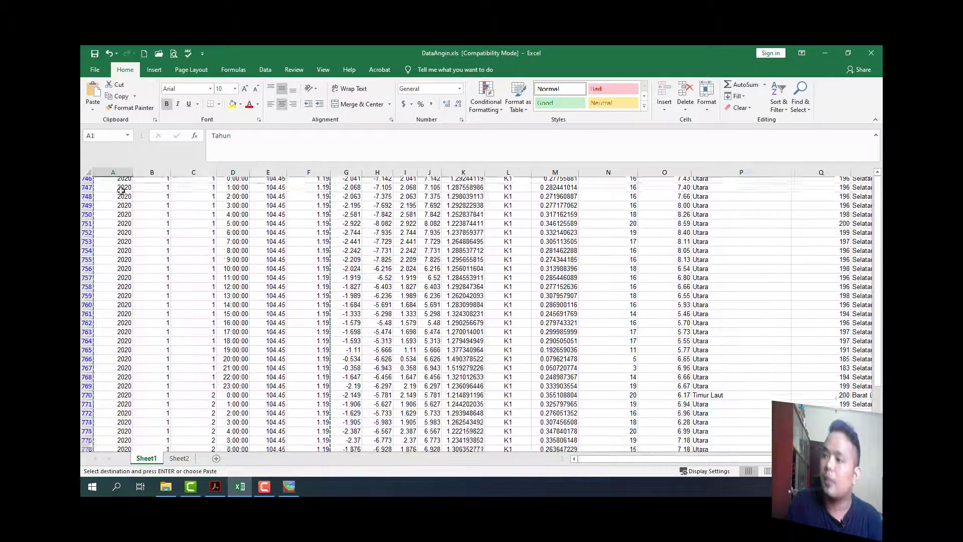
# Paste the copied Tahun to Lintang data into Sheet2 from cell O2, keeping the time format of the Jam values
pyautogui.click(179, 458)
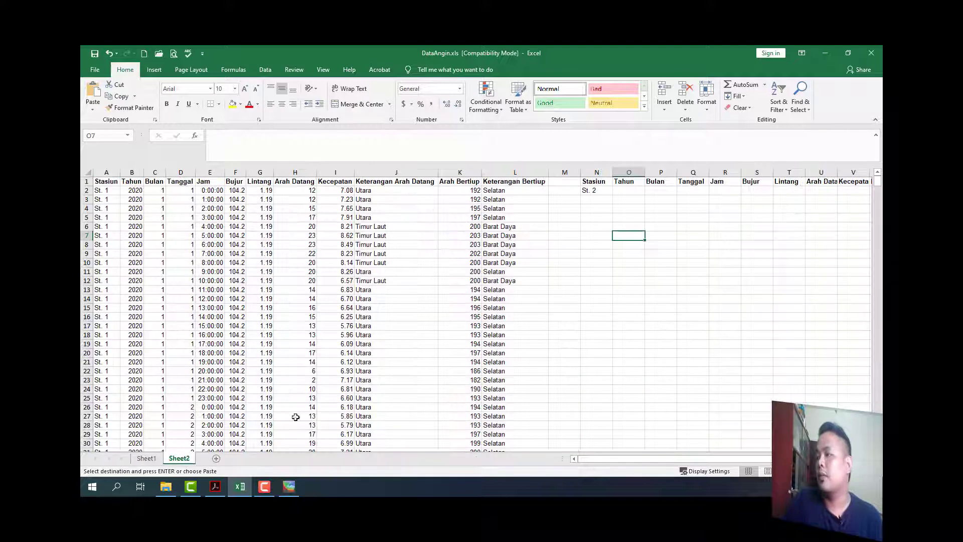
pyautogui.rightClick(618, 190)
pyautogui.click(653, 235)
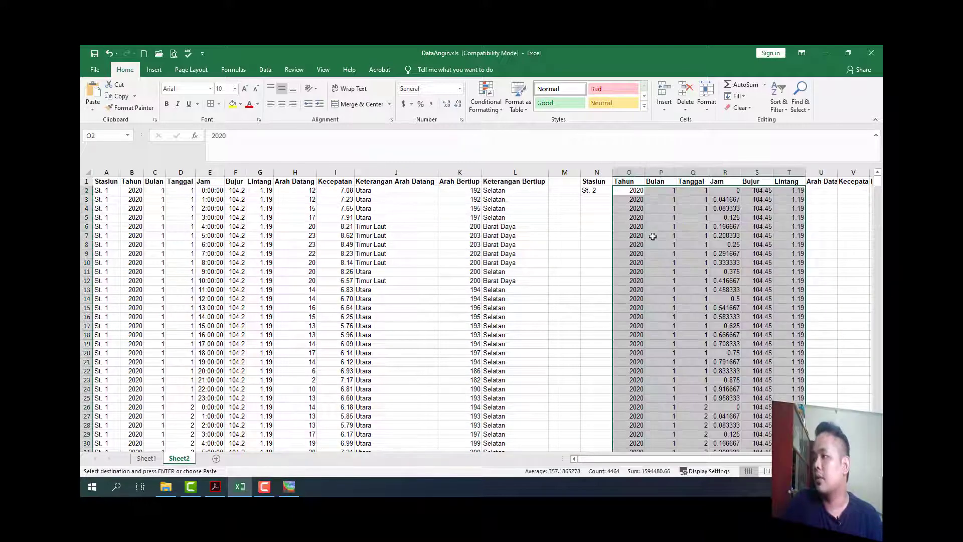
pyautogui.hotkey('ctrl', 'z')
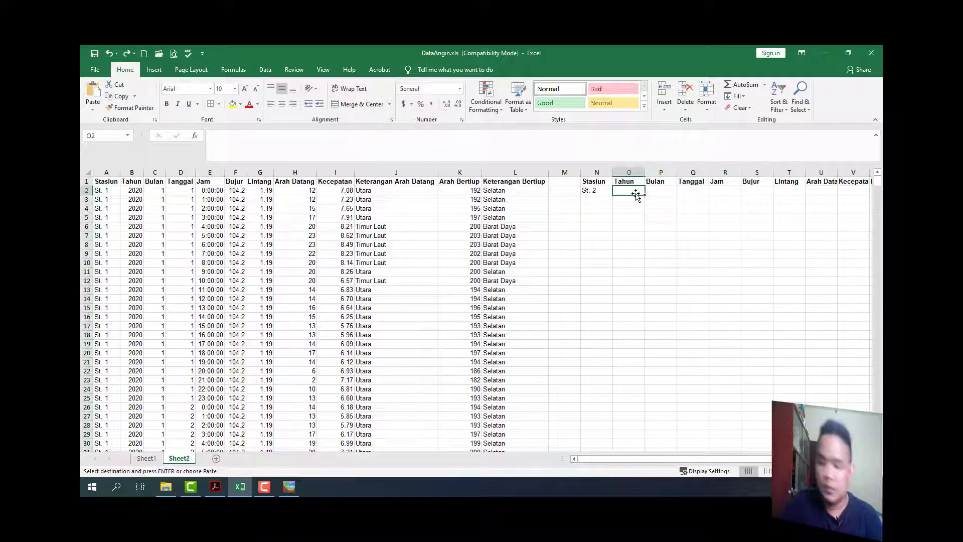
pyautogui.hotkey('ctrl', 'v')
pyautogui.click(710, 232)
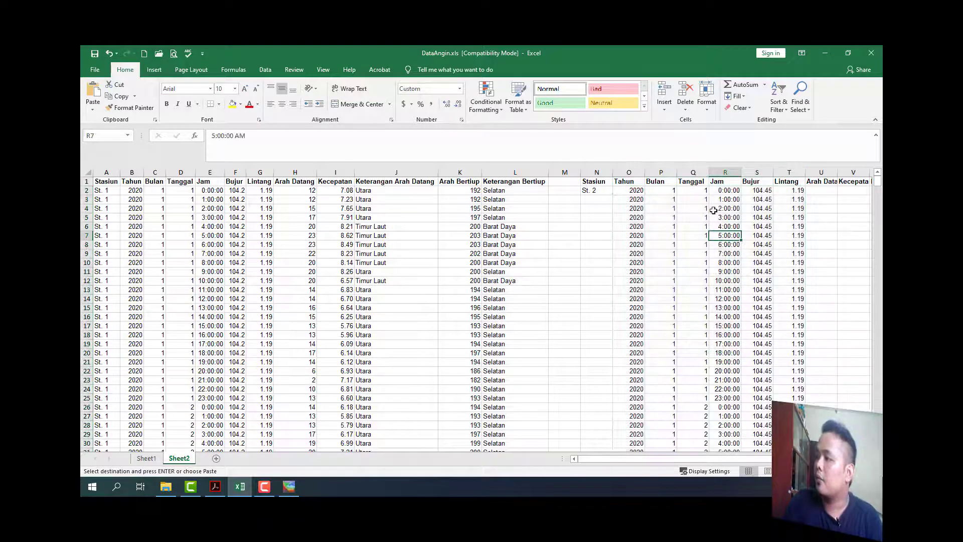
# Fill the second Stasiun column on Sheet2 with St. 2 from N2 down to N745
pyautogui.click(605, 225)
pyautogui.click(602, 190)
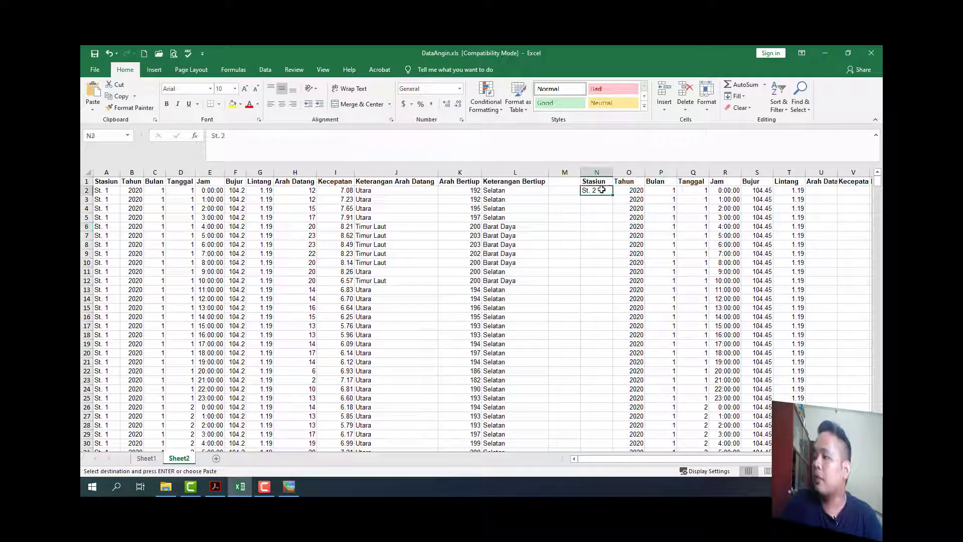
pyautogui.hotkey('ctrl', 'c')
pyautogui.click(638, 190)
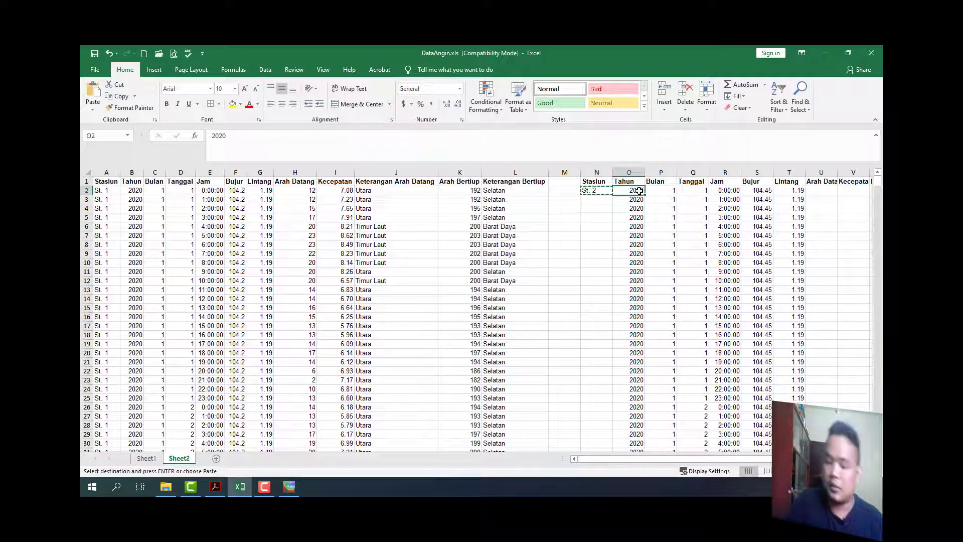
pyautogui.hotkey('ctrl', 'Down')
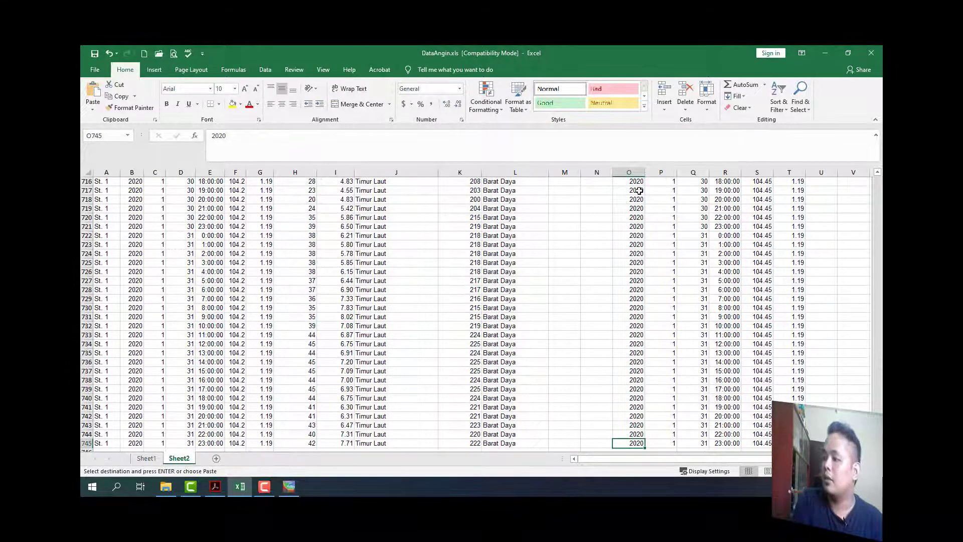
pyautogui.press('Left')
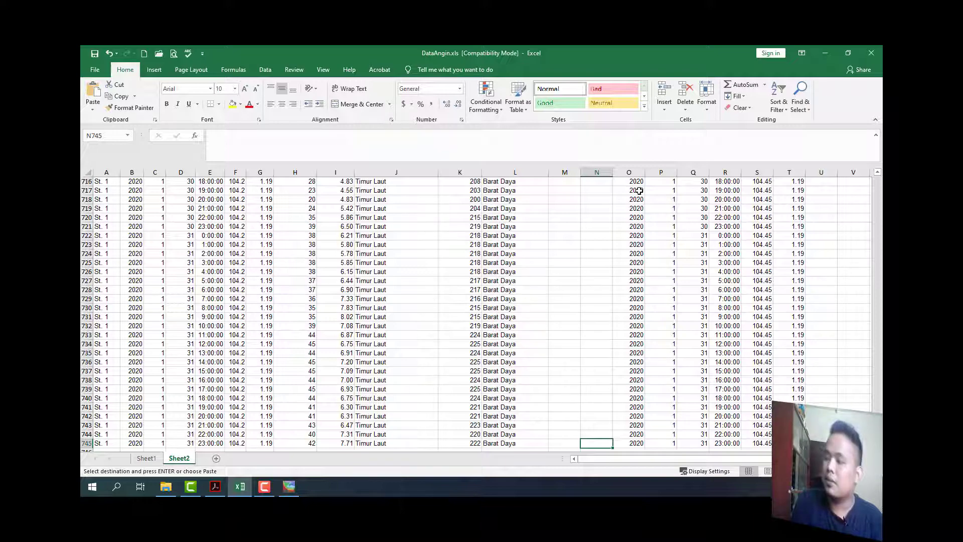
pyautogui.hotkey('ctrl', 'shift', 'Up')
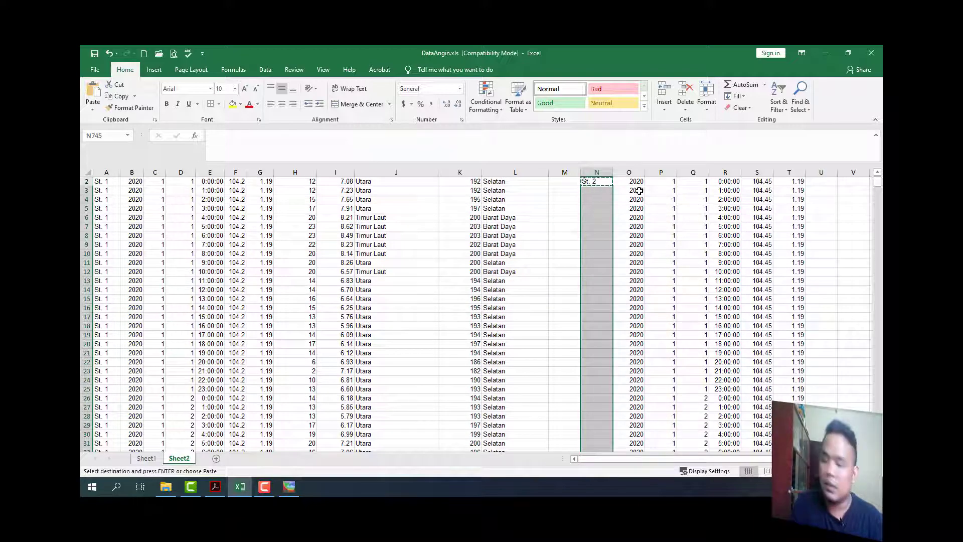
pyautogui.hotkey('ctrl', 'v')
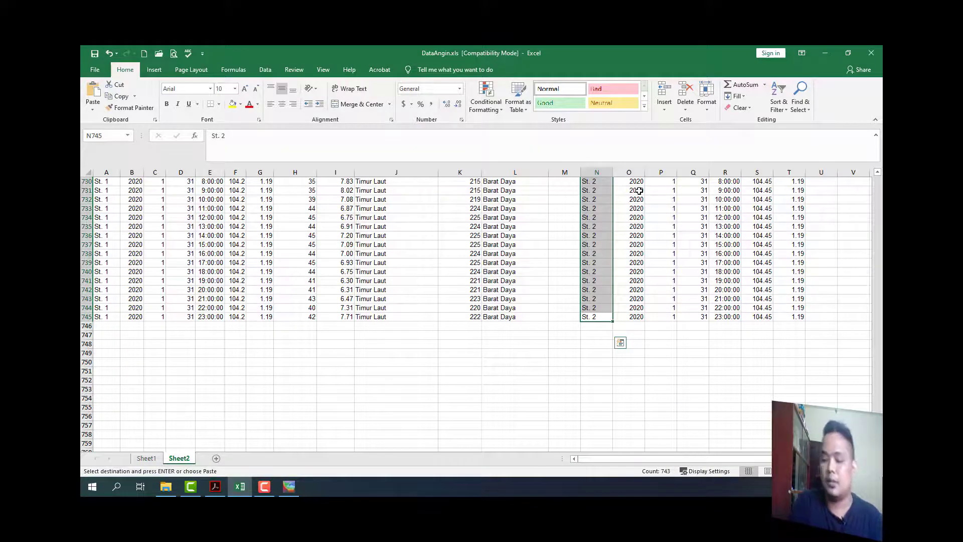
pyautogui.hotkey('ctrl', 'Up')
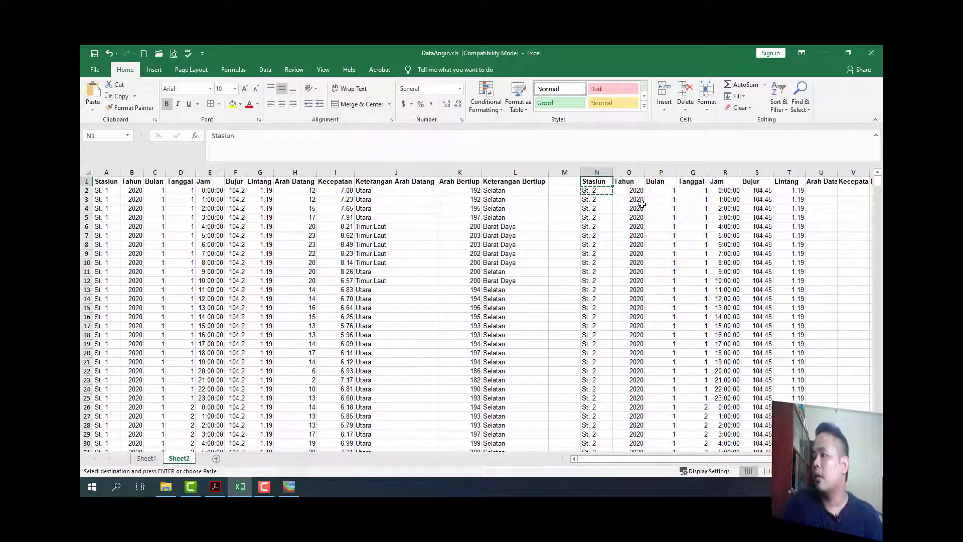
# Autofit the widths of all columns on Sheet2 to suit the new St. 2 block
pyautogui.click(89, 172)
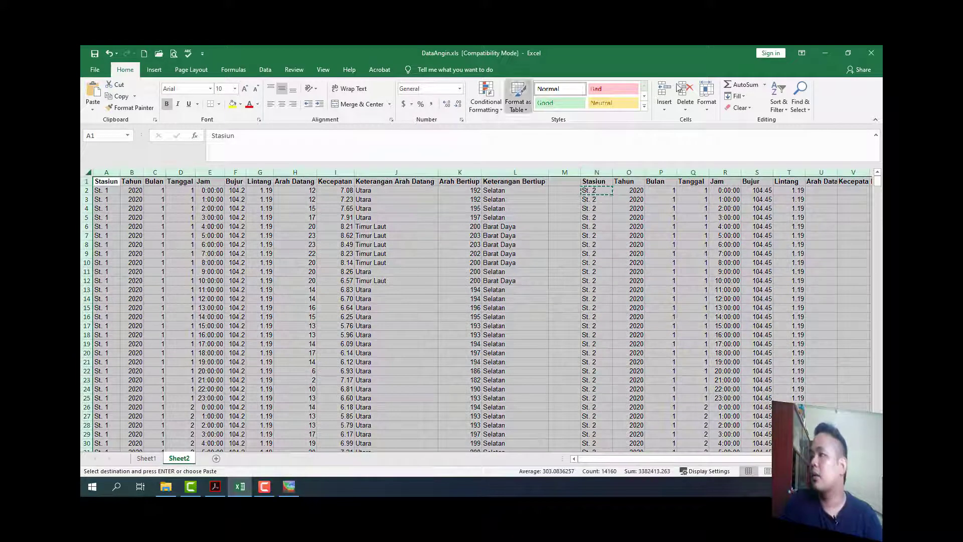
pyautogui.click(707, 97)
pyautogui.click(737, 169)
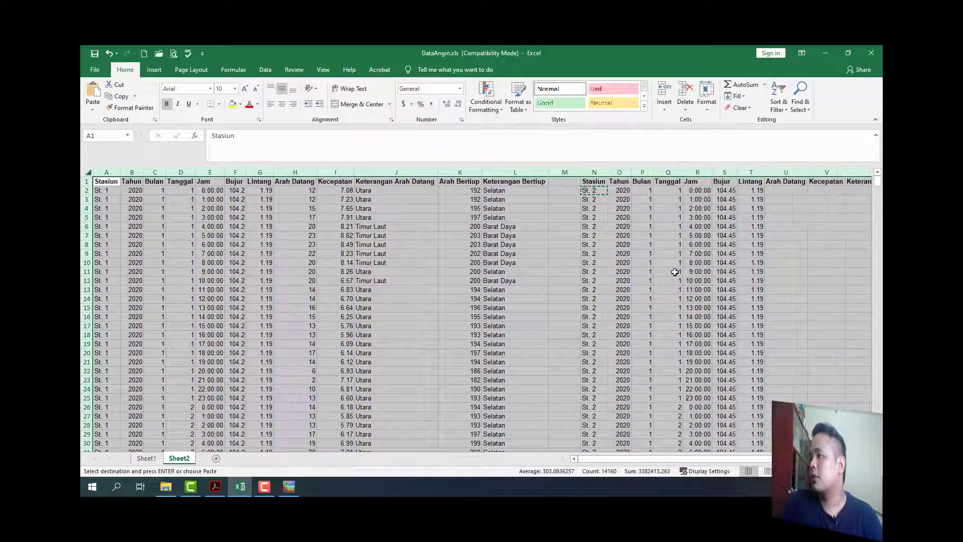
pyautogui.click(668, 272)
# Copy the filtered Sheet1 data from Arah Datang through Keterangan Bertiup, starting at N746, and return to Sheet2 with U2 as the target cell
pyautogui.click(795, 191)
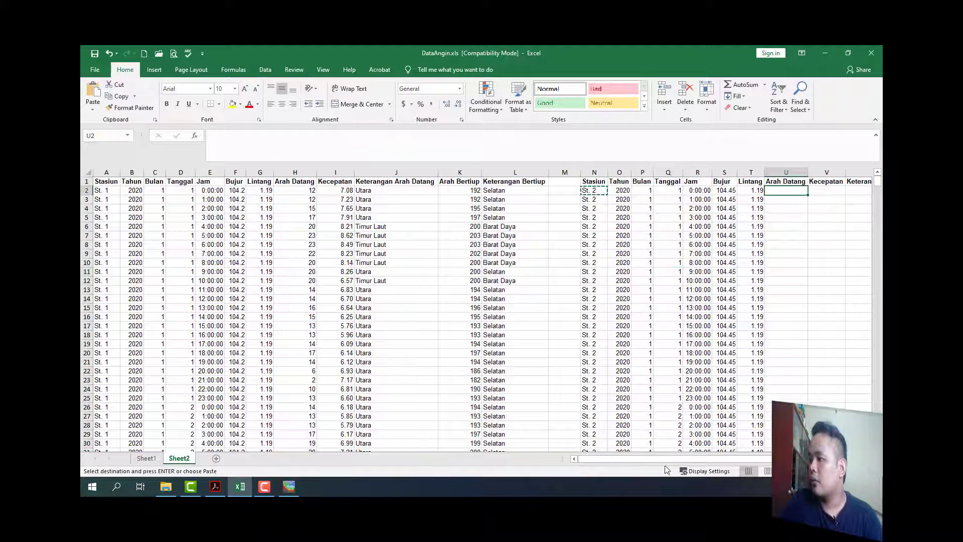
pyautogui.moveTo(670, 458); pyautogui.dragTo(672, 461)
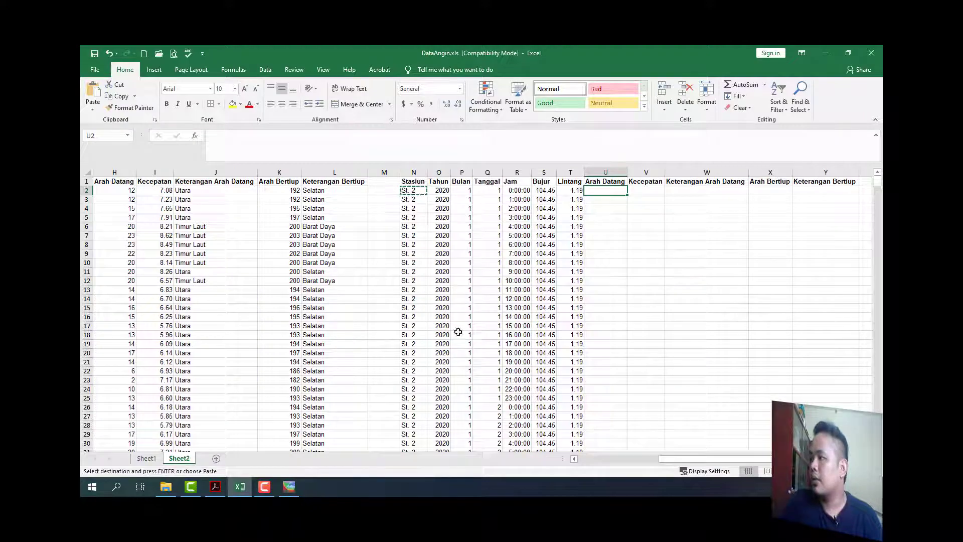
pyautogui.click(148, 458)
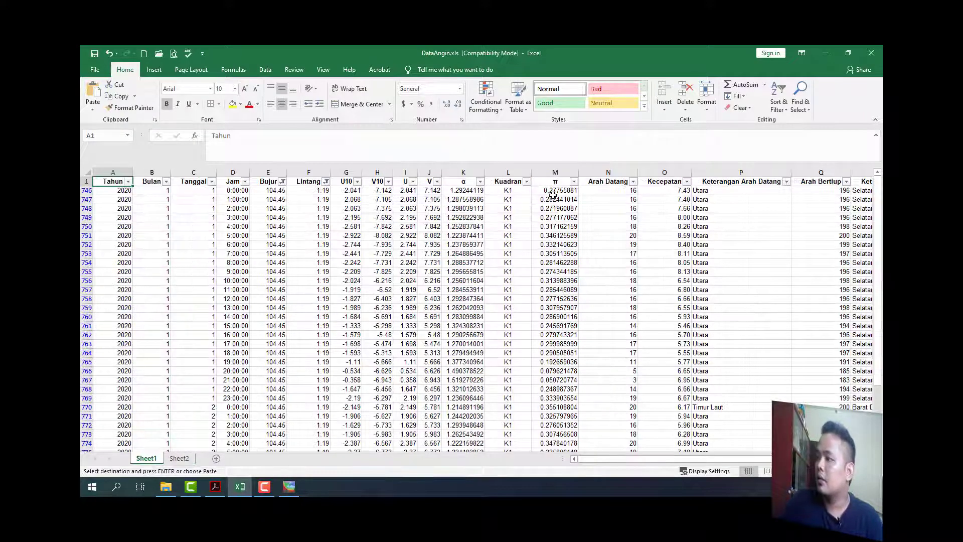
pyautogui.click(593, 190)
pyautogui.hotkey('ctrl', 'shift', 'Right')
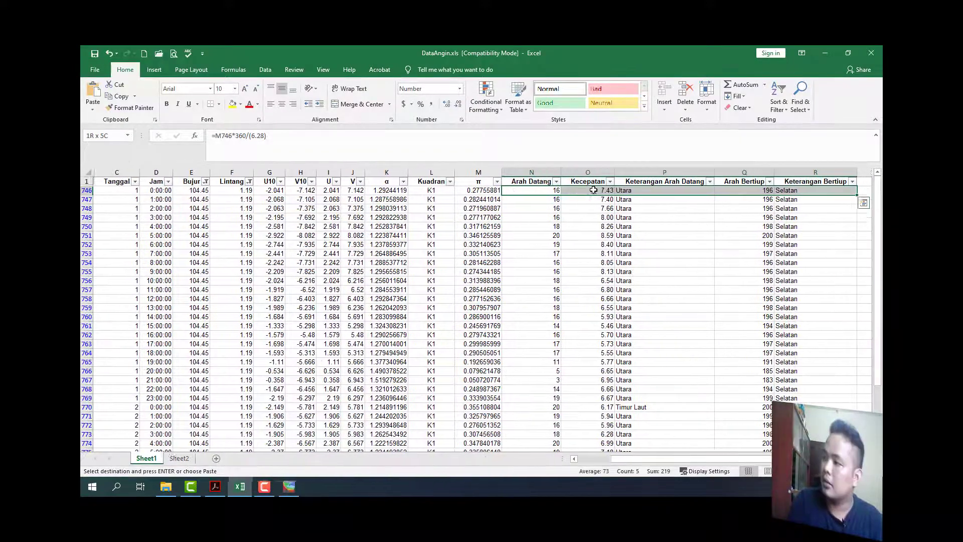
pyautogui.hotkey('ctrl', 'shift', 'Down')
pyautogui.hotkey('ctrl', 'c')
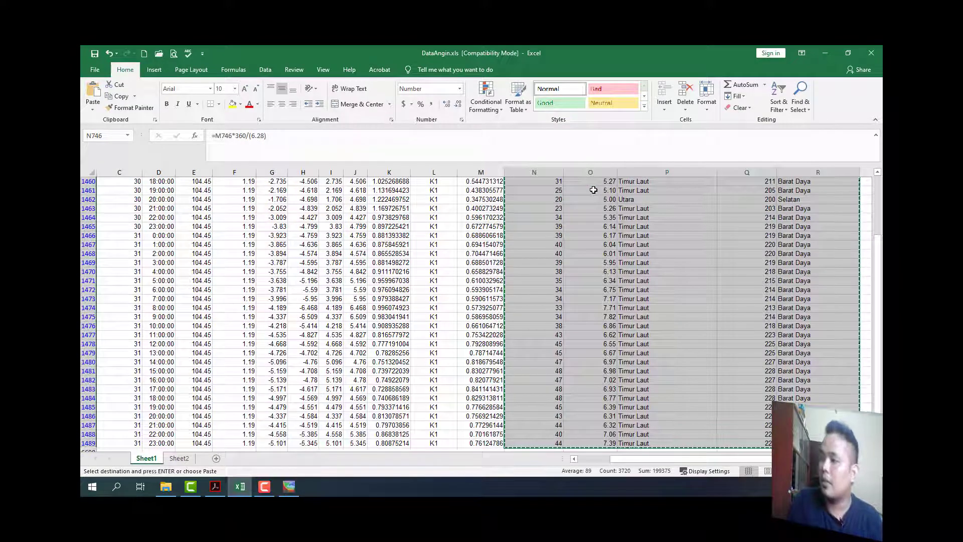
pyautogui.click(179, 458)
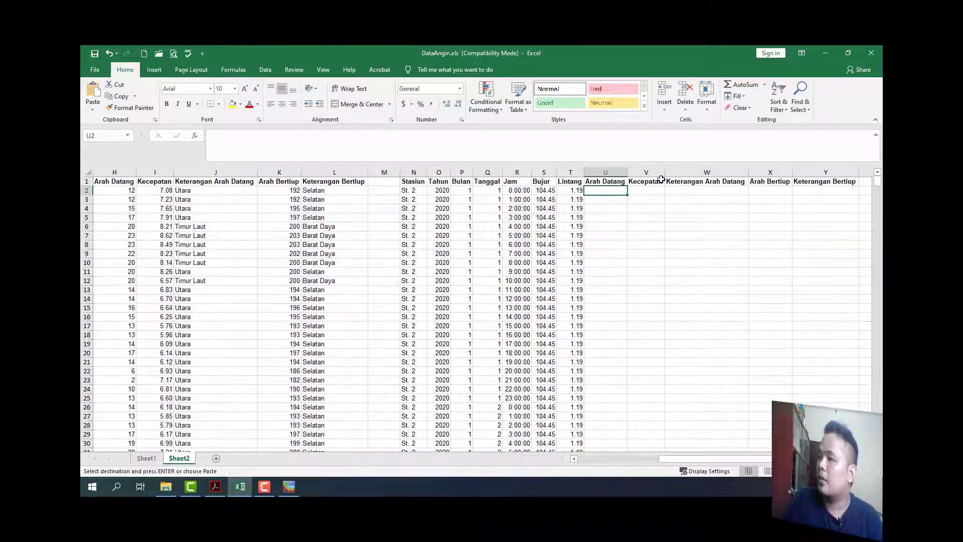
# Paste only the values of the copied Arah Datang to Keterangan Bertiup data into Sheet2 from U2
pyautogui.rightClick(612, 190)
pyautogui.click(649, 229)
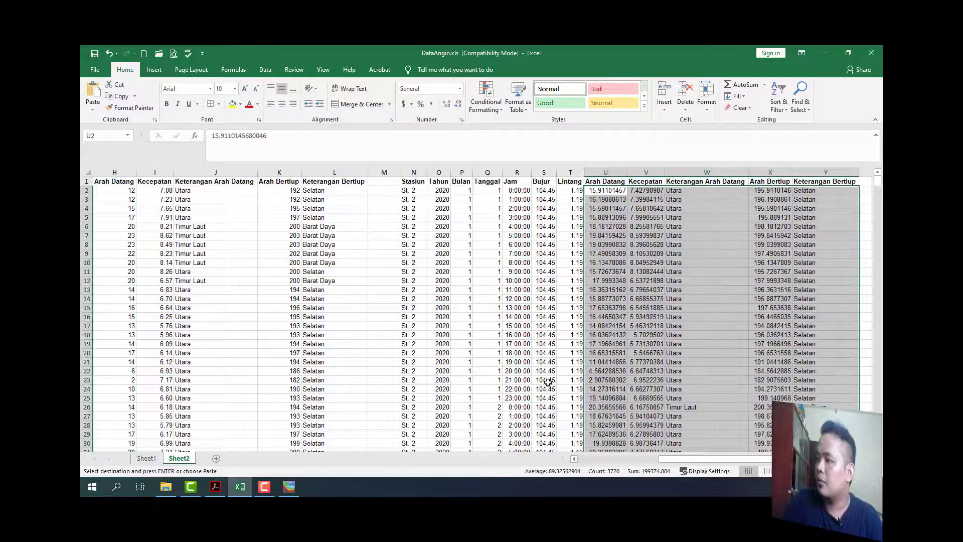
pyautogui.click(749, 208)
pyautogui.click(635, 216)
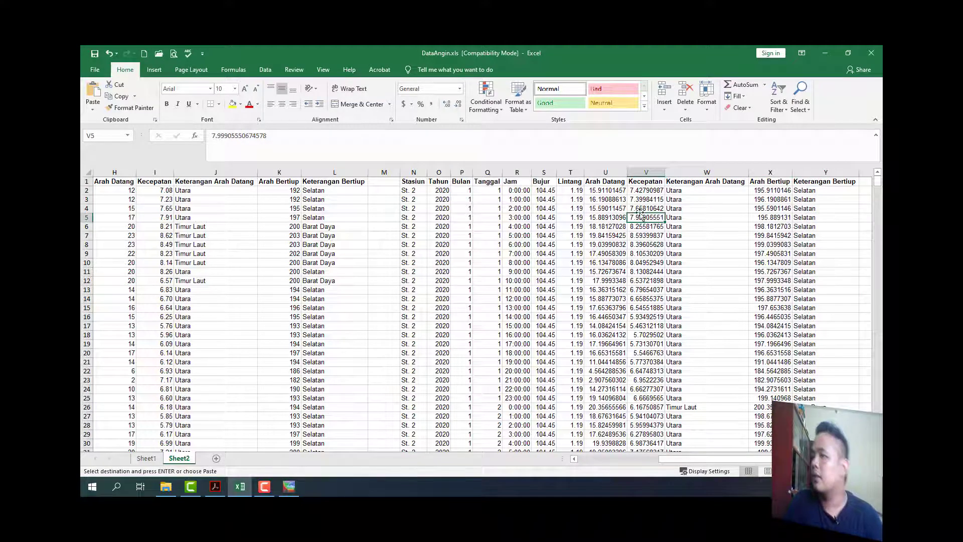
# Reduce the decimals of the St. 2 Arah Datang values in U2:U745 to whole numbers
pyautogui.click(610, 191)
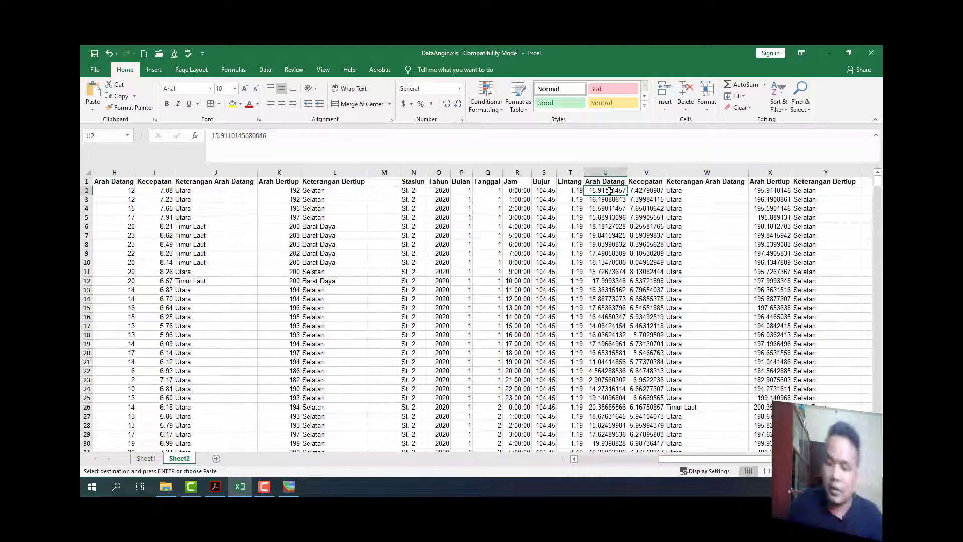
pyautogui.hotkey('ctrl', 'shift', 'Down')
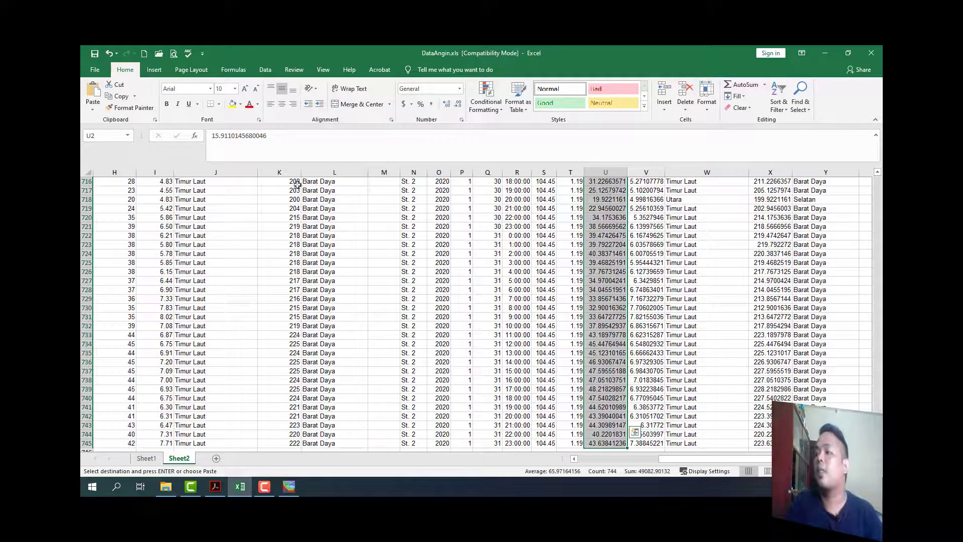
pyautogui.click(457, 106)
pyautogui.click(458, 107)
pyautogui.click(458, 106)
pyautogui.click(457, 106)
pyautogui.click(457, 106)
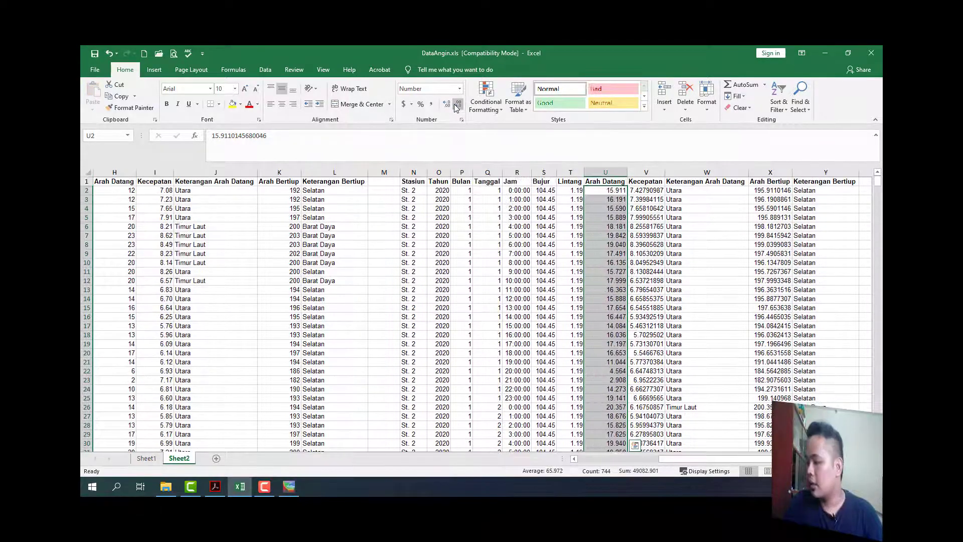
pyautogui.click(457, 106)
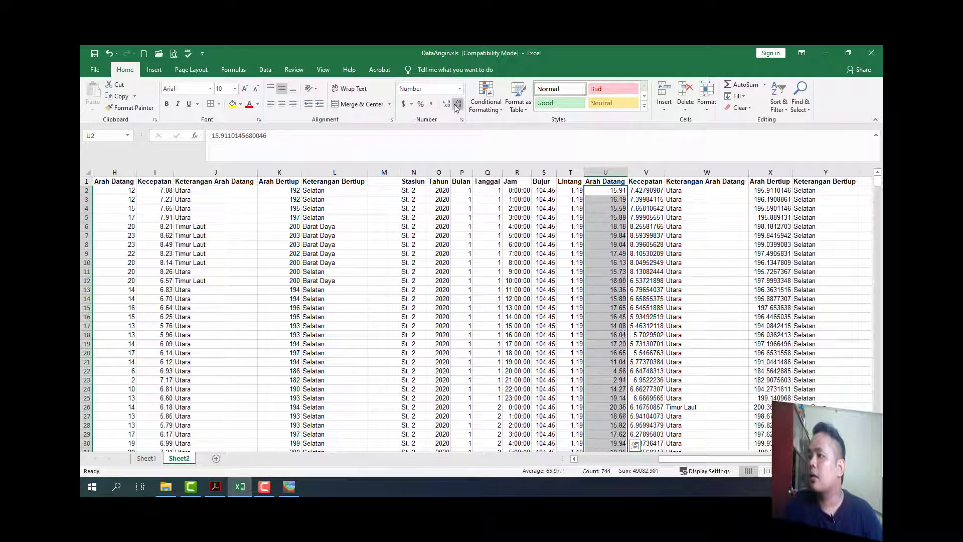
pyautogui.click(456, 106)
pyautogui.click(457, 106)
# Undo the decimal changes in the Arah Datang column and the values paste at U2
pyautogui.hotkey('ctrl', 'z')
pyautogui.hotkey('ctrl', 'z')
pyautogui.hotkey('ctrl', 'z')
pyautogui.hotkey('ctrl', 'z')
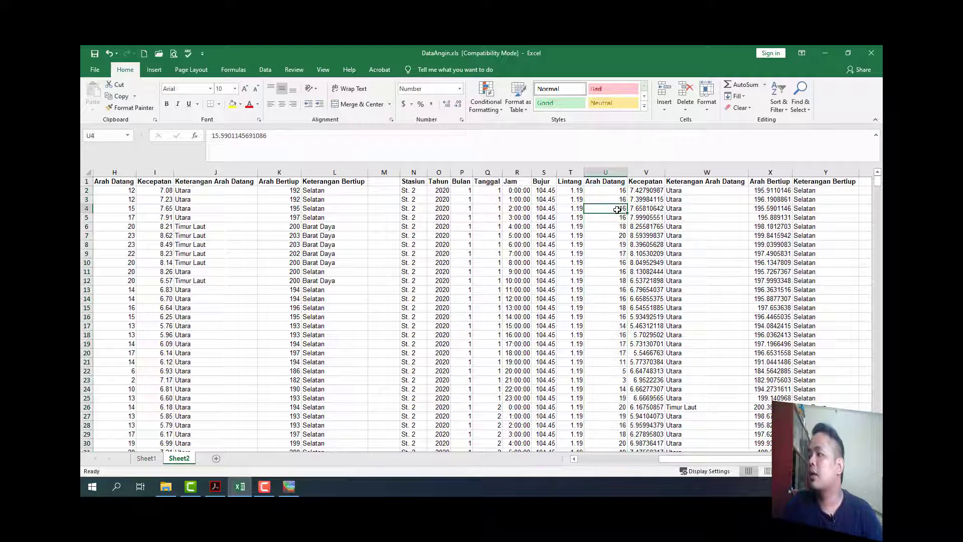
pyautogui.hotkey('ctrl', 'z')
pyautogui.hotkey('ctrl', 'z')
pyautogui.hotkey('ctrl', 'z')
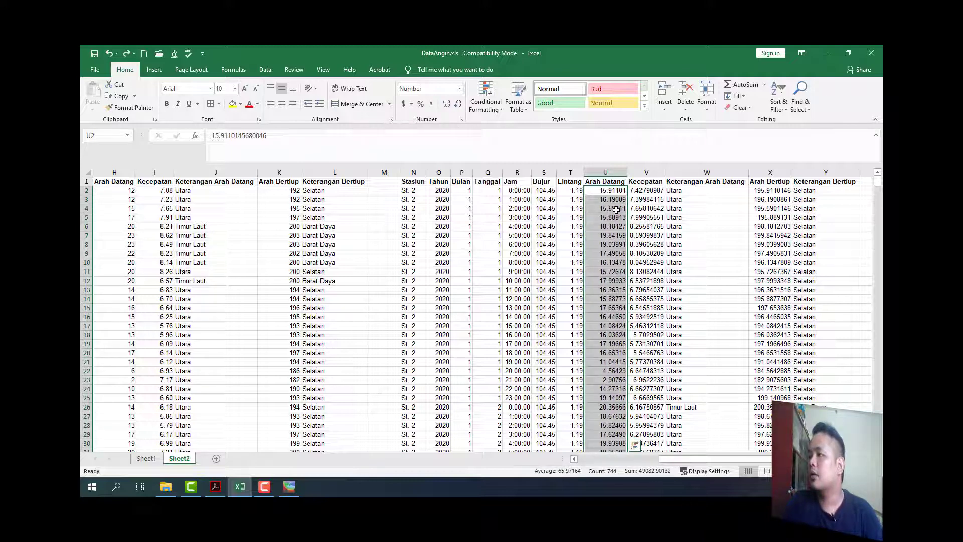
pyautogui.hotkey('ctrl', 'c')
pyautogui.hotkey('ctrl', 'z')
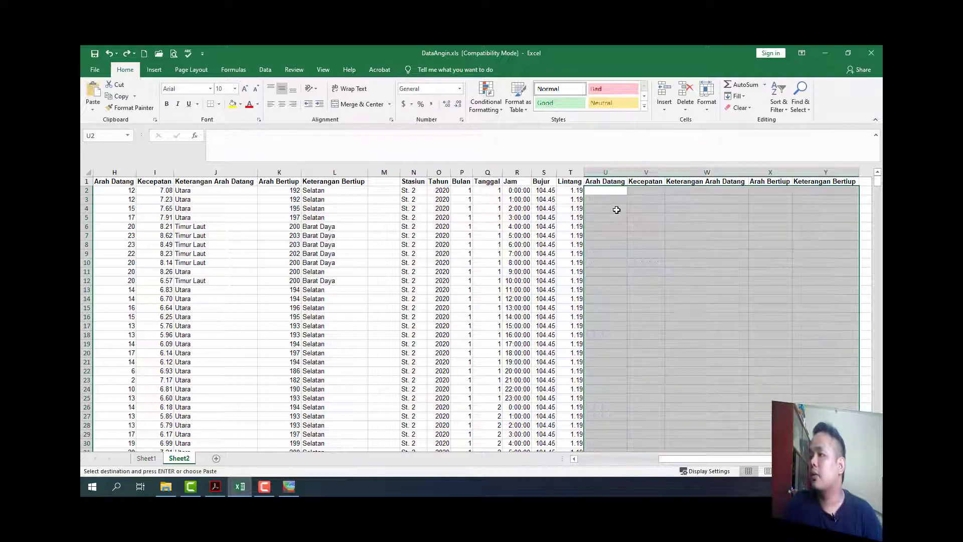
# Copy the formatted St. 1 data from Arah Datang through Keterangan Bertiup on Sheet2, starting at H2 down to the last row
pyautogui.click(235, 205)
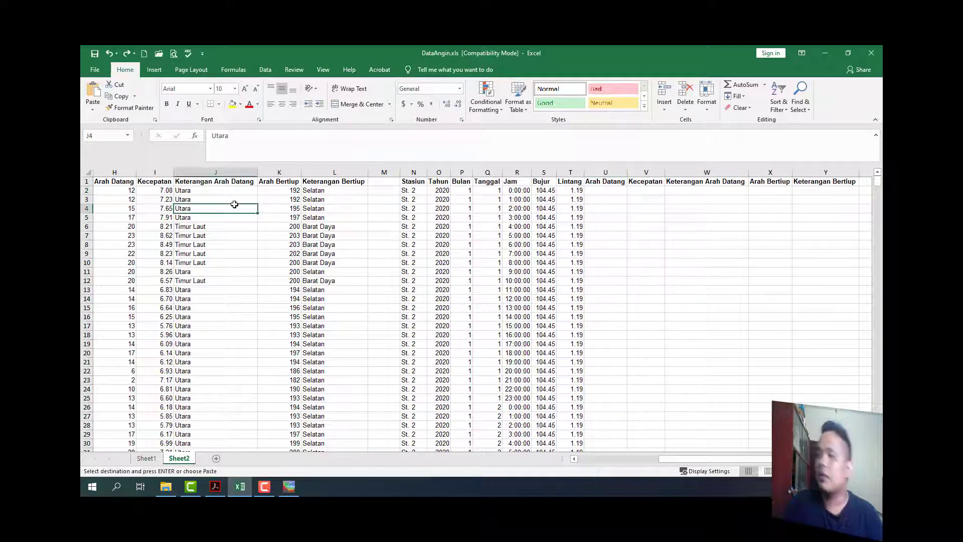
pyautogui.press('Left')
pyautogui.press('Left')
pyautogui.press('Left')
pyautogui.press('Left')
pyautogui.press('Left')
pyautogui.press('Left')
pyautogui.press('Left')
pyautogui.press('Left')
pyautogui.press('Left')
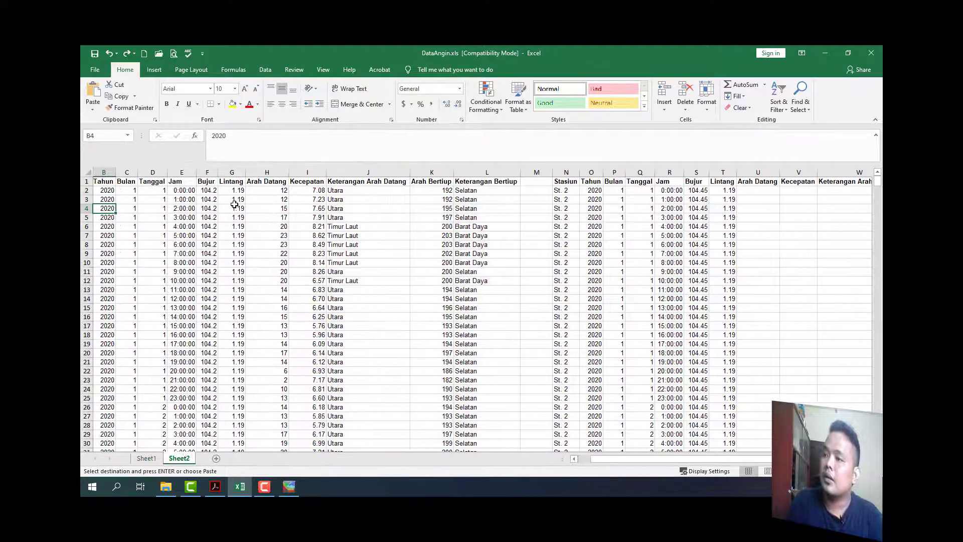
pyautogui.press('Up')
pyautogui.press('Right')
pyautogui.press('Right')
pyautogui.press('Right')
pyautogui.press('Right')
pyautogui.press('Right')
pyautogui.press('Right')
pyautogui.press('Right')
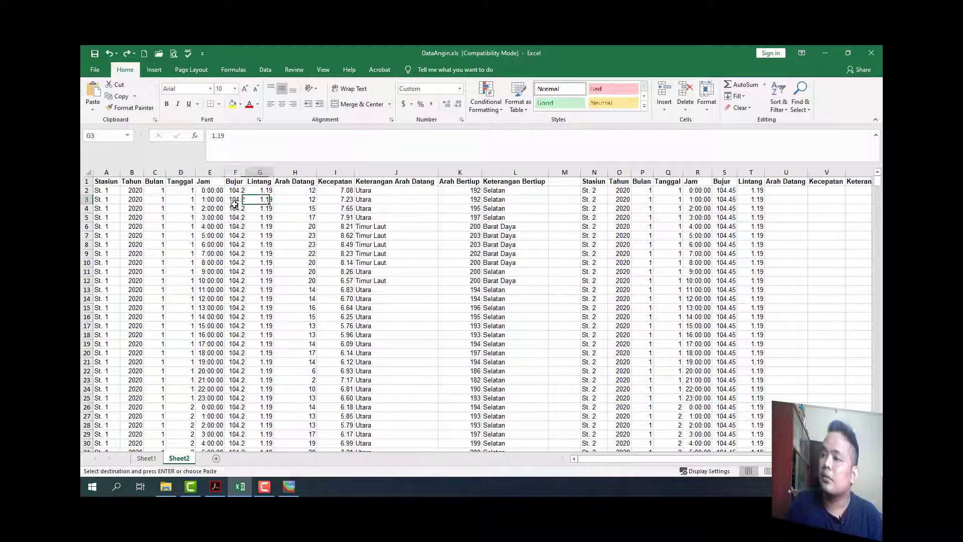
pyautogui.press('Up')
pyautogui.hotkey('ctrl', 'shift', 'Right')
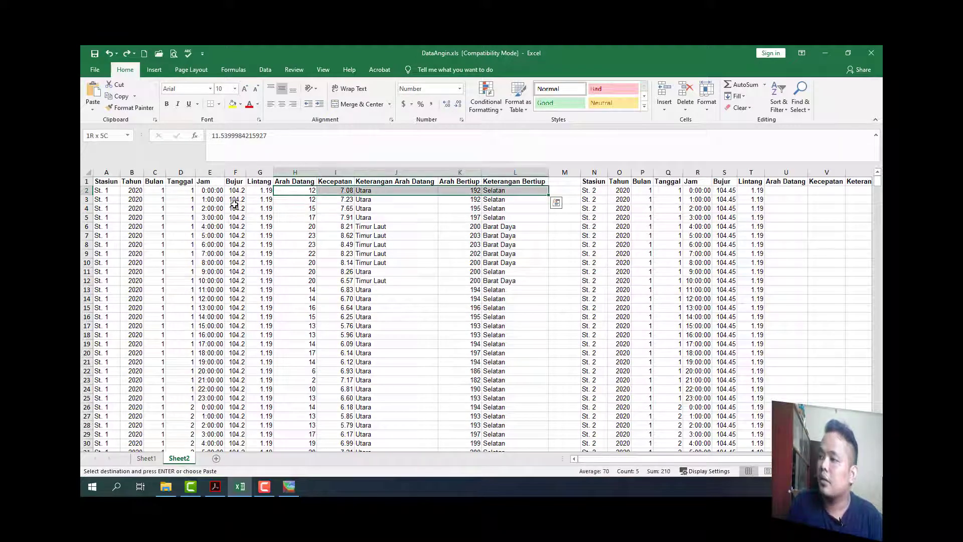
pyautogui.hotkey('ctrl', 'shift', 'Down')
pyautogui.hotkey('ctrl', 'c')
pyautogui.hotkey('ctrl', 'BackSpace')
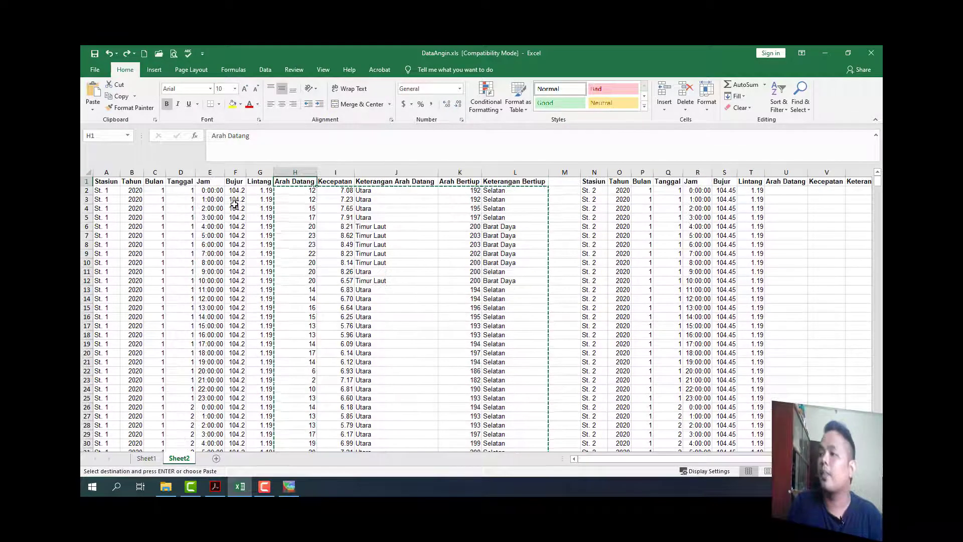
# Paste the copied St. 1 data with its number formats into the St. 2 block from U2
pyautogui.click(786, 190)
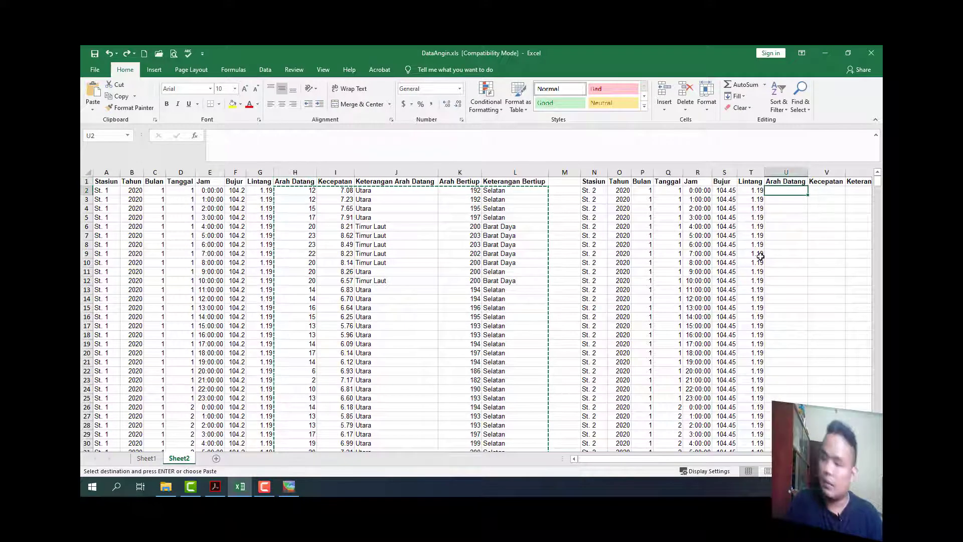
pyautogui.hotkey('ctrl', 'v')
pyautogui.moveTo(715, 458); pyautogui.dragTo(722, 462)
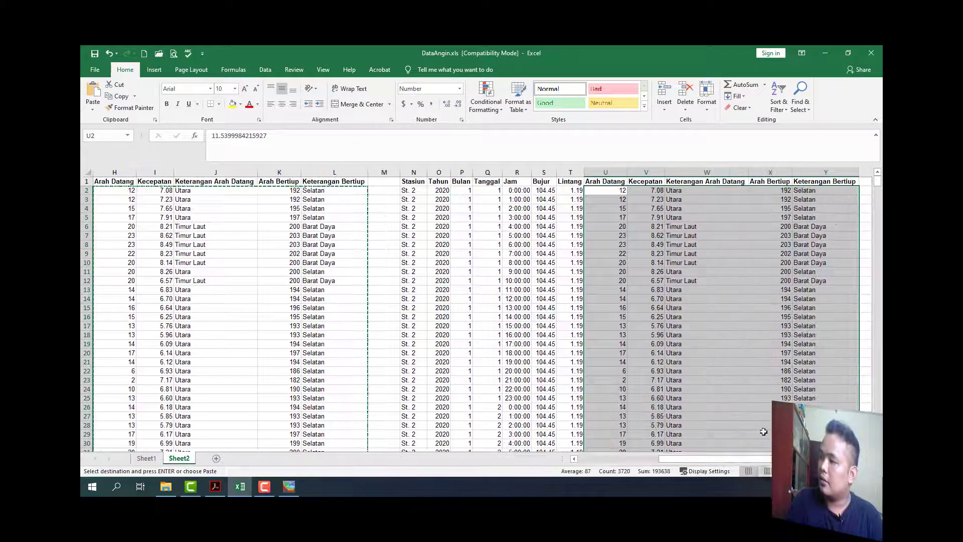
pyautogui.click(707, 299)
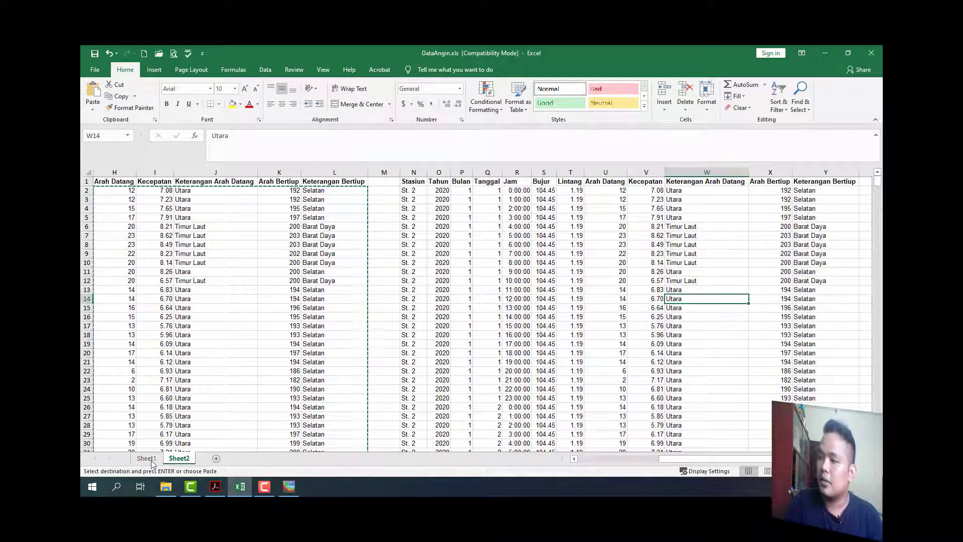
# Copy the filtered Sheet1 data N746:R1489 and paste only its values over the St. 2 block on Sheet2 from U2
pyautogui.hotkey('ctrl', 'pageup')
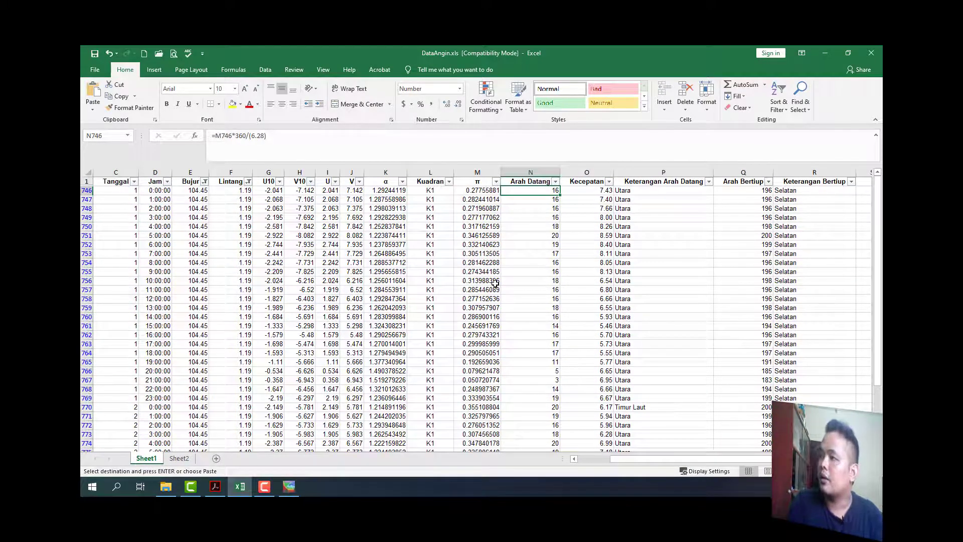
pyautogui.hotkey('ctrl', 'shift', 'Right')
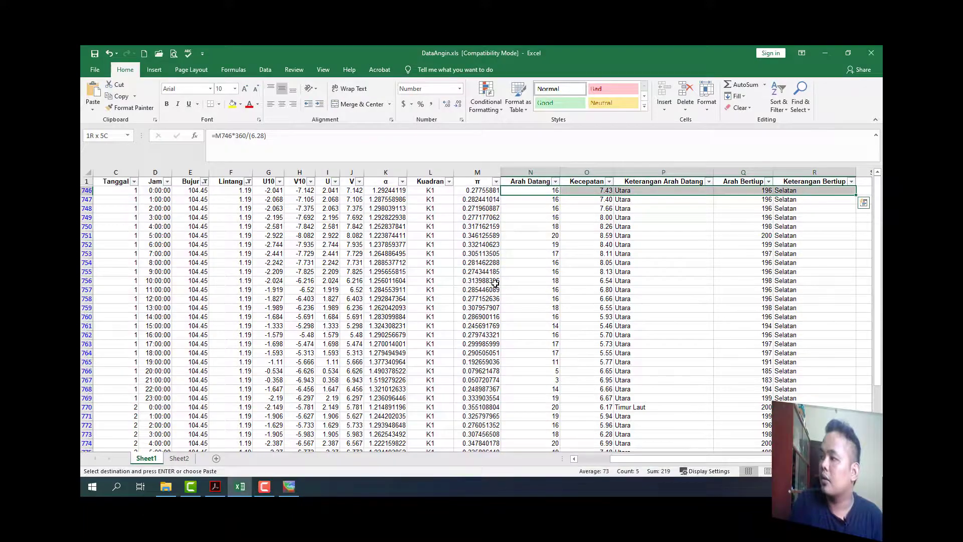
pyautogui.hotkey('ctrl', 'shift', 'Down')
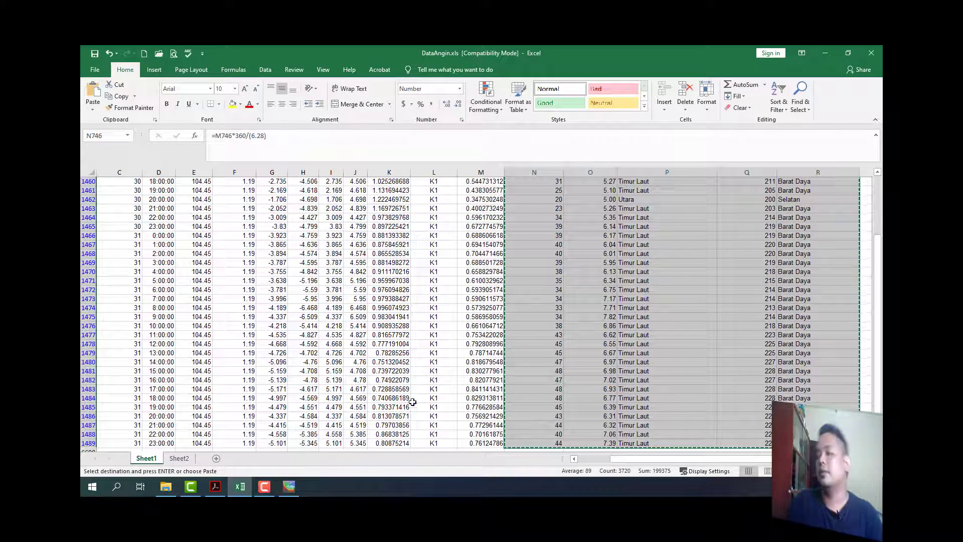
pyautogui.click(180, 458)
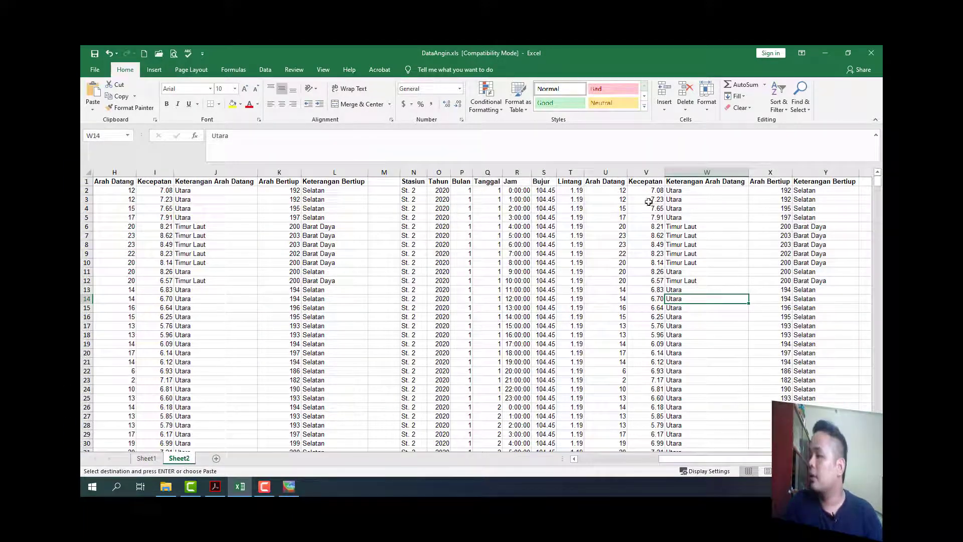
pyautogui.rightClick(611, 191)
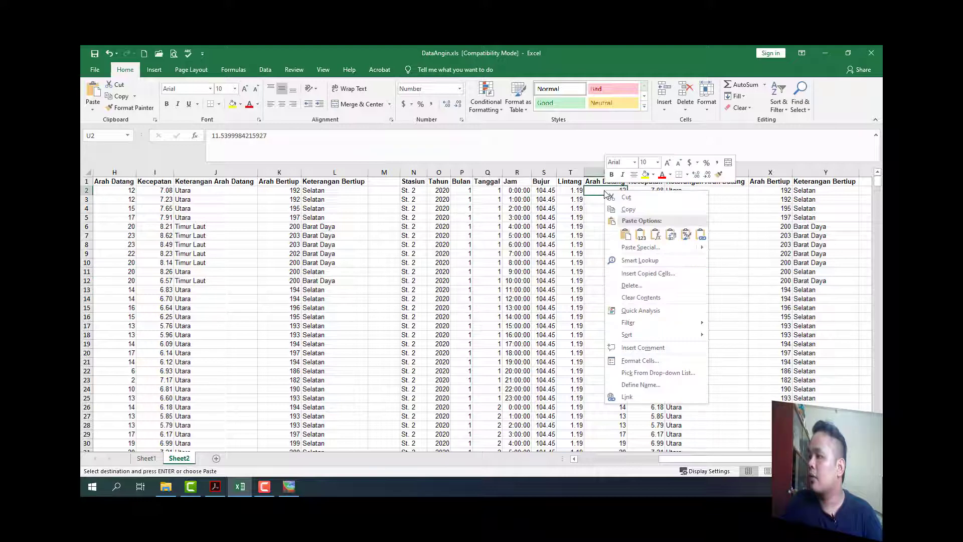
pyautogui.click(638, 239)
pyautogui.click(752, 209)
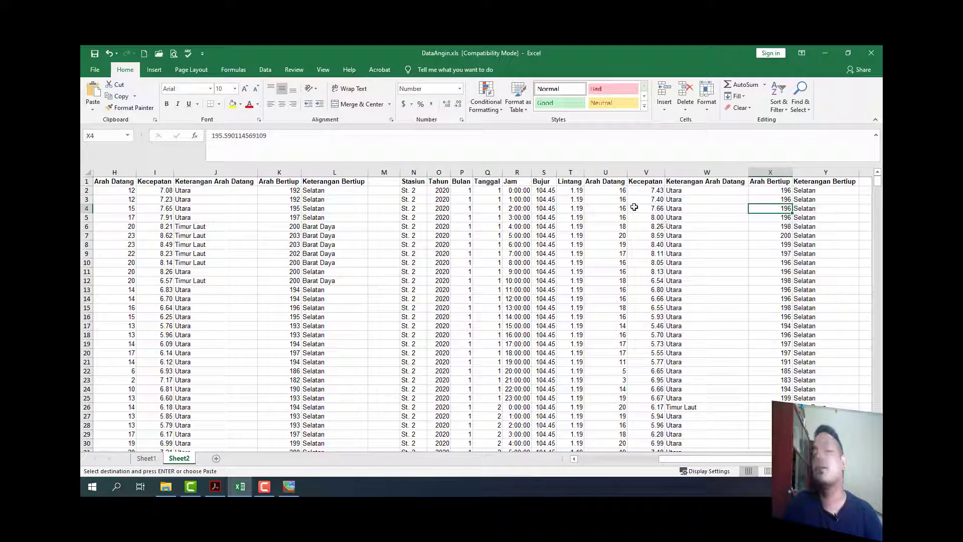
pyautogui.click(607, 207)
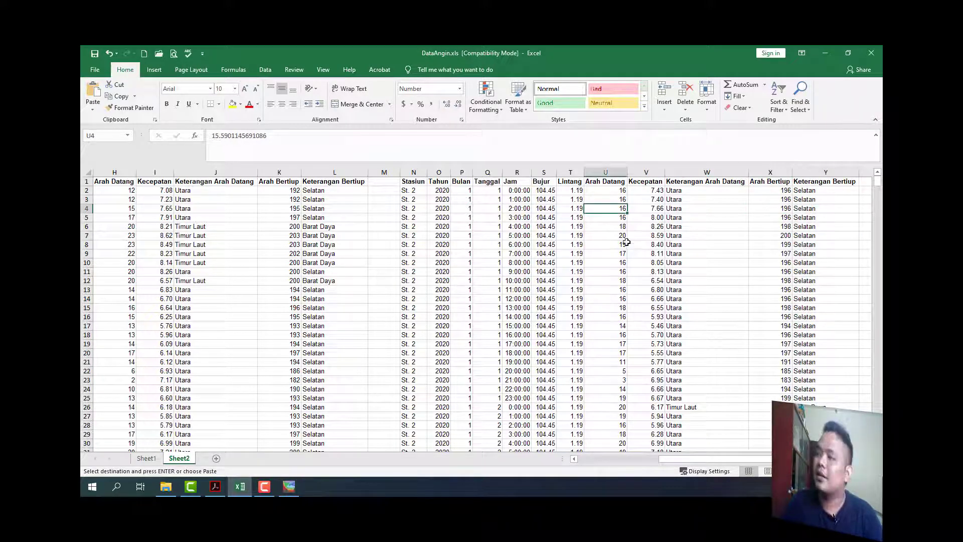
pyautogui.click(608, 371)
pyautogui.click(647, 389)
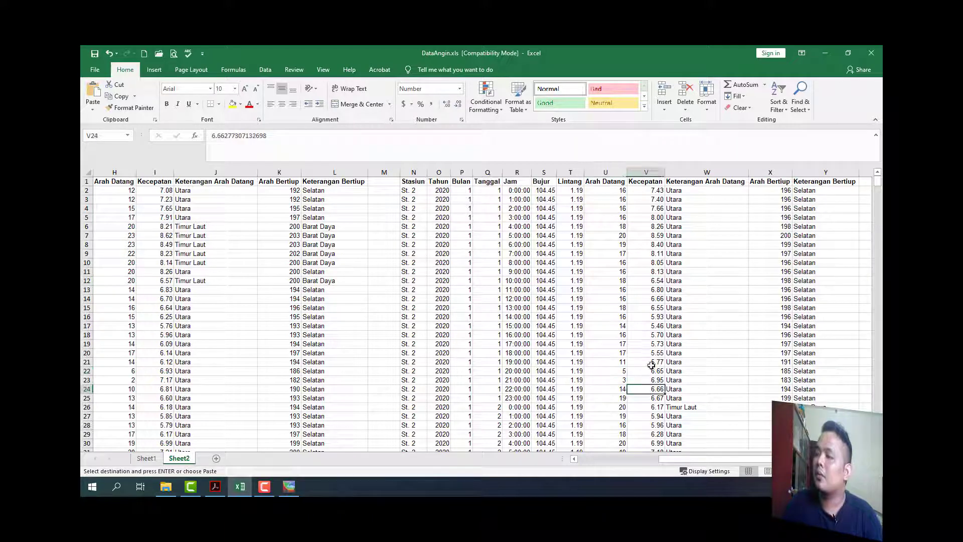
pyautogui.click(645, 227)
pyautogui.click(134, 217)
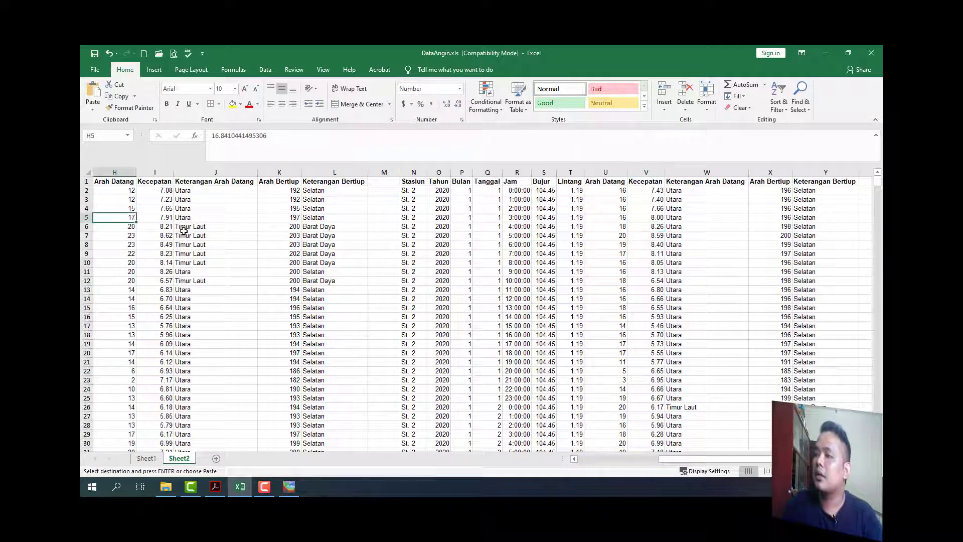
pyautogui.click(146, 232)
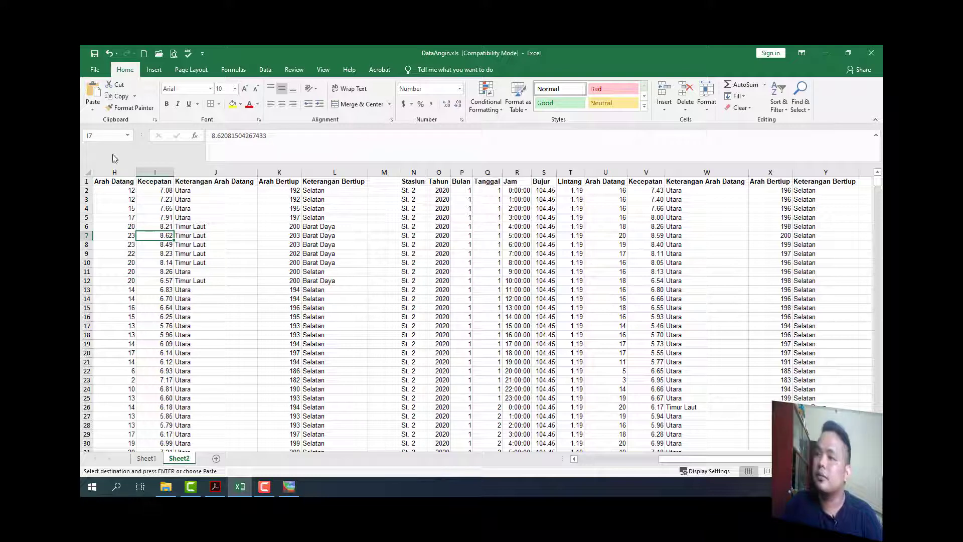
# Autofit the widths of all columns on Sheet2 with the complete St. 2 data in place
pyautogui.click(88, 173)
pyautogui.click(706, 95)
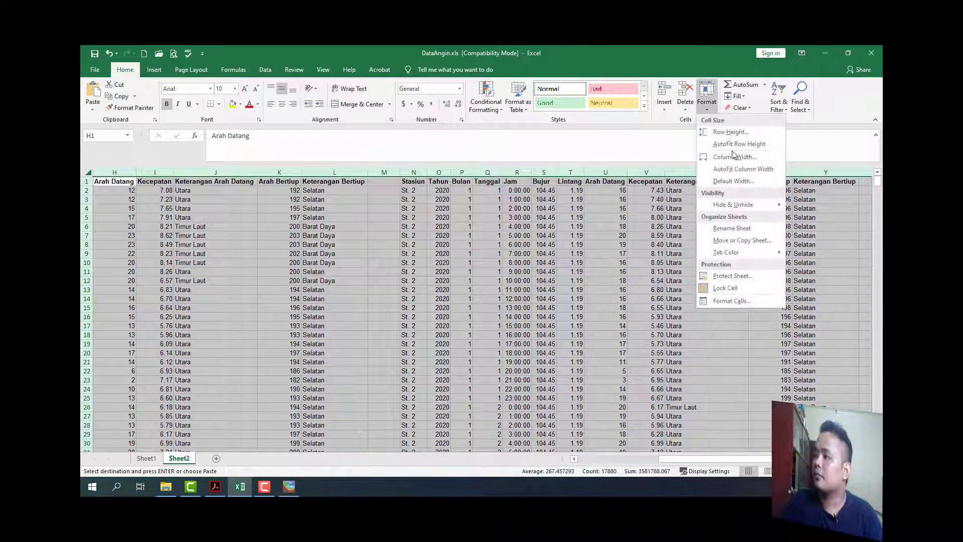
pyautogui.click(742, 173)
pyautogui.click(646, 263)
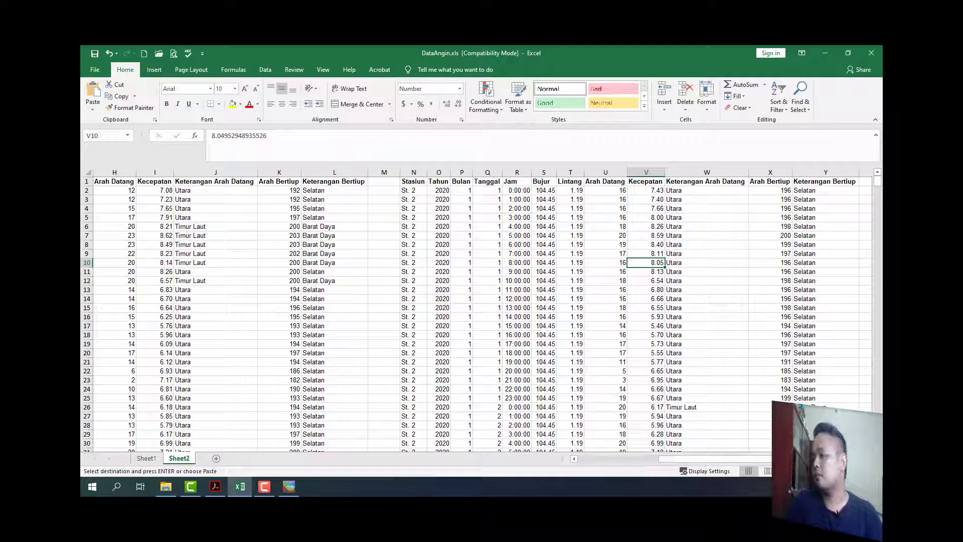
# Review the St. 2 block from Stasiun to Keterangan Bertiup and the empty columns beside it on Sheet2
pyautogui.hscroll(5, 481, 311)
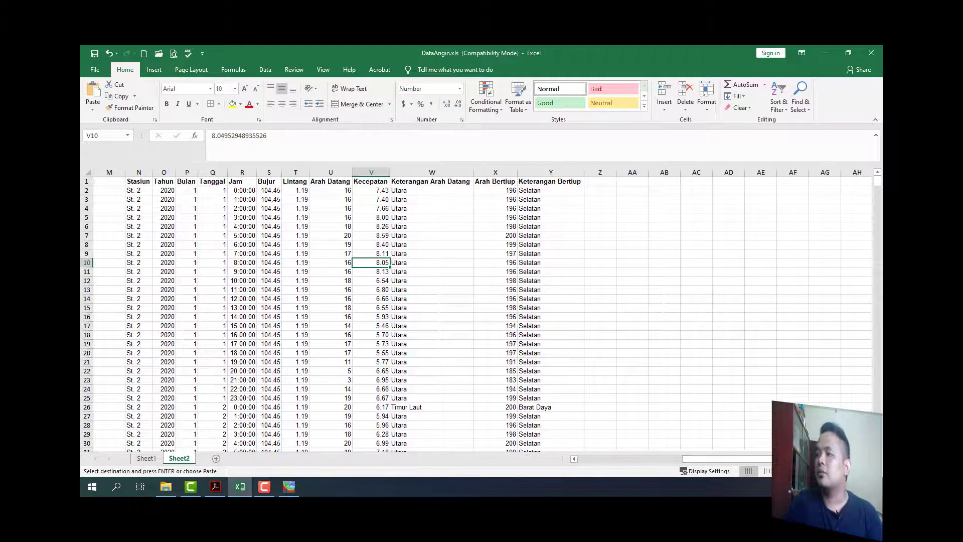
pyautogui.click(662, 241)
pyautogui.click(625, 189)
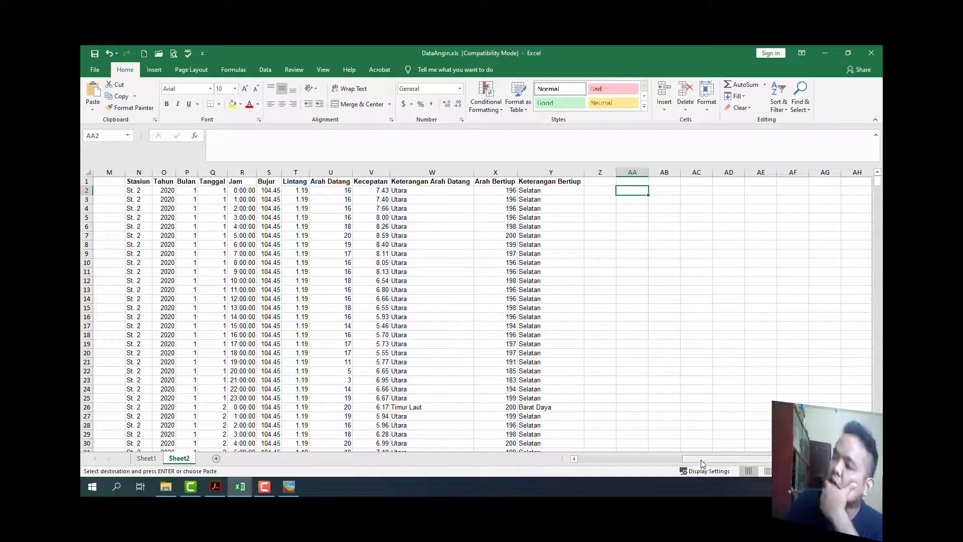
pyautogui.moveTo(702, 461); pyautogui.dragTo(590, 300)
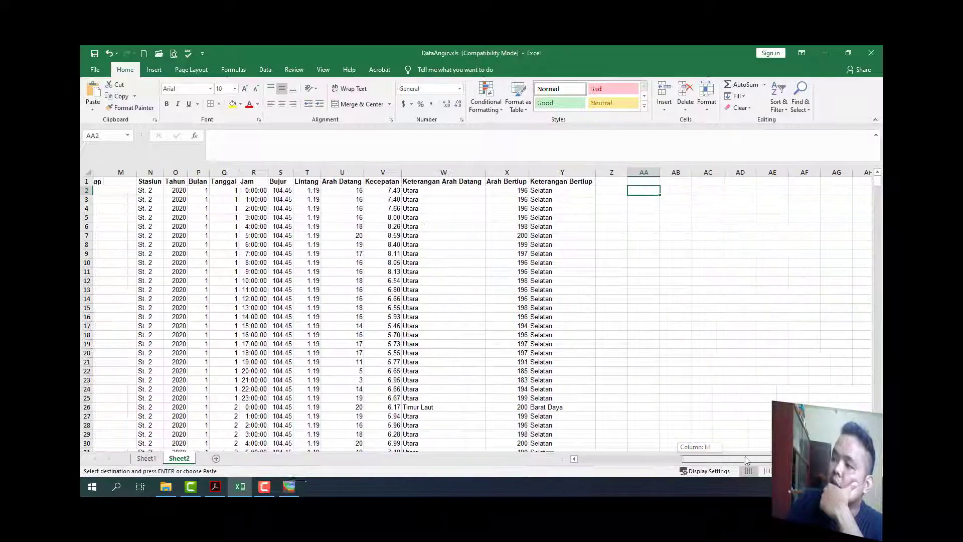
pyautogui.click(590, 189)
pyautogui.click(561, 281)
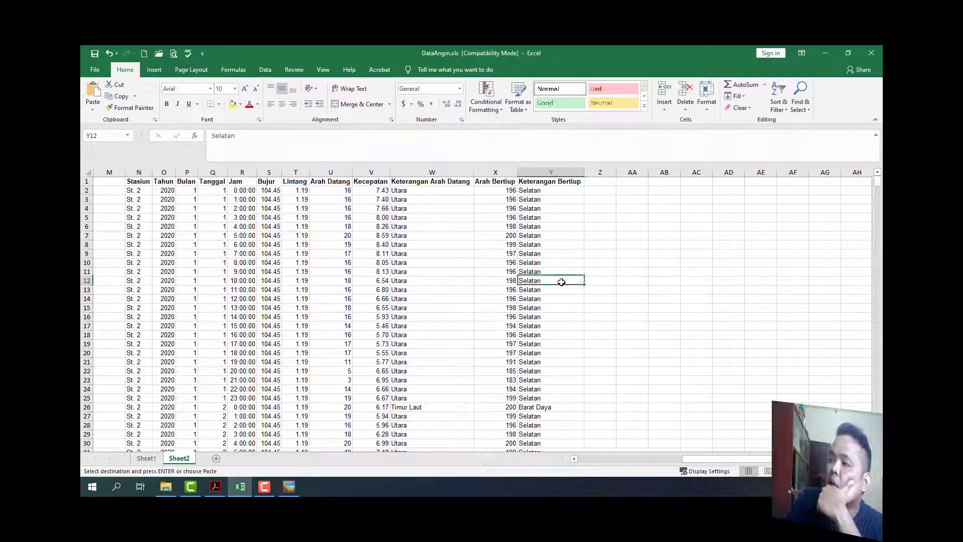
pyautogui.click(705, 210)
pyautogui.scroll(-15, 596, 207)
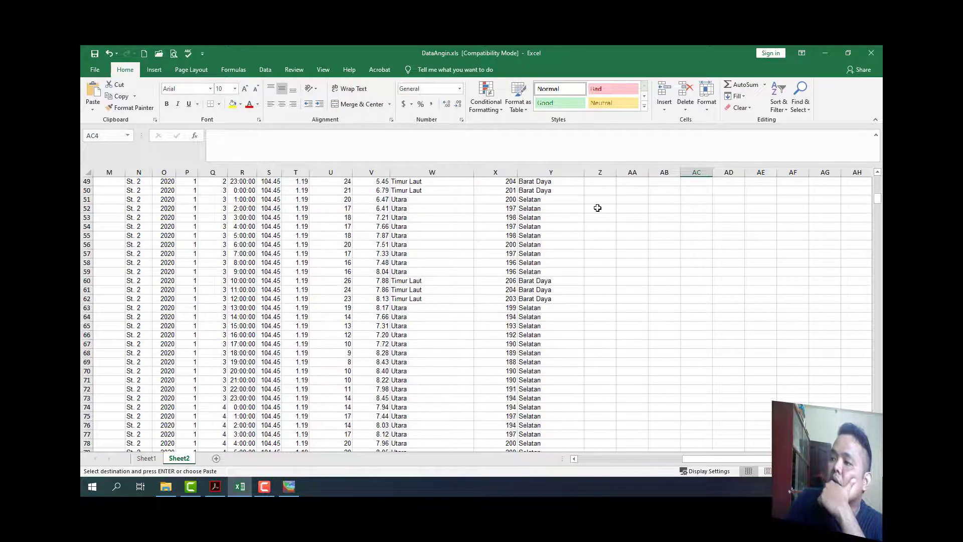
pyautogui.scroll(15, 597, 207)
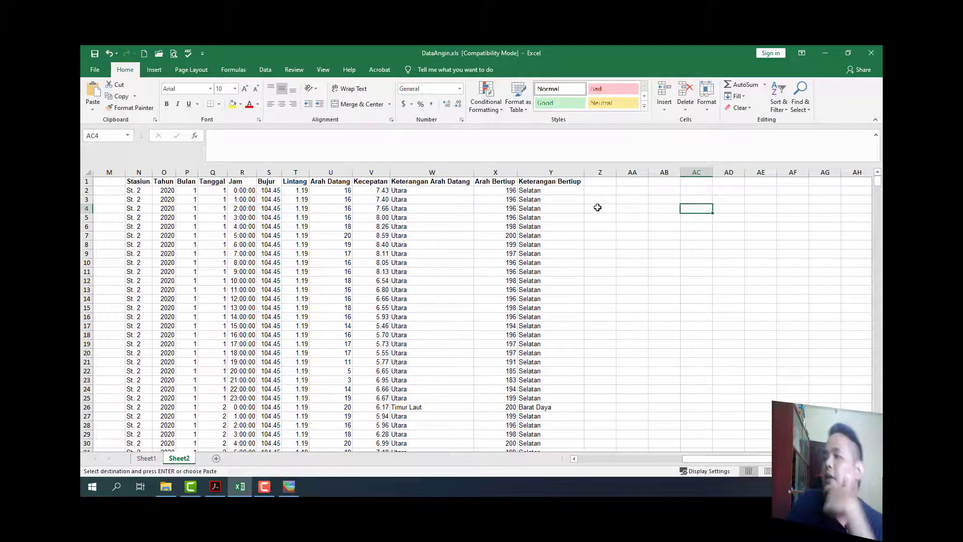
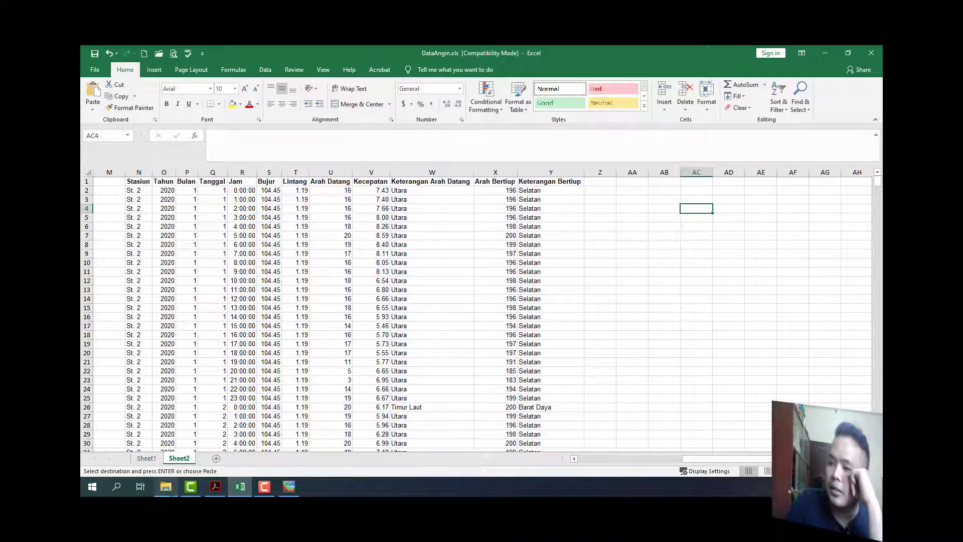
# Open Data_Angin.xls from the DATA PRAKTIKUM folder and show the Stasiun 3 block on its Sheet2
pyautogui.click(166, 486)
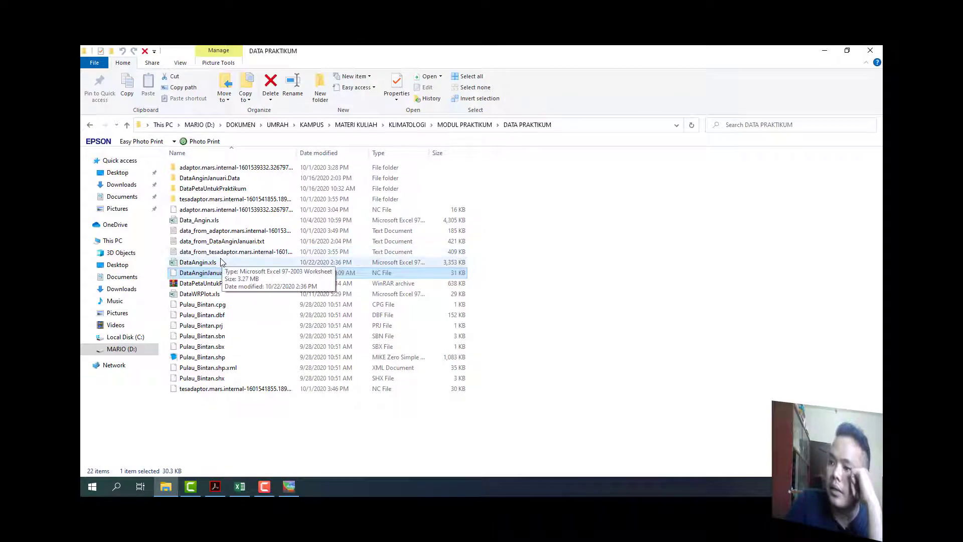
pyautogui.doubleClick(210, 221)
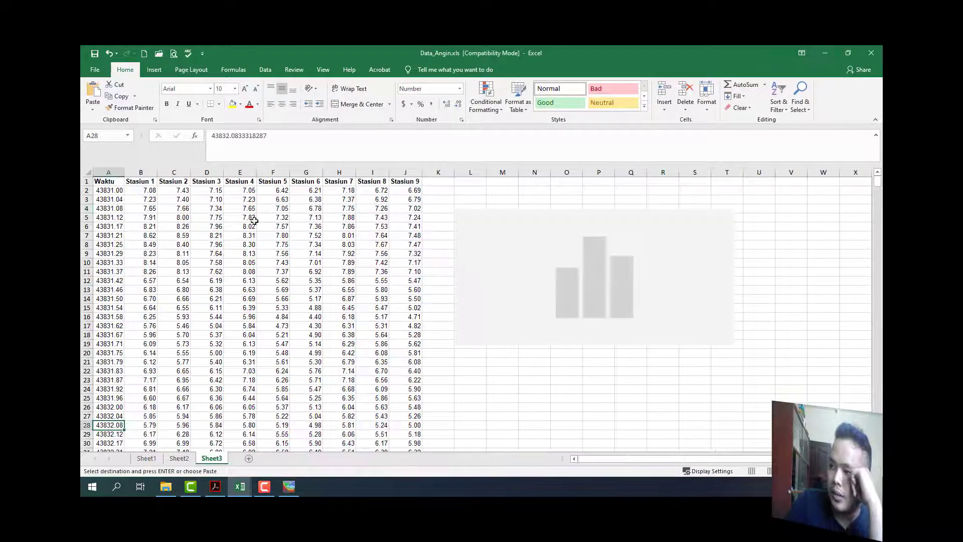
pyautogui.click(173, 458)
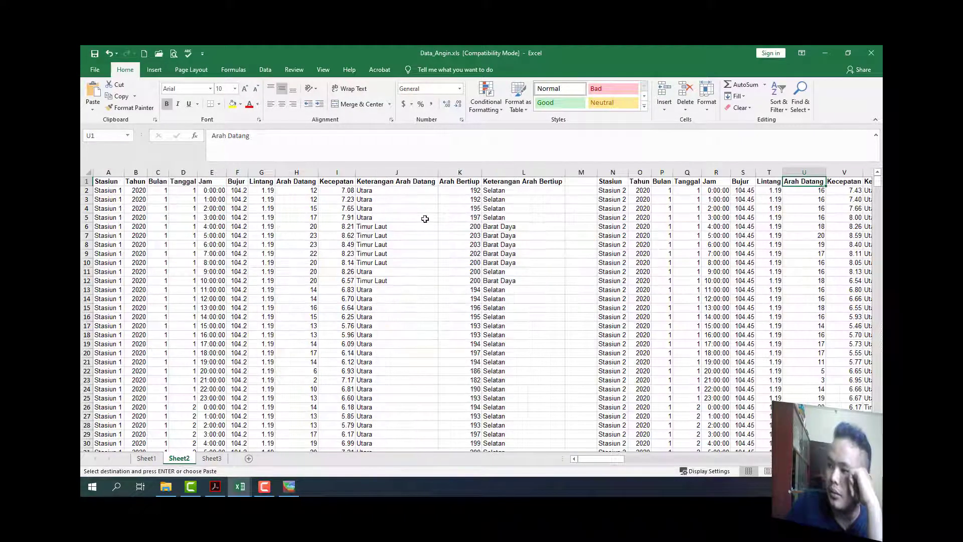
pyautogui.scroll(-10, 617, 207)
pyautogui.scroll(10, 683, 220)
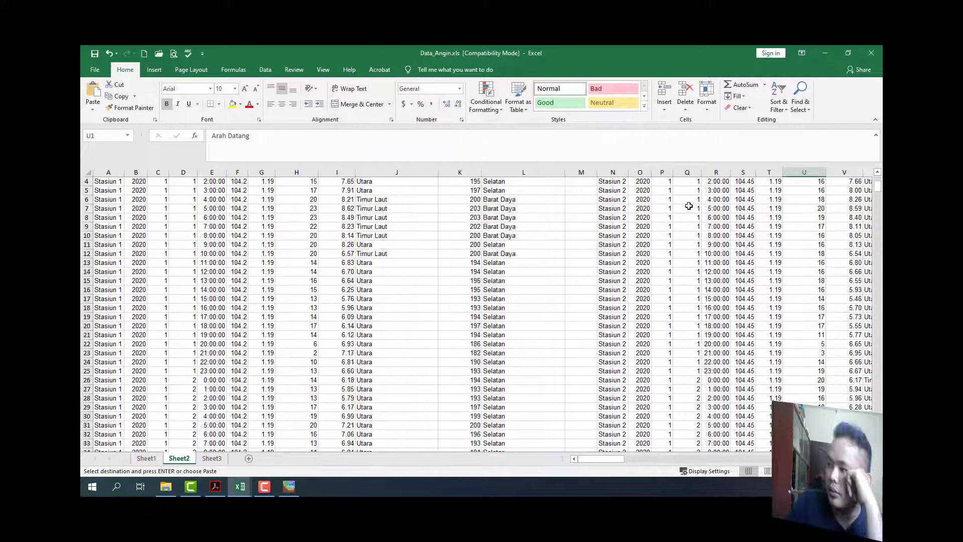
pyautogui.moveTo(608, 462); pyautogui.dragTo(637, 461)
# Copy the Stasiun 3 to Stasiun 9 blocks with their headers, AA1 to DL721, on Sheet2 of Data_Angin.xls
pyautogui.click(578, 181)
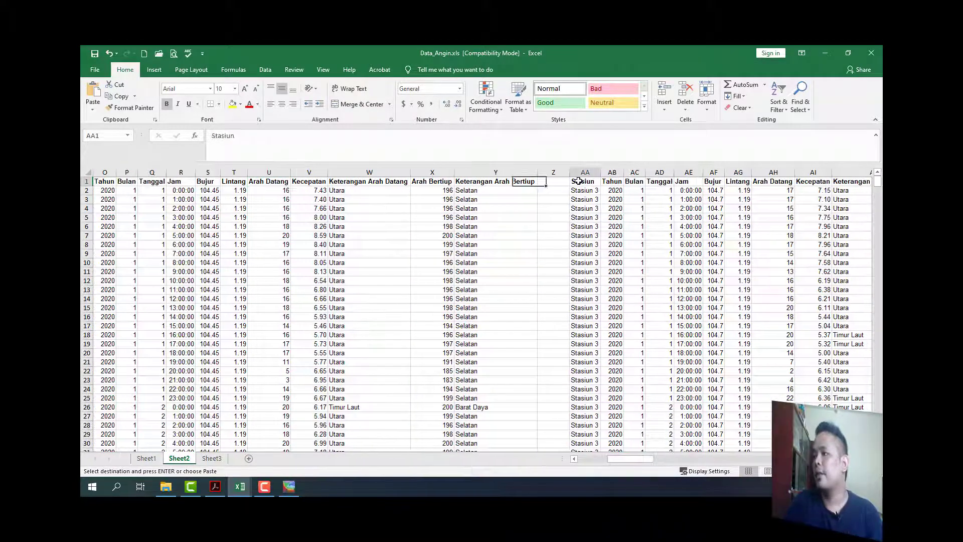
pyautogui.hotkey('ctrl', 'shift', 'Right')
pyautogui.hotkey('ctrl', 'shift', 'Right')
pyautogui.hotkey('ctrl', 'shift', 'Right')
pyautogui.hotkey('ctrl', 'shift', 'Right')
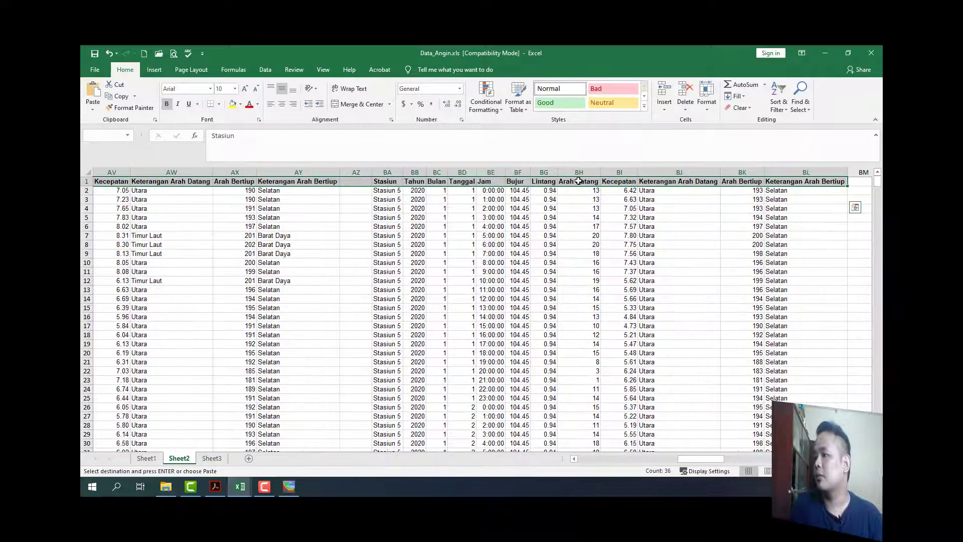
pyautogui.hotkey('ctrl', 'shift', 'Right')
pyautogui.hotkey('ctrl', 'shift', 'Right')
pyautogui.hotkey('ctrl', 'shift', 'Right')
pyautogui.hotkey('ctrl', 'shift', 'Right')
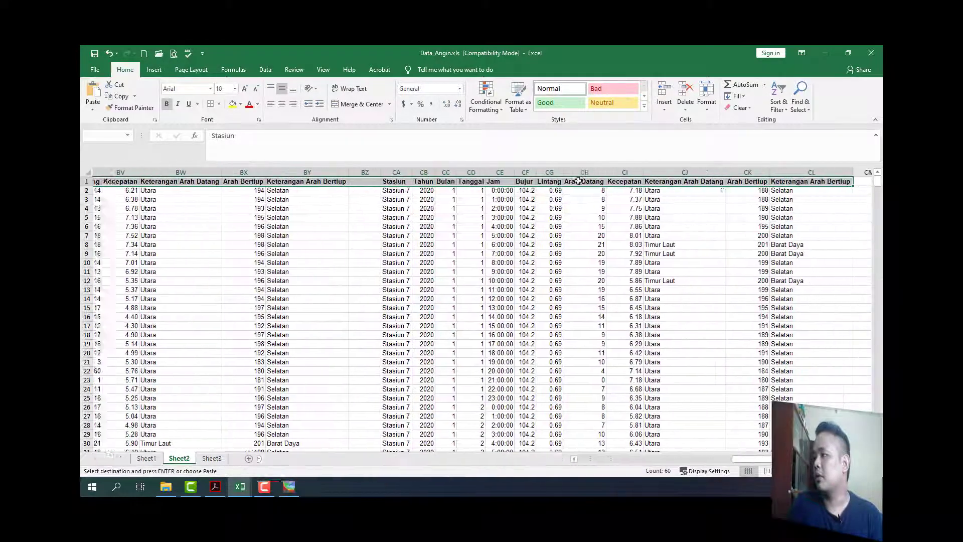
pyautogui.hotkey('ctrl', 'shift', 'Right')
pyautogui.hotkey('ctrl', 'shift', 'Right')
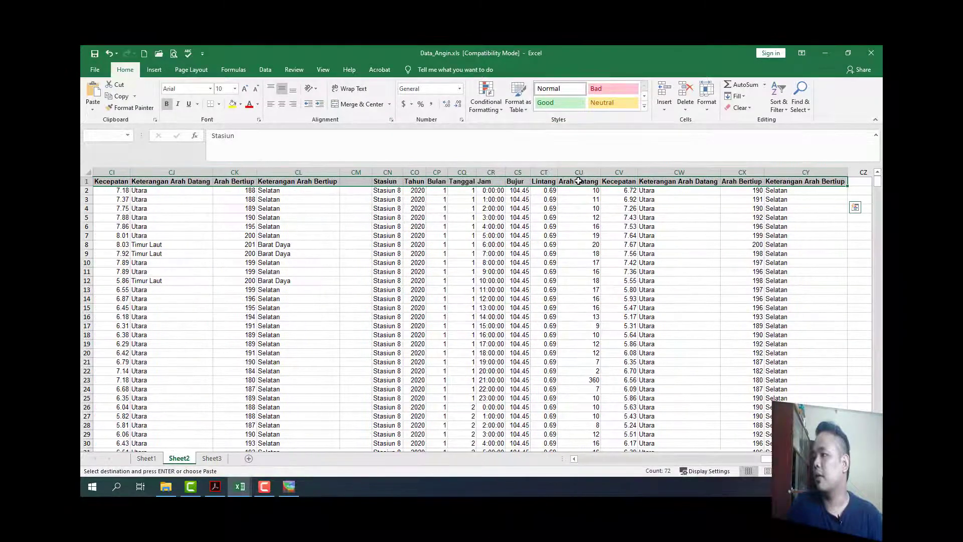
pyautogui.hotkey('ctrl', 'shift', 'Right')
pyautogui.hotkey('ctrl', 'shift', 'Right')
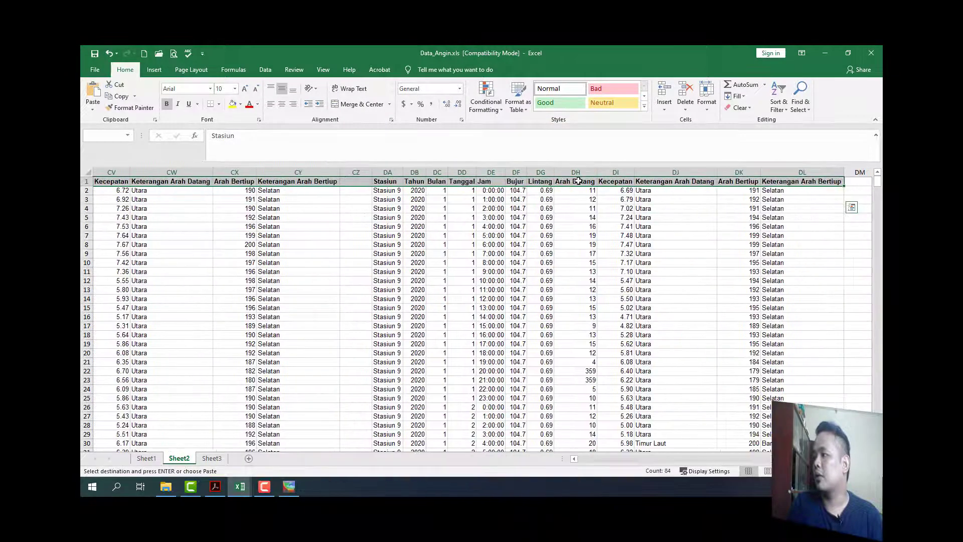
pyautogui.hotkey('ctrl', 'shift', 'Down')
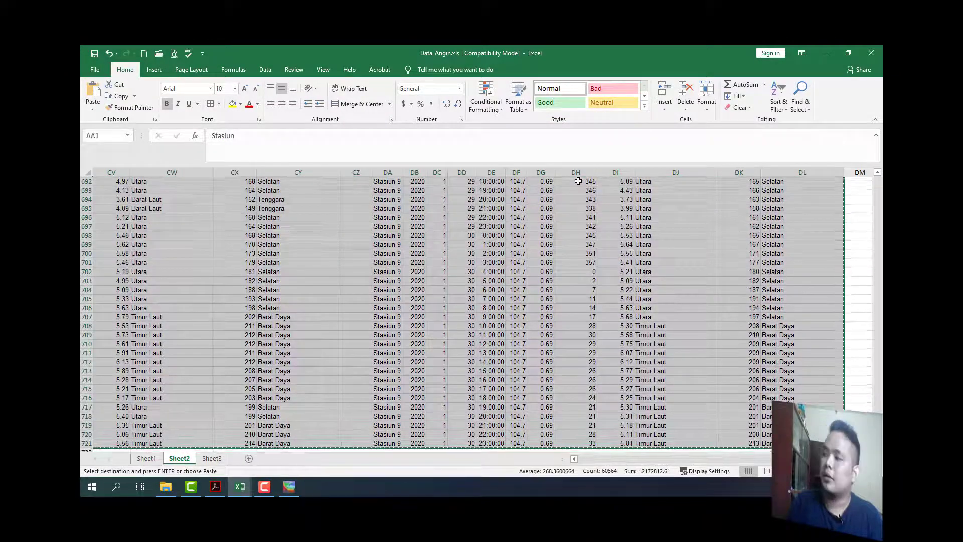
pyautogui.hotkey('ctrl', 'Home')
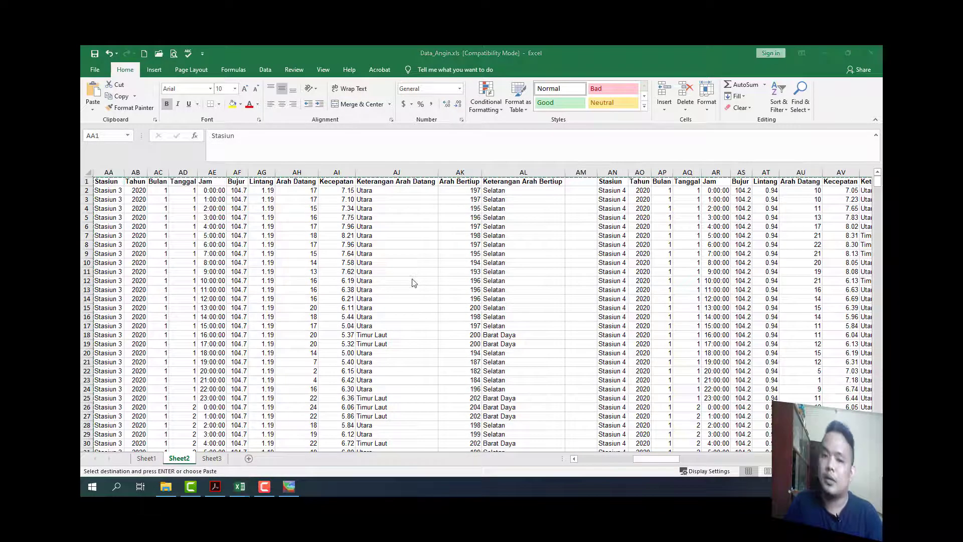
# Paste the copied Stasiun 3 to Stasiun 9 blocks into Sheet2 of DataAngin.xls, starting at AA1
pyautogui.hotkey('alt', 'Tab')
pyautogui.click(622, 183)
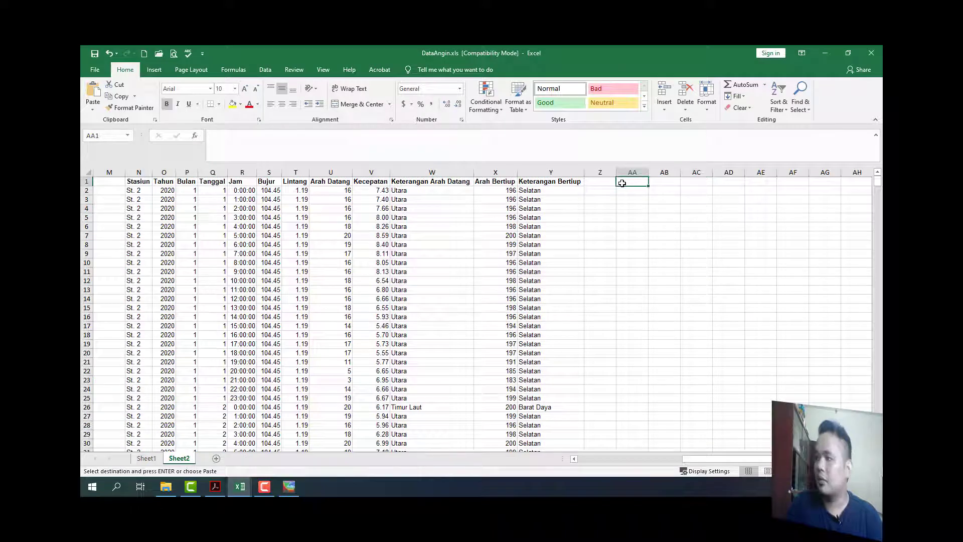
pyautogui.hotkey('ctrl', 'v')
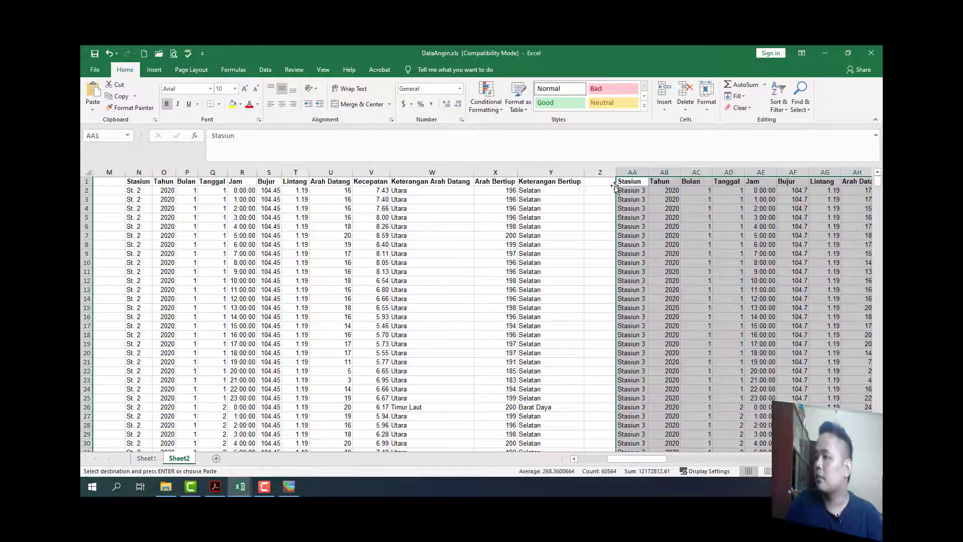
# Switch to Ocean Data View and inspect the coordinates of stations 3 and 4 on the map
pyautogui.click(484, 253)
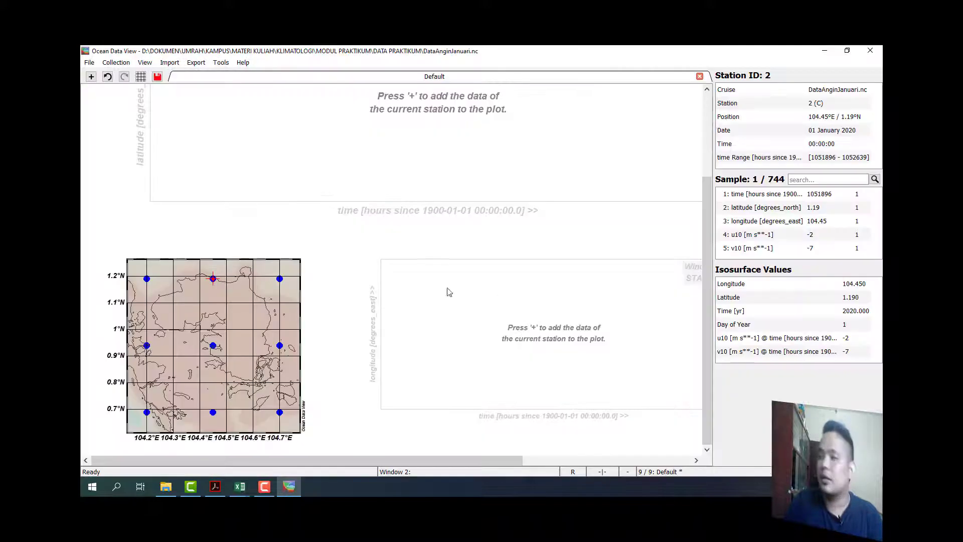
pyautogui.click(280, 279)
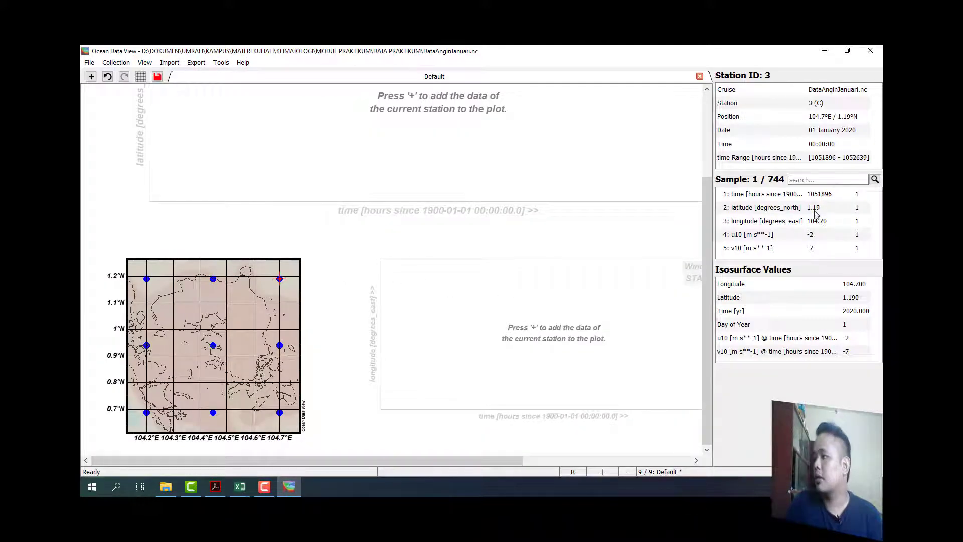
pyautogui.click(147, 345)
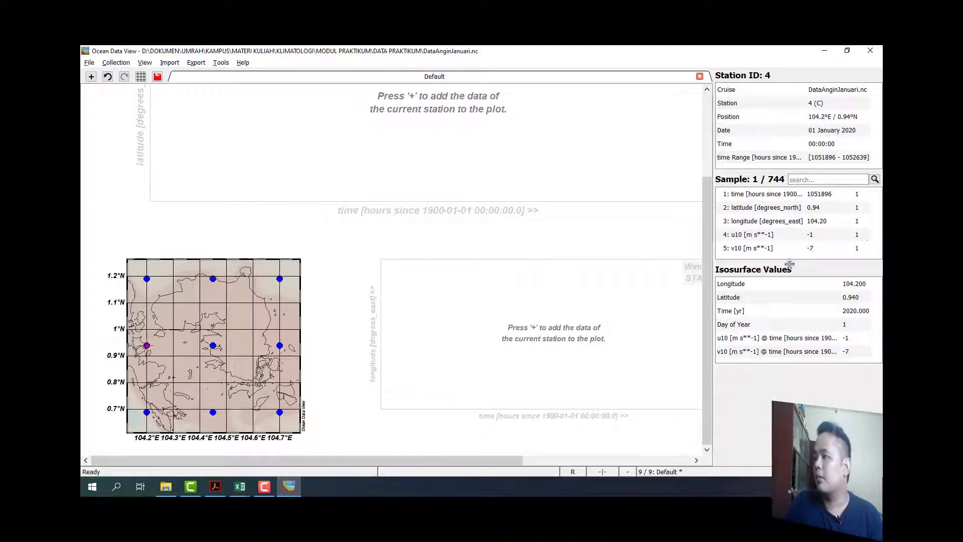
# Switch to DataAngin.xls in Excel and filter Sheet1's Bujur column to show only 104.7
pyautogui.click(240, 486)
pyautogui.click(147, 458)
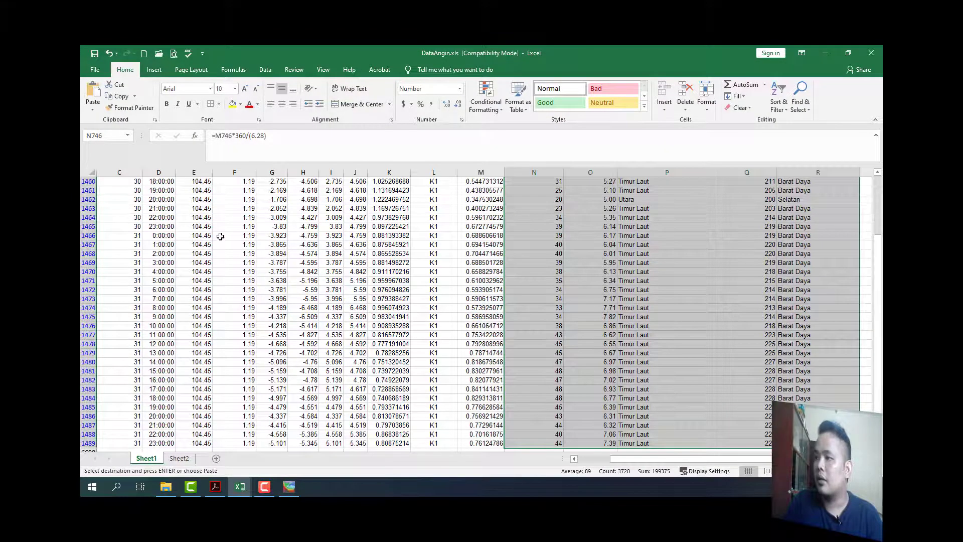
pyautogui.scroll(16, 220, 236)
pyautogui.hotkey('ctrl', 'Up')
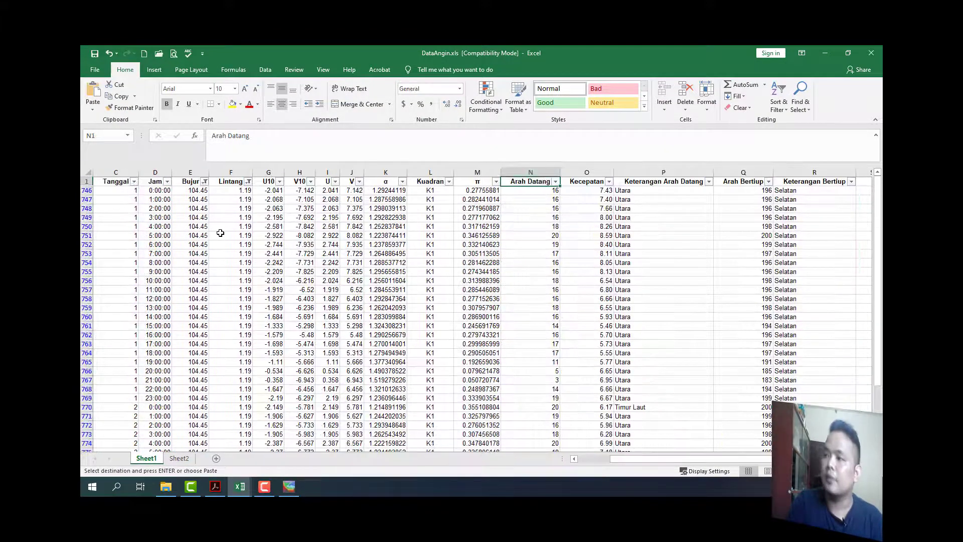
pyautogui.click(204, 181)
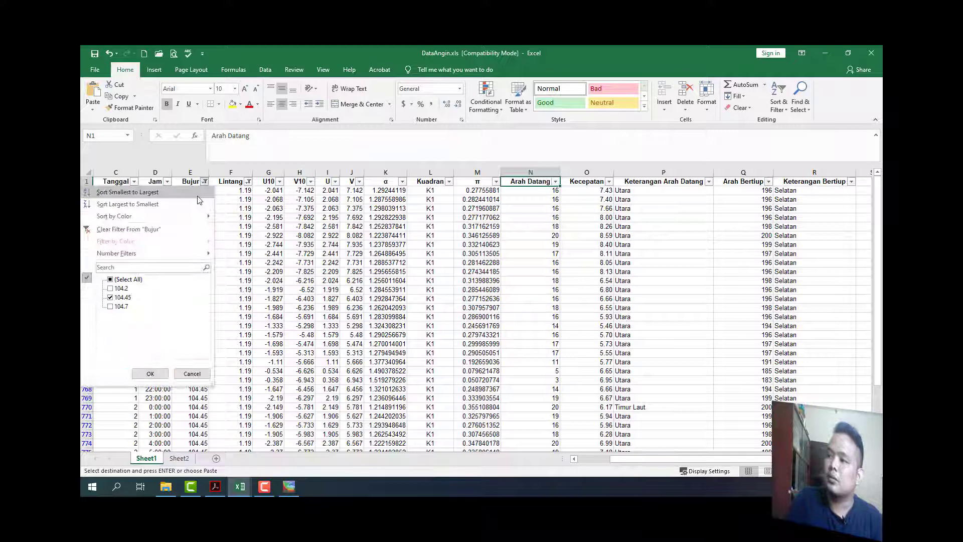
pyautogui.click(122, 297)
pyautogui.click(123, 307)
pyautogui.click(185, 373)
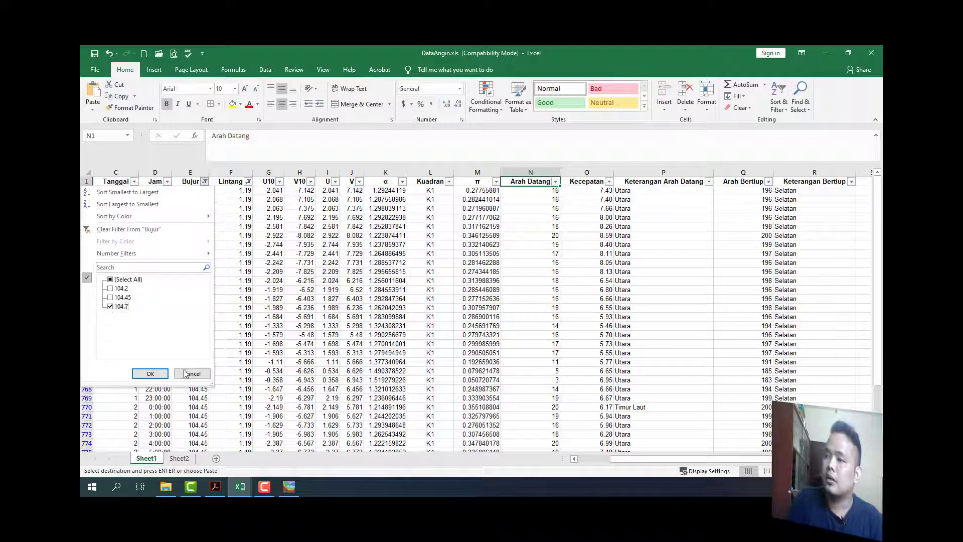
pyautogui.click(150, 373)
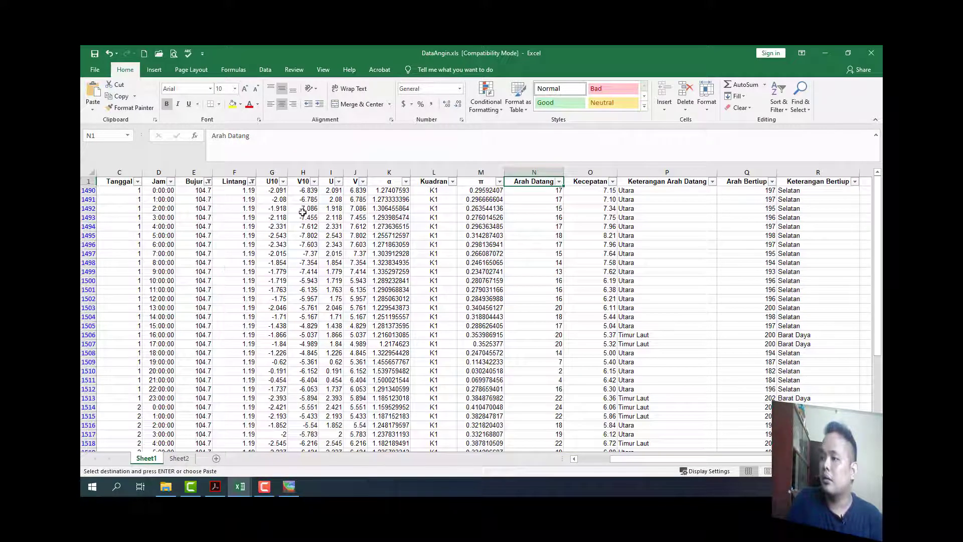
# Compare station 3's position in Ocean Data View with the Bujur and Lintang filters on Sheet1 in Excel
pyautogui.click(289, 487)
pyautogui.click(280, 279)
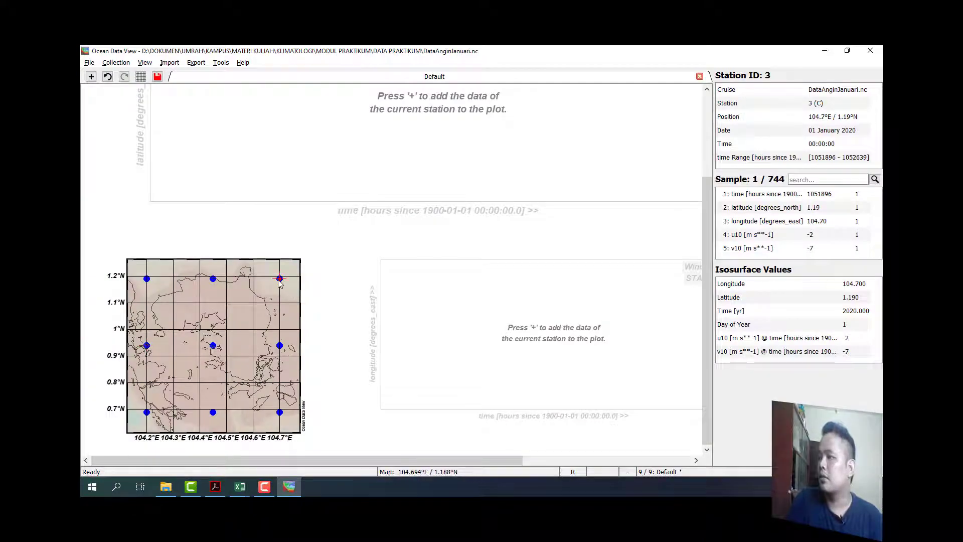
pyautogui.hotkey('alt', 'Tab')
pyautogui.click(253, 182)
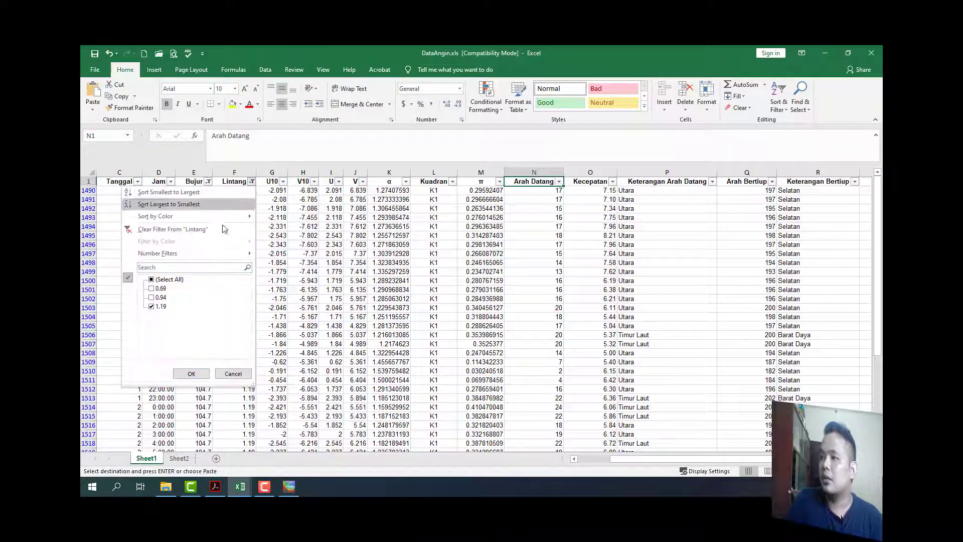
pyautogui.click(216, 375)
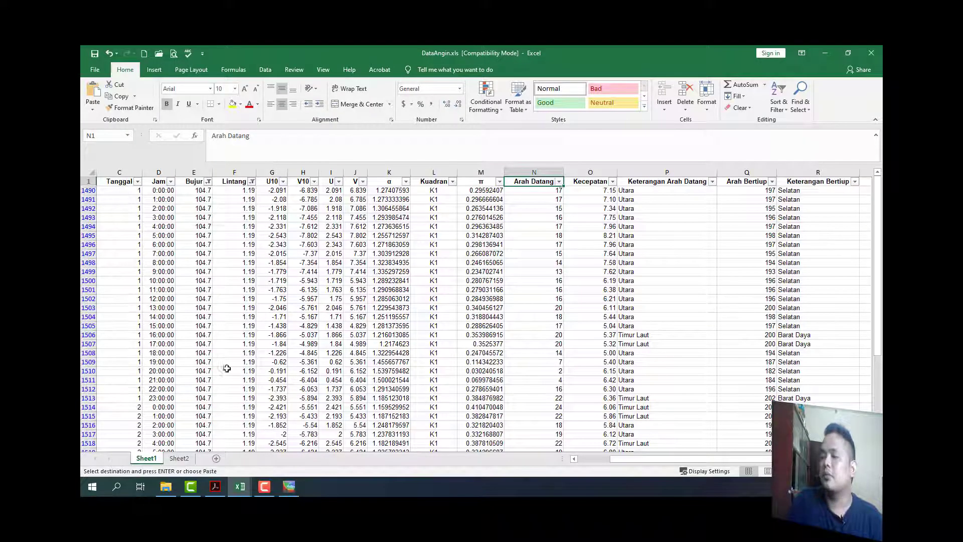
pyautogui.hotkey('alt', 'Tab')
pyautogui.hotkey('alt', 'Tab')
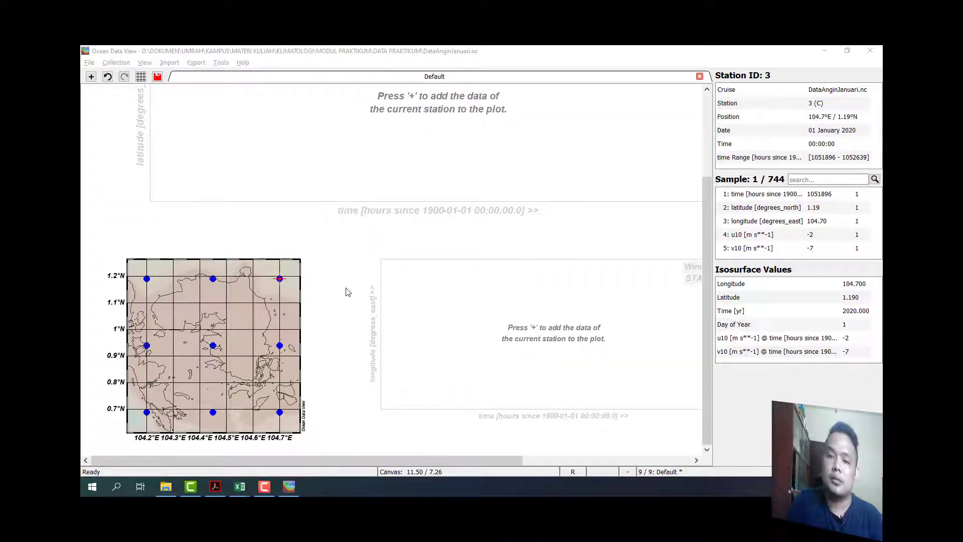
pyautogui.hotkey('alt', 'Tab')
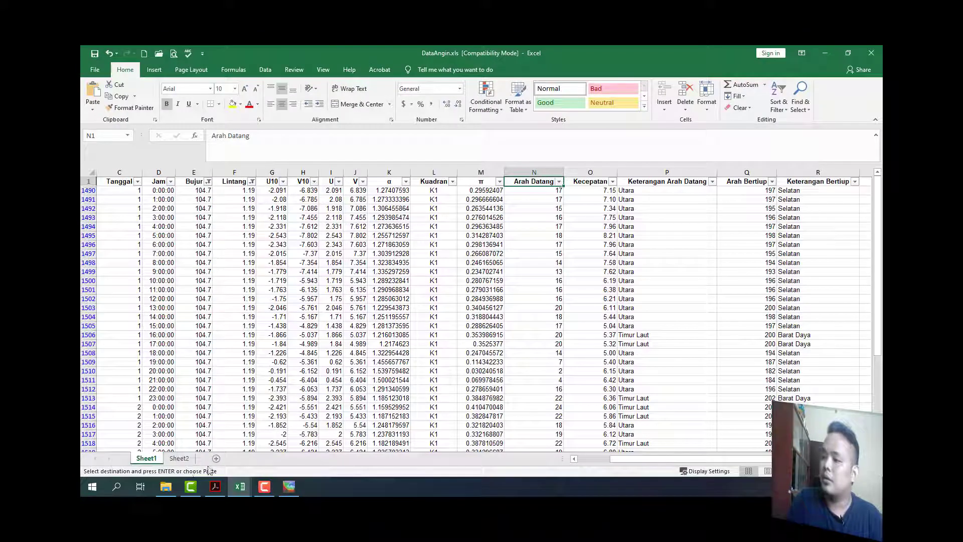
# Clear the active filters on the Sheet1 wind data so that all rows are shown
pyautogui.click(778, 101)
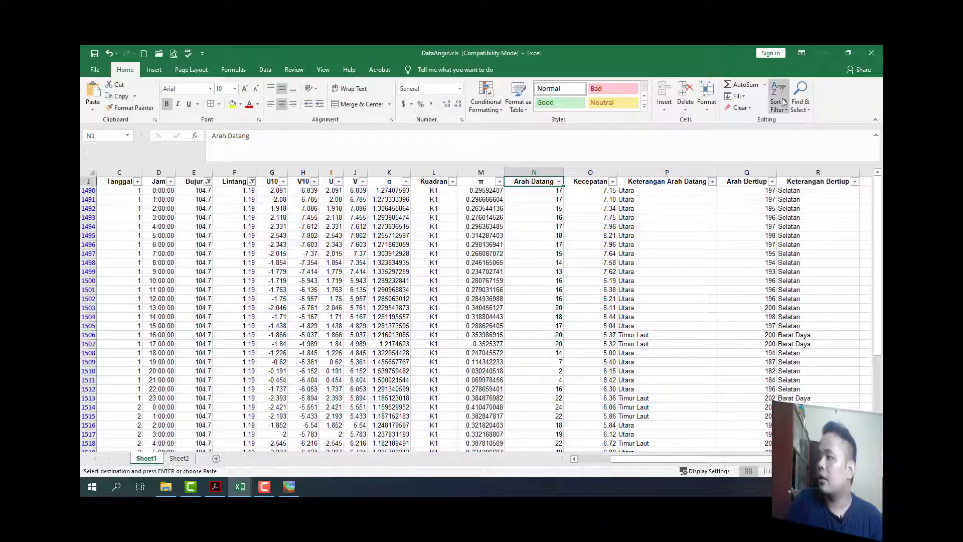
pyautogui.click(785, 167)
pyautogui.click(432, 283)
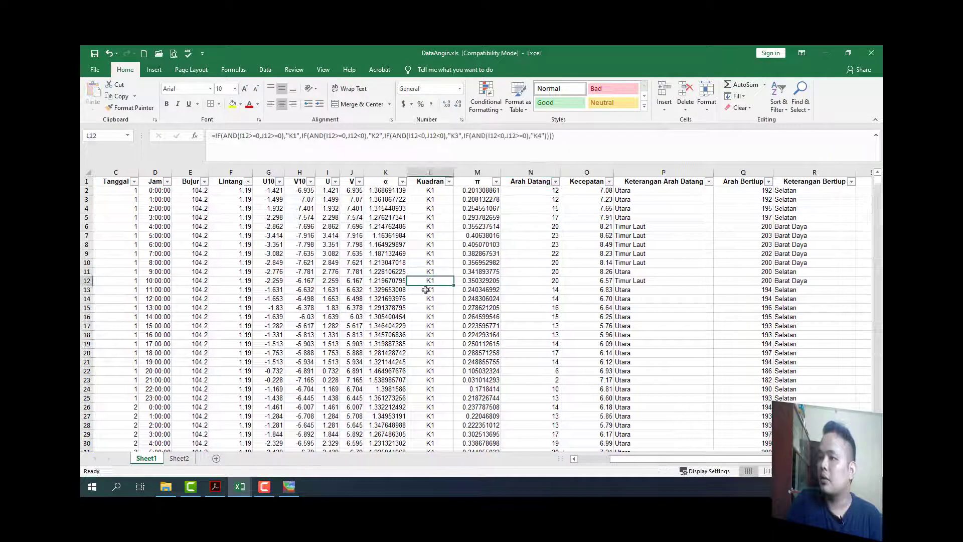
# Examine the station blocks laid out side by side on Sheet2, from Stasiun 9 back to St. 1
pyautogui.click(179, 458)
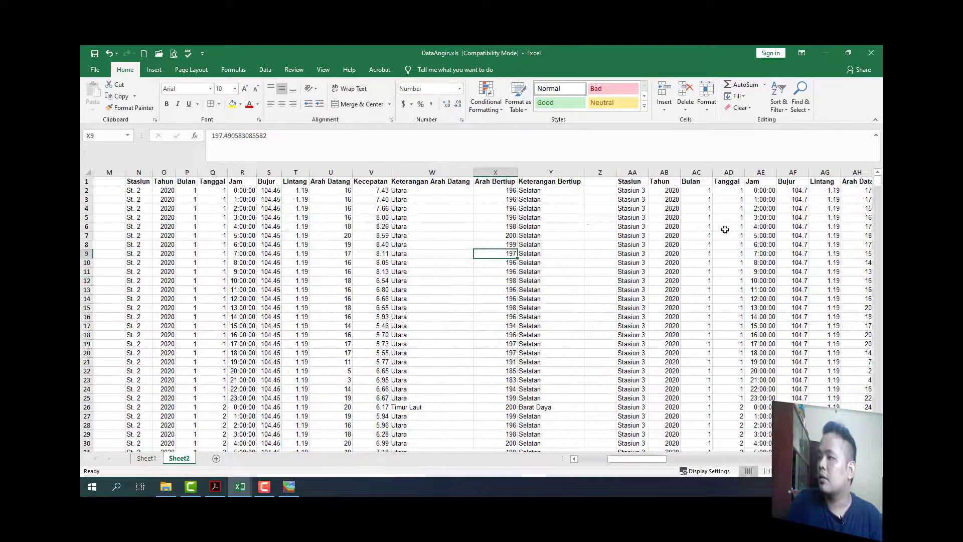
pyautogui.click(640, 192)
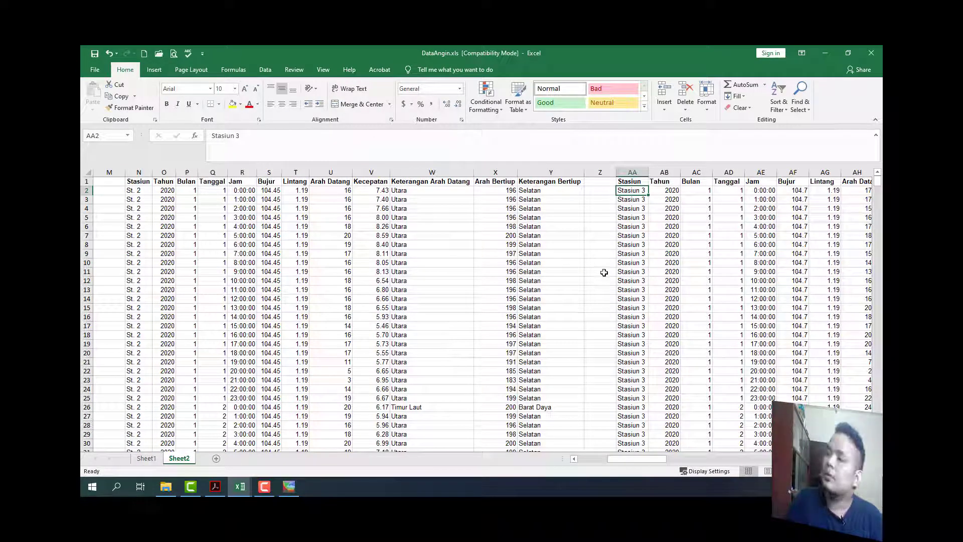
pyautogui.click(594, 207)
pyautogui.click(574, 263)
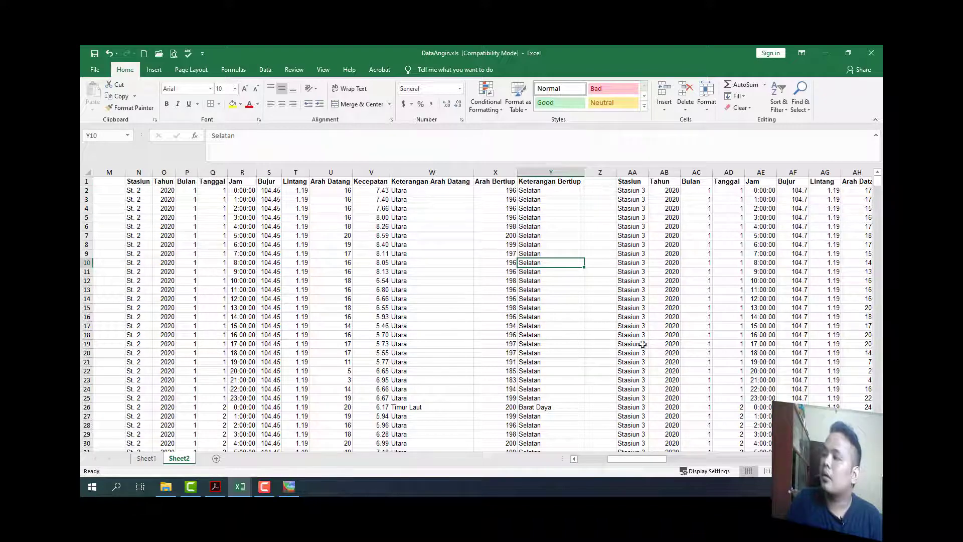
pyautogui.moveTo(616, 463); pyautogui.dragTo(802, 457)
pyautogui.click(504, 211)
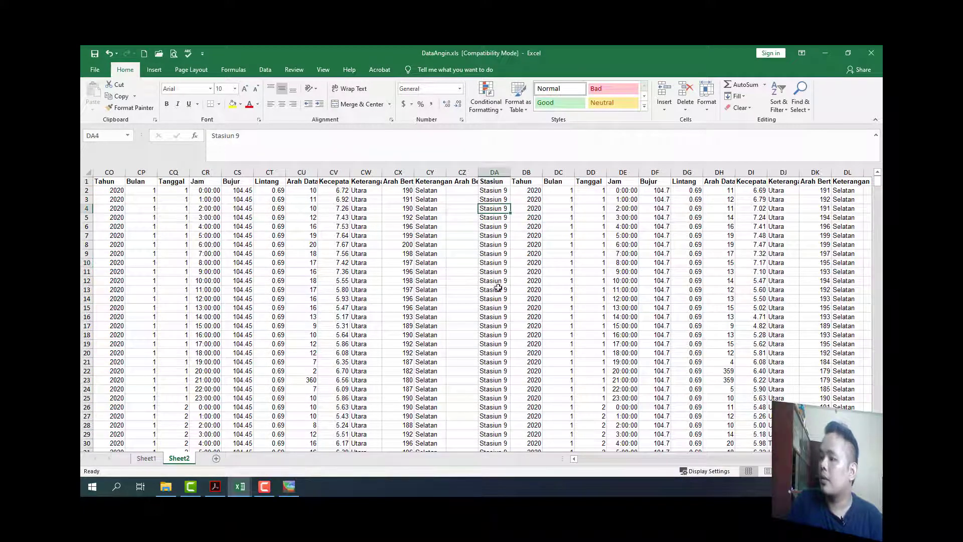
pyautogui.scroll(-9, 511, 353)
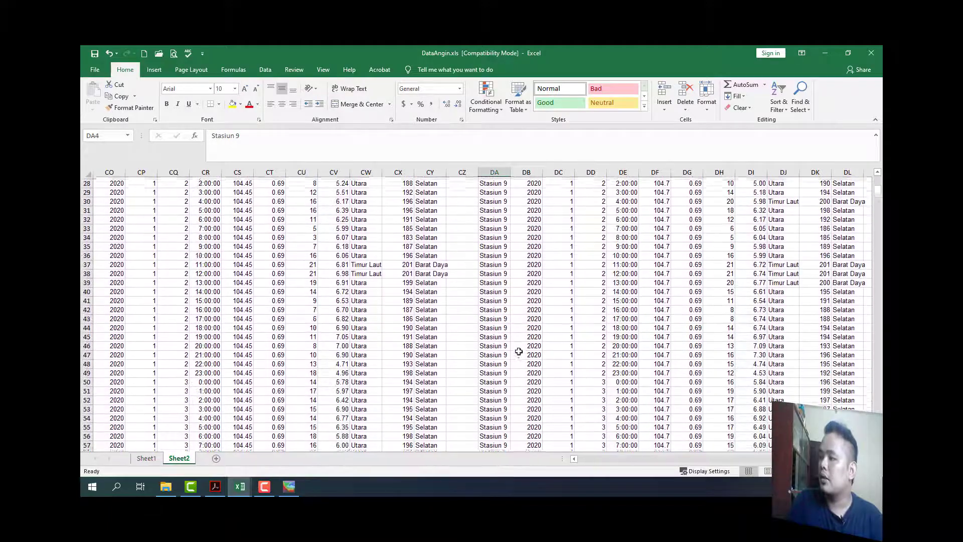
pyautogui.scroll(9, 519, 351)
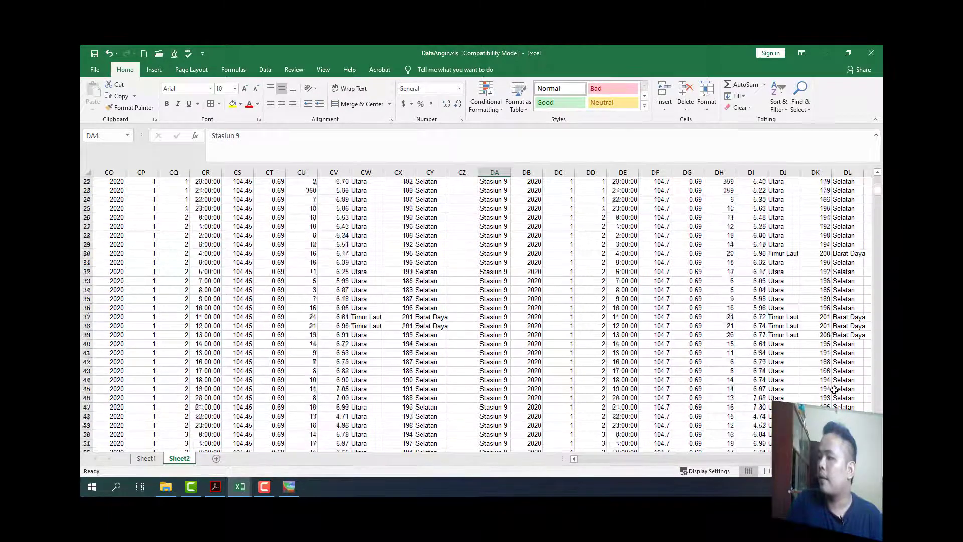
pyautogui.moveTo(699, 460); pyautogui.dragTo(570, 472)
pyautogui.moveTo(636, 459); pyautogui.dragTo(724, 462)
pyautogui.moveTo(752, 458); pyautogui.dragTo(420, 470)
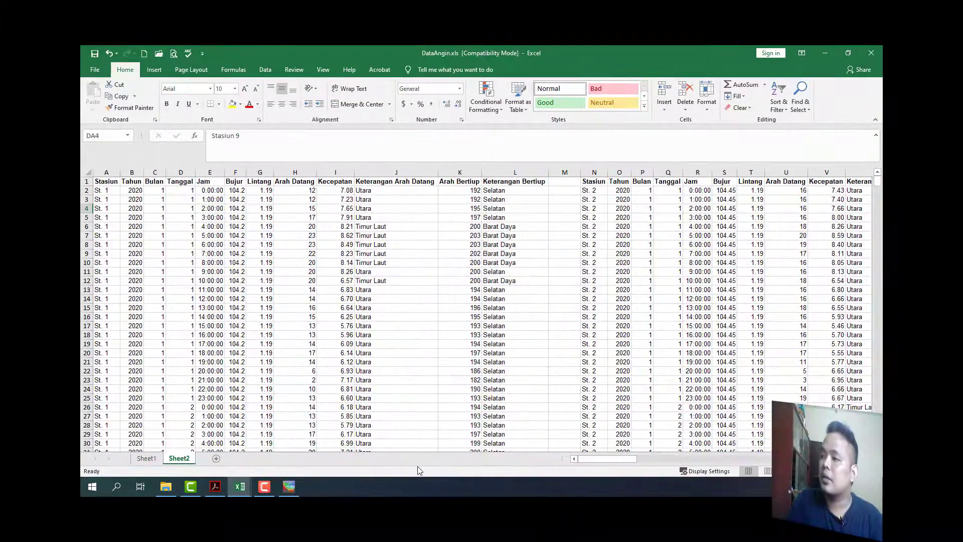
# Check how far down the St. 1 data extends on Sheet2, and return to cell A1
pyautogui.click(131, 270)
pyautogui.press('Left')
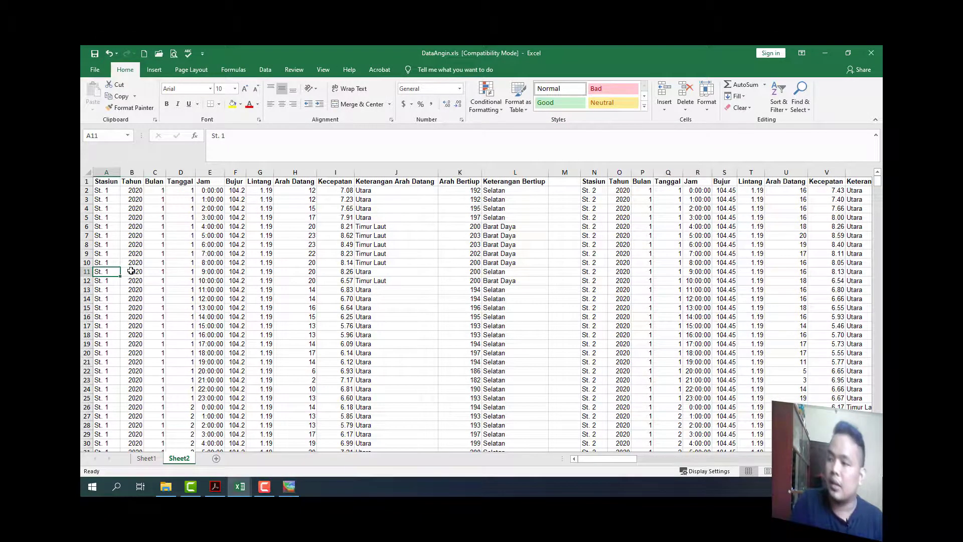
pyautogui.hotkey('ctrl', 'Down')
pyautogui.press('Down')
pyautogui.press('Down')
pyautogui.press('Down')
pyautogui.press('Down')
pyautogui.press('Down')
pyautogui.press('Down')
pyautogui.press('Down')
pyautogui.press('Down')
pyautogui.press('Down')
pyautogui.press('Down')
pyautogui.press('Down')
pyautogui.press('Down')
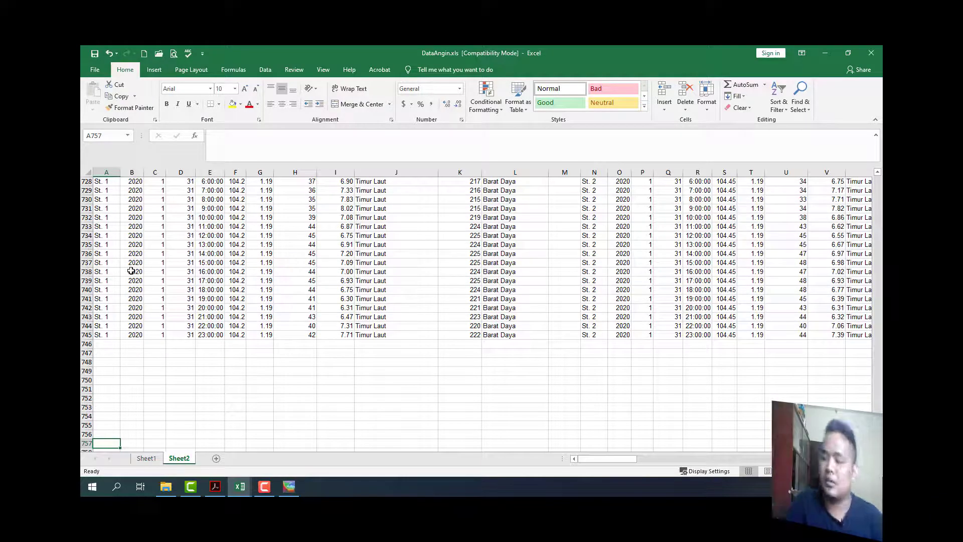
pyautogui.hotkey('ctrl', 'Home')
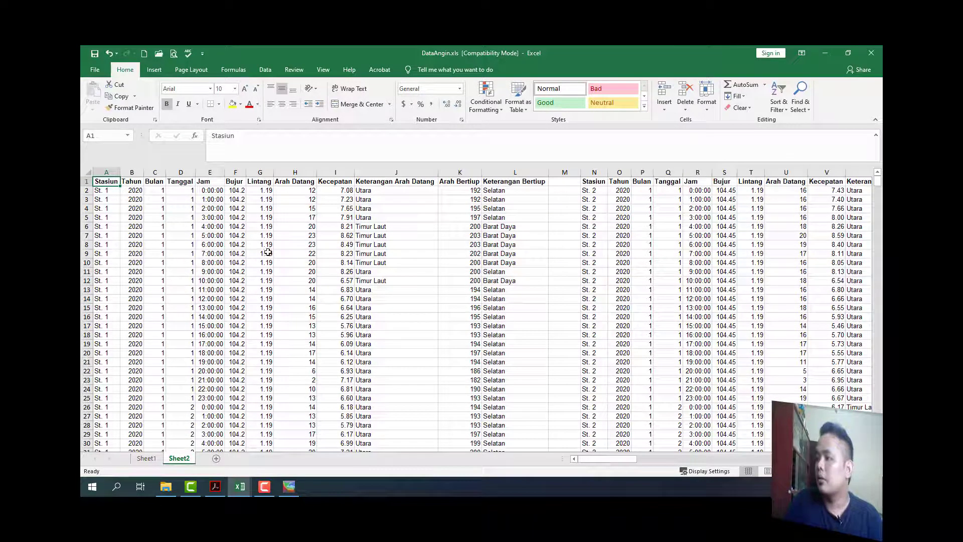
# Replace every "Stasiun 3" on Sheet2 with "St. 3" and check the Stasiun column of that block
pyautogui.hotkey('ctrl', 'f')
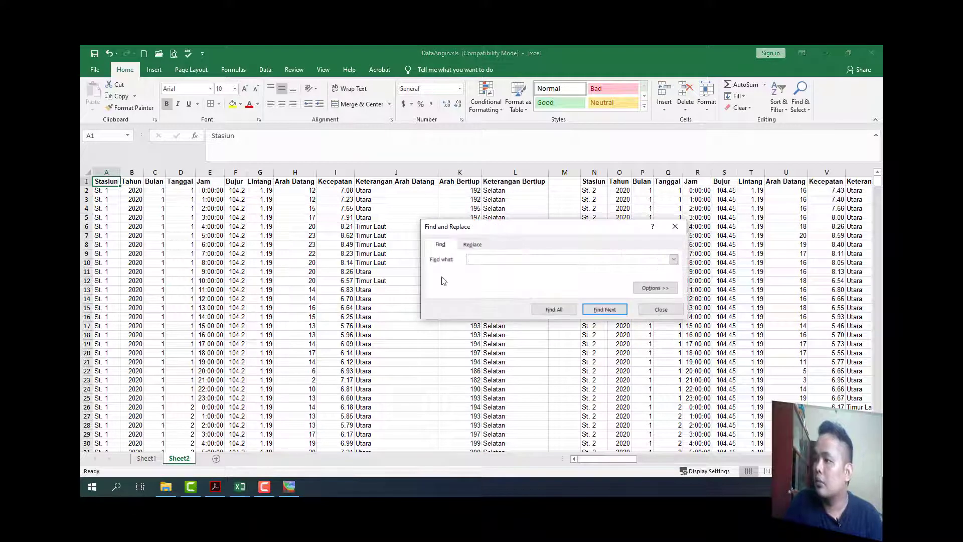
pyautogui.click(471, 245)
pyautogui.write('. 3')
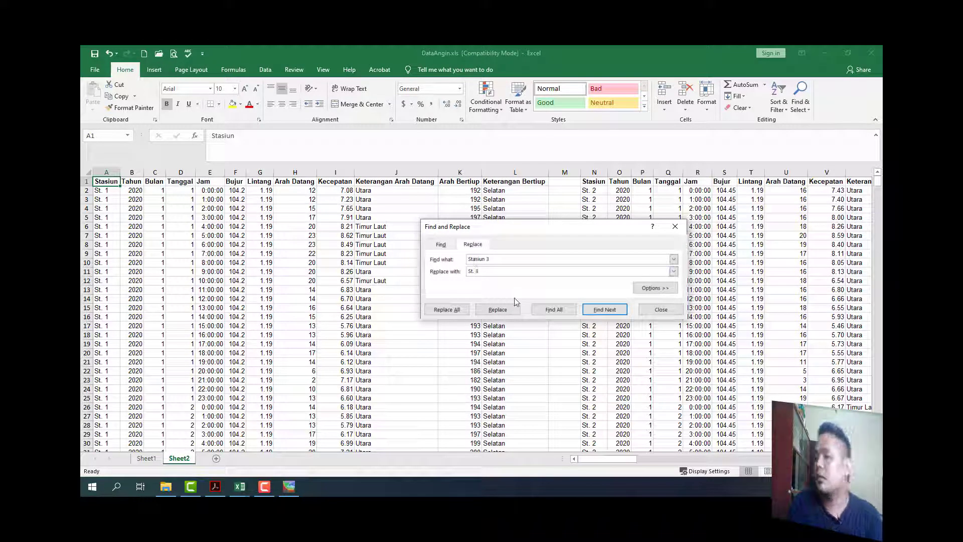
pyautogui.click(454, 310)
pyautogui.click(522, 297)
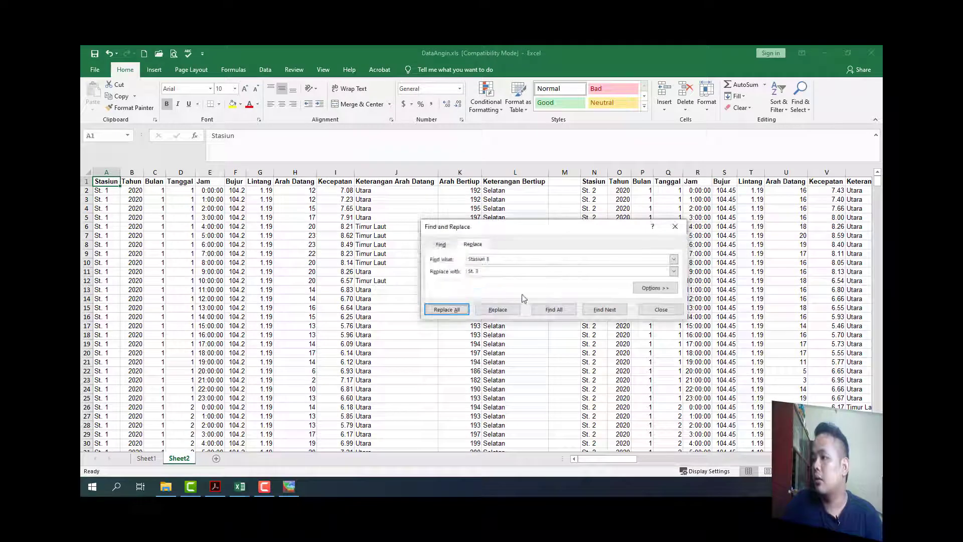
pyautogui.click(662, 311)
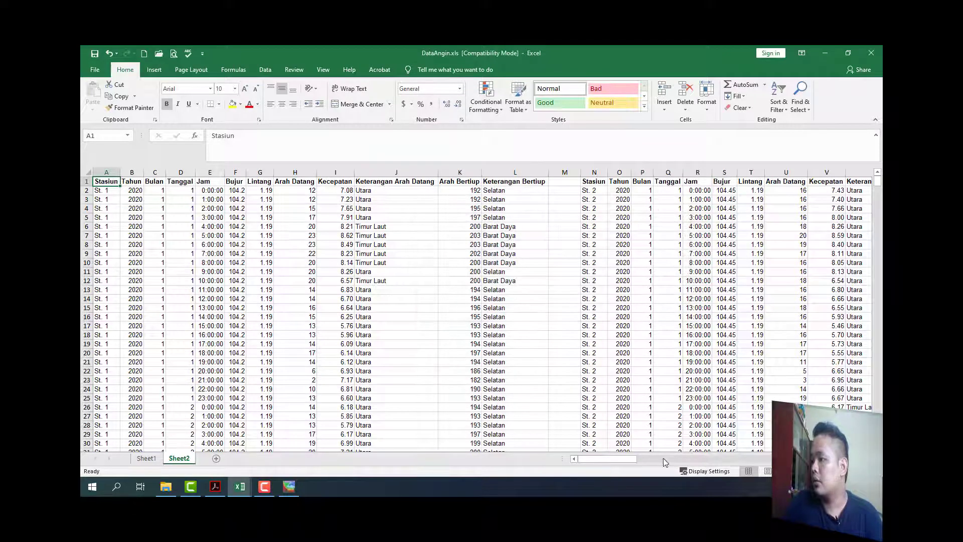
pyautogui.moveTo(623, 459); pyautogui.dragTo(660, 462)
pyautogui.click(575, 209)
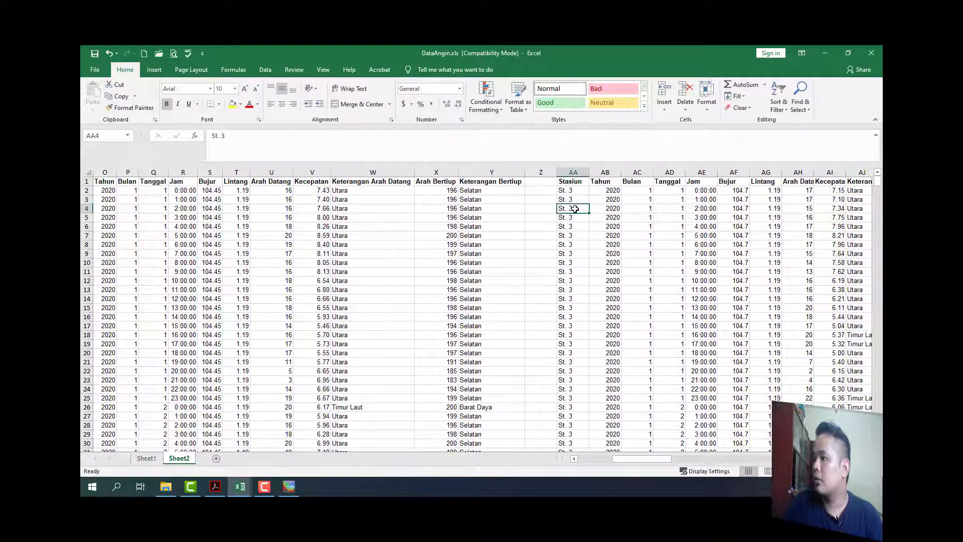
# Try to move the Stasiun 4 through Stasiun 9 blocks one column further right, starting at AO1
pyautogui.moveTo(621, 460); pyautogui.dragTo(677, 459)
pyautogui.click(276, 172)
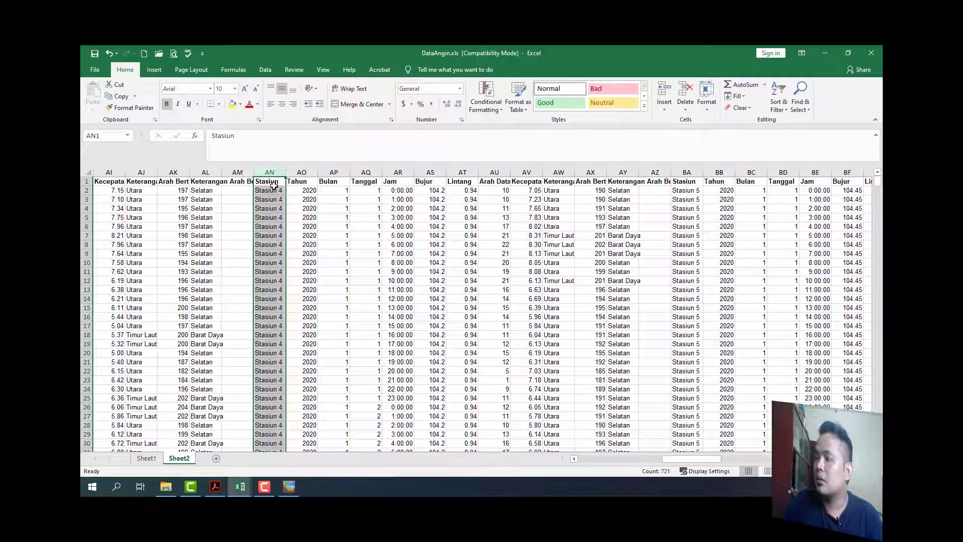
pyautogui.click(270, 185)
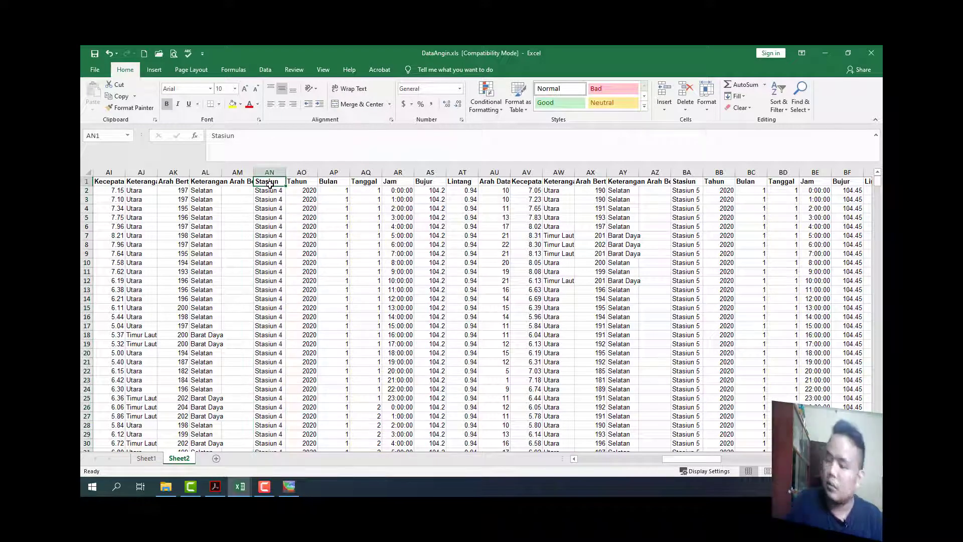
pyautogui.hotkey('ctrl', 'shift', 'Down')
pyautogui.hotkey('ctrl', 'shift', 'Right')
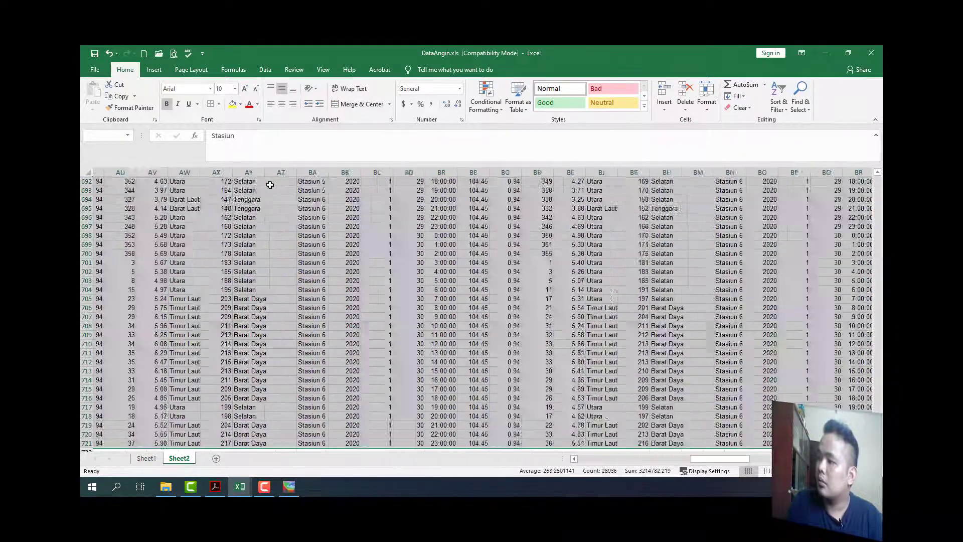
pyautogui.hotkey('ctrl', 'shift', 'Right')
pyautogui.hotkey('ctrl', 'shift', 'Right')
pyautogui.hotkey('ctrl', 'shift', 'Right')
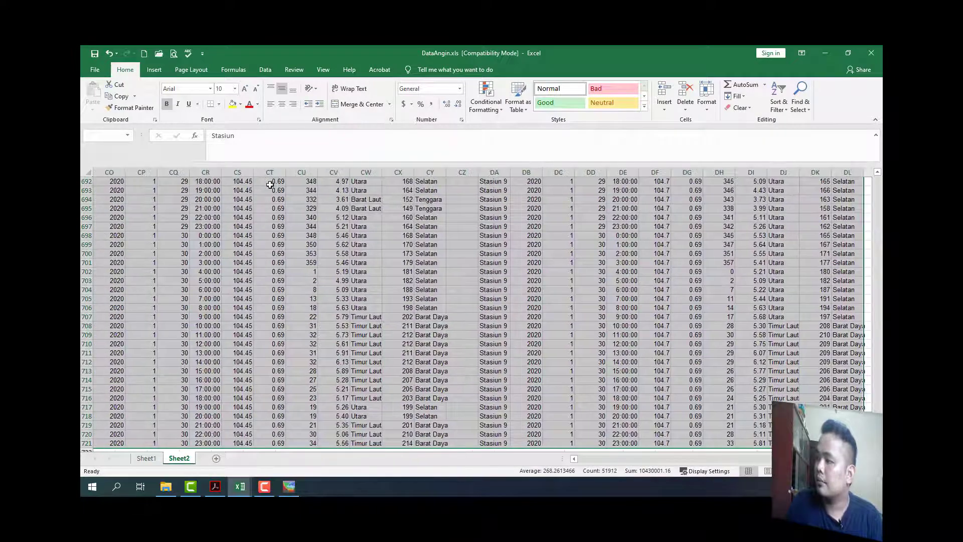
pyautogui.hotkey('ctrl', 'c')
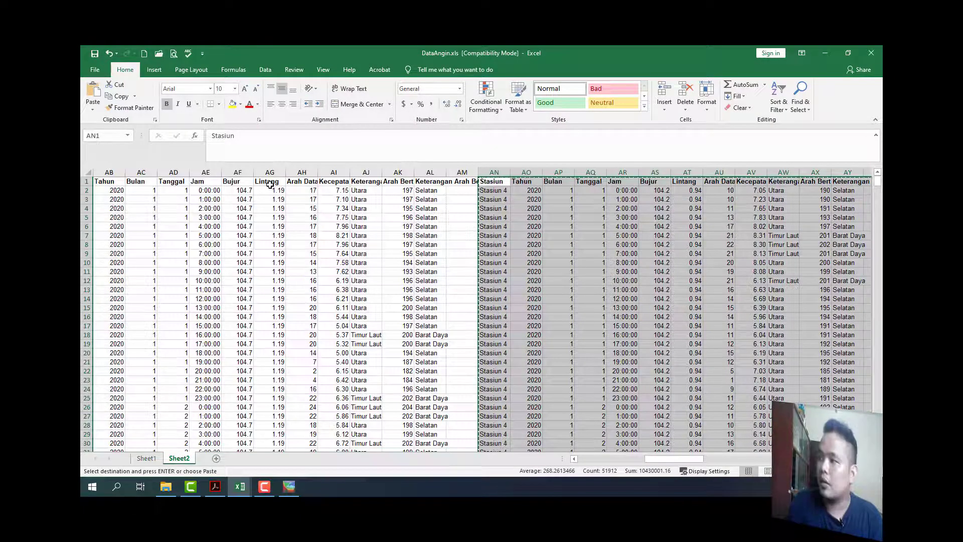
pyautogui.press('Right')
pyautogui.press('Return')
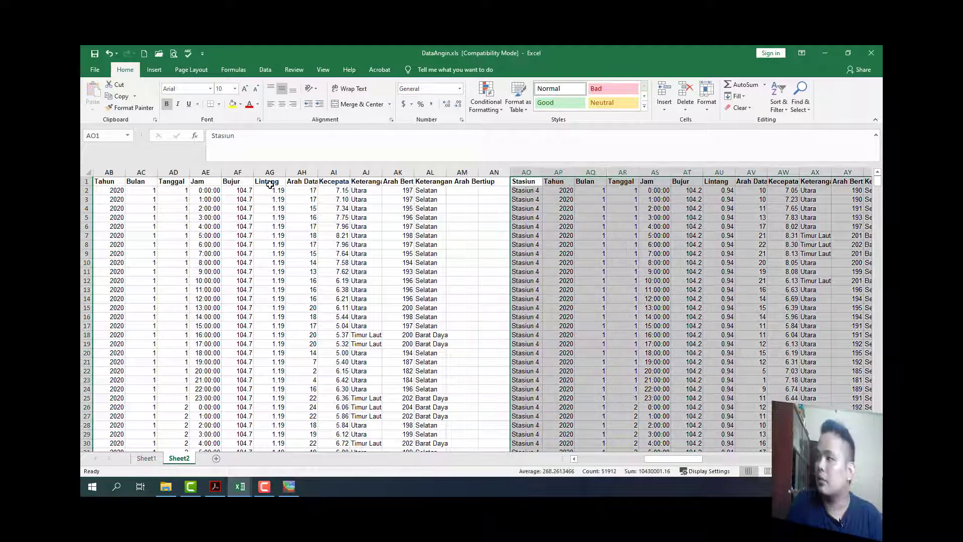
# Try to move the Stasiun 5 through Stasiun 9 blocks one column further right, starting at BC1
pyautogui.press('Right')
pyautogui.press('Right')
pyautogui.press('Right')
pyautogui.press('Right')
pyautogui.press('Right')
pyautogui.press('Right')
pyautogui.press('Right')
pyautogui.press('Right')
pyautogui.press('Right')
pyautogui.press('Right')
pyautogui.press('Right')
pyautogui.press('Right')
pyautogui.press('Right')
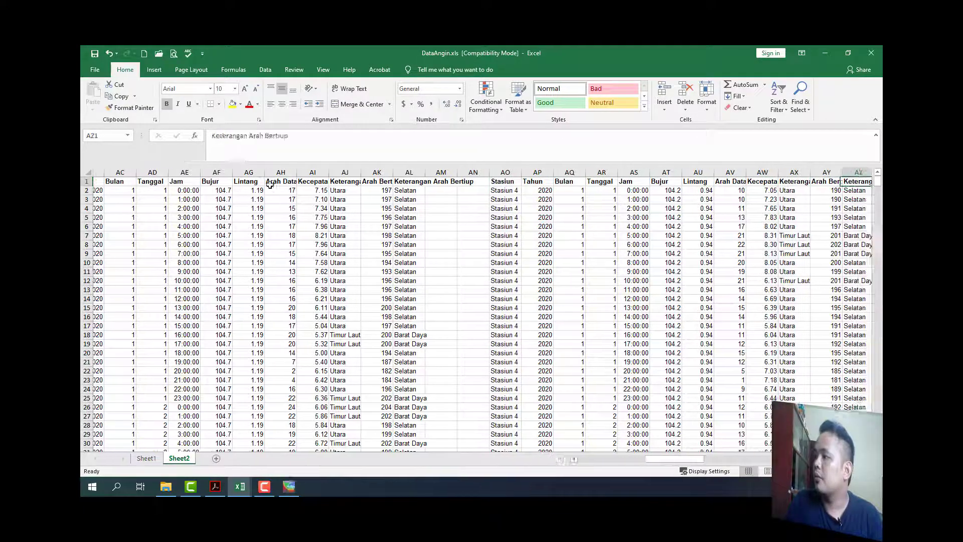
pyautogui.hotkey('ctrl', 'shift', 'End')
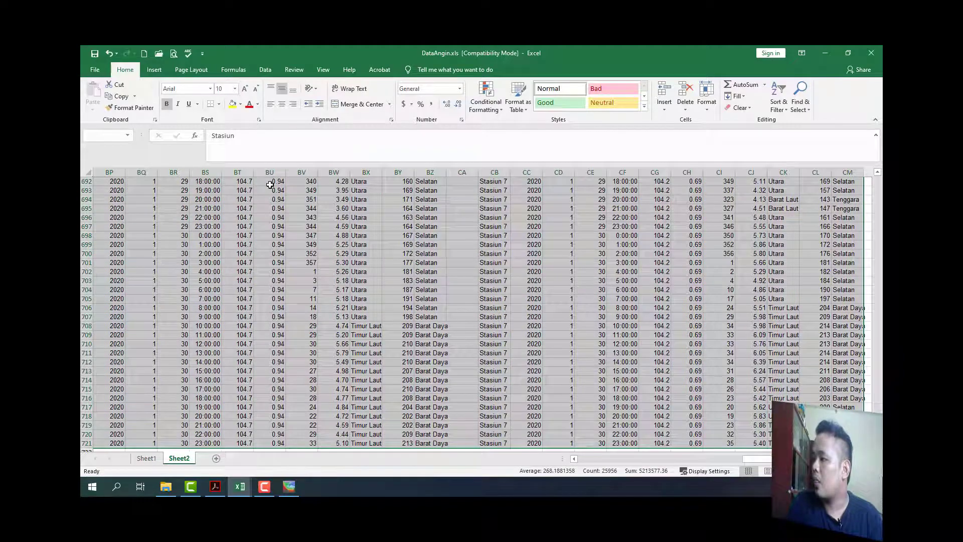
pyautogui.hotkey('shift', 'Right')
pyautogui.hotkey('shift', 'Right')
pyautogui.hotkey('shift', 'Right')
pyautogui.hotkey('shift', 'Right')
pyautogui.hotkey('shift', 'Right')
pyautogui.hotkey('shift', 'Right')
pyautogui.hotkey('shift', 'Right')
pyautogui.hotkey('shift', 'Right')
pyautogui.hotkey('shift', 'Right')
pyautogui.hotkey('shift', 'Right')
pyautogui.hotkey('shift', 'Right')
pyautogui.hotkey('shift', 'Right')
pyautogui.hotkey('shift', 'Right')
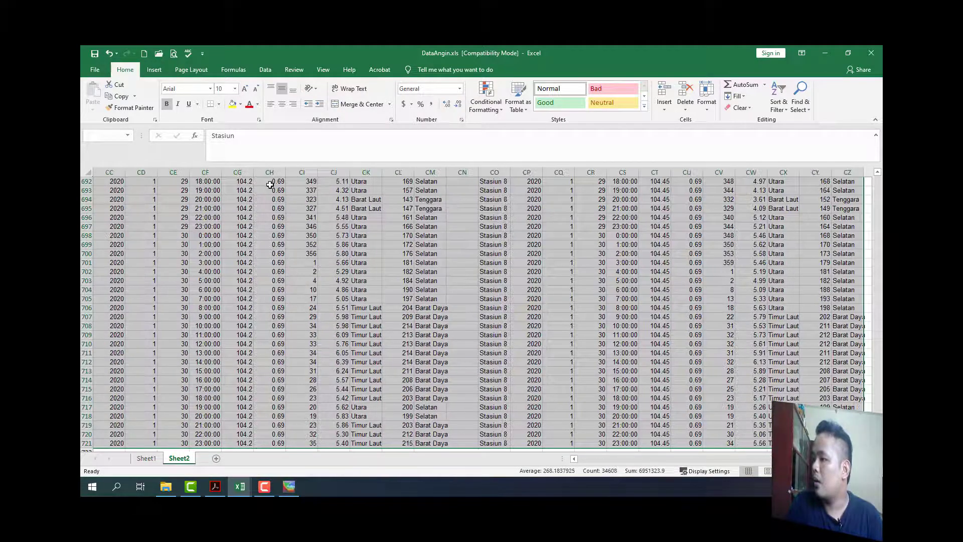
pyautogui.hotkey('shift', 'Right')
pyautogui.hotkey('shift', 'Right')
pyautogui.hotkey('shift', 'Right')
pyautogui.hotkey('shift', 'Right')
pyautogui.hotkey('shift', 'Right')
pyautogui.hotkey('shift', 'Right')
pyautogui.hotkey('shift', 'Right')
pyautogui.hotkey('shift', 'Right')
pyautogui.hotkey('shift', 'Right')
pyautogui.hotkey('shift', 'Right')
pyautogui.hotkey('shift', 'Right')
pyautogui.hotkey('shift', 'Right')
pyautogui.hotkey('shift', 'Right')
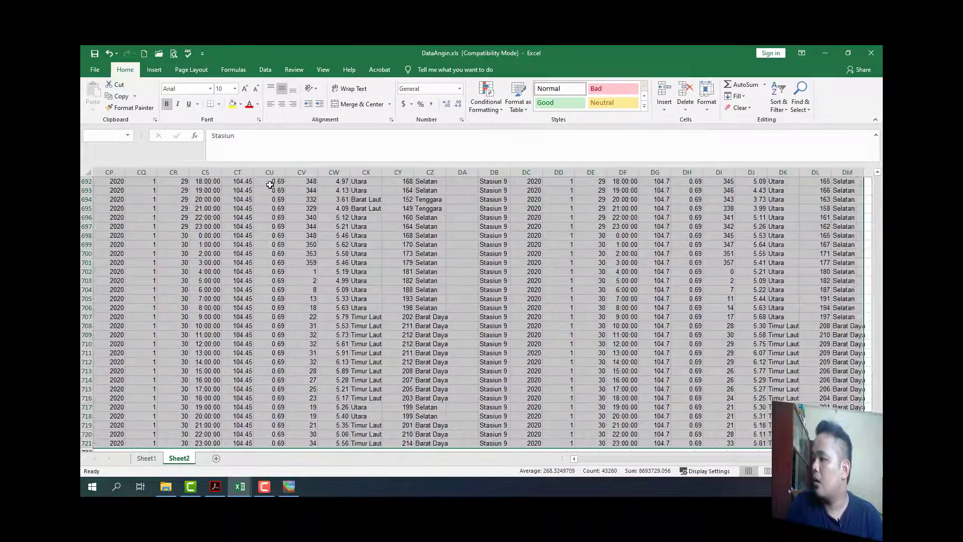
pyautogui.hotkey('ctrl', 'c')
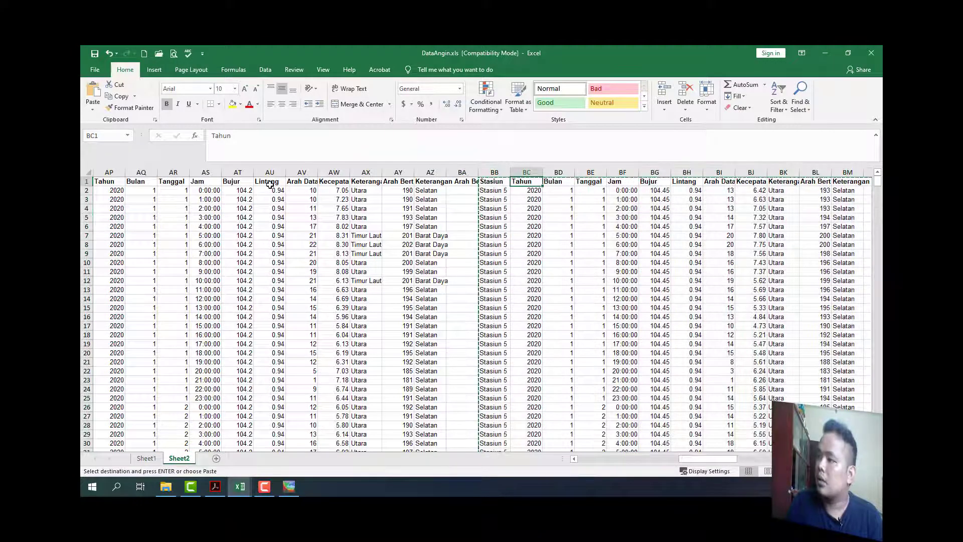
pyautogui.press('Right')
pyautogui.press('Return')
pyautogui.press('Right')
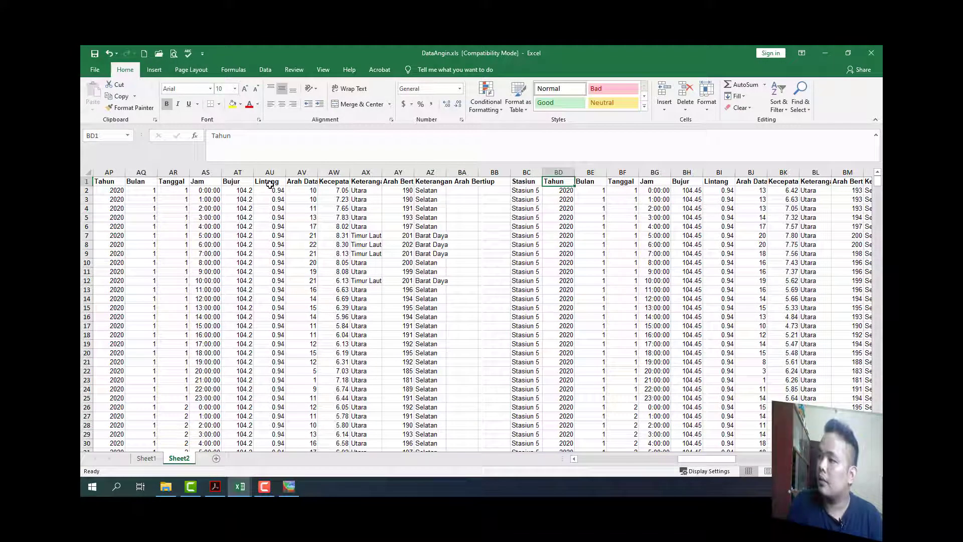
# Undo both moves of the station blocks on Sheet2
pyautogui.press('Left')
pyautogui.press('Left')
pyautogui.press('Left')
pyautogui.press('Left')
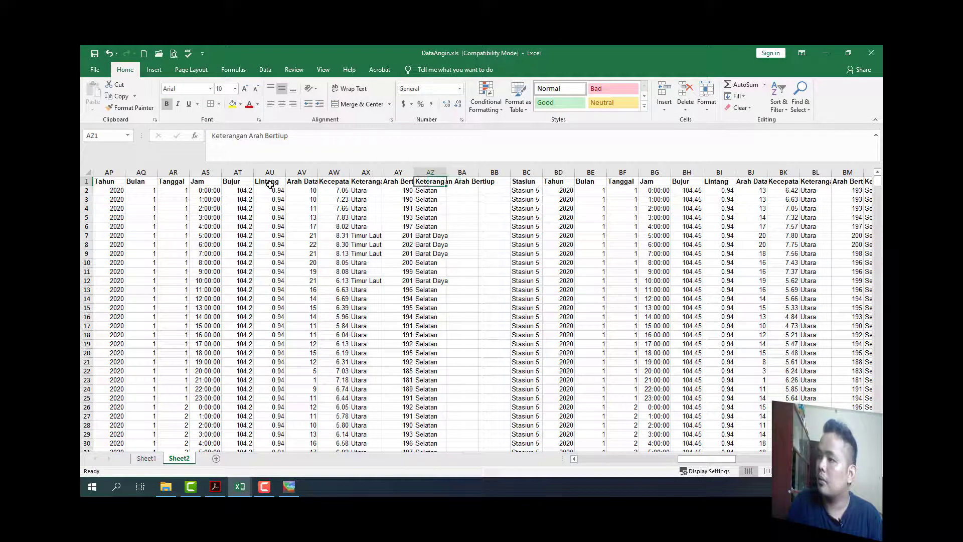
pyautogui.hotkey('ctrl', 'z')
pyautogui.hotkey('ctrl', 'z')
pyautogui.hotkey('ctrl', 'z')
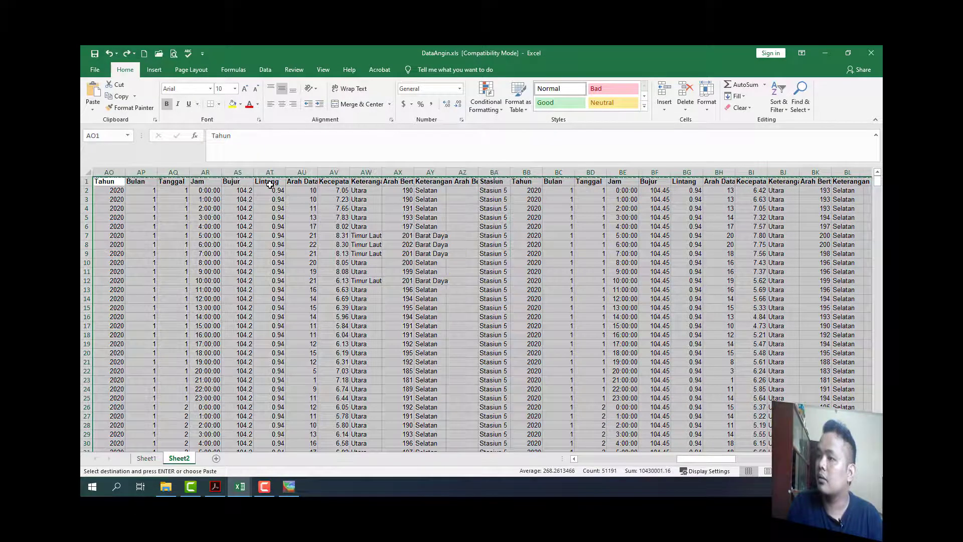
# Examine the St. 3 block's header row up to its Keterangan Arah Bertiup column and the gap before Stasiun 4
pyautogui.press('Left')
pyautogui.press('Left')
pyautogui.press('Left')
pyautogui.press('Left')
pyautogui.press('Left')
pyautogui.press('Left')
pyautogui.press('Left')
pyautogui.press('Left')
pyautogui.press('Left')
pyautogui.press('Left')
pyautogui.press('Left')
pyautogui.press('Left')
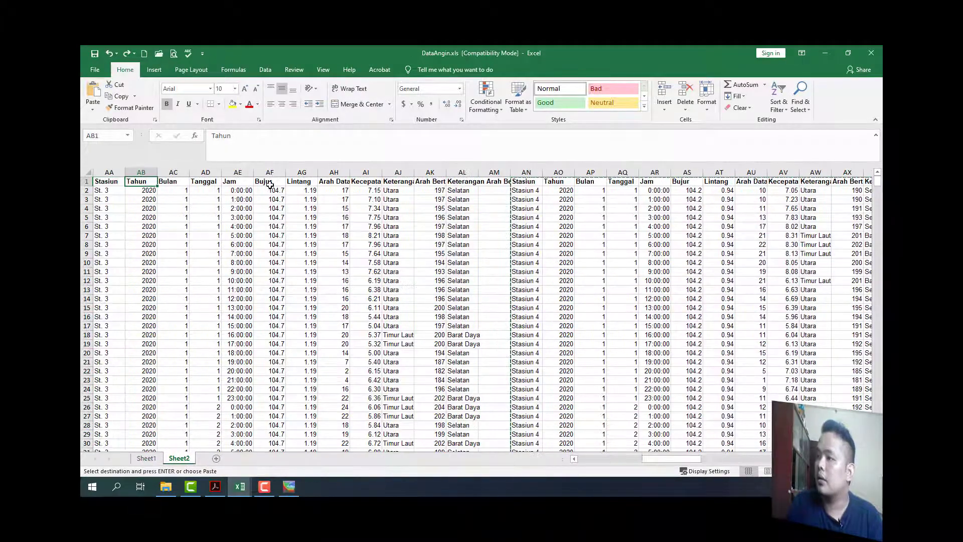
pyautogui.press('Right')
pyautogui.press('Right')
pyautogui.press('Right')
pyautogui.press('Right')
pyautogui.press('Right')
pyautogui.press('Right')
pyautogui.press('Right')
pyautogui.press('Right')
pyautogui.press('Right')
pyautogui.press('Right')
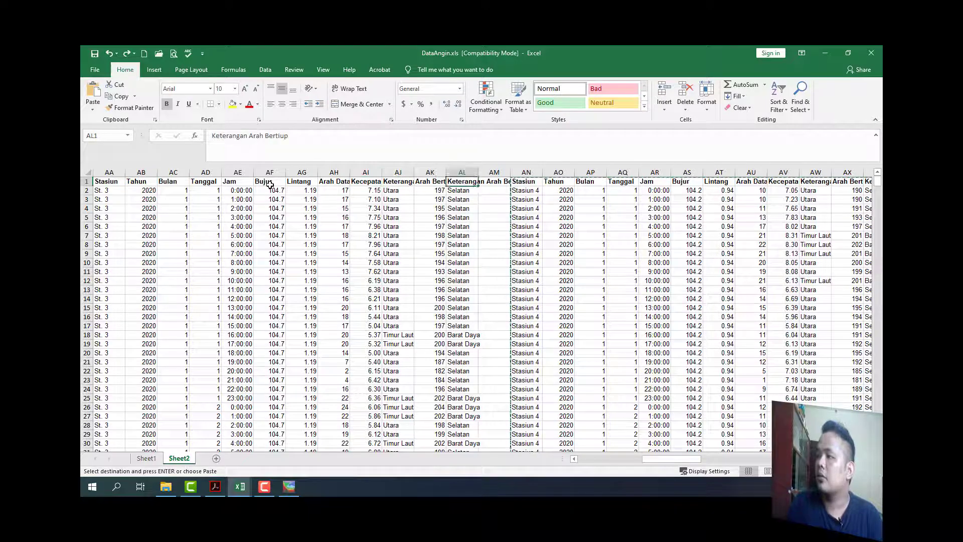
# AutoFit the width of all columns on Sheet2 to their contents
pyautogui.click(88, 172)
pyautogui.click(707, 100)
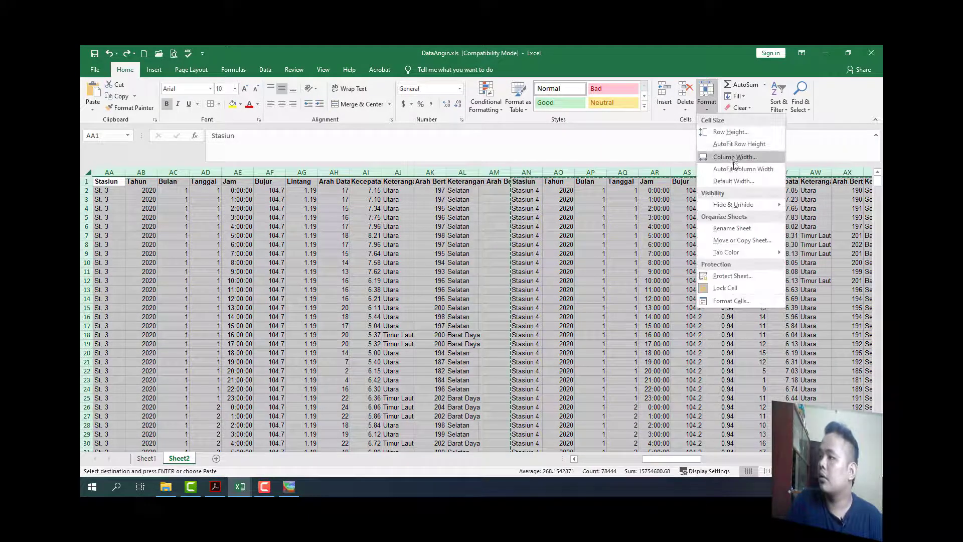
pyautogui.click(736, 168)
pyautogui.click(641, 262)
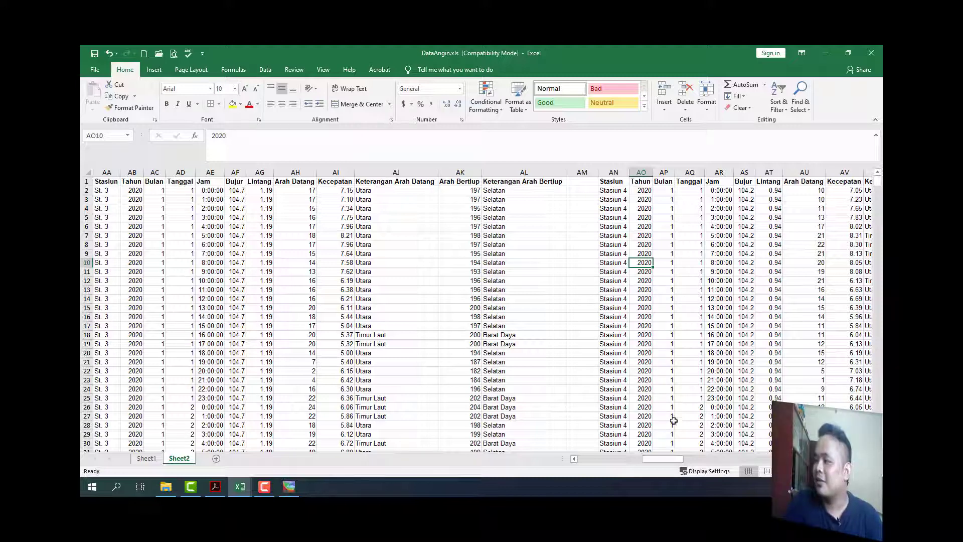
# Replace all occurrences of "Stasiun 4" with "St. 4" on Sheet2
pyautogui.moveTo(661, 458); pyautogui.dragTo(675, 459)
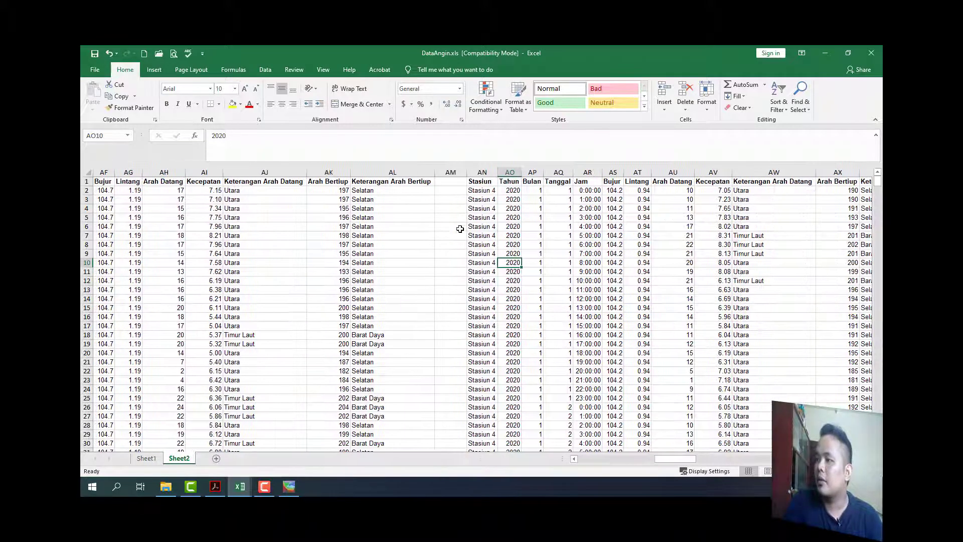
pyautogui.click(447, 216)
pyautogui.hotkey('ctrl', 'h')
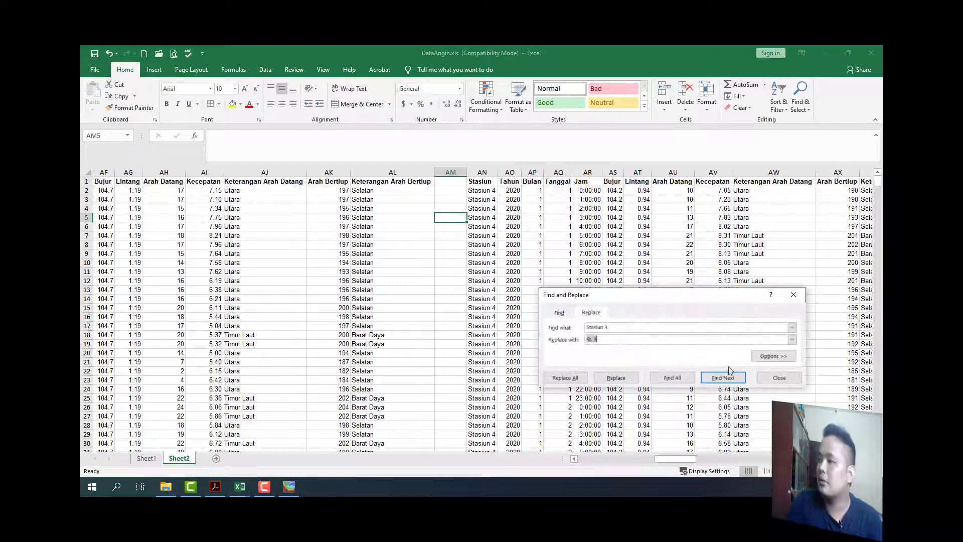
pyautogui.click(637, 326)
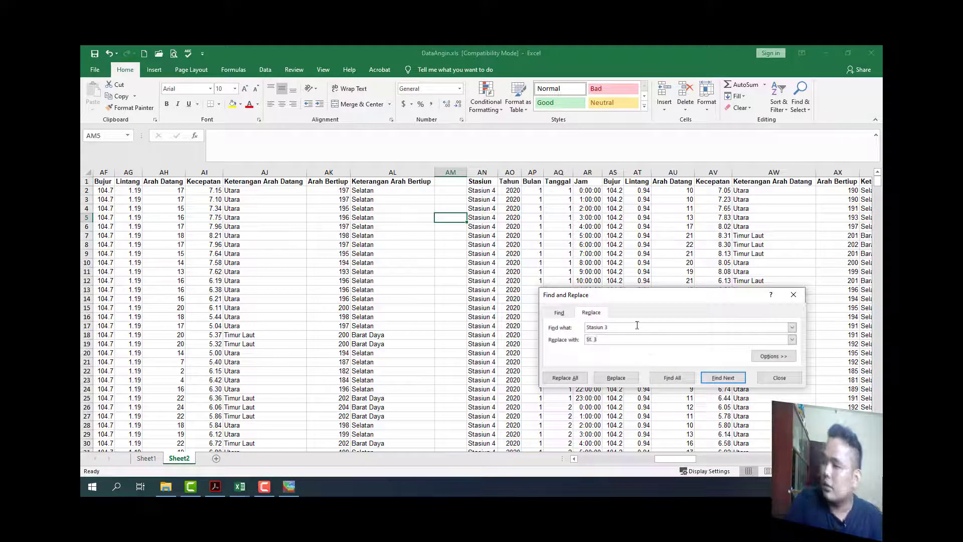
pyautogui.write('4')
pyautogui.hotkey('alt', 'Down')
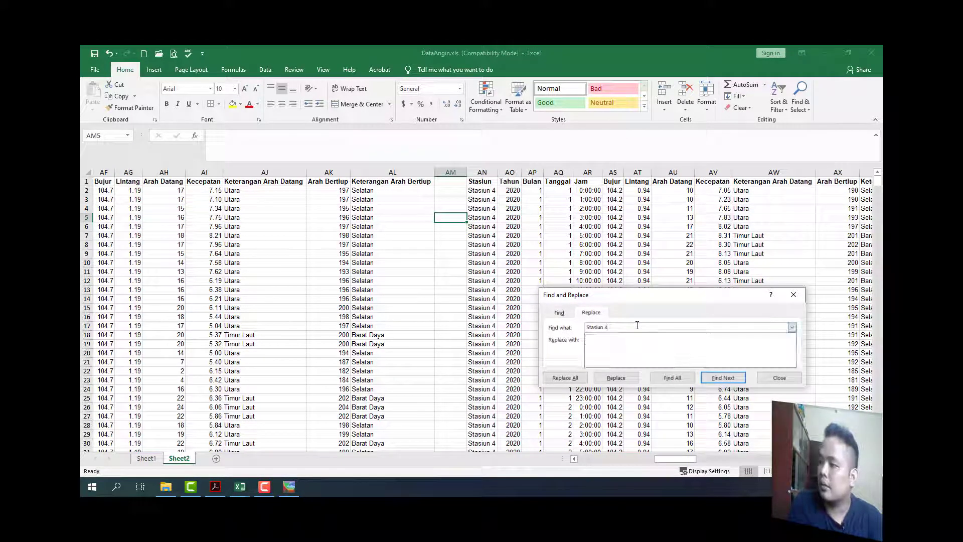
pyautogui.press('Tab')
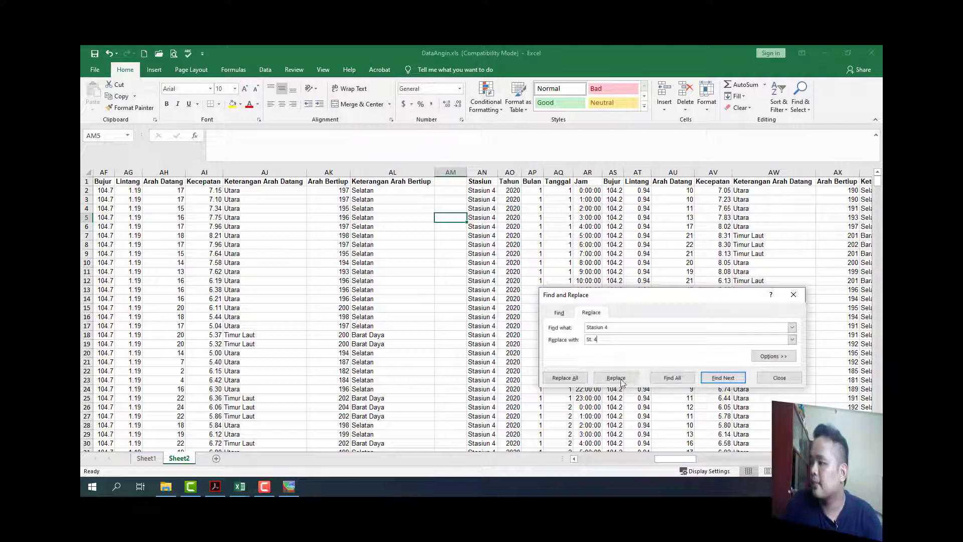
pyautogui.click(565, 378)
pyautogui.click(485, 294)
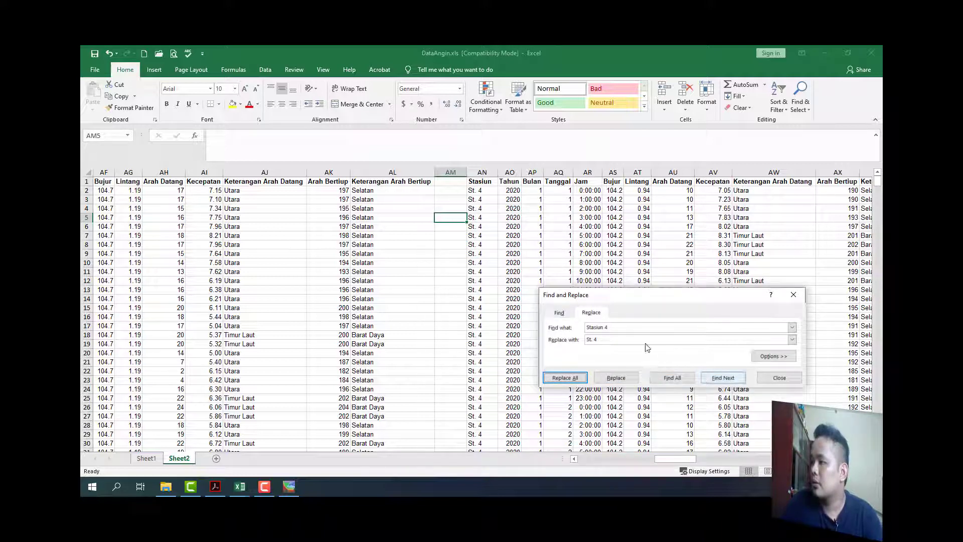
# Replace all occurrences of "Stasiun 5" with "St. 5" on Sheet2
pyautogui.click(626, 328)
pyautogui.write('5')
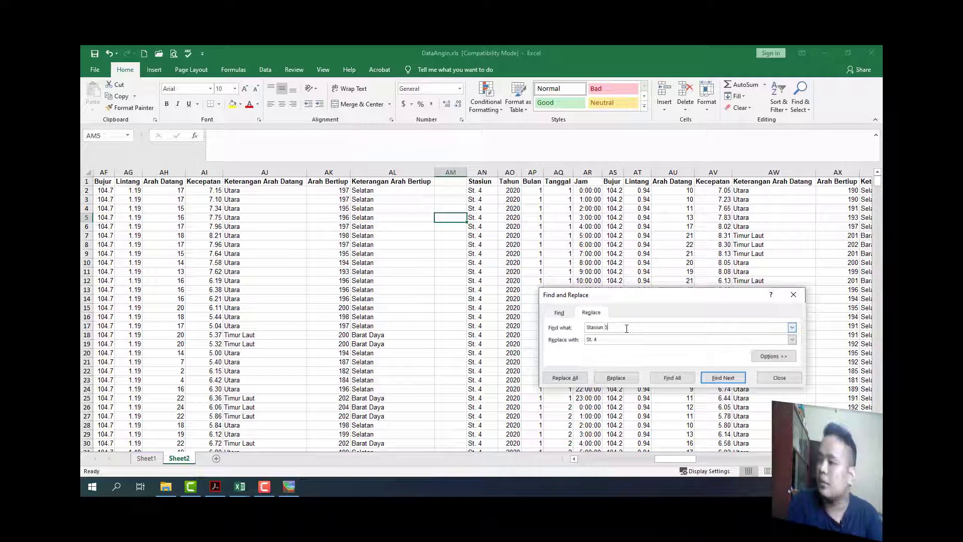
pyautogui.press('BackSpace')
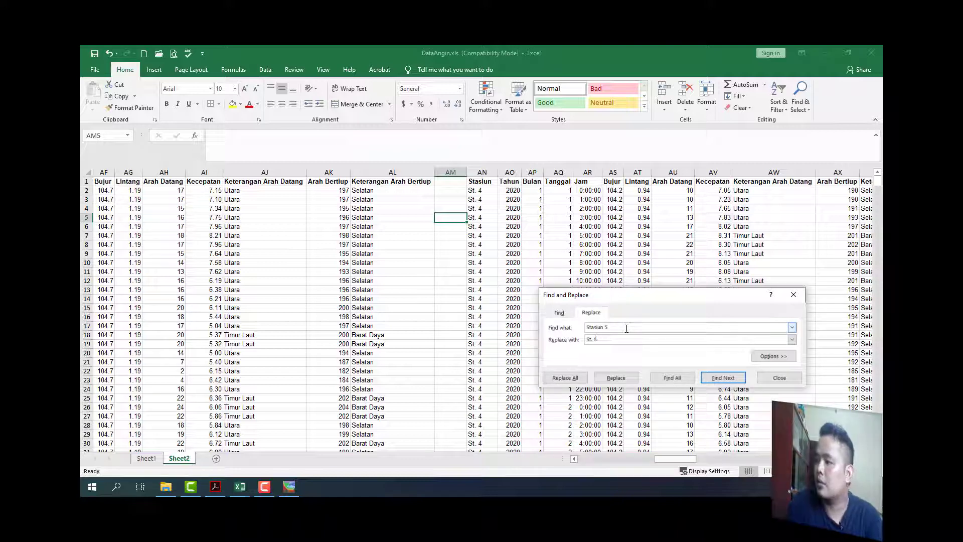
pyautogui.write('5')
pyautogui.click(565, 378)
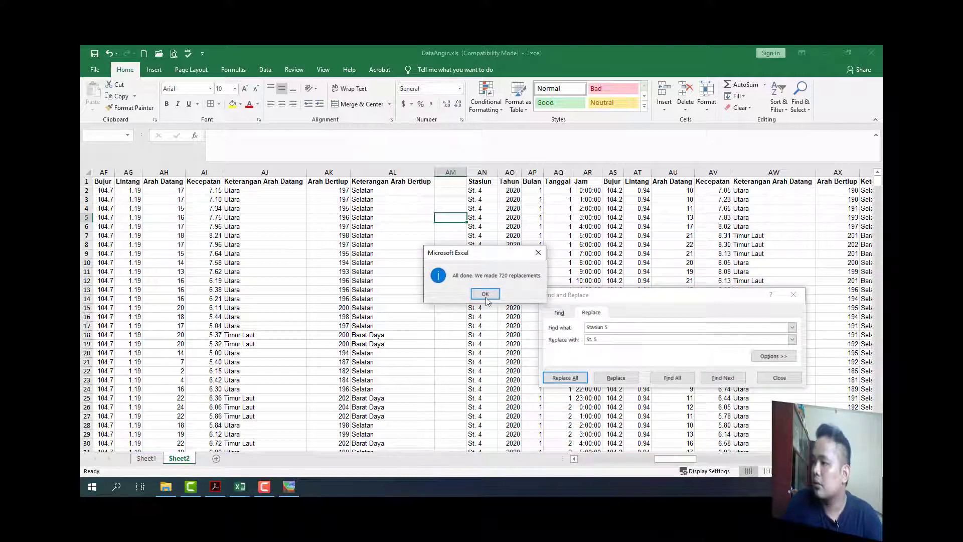
pyautogui.click(486, 301)
# Replace all occurrences of "Stasiun 6" with "St. 6" on Sheet2
pyautogui.click(614, 327)
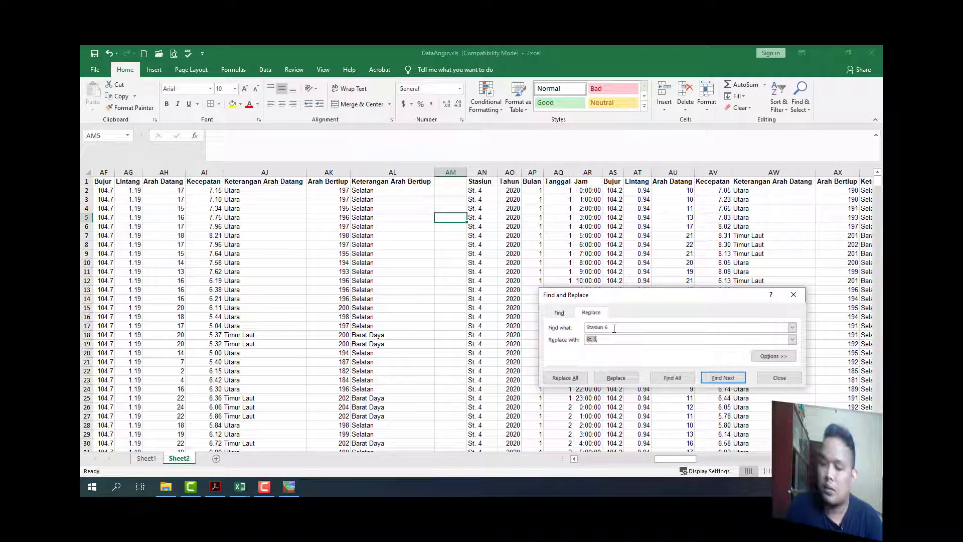
pyautogui.hotkey('alt', 'Down')
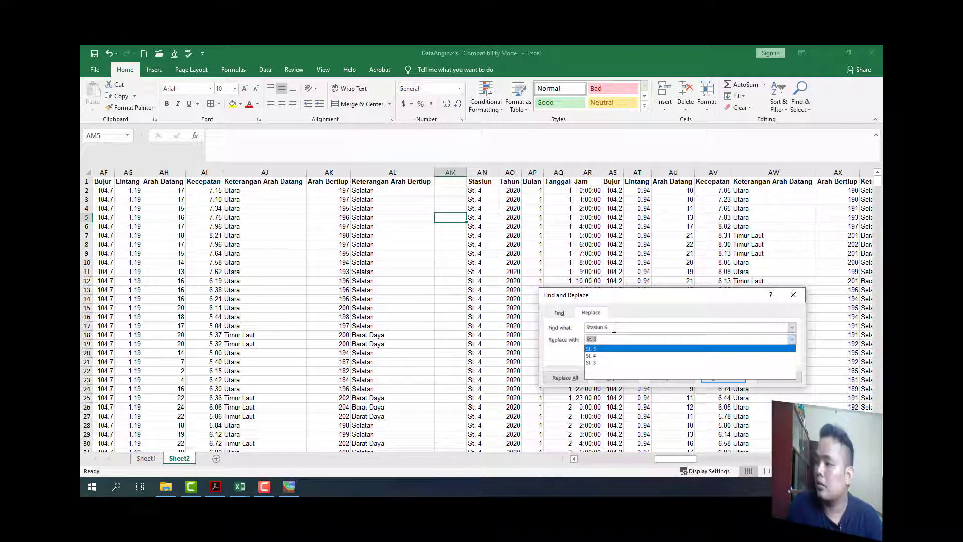
pyautogui.press('BackSpace')
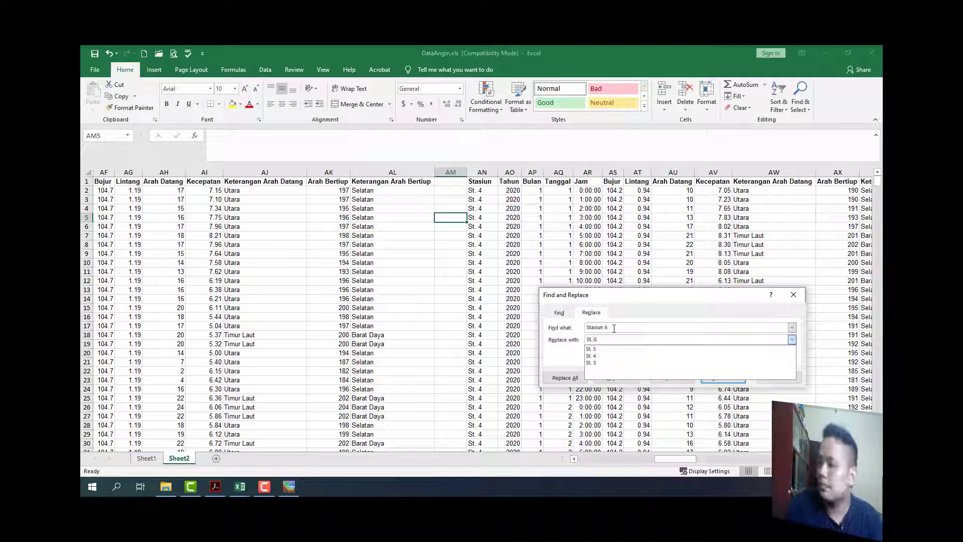
pyautogui.write('St. 6')
pyautogui.click(565, 377)
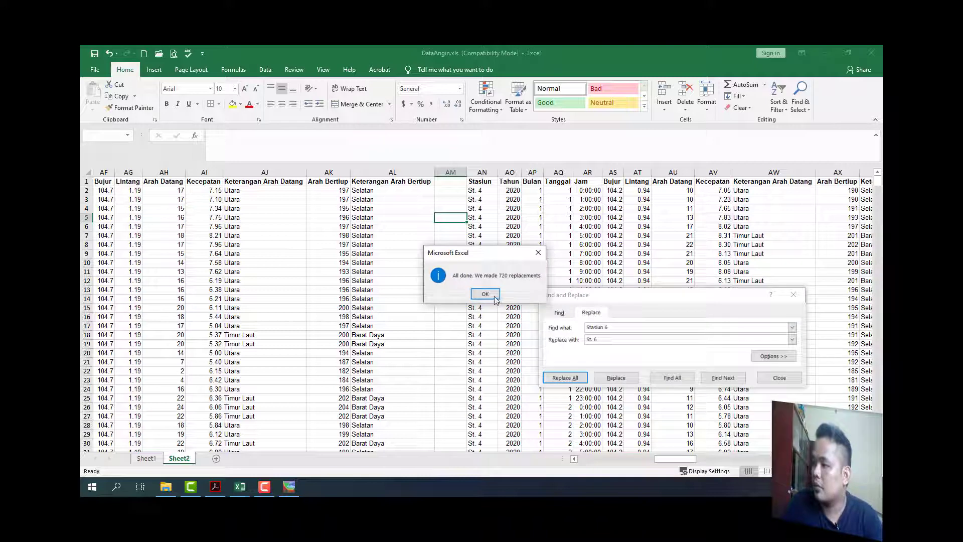
pyautogui.click(494, 297)
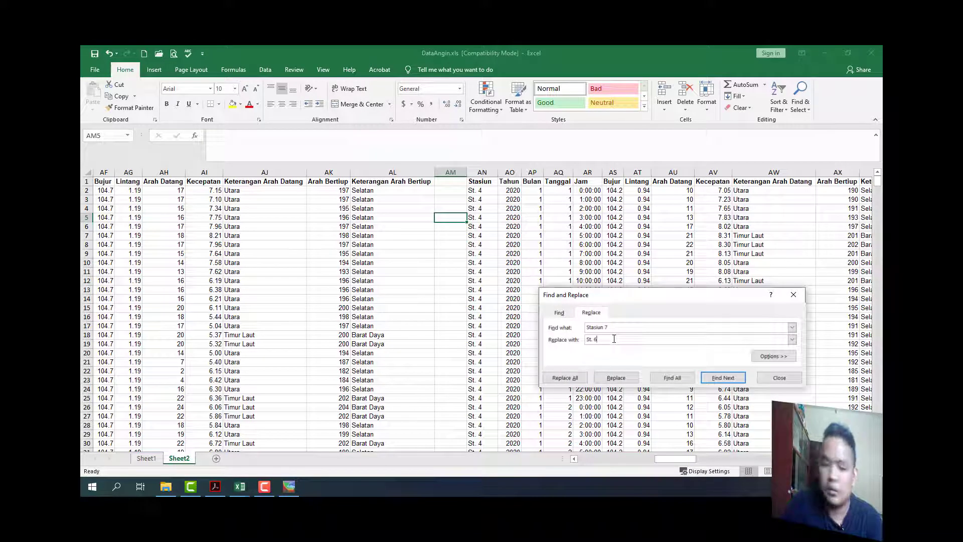
# Replace all occurrences of "Stasiun 7" with "St. 7" and of "Stasiun 8" with "St. 8" on Sheet2
pyautogui.click(566, 377)
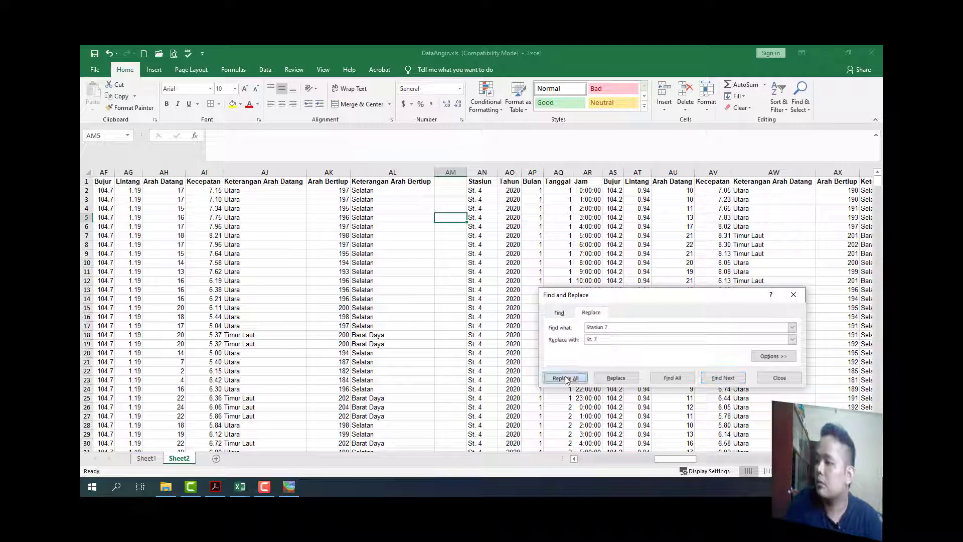
pyautogui.click(491, 296)
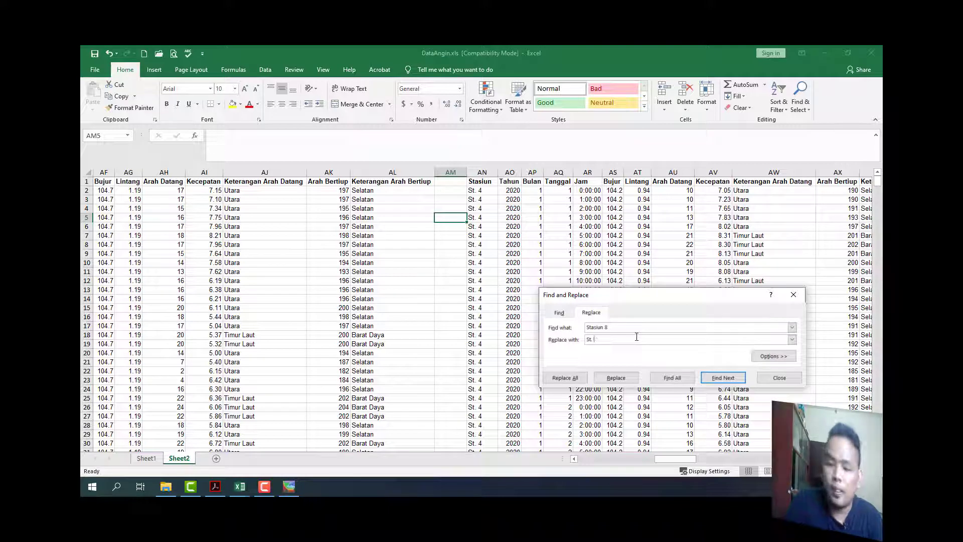
pyautogui.click(565, 377)
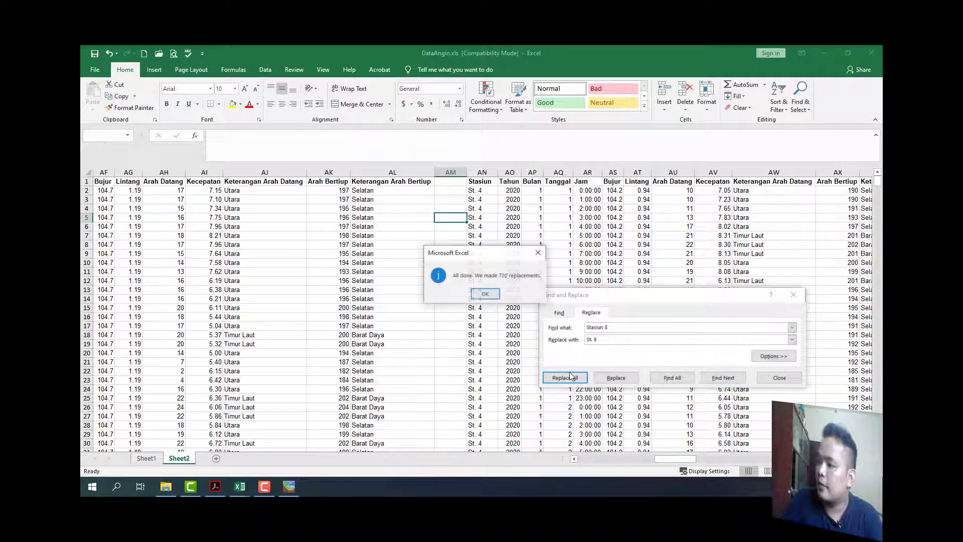
pyautogui.click(486, 296)
# Replace all occurrences of "Stasiun 9" with "St. 9" on Sheet2 and close Find and Replace
pyautogui.click(616, 328)
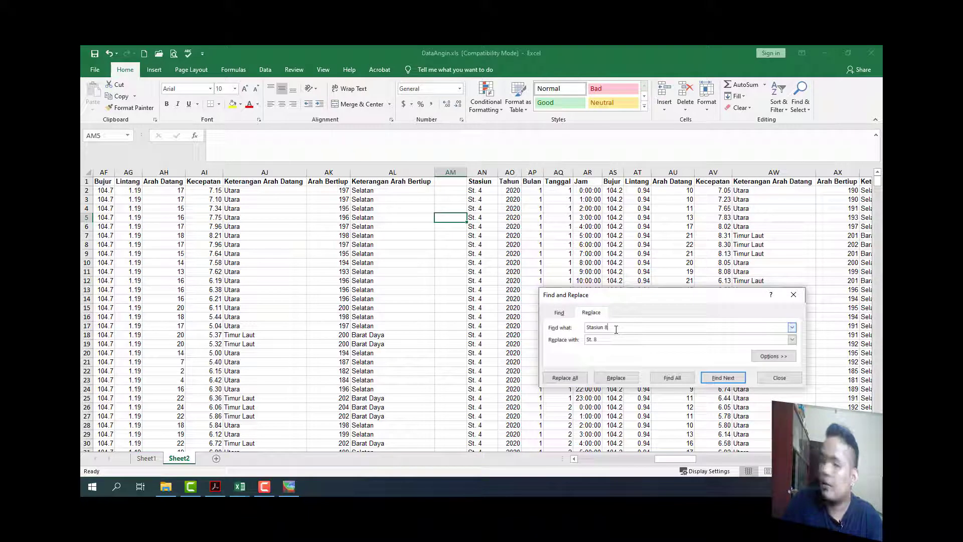
pyautogui.write('9')
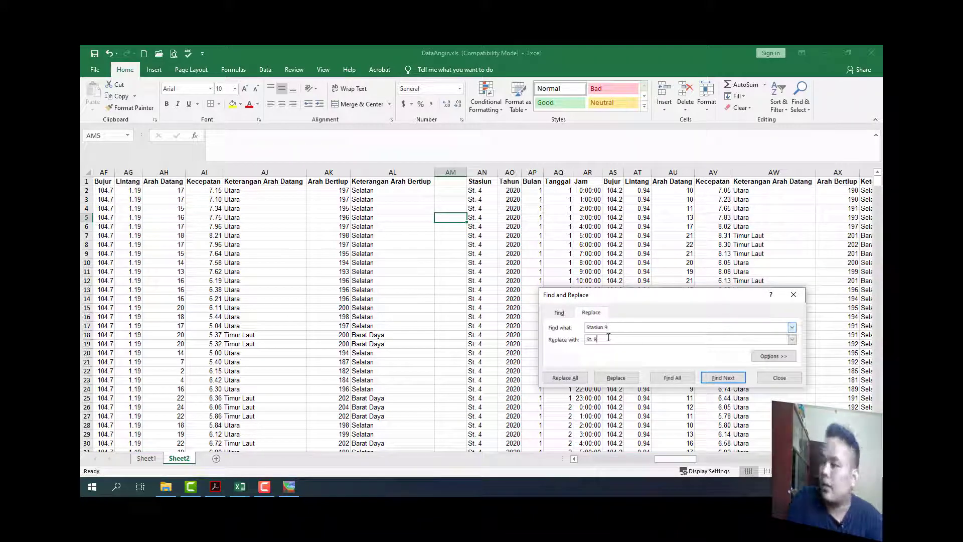
pyautogui.click(565, 377)
pyautogui.click(485, 295)
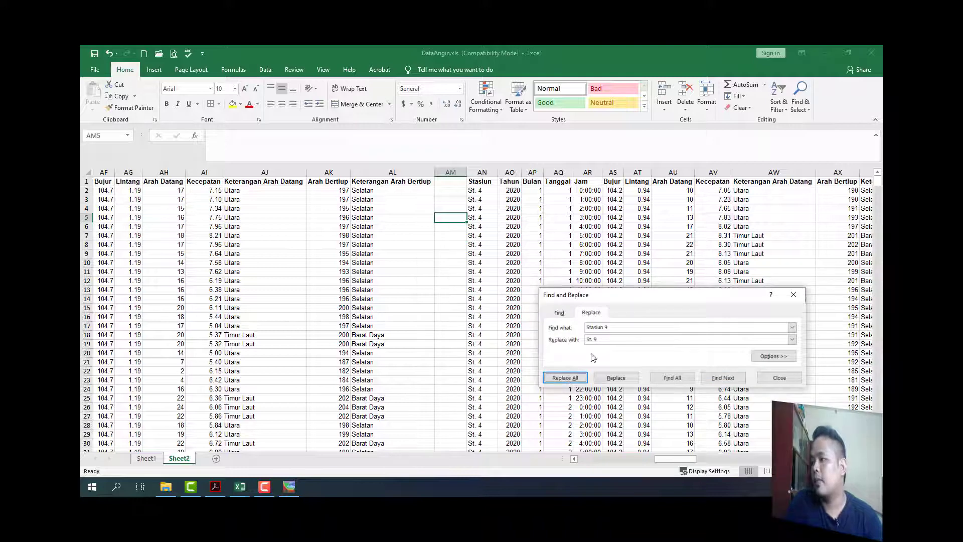
pyautogui.click(779, 378)
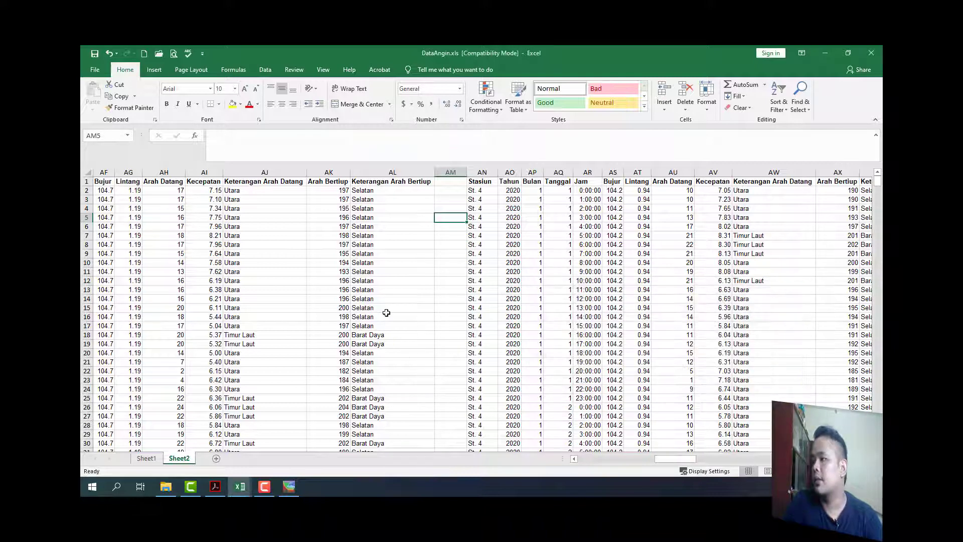
# AutoFit all column widths on Sheet2 again to suit the shortened station names
pyautogui.click(446, 284)
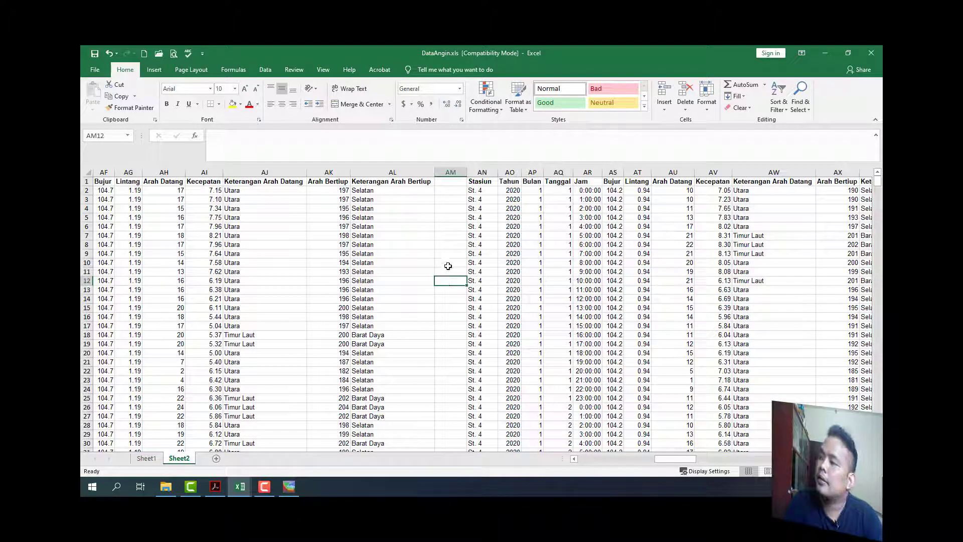
pyautogui.scroll(-2, 448, 265)
pyautogui.scroll(2, 448, 266)
pyautogui.click(86, 172)
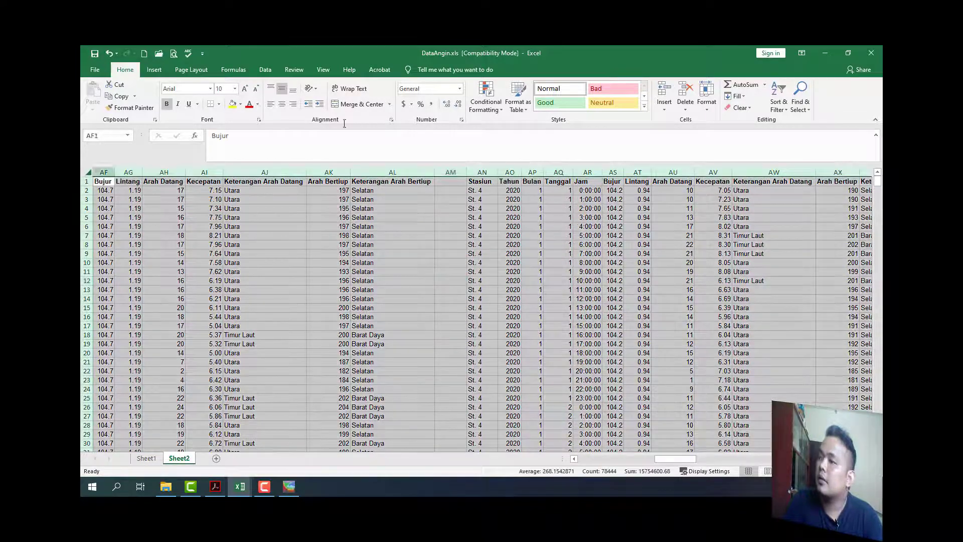
pyautogui.click(712, 104)
pyautogui.click(727, 165)
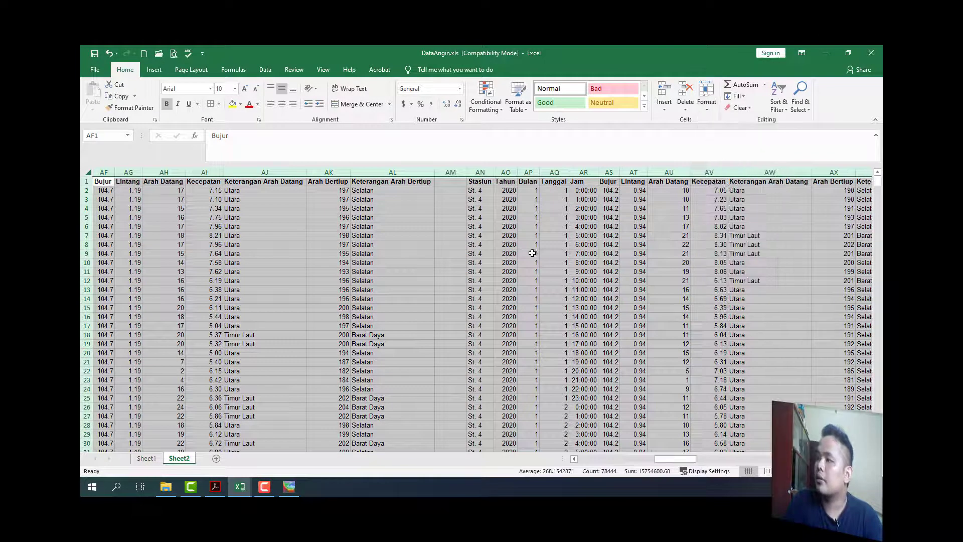
# Examine the data rows of the station blocks and go to the end of the St. 1 block's Kecepatan column
pyautogui.click(530, 253)
pyautogui.scroll(-18, 258, 283)
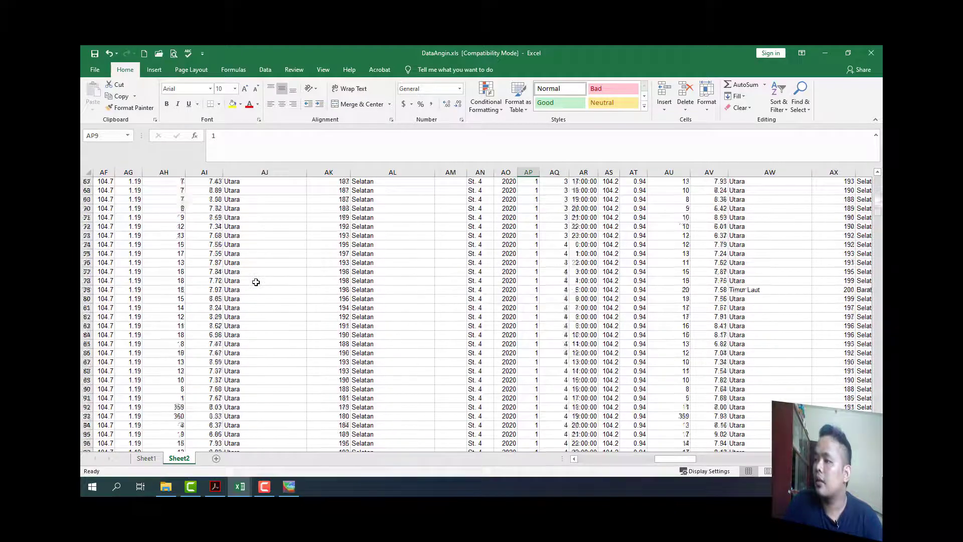
pyautogui.scroll(18, 259, 283)
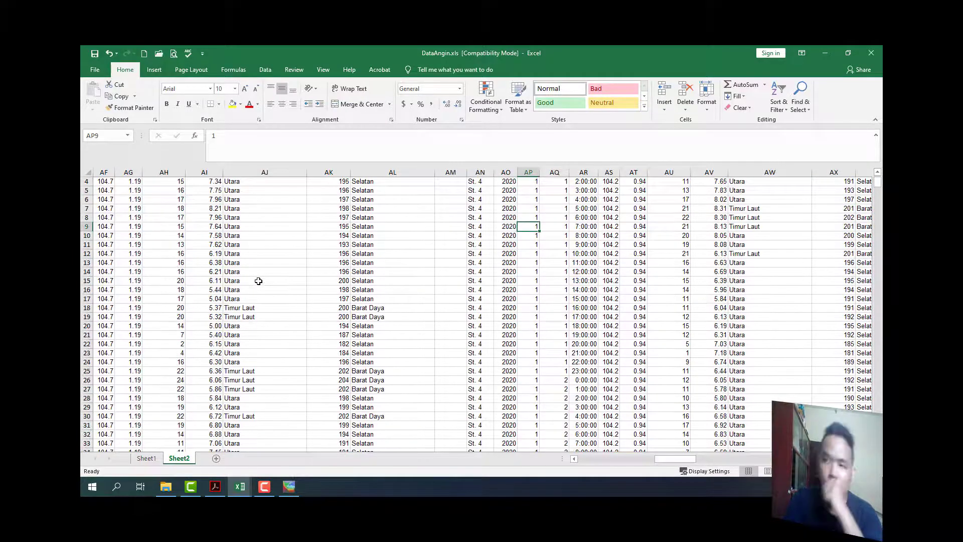
pyautogui.click(258, 261)
pyautogui.press('Home')
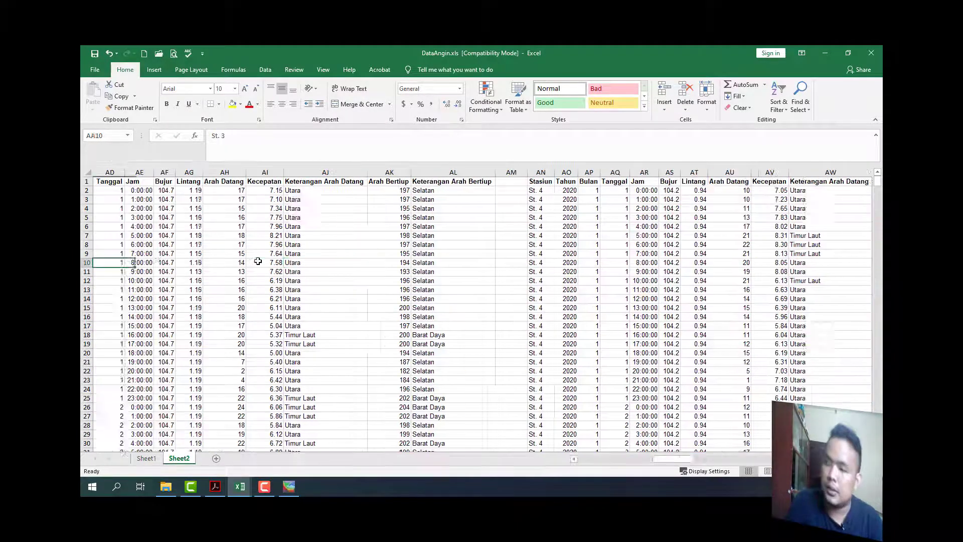
pyautogui.press('Right')
pyautogui.press('Right')
pyautogui.press('Right')
pyautogui.press('Right')
pyautogui.press('Right')
pyautogui.press('Right')
pyautogui.press('Right')
pyautogui.press('Right')
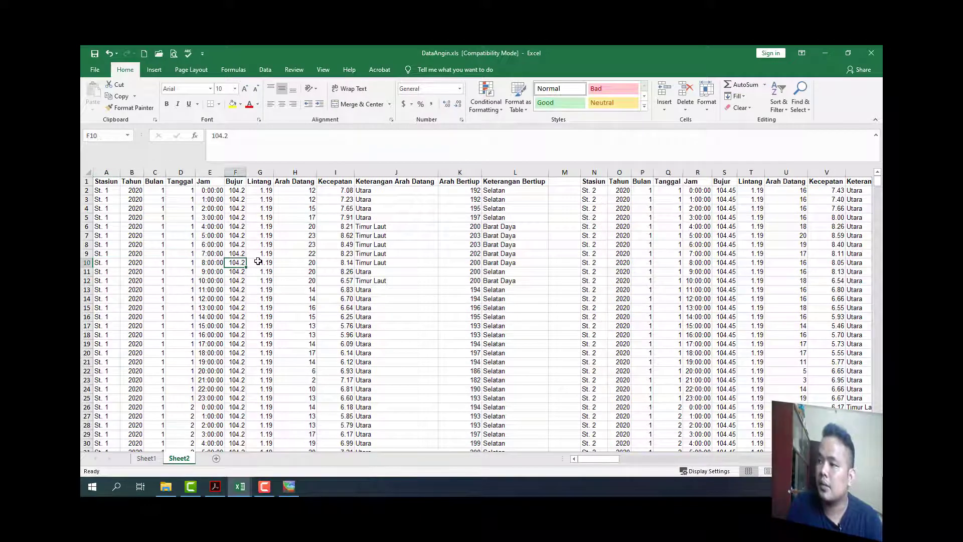
pyautogui.hotkey('ctrl', 'Down')
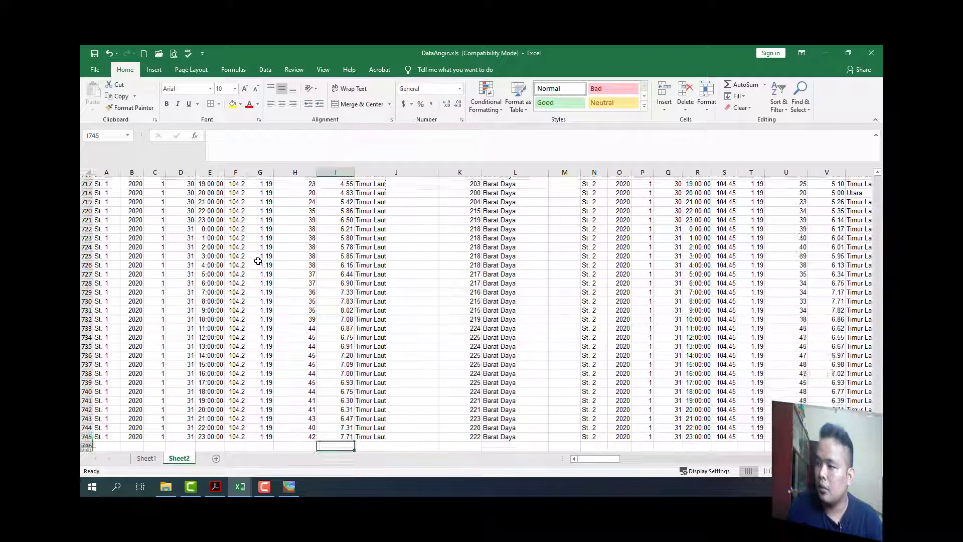
pyautogui.press('Down')
pyautogui.press('Down')
pyautogui.press('Up')
pyautogui.press('Up')
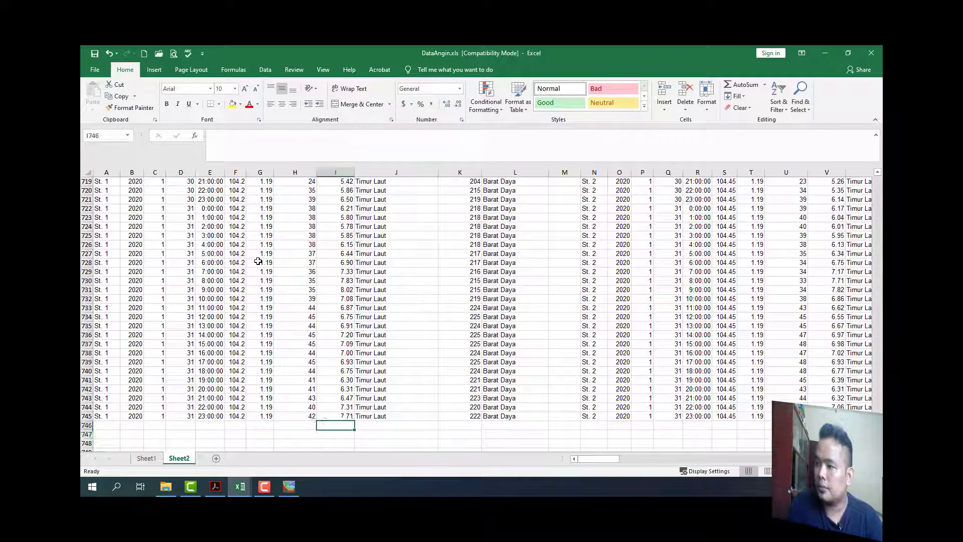
pyautogui.press('Down')
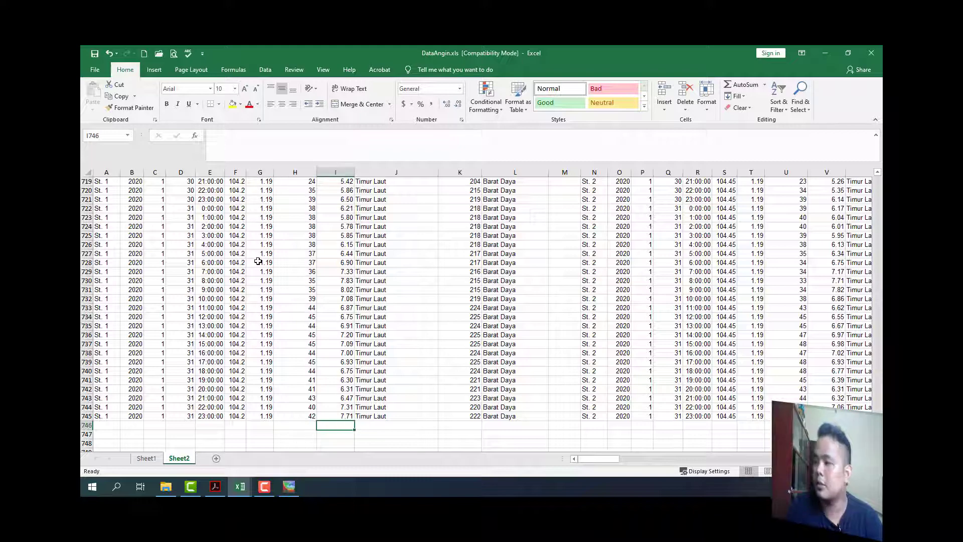
# Compare where the St. 1, St. 2 and St. 3 blocks end by moving along the first empty row below the data
pyautogui.press('Right')
pyautogui.press('Right')
pyautogui.press('Right')
pyautogui.press('Right')
pyautogui.press('Right')
pyautogui.press('Left')
pyautogui.press('Left')
pyautogui.press('Left')
pyautogui.press('Left')
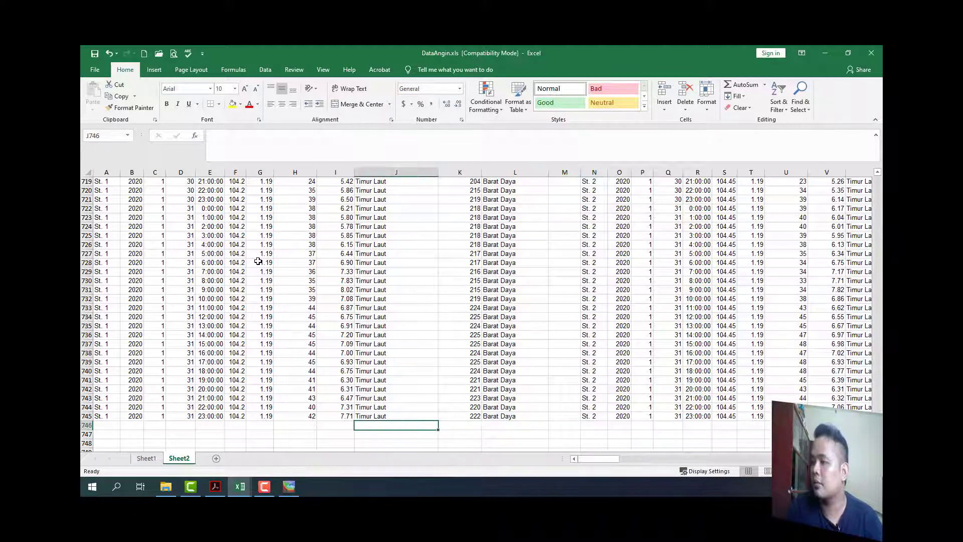
pyautogui.press('Right')
pyautogui.press('Right')
pyautogui.press('Right')
pyautogui.press('Right')
pyautogui.press('Right')
pyautogui.press('Right')
pyautogui.press('Right')
pyautogui.press('Right')
pyautogui.press('Right')
pyautogui.press('Right')
pyautogui.press('Right')
pyautogui.press('Right')
pyautogui.press('Right')
pyautogui.press('Right')
pyautogui.press('Right')
pyautogui.press('Right')
pyautogui.press('Right')
pyautogui.press('Right')
pyautogui.press('Right')
pyautogui.press('Right')
pyautogui.press('Right')
pyautogui.press('Right')
pyautogui.press('Right')
pyautogui.press('Right')
pyautogui.press('Right')
pyautogui.press('Right')
pyautogui.press('Right')
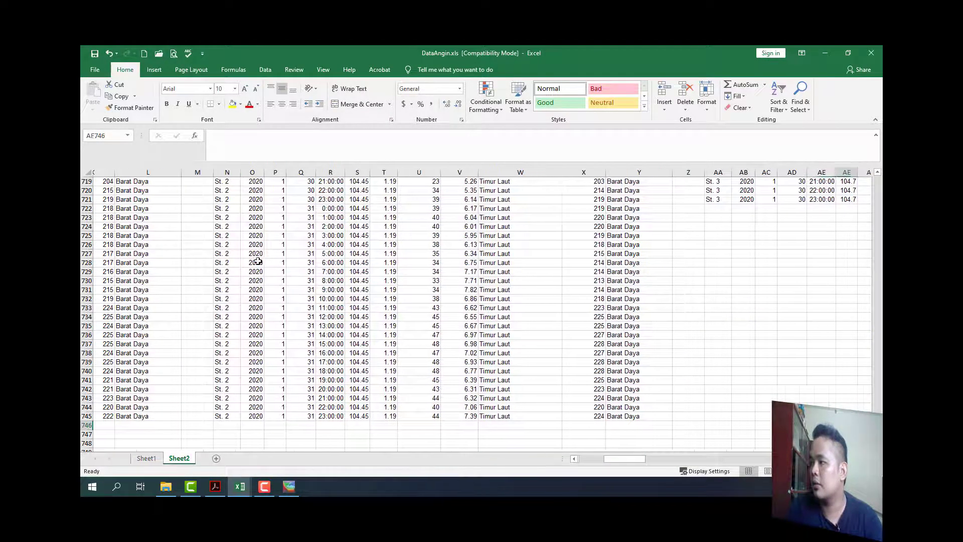
# Check the last record of the St. 3 block and go back along its header row from Keterangan Arah Bertiup
pyautogui.hotkey('ctrl', 'Up')
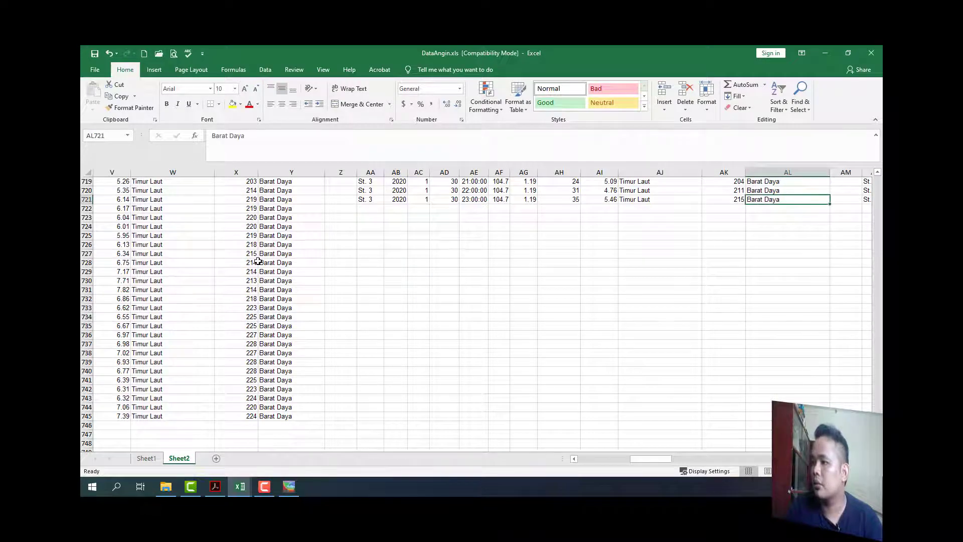
pyautogui.hotkey('ctrl', 'Up')
pyautogui.press('Left')
pyautogui.press('Left')
pyautogui.press('Left')
pyautogui.press('Left')
pyautogui.press('Left')
pyautogui.press('Left')
pyautogui.press('Left')
pyautogui.press('Left')
pyautogui.press('Left')
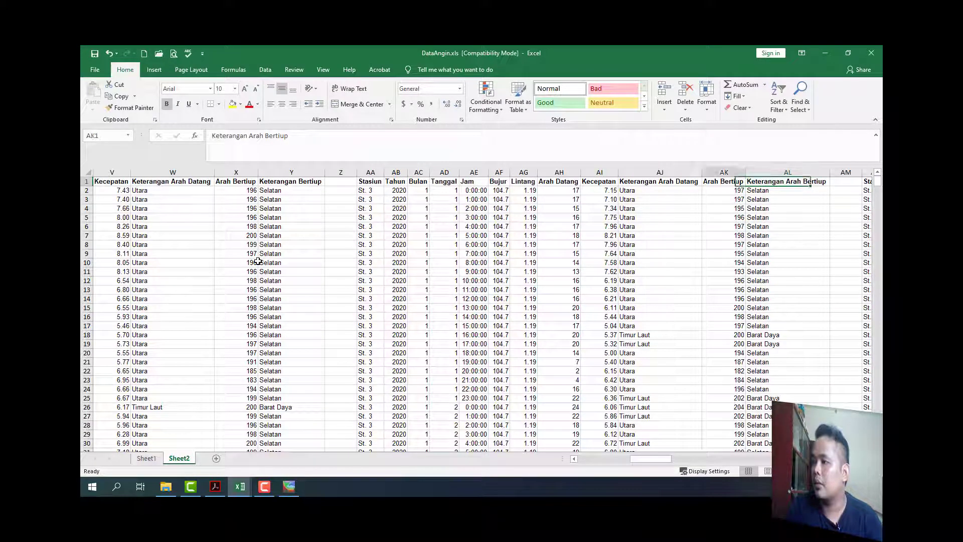
# Go along the header row to the end of the St. 4 block and check that column's last record
pyautogui.press('Left')
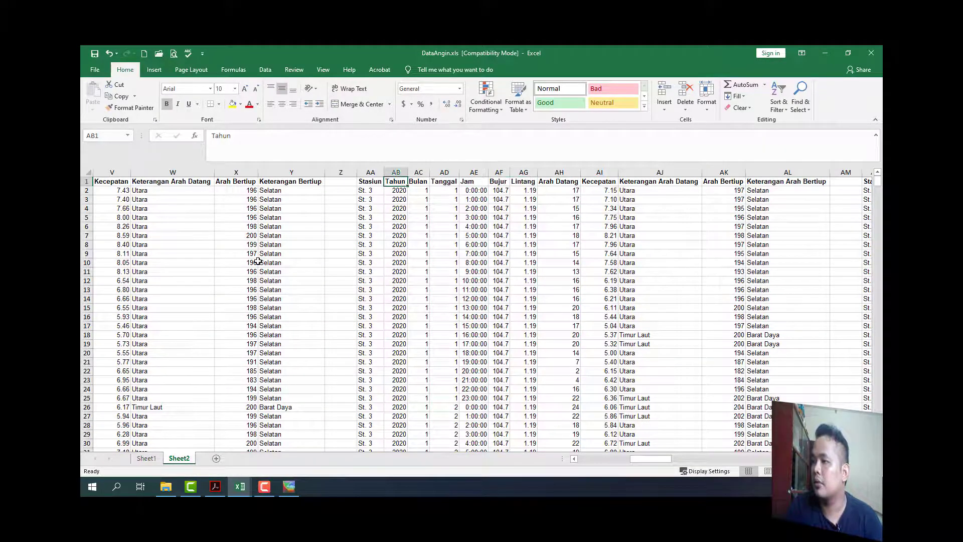
pyautogui.hotkey('ctrl', 'Right')
pyautogui.hotkey('ctrl', 'Right')
pyautogui.hotkey('ctrl', 'Right')
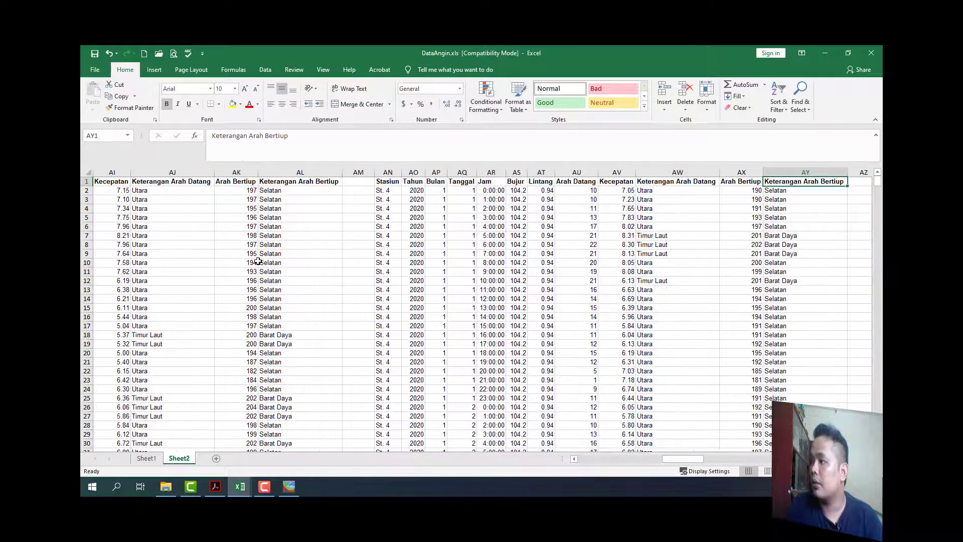
pyautogui.hotkey('ctrl', 'Down')
pyautogui.hotkey('ctrl', 'Up')
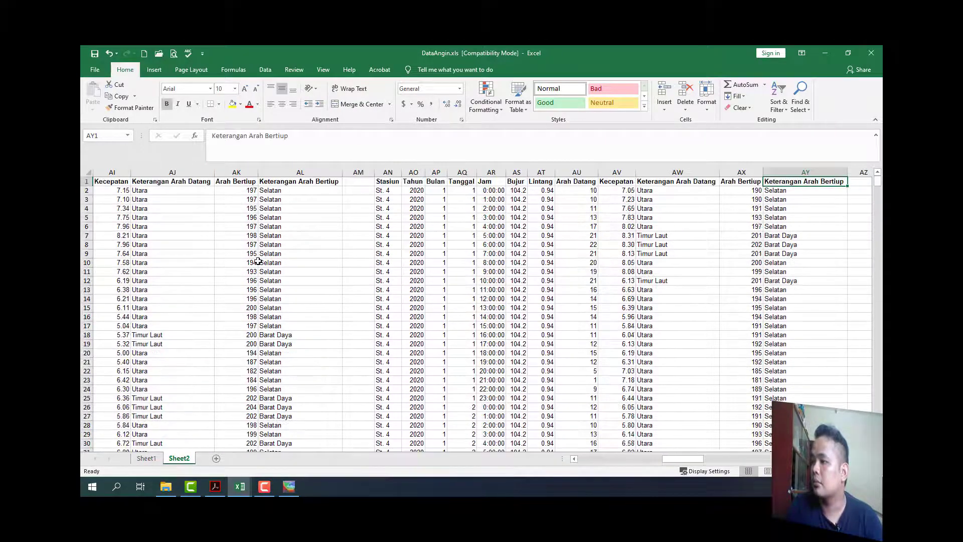
# Examine the header row from the St. 5 block through to the last column of the St. 7 block
pyautogui.press('Right')
pyautogui.press('Right')
pyautogui.press('Right')
pyautogui.press('Right')
pyautogui.press('Right')
pyautogui.press('Right')
pyautogui.press('Right')
pyautogui.press('Right')
pyautogui.press('Right')
pyautogui.press('Right')
pyautogui.press('Right')
pyautogui.press('Right')
pyautogui.press('Right')
pyautogui.press('Right')
pyautogui.press('Right')
pyautogui.press('Right')
pyautogui.press('Right')
pyautogui.press('Right')
pyautogui.press('Right')
pyautogui.press('Right')
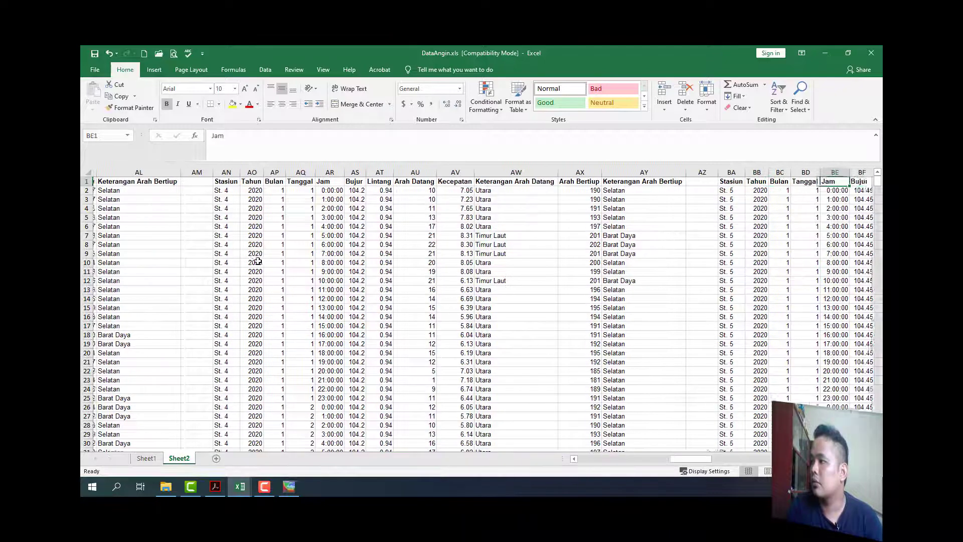
pyautogui.press('Right')
pyautogui.press('Right')
pyautogui.press('Right')
pyautogui.press('Right')
pyautogui.press('Right')
pyautogui.press('Right')
pyautogui.press('Right')
pyautogui.press('Right')
pyautogui.press('Right')
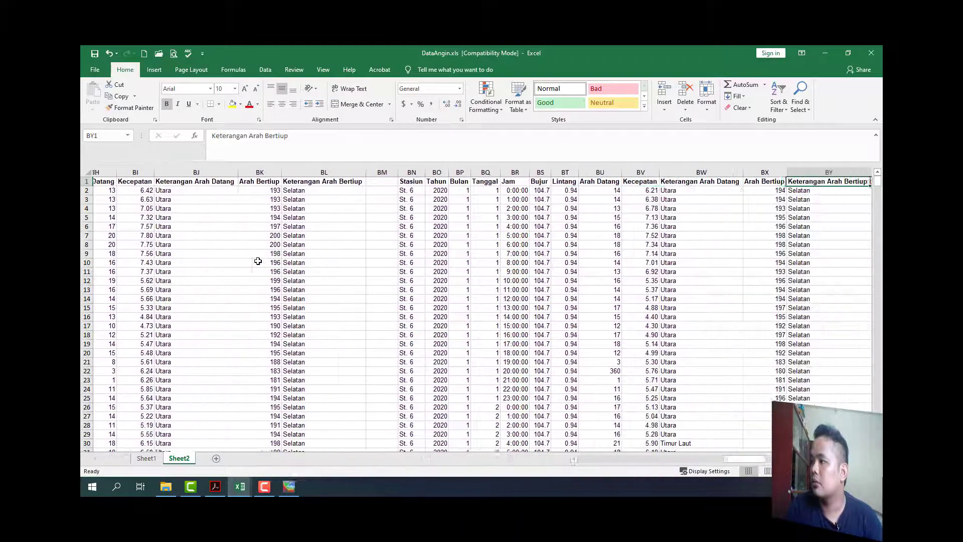
pyautogui.press('Right')
pyautogui.press('Right')
pyautogui.press('Right')
pyautogui.press('Right')
pyautogui.press('Right')
pyautogui.press('Right')
pyautogui.press('Right')
pyautogui.press('Right')
pyautogui.press('Right')
pyautogui.press('Right')
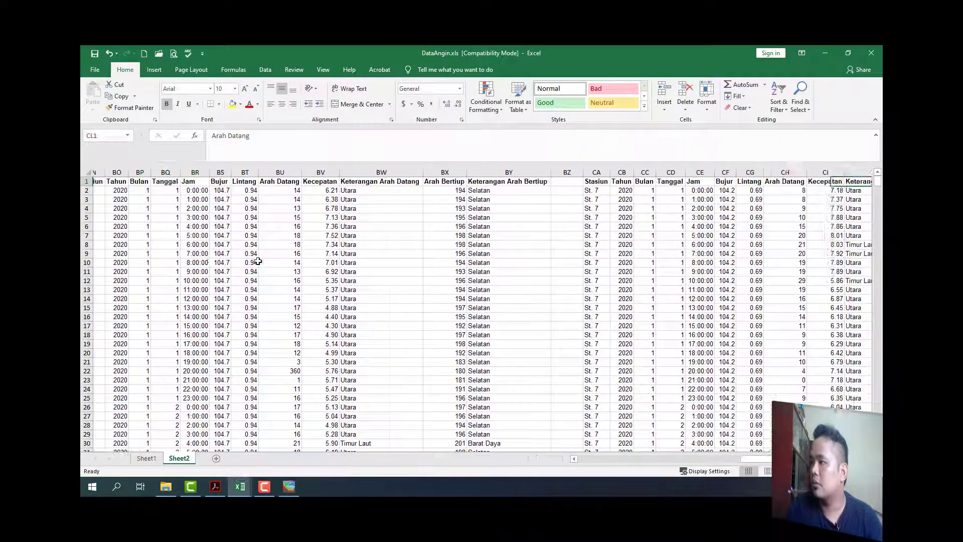
# Go to the last record of the St. 7 block and inspect the rows just below it
pyautogui.hotkey('ctrl', 'Down')
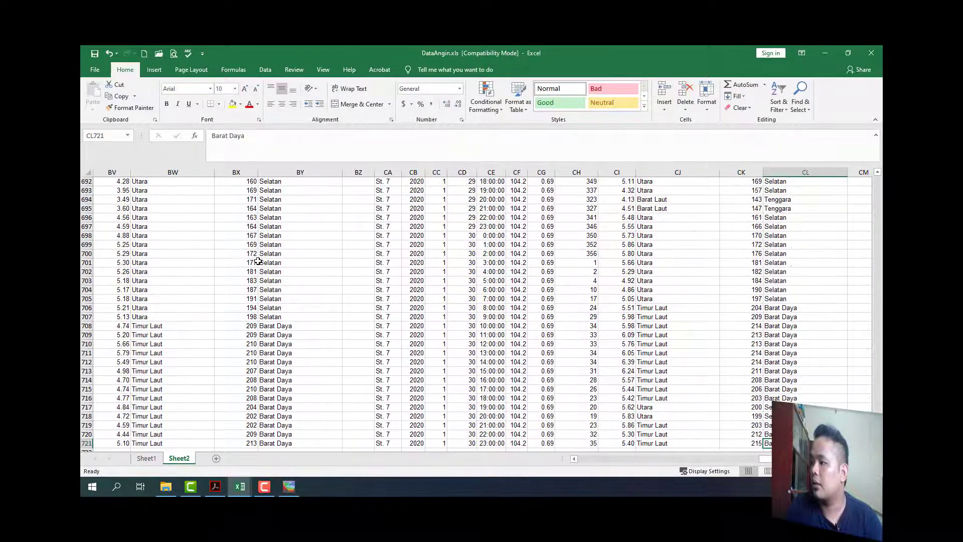
pyautogui.press('Down')
pyautogui.press('Down')
pyautogui.press('Down')
pyautogui.press('Left')
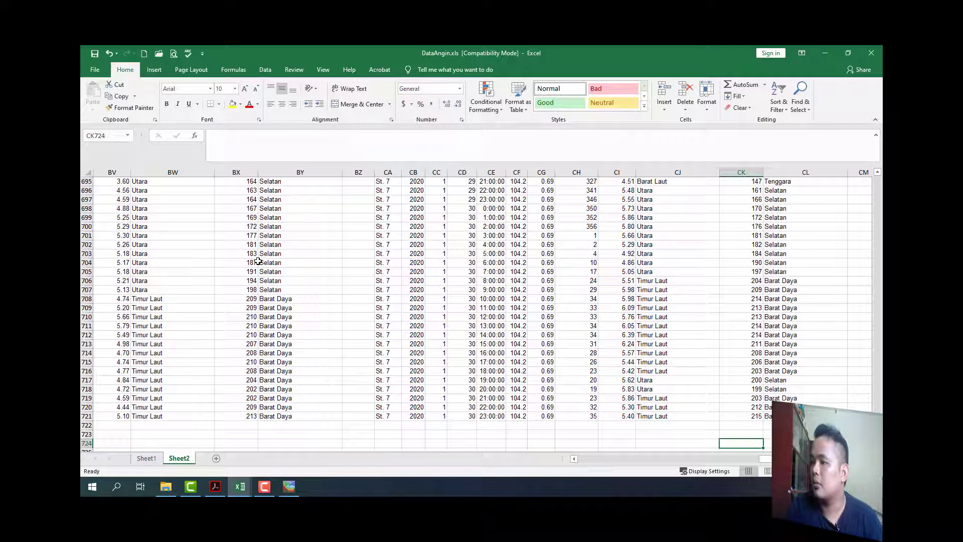
# Return to the St. 1 block and go down its Stasiun column to the last record in row 745
pyautogui.press('Home')
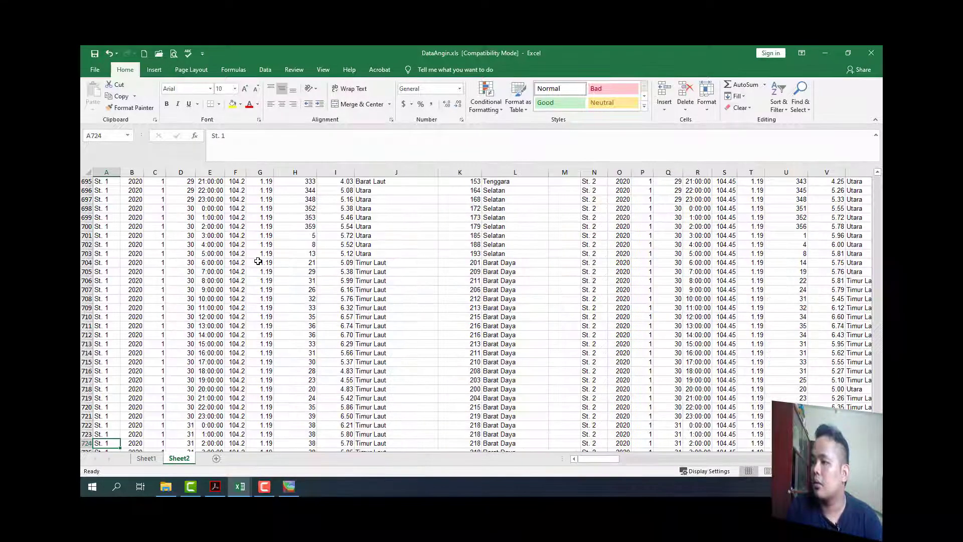
pyautogui.press('Down')
pyautogui.press('Down')
pyautogui.press('Down')
pyautogui.press('Down')
pyautogui.press('Down')
pyautogui.press('Down')
pyautogui.press('Down')
pyautogui.press('Down')
pyautogui.press('Down')
pyautogui.press('Down')
pyautogui.press('Down')
pyautogui.press('Down')
pyautogui.press('Down')
pyautogui.press('Down')
pyautogui.press('Down')
pyautogui.press('Down')
pyautogui.press('Down')
pyautogui.press('Down')
pyautogui.press('Down')
pyautogui.press('Down')
pyautogui.press('Right')
pyautogui.press('Right')
pyautogui.press('Right')
pyautogui.press('Right')
pyautogui.press('Right')
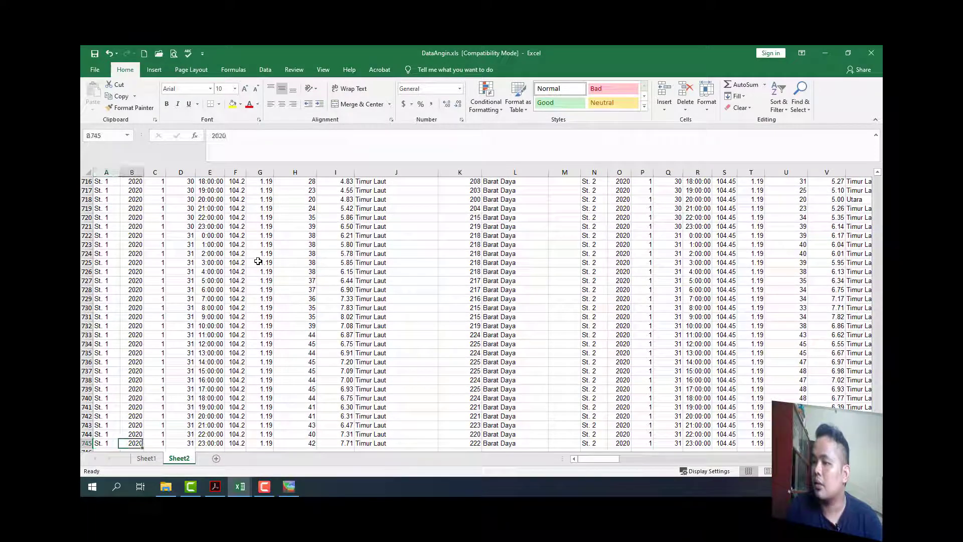
# Follow row 745 across to the end of the St. 2 block and return to the St. 3 block's headers
pyautogui.press('Right')
pyautogui.press('Right')
pyautogui.press('Right')
pyautogui.press('Right')
pyautogui.press('Right')
pyautogui.press('Right')
pyautogui.press('Right')
pyautogui.press('Right')
pyautogui.press('Right')
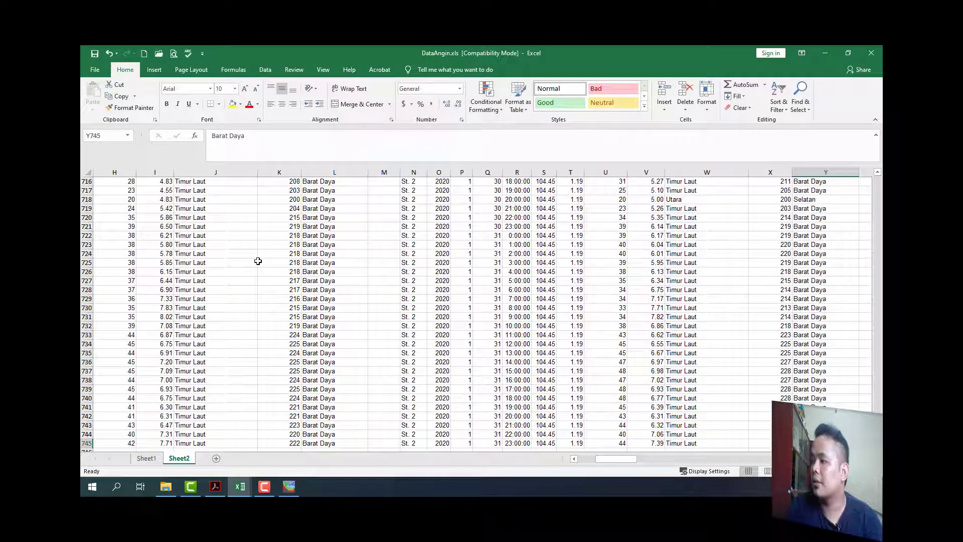
pyautogui.hotkey('ctrl', 'Right')
pyautogui.hotkey('ctrl', 'Right')
pyautogui.hotkey('ctrl', 'Up')
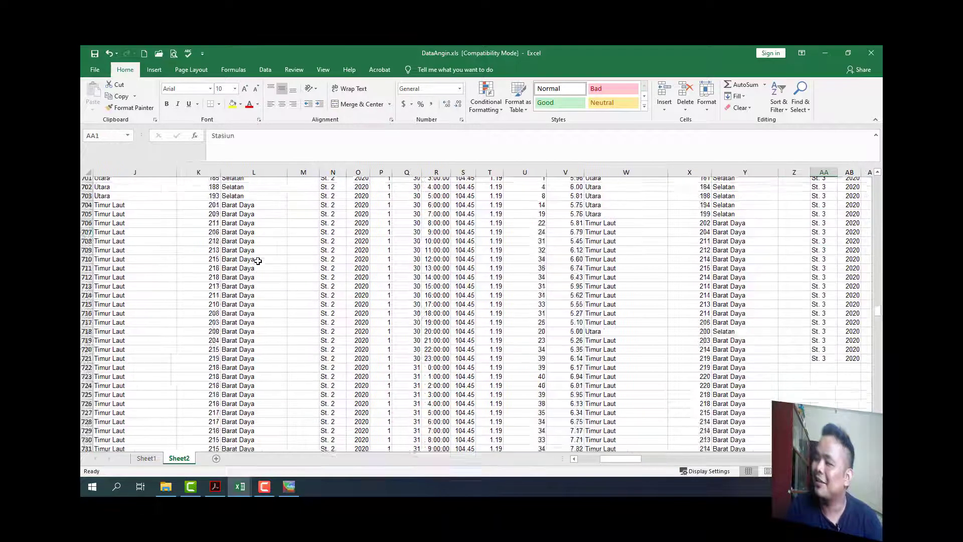
pyautogui.press('Left')
pyautogui.press('Left')
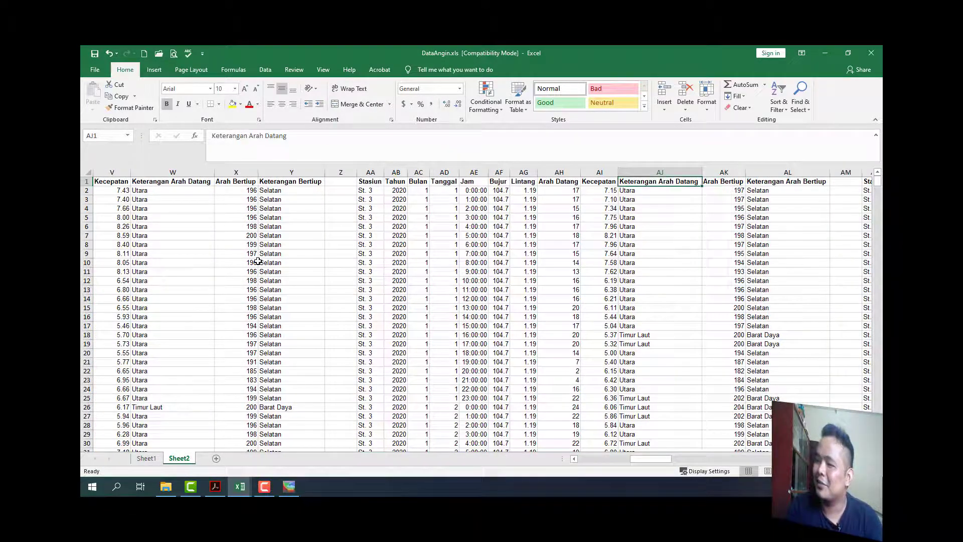
# Switch to the Data_Angin.xls workbook, close it and return to DataAngin.xls
pyautogui.hotkey('alt', 'Tab')
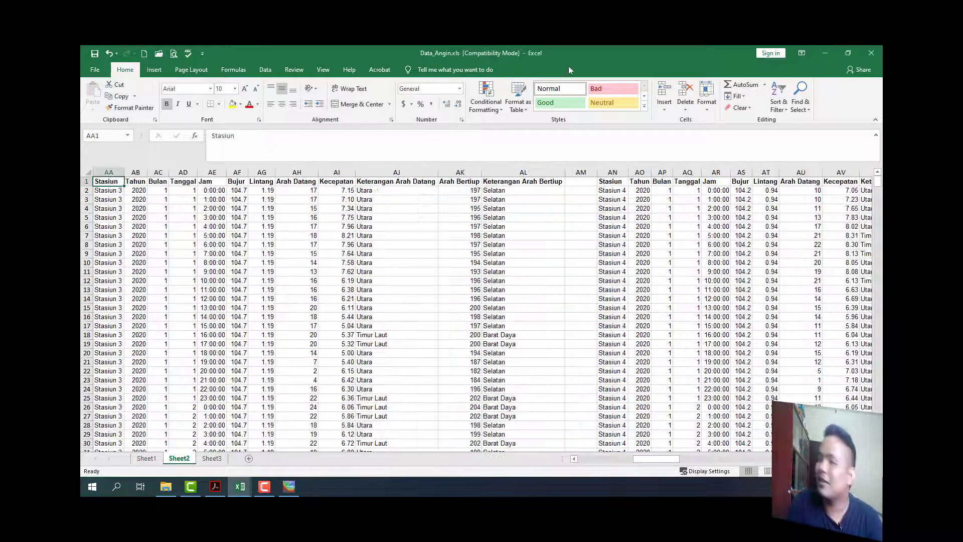
pyautogui.click(871, 53)
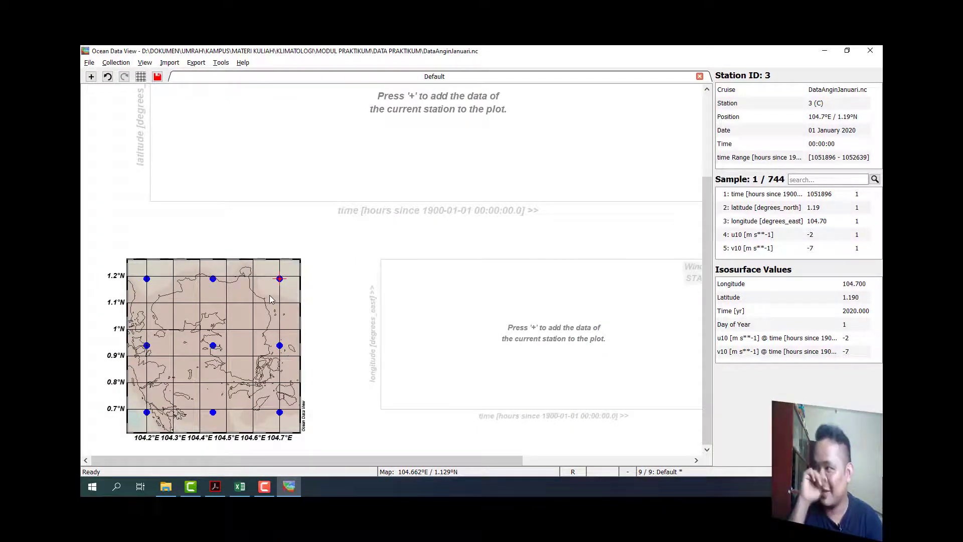
pyautogui.hotkey('alt', 'Tab')
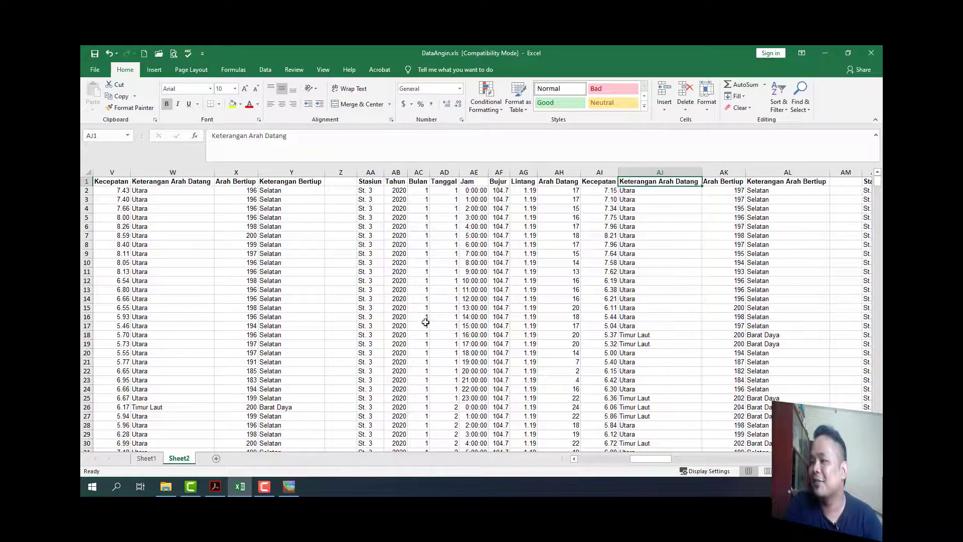
pyautogui.scroll(-8, 573, 266)
pyautogui.scroll(8, 573, 266)
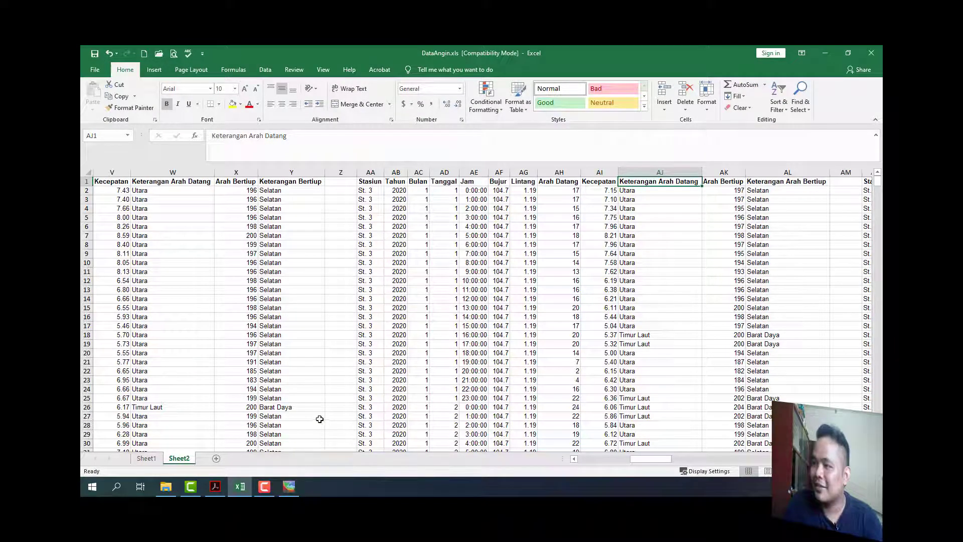
pyautogui.hotkey('alt', 'Tab')
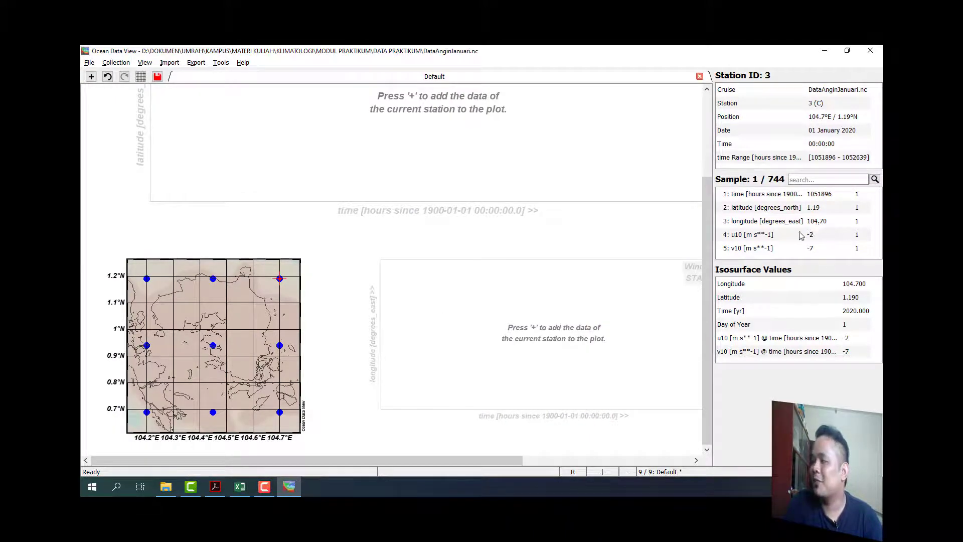
pyautogui.hotkey('alt', 'Tab')
# Filter the Bujur column on Sheet1 to show only 104.7
pyautogui.click(136, 459)
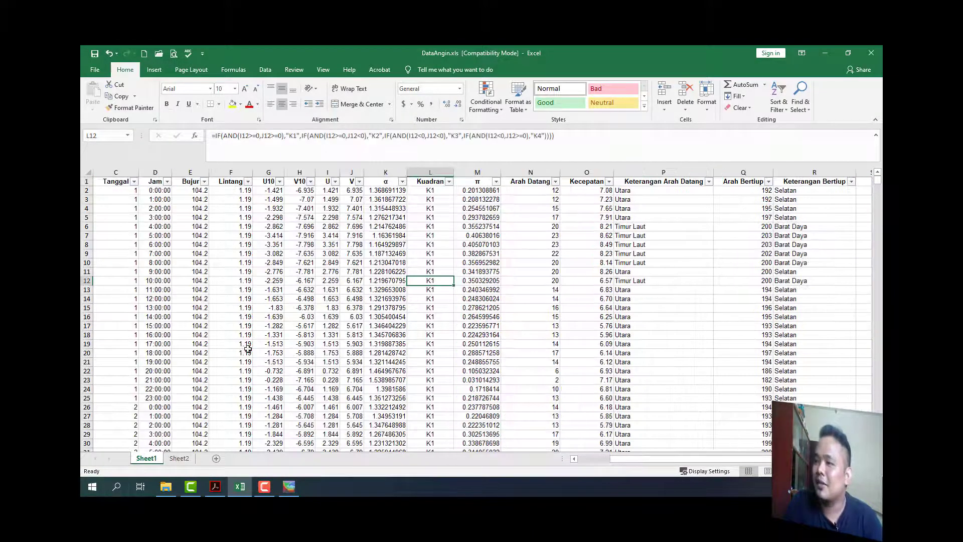
pyautogui.click(204, 182)
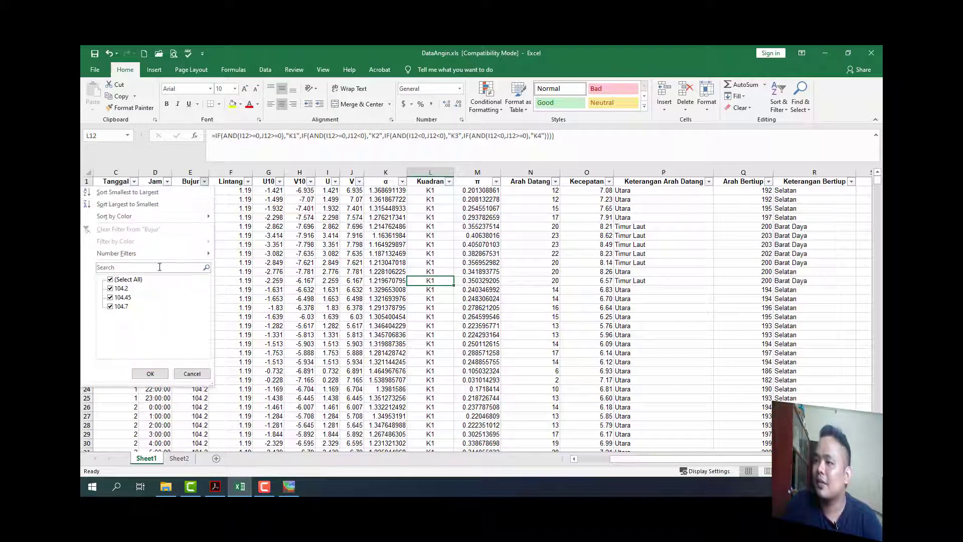
pyautogui.click(122, 288)
pyautogui.click(122, 297)
pyautogui.click(150, 373)
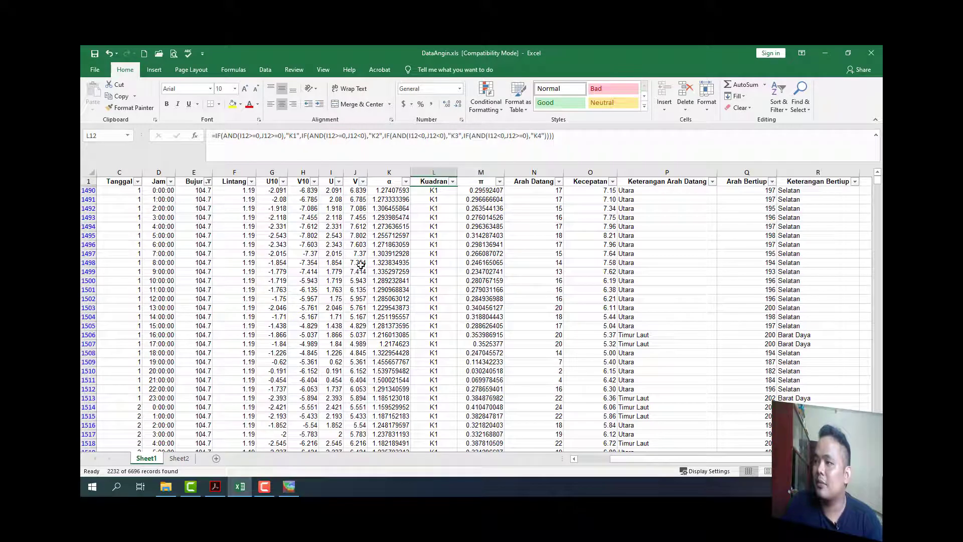
# Copy the Tahun through Lintang values of all filtered rows on Sheet1, starting at row 1490
pyautogui.click(131, 191)
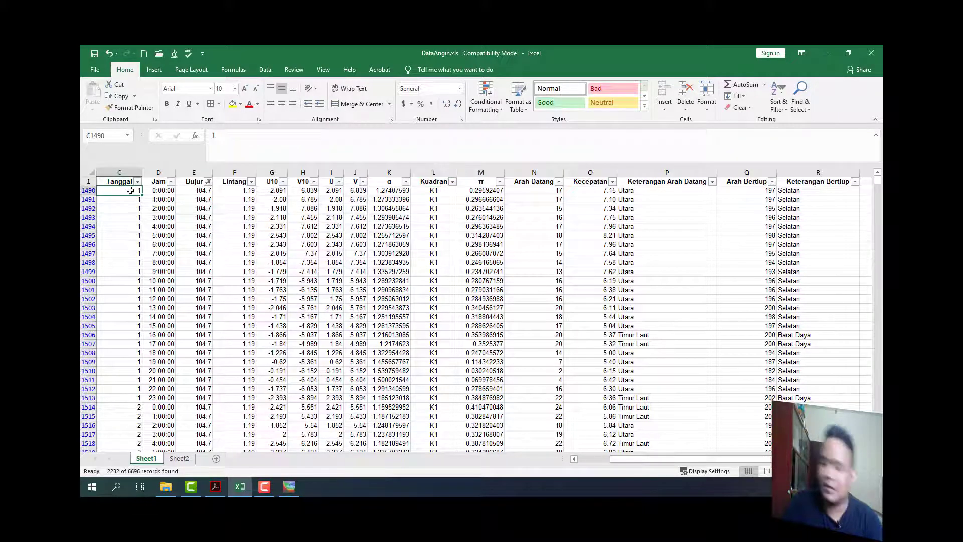
pyautogui.press('Home')
pyautogui.hotkey('shift', 'Right')
pyautogui.hotkey('shift', 'Right')
pyautogui.hotkey('shift', 'Right')
pyautogui.hotkey('shift', 'Right')
pyautogui.hotkey('shift', 'Right')
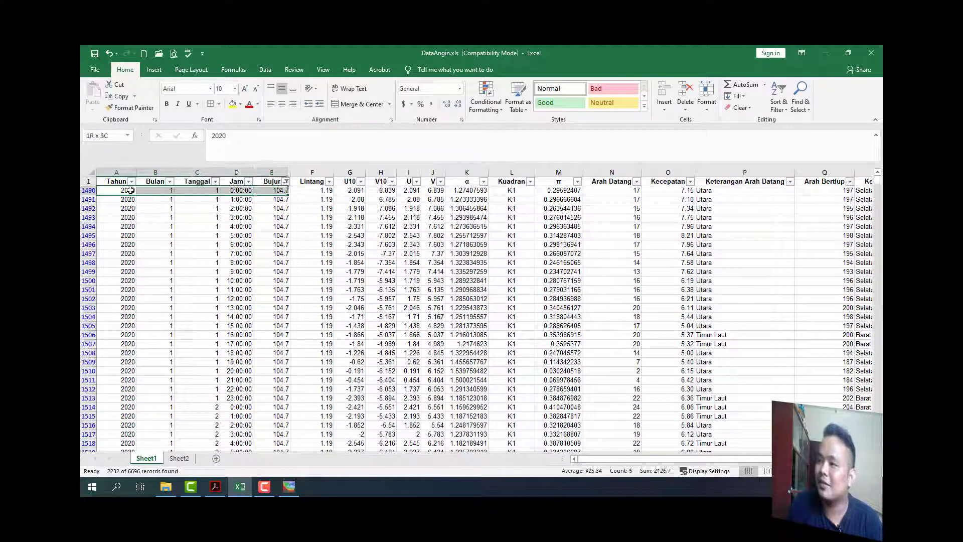
pyautogui.hotkey('ctrl', 'shift', 'Down')
pyautogui.hotkey('ctrl', 'c')
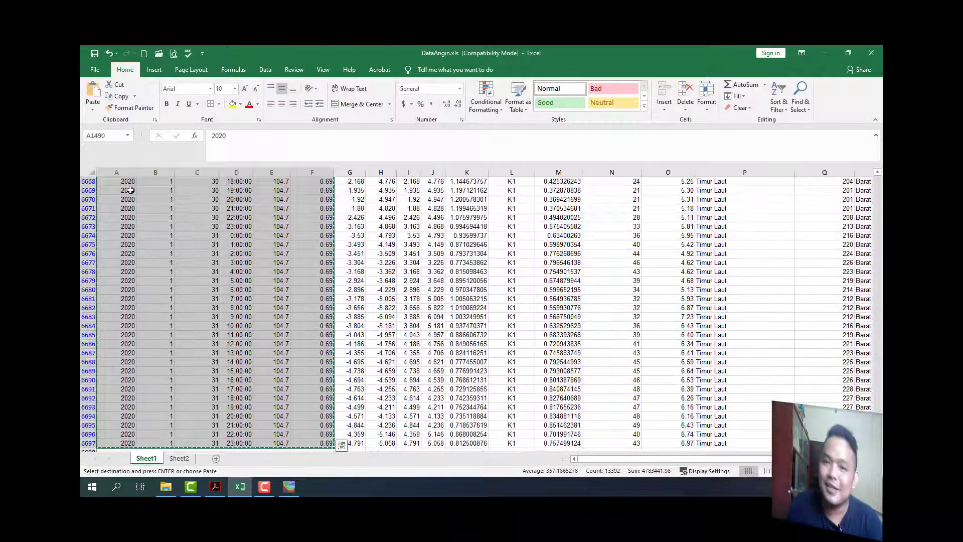
# Paste the copied rows over the St. 3 block's Tahun to Lintang columns on Sheet2, starting at AB2
pyautogui.click(169, 461)
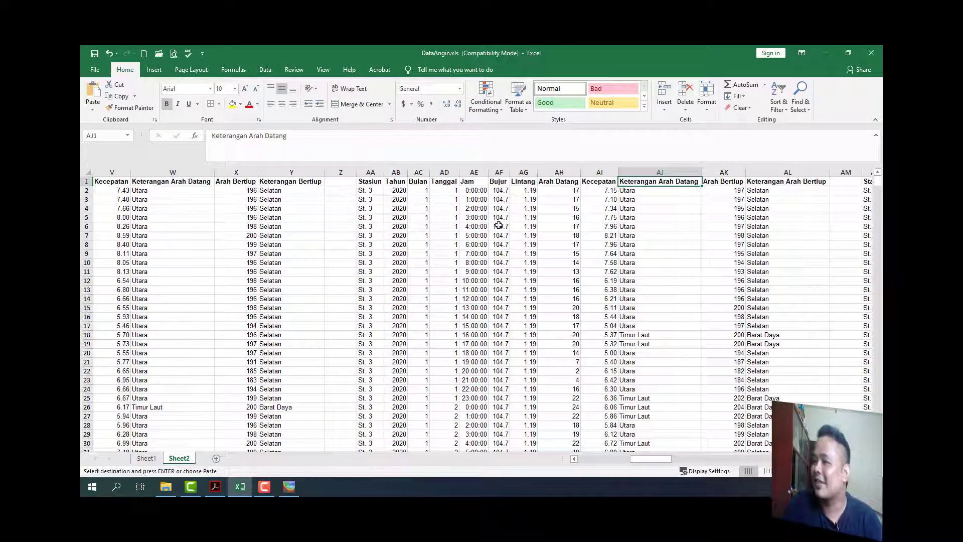
pyautogui.click(404, 190)
pyautogui.hotkey('ctrl', 'shift', 'Right')
pyautogui.hotkey('ctrl', 'shift', 'Down')
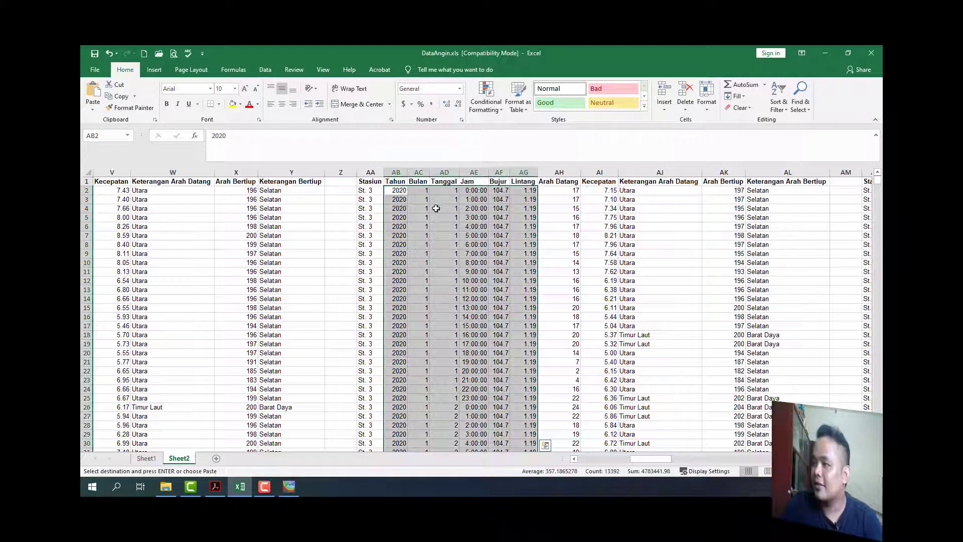
# Check the last pasted row in the St. 3 Tahun column and where the block's Stasiun entries end
pyautogui.hotkey('ctrl', 'Down')
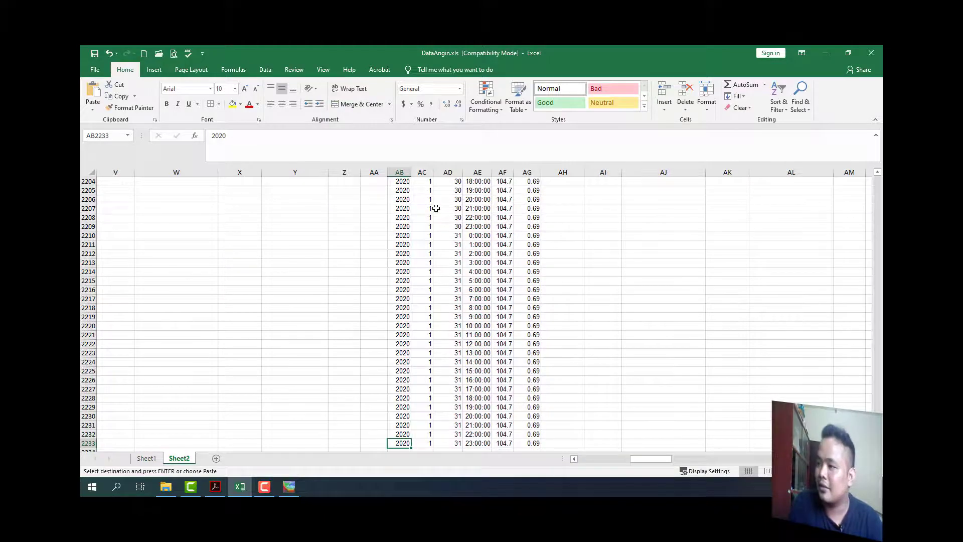
pyautogui.hotkey('ctrl', 'Up')
pyautogui.press('Left')
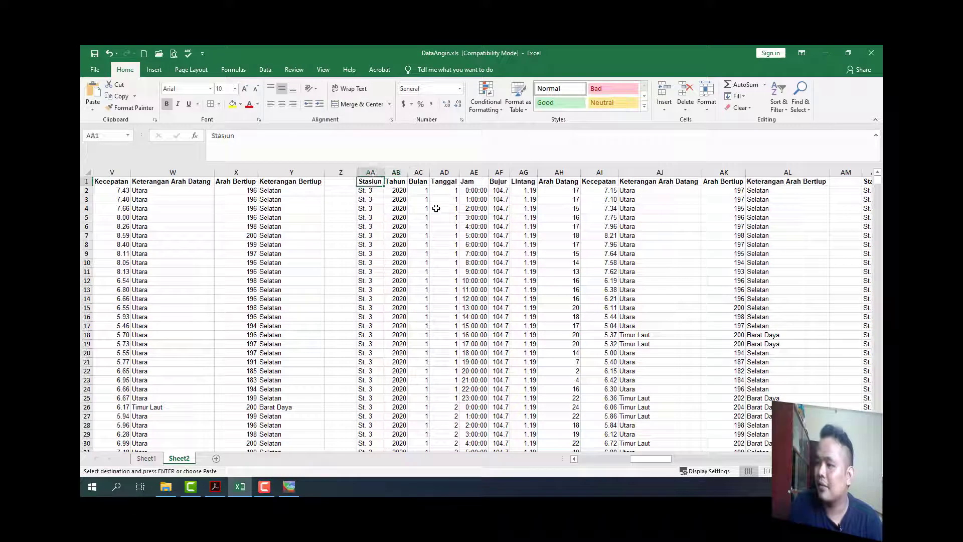
pyautogui.hotkey('ctrl', 'Down')
pyautogui.press('Down')
pyautogui.press('Down')
pyautogui.press('Down')
pyautogui.press('Down')
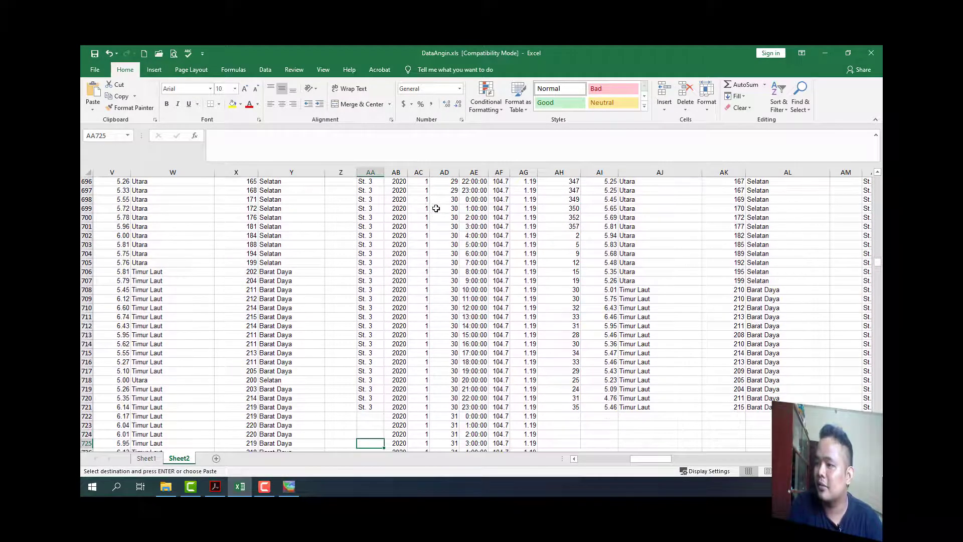
# Compare the St. 2 records with the pasted St. 3 rows below row 721
pyautogui.press('Left')
pyautogui.press('Left')
pyautogui.press('Left')
pyautogui.press('Left')
pyautogui.press('Down')
pyautogui.press('Down')
pyautogui.press('Down')
pyautogui.press('Down')
pyautogui.press('Down')
pyautogui.press('Down')
pyautogui.press('Down')
pyautogui.press('Down')
pyautogui.press('Down')
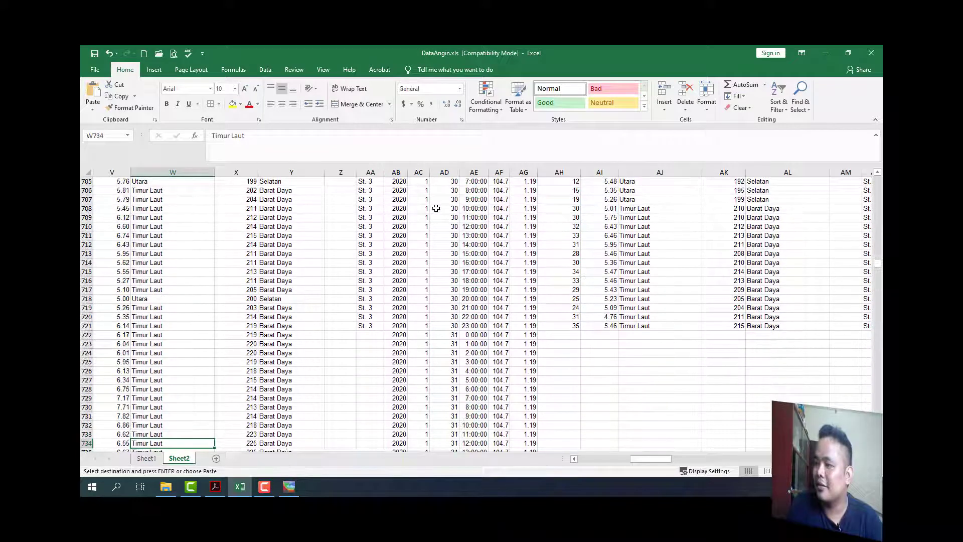
pyautogui.press('Up')
pyautogui.press('Right')
pyautogui.press('Right')
pyautogui.press('Right')
pyautogui.press('Right')
pyautogui.press('Right')
pyautogui.press('Right')
pyautogui.press('Right')
pyautogui.press('Right')
pyautogui.press('Left')
pyautogui.press('Left')
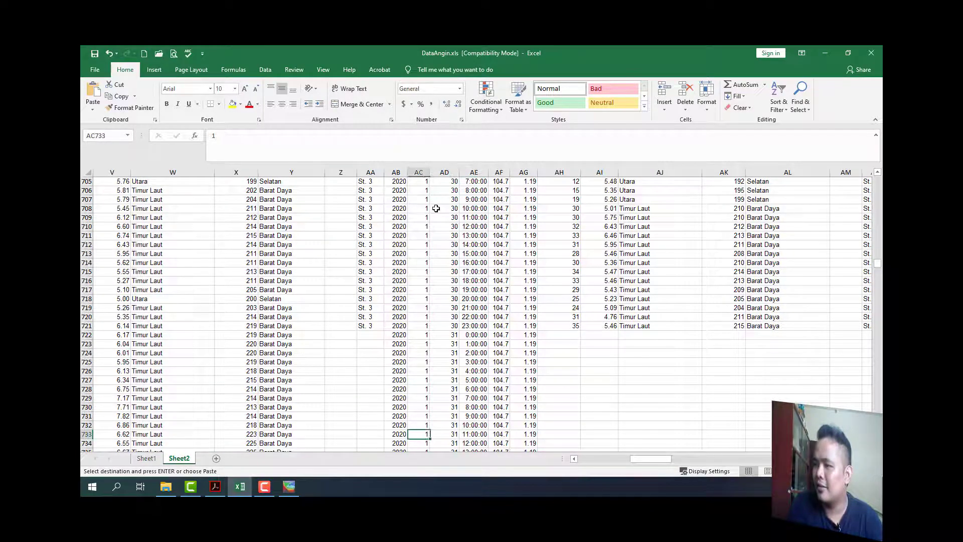
# Check the St. 2 block's Stasiun entries for 31 January down to the last record, at row 745
pyautogui.press('Left')
pyautogui.press('Left')
pyautogui.press('Left')
pyautogui.press('Left')
pyautogui.press('Left')
pyautogui.press('Left')
pyautogui.press('Left')
pyautogui.press('Left')
pyautogui.press('Left')
pyautogui.press('Left')
pyautogui.press('Left')
pyautogui.press('Left')
pyautogui.press('Left')
pyautogui.press('Left')
pyautogui.press('Left')
pyautogui.press('Up')
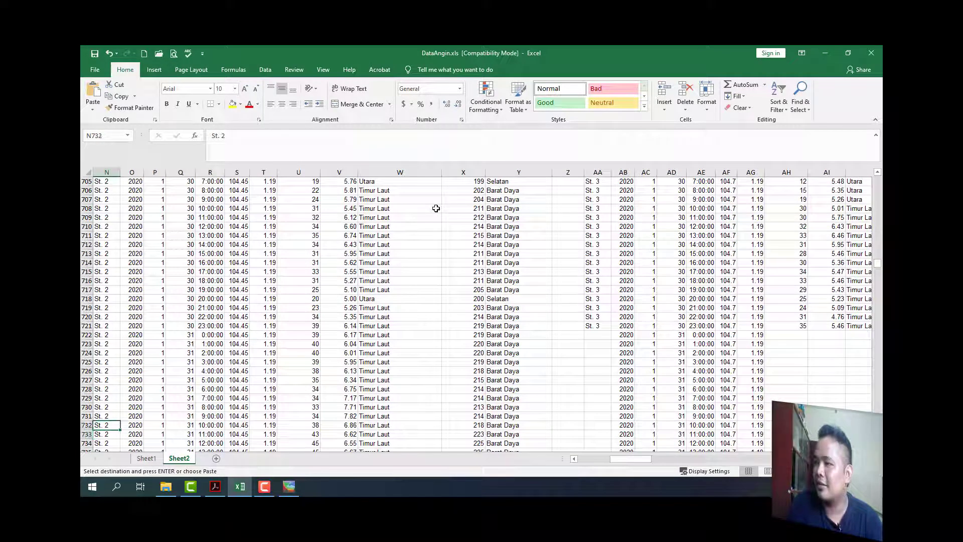
pyautogui.press('Down')
pyautogui.press('Down')
pyautogui.press('Down')
pyautogui.press('Down')
pyautogui.press('Down')
pyautogui.press('Down')
pyautogui.press('Down')
pyautogui.press('Down')
pyautogui.press('Down')
pyautogui.press('Down')
pyautogui.press('Down')
pyautogui.press('Down')
pyautogui.press('Down')
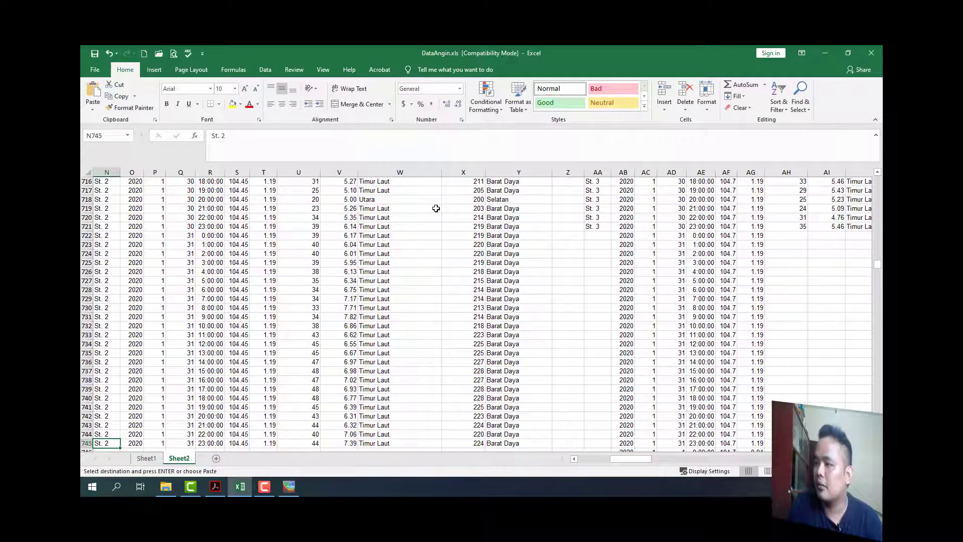
# Examine the pasted St. 3 dates and Lintang values in the rows below row 745, where the St. 2 block has ended
pyautogui.scroll(-10, 435, 208)
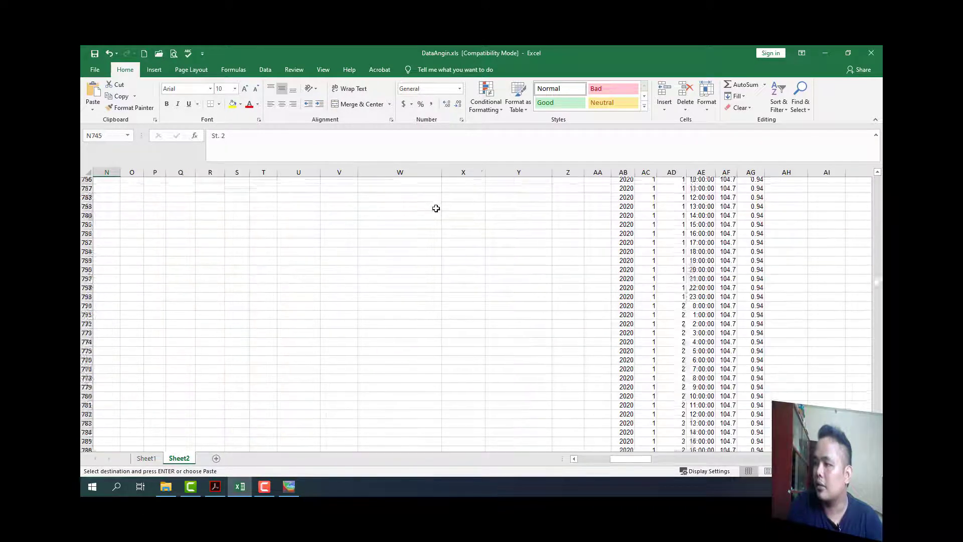
pyautogui.press('Down')
pyautogui.press('Down')
pyautogui.press('Down')
pyautogui.press('Down')
pyautogui.press('Down')
pyautogui.press('Down')
pyautogui.press('Down')
pyautogui.press('Down')
pyautogui.press('Down')
pyautogui.press('Down')
pyautogui.press('Down')
pyautogui.press('Up')
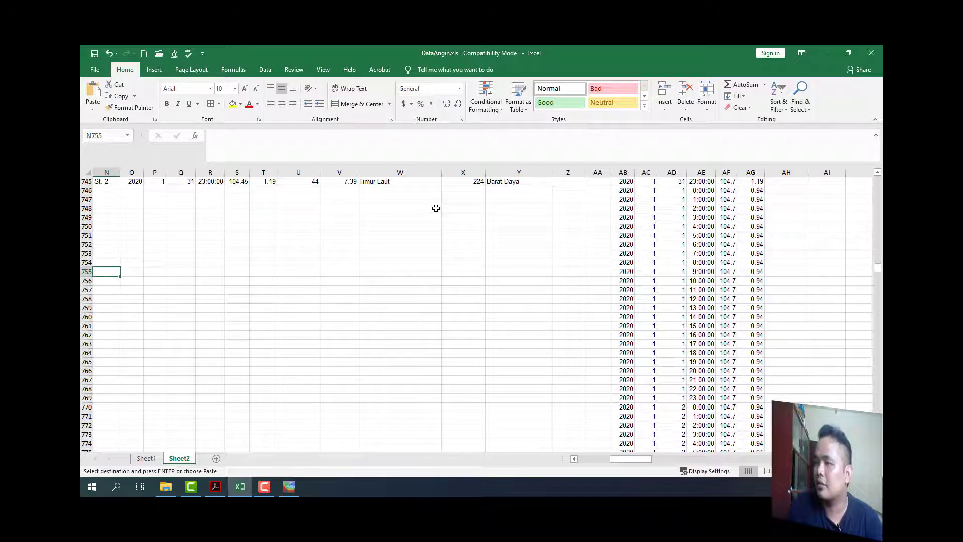
# Clear all records of the St. 3 and following blocks on Sheet2, from AA2 onward, keeping the header row
pyautogui.scroll(20, 436, 208)
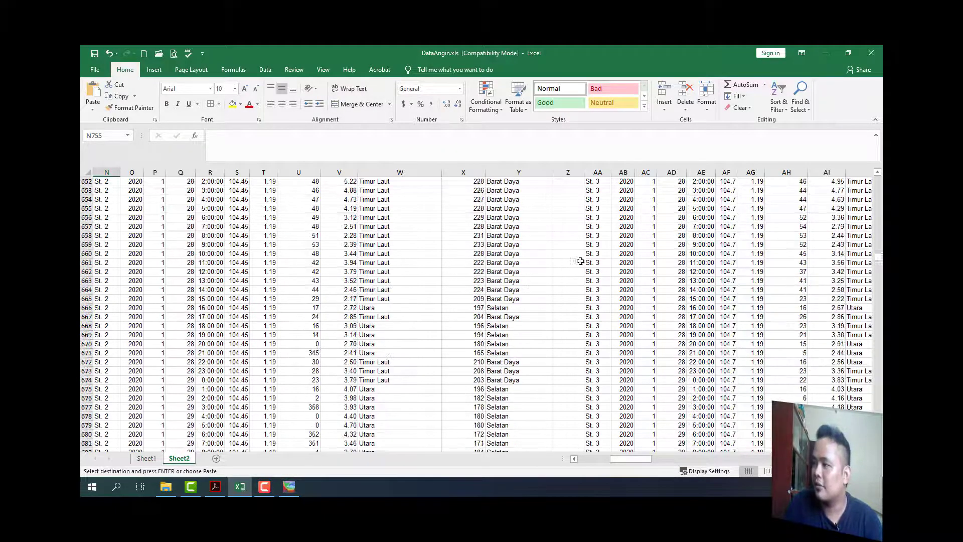
pyautogui.scroll(20, 613, 250)
pyautogui.click(644, 272)
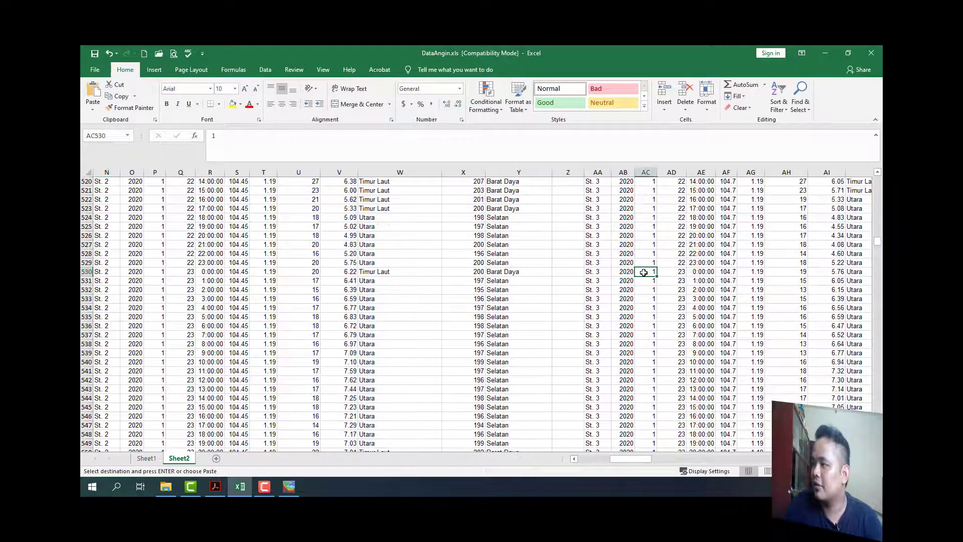
pyautogui.hotkey('ctrl', 'Up')
pyautogui.press('Down')
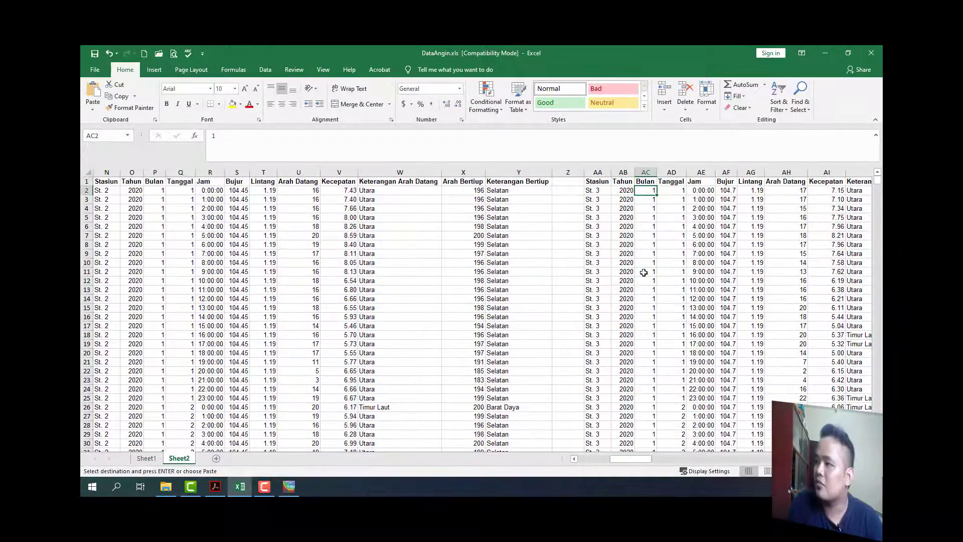
pyautogui.press('Left')
pyautogui.press('Left')
pyautogui.press('Left')
pyautogui.press('Left')
pyautogui.press('Left')
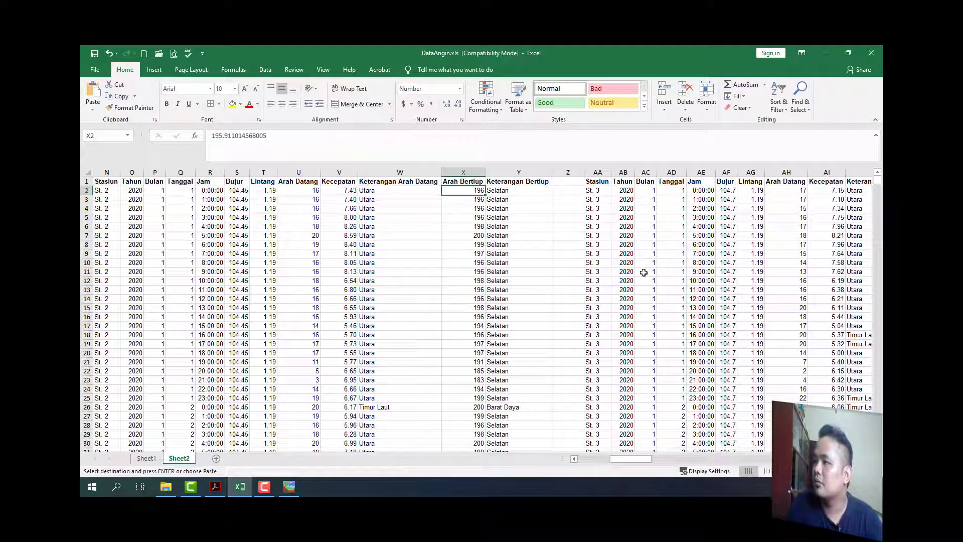
pyautogui.press('Right')
pyautogui.press('Right')
pyautogui.press('Right')
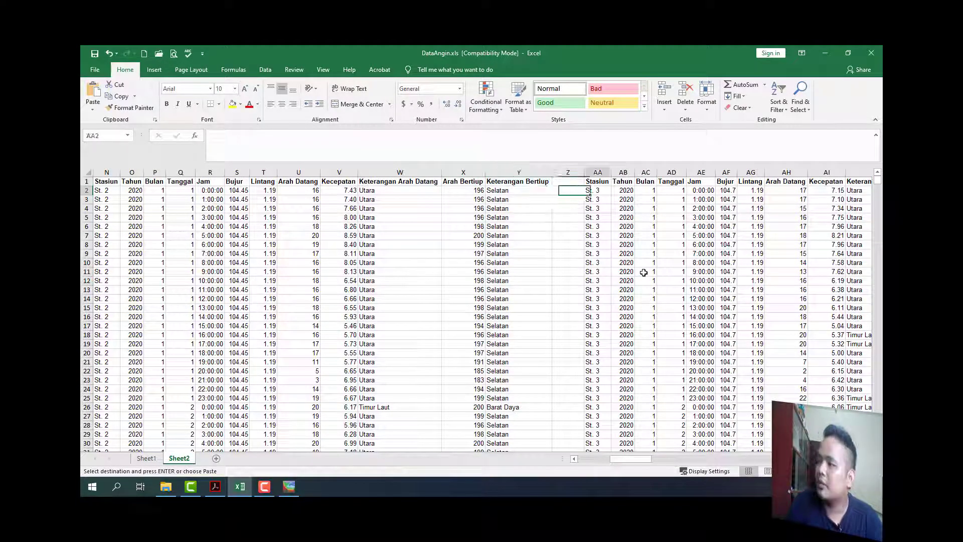
pyautogui.hotkey('ctrl', 'shift', 'Right')
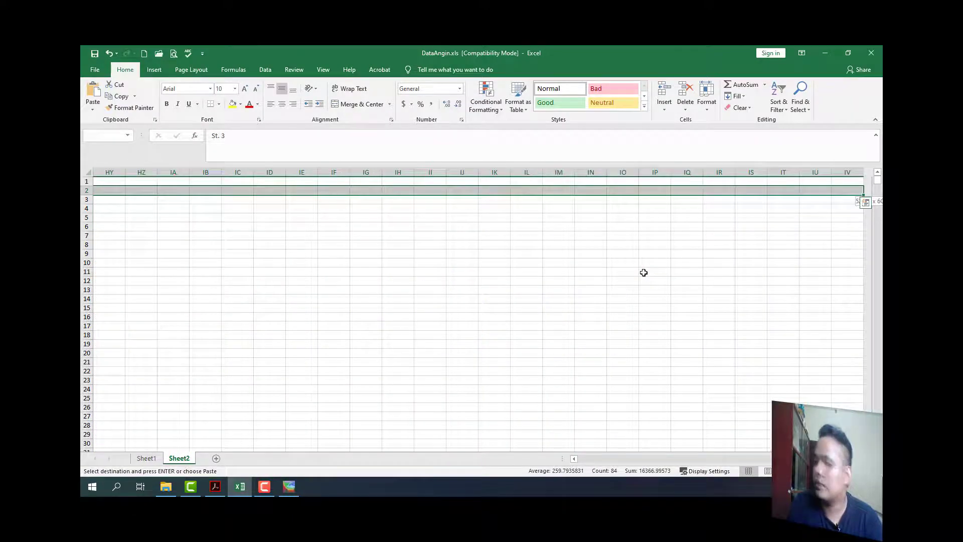
pyautogui.hotkey('ctrl', 'shift', 'Down')
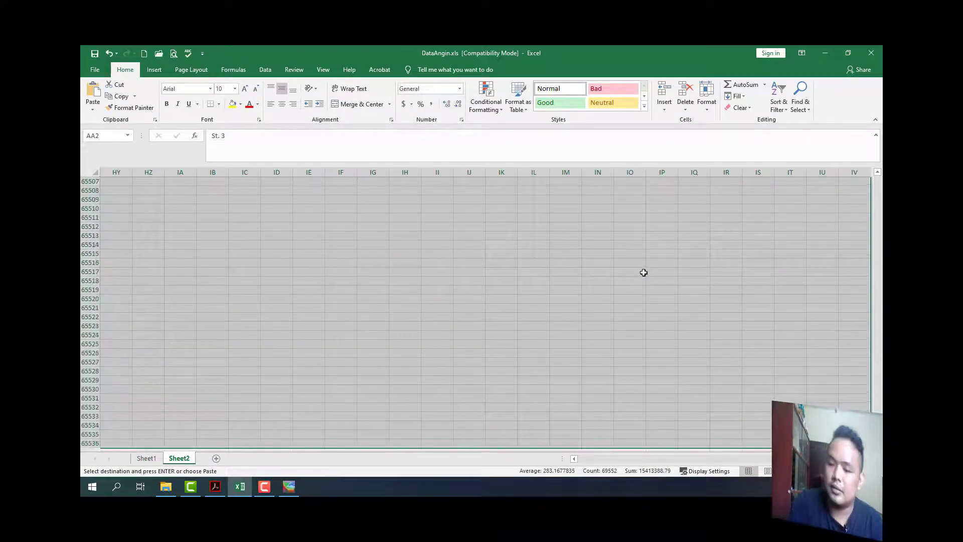
pyautogui.press('Delete')
pyautogui.click(643, 272)
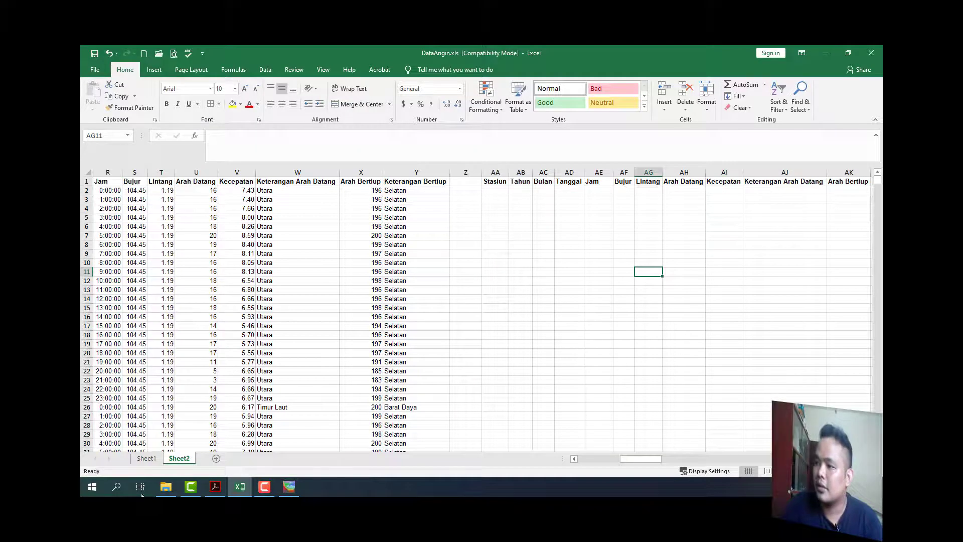
# Copy the selected Tahun to Lintang rows on Sheet1 again, paste them at AB2 on Sheet2, and check the last pasted row
pyautogui.click(146, 458)
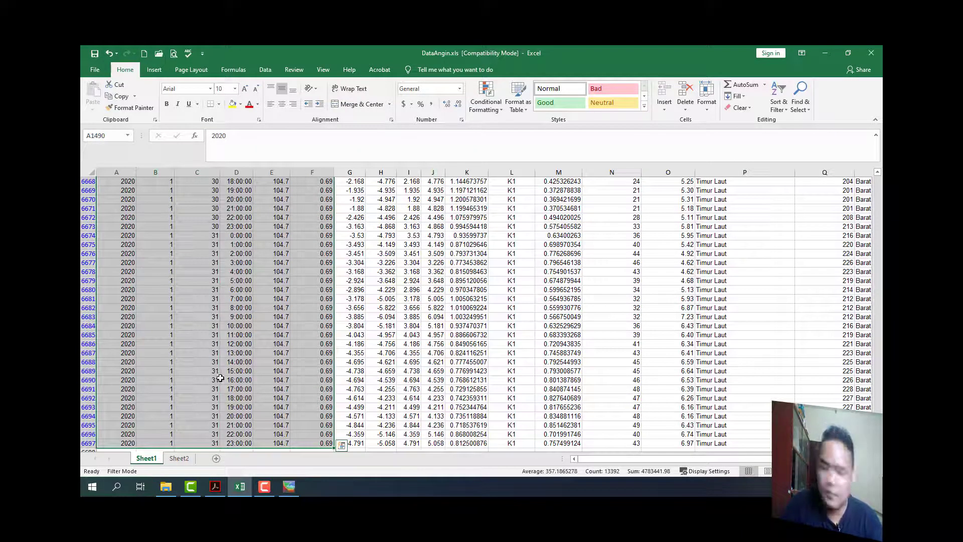
pyautogui.hotkey('ctrl', 'c')
pyautogui.hotkey('ctrl', 'q')
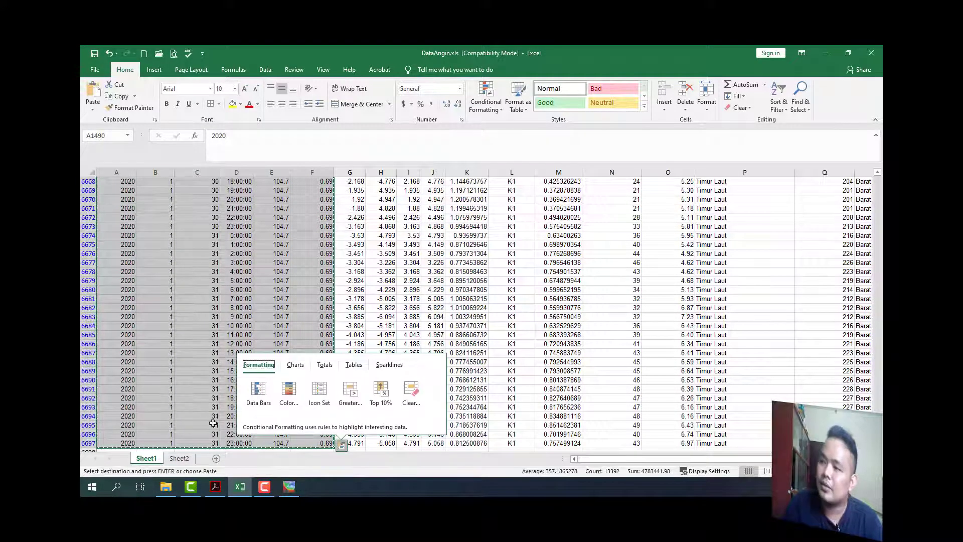
pyautogui.click(178, 459)
pyautogui.click(519, 191)
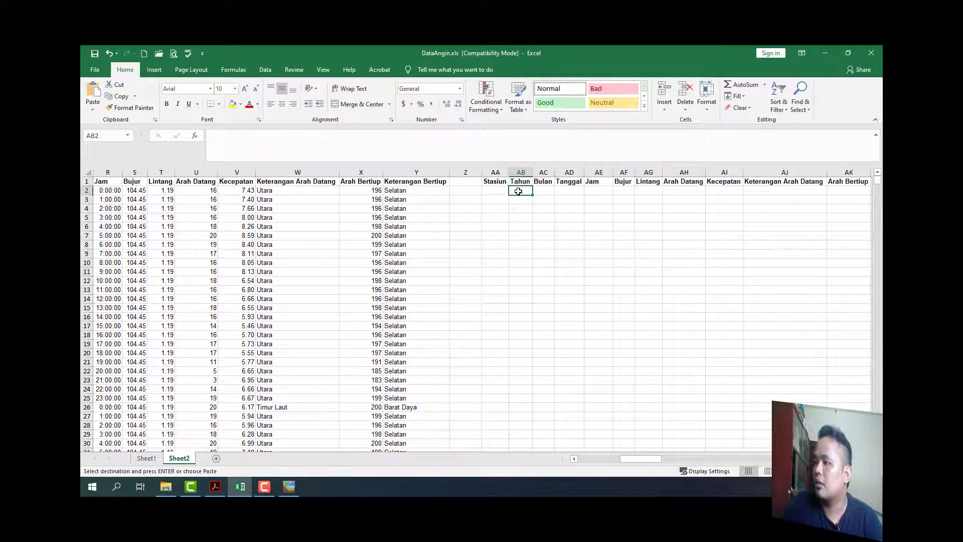
pyautogui.hotkey('ctrl', 'v')
pyautogui.hotkey('ctrl', 'Down')
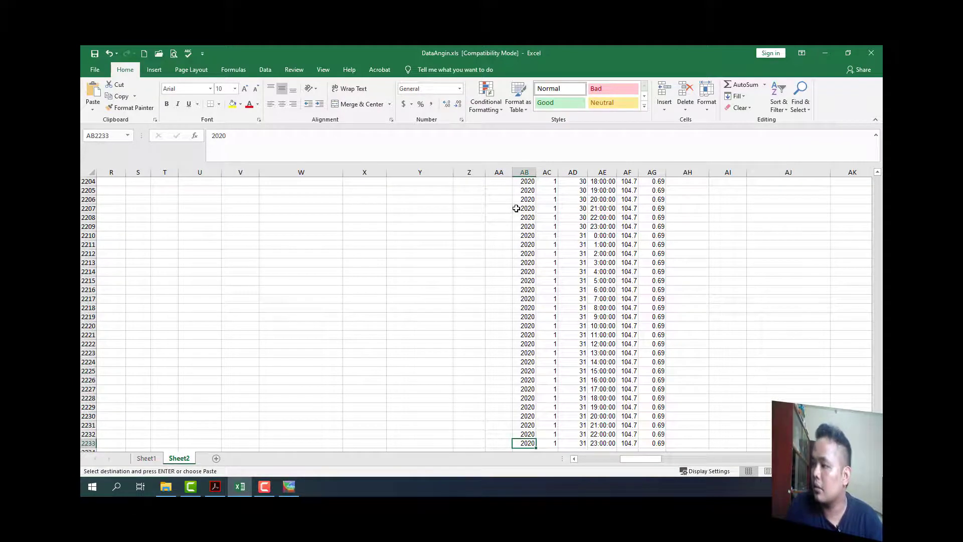
pyautogui.hotkey('ctrl', 'Up')
pyautogui.hotkey('ctrl', 'Down')
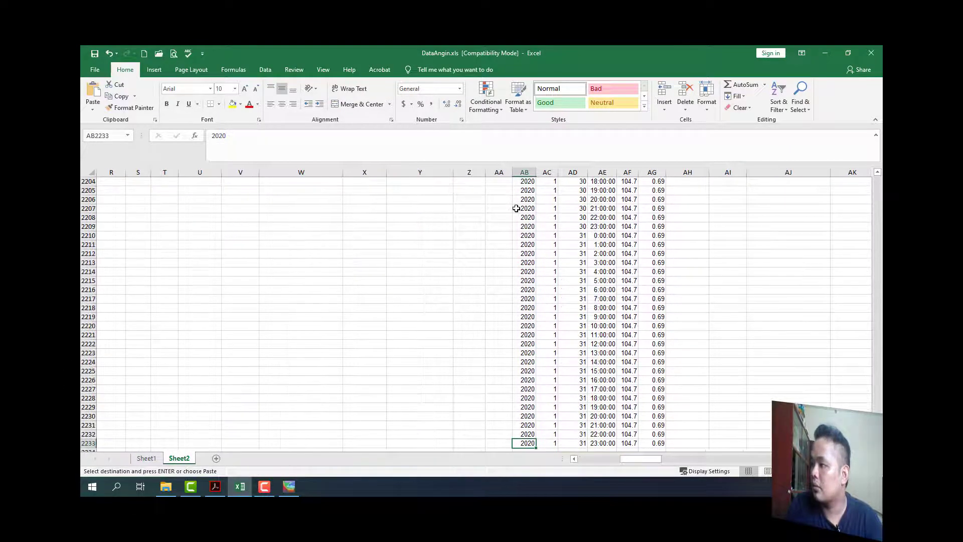
pyautogui.hotkey('ctrl', 'Up')
# Undo the last paste and the clearing of the St. 3 and following blocks
pyautogui.hotkey('ctrl', 'z')
pyautogui.hotkey('ctrl', 'z')
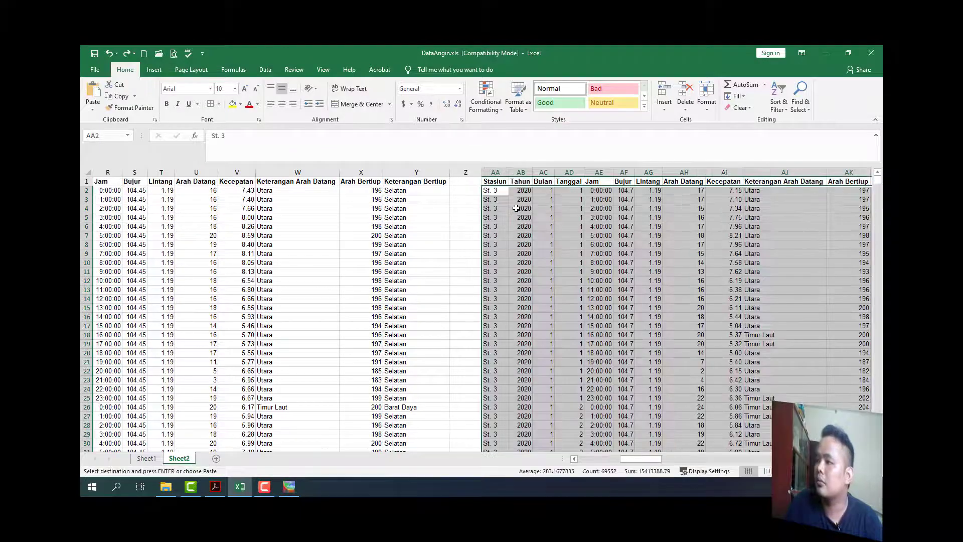
pyautogui.scroll(-20, 516, 223)
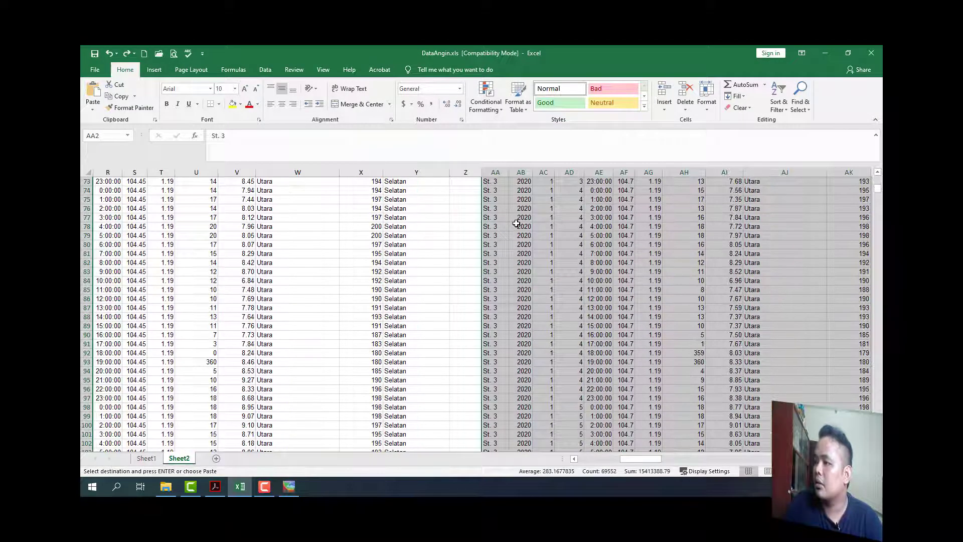
# Revert the earlier paste over the St. 3 block's Tahun to Lintang columns and check where its original records end
pyautogui.hotkey('ctrl', 'y')
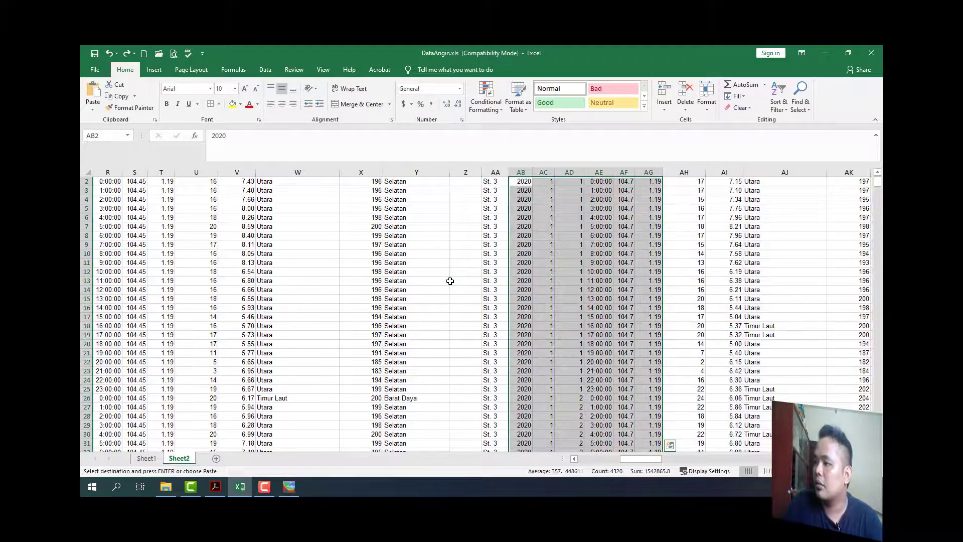
pyautogui.scroll(-20, 454, 280)
pyautogui.scroll(-20, 455, 281)
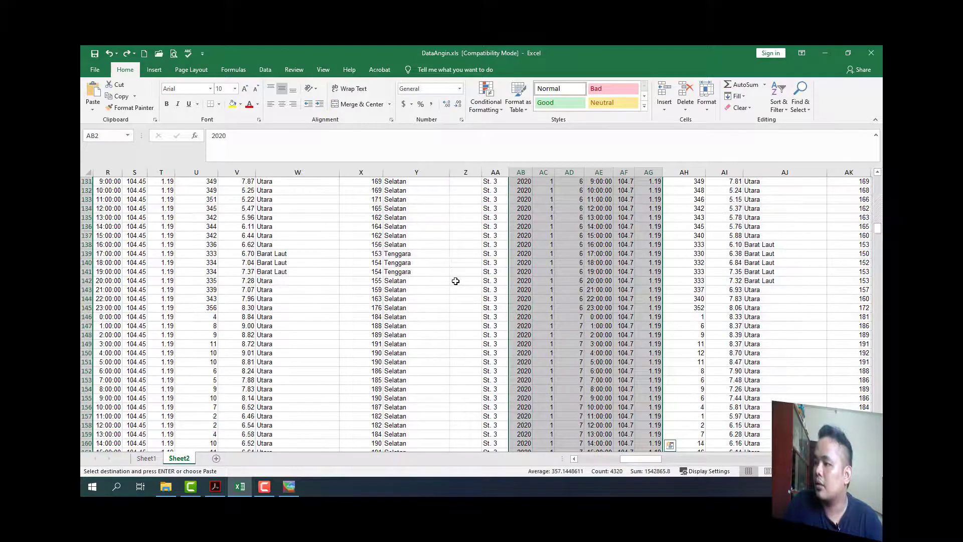
pyautogui.hotkey('ctrl', 'Down')
pyautogui.press('Down')
pyautogui.press('Down')
pyautogui.press('Down')
pyautogui.press('Down')
pyautogui.press('Down')
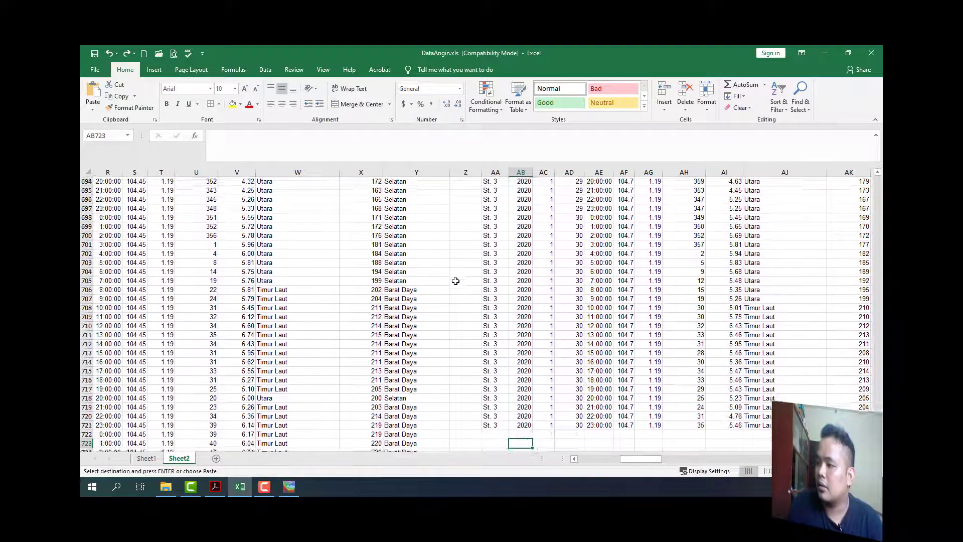
# Filter the Lintang column on Sheet1 to show only 1.19
pyautogui.click(146, 457)
pyautogui.hotkey('ctrl', 'Home')
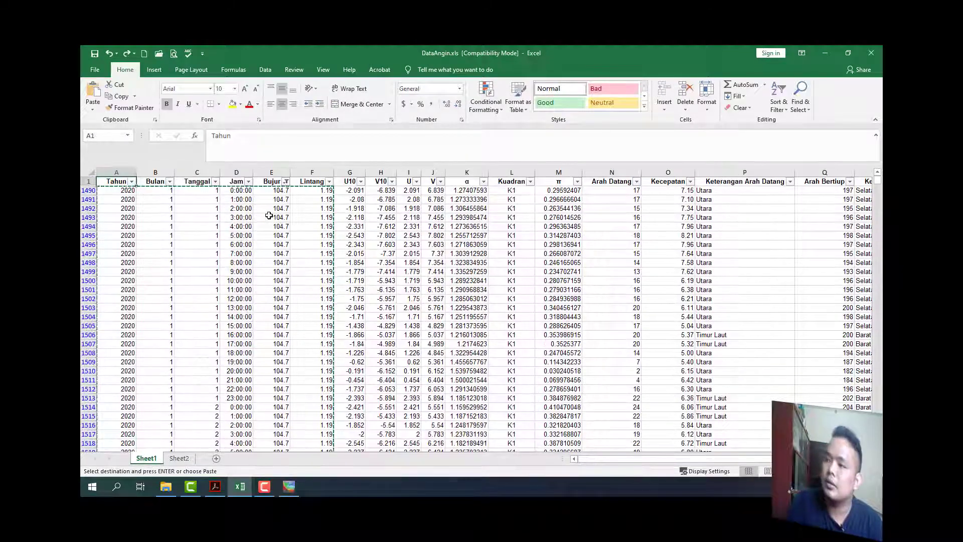
pyautogui.click(329, 181)
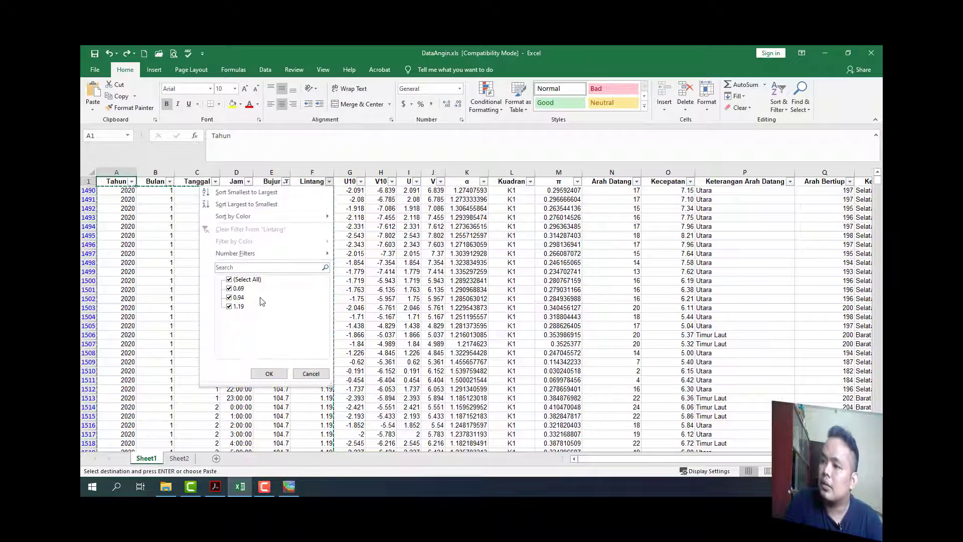
pyautogui.click(235, 279)
pyautogui.click(238, 306)
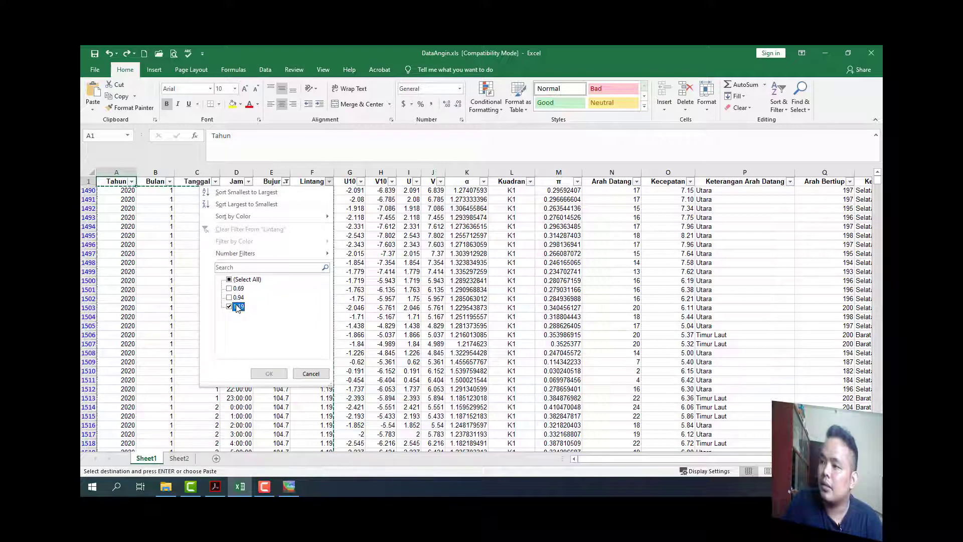
pyautogui.click(265, 373)
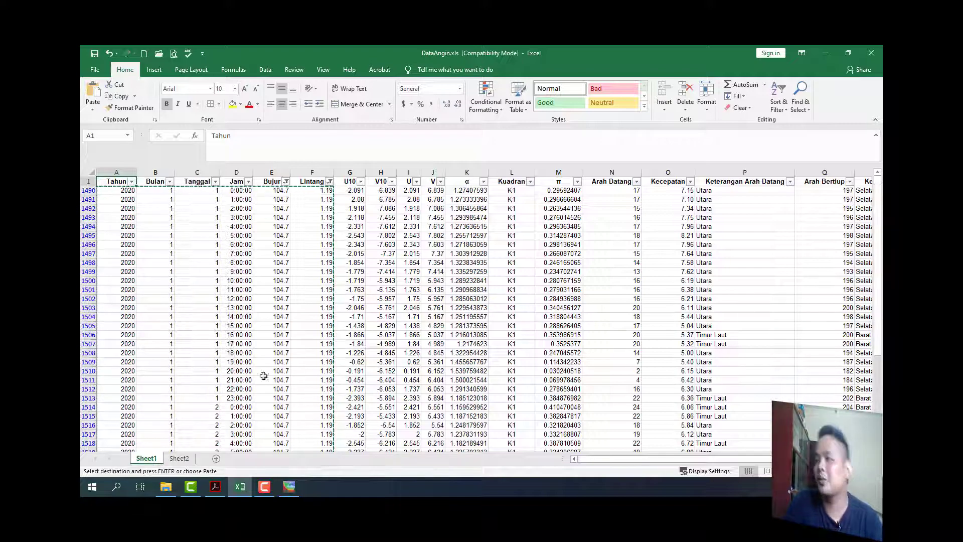
# Copy the Tahun through Lintang values of the rows filtered to Lintang 1.19, starting at row 1490
pyautogui.click(115, 190)
pyautogui.hotkey('shift', 'Right')
pyautogui.hotkey('shift', 'Right')
pyautogui.hotkey('shift', 'Right')
pyautogui.hotkey('shift', 'Right')
pyautogui.hotkey('shift', 'Right')
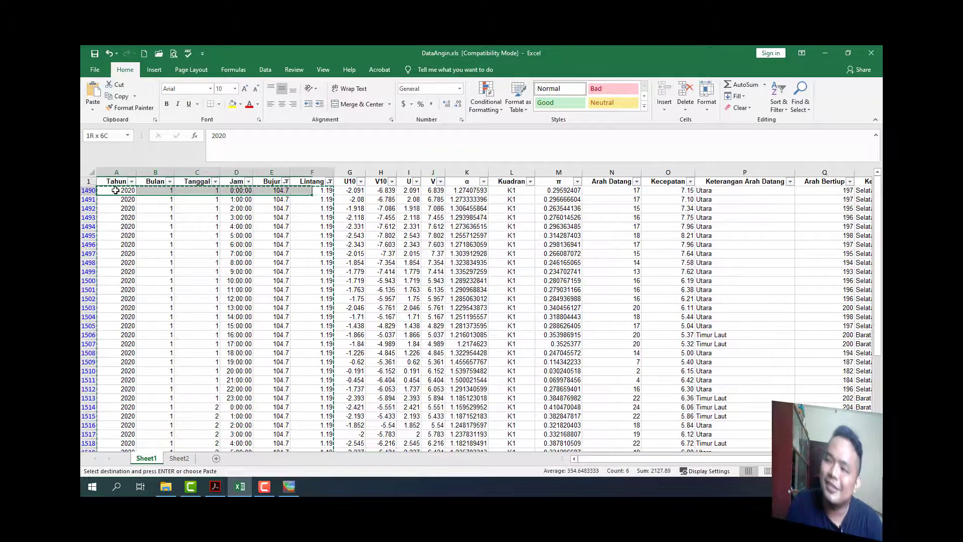
pyautogui.hotkey('ctrl', 'shift', 'Down')
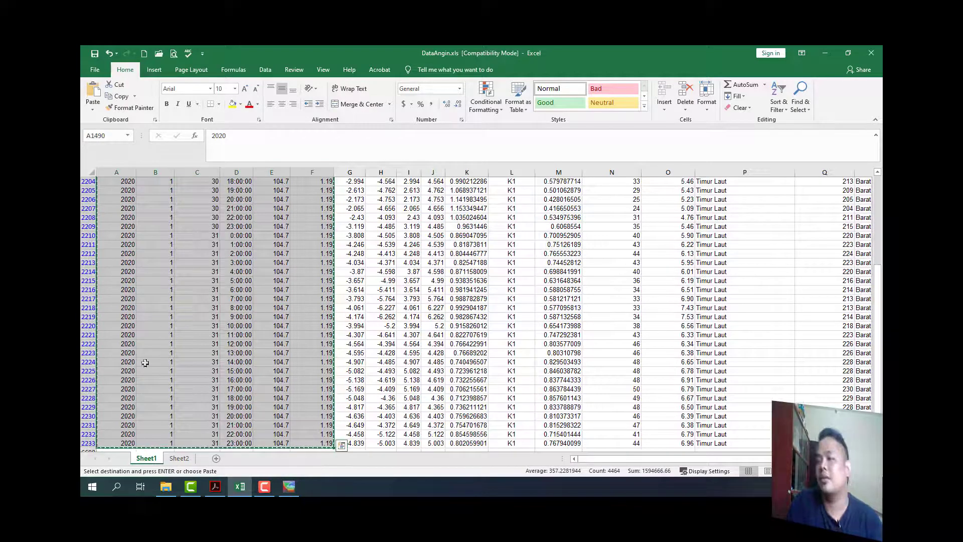
# Paste the rows filtered by Lintang over the St. 3 block's Tahun to Lintang columns on Sheet2, starting at AB2
pyautogui.click(182, 458)
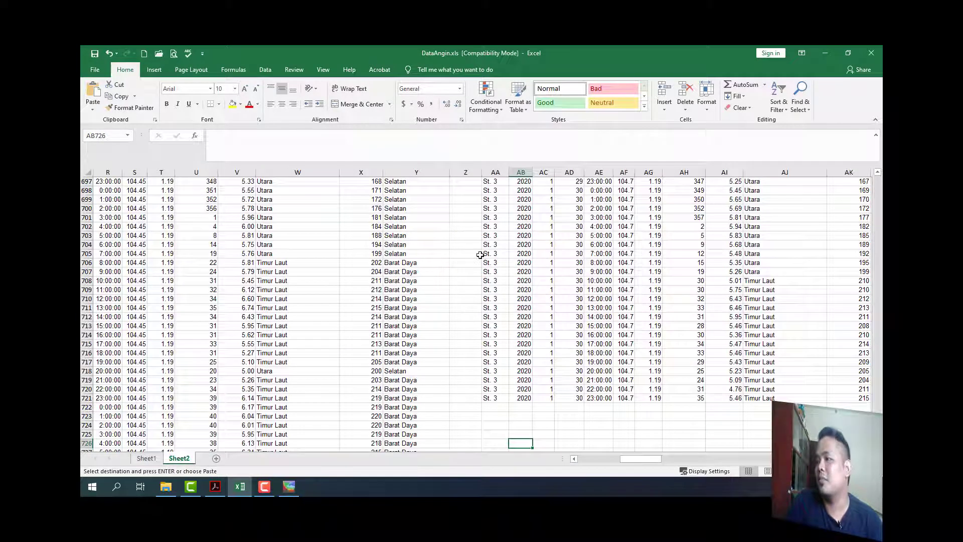
pyautogui.hotkey('ctrl', 'Up')
pyautogui.hotkey('ctrl', 'Up')
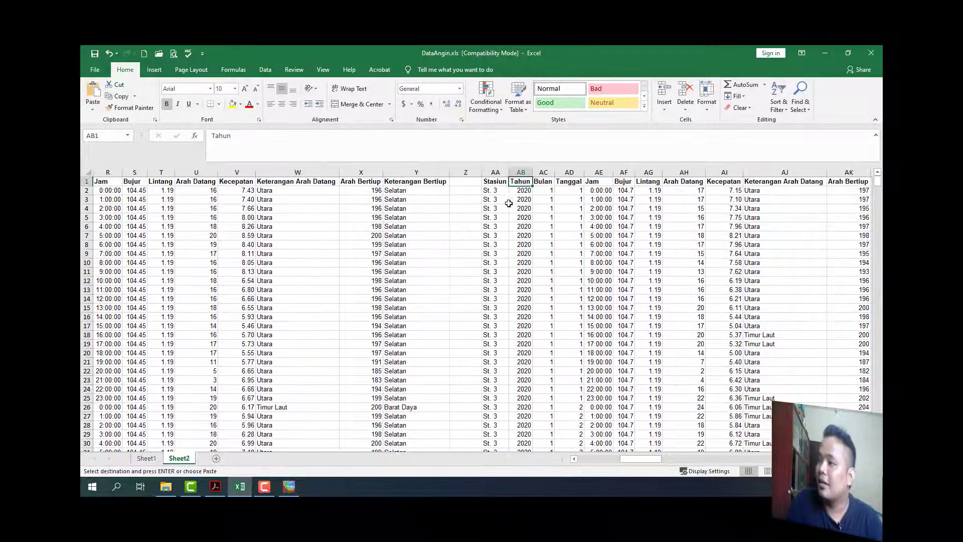
pyautogui.click(522, 190)
pyautogui.rightClick(523, 190)
pyautogui.click(557, 236)
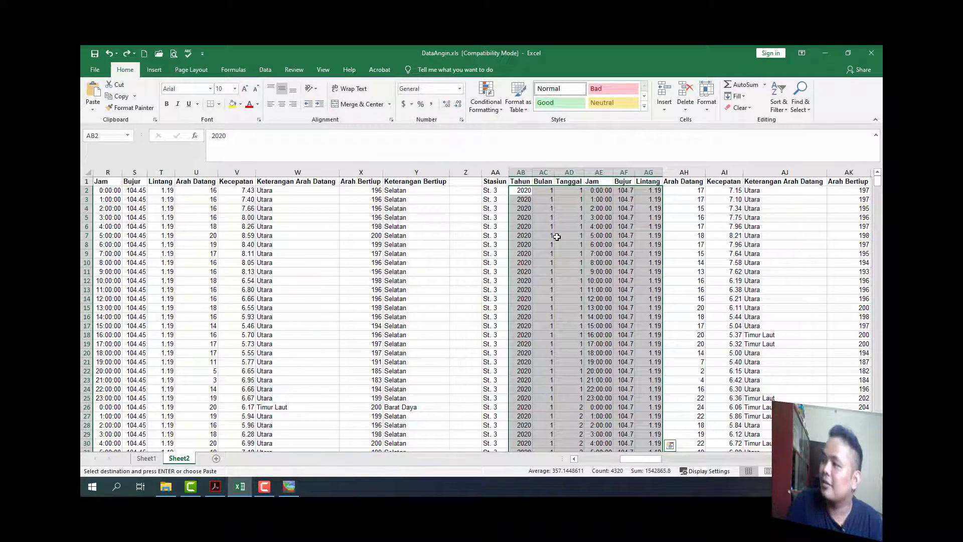
pyautogui.click(525, 191)
pyautogui.hotkey('ctrl', 'v')
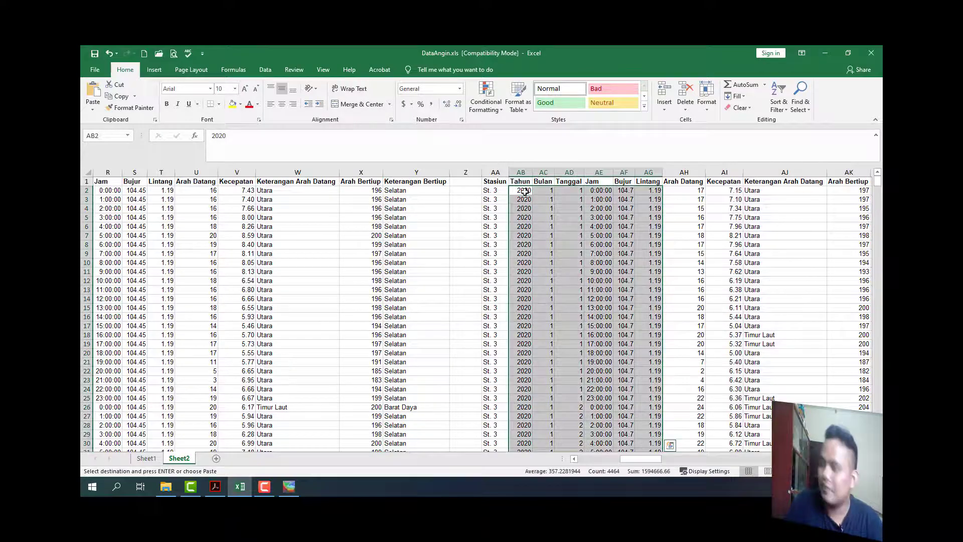
# Check the last pasted row in the St. 3 Tahun column and the last filled row in its Stasiun column
pyautogui.hotkey('ctrl', 'Down')
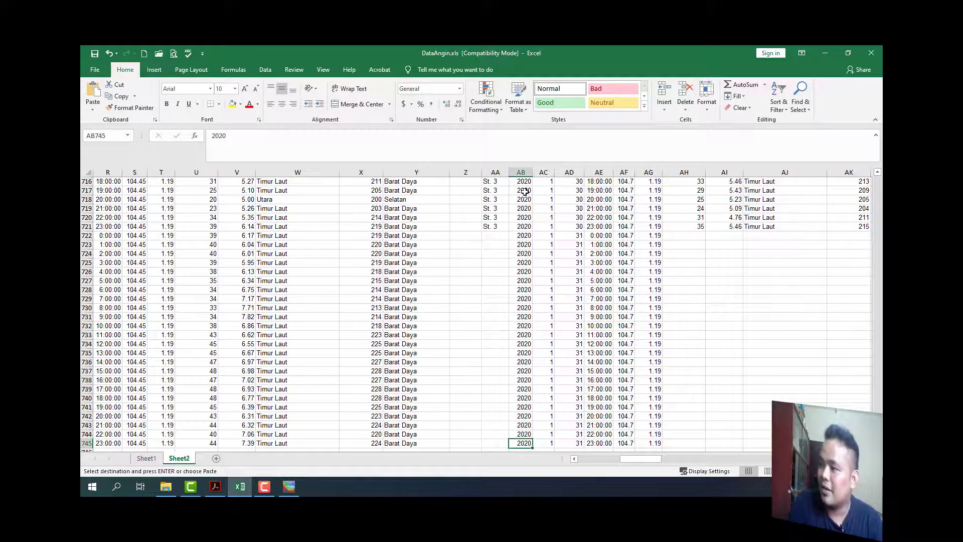
pyautogui.scroll(-1, 525, 191)
pyautogui.press('Left')
pyautogui.hotkey('ctrl', 'Up')
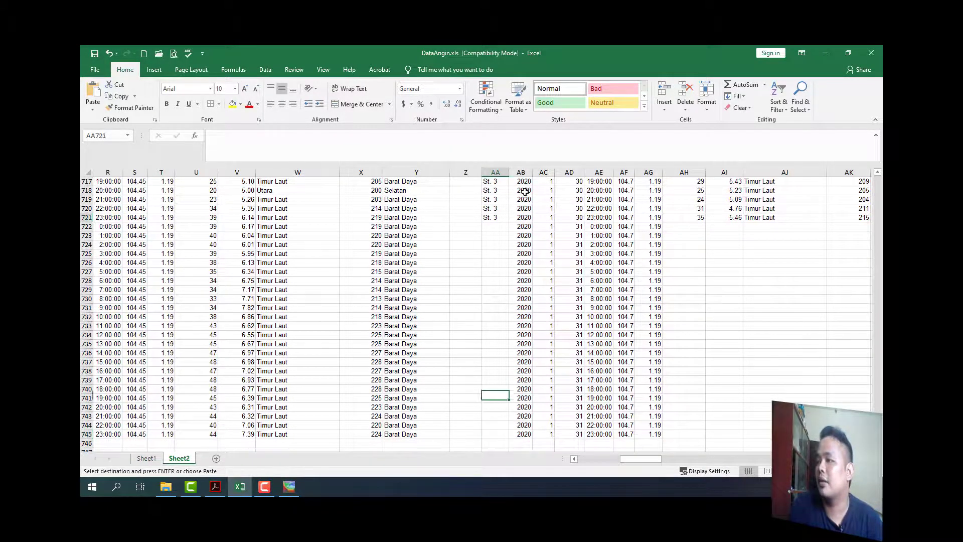
pyautogui.hotkey('ctrl', 'Up')
pyautogui.hotkey('ctrl', 'Down')
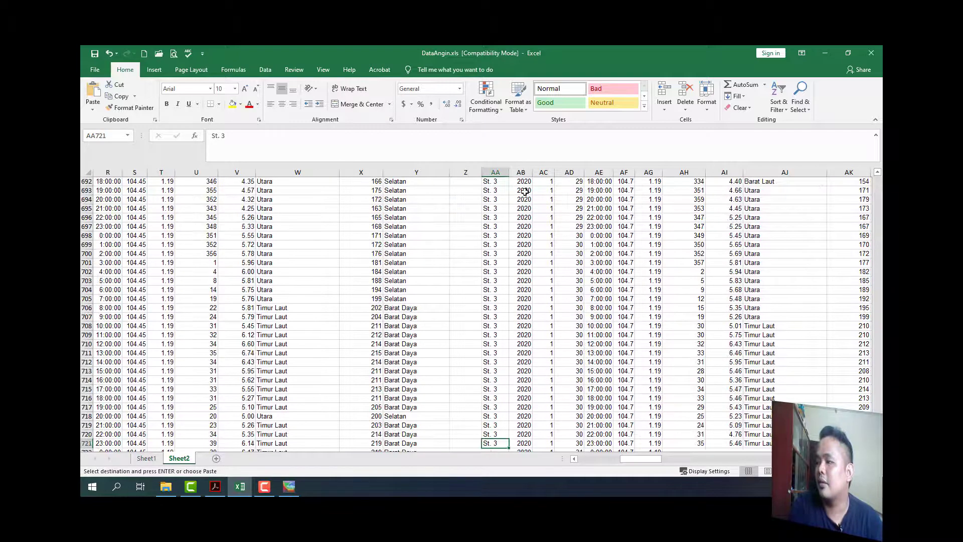
# Fill the St. 3 label down the Stasiun column from AA721 through row 745, and return to the column's header
pyautogui.hotkey('shift', 'Up')
pyautogui.write('St. 3 St. 3')
pyautogui.scroll(-5, 567, 320)
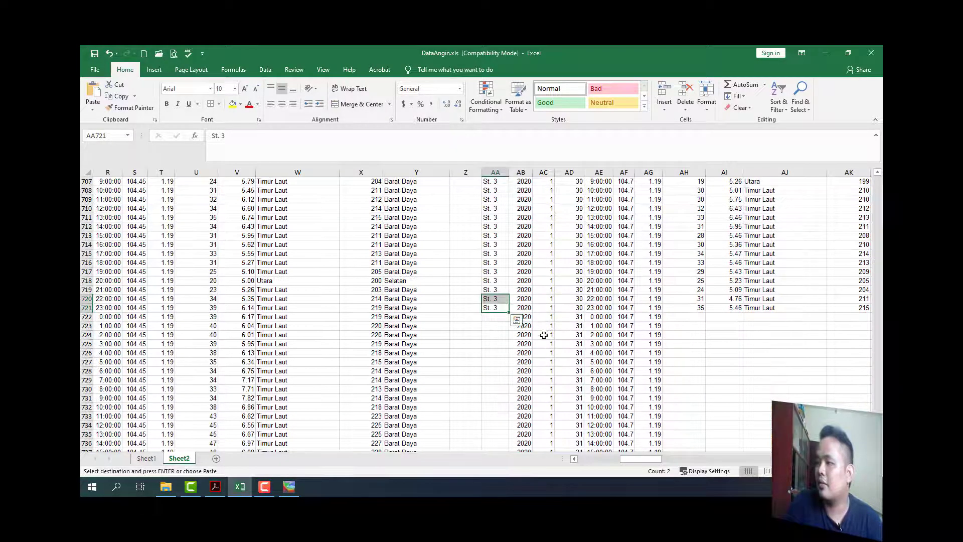
pyautogui.doubleClick(507, 313)
pyautogui.scroll(-8, 568, 300)
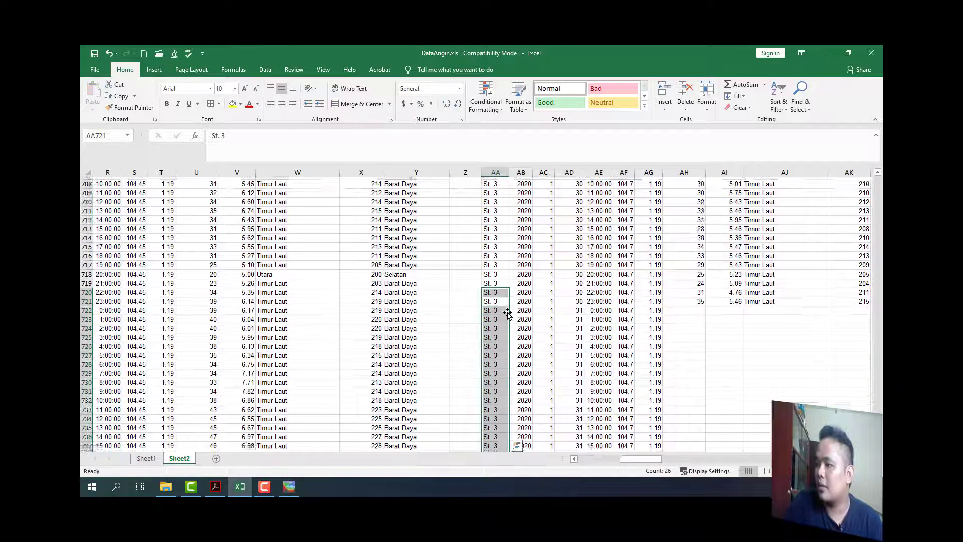
pyautogui.scroll(8, 682, 308)
pyautogui.scroll(20, 702, 317)
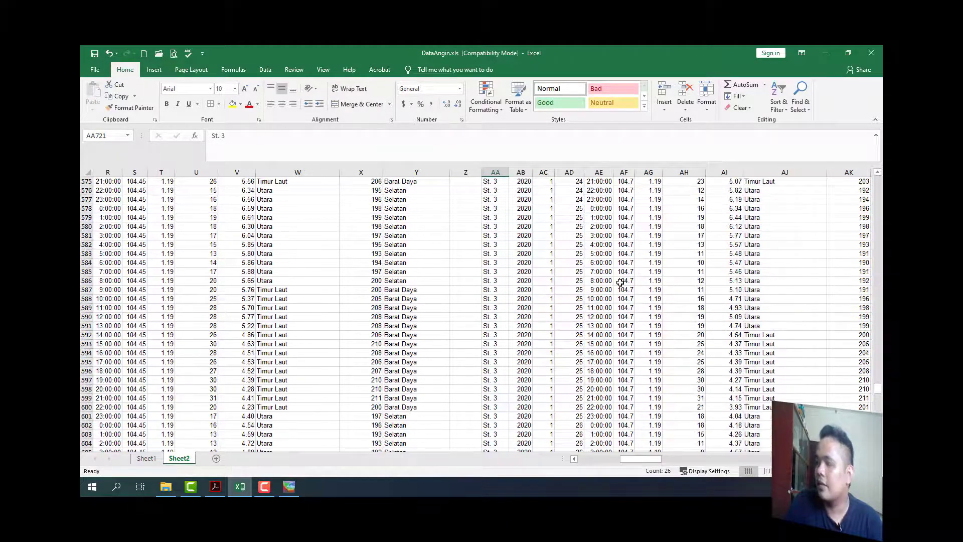
pyautogui.hotkey('ctrl', 'Up')
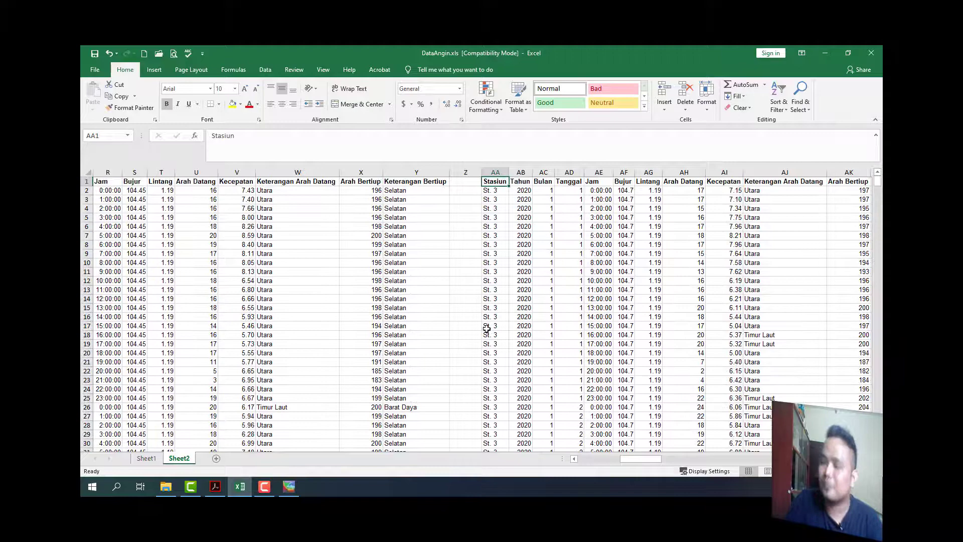
# Copy the Arah Datang through Keterangan Bertiup cells of the filtered rows on Sheet1, starting at N1490
pyautogui.click(145, 458)
pyautogui.hotkey('ctrl', 'Up')
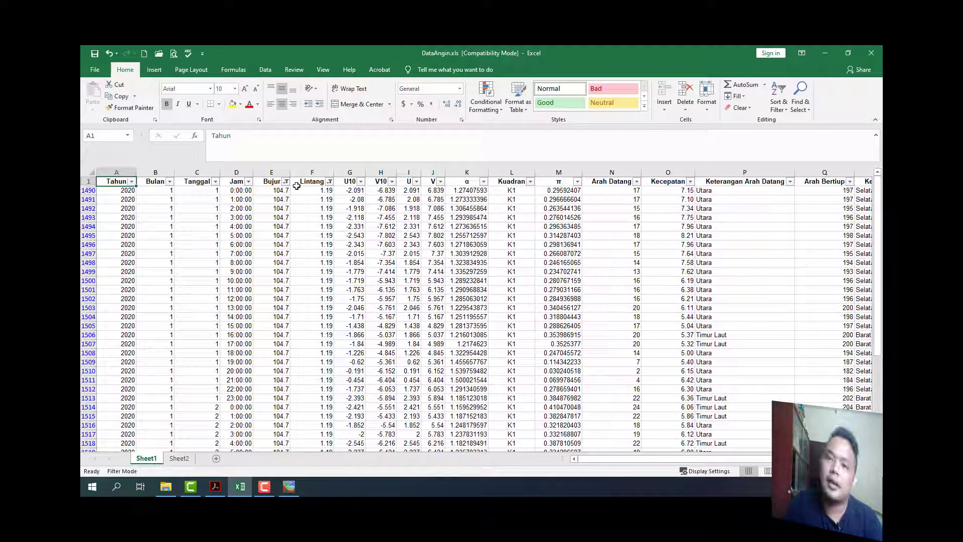
pyautogui.click(627, 195)
pyautogui.hotkey('ctrl', 'shift', 'Right')
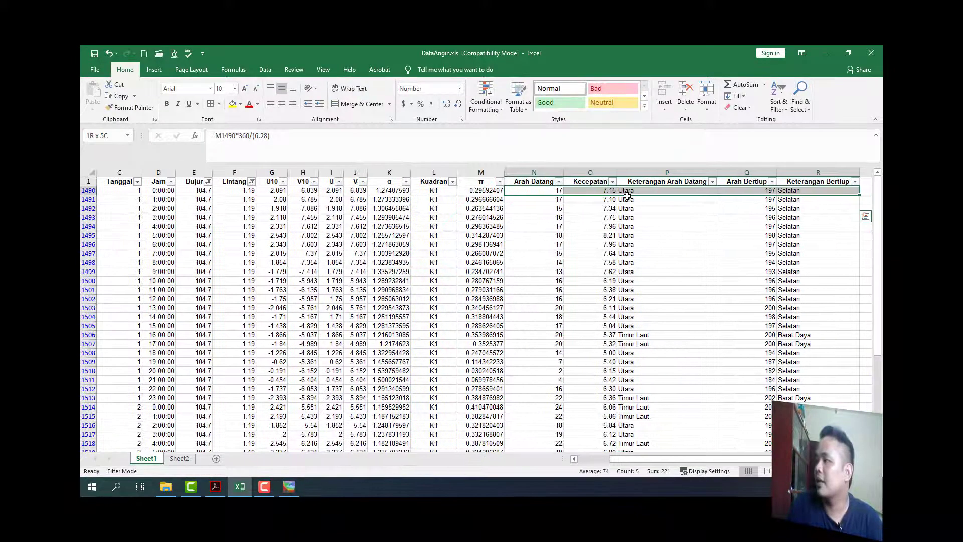
pyautogui.hotkey('ctrl', 'shift', 'Down')
pyautogui.hotkey('ctrl', 'c')
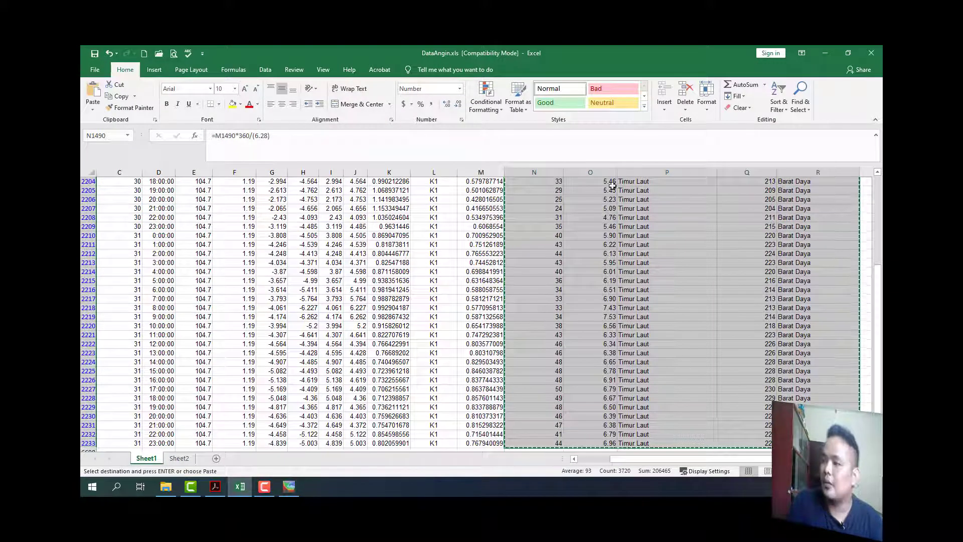
# Paste the copied wind data as values into the St. 3 block on Sheet2 from AH2, and check its last row
pyautogui.click(170, 460)
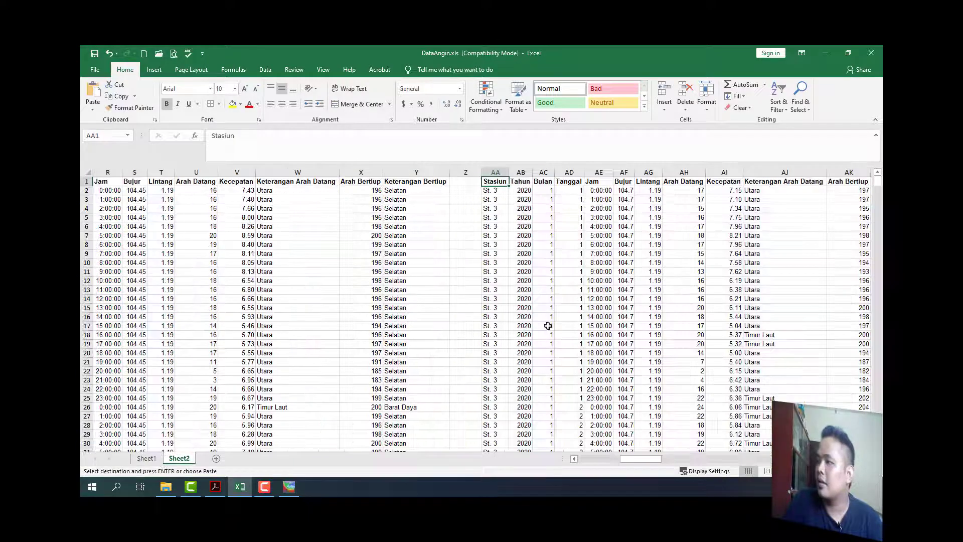
pyautogui.rightClick(674, 190)
pyautogui.click(710, 231)
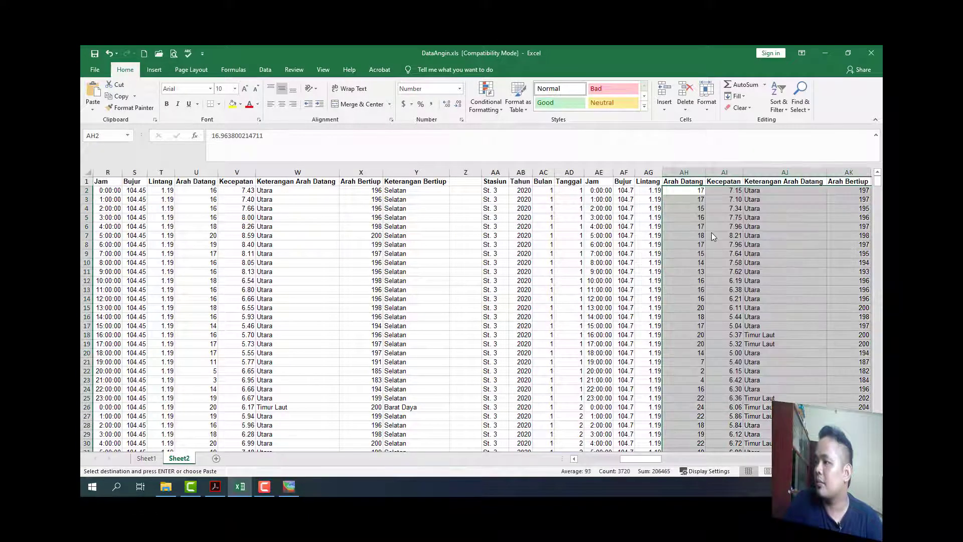
pyautogui.hotkey('ctrl', 'Down')
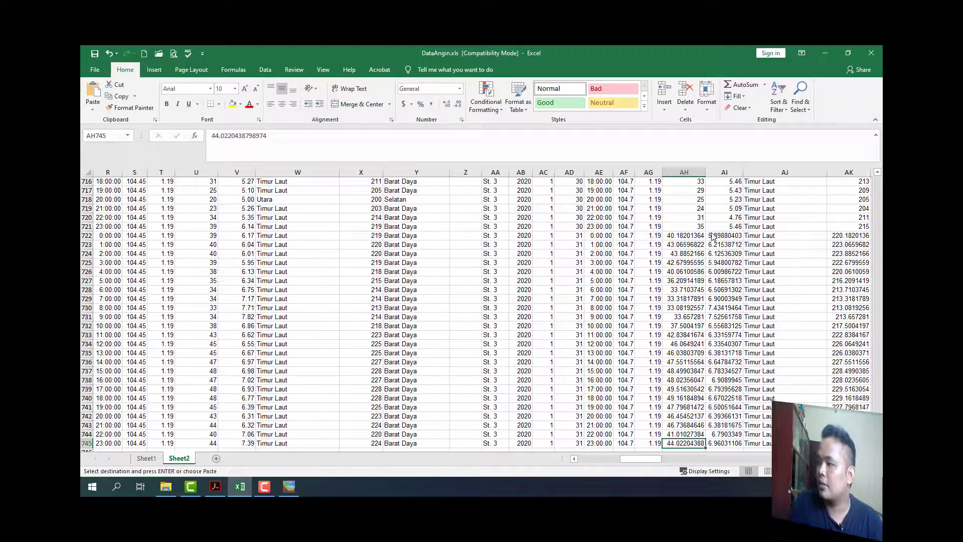
pyautogui.hotkey('ctrl', 'Up')
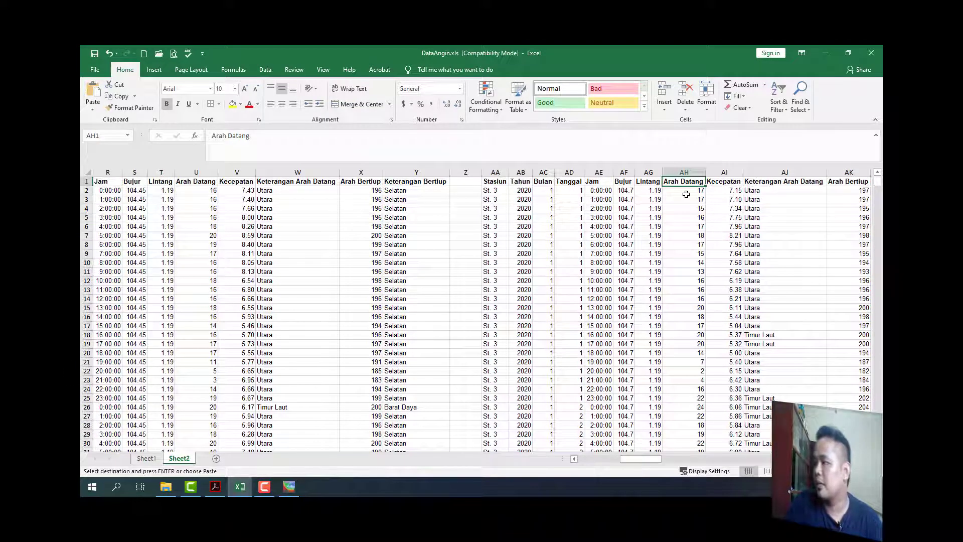
# Format the St. 3 Arah Datang values from AH2 to AH745 with no decimal places
pyautogui.click(686, 194)
pyautogui.hotkey('ctrl', 'shift', 'Down')
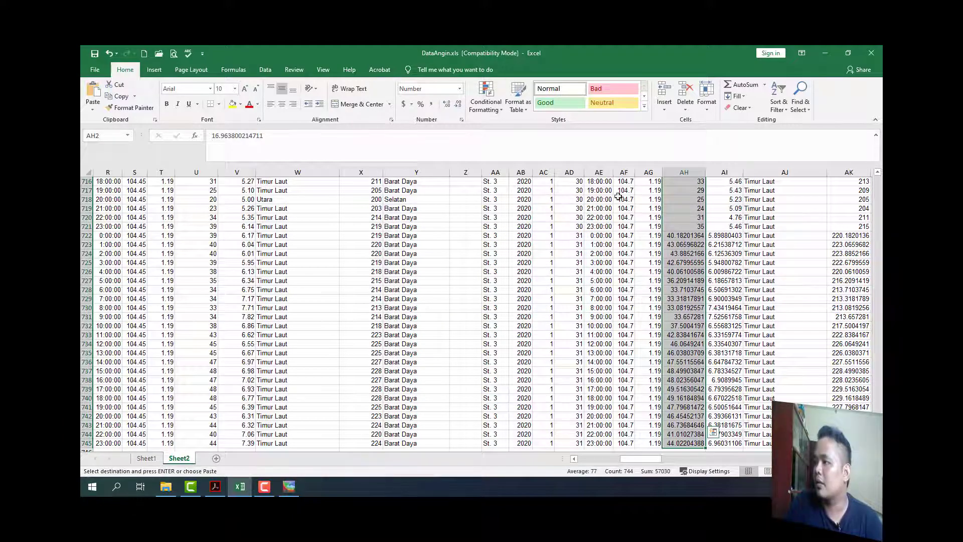
pyautogui.click(457, 104)
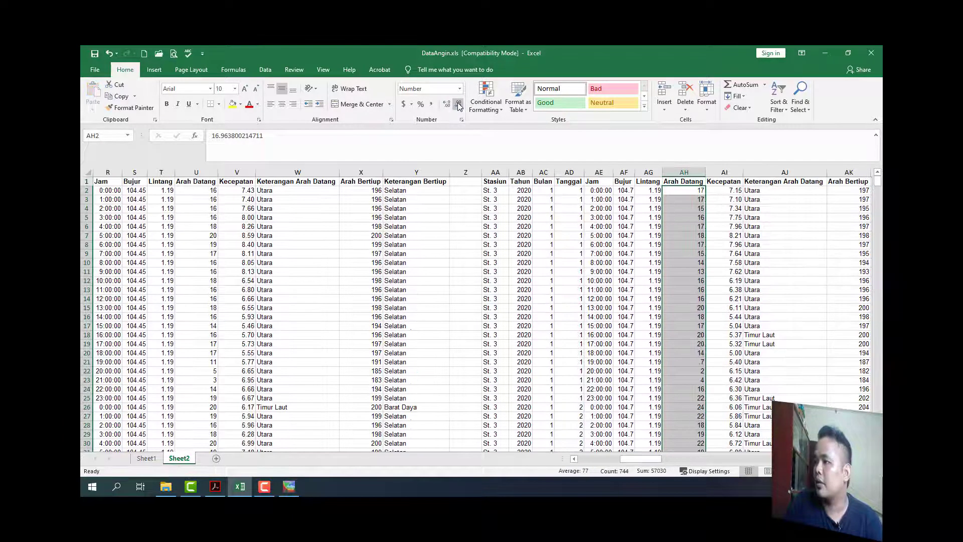
pyautogui.scroll(-8, 671, 256)
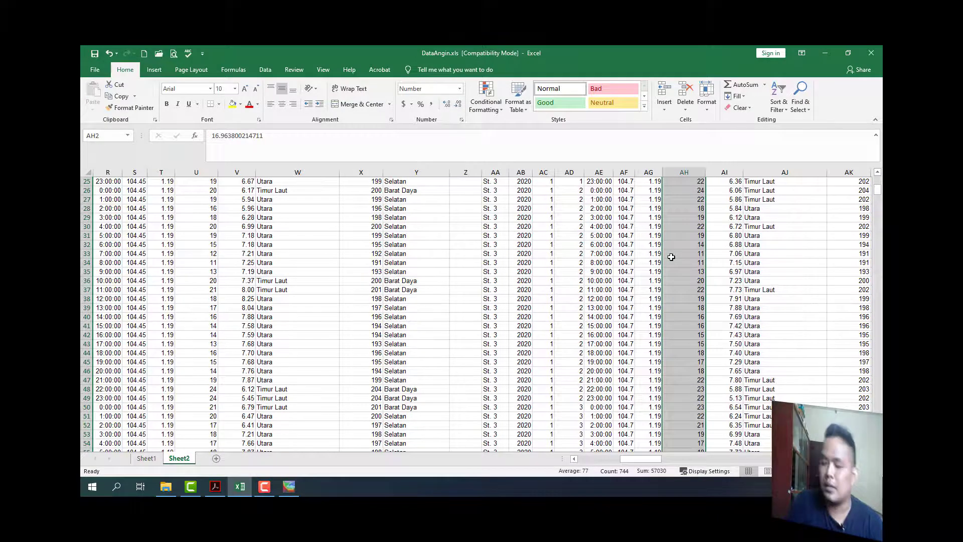
# Format the St. 3 Kecepatan values from AI2 downward with two decimal places
pyautogui.press('Up')
pyautogui.press('Right')
pyautogui.press('Down')
pyautogui.hotkey('ctrl', 'shift', 'Down')
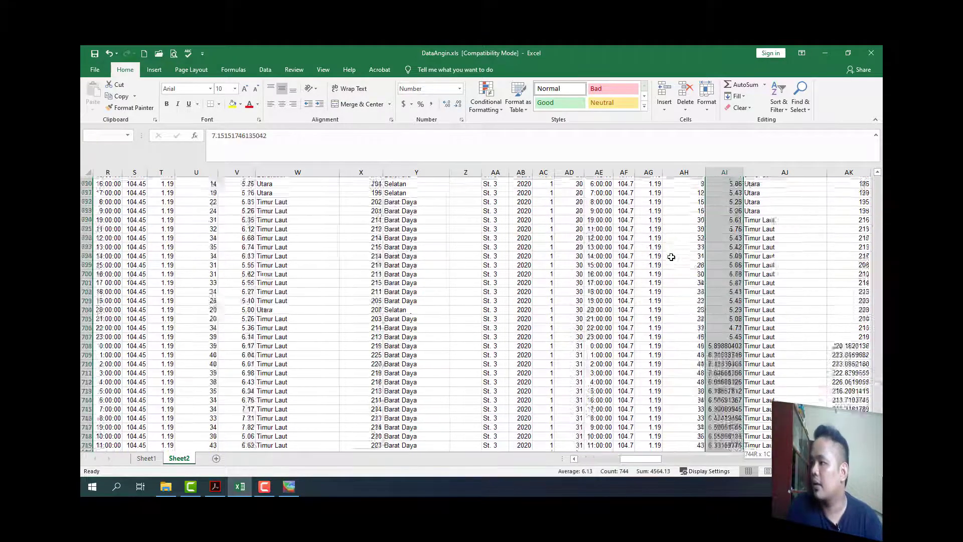
pyautogui.click(458, 106)
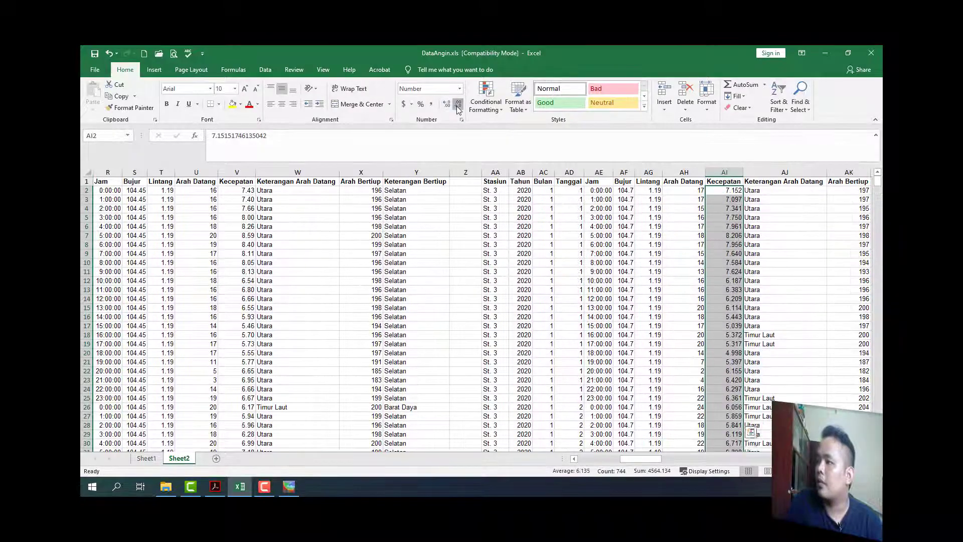
pyautogui.click(447, 104)
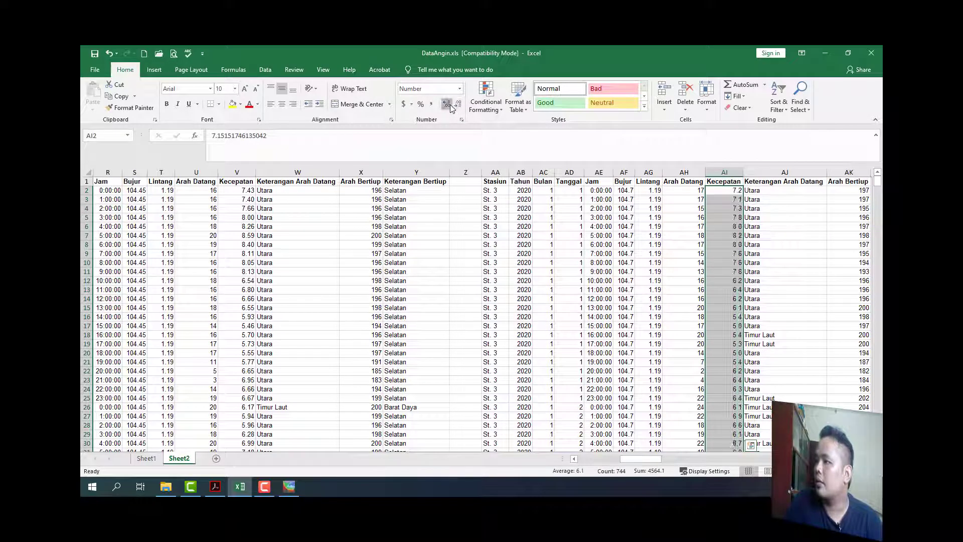
pyautogui.click(447, 103)
# Format the St. 3 Arah Bertiup values from AK2 downward with no decimal places
pyautogui.click(845, 189)
pyautogui.hotkey('ctrl', 'shift', 'Down')
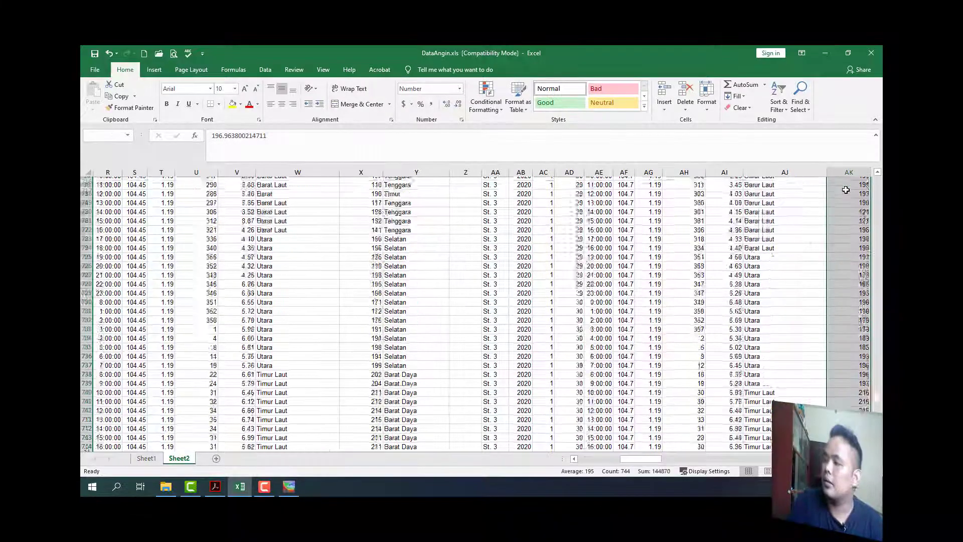
pyautogui.click(457, 106)
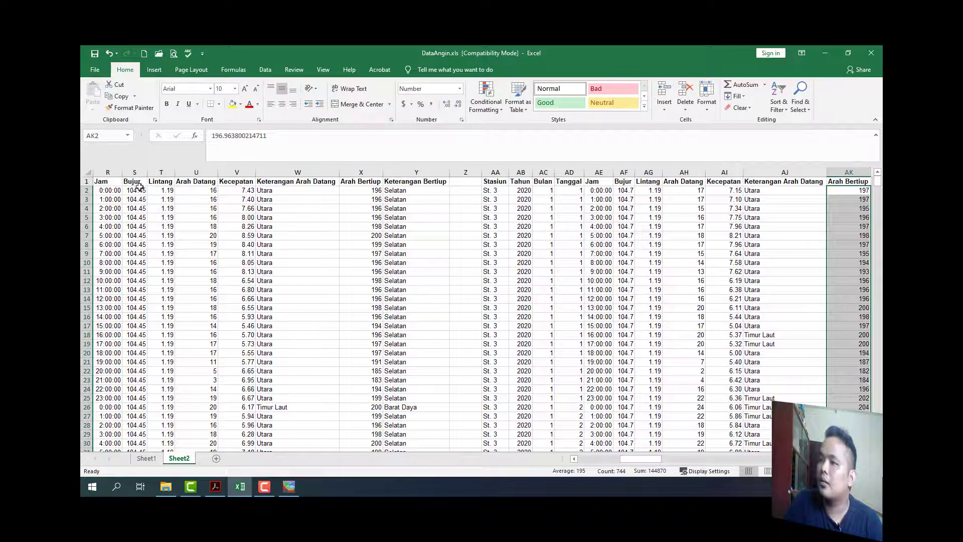
# AutoFit the width of all columns on Sheet2
pyautogui.click(90, 172)
pyautogui.click(706, 98)
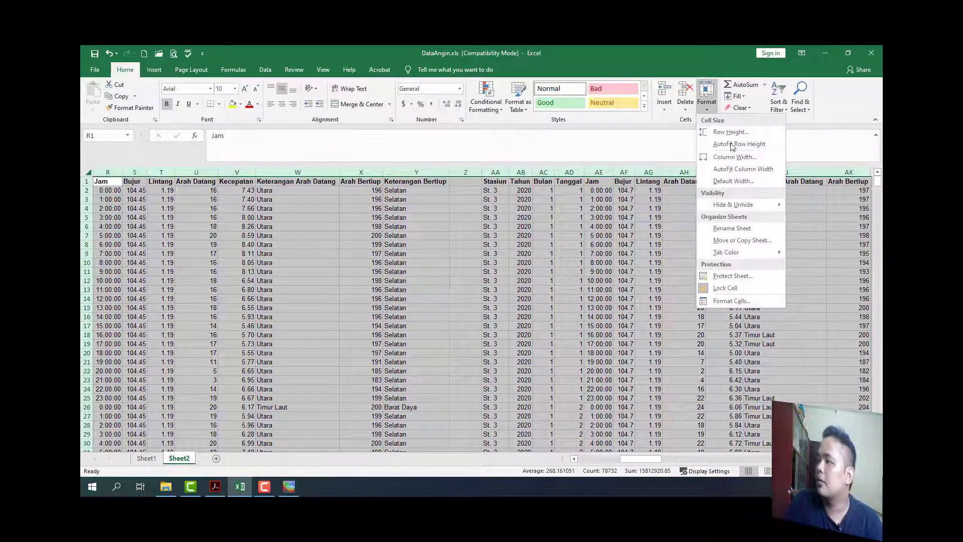
pyautogui.click(741, 169)
pyautogui.click(650, 273)
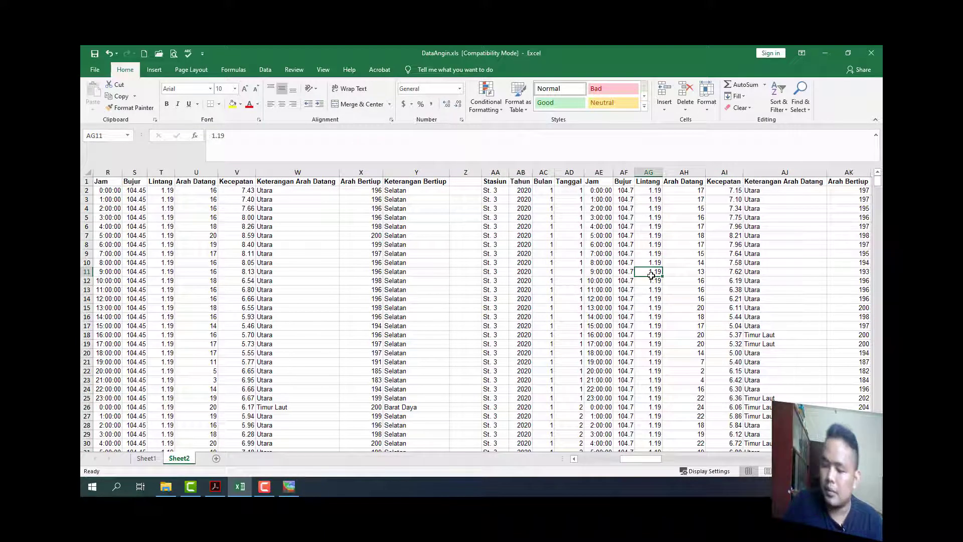
# Delete the old station blocks after St. 3, from column AM onward
pyautogui.hotkey('ctrl', 'Right')
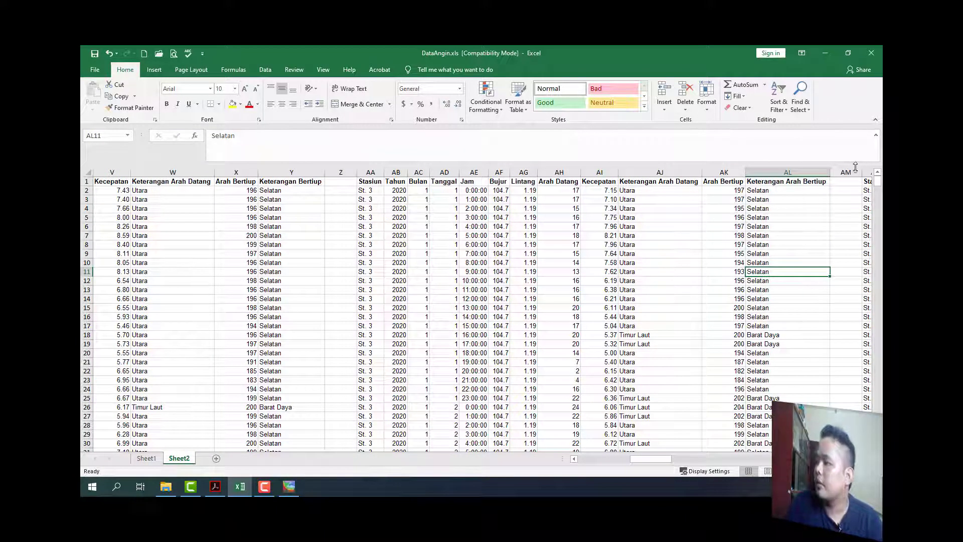
pyautogui.moveTo(852, 173); pyautogui.dragTo(851, 169)
pyautogui.click(685, 93)
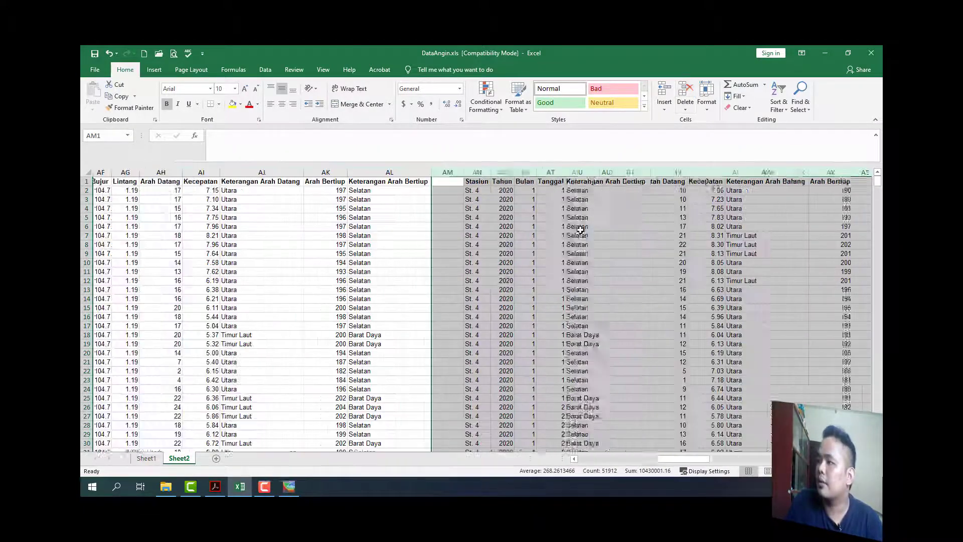
pyautogui.click(571, 262)
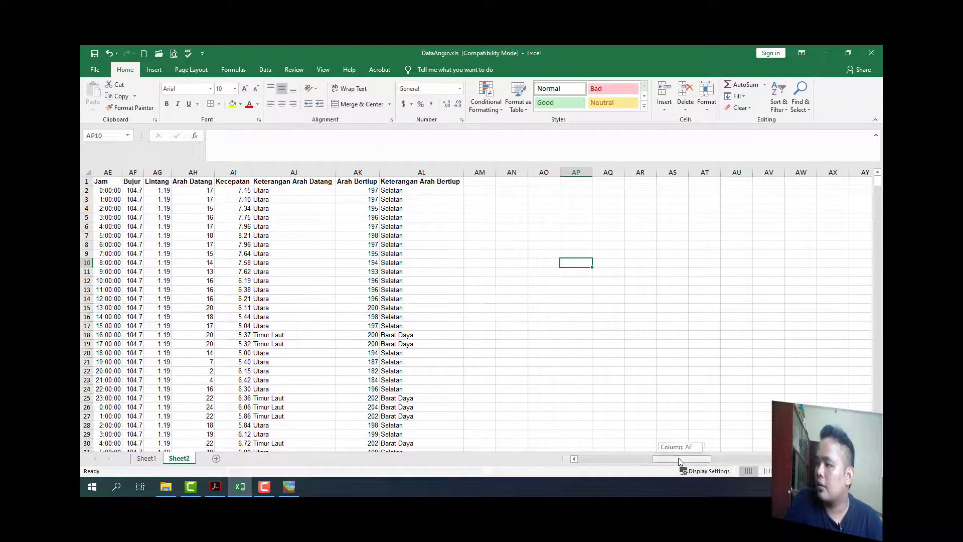
# Copy the complete St. 3 block, AA1 through AL745, and paste it at AN1 as the next station block
pyautogui.moveTo(680, 460)
pyautogui.mouseDown()
pyautogui.moveTo(645, 458)
pyautogui.moveTo(670, 460)
pyautogui.mouseUp()
pyautogui.scroll(-20, 148, 180)
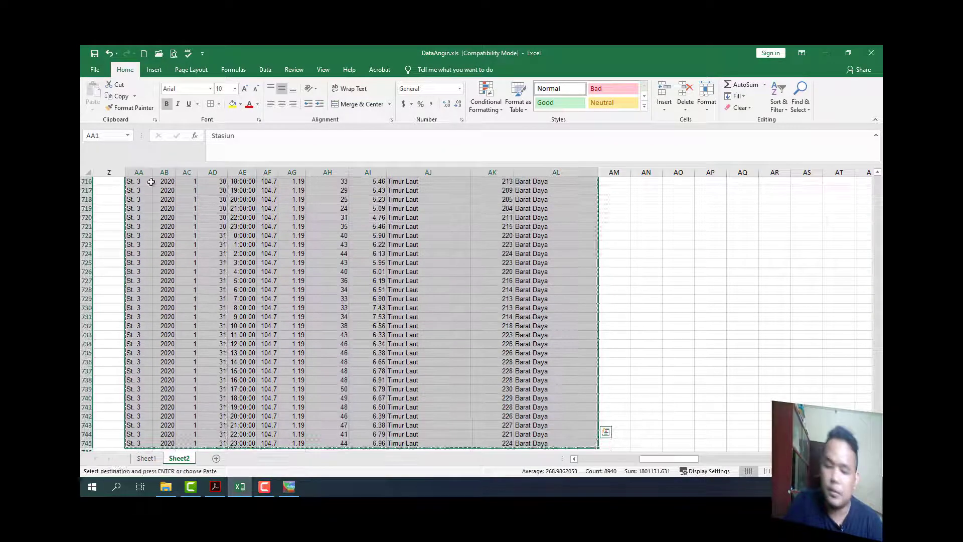
pyautogui.hotkey('ctrl', 'c')
pyautogui.scroll(20, 629, 233)
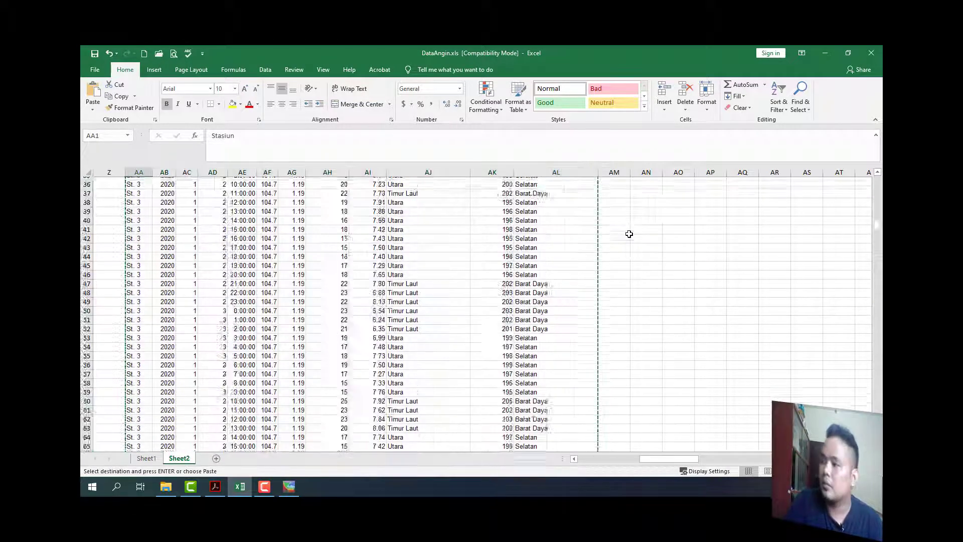
pyautogui.click(640, 182)
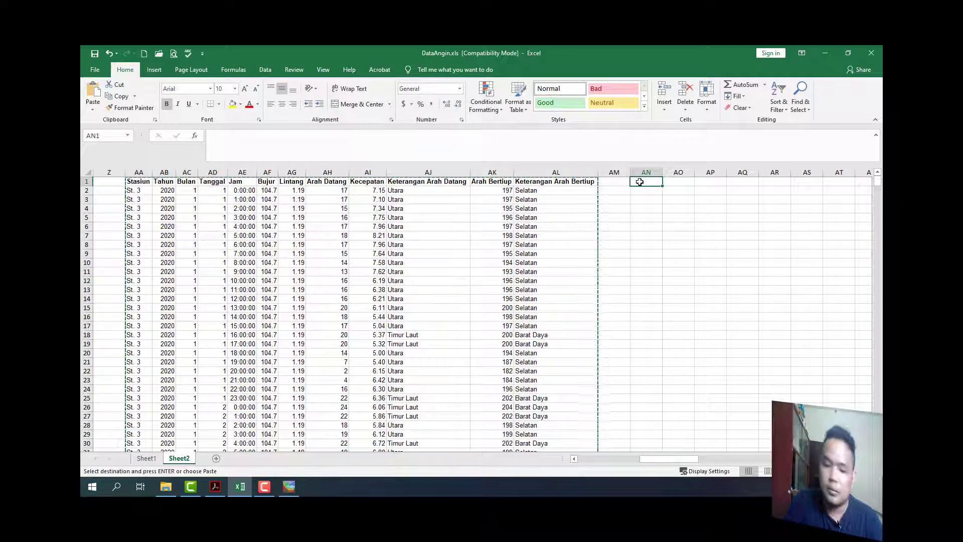
pyautogui.hotkey('ctrl', 'v')
# Enter St. 4 in AN2 and AN3 and fill it down the new block's Stasiun column
pyautogui.click(645, 190)
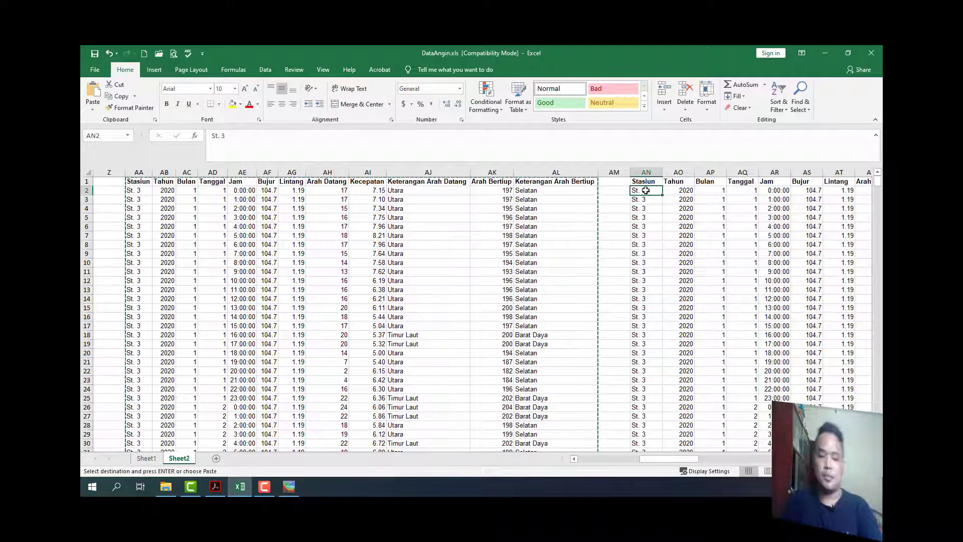
pyautogui.doubleClick(645, 190)
pyautogui.press('Return')
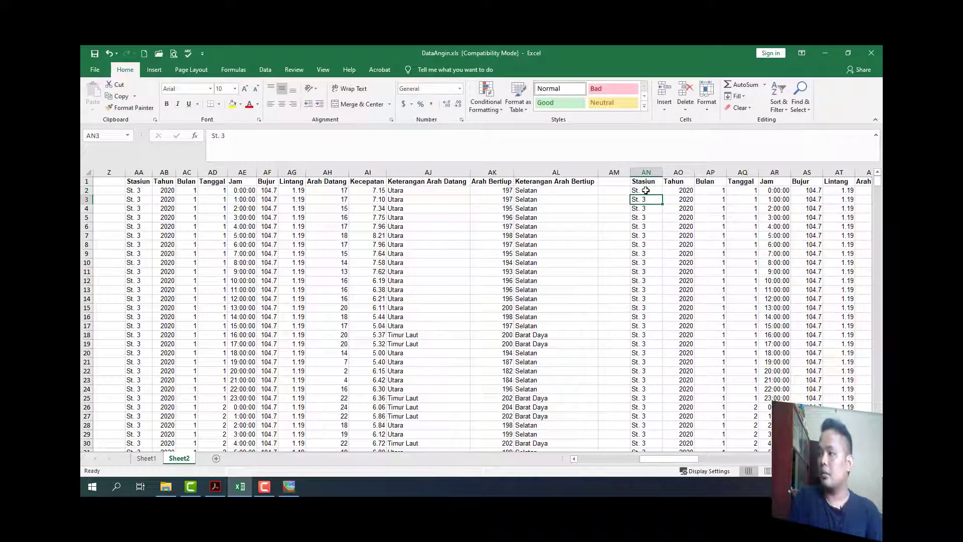
pyautogui.write('S')
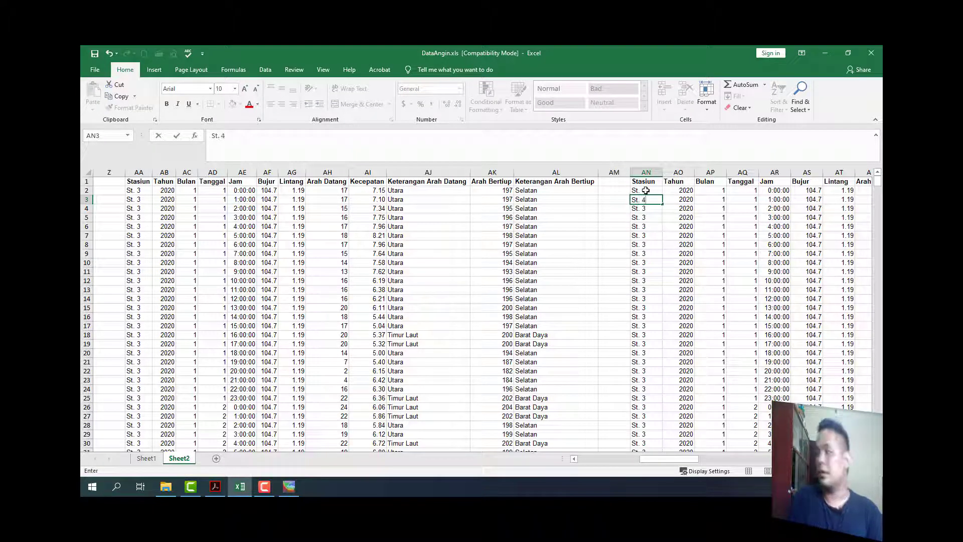
pyautogui.click(645, 190)
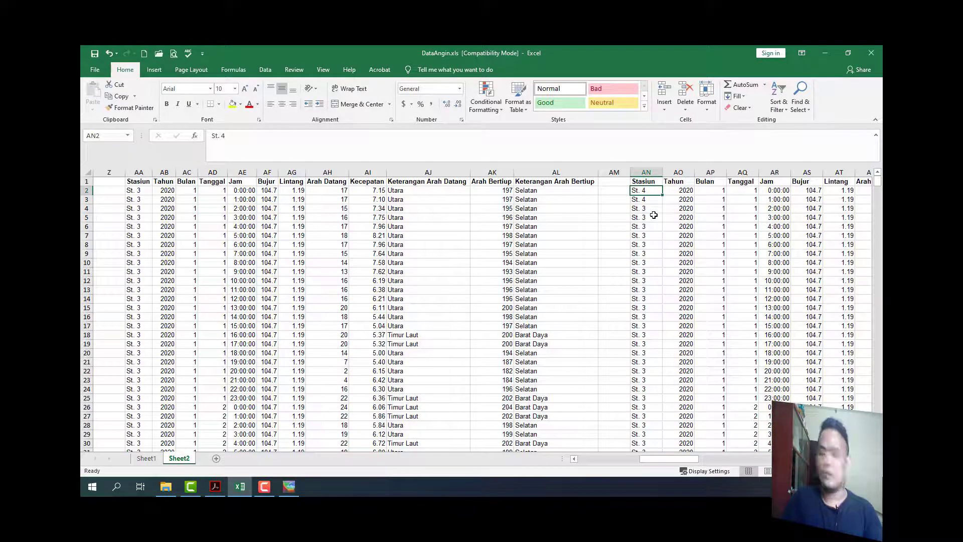
pyautogui.keyDown('shift'); pyautogui.click(654, 201); pyautogui.keyUp('shift')
pyautogui.doubleClick(662, 204)
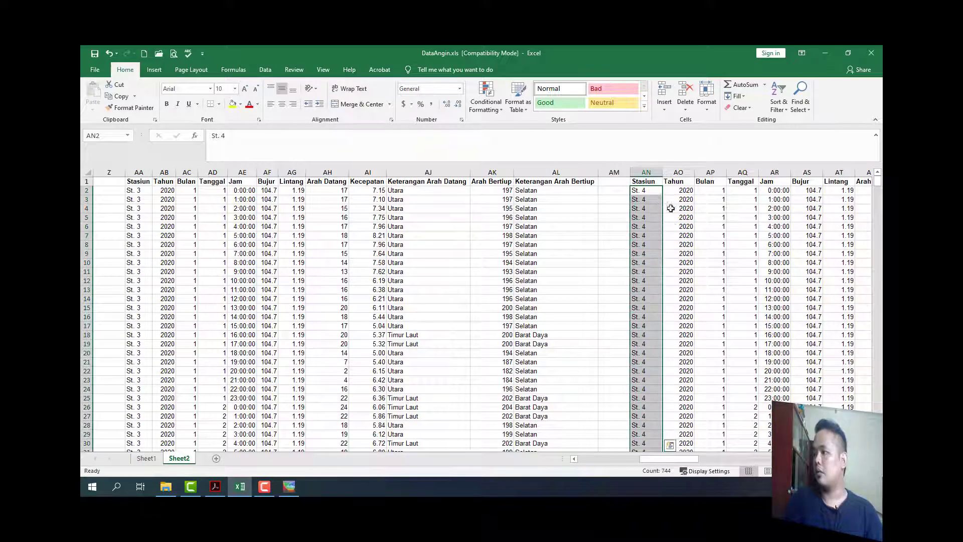
pyautogui.click(696, 217)
# AutoFit the width of all Sheet2 columns so the new St. 4 block's headings fit
pyautogui.moveTo(682, 457); pyautogui.dragTo(691, 461)
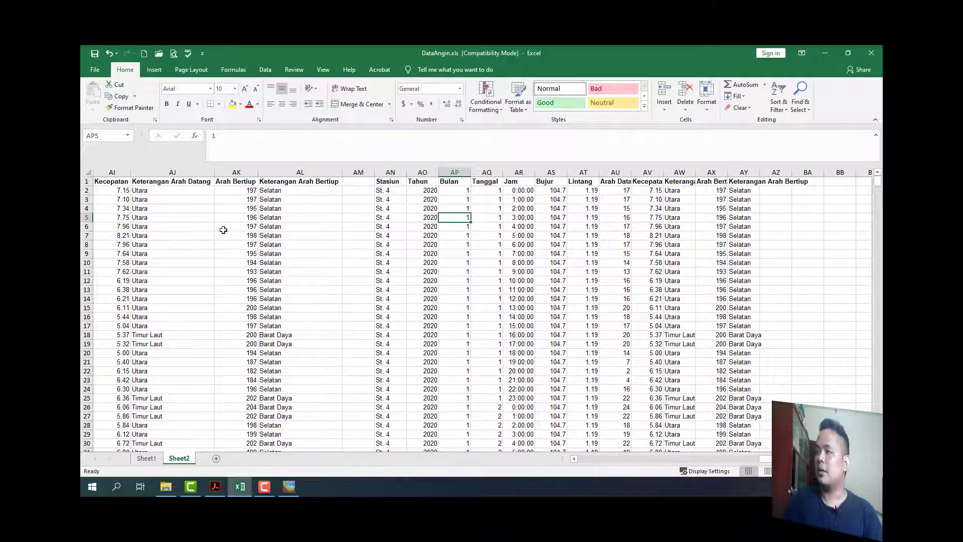
pyautogui.click(87, 173)
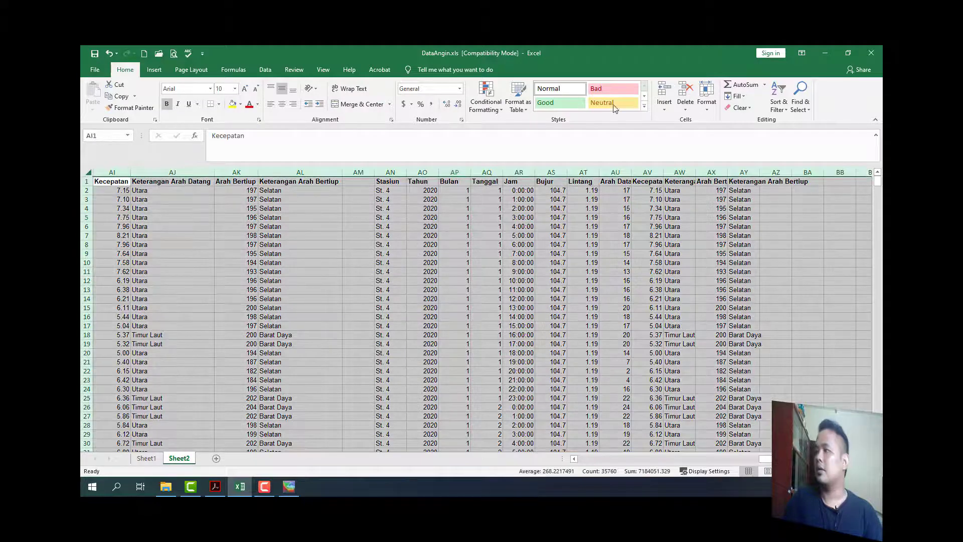
pyautogui.click(706, 96)
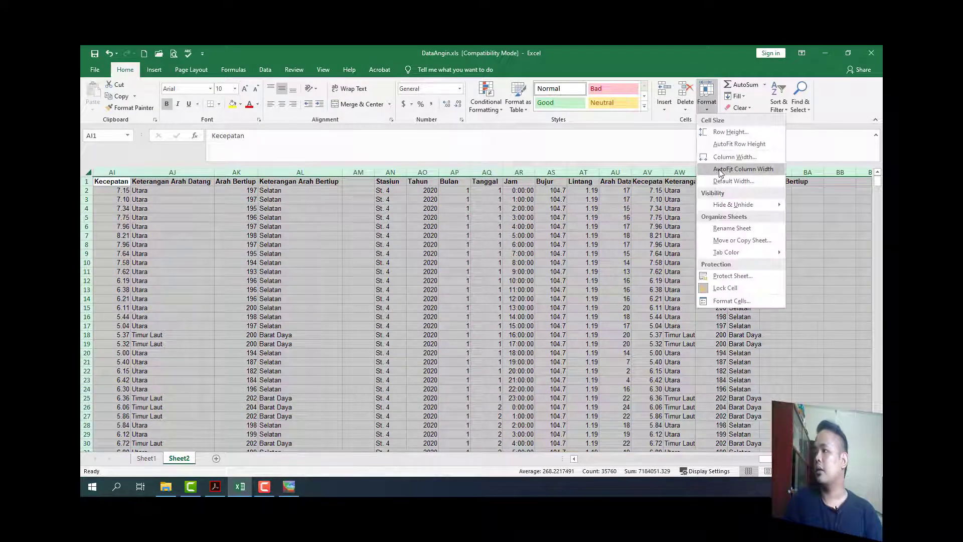
pyautogui.click(718, 169)
pyautogui.click(672, 254)
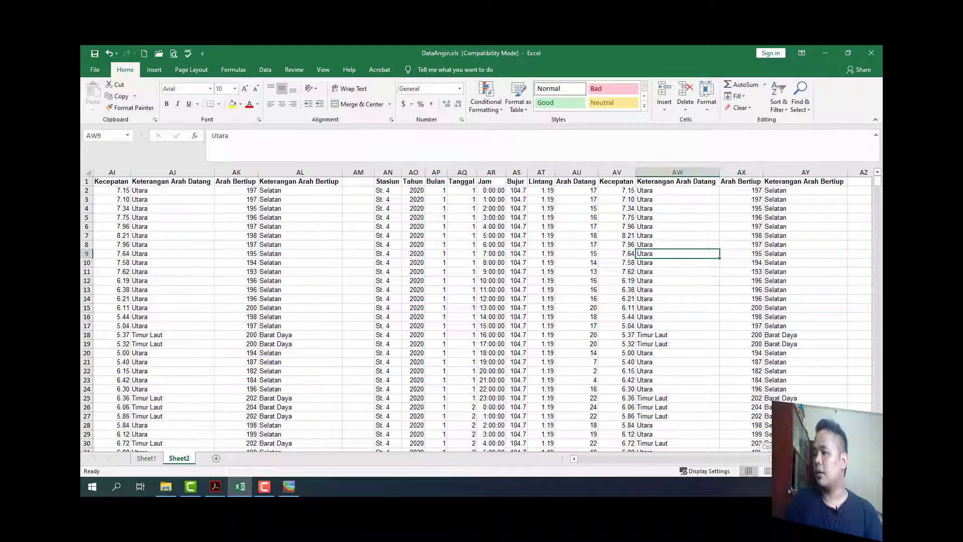
# Check station 4's longitude and latitude in Ocean Data View, and return to the start of Sheet1 in Excel
pyautogui.click(288, 486)
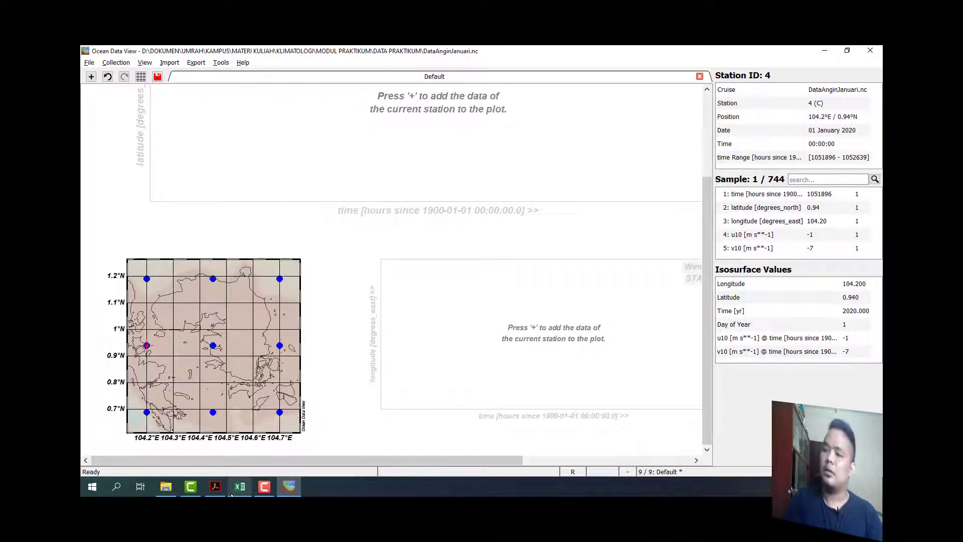
pyautogui.click(196, 443)
pyautogui.click(146, 458)
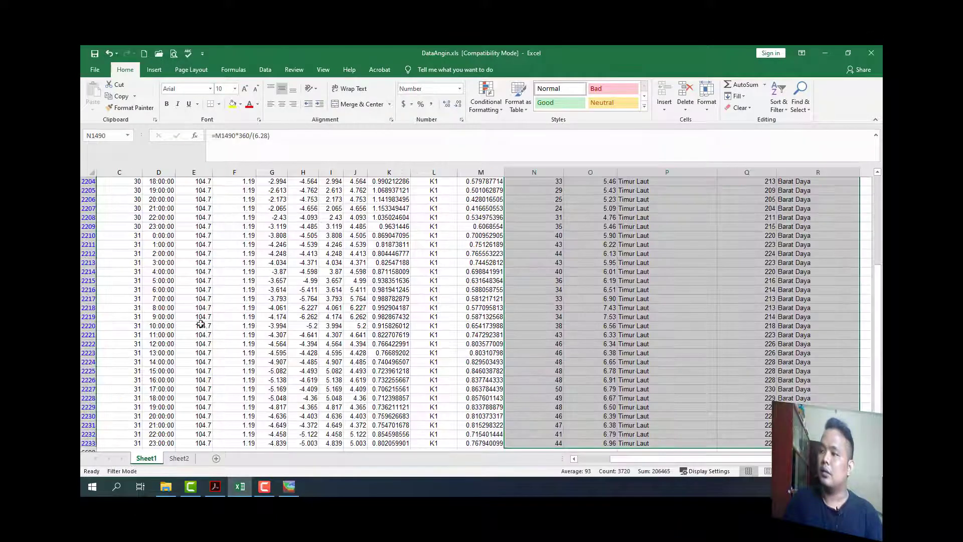
pyautogui.hotkey('ctrl', 'Home')
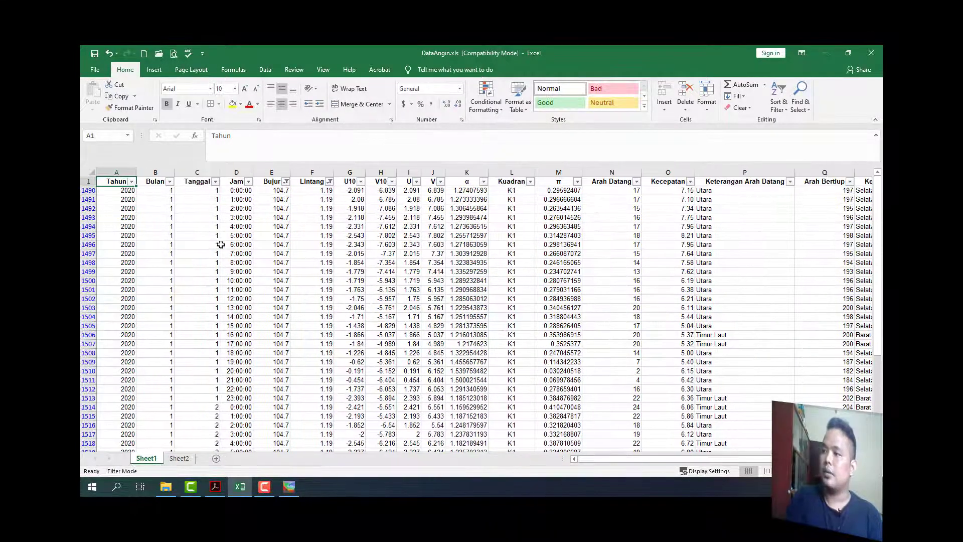
pyautogui.click(286, 181)
pyautogui.click(186, 288)
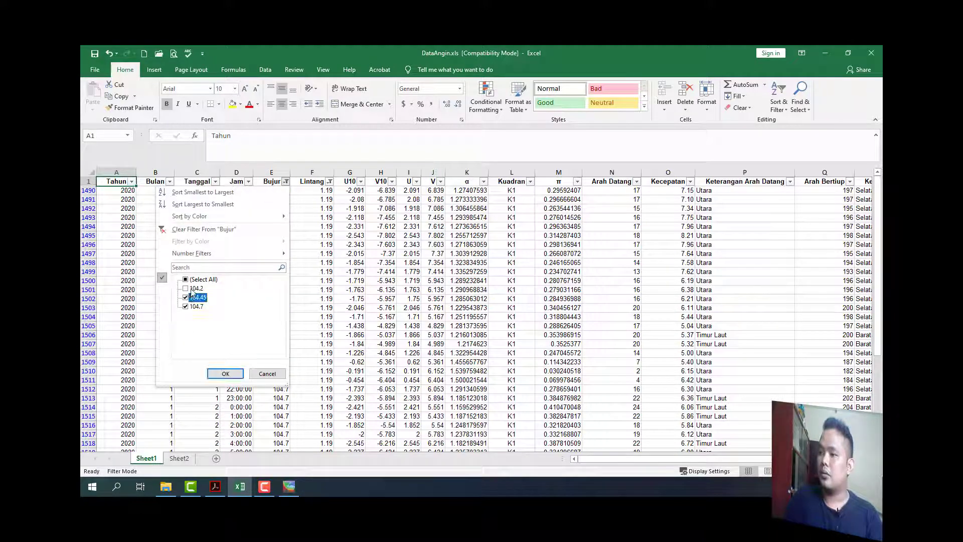
pyautogui.click(186, 306)
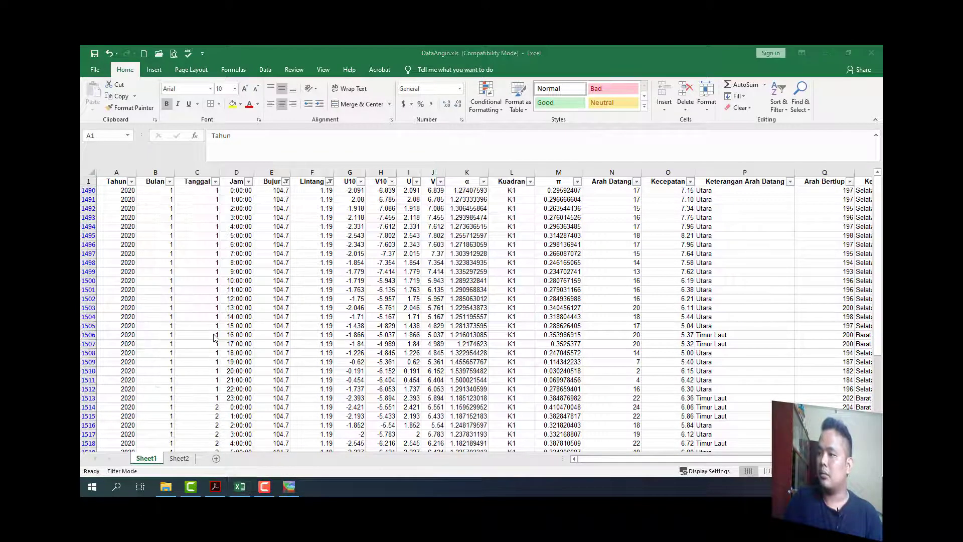
pyautogui.hotkey('alt', 'Tab')
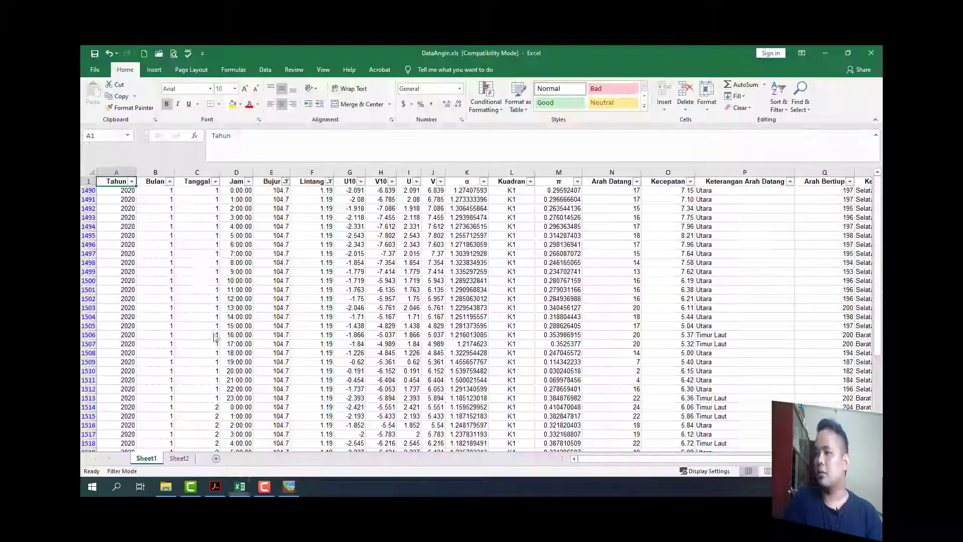
# Filter the Sheet1 records to Bujur 104.2 and Lintang 0.94, rechecking station 4's position in Ocean Data View
pyautogui.click(286, 181)
pyautogui.click(195, 288)
pyautogui.click(196, 306)
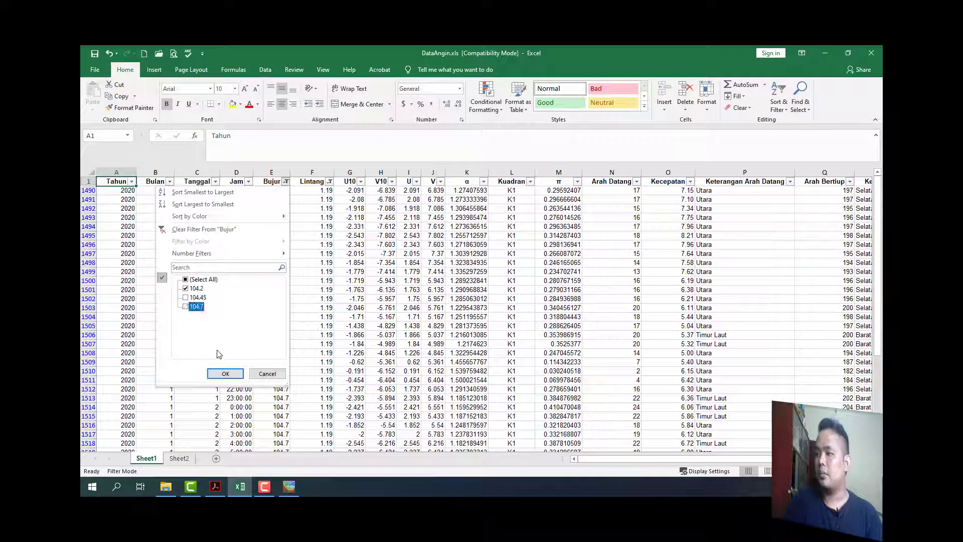
pyautogui.click(225, 373)
pyautogui.hotkey('alt', 'Tab')
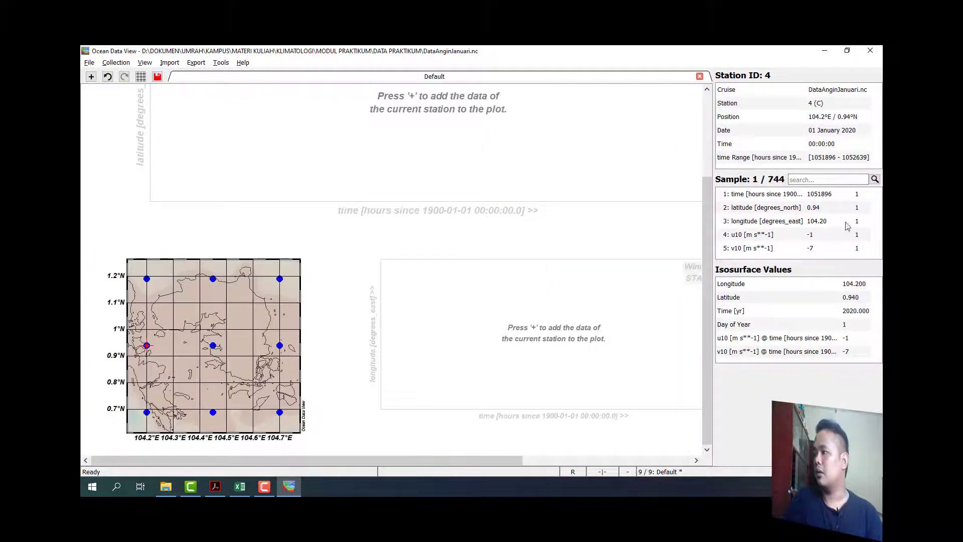
pyautogui.hotkey('alt', 'Tab')
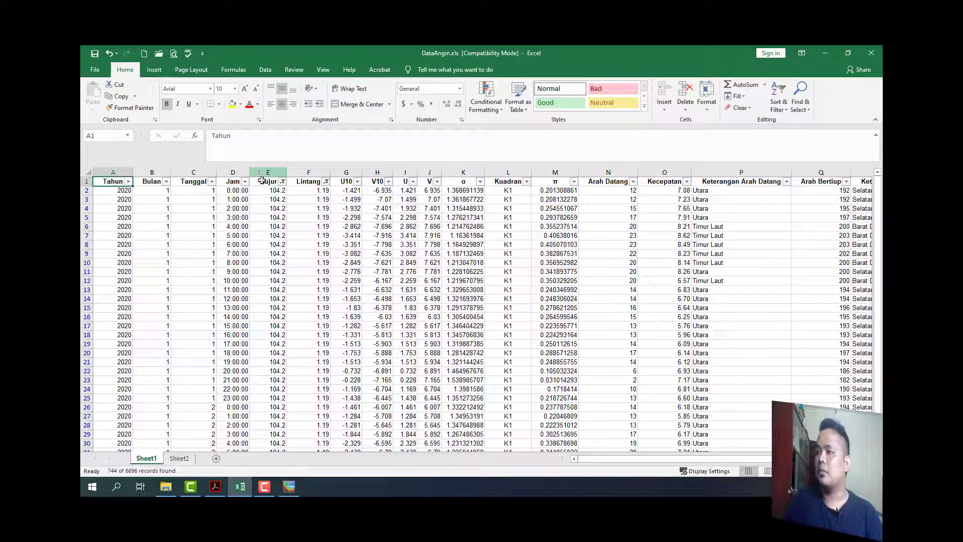
pyautogui.click(326, 182)
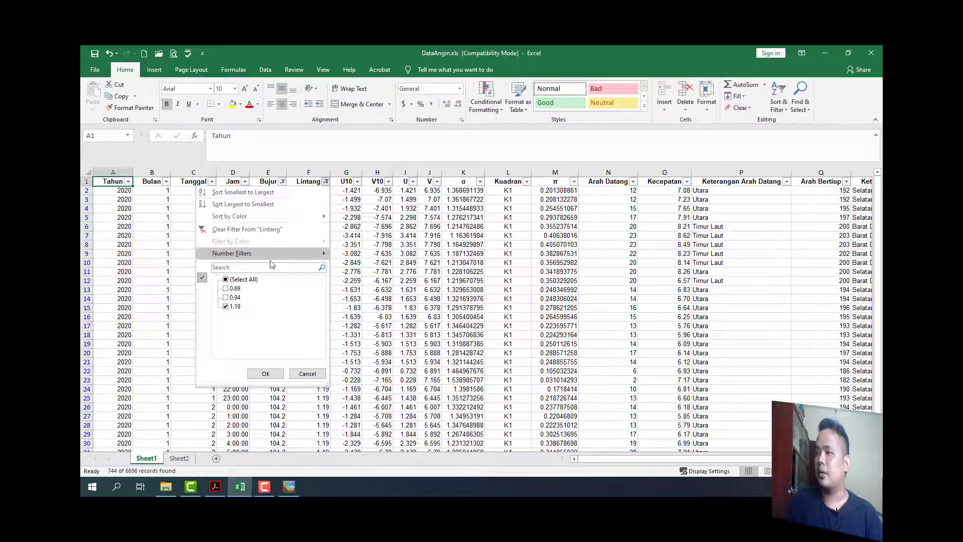
pyautogui.click(234, 288)
pyautogui.click(266, 374)
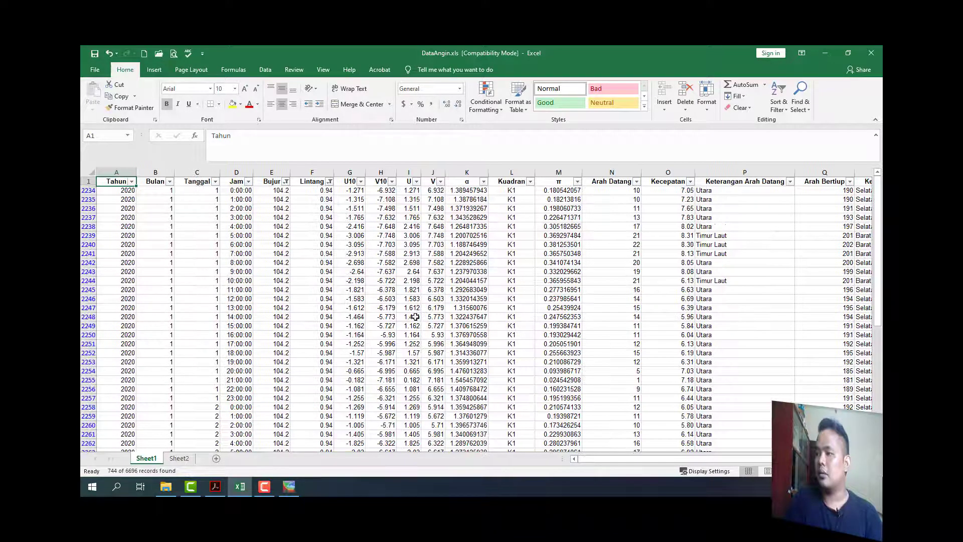
# Copy the filtered Bujur and Lintang values from Sheet1 and paste them at AS2 in Sheet2's St. 4 block
pyautogui.click(181, 459)
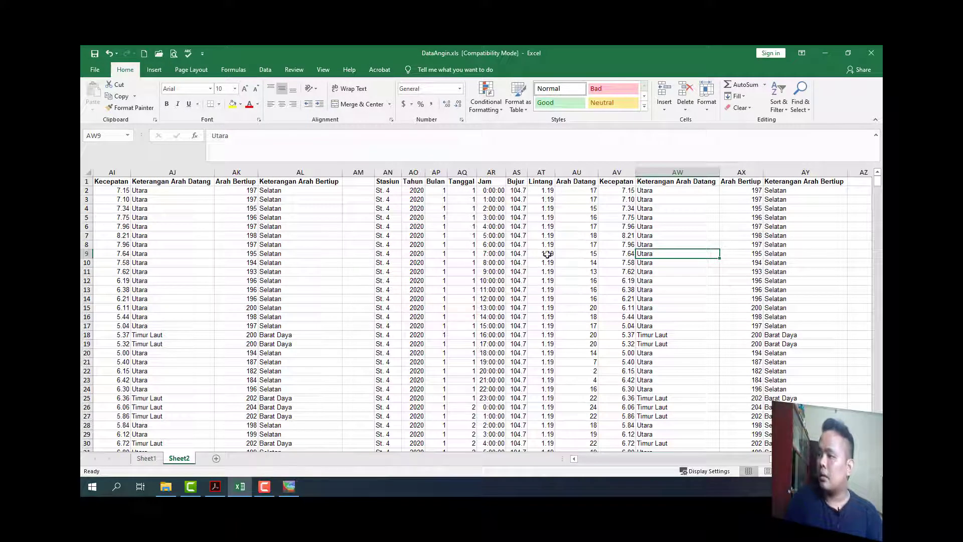
pyautogui.moveTo(414, 191); pyautogui.dragTo(482, 349)
pyautogui.click(524, 190)
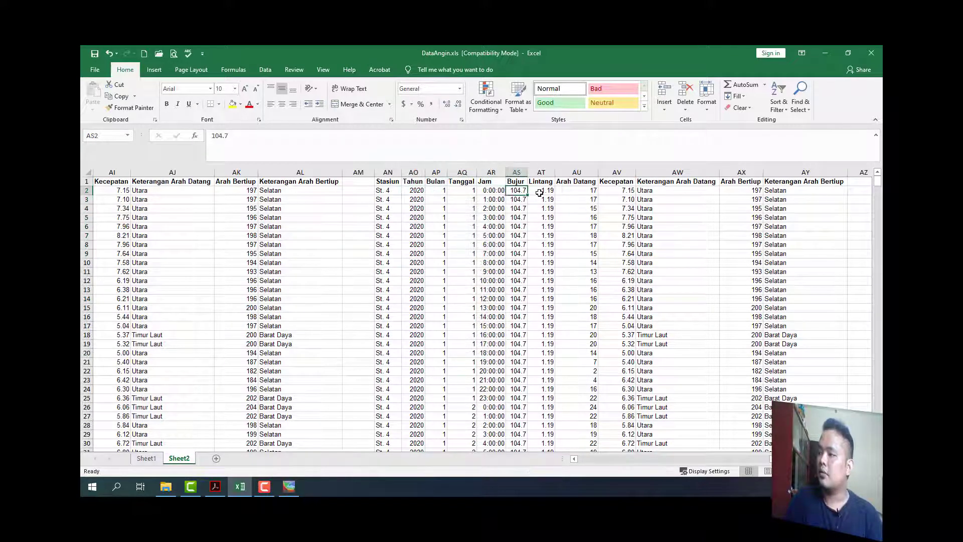
pyautogui.click(539, 192)
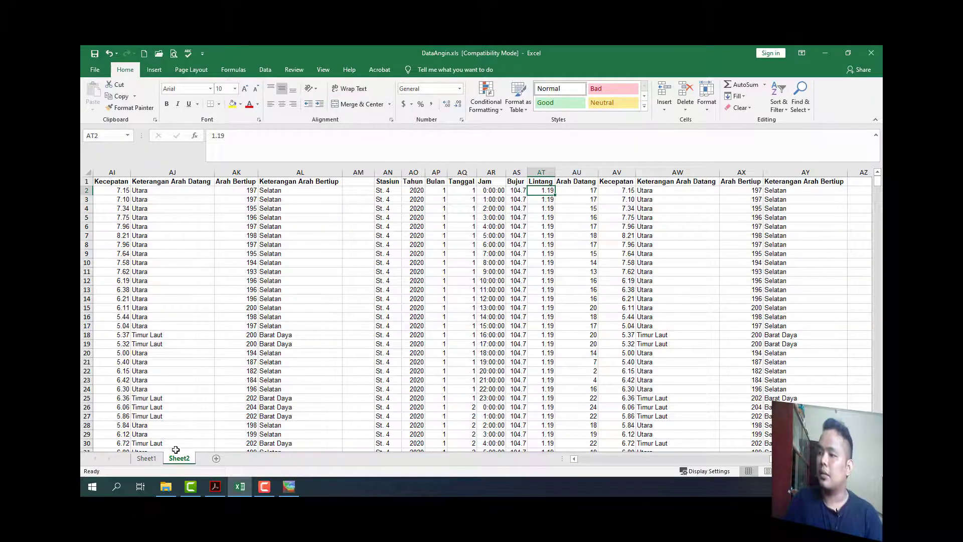
pyautogui.click(159, 461)
pyautogui.click(275, 191)
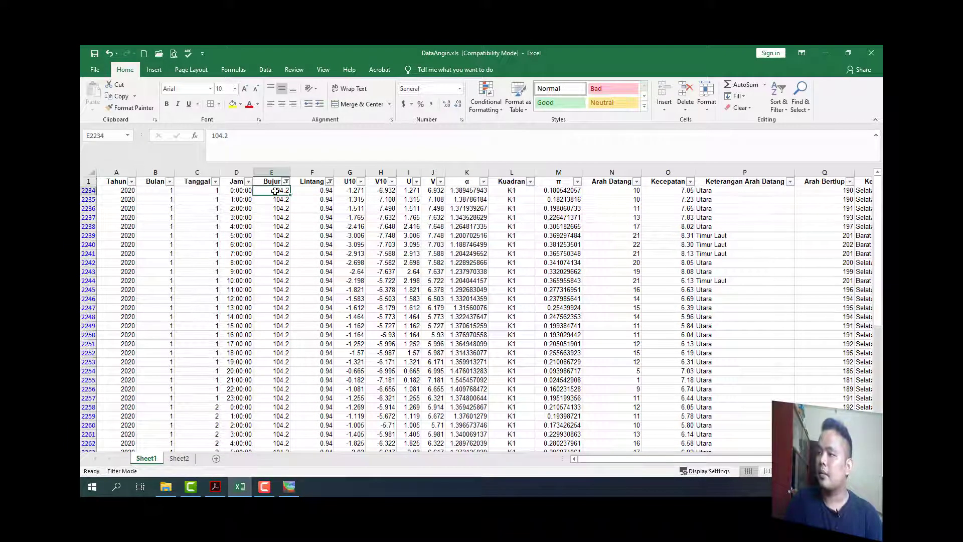
pyautogui.hotkey('shift', 'Right')
pyautogui.hotkey('ctrl', 'shift', 'Down')
pyautogui.hotkey('ctrl', 'c')
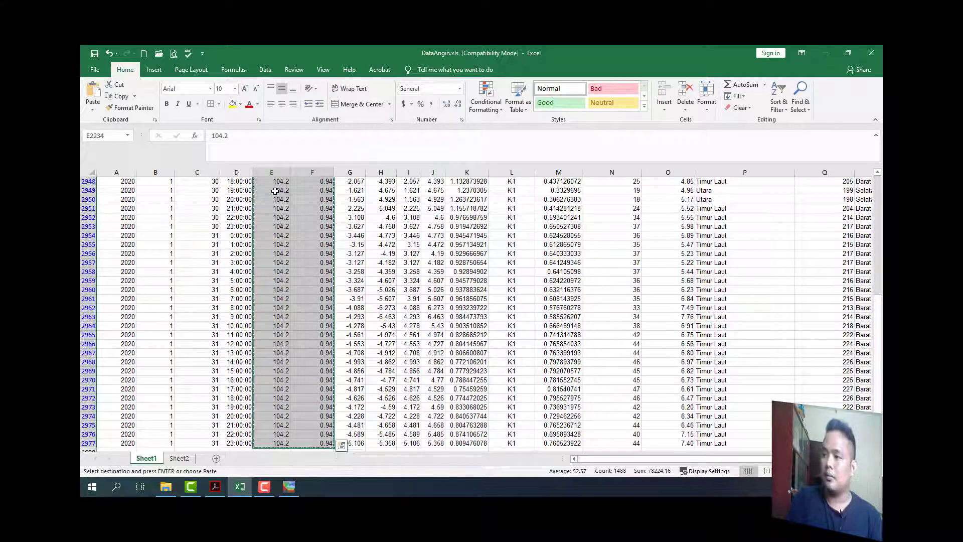
pyautogui.click(179, 458)
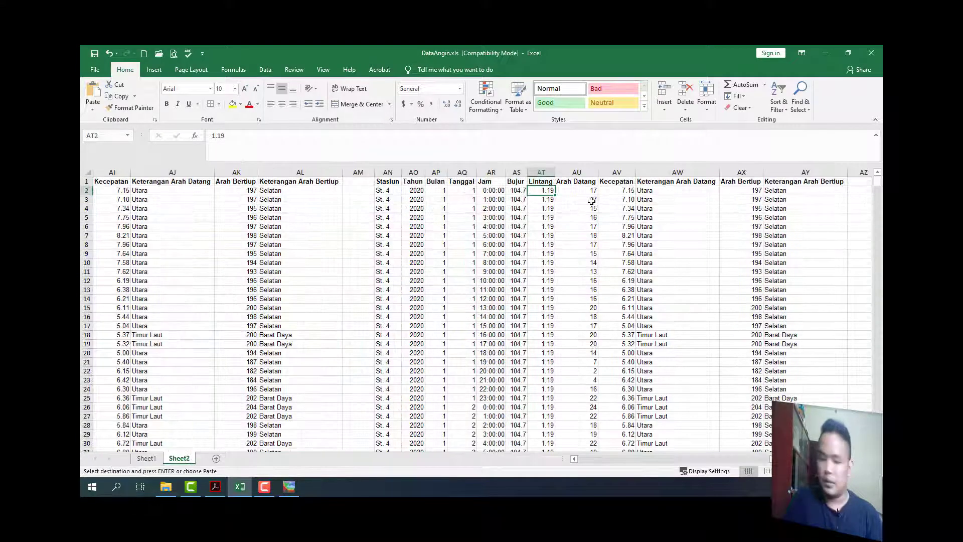
pyautogui.click(513, 188)
pyautogui.hotkey('ctrl', 'v')
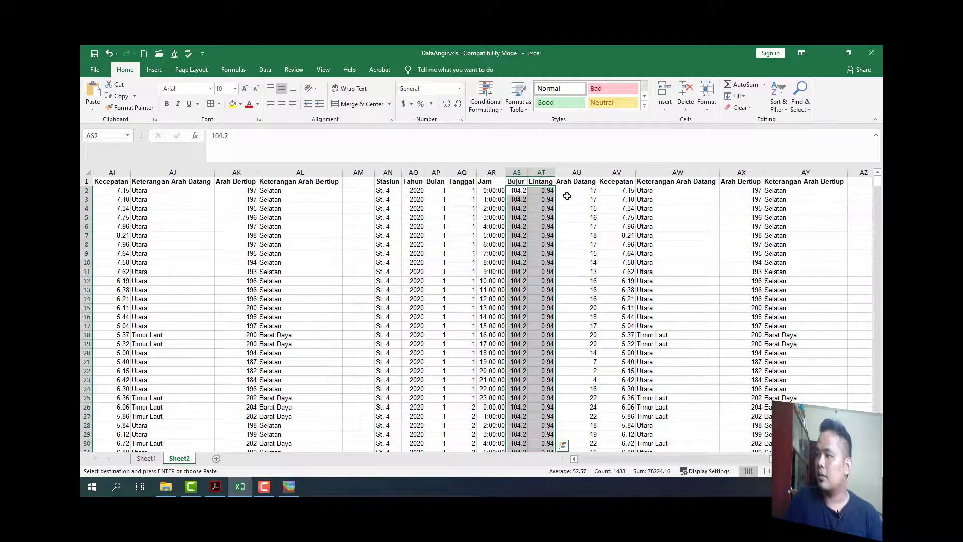
# Copy the filtered Arah Datang through Keterangan Bertiup data from Sheet1 and paste it as values at AU2 on Sheet2
pyautogui.click(145, 458)
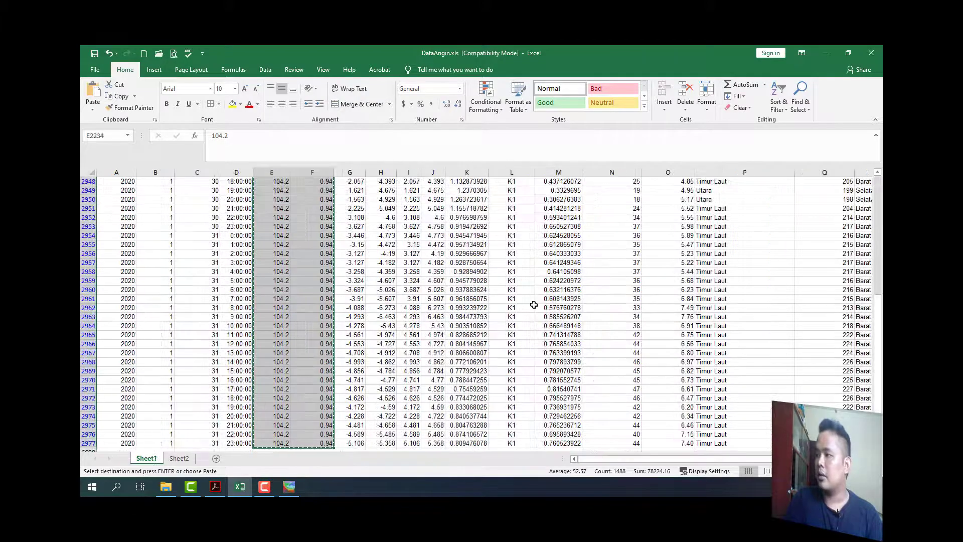
pyautogui.click(551, 263)
pyautogui.hotkey('ctrl', 'Up')
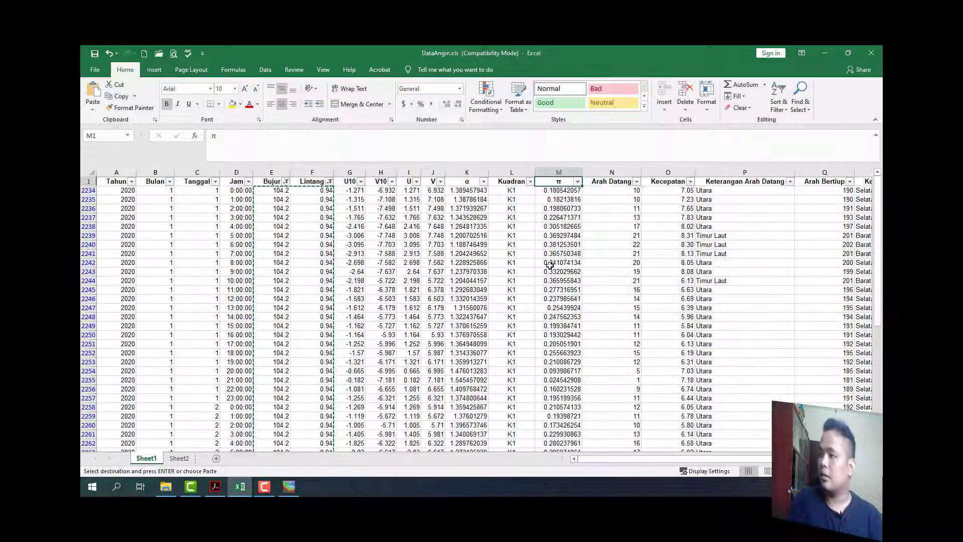
pyautogui.press('Right')
pyautogui.press('Down')
pyautogui.hotkey('ctrl', 'shift', 'Right')
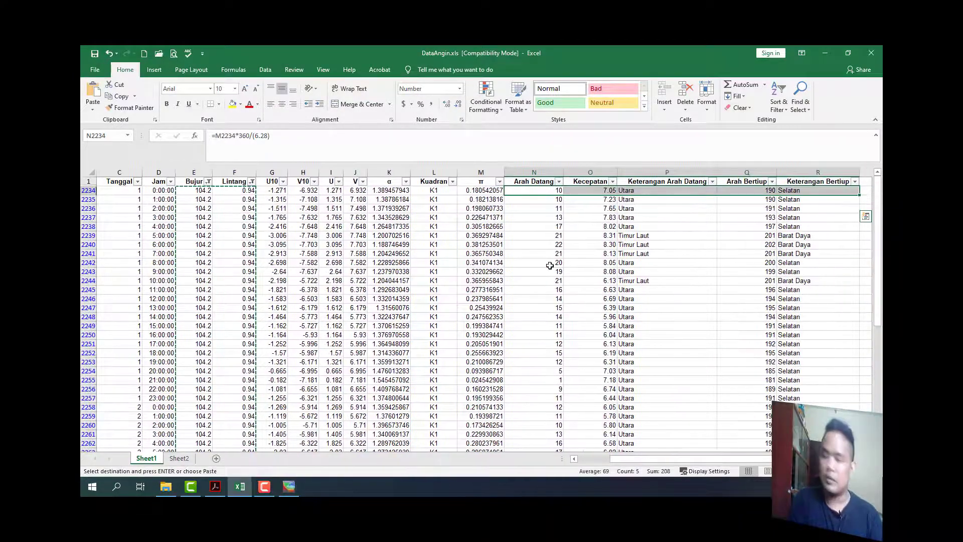
pyautogui.hotkey('ctrl', 'shift', 'Down')
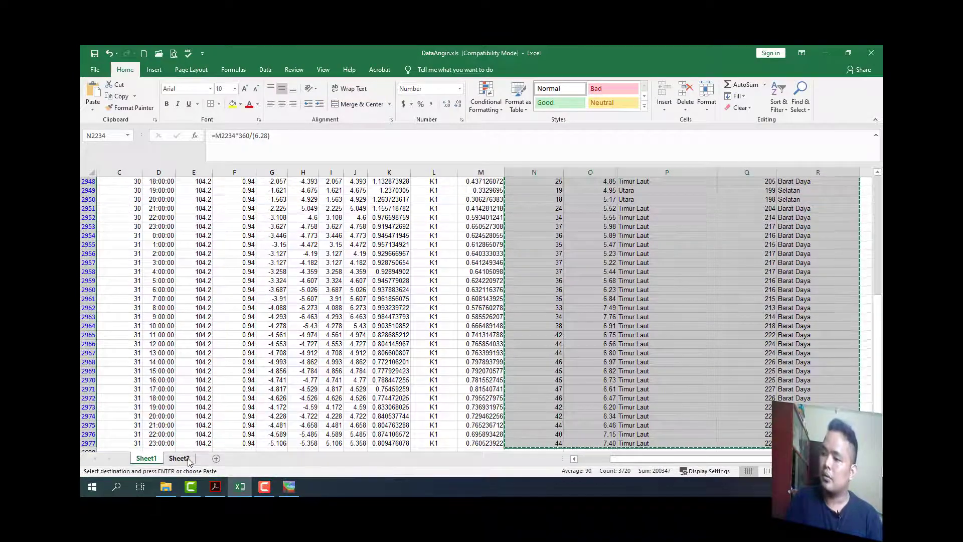
pyautogui.hotkey('ctrl', 'pagedown')
pyautogui.rightClick(578, 190)
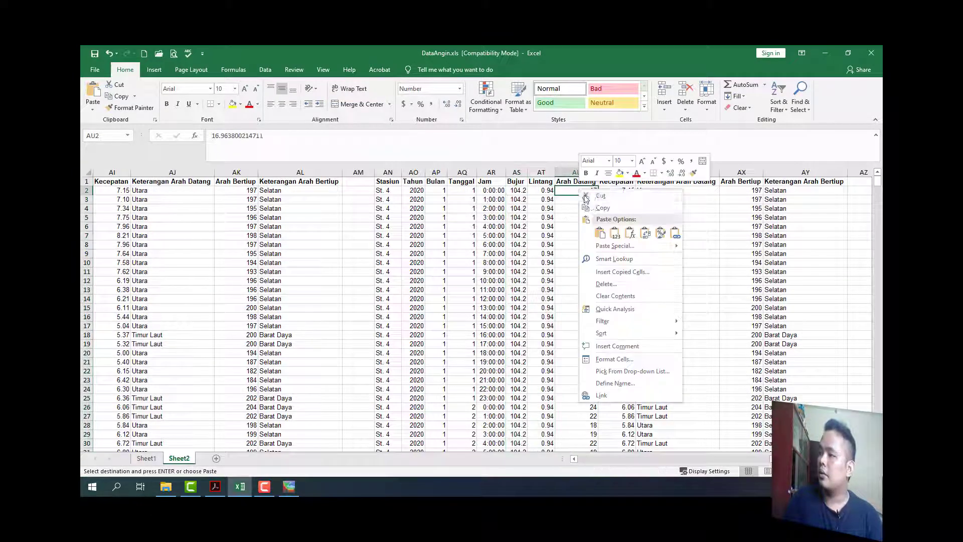
pyautogui.click(614, 226)
pyautogui.click(713, 288)
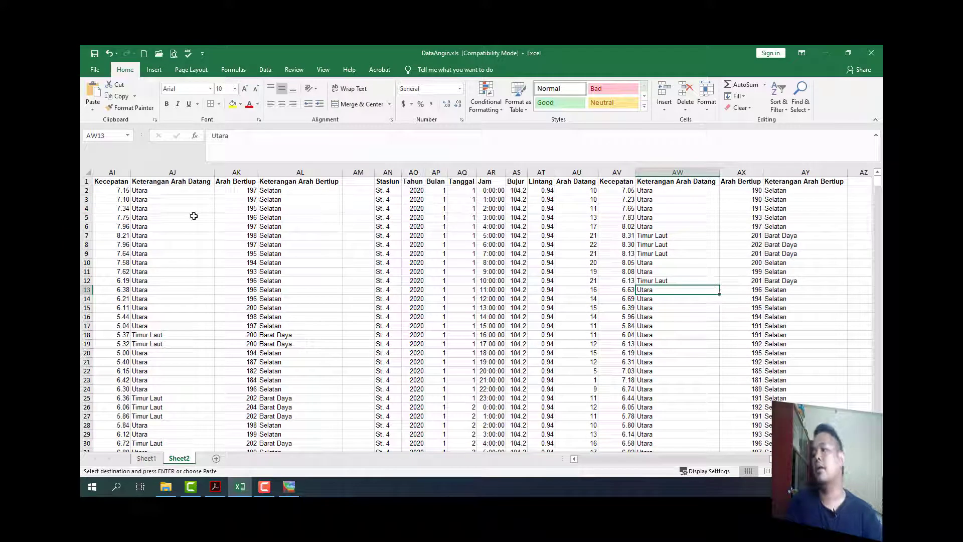
# AutoFit all Sheet2 column widths again with the St. 4 data in place
pyautogui.click(86, 176)
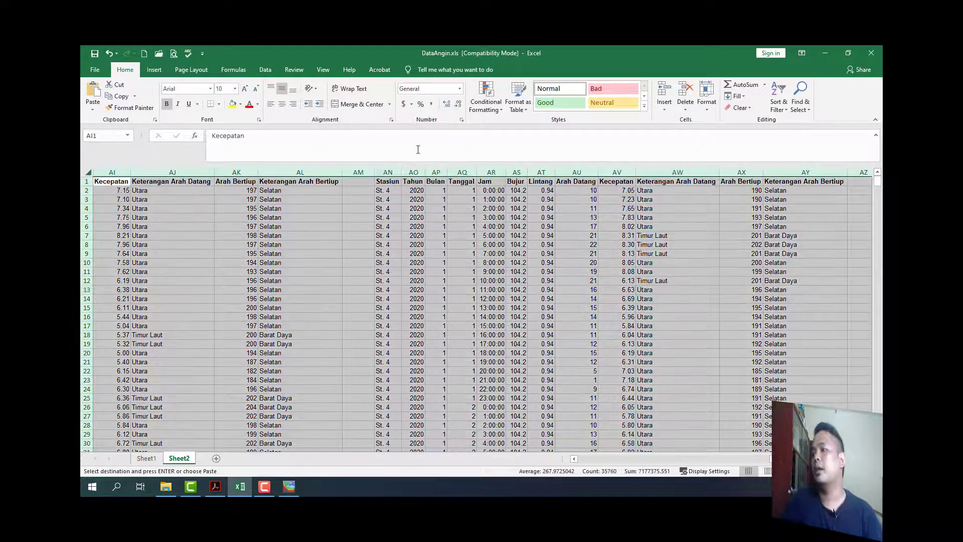
pyautogui.click(707, 103)
pyautogui.click(722, 168)
pyautogui.click(607, 281)
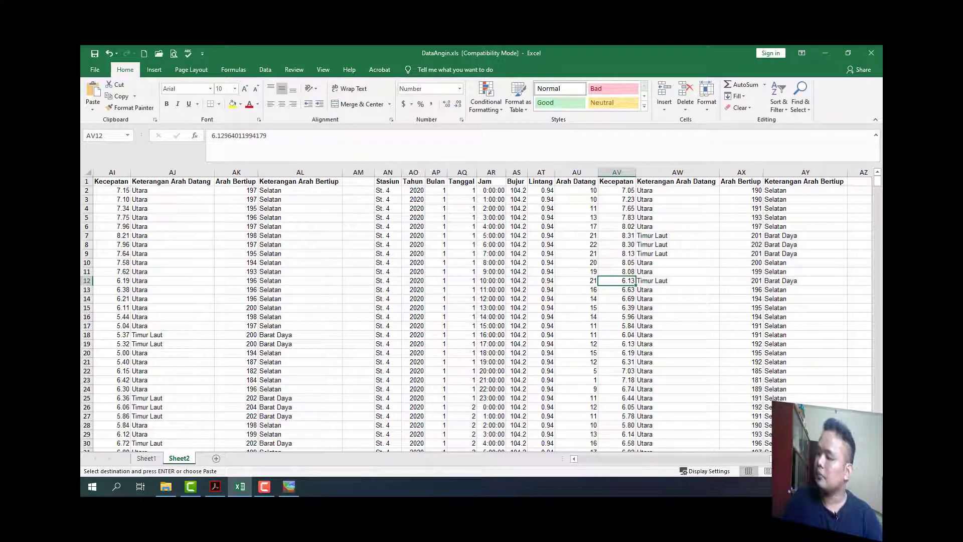
# Copy the complete St. 4 block, AN1 through AY745, and paste it at BA1 as the next station block
pyautogui.hscroll(4, 233, 288)
pyautogui.click(138, 183)
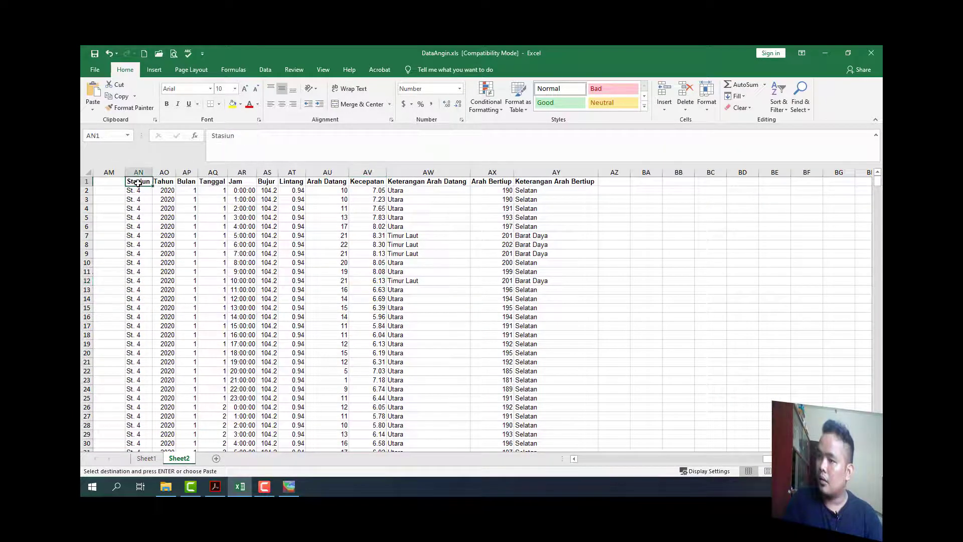
pyautogui.hotkey('ctrl', 'shift', 'Right')
pyautogui.hotkey('ctrl', 'shift', 'Down')
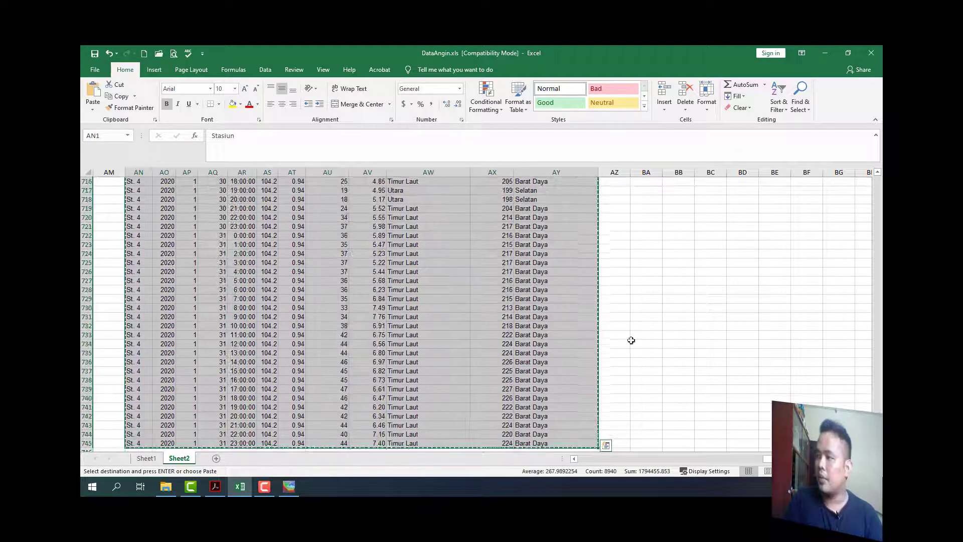
pyautogui.scroll(16, 640, 337)
pyautogui.hotkey('ctrl', 'Up')
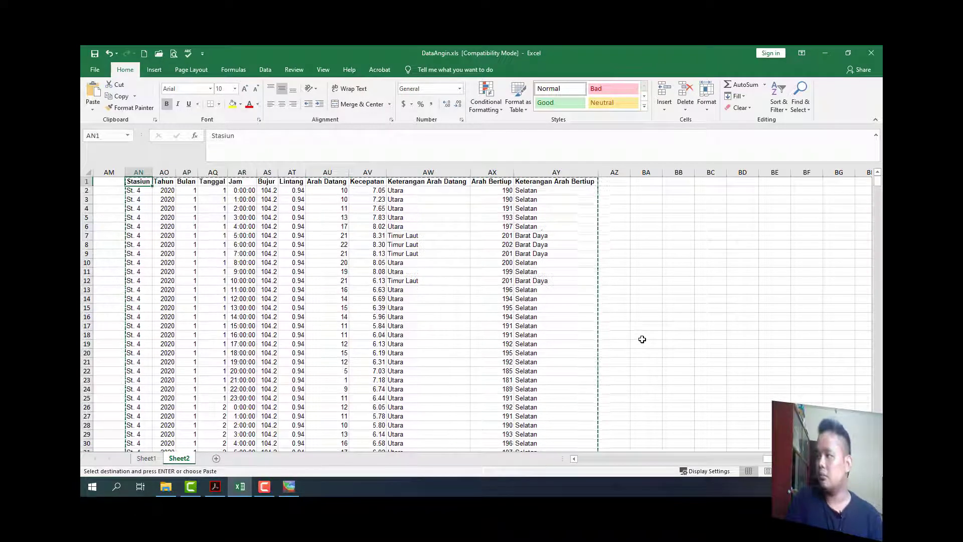
pyautogui.click(644, 181)
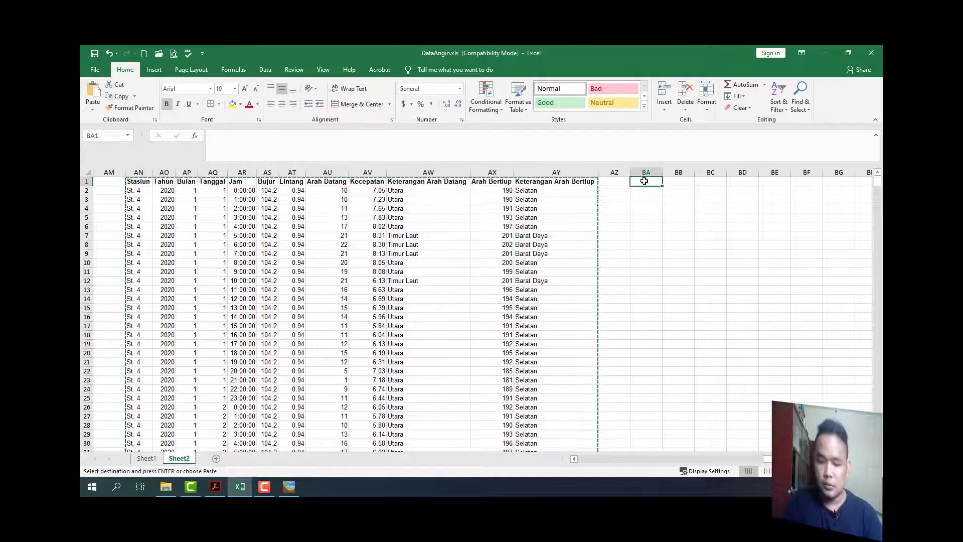
pyautogui.hotkey('ctrl', 'v')
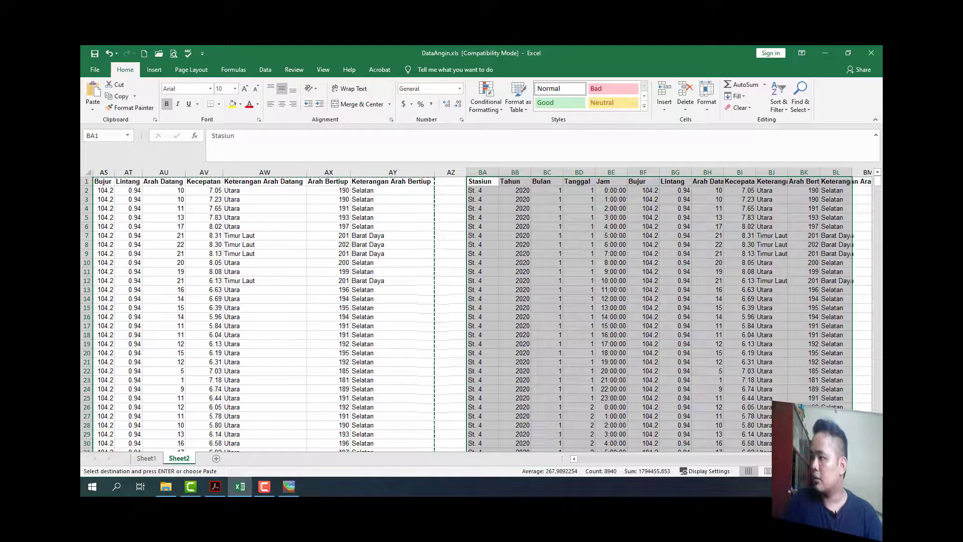
# AutoFit the column widths of the newly pasted station block starting at BA1 on Sheet2
pyautogui.click(706, 98)
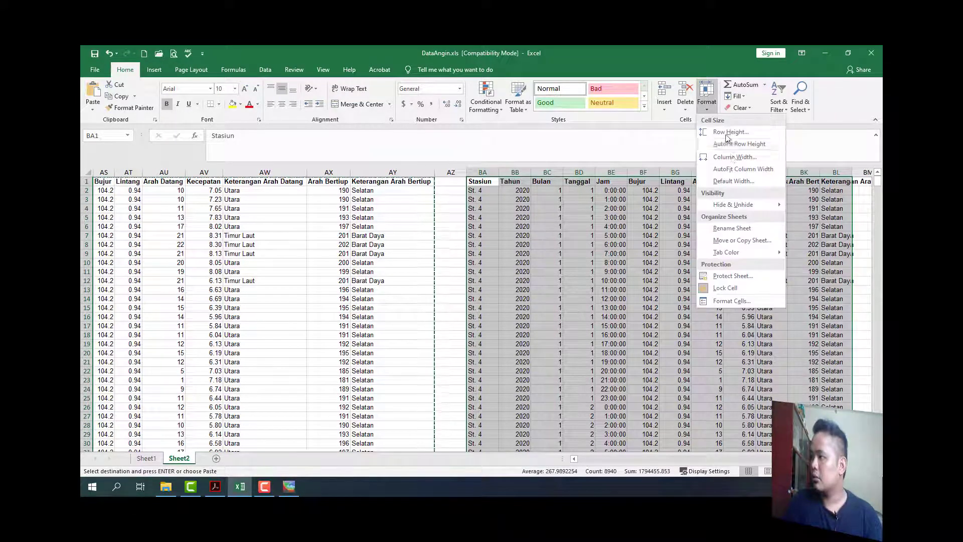
pyautogui.click(743, 168)
pyautogui.hscroll(3, 823, 349)
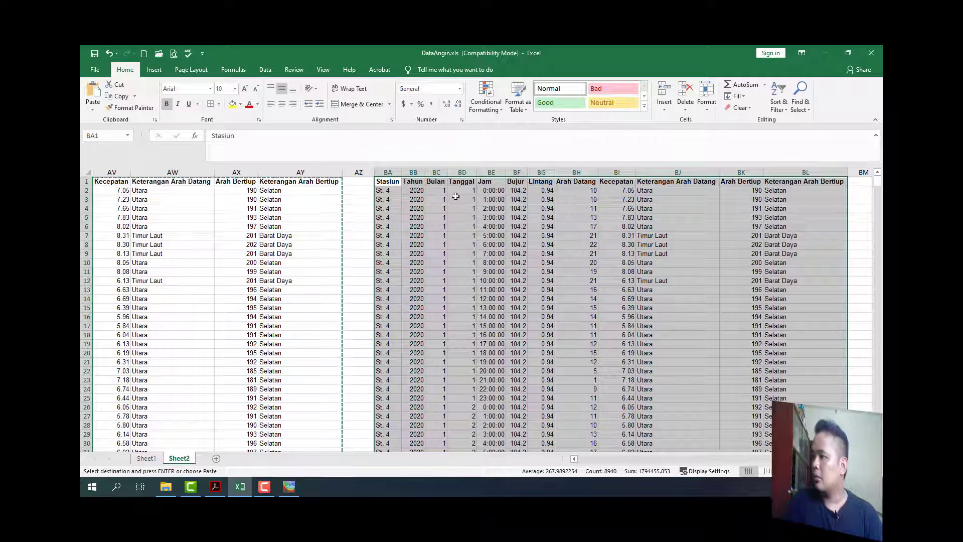
# Change the Stasiun labels in BA2 and BA3 to St. 5
pyautogui.doubleClick(394, 192)
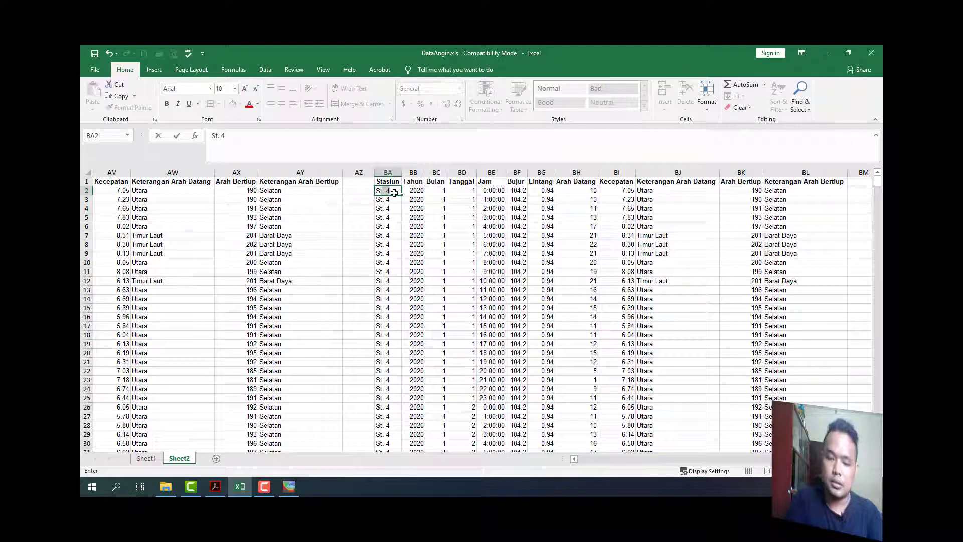
pyautogui.write('5')
pyautogui.press('Return')
pyautogui.write('St.')
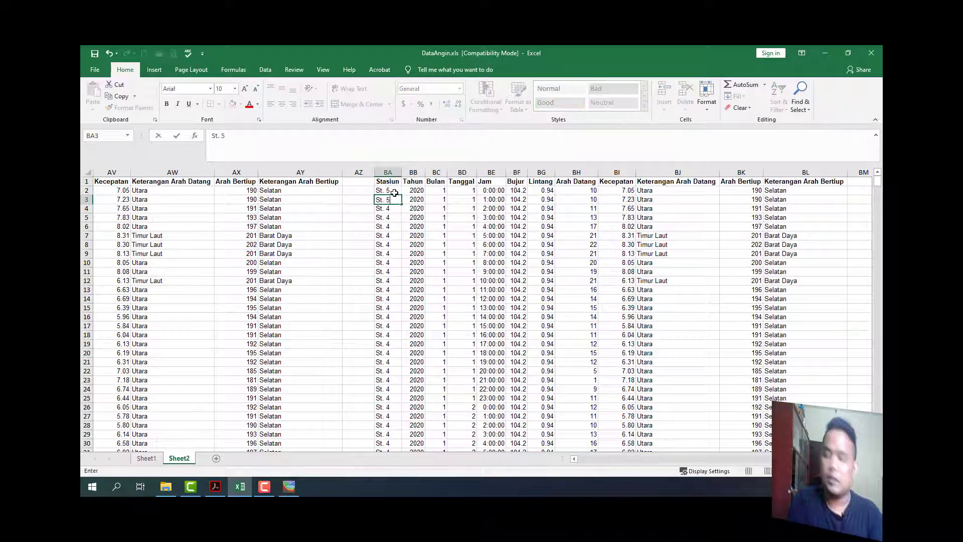
pyautogui.write(' 5')
pyautogui.press('Return')
# Try to fill the St. 5 label down column BA, first from BA2:BA3 and again from BA2 alone, undoing both fills
pyautogui.click(380, 190)
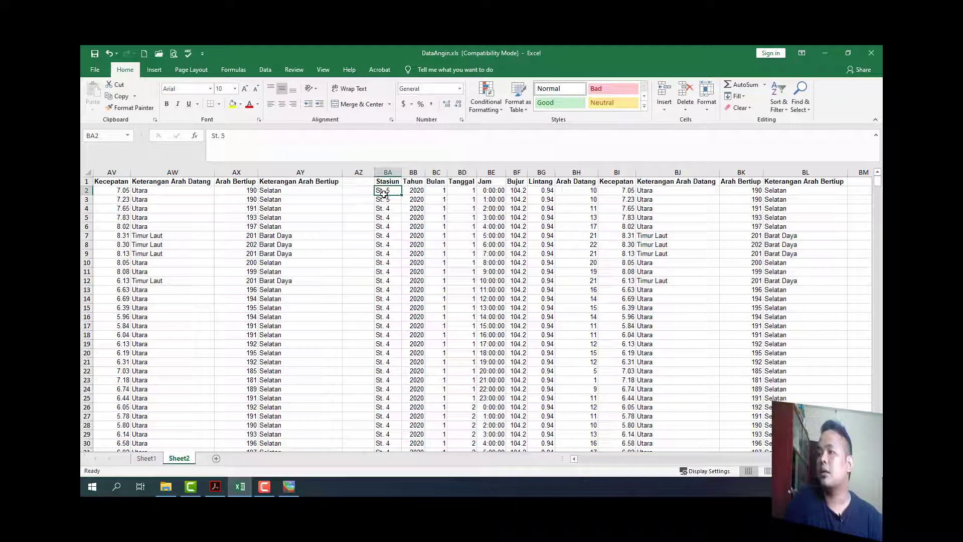
pyautogui.moveTo(383, 193); pyautogui.dragTo(384, 200)
pyautogui.doubleClick(400, 203)
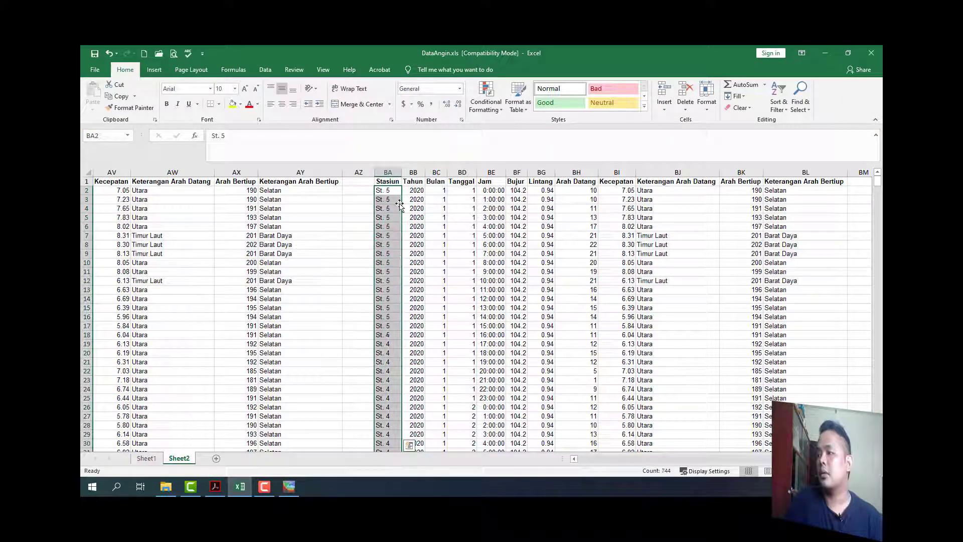
pyautogui.hotkey('ctrl', 'z')
pyautogui.click(394, 201)
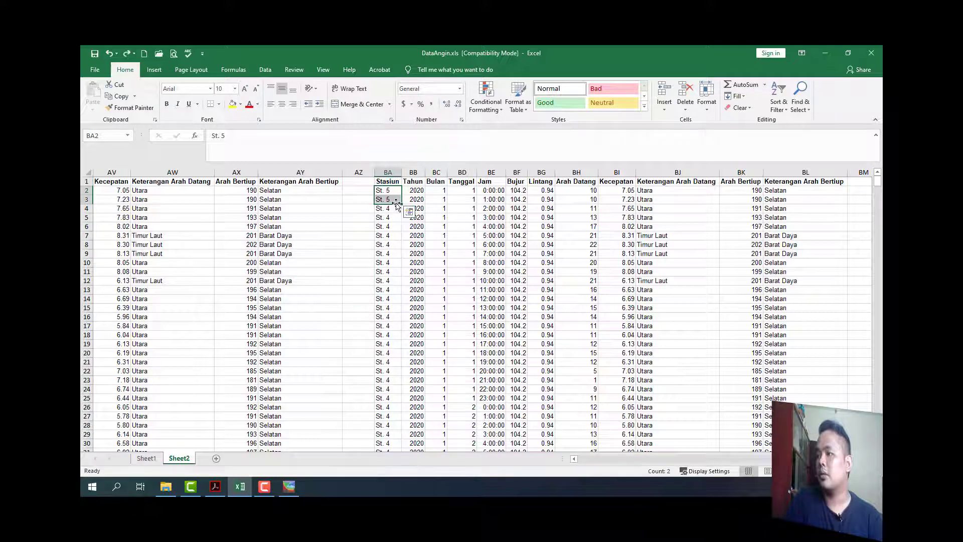
pyautogui.click(392, 192)
pyautogui.doubleClick(402, 196)
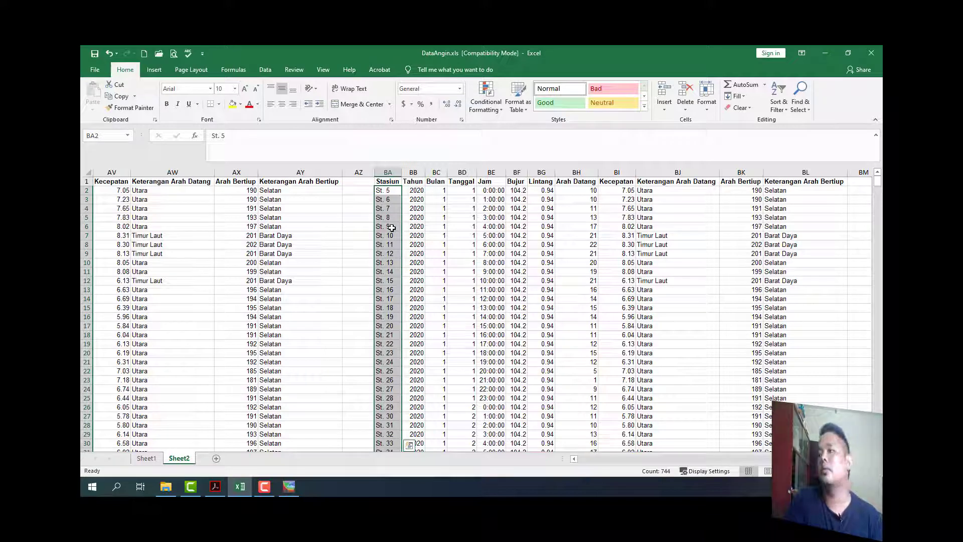
pyautogui.hotkey('ctrl', 'z')
# Re-enter St. 5 in BA3 and fill the BA2:BA3 labels down the block's whole Stasiun column
pyautogui.click(390, 200)
pyautogui.write('S')
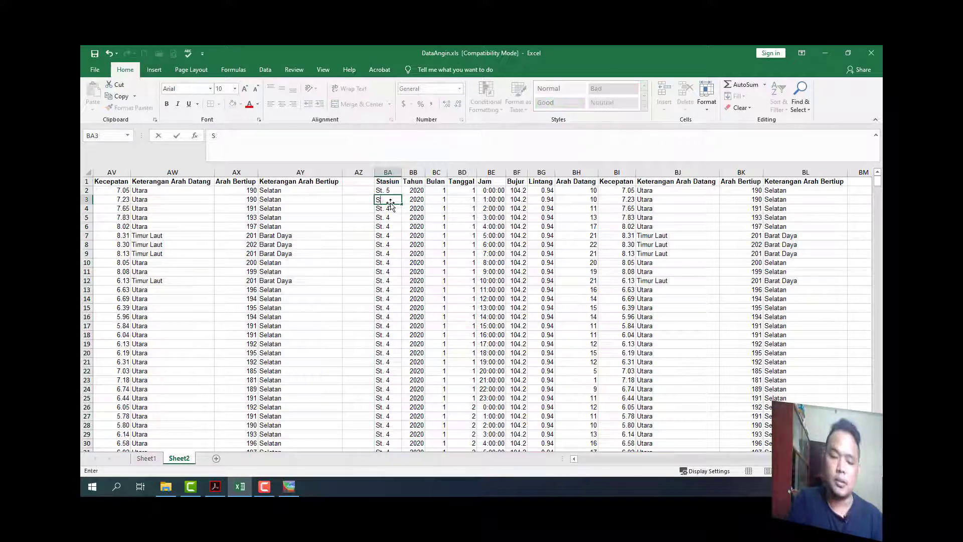
pyautogui.press('Return')
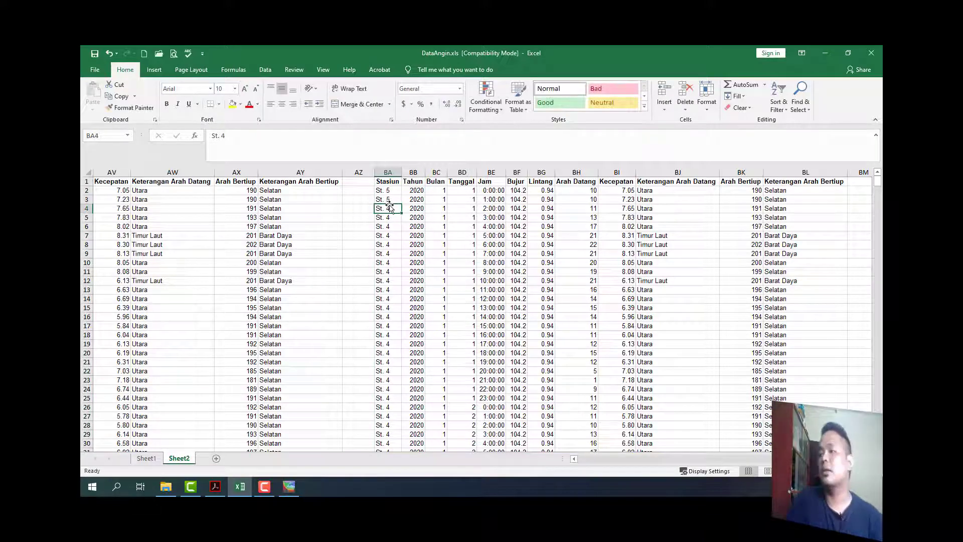
pyautogui.moveTo(387, 191); pyautogui.dragTo(389, 199)
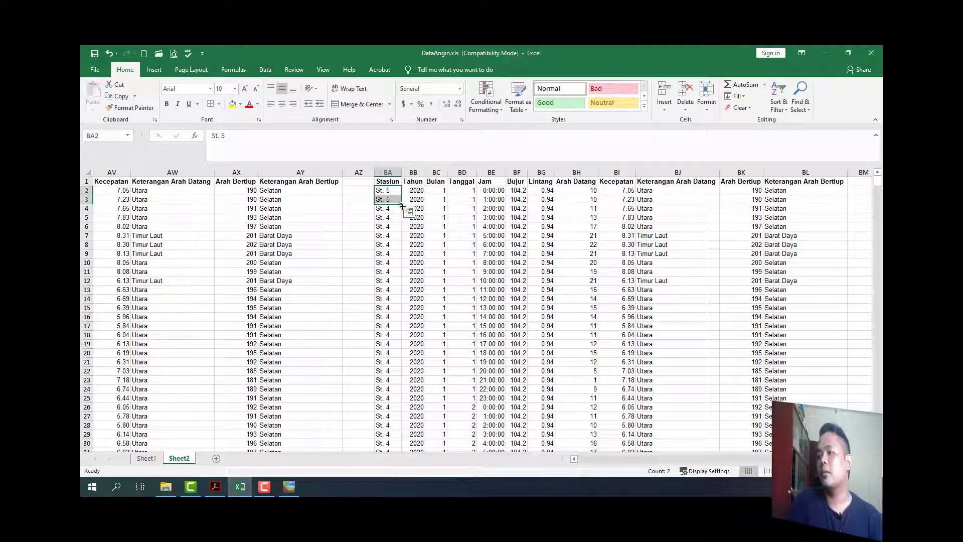
pyautogui.doubleClick(402, 206)
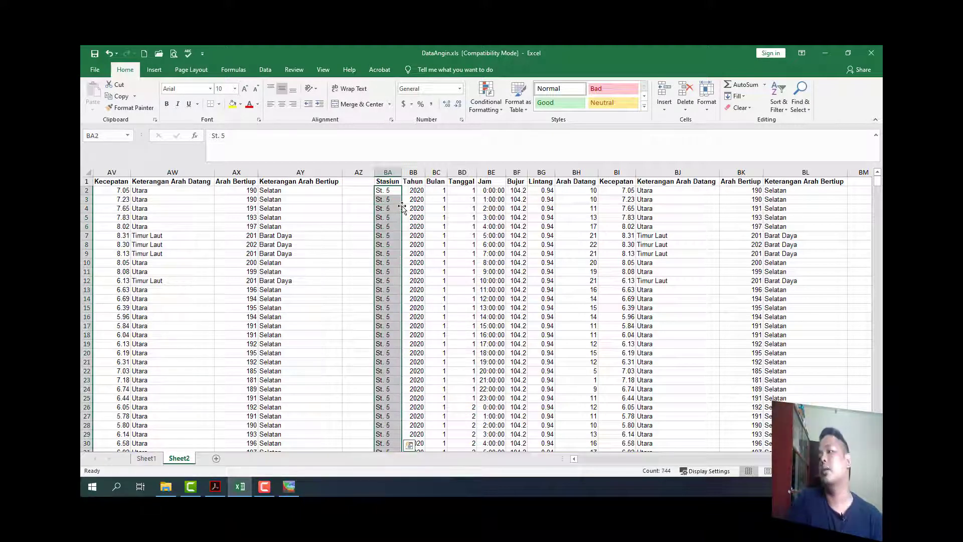
pyautogui.click(501, 210)
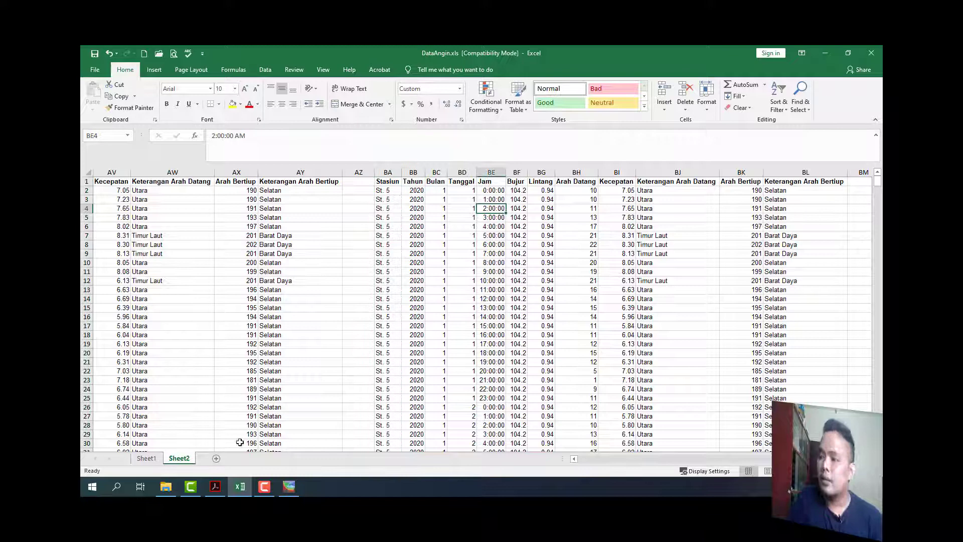
# Check station 5's coordinates in Ocean Data View, then switch back to Excel and filter Sheet1's Bujur column to 104.45 only
pyautogui.click(289, 487)
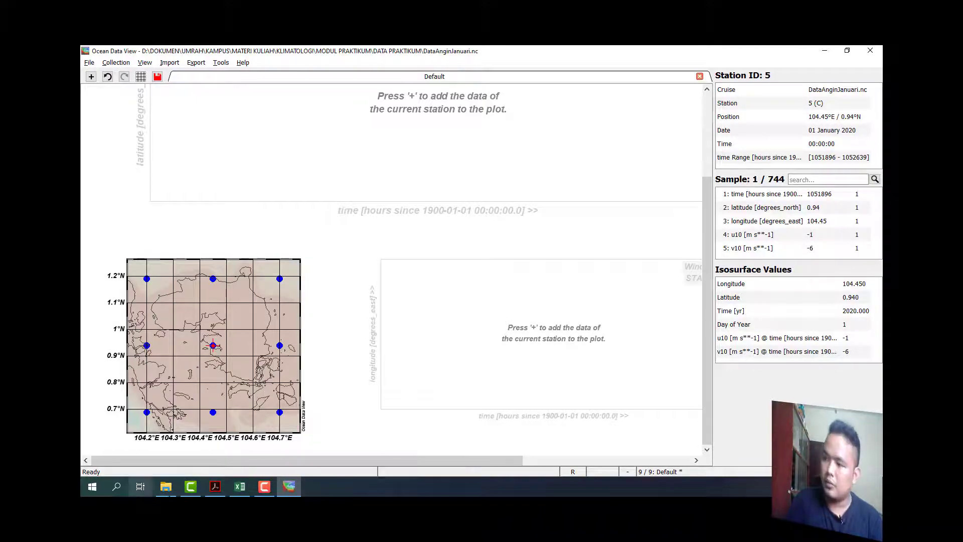
pyautogui.click(240, 486)
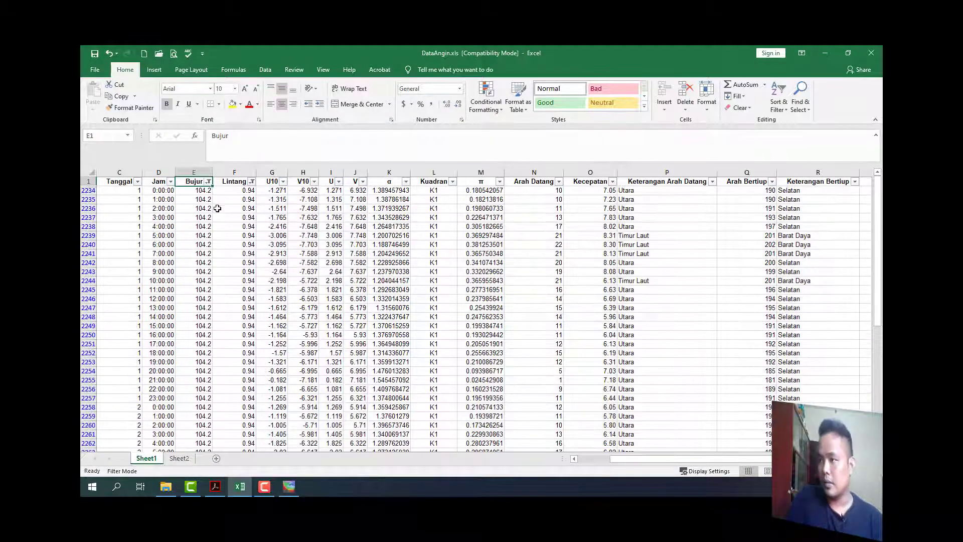
pyautogui.click(208, 182)
pyautogui.click(120, 289)
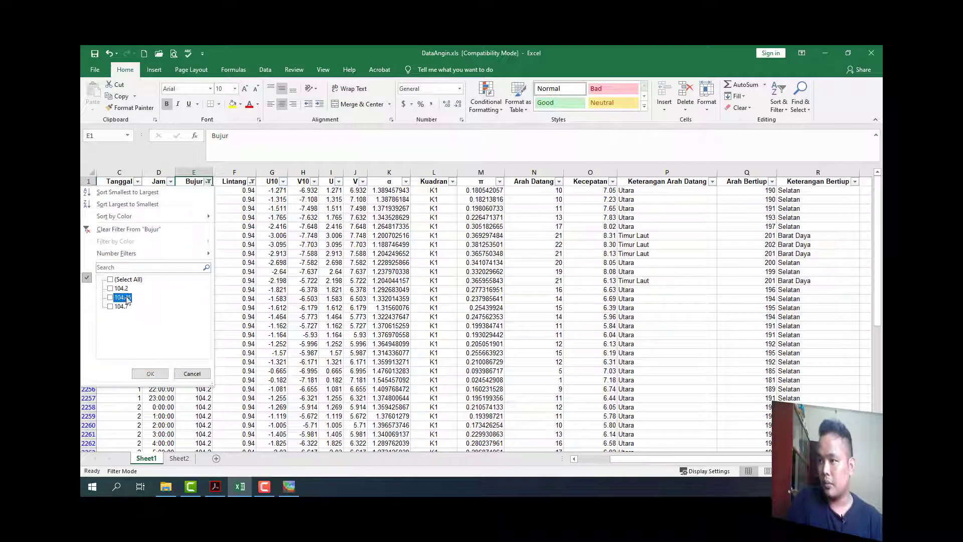
pyautogui.click(122, 297)
pyautogui.click(150, 373)
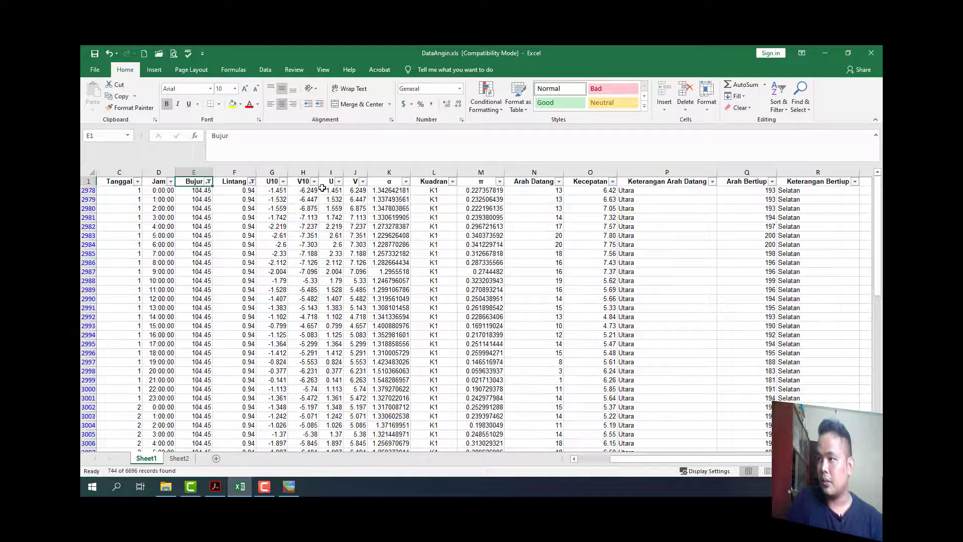
# Copy the filtered Bujur and Lintang values from Sheet1 and paste them at BF2 in Sheet2's St. 5 block
pyautogui.click(205, 190)
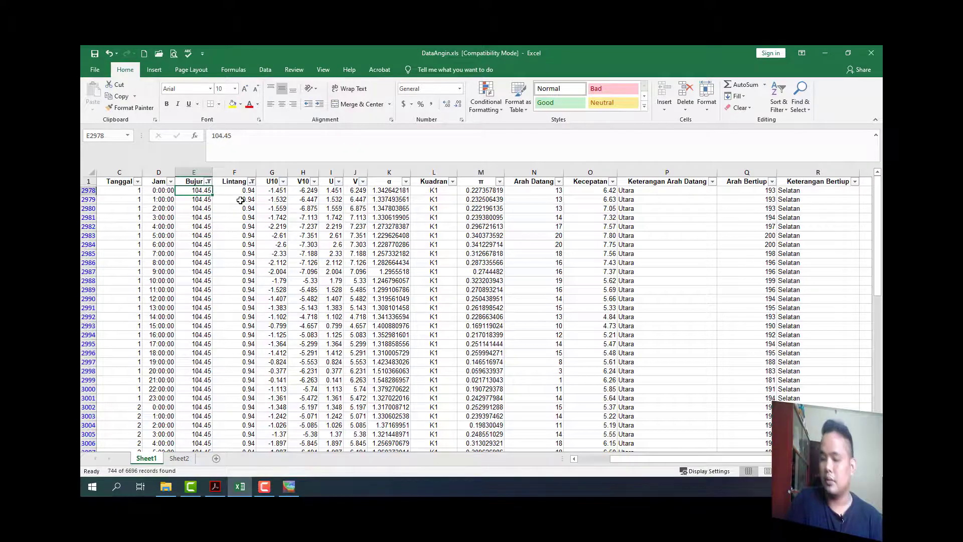
pyautogui.hotkey('shift', 'Right')
pyautogui.hotkey('ctrl', 'shift', 'Down')
pyautogui.hotkey('ctrl', 'c')
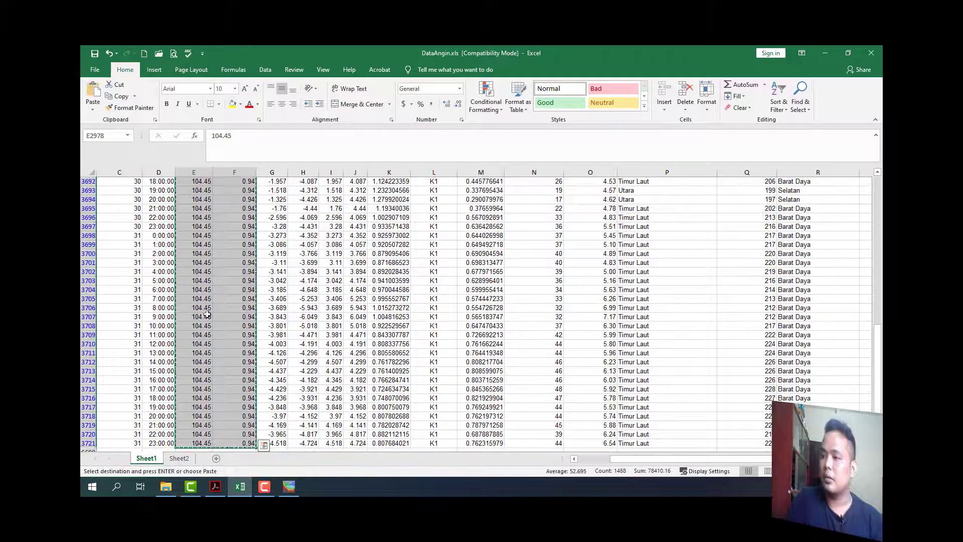
pyautogui.click(179, 458)
pyautogui.click(517, 190)
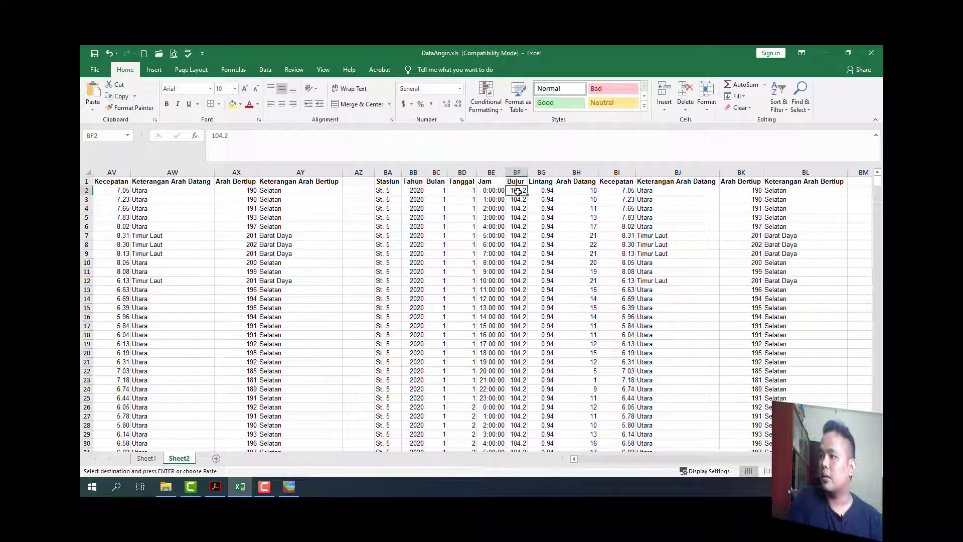
pyautogui.hotkey('ctrl', 'v')
pyautogui.click(517, 235)
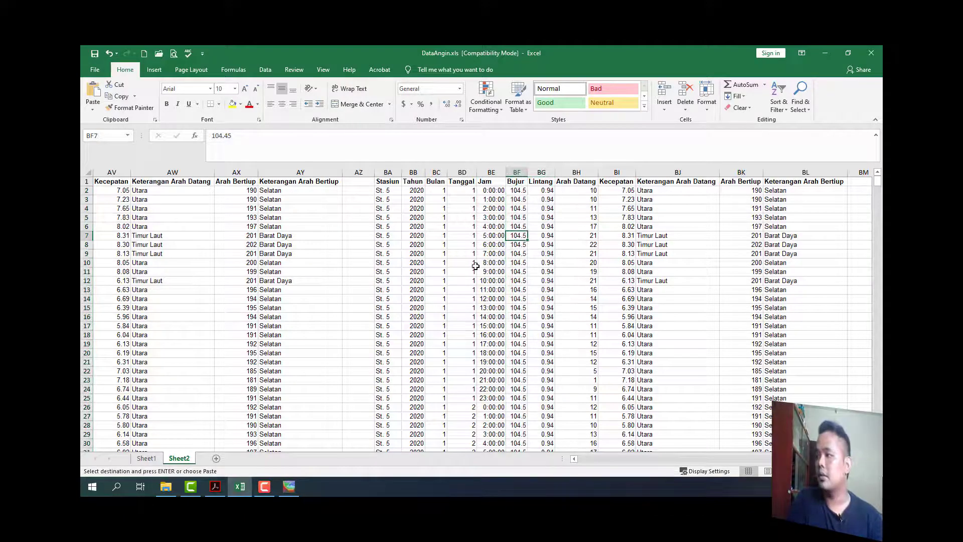
# Copy the filtered Arah Datang through Keterangan Bertiup records from Sheet1 and return to Sheet2
pyautogui.click(147, 458)
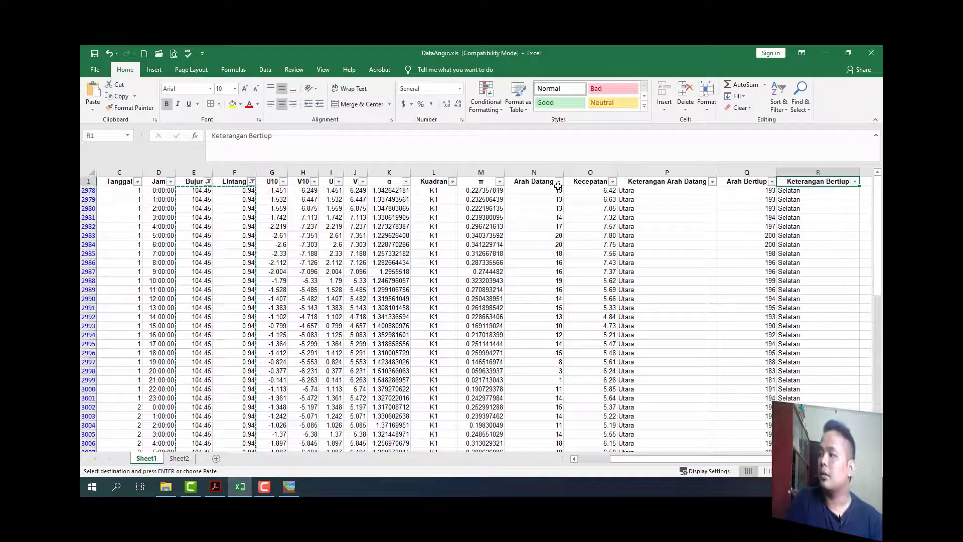
pyautogui.click(559, 189)
pyautogui.hotkey('ctrl', 'shift', 'Right')
pyautogui.hotkey('ctrl', 'shift', 'Down')
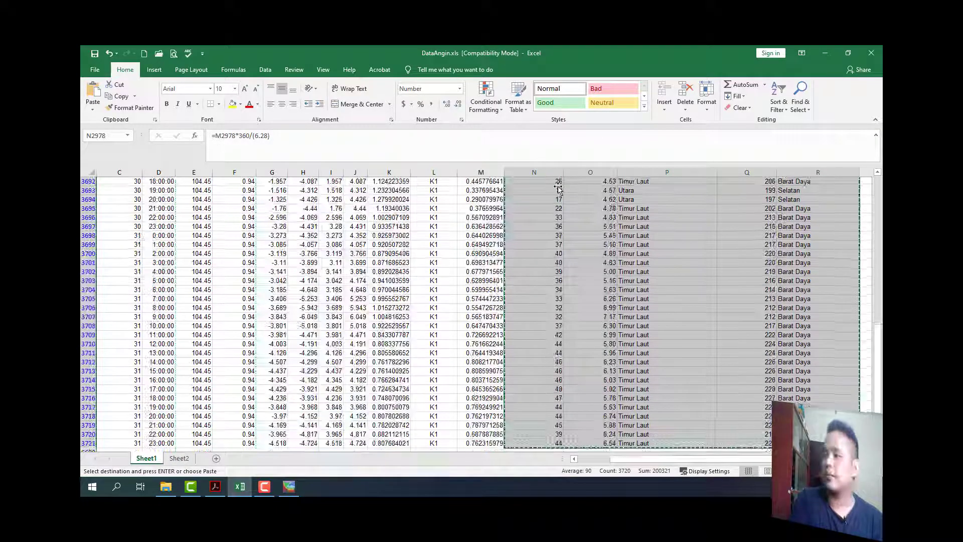
pyautogui.hotkey('ctrl', 'pagedown')
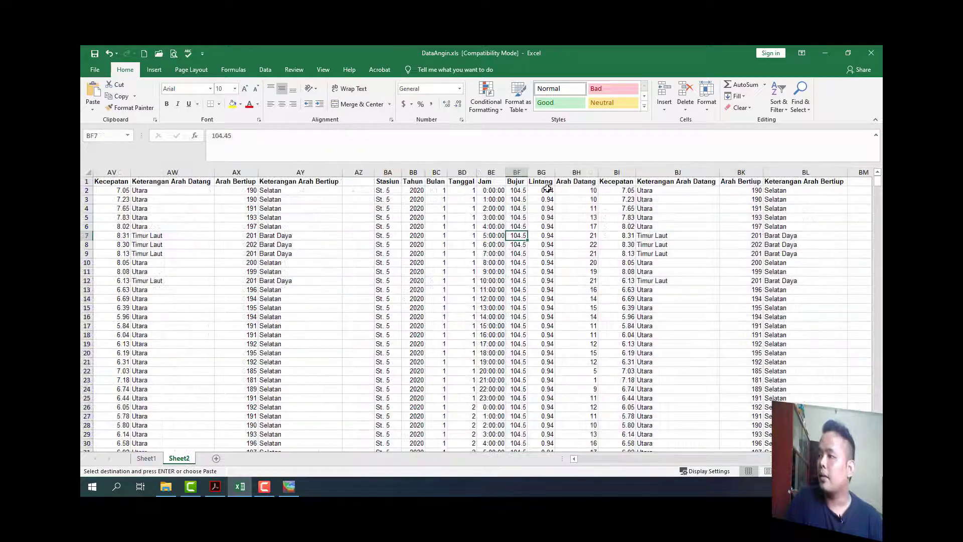
# Try to paste the copied wind data as values at BI2 and undo the paste
pyautogui.rightClick(606, 190)
pyautogui.click(651, 231)
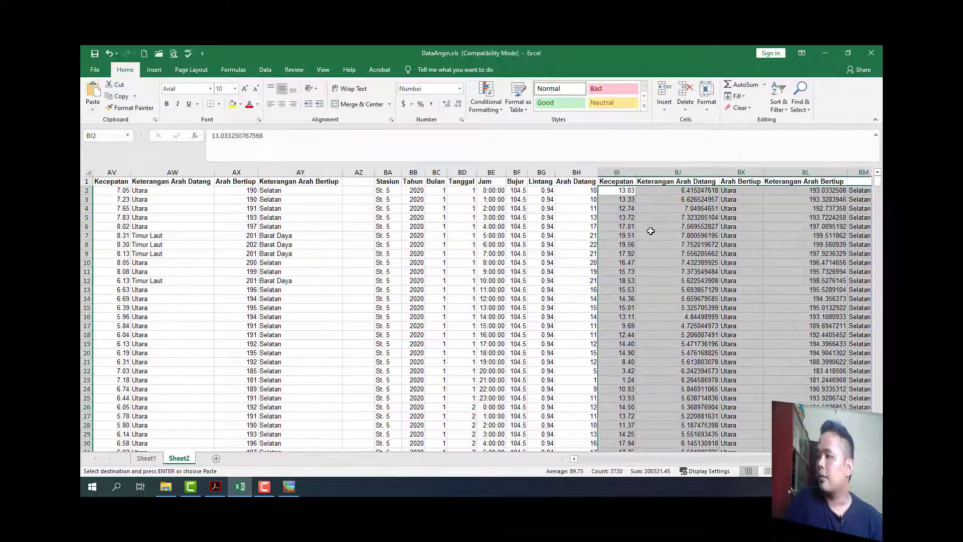
pyautogui.hotkey('ctrl', 'z')
# Paste the copied wind data as values at BH2 in the St. 5 block
pyautogui.rightClick(582, 191)
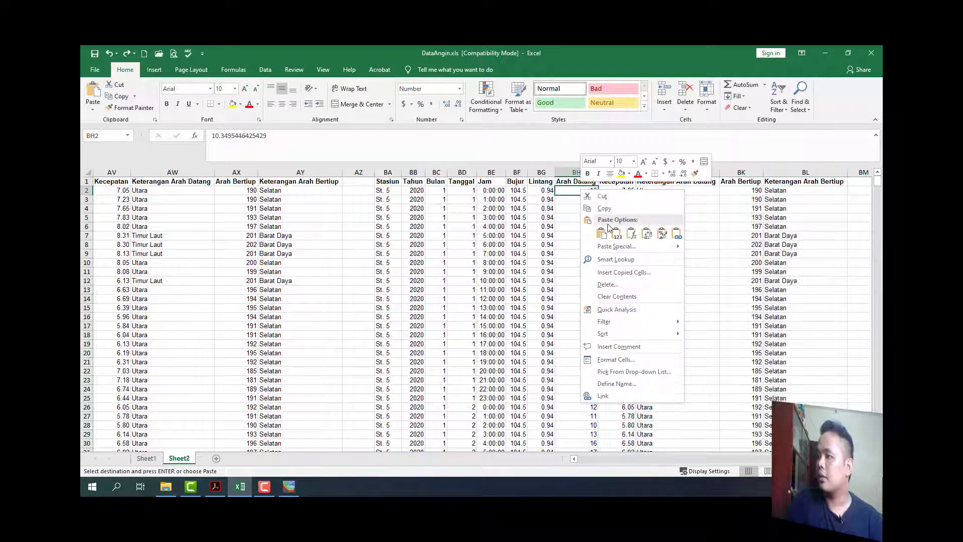
pyautogui.click(611, 231)
pyautogui.click(654, 221)
# Copy the complete St. 5 block, columns BA through BL, and paste it at BN1 as the next station block
pyautogui.click(425, 216)
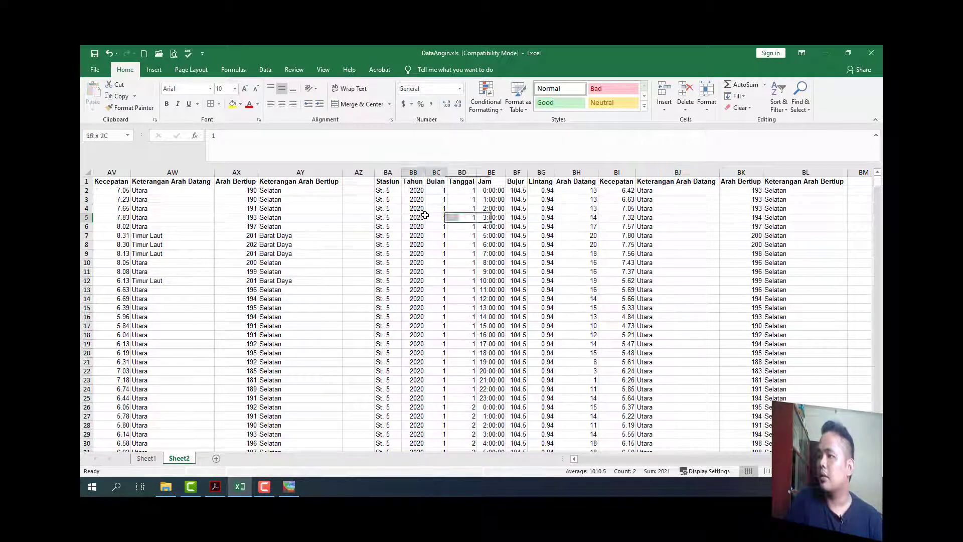
pyautogui.hotkey('ctrl', 'a')
pyautogui.hotkey('ctrl', 'c')
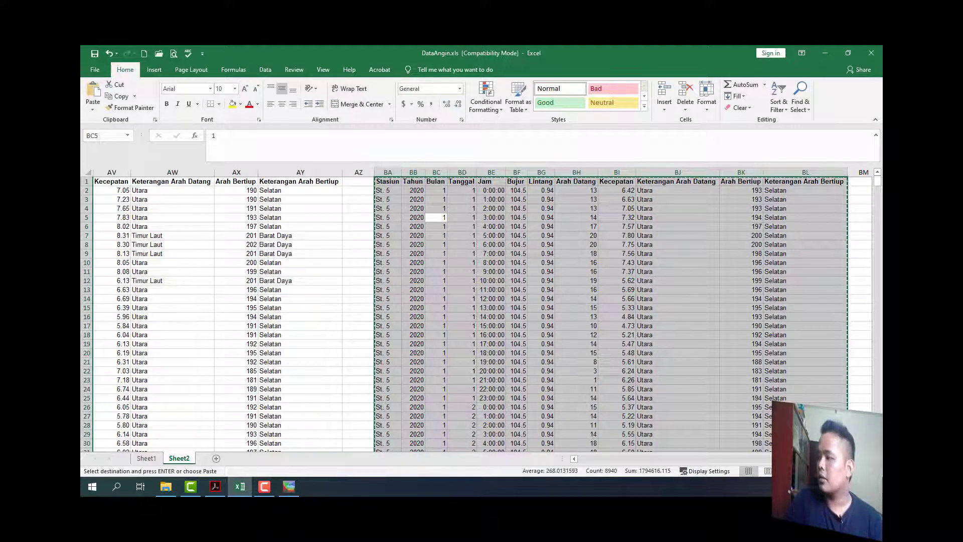
pyautogui.hscroll(1, 716, 387)
pyautogui.hscroll(4, 652, 301)
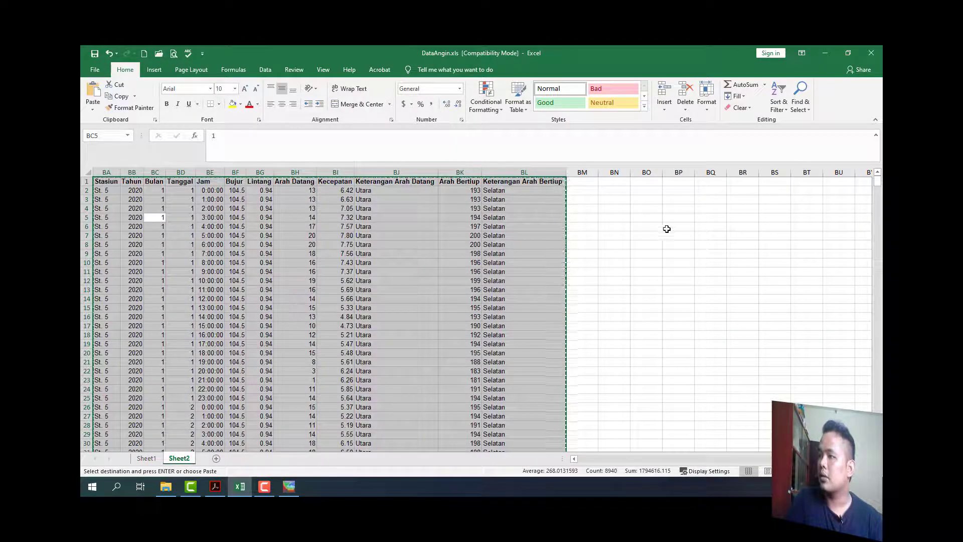
pyautogui.click(612, 182)
pyautogui.hotkey('ctrl', 'v')
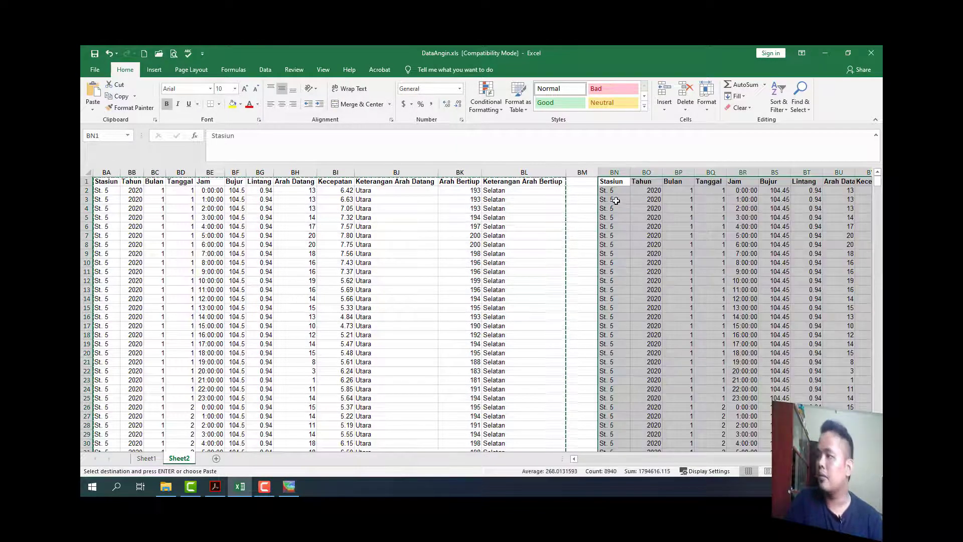
# Change BN2 and BN3 to St. 6 and fill the label down the new block's Stasiun column
pyautogui.click(613, 192)
pyautogui.doubleClick(613, 193)
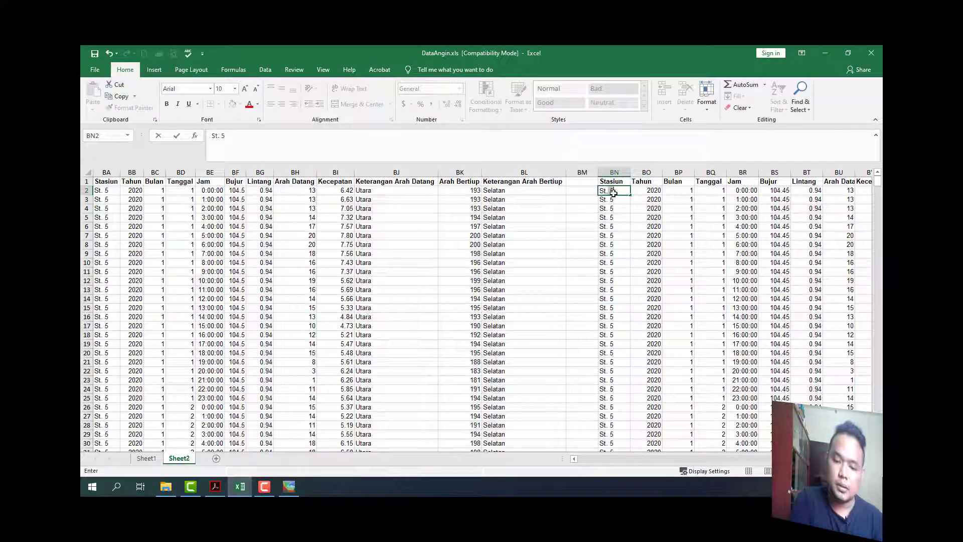
pyautogui.press('Return')
pyautogui.press('F2')
pyautogui.press('BackSpace')
pyautogui.write('6')
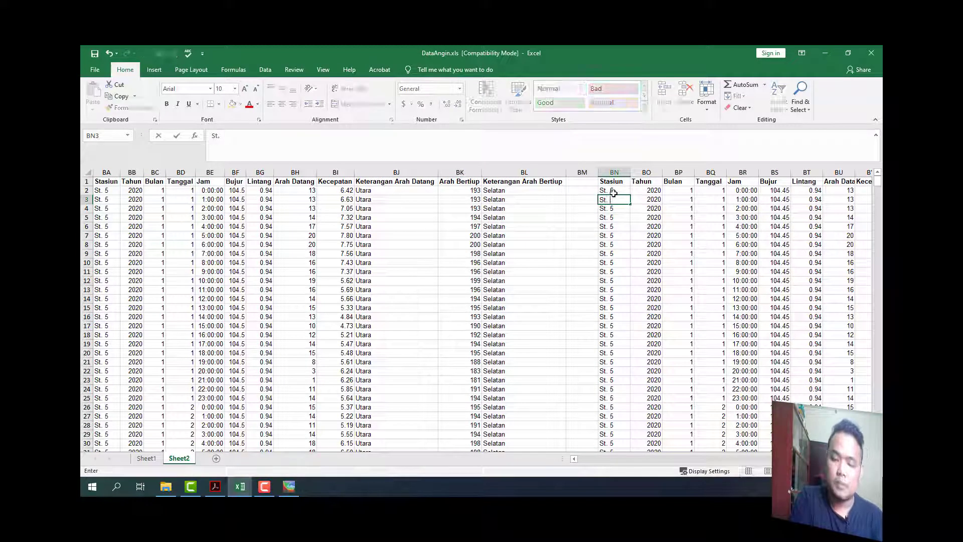
pyautogui.moveTo(613, 193); pyautogui.dragTo(620, 201)
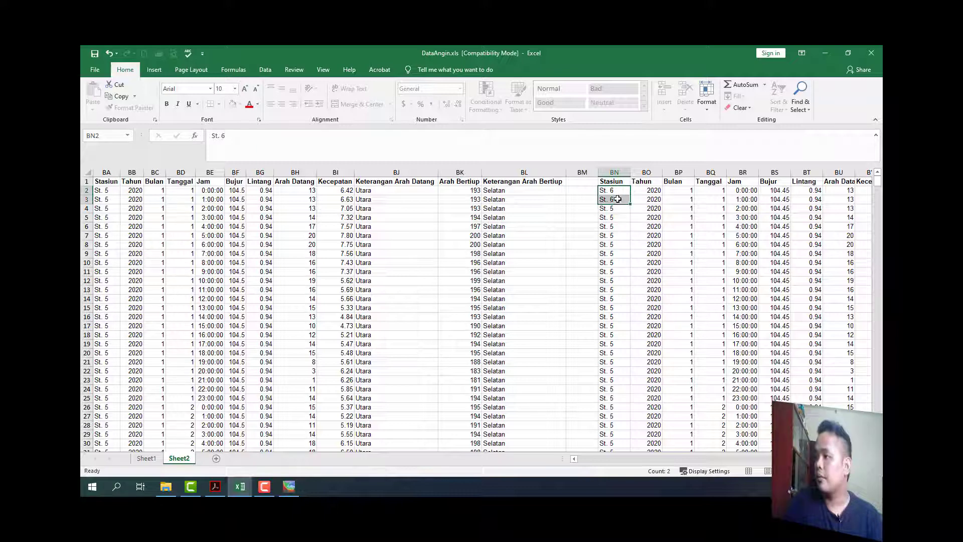
pyautogui.doubleClick(630, 205)
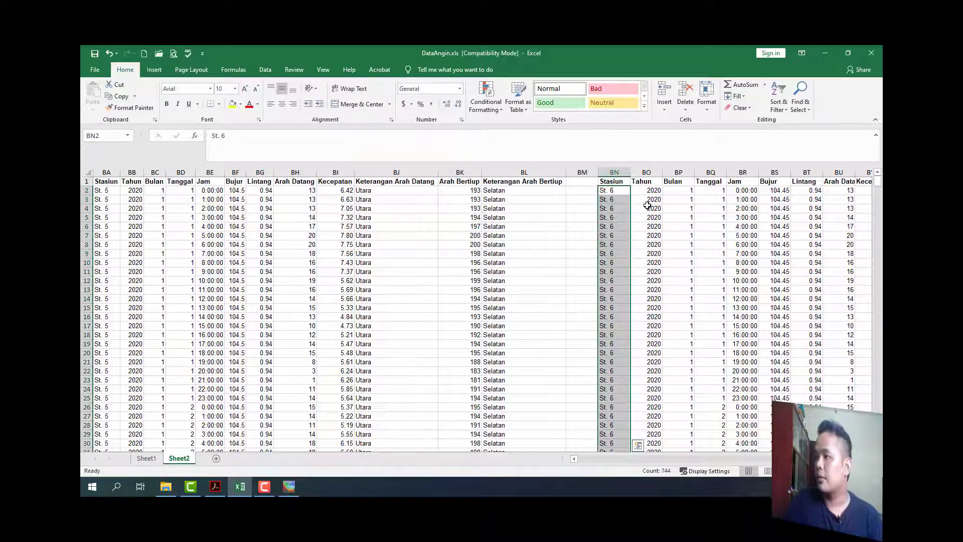
pyautogui.click(649, 208)
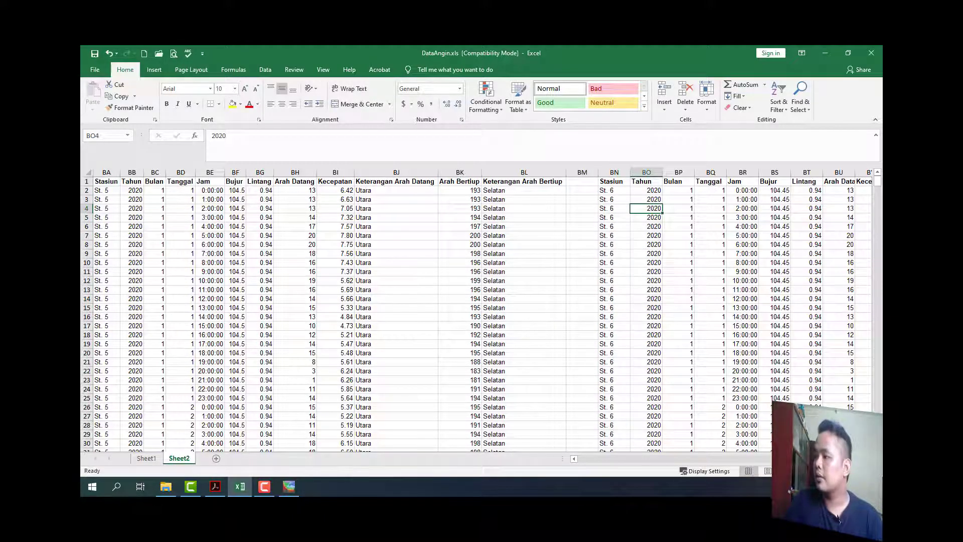
# Check station 6's position in Ocean Data View and filter the Bujur column on Sheet1 of DataAngin.xls to show only 104.7
pyautogui.hscroll(3, 476, 311)
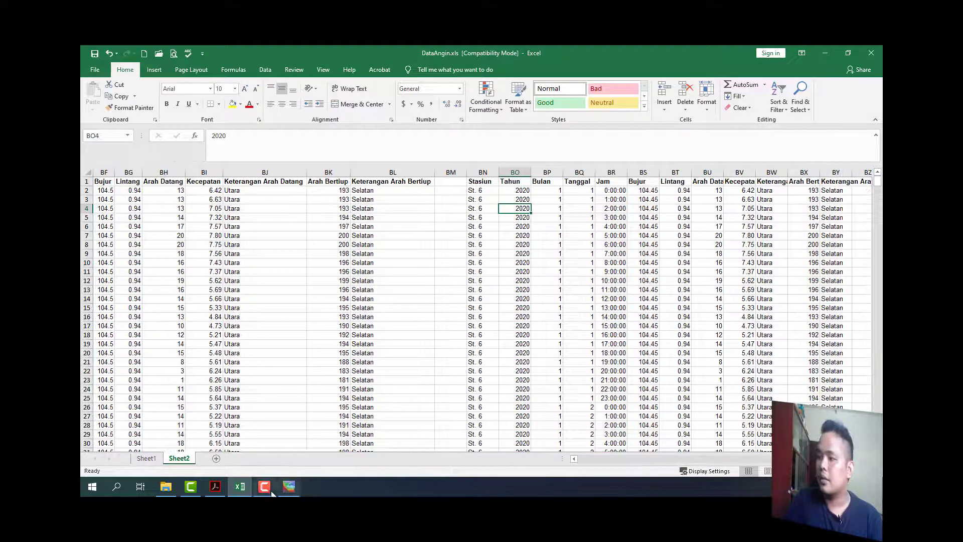
pyautogui.click(290, 487)
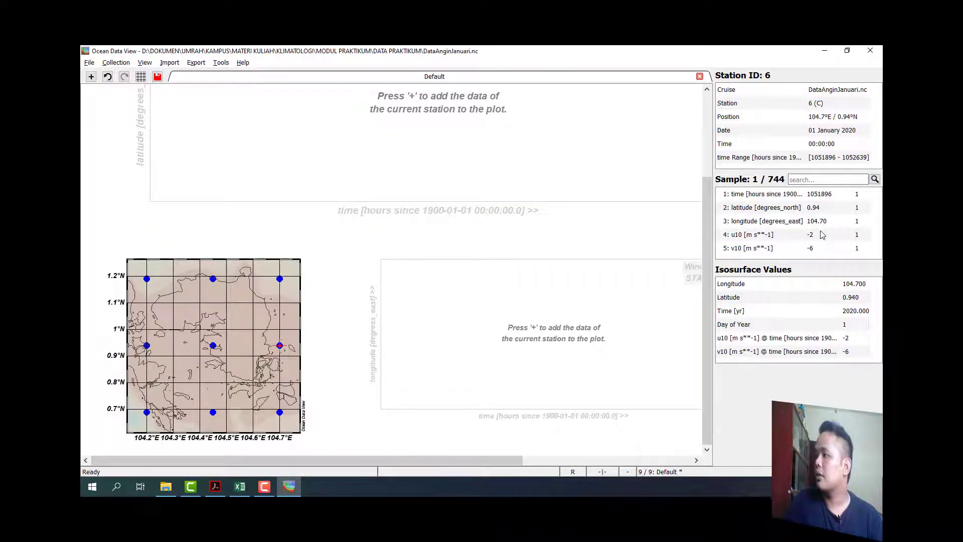
pyautogui.click(240, 487)
pyautogui.click(151, 459)
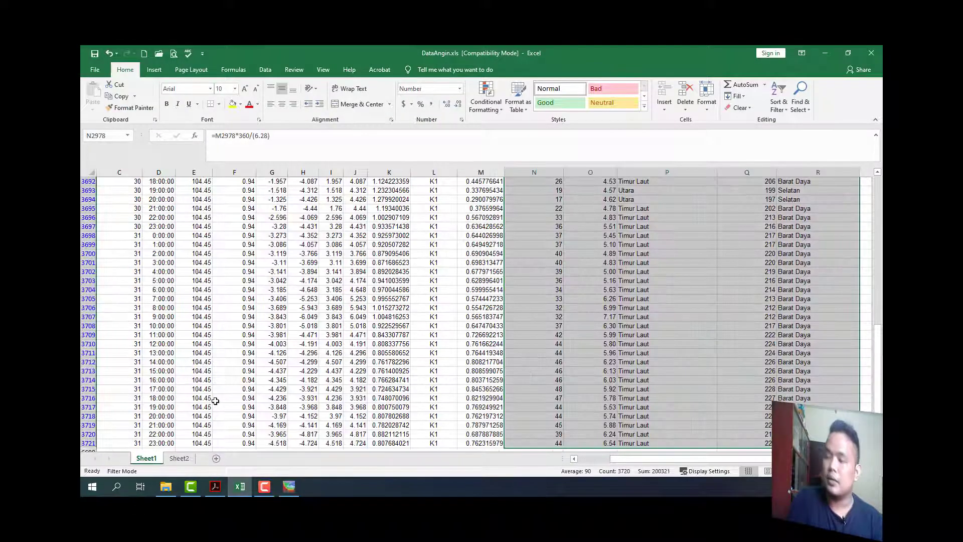
pyautogui.hotkey('ctrl', 'Home')
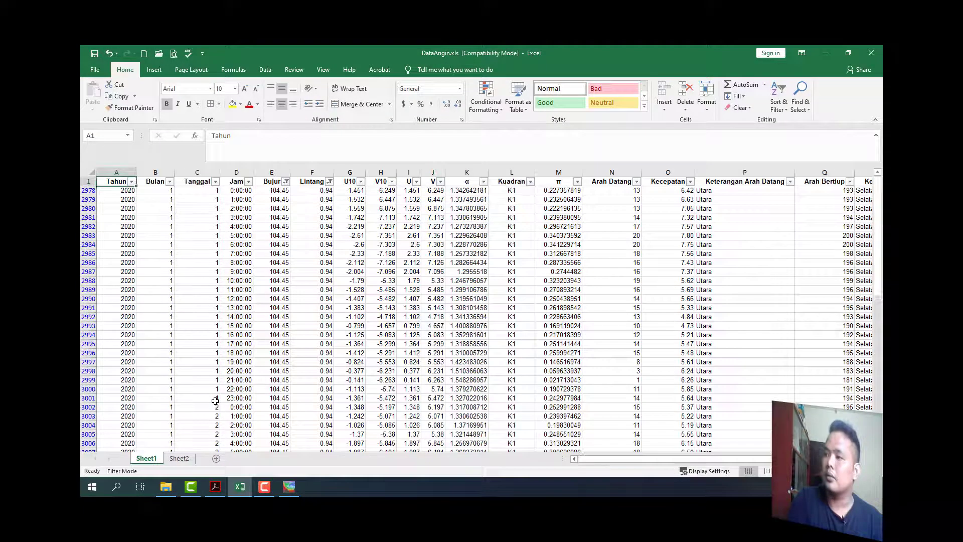
pyautogui.click(285, 181)
pyautogui.click(194, 297)
pyautogui.click(195, 307)
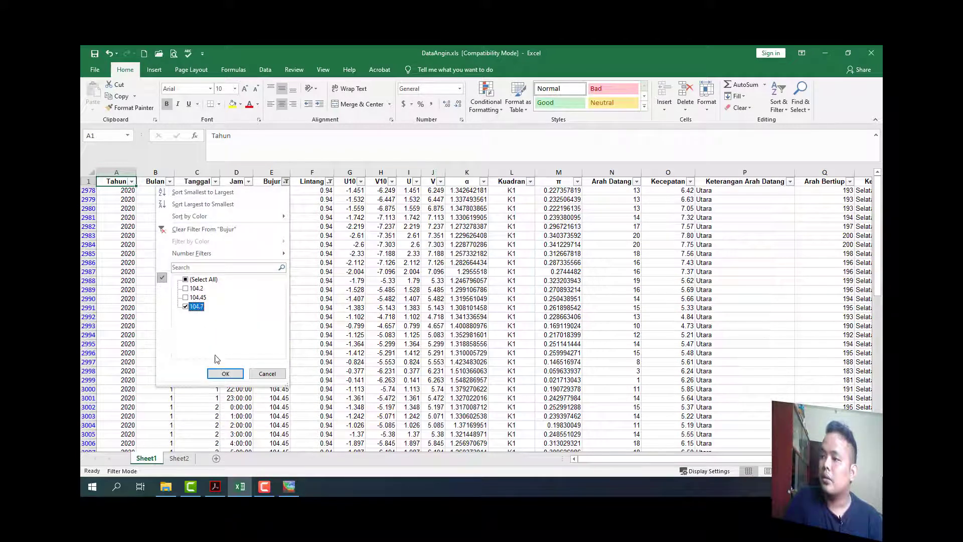
pyautogui.click(225, 373)
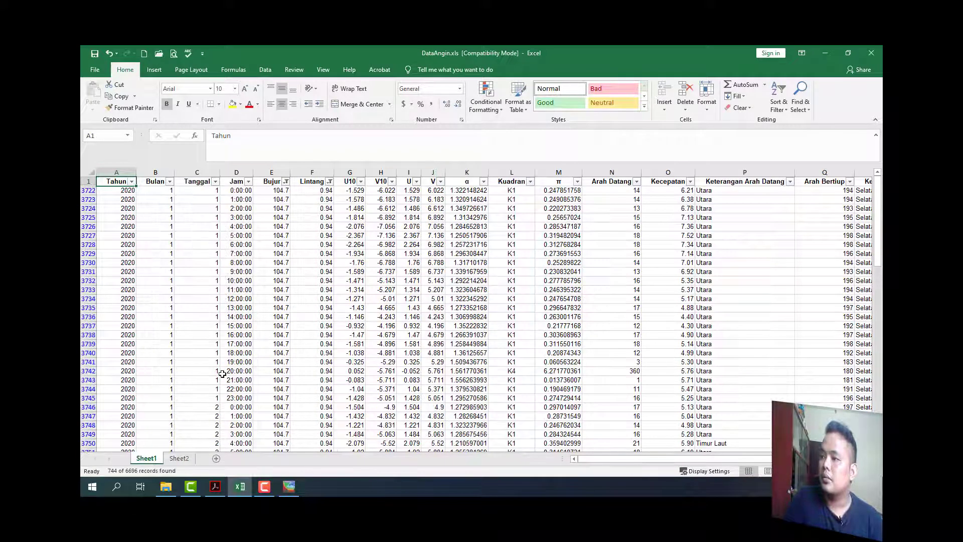
# Copy all filtered Bujur and Lintang values from Sheet1 and paste them at BS2 in the St. 6 block on Sheet2
pyautogui.click(284, 190)
pyautogui.hotkey('shift', 'Right')
pyautogui.hotkey('ctrl', 'shift', 'Down')
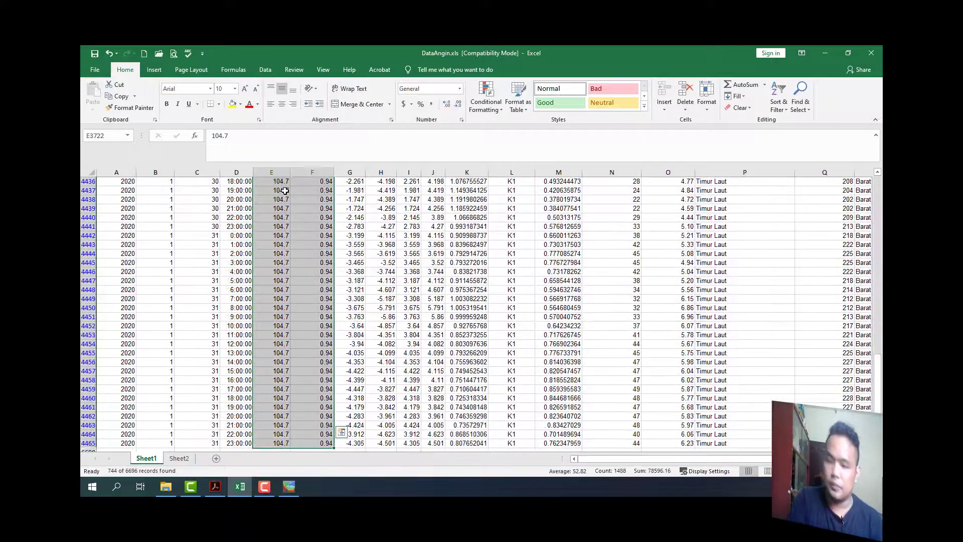
pyautogui.hotkey('ctrl', 'c')
pyautogui.click(179, 458)
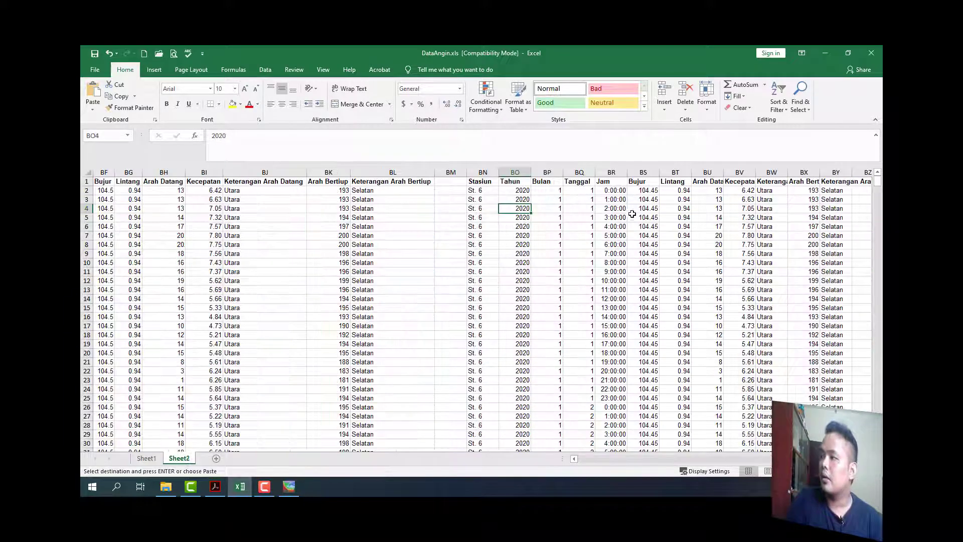
pyautogui.click(640, 191)
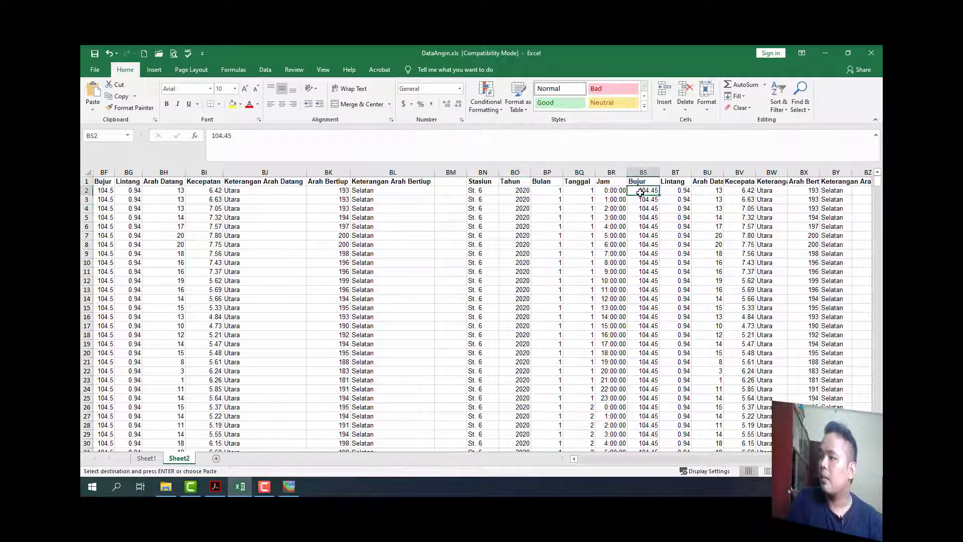
pyautogui.hotkey('ctrl', 'v')
pyautogui.click(770, 217)
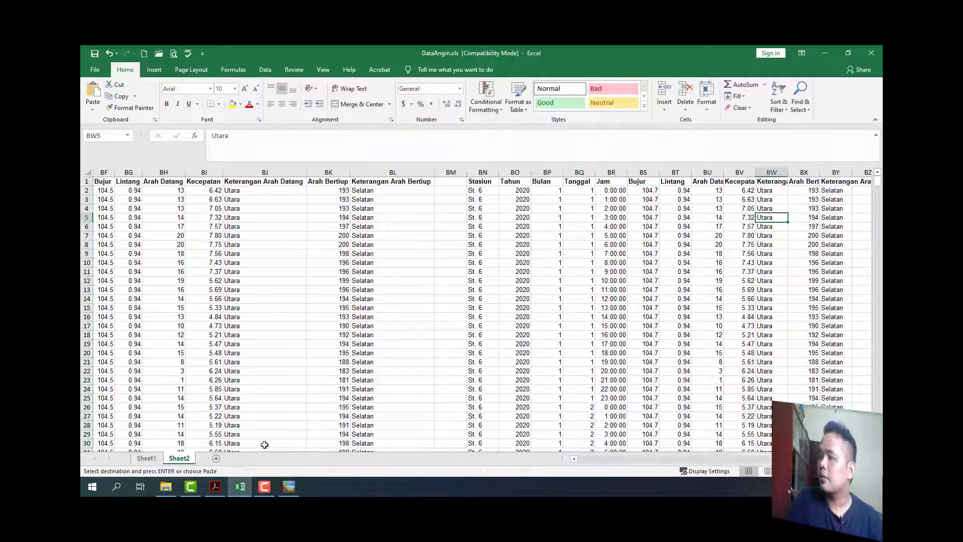
# Copy the filtered Sheet1 records from Arah Datang through Keterangan Bertiup, starting at N3722 and extending to the last row
pyautogui.click(147, 458)
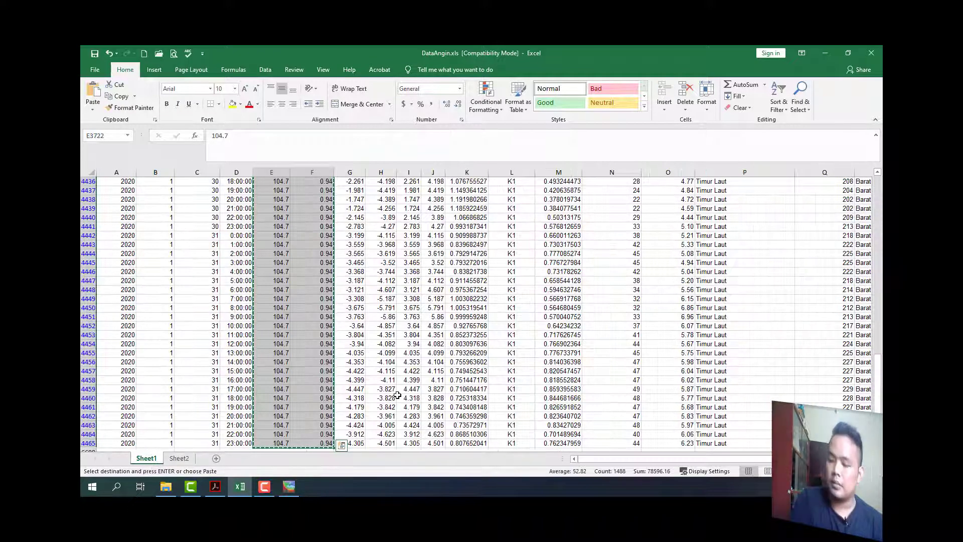
pyautogui.hotkey('ctrl', 'Right')
pyautogui.press('Left')
pyautogui.press('Left')
pyautogui.press('Left')
pyautogui.press('Left')
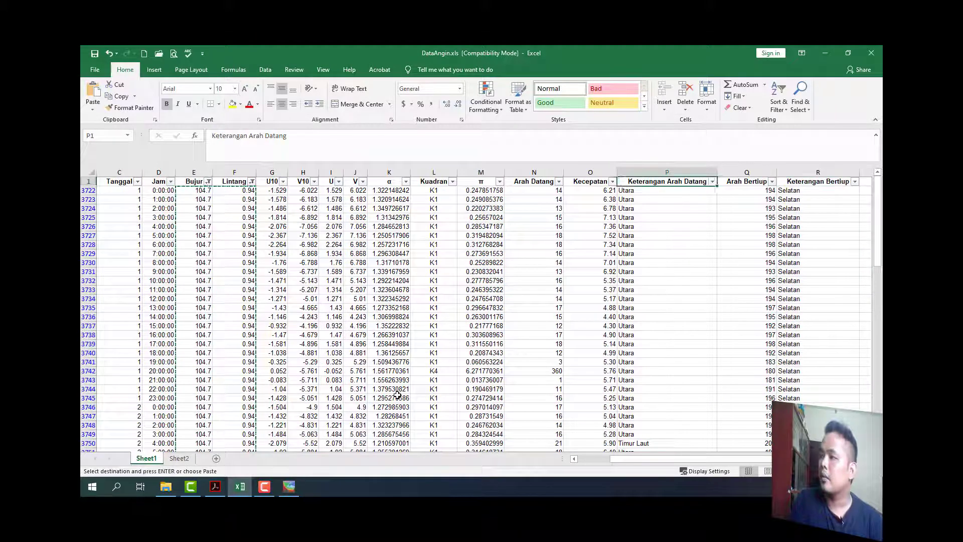
pyautogui.press('Down')
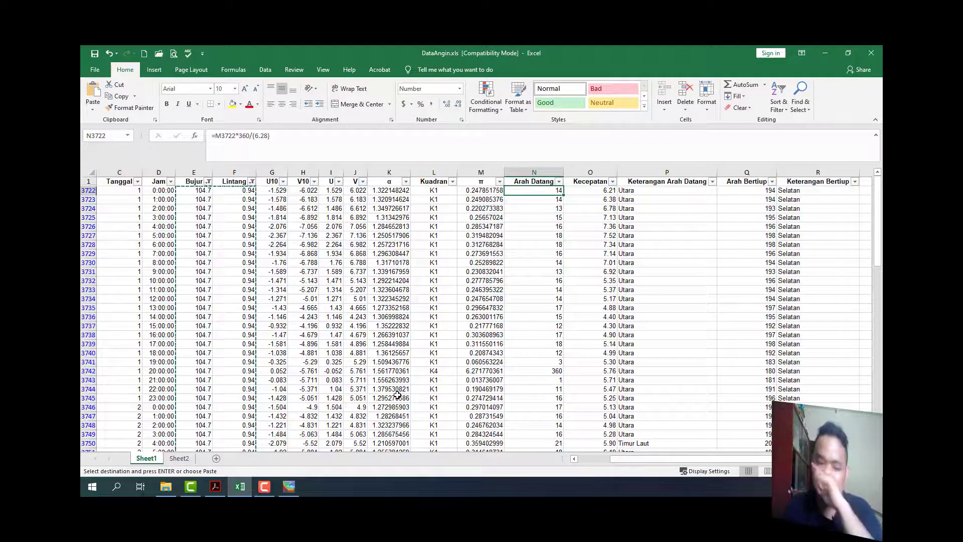
pyautogui.hotkey('ctrl', 'Down')
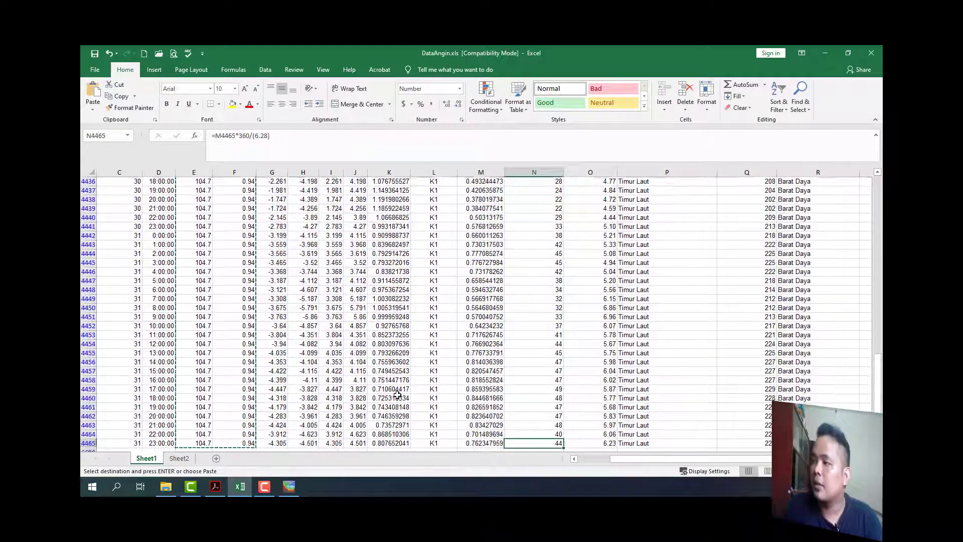
pyautogui.hotkey('ctrl', 'Up')
pyautogui.press('Down')
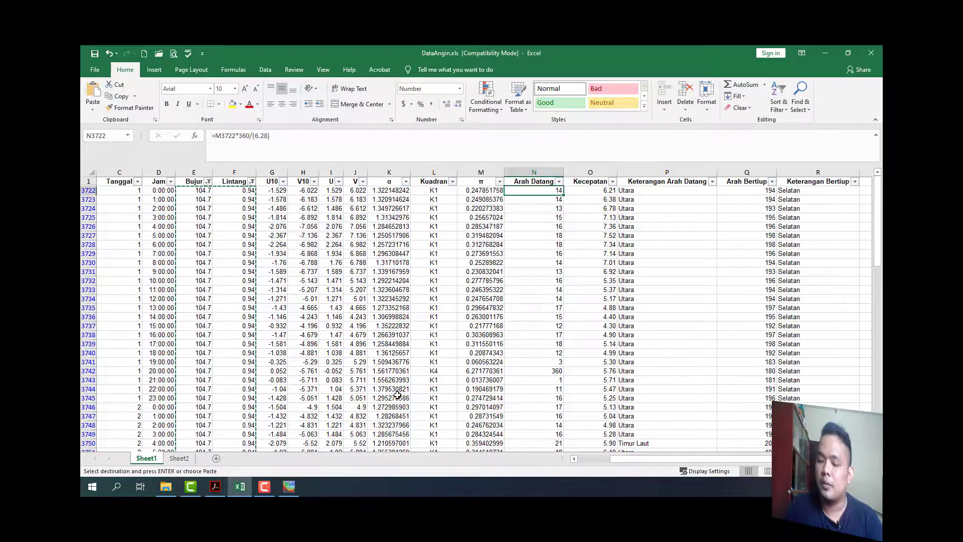
pyautogui.hotkey('ctrl', 'shift', 'Down')
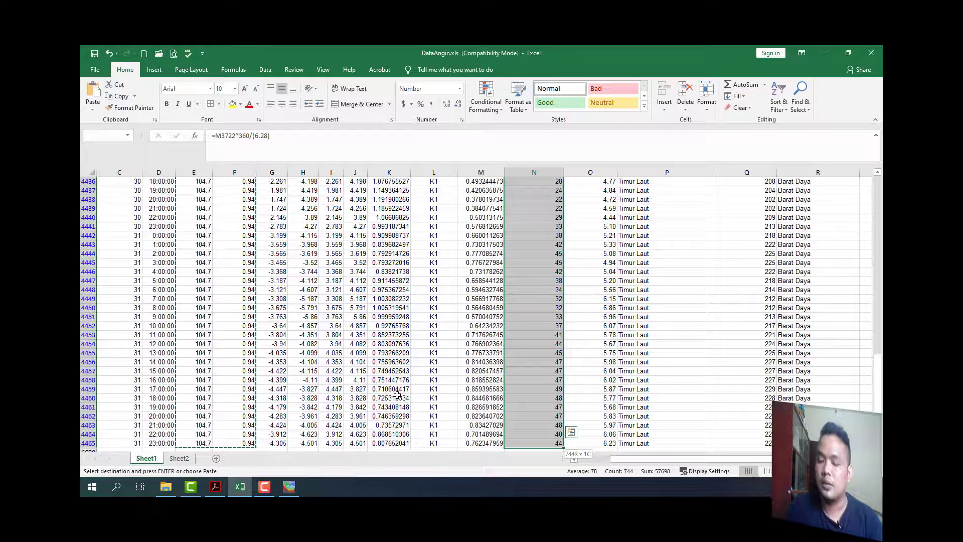
pyautogui.hotkey('ctrl', 'shift', 'Up')
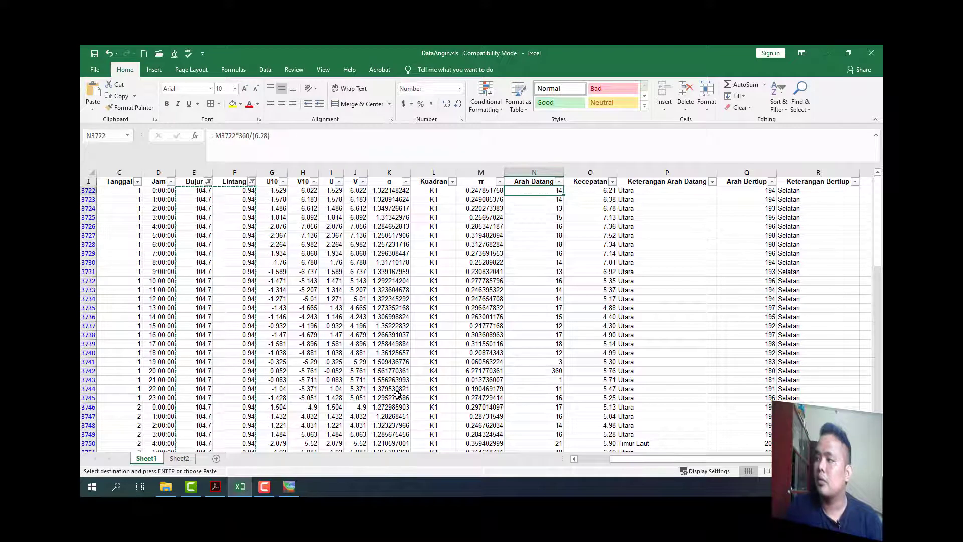
pyautogui.hscroll(1, 398, 395)
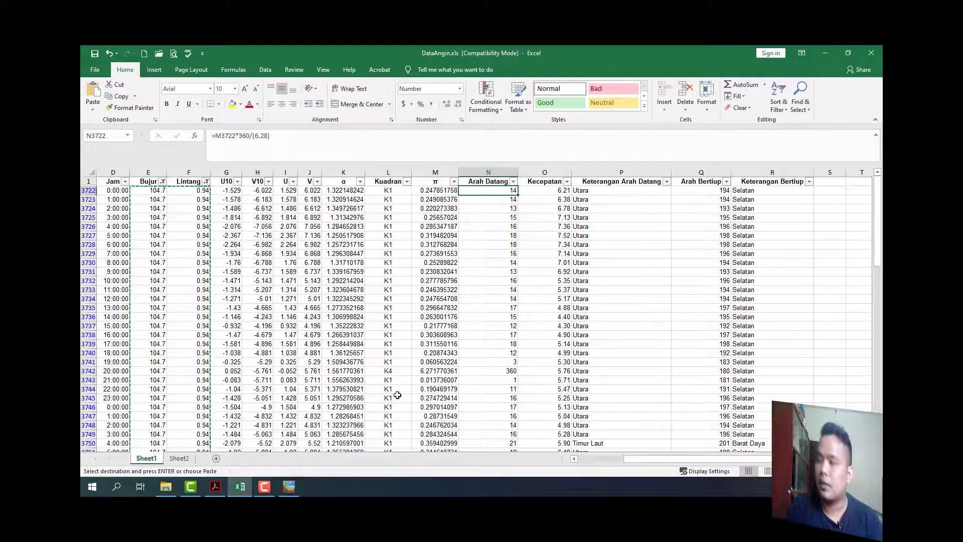
pyautogui.hotkey('ctrl', 'shift', 'Right')
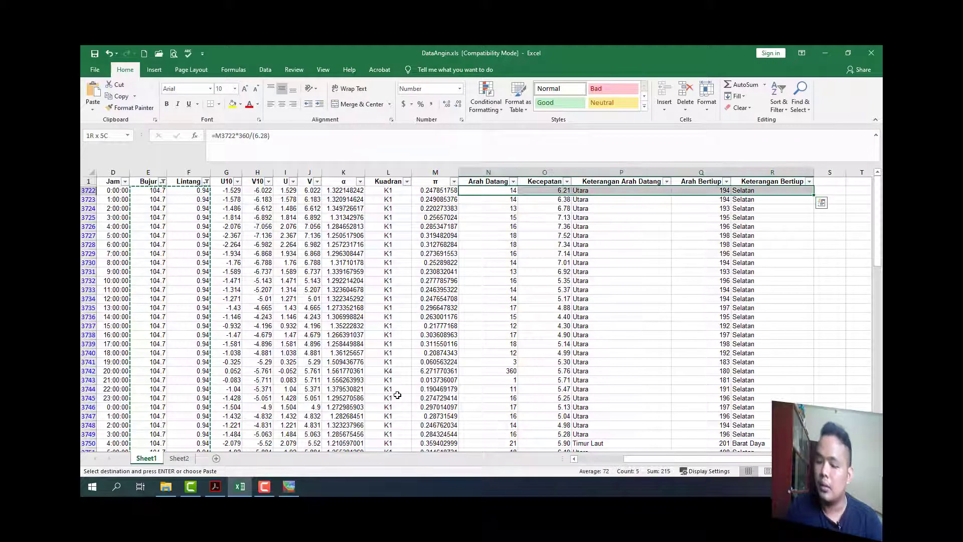
pyautogui.hotkey('ctrl', 'shift', 'Down')
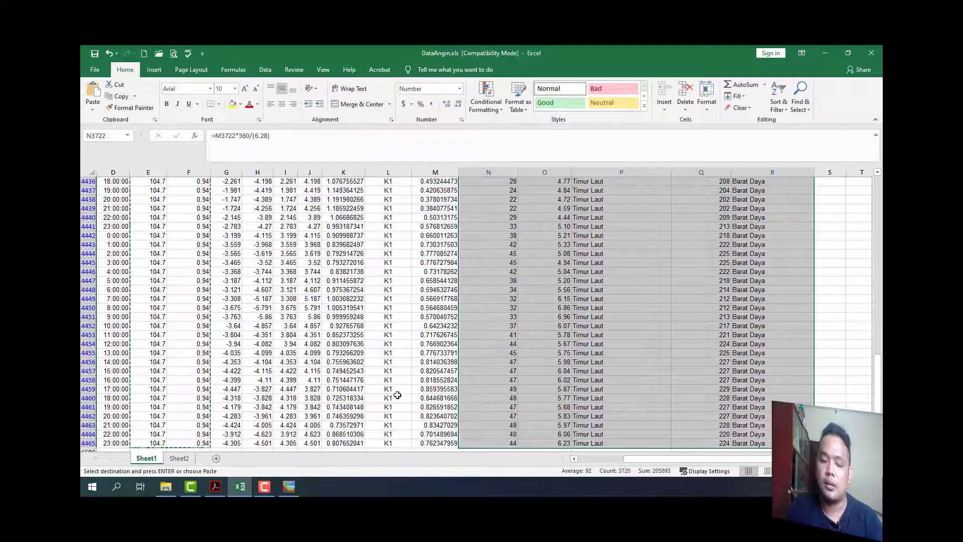
pyautogui.hotkey('ctrl', 'c')
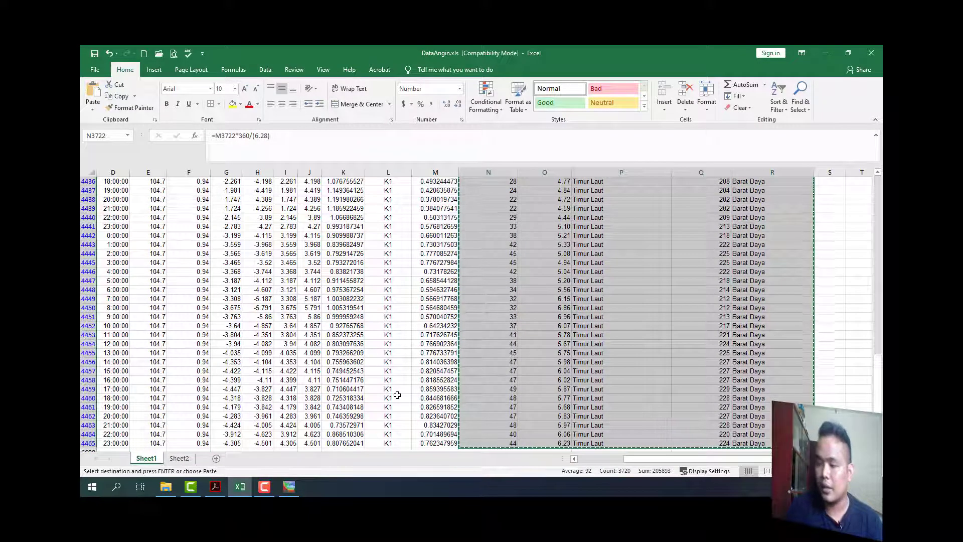
pyautogui.scroll(5, 397, 395)
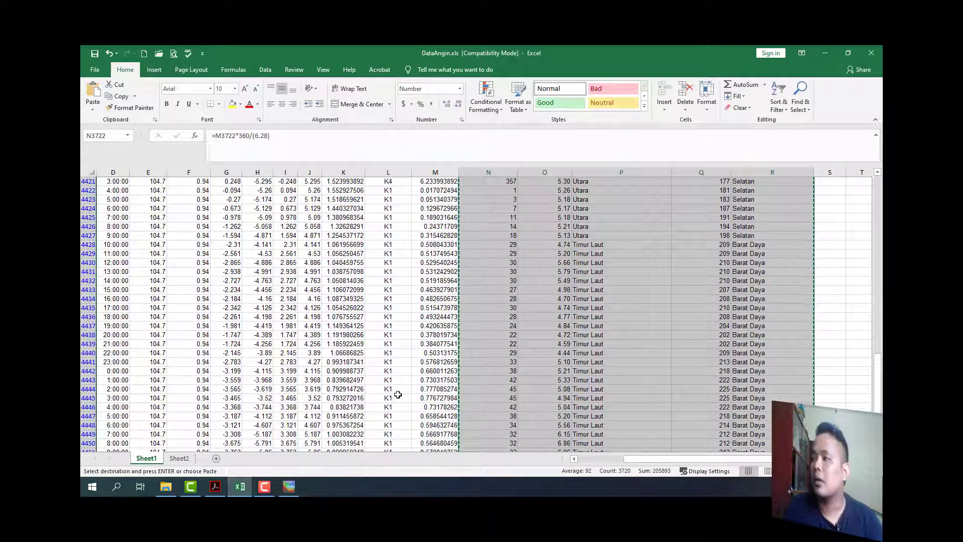
pyautogui.hotkey('ctrl', 'Up')
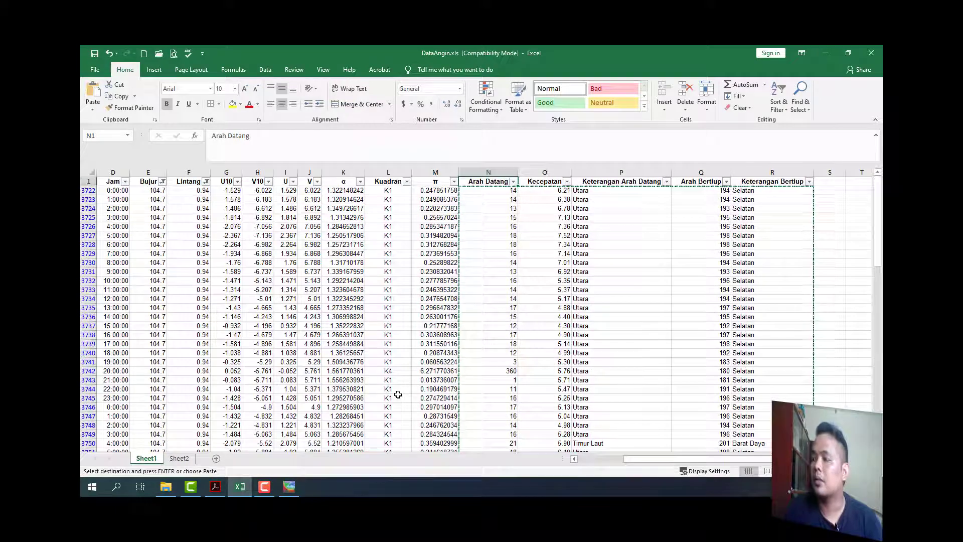
# Paste the copied wind records as values at BU2 in the St. 6 block on Sheet2 and clear the copy selection
pyautogui.click(188, 461)
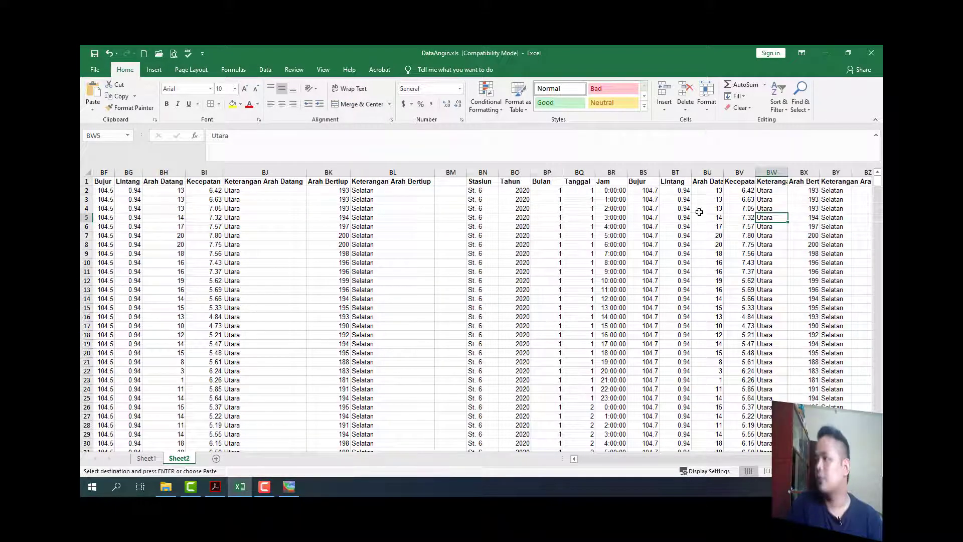
pyautogui.rightClick(735, 195)
pyautogui.press('Escape')
pyautogui.rightClick(702, 194)
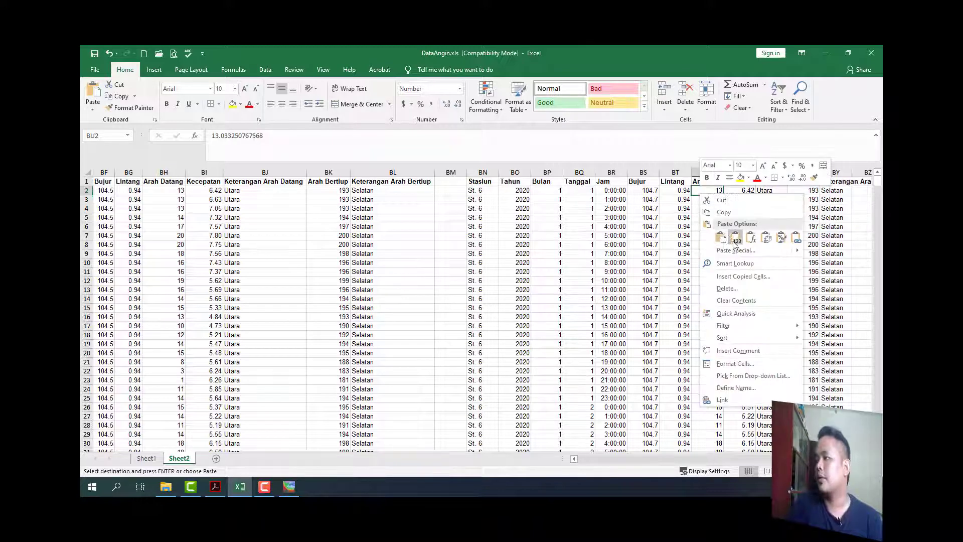
pyautogui.click(734, 240)
pyautogui.click(621, 263)
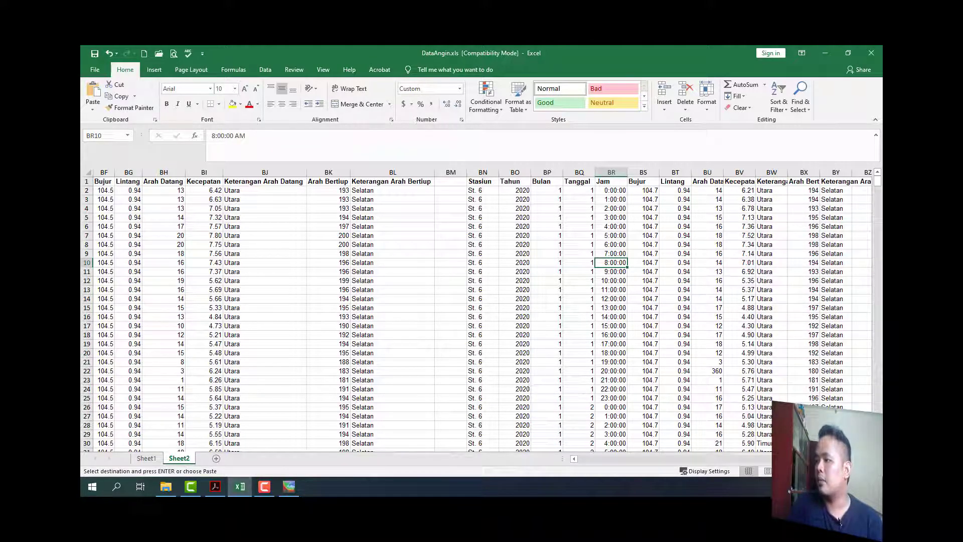
pyautogui.press('Escape')
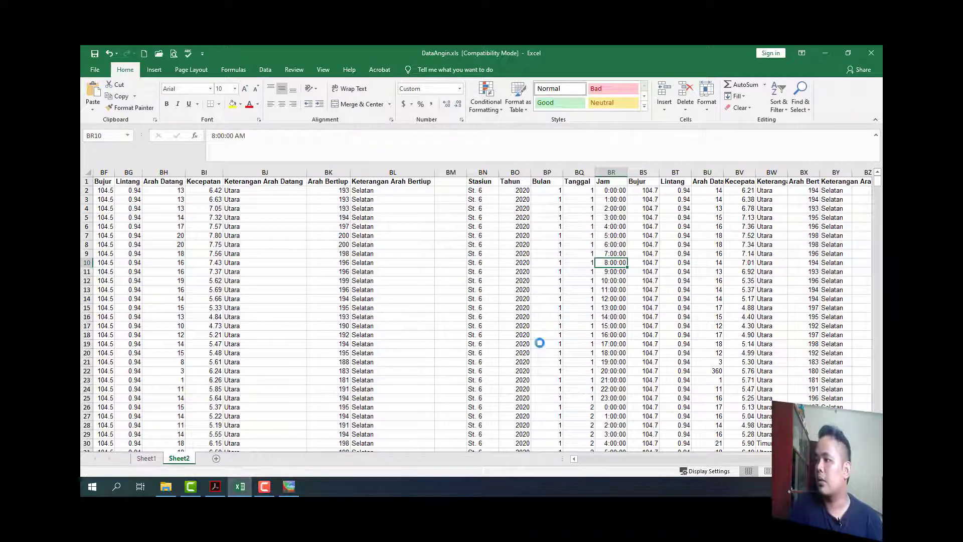
# Compare the filtered records on Sheet1 with the St. 6 block on Sheet2
pyautogui.click(147, 459)
pyautogui.hotkey('ctrl', 'pagedown')
pyautogui.hotkey('ctrl', 'pageup')
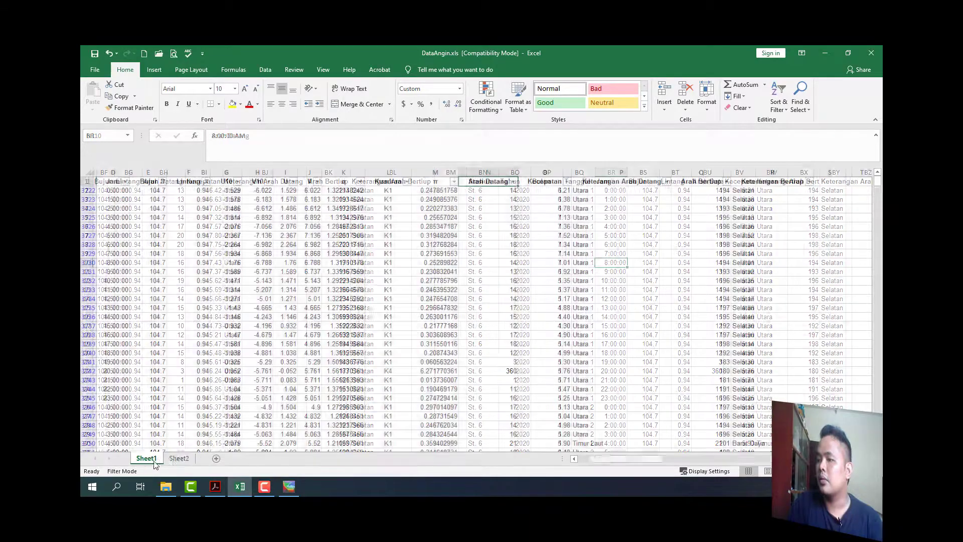
pyautogui.hotkey('ctrl', 'pagedown')
pyautogui.hotkey('ctrl', 'pageup')
pyautogui.hotkey('ctrl', 'pagedown')
pyautogui.hotkey('ctrl', 'pageup')
pyautogui.hotkey('ctrl', 'pagedown')
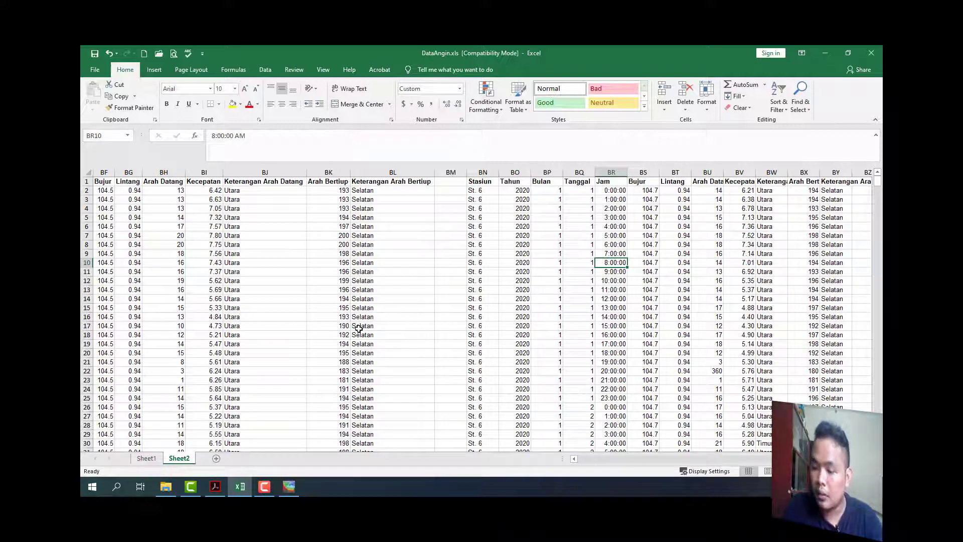
# Compare the filtered wind data in Sheet1 with the station blocks arranged in Sheet2
pyautogui.hotkey('ctrl', 'pageup')
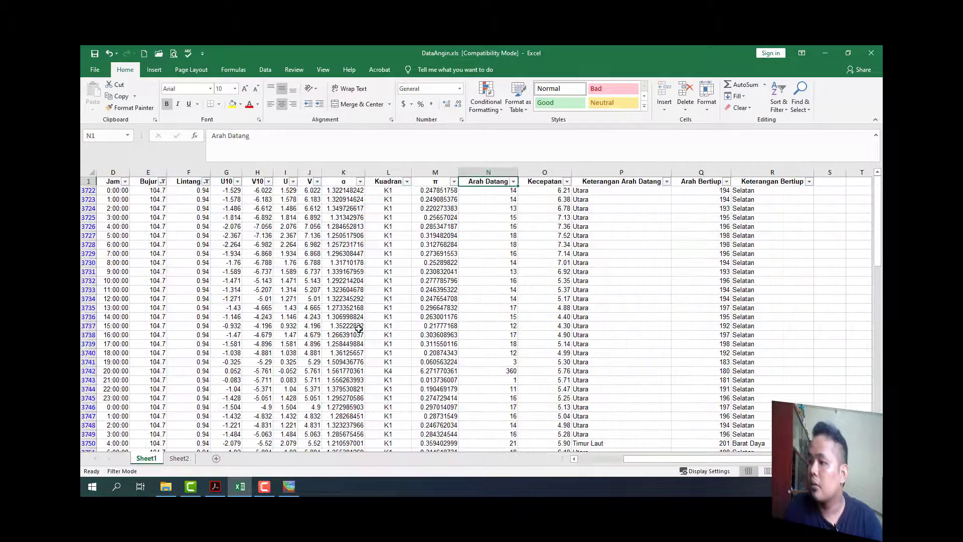
pyautogui.hotkey('ctrl', 'pagedown')
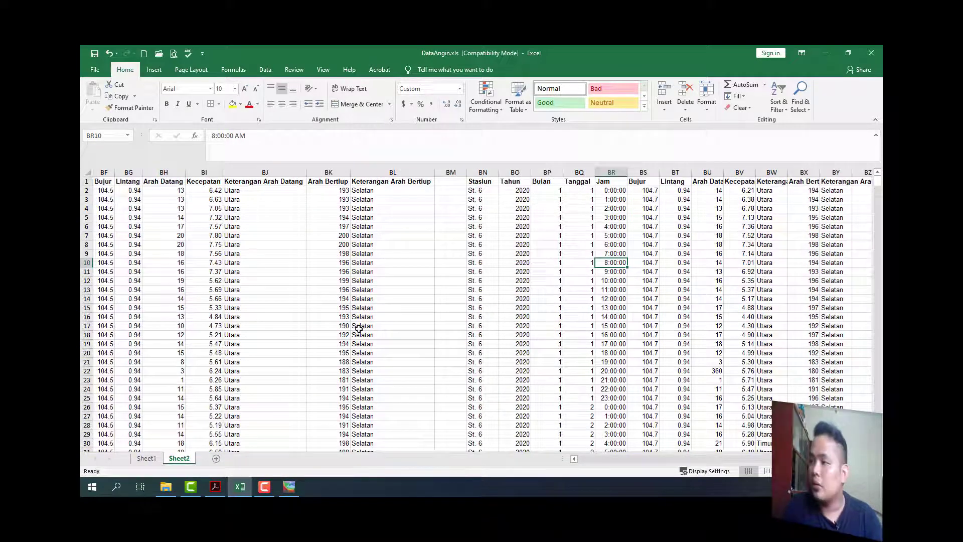
pyautogui.hotkey('ctrl', 'pageup')
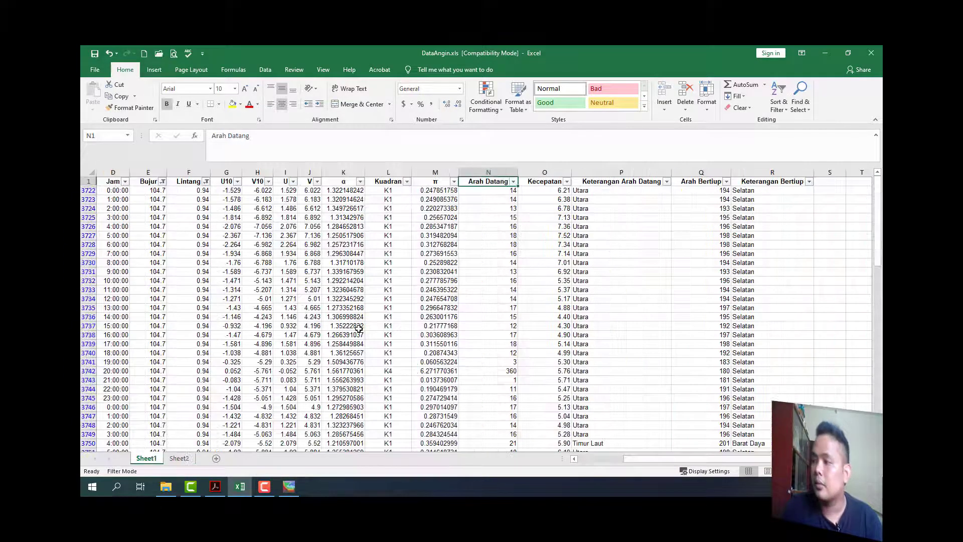
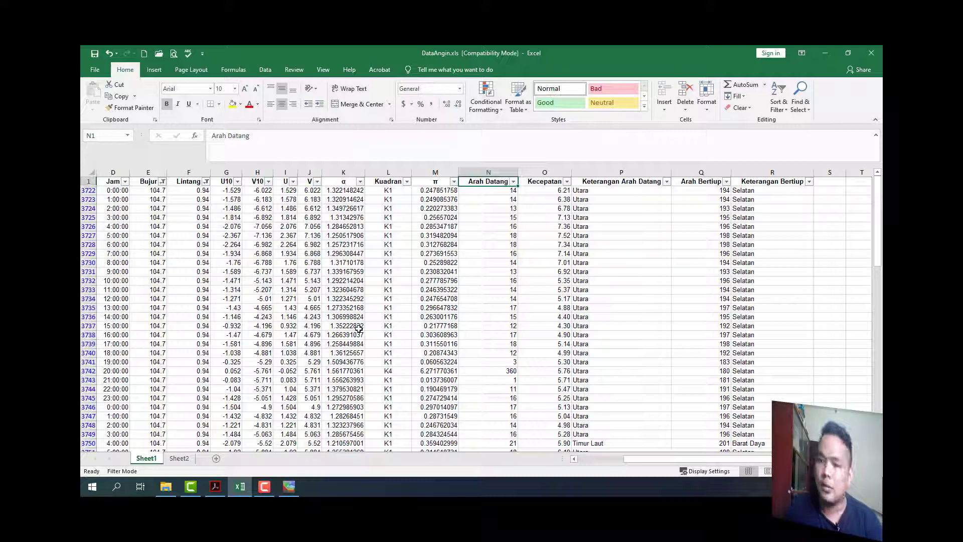
pyautogui.click(180, 459)
pyautogui.click(146, 458)
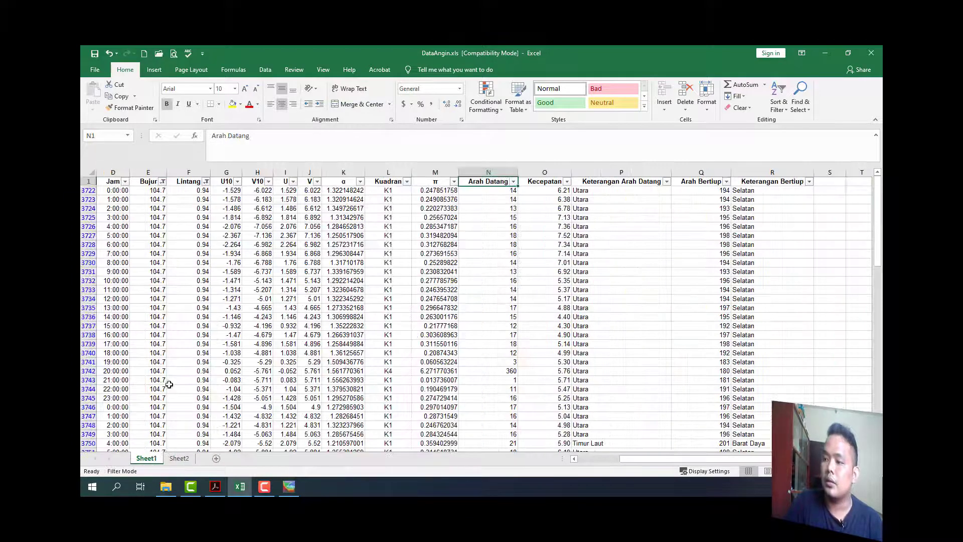
pyautogui.hotkey('ctrl', 'pagedown')
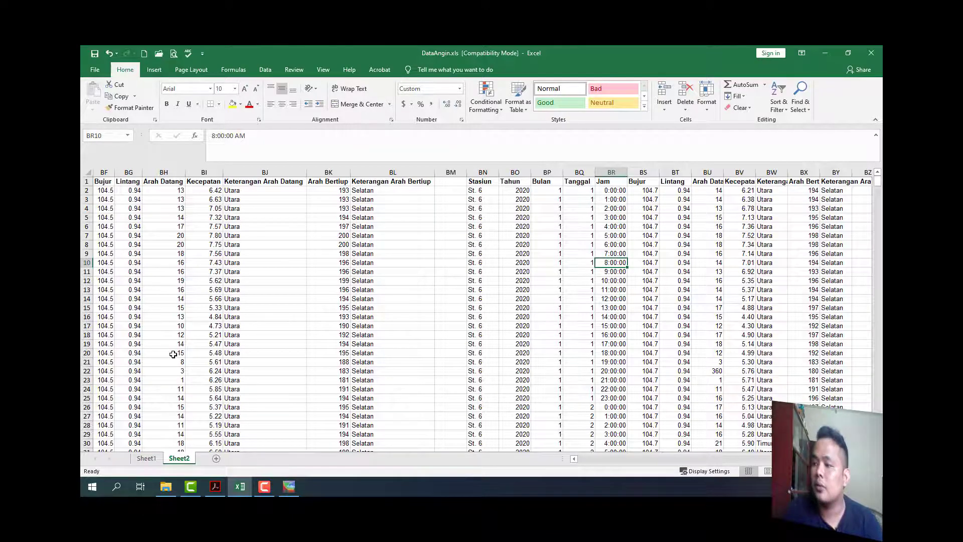
pyautogui.hotkey('ctrl', 'pageup')
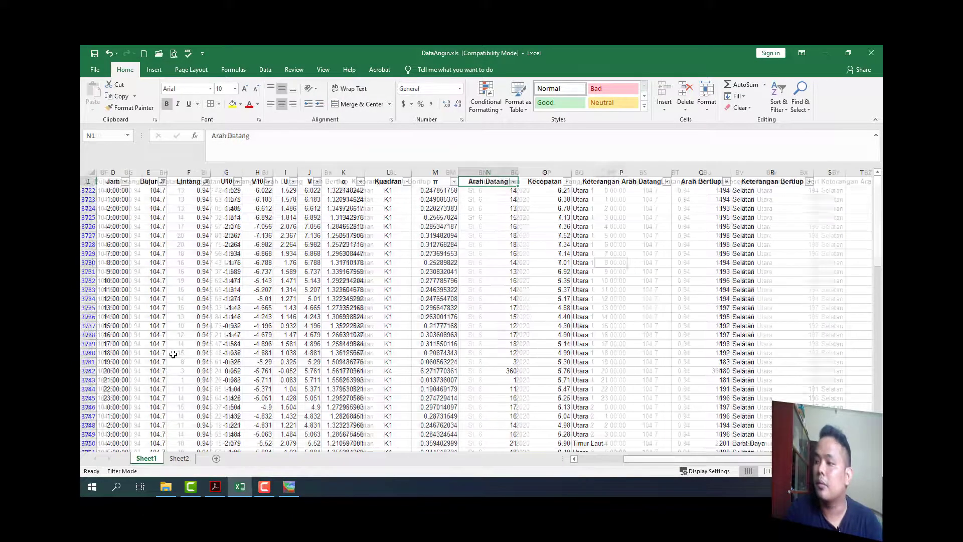
pyautogui.hotkey('ctrl', 'pagedown')
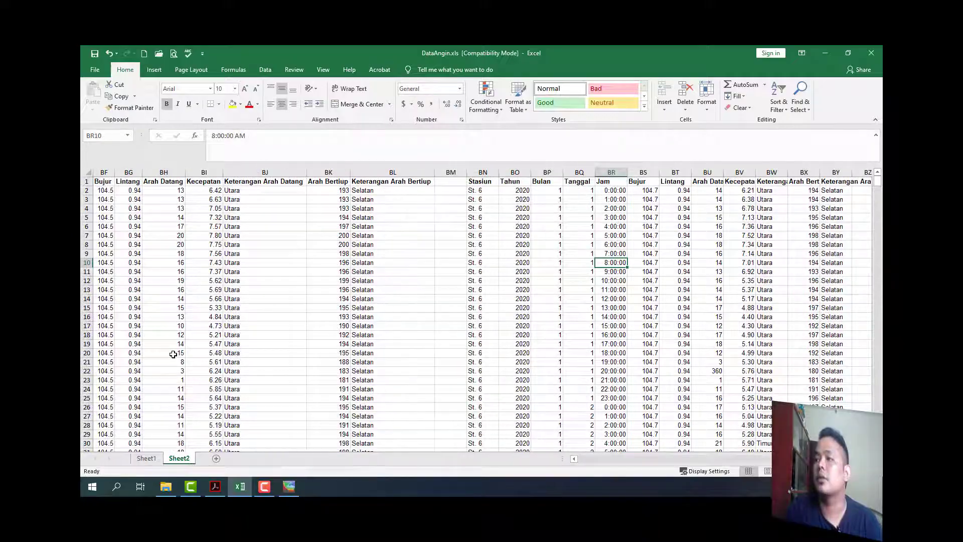
pyautogui.hotkey('ctrl', 'pageup')
pyautogui.hotkey('ctrl', 'pagedown')
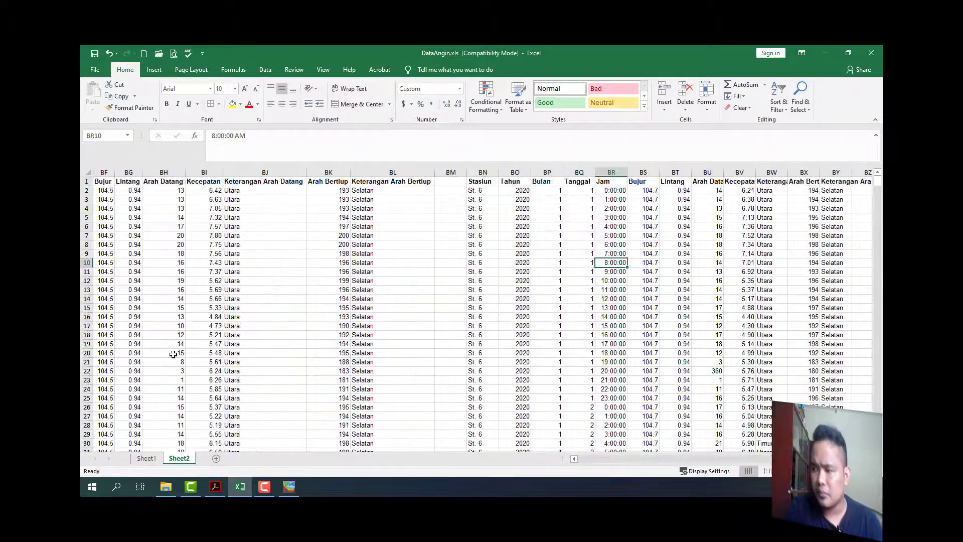
pyautogui.hotkey('ctrl', 'pageup')
pyautogui.hotkey('ctrl', 'pagedown')
pyautogui.hotkey('ctrl', 'pageup')
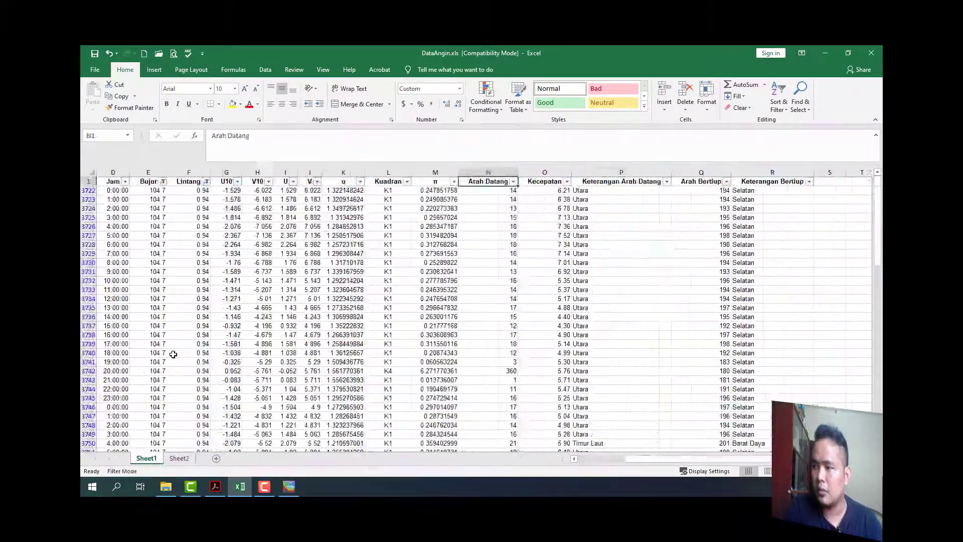
pyautogui.hotkey('ctrl', 'pagedown')
pyautogui.hotkey('ctrl', 'pageup')
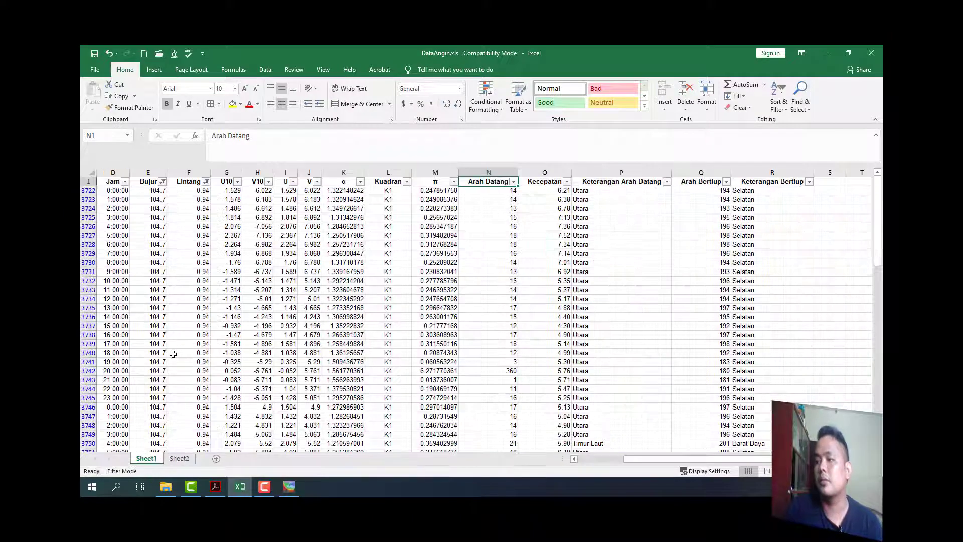
pyautogui.hotkey('ctrl', 'pagedown')
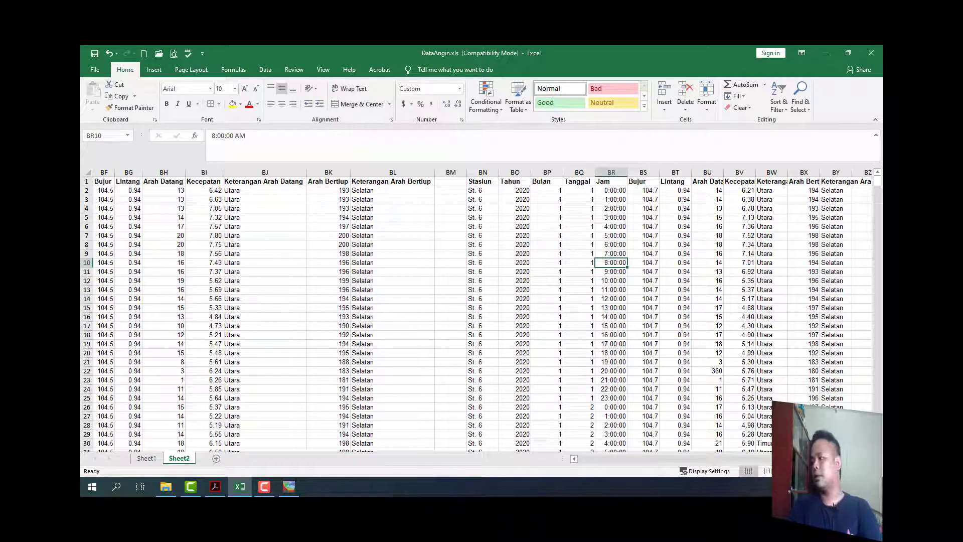
# AutoFit the width of all columns in Sheet2
pyautogui.click(88, 173)
pyautogui.click(716, 95)
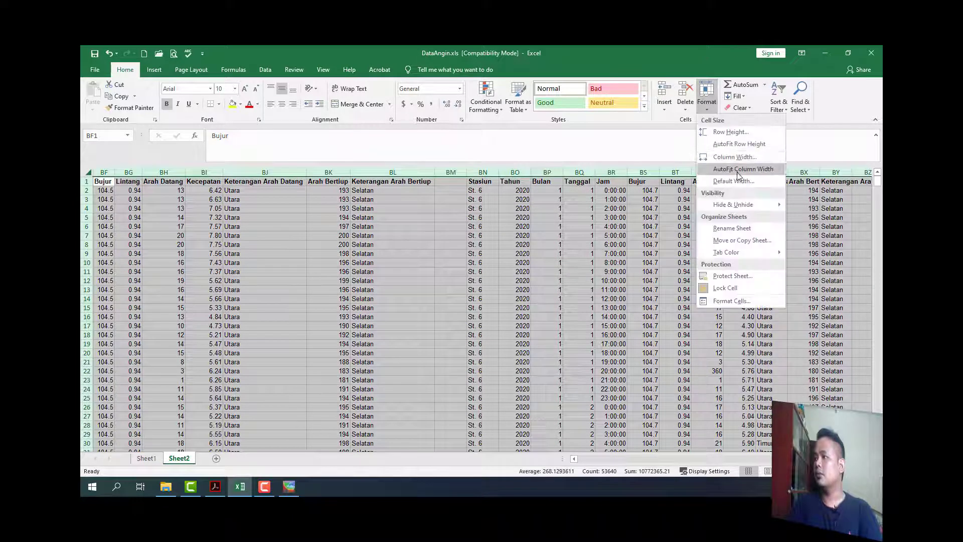
pyautogui.click(732, 166)
pyautogui.click(687, 244)
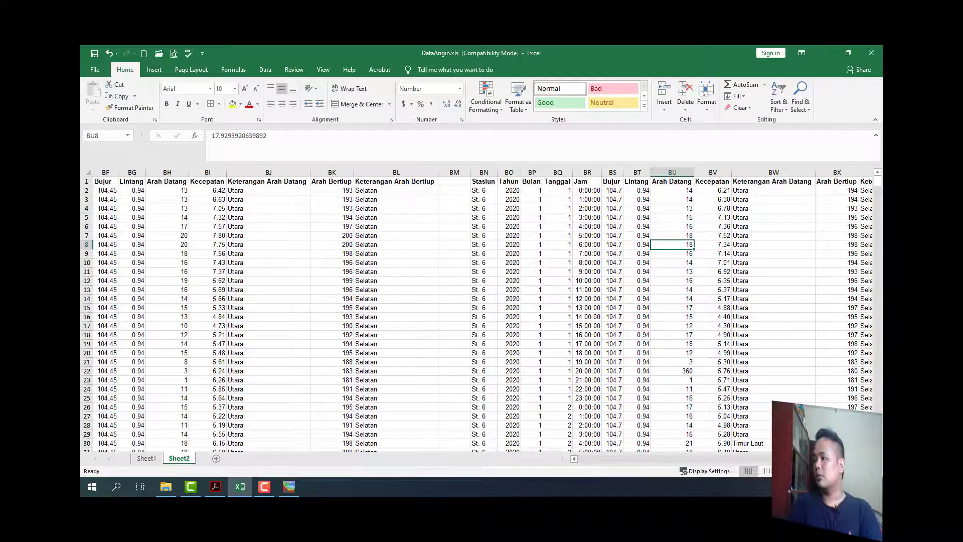
# Copy the whole St. 6 data block, including headers, from BN1 and paste it starting at CA1
pyautogui.hscroll(5, 403, 208)
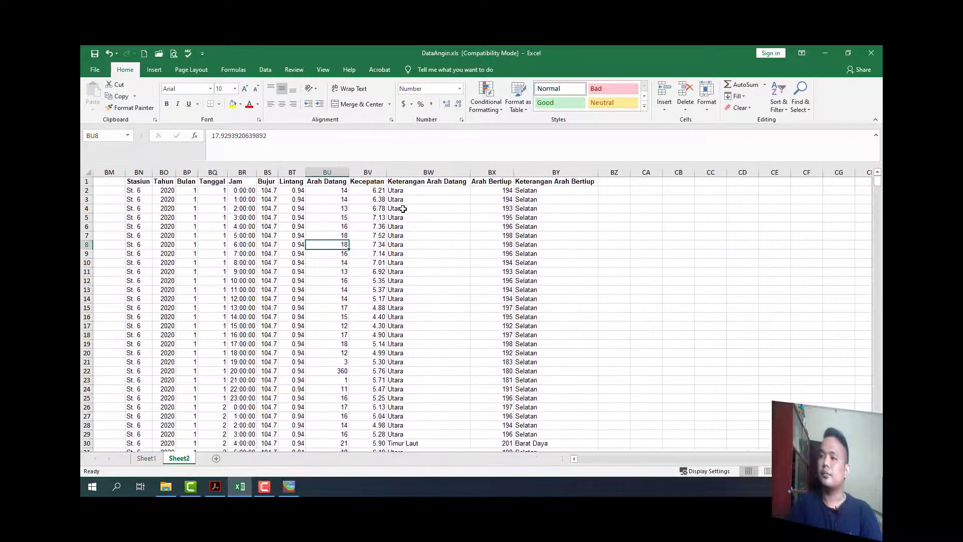
pyautogui.click(146, 185)
pyautogui.hotkey('ctrl', 'shift', 'Right')
pyautogui.hotkey('ctrl', 'shift', 'Down')
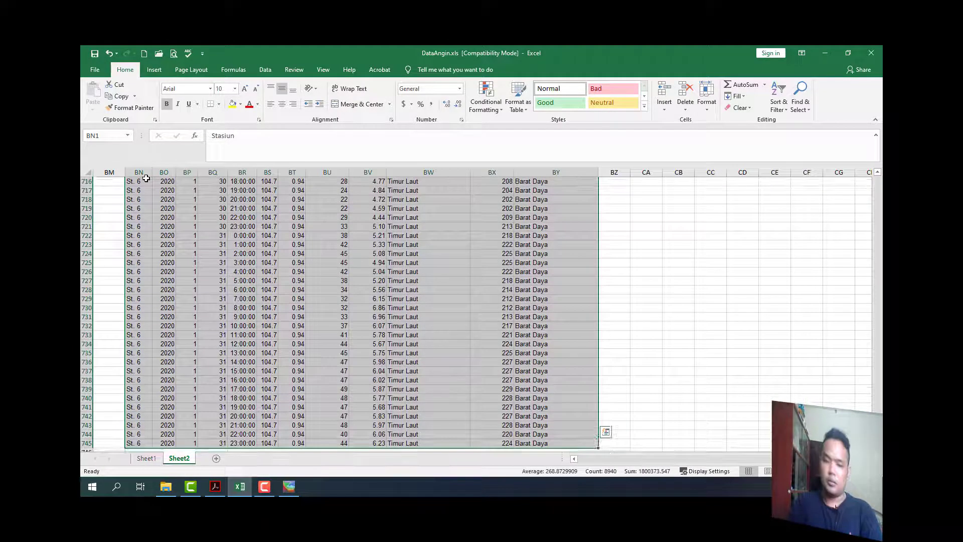
pyautogui.hotkey('ctrl', 'c')
pyautogui.hotkey('ctrl', 'Up')
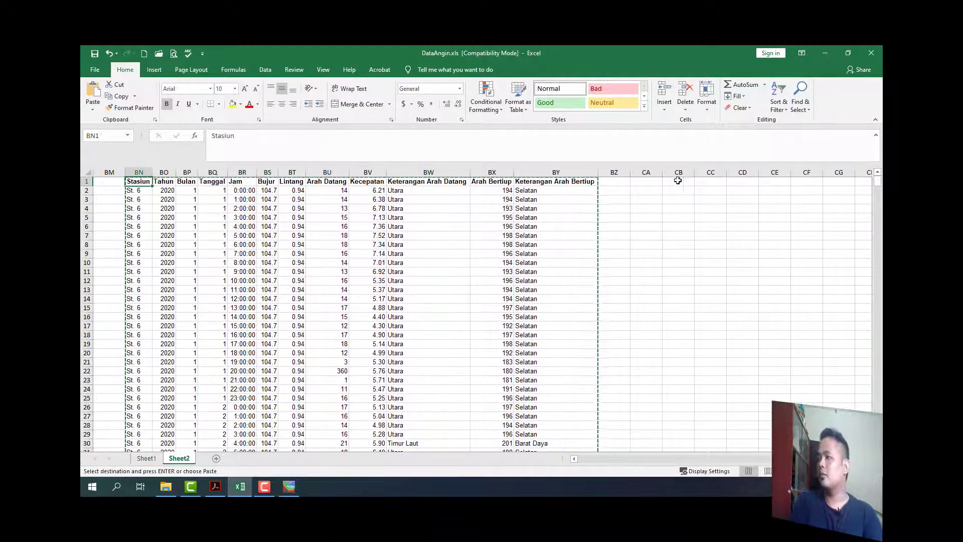
pyautogui.click(649, 182)
pyautogui.hotkey('ctrl', 'v')
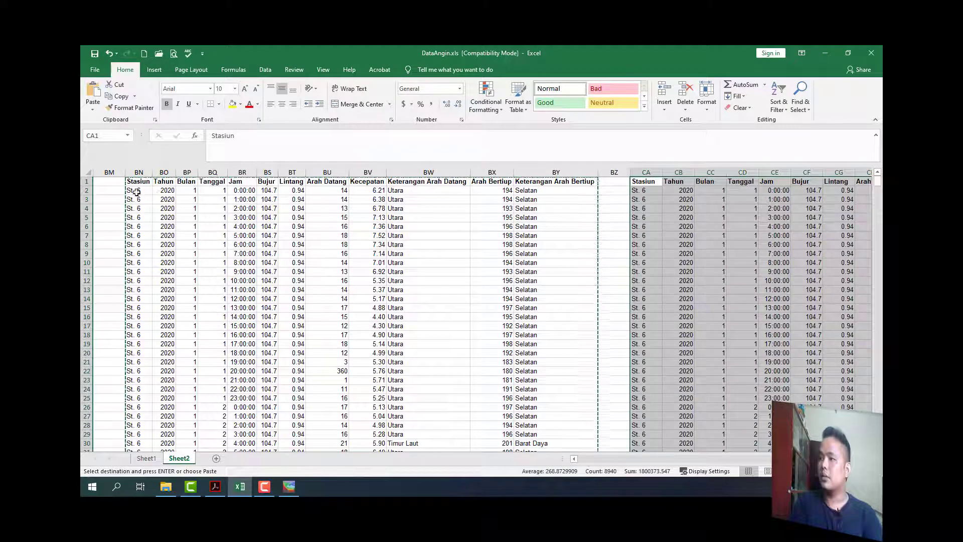
# AutoFit all Sheet2 columns again so the widths suit the pasted block starting at CA1
pyautogui.click(86, 173)
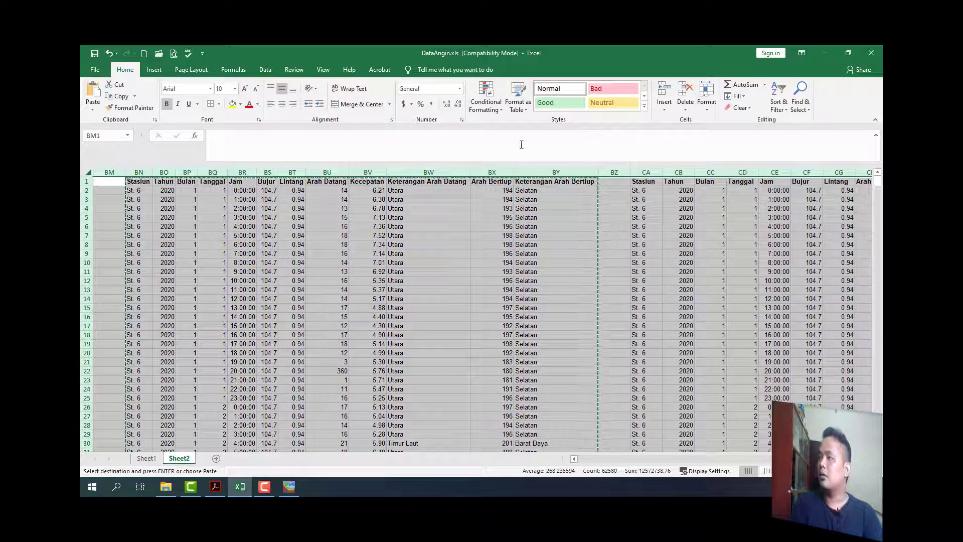
pyautogui.click(706, 98)
pyautogui.click(731, 169)
pyautogui.click(645, 190)
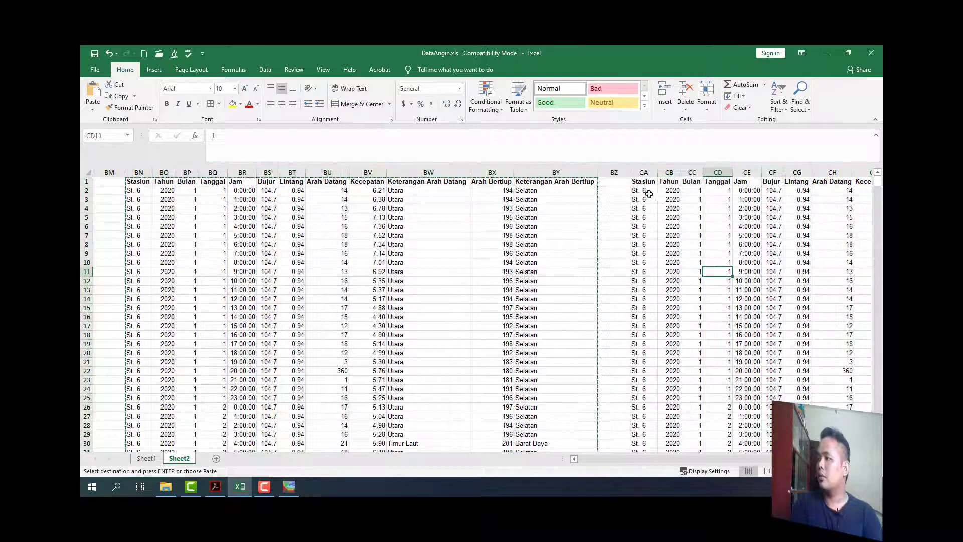
# Enter St. 7 in CA2 and CA3, and fill it down the Stasiun column of the pasted block
pyautogui.doubleClick(647, 191)
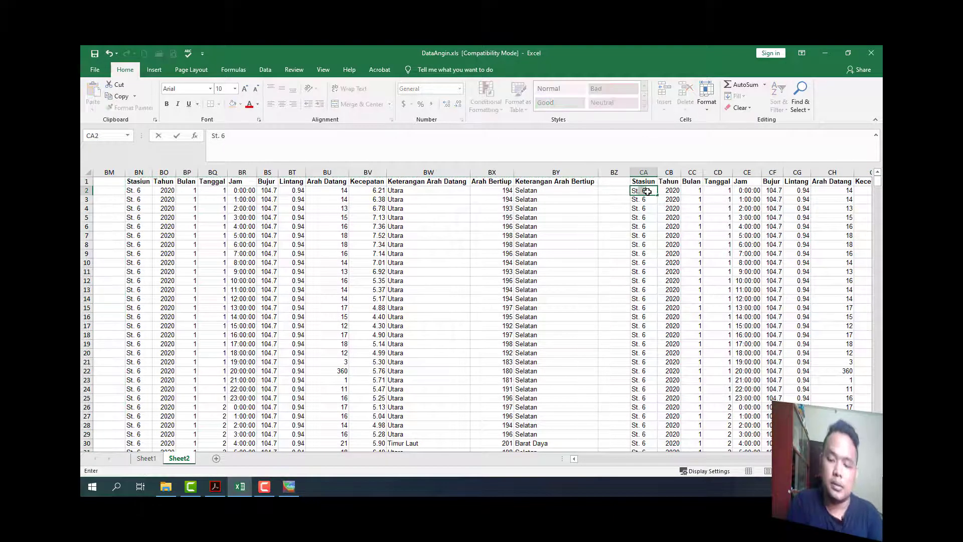
pyautogui.press('BackSpace')
pyautogui.write('7')
pyautogui.press('Return')
pyautogui.write('St')
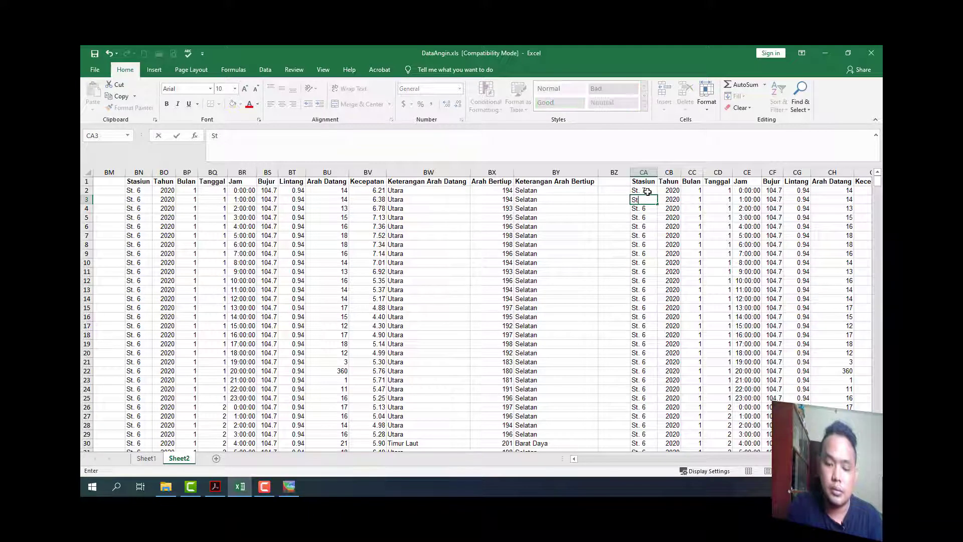
pyautogui.write('. 7')
pyautogui.press('Return')
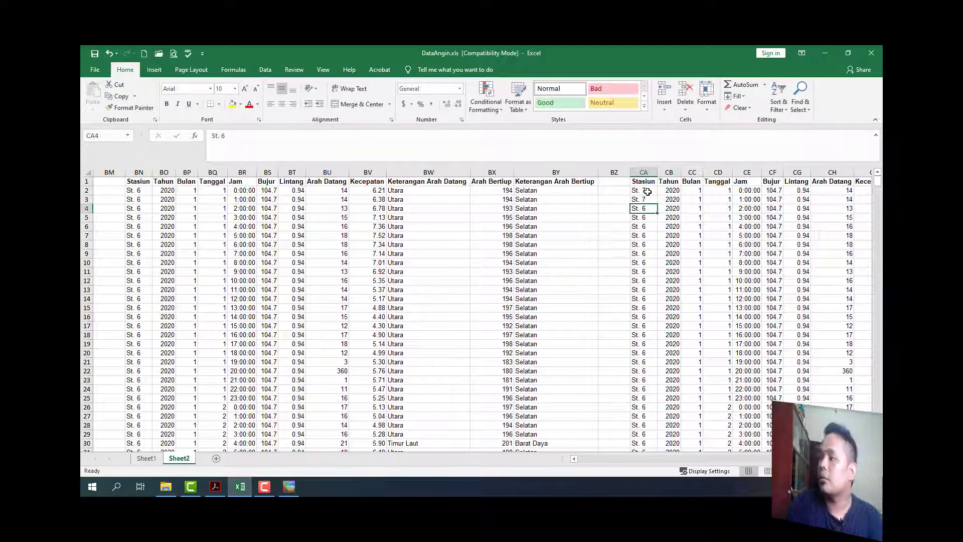
pyautogui.moveTo(648, 192); pyautogui.dragTo(647, 200)
pyautogui.doubleClick(656, 203)
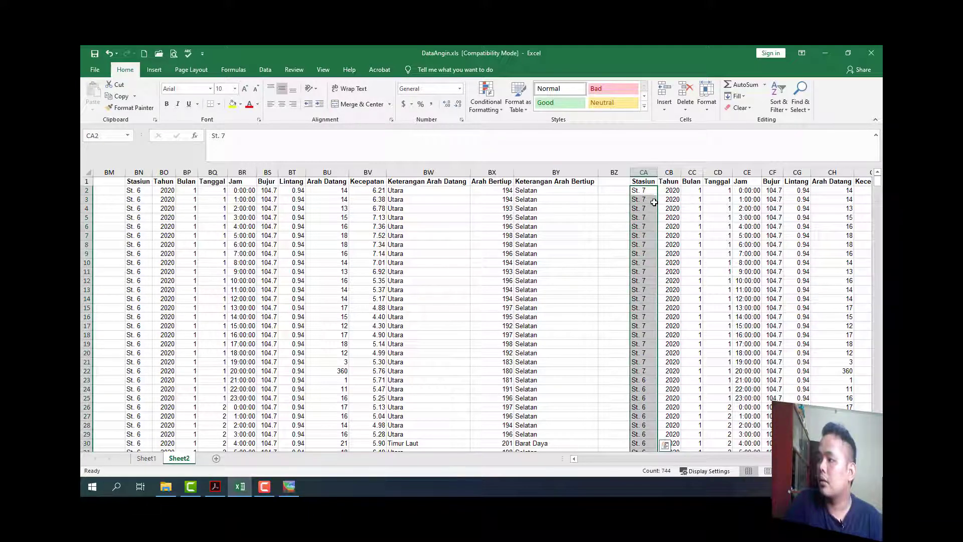
pyautogui.click(642, 218)
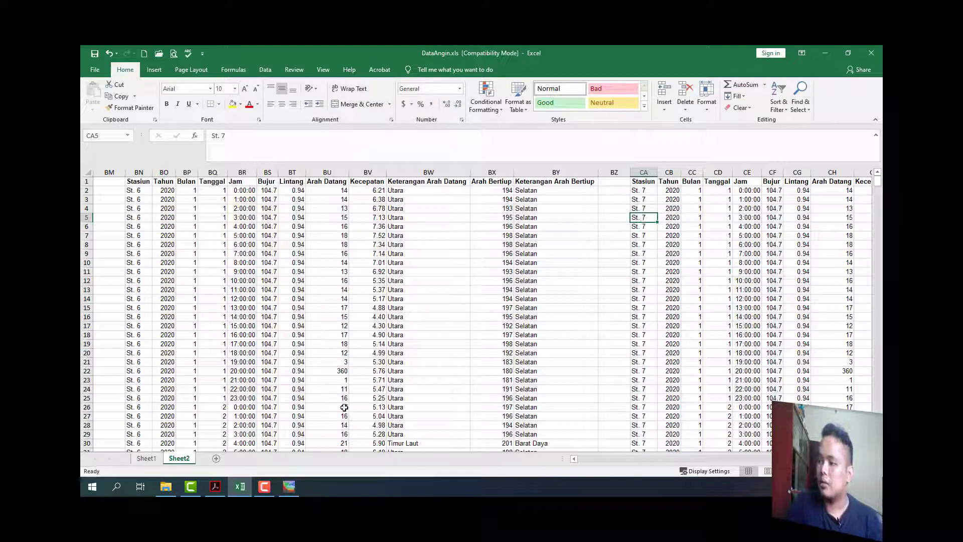
# Switch to Ocean Data View, check the coordinates of station 7 at the map's southwest corner, and return to Excel
pyautogui.click(289, 486)
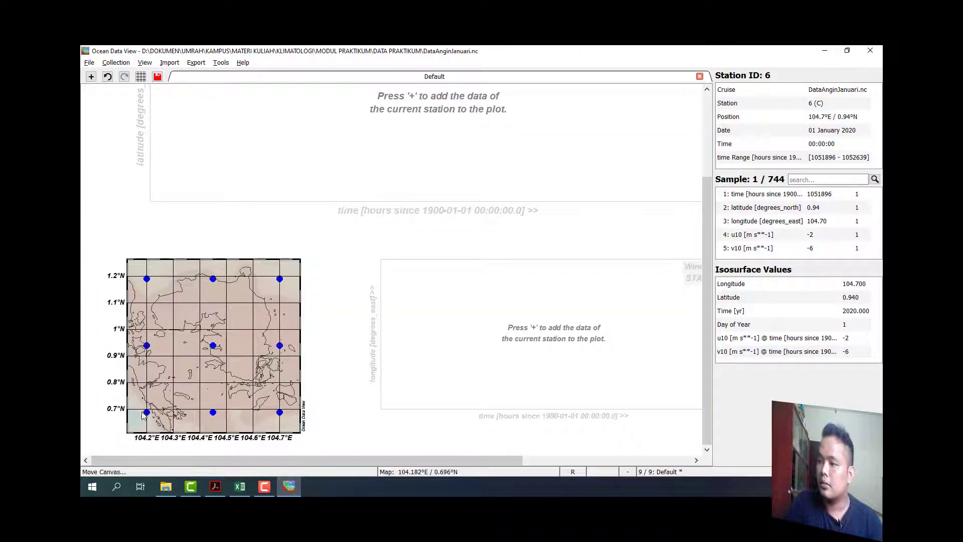
pyautogui.click(144, 412)
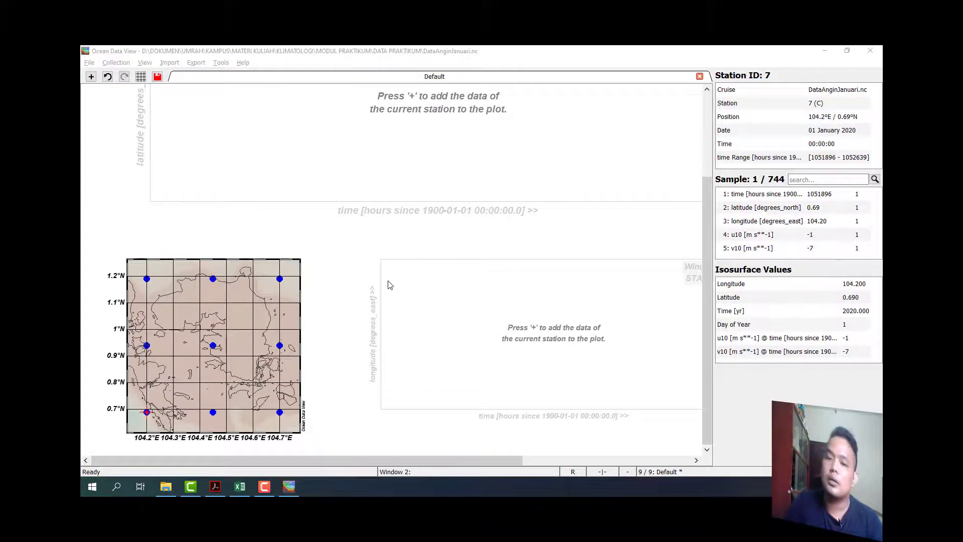
pyautogui.hotkey('alt', 'Tab')
# Filter the Sheet1 data to show only Bujur 104.2 and Lintang 0.69
pyautogui.click(155, 459)
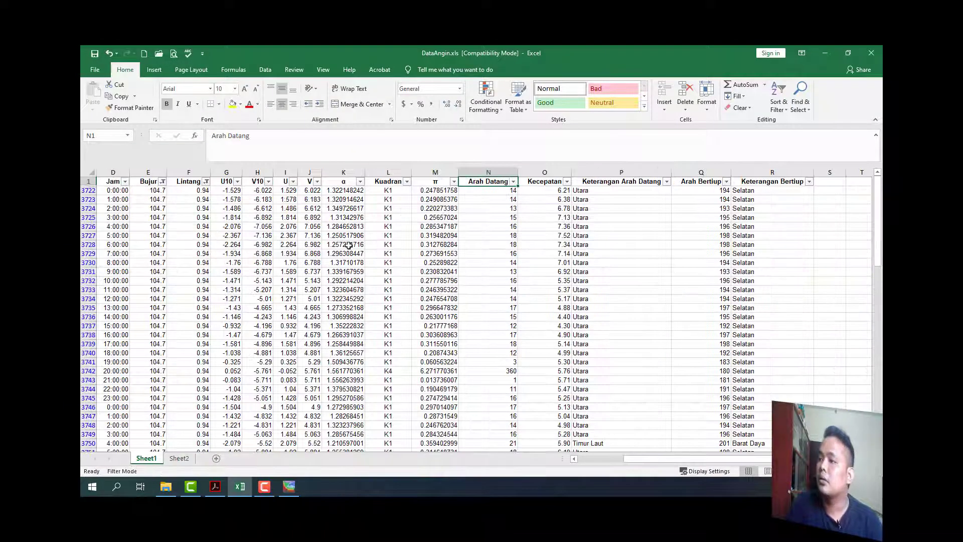
pyautogui.click(162, 182)
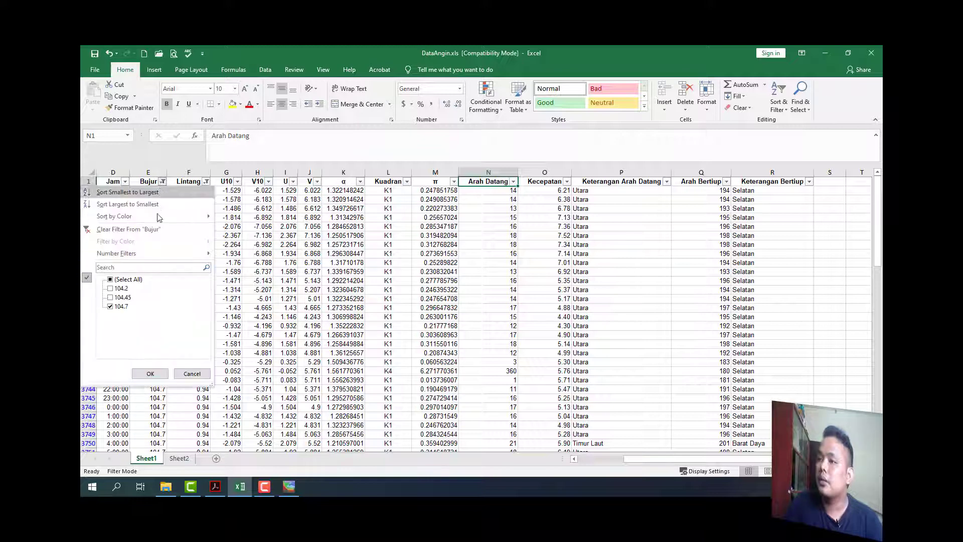
pyautogui.click(121, 306)
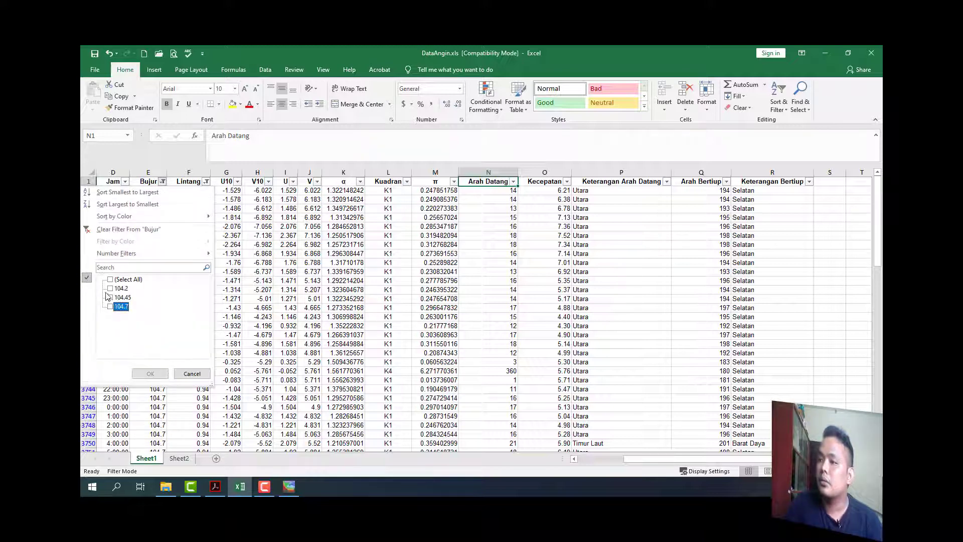
pyautogui.click(109, 289)
pyautogui.click(150, 373)
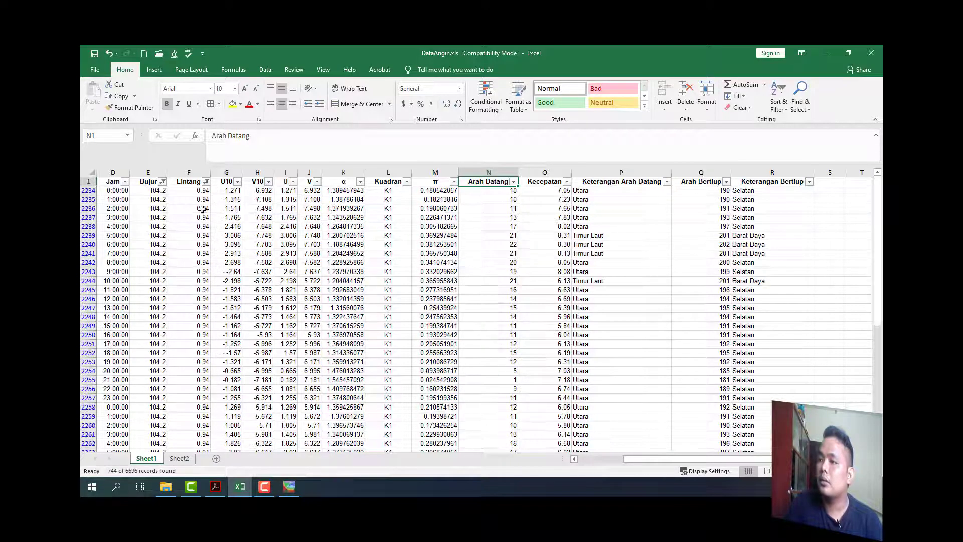
pyautogui.click(205, 182)
pyautogui.click(109, 288)
pyautogui.click(111, 297)
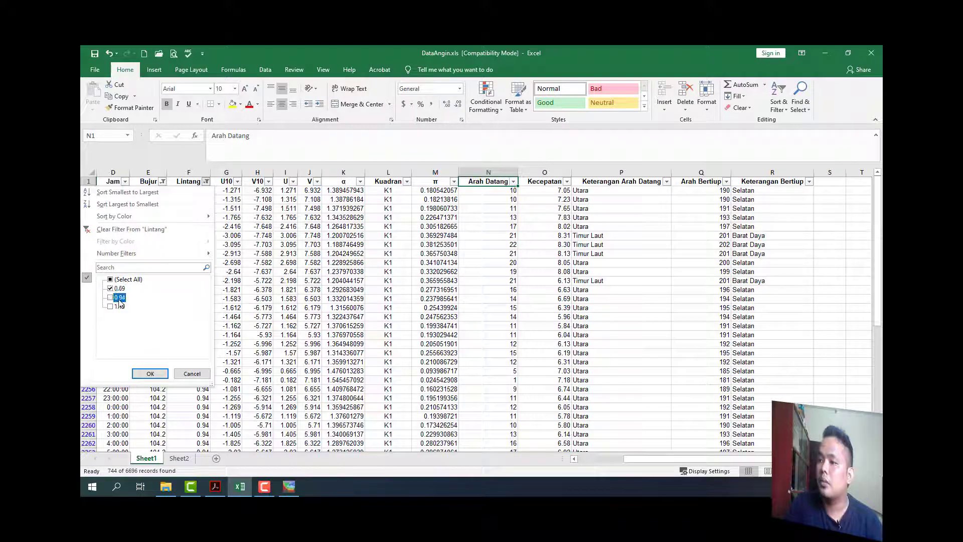
pyautogui.click(149, 373)
# Copy the filtered Bujur and Lintang values from Sheet1 and paste them over the St. 7 block in Sheet2, starting at CF2
pyautogui.click(147, 191)
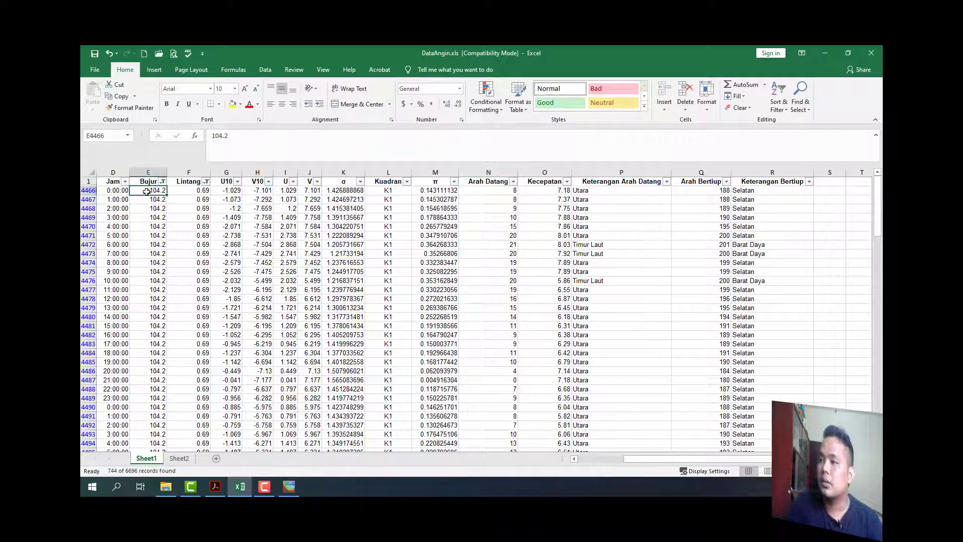
pyautogui.hotkey('shift', 'Right')
pyautogui.hotkey('ctrl', 'shift', 'Down')
pyautogui.hotkey('ctrl', 'c')
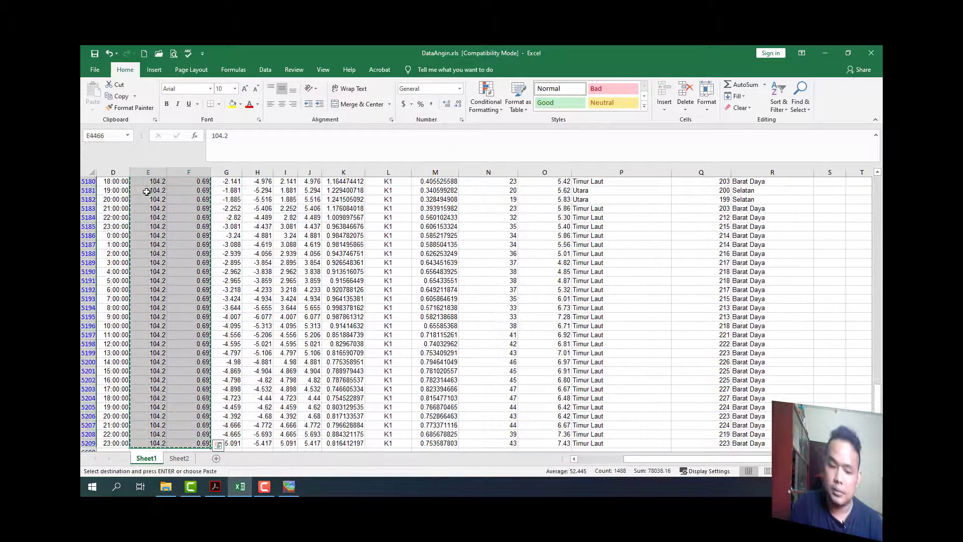
pyautogui.hotkey('ctrl', 'pagedown')
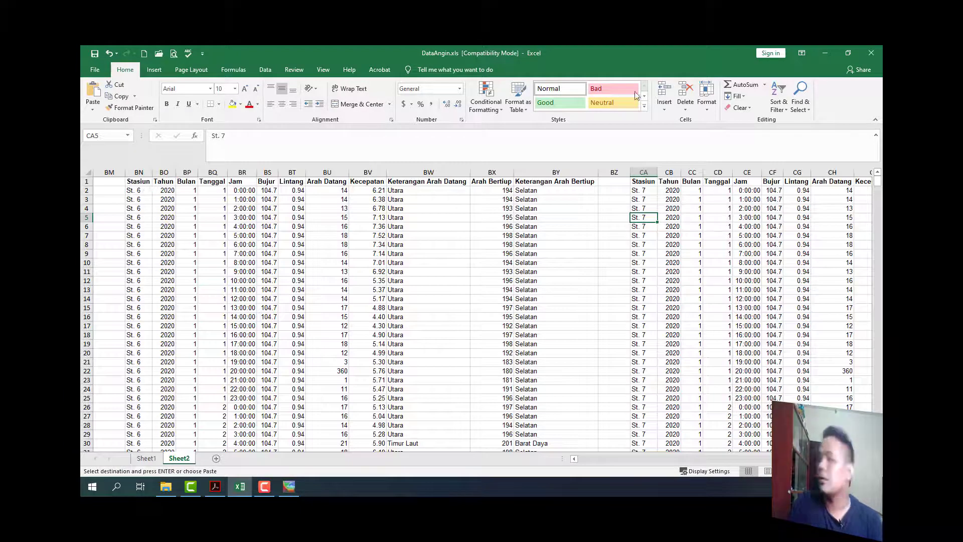
pyautogui.rightClick(780, 191)
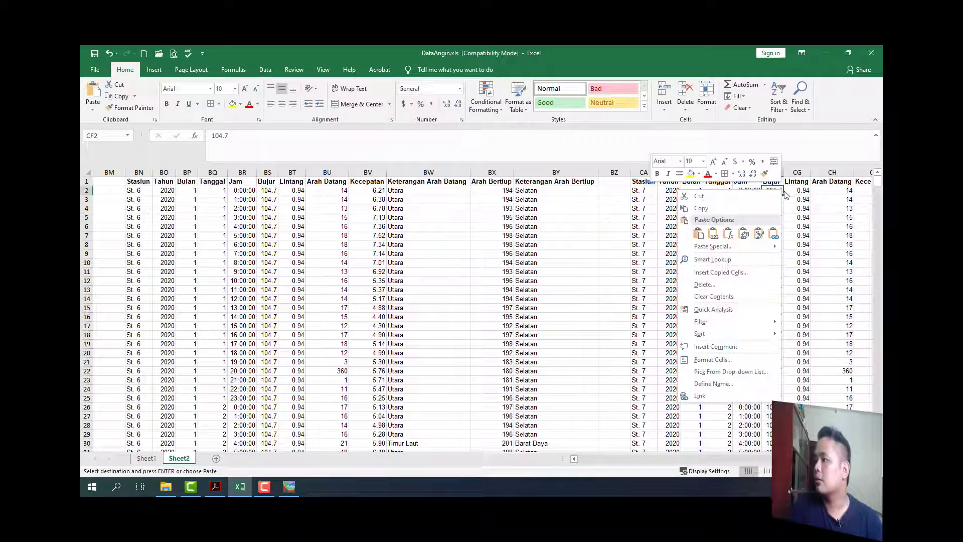
pyautogui.press('Escape')
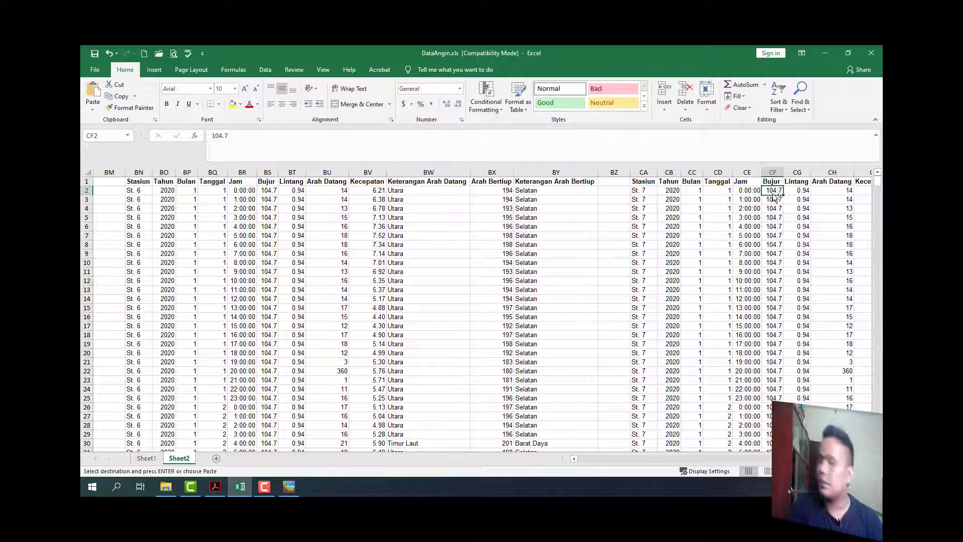
pyautogui.hotkey('ctrl', 'v')
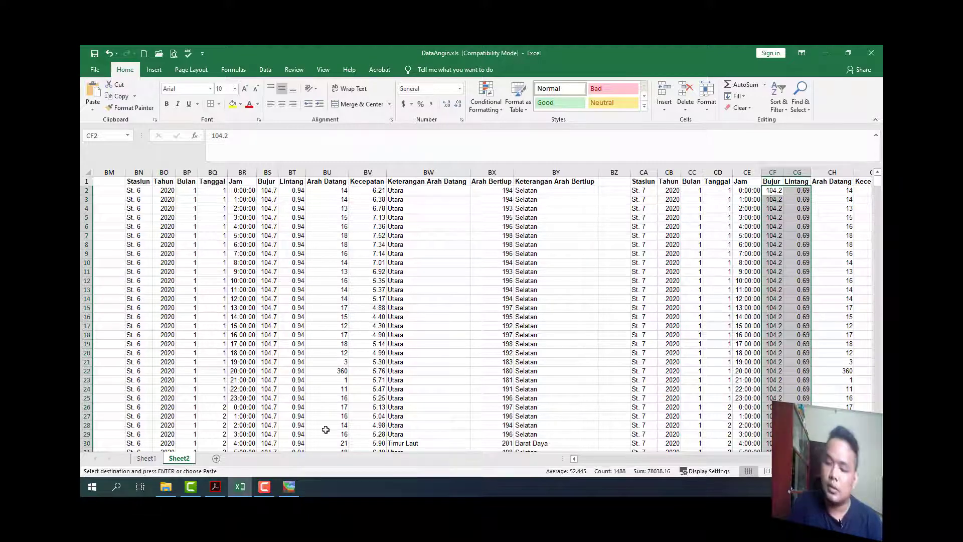
# Copy the filtered values of the columns Arah Datang through Keterangan Bertiup in Sheet1
pyautogui.hotkey('ctrl', 'pageup')
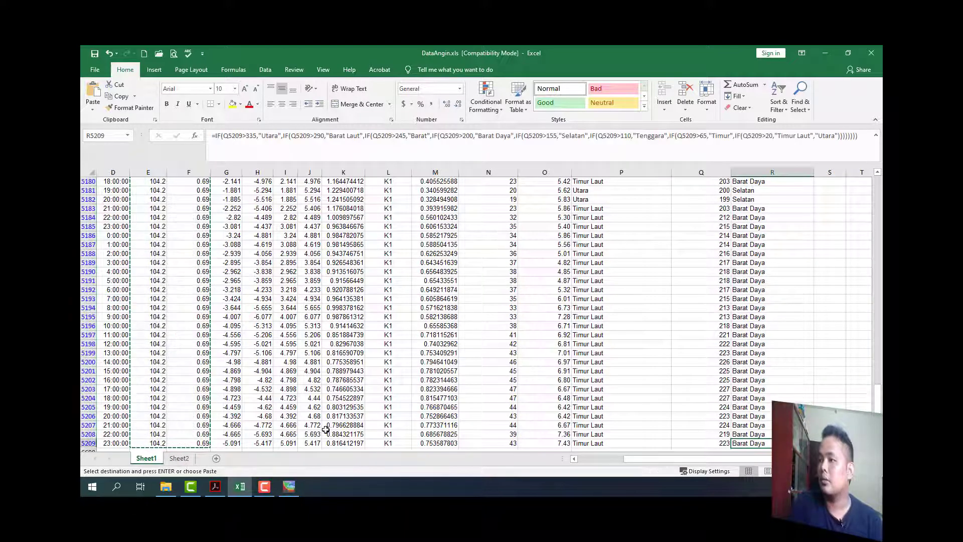
pyautogui.hotkey('ctrl', 'Up')
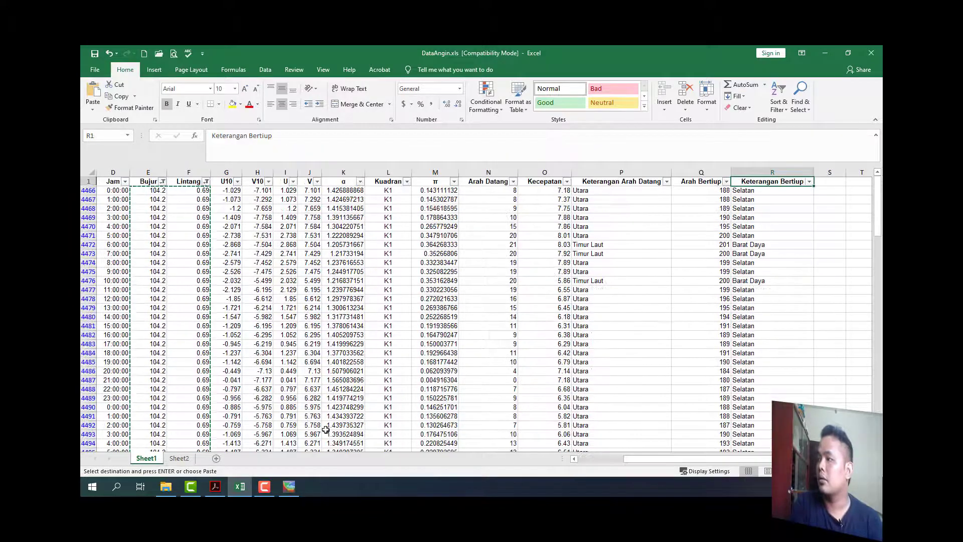
pyautogui.press('Left')
pyautogui.press('Left')
pyautogui.press('Left')
pyautogui.press('Left')
pyautogui.hotkey('ctrl', 'shift', 'Right')
pyautogui.hotkey('ctrl', 'shift', 'Down')
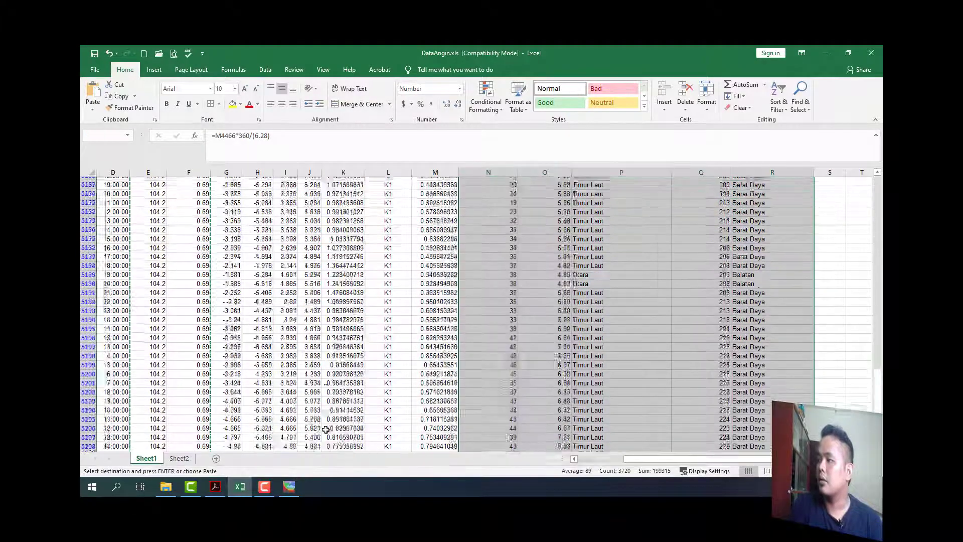
pyautogui.hotkey('ctrl', 'c')
pyautogui.hotkey('ctrl', 'Home')
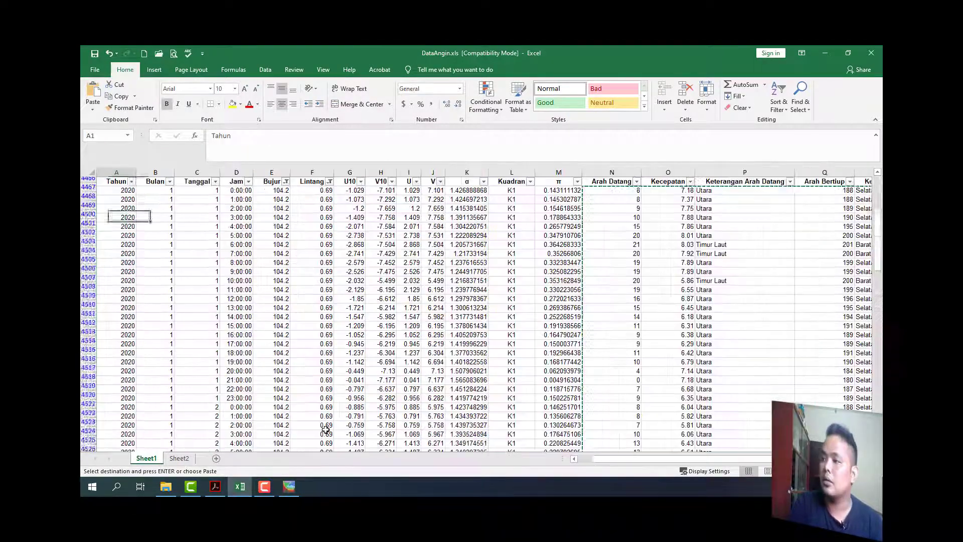
# Paste the copied wind direction and speed data as values over the St. 7 block in Sheet2, starting at CH2
pyautogui.click(179, 457)
pyautogui.click(843, 192)
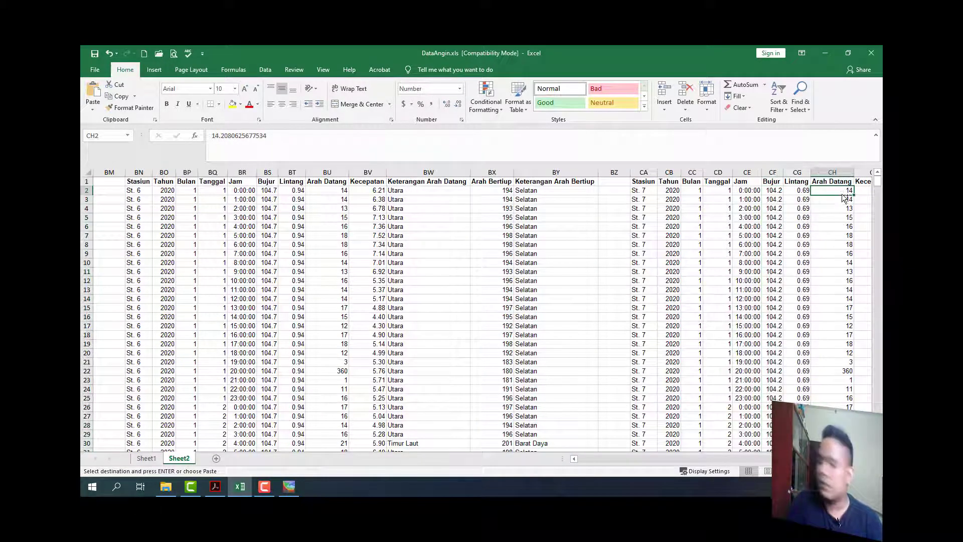
pyautogui.rightClick(840, 190)
pyautogui.click(771, 234)
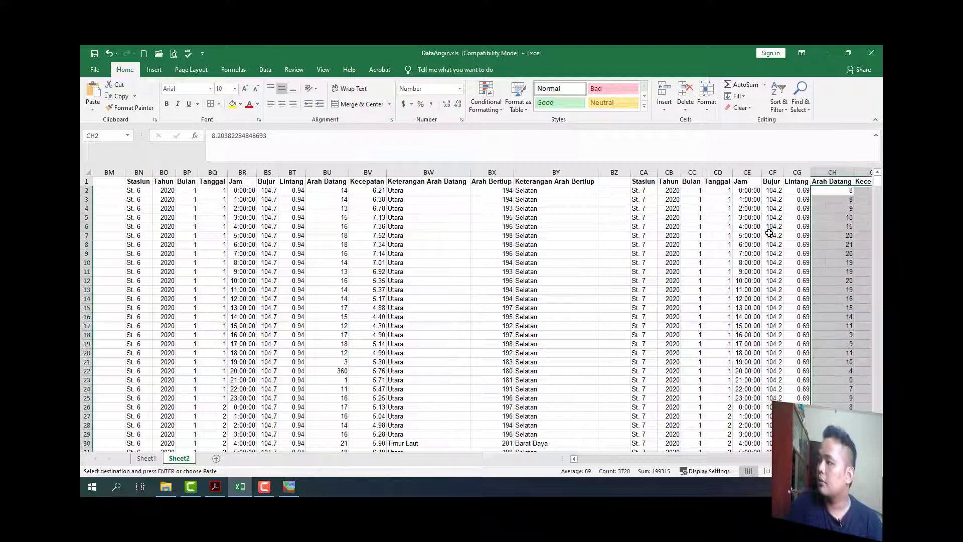
pyautogui.hscroll(3, 482, 311)
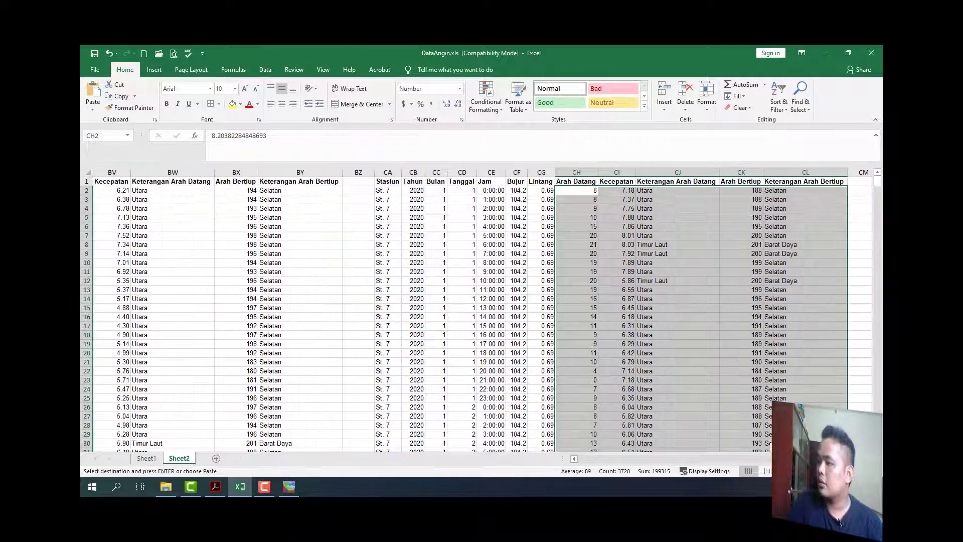
pyautogui.click(814, 267)
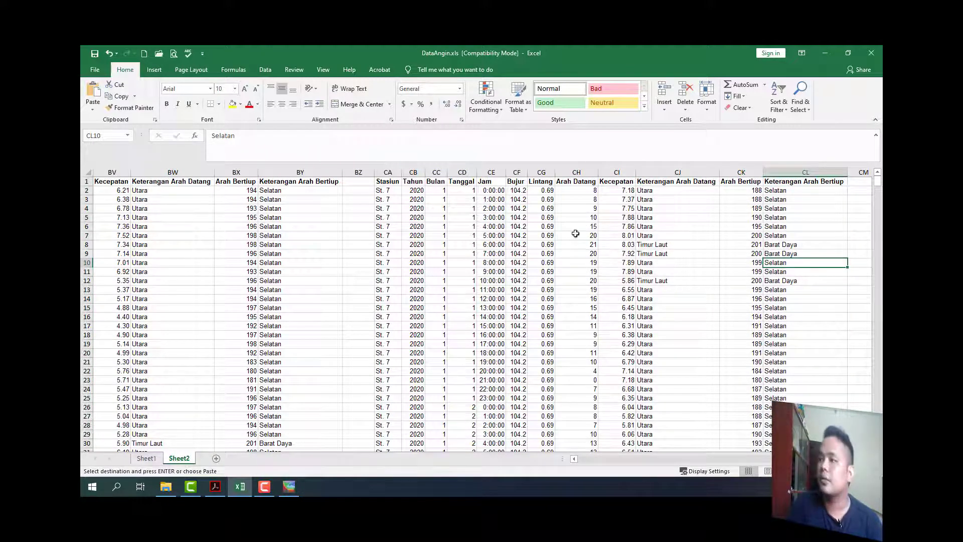
# AutoFit all Sheet2 column widths after updating the St. 7 data
pyautogui.click(90, 173)
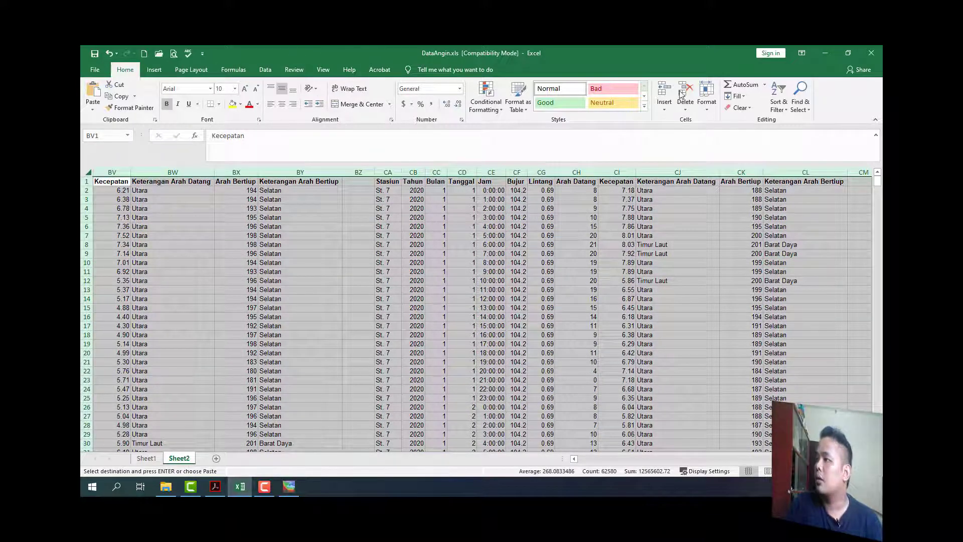
pyautogui.click(706, 96)
pyautogui.click(722, 157)
pyautogui.click(576, 244)
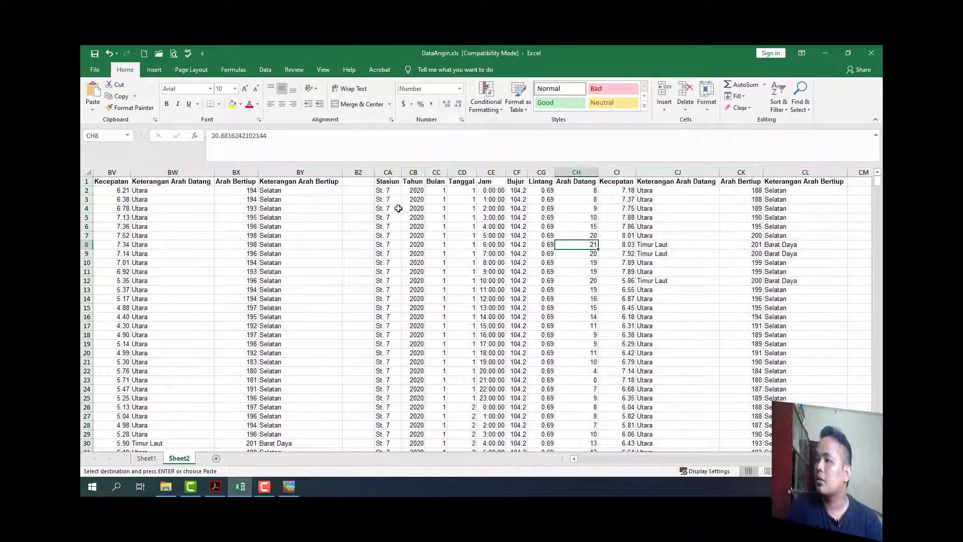
# Copy the whole St. 7 block with its headers, starting at CA1, and paste it at CN1
pyautogui.click(387, 181)
pyautogui.hotkey('ctrl', 'shift', 'Right')
pyautogui.hotkey('ctrl', 'shift', 'Down')
pyautogui.hotkey('ctrl', 'c')
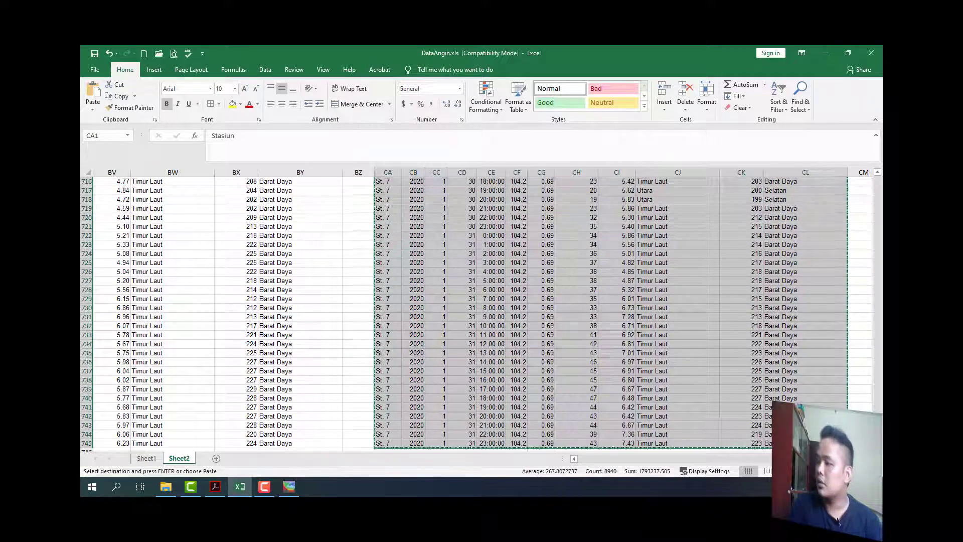
pyautogui.hscroll(3, 698, 305)
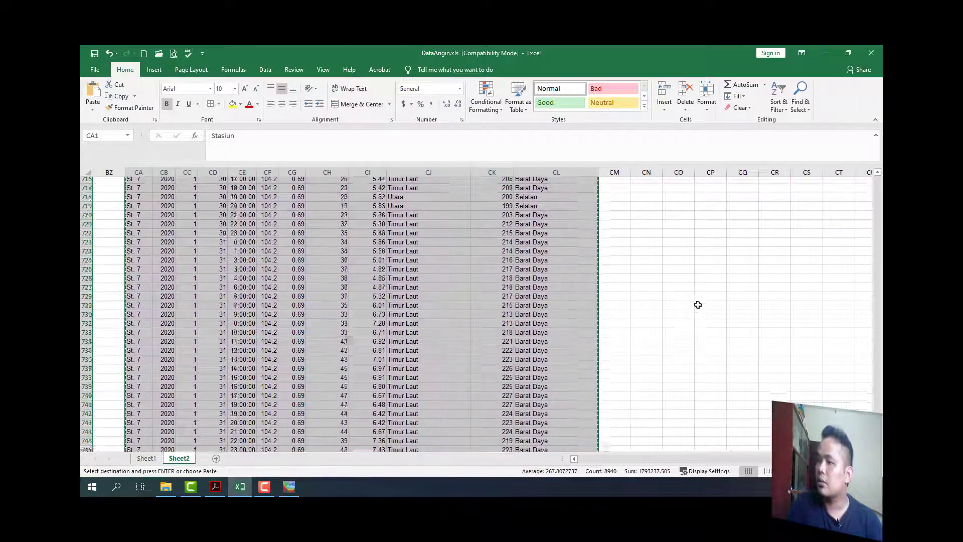
pyautogui.hotkey('ctrl', 'Up')
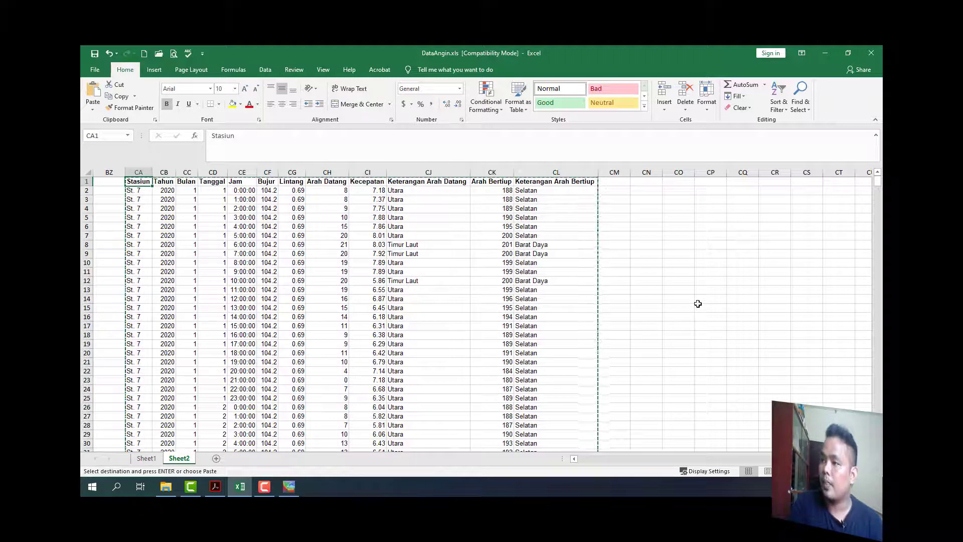
pyautogui.click(636, 182)
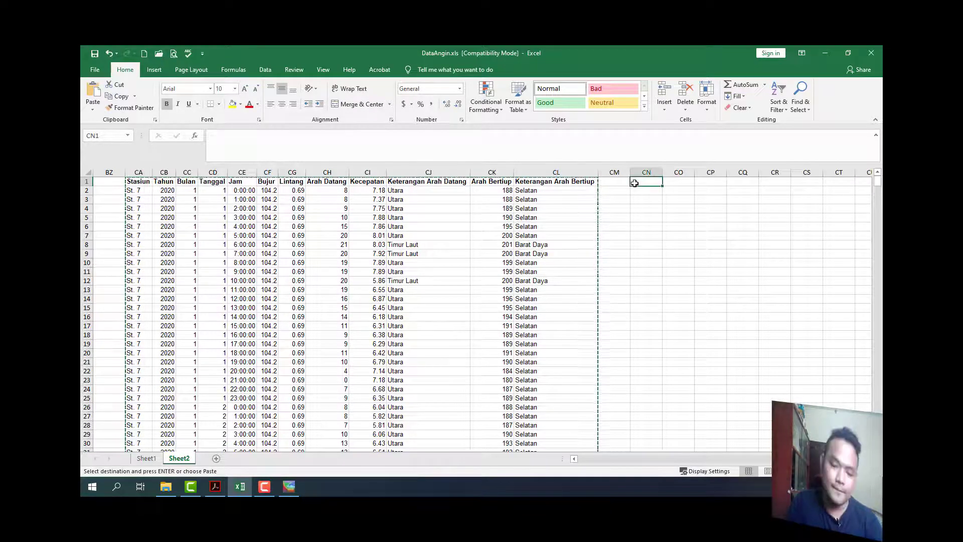
pyautogui.hotkey('ctrl', 'v')
# Enter St. 8 in CN2 and CN3, and fill it down the Stasiun column of the new block
pyautogui.doubleClick(647, 193)
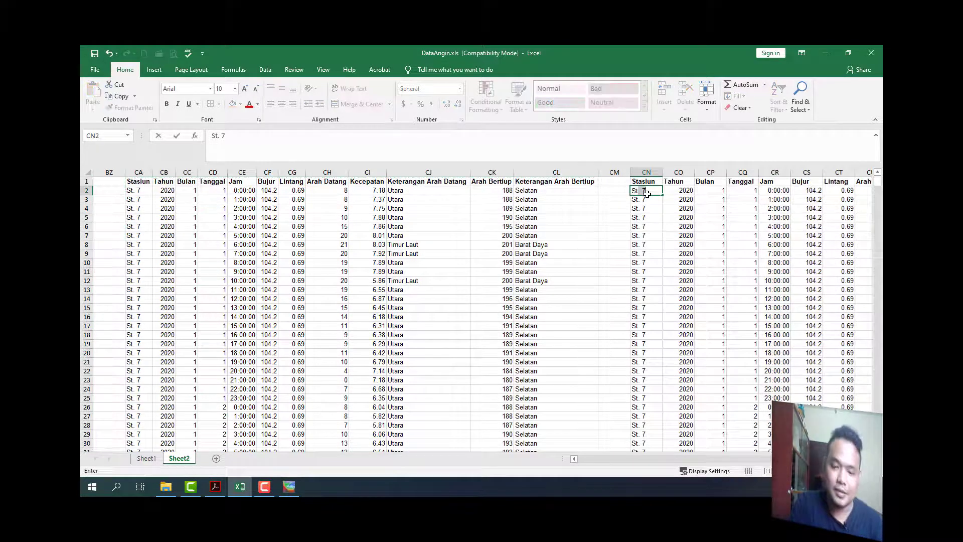
pyautogui.write('8')
pyautogui.press('Return')
pyautogui.write('S')
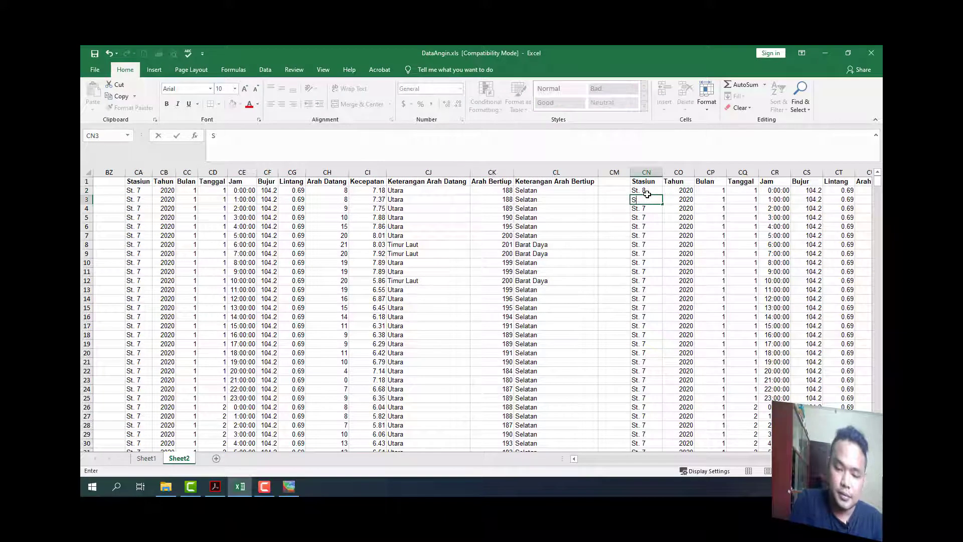
pyautogui.moveTo(645, 191); pyautogui.dragTo(652, 200)
pyautogui.doubleClick(657, 204)
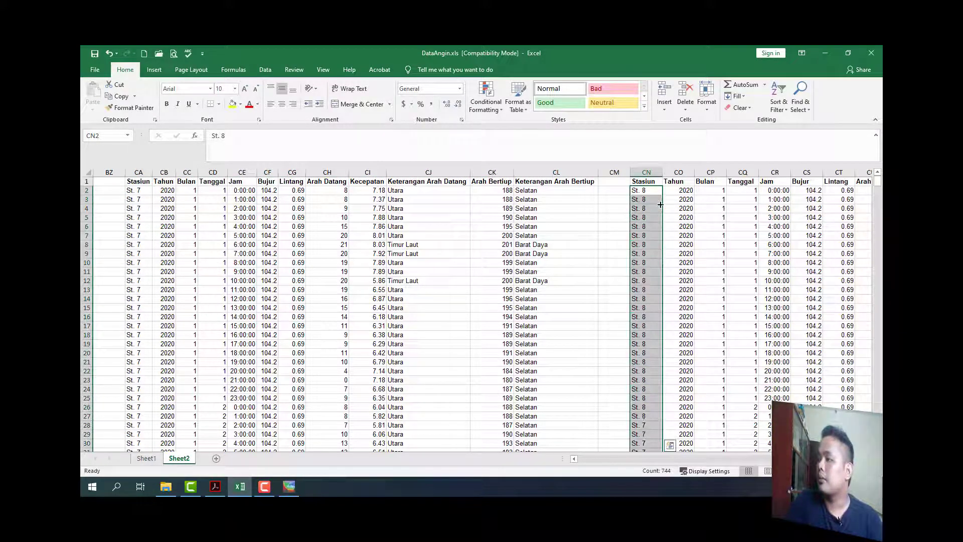
# AutoFit all Sheet2 columns again so the widths suit the block starting at CN1
pyautogui.click(88, 173)
pyautogui.click(706, 95)
pyautogui.click(735, 169)
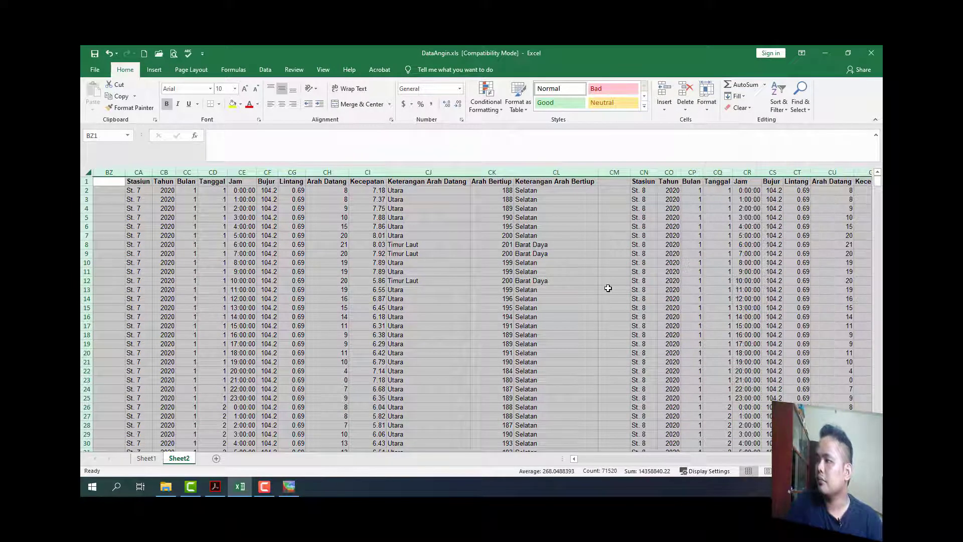
pyautogui.click(609, 289)
pyautogui.hscroll(5, 481, 308)
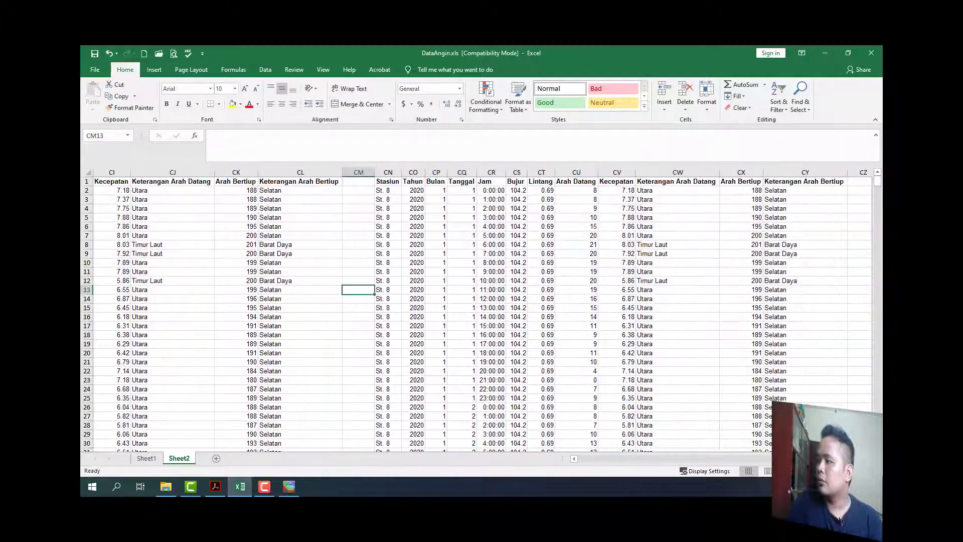
# Display Sheet1, switch to Ocean Data View to check station 8's coordinates in the middle of the map's southern row, and return to Excel
pyautogui.click(150, 459)
pyautogui.click(289, 486)
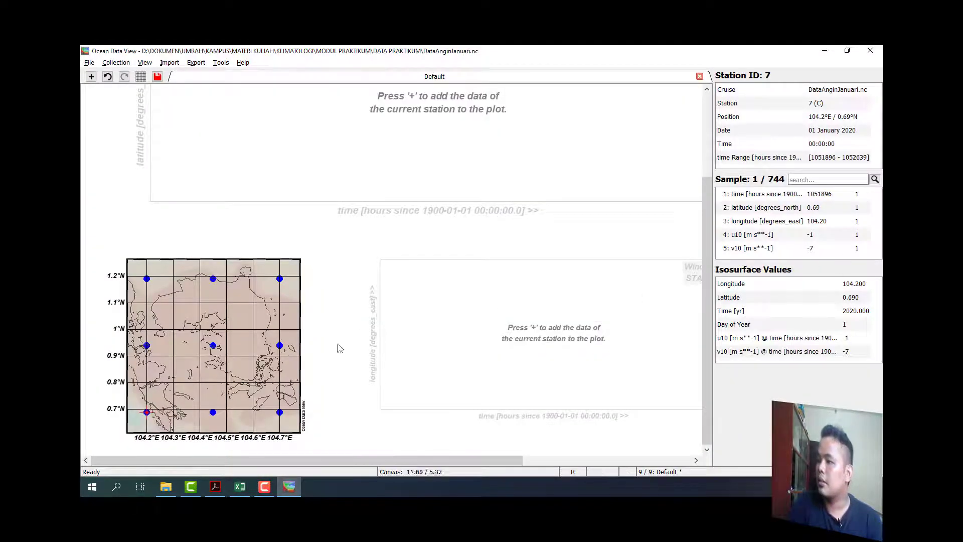
pyautogui.click(213, 413)
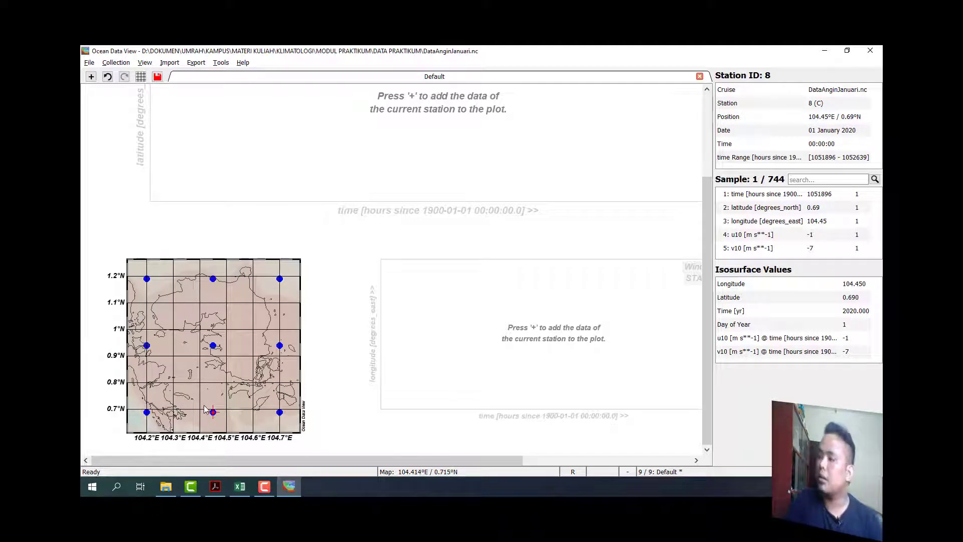
pyautogui.click(239, 486)
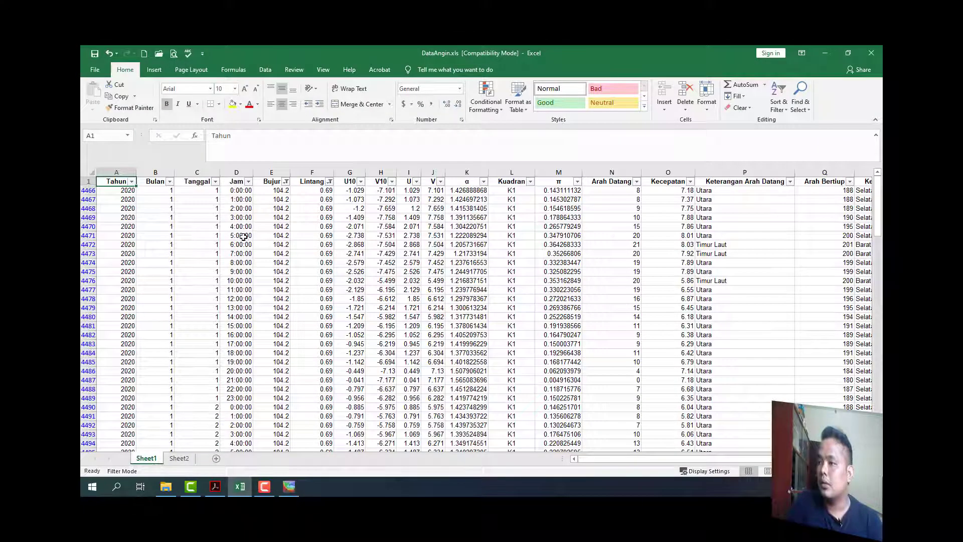
# Change the Sheet1 Bujur filter to show only 104.45, keeping the Lintang filter at 0.69
pyautogui.click(285, 181)
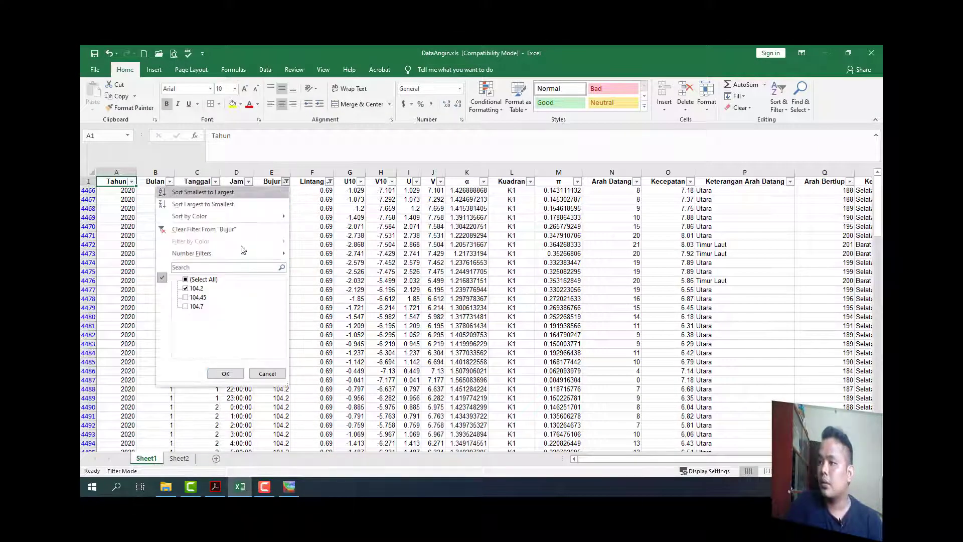
pyautogui.click(197, 288)
pyautogui.click(197, 297)
pyautogui.click(226, 374)
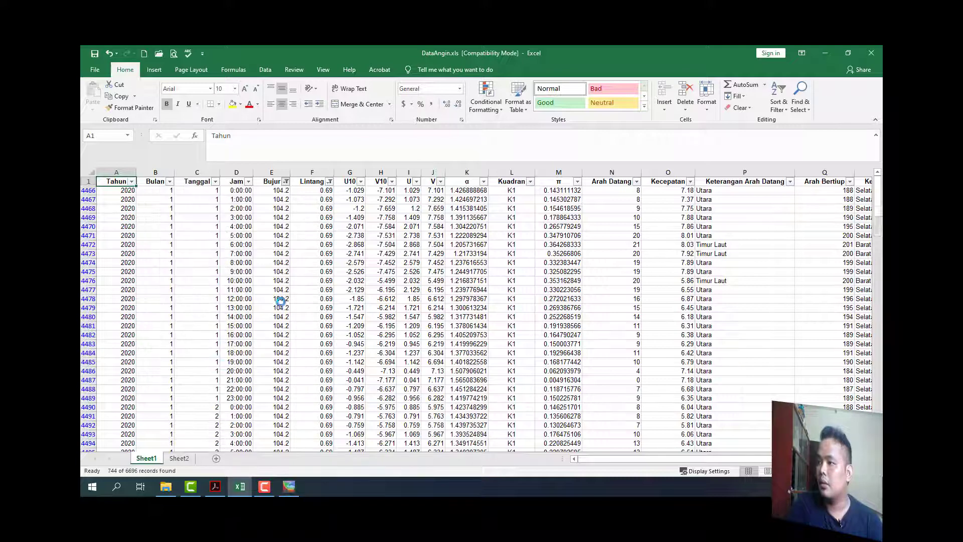
pyautogui.click(330, 181)
pyautogui.click(330, 183)
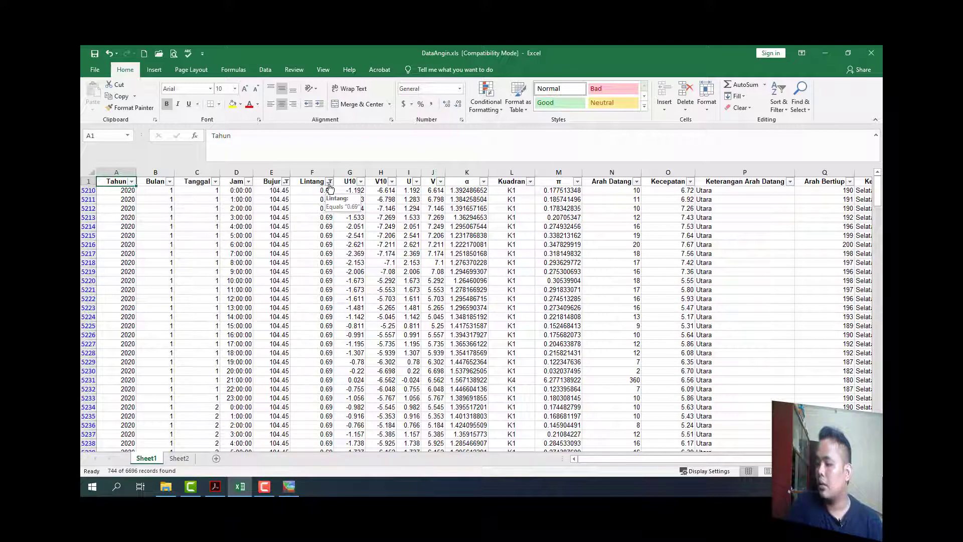
# Copy the filtered Bujur and Lintang values from Sheet1 and paste them over the St. 8 block in Sheet2, starting at CS2
pyautogui.click(268, 190)
pyautogui.hotkey('shift', 'Right')
pyautogui.hotkey('ctrl', 'shift', 'Down')
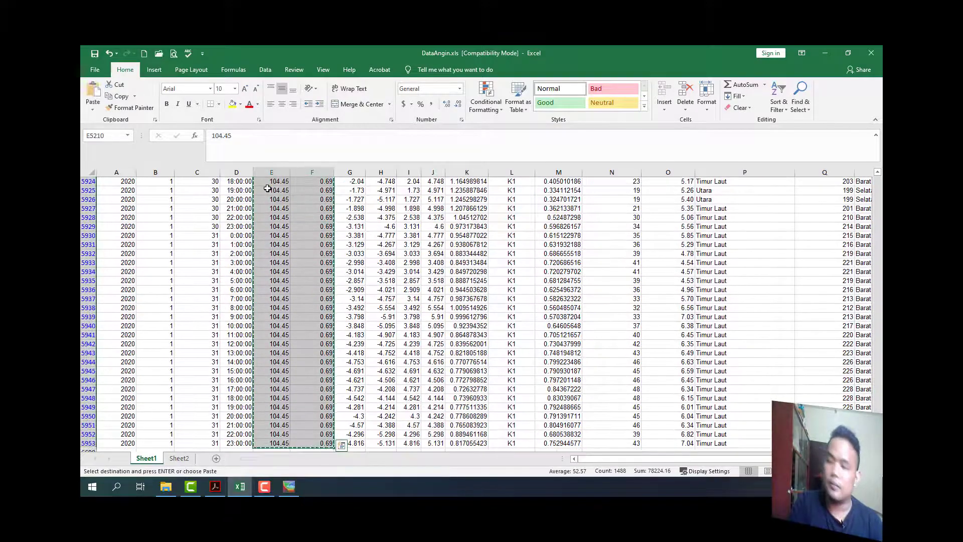
pyautogui.hotkey('ctrl', 'shift', 'Up')
pyautogui.hotkey('ctrl', 'c')
pyautogui.hotkey('ctrl', 'pagedown')
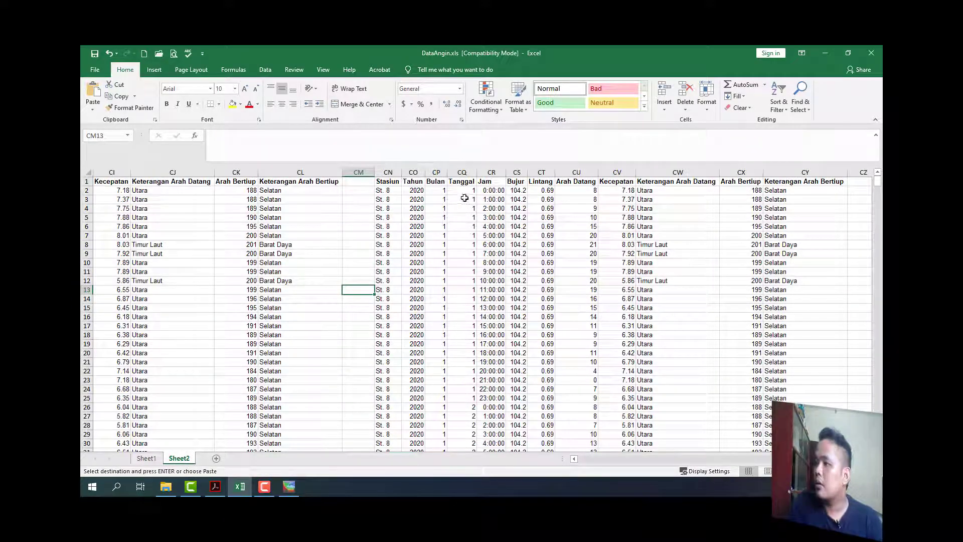
pyautogui.click(518, 191)
pyautogui.hotkey('ctrl', 'v')
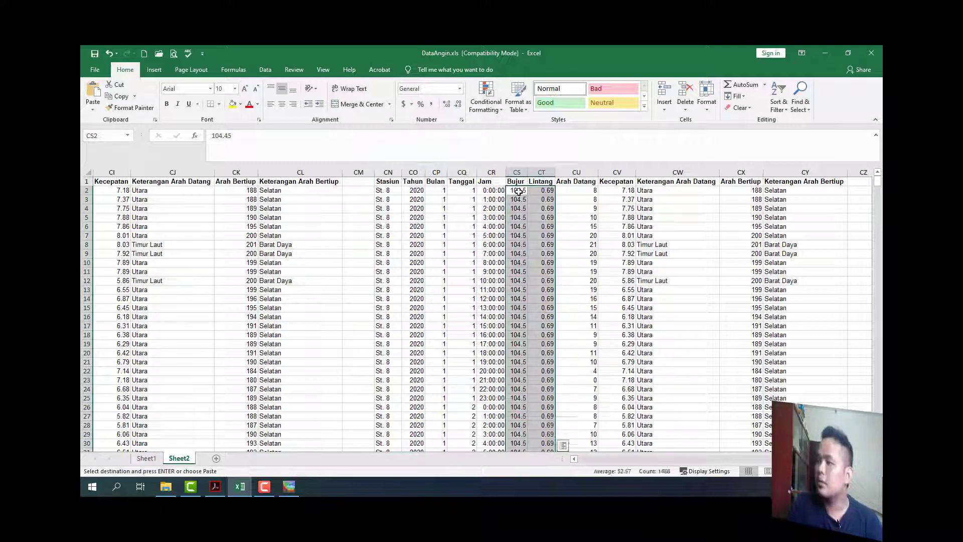
pyautogui.hotkey('ctrl', 'q')
pyautogui.press('Left')
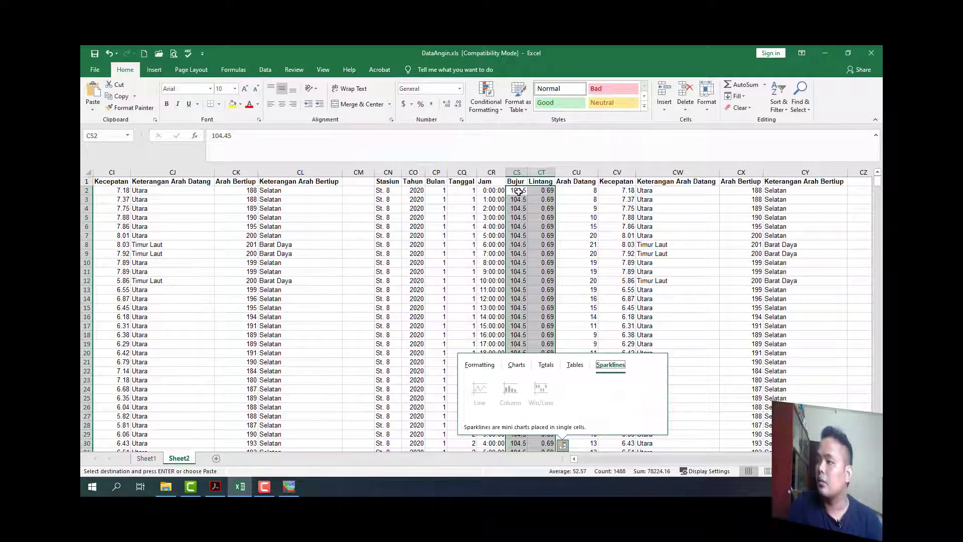
# Copy the filtered Arah Datang through Keterangan Bertiup data from Sheet1 and paste it as values over the St. 8 block, starting at CU2 in Sheet2
pyautogui.click(518, 191)
pyautogui.hotkey('ctrl', 'pageup')
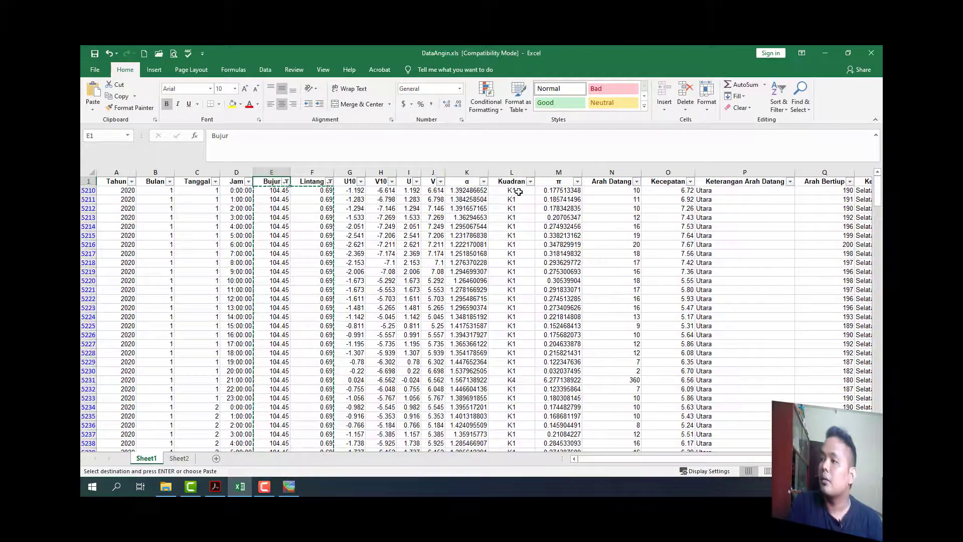
pyautogui.click(598, 188)
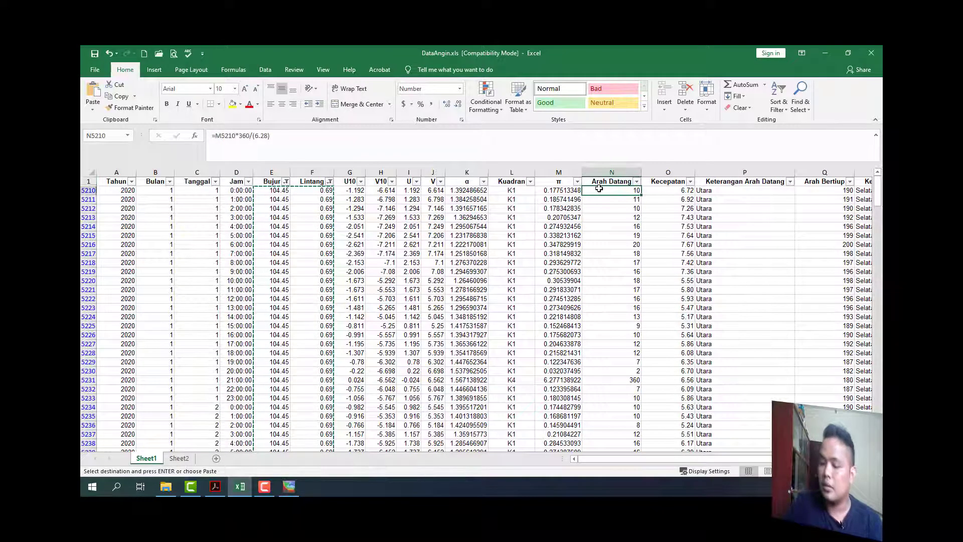
pyautogui.hotkey('ctrl', 'shift', 'Right')
pyautogui.hotkey('ctrl', 'shift', 'Down')
pyautogui.hotkey('ctrl', 'c')
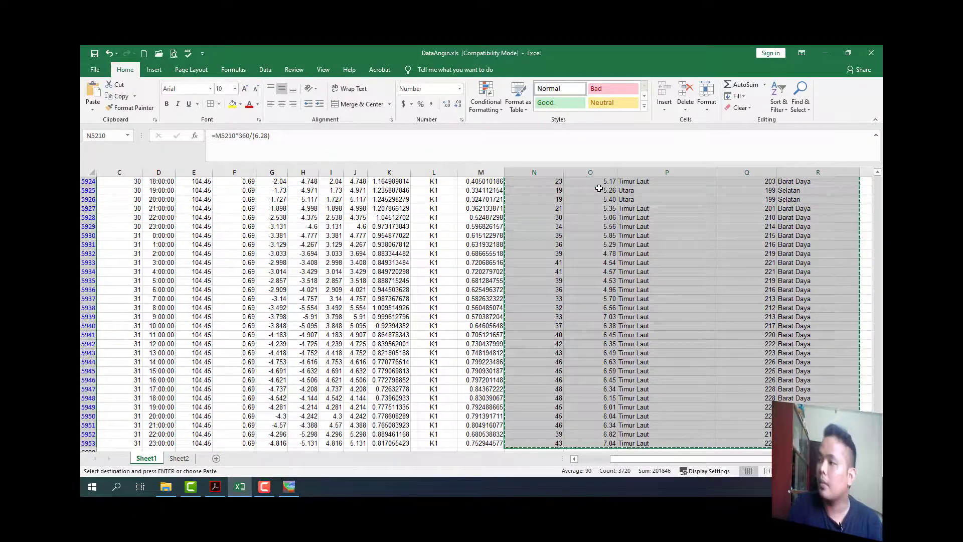
pyautogui.hotkey('ctrl', 'Up')
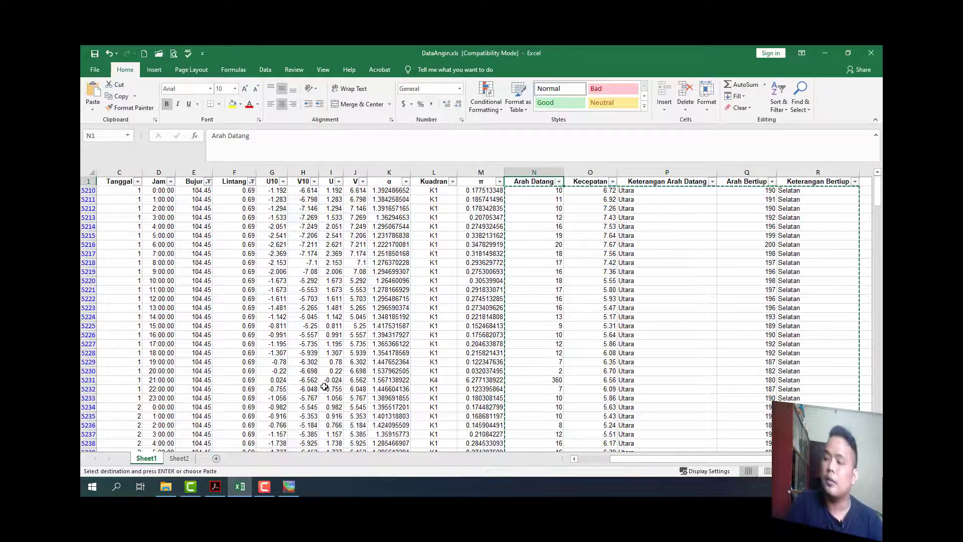
pyautogui.hotkey('ctrl', 'pagedown')
pyautogui.rightClick(567, 191)
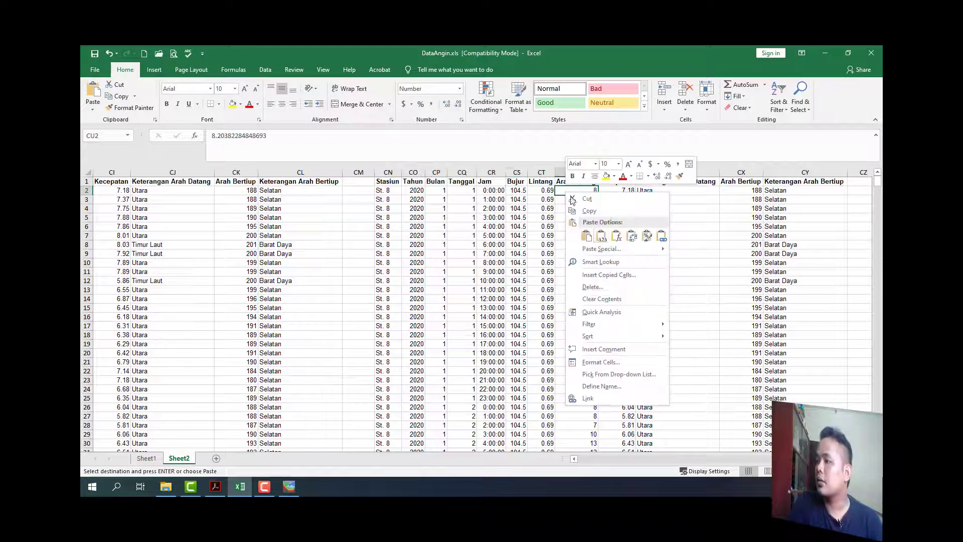
pyautogui.click(601, 235)
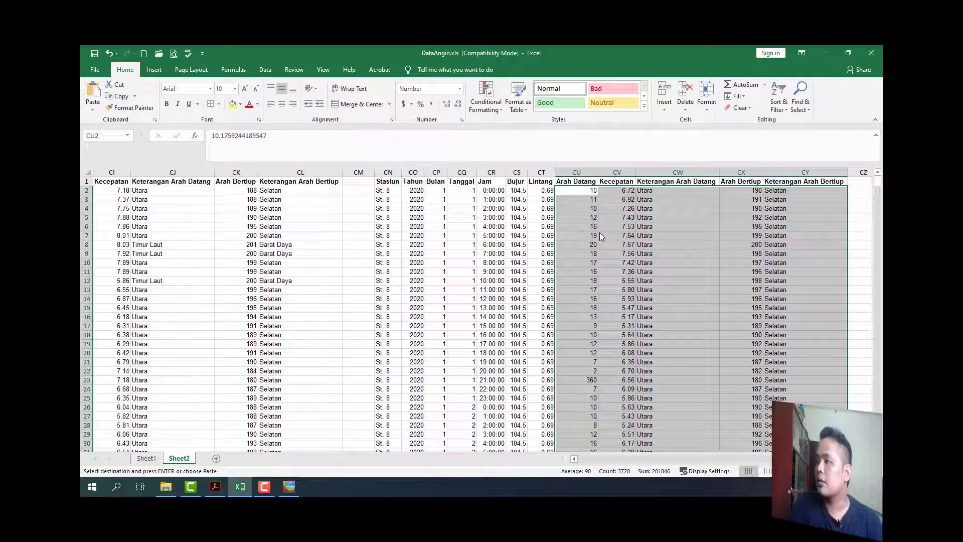
# AutoFit all Sheet2 columns so the updated St. 8 coordinates and wind data fit their widths
pyautogui.click(89, 172)
pyautogui.click(706, 97)
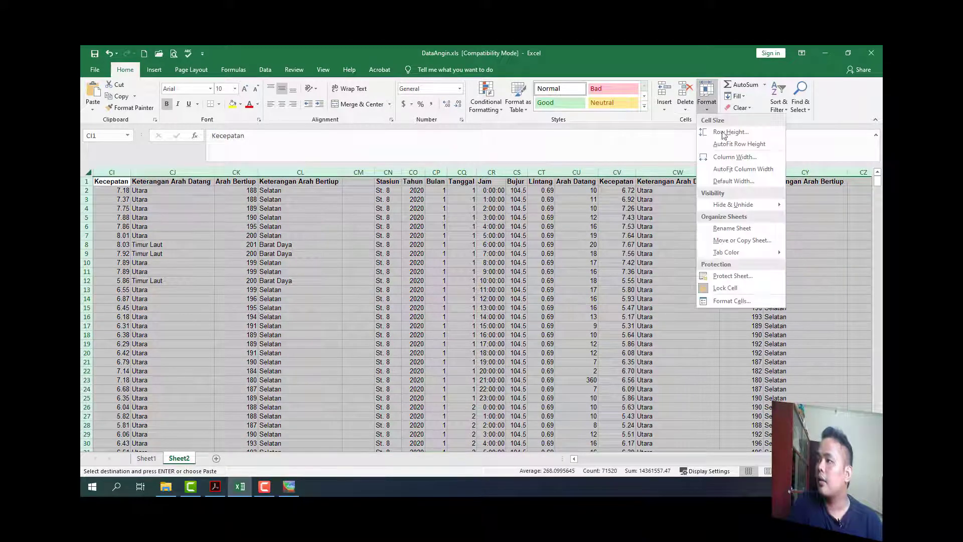
pyautogui.click(743, 169)
pyautogui.click(621, 208)
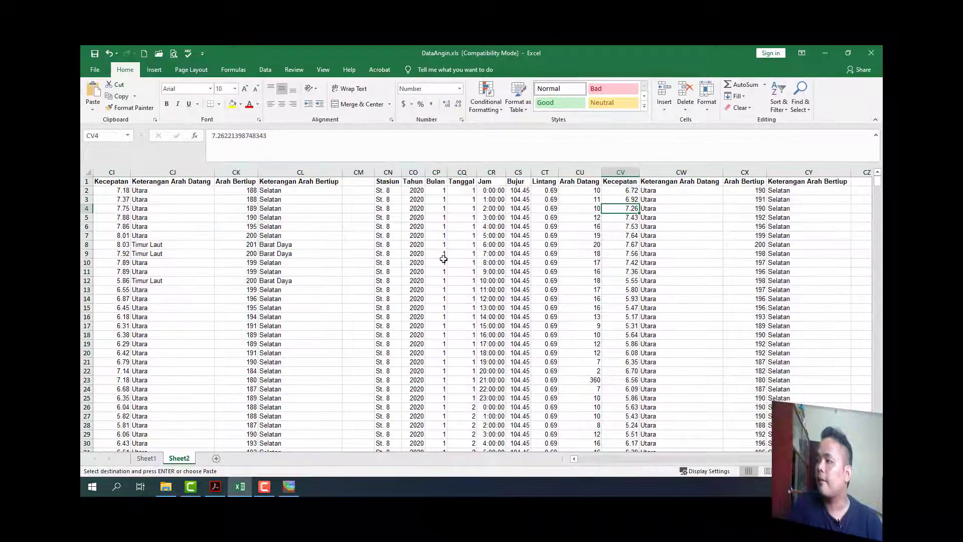
# Copy the entire St. 8 block starting at CN1, headers included, and paste it at DA1, leaving column CZ empty
pyautogui.hscroll(1, 482, 309)
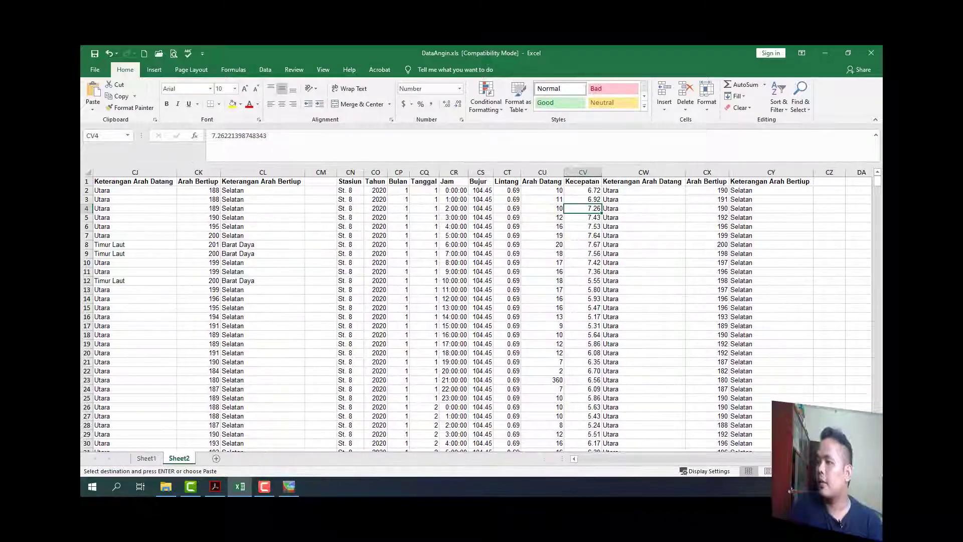
pyautogui.click(348, 184)
pyautogui.hotkey('ctrl', 'shift', 'End')
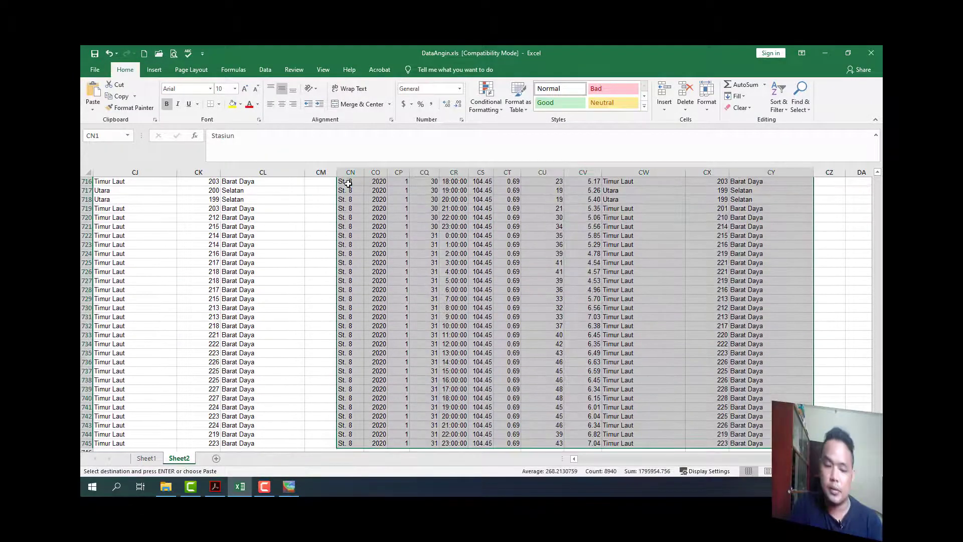
pyautogui.hotkey('ctrl', 'c')
pyautogui.hotkey('ctrl', 'End')
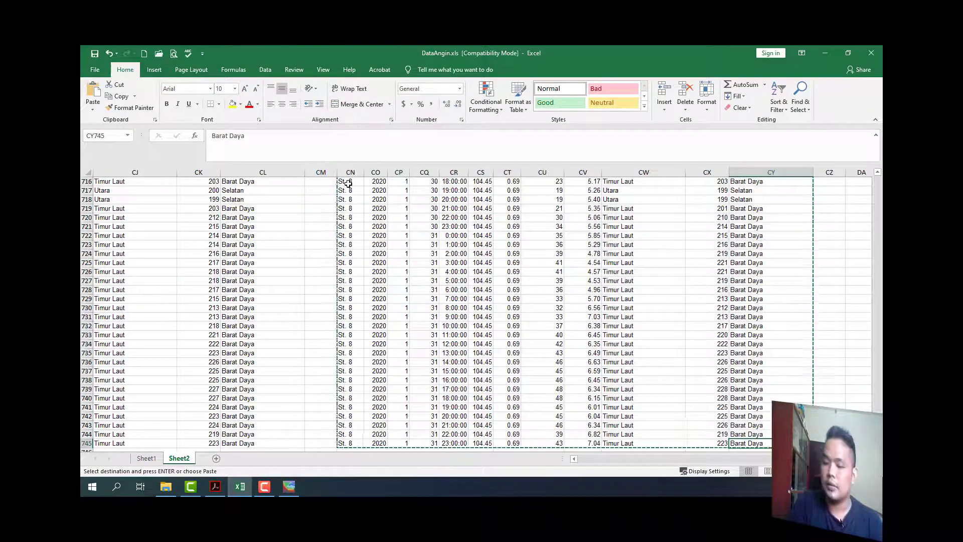
pyautogui.hotkey('ctrl', 'Up')
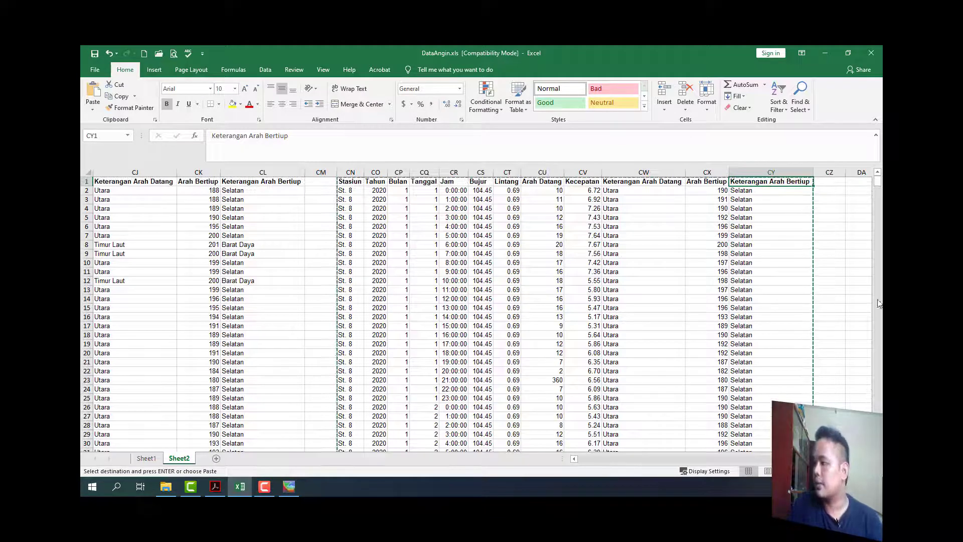
pyautogui.hscroll(3, 643, 211)
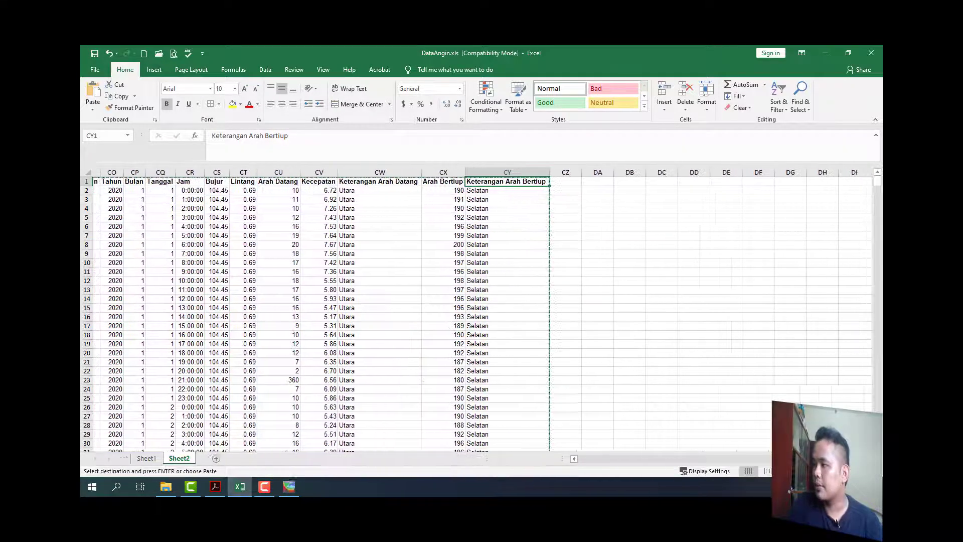
pyautogui.click(593, 183)
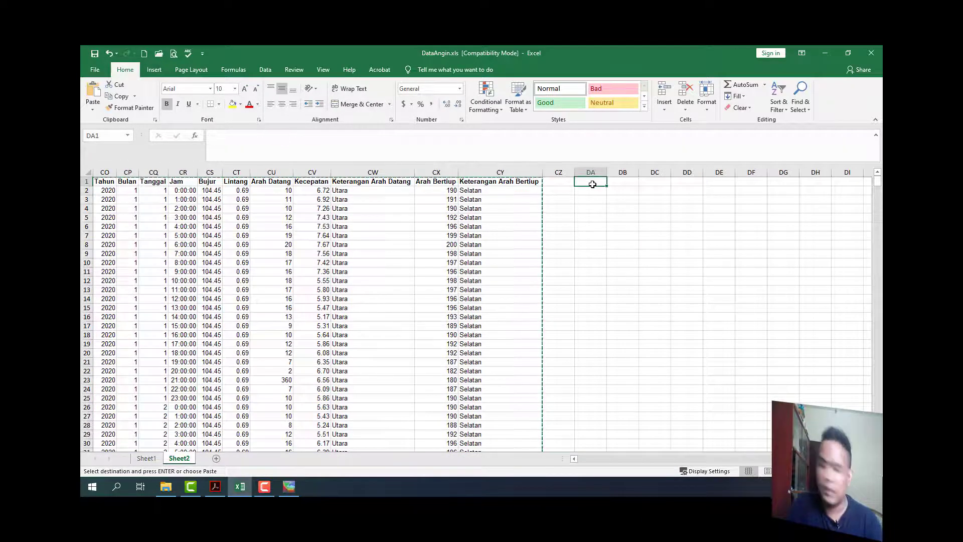
pyautogui.hotkey('ctrl', 'v')
# Enter St. 9 in DA2 and DA3 and fill it down the whole Stasiun column of the new block
pyautogui.click(593, 189)
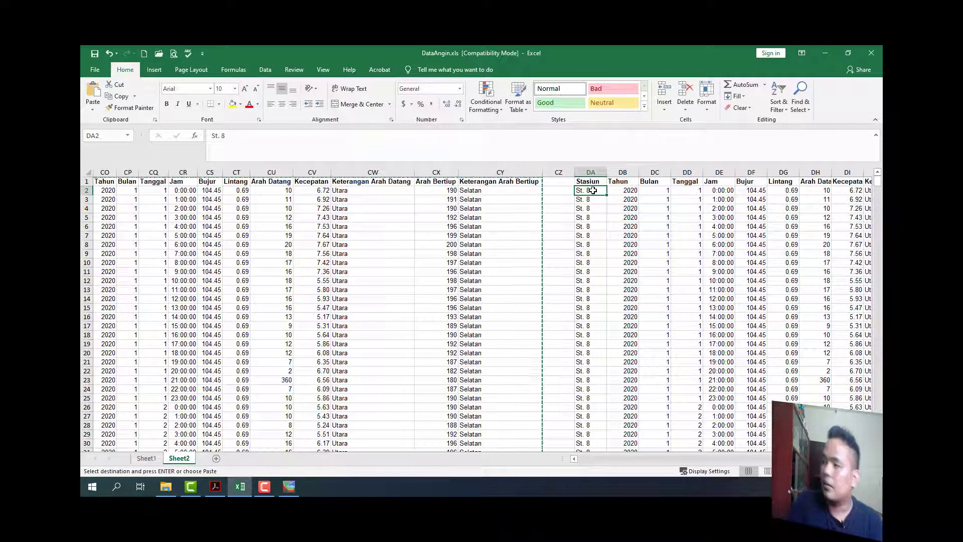
pyautogui.doubleClick(593, 190)
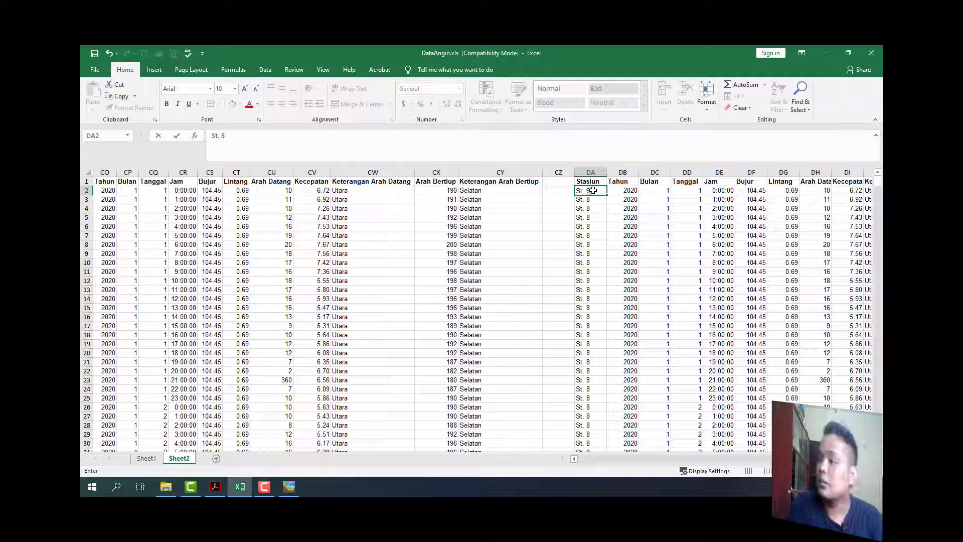
pyautogui.write('9')
pyautogui.press('Return')
pyautogui.write('St.')
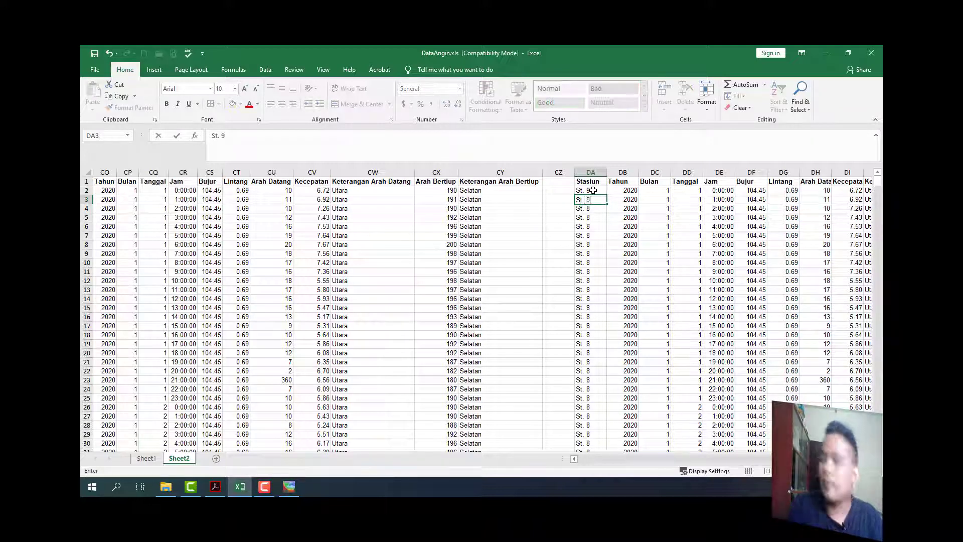
pyautogui.write(' 9')
pyautogui.press('Return')
pyautogui.moveTo(592, 190); pyautogui.dragTo(596, 199)
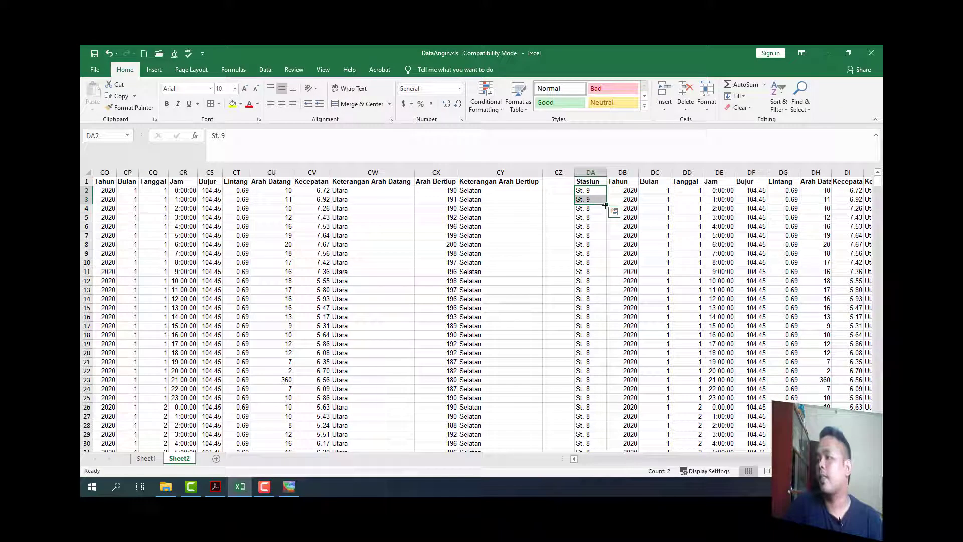
pyautogui.doubleClick(605, 204)
# AutoFit column DA and all other Sheet2 columns to suit the new St. 9 block
pyautogui.doubleClick(607, 174)
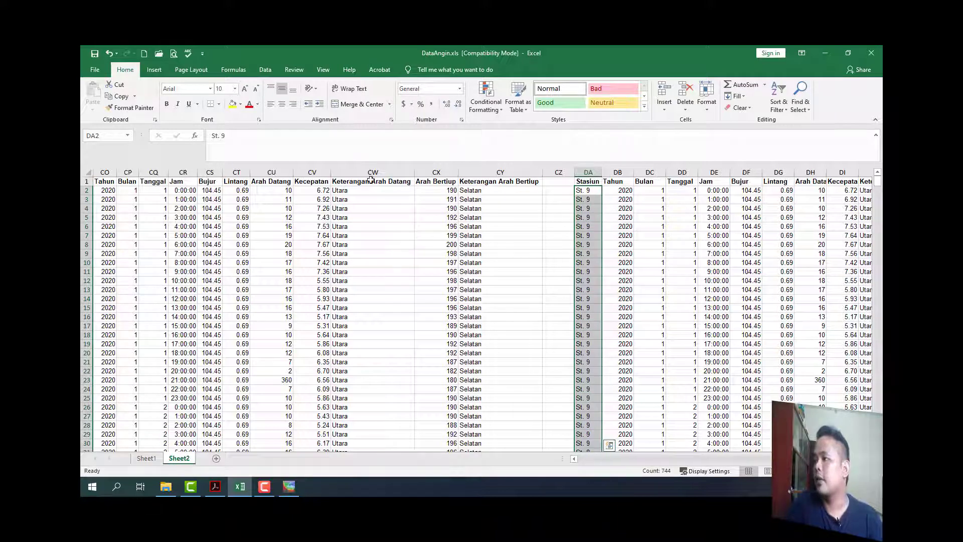
pyautogui.click(92, 174)
pyautogui.click(707, 96)
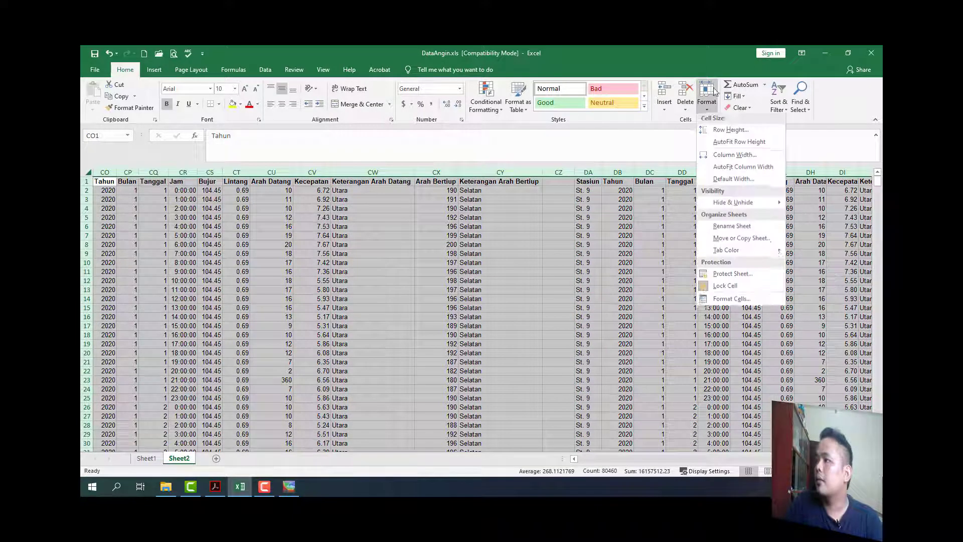
pyautogui.click(733, 169)
pyautogui.click(719, 217)
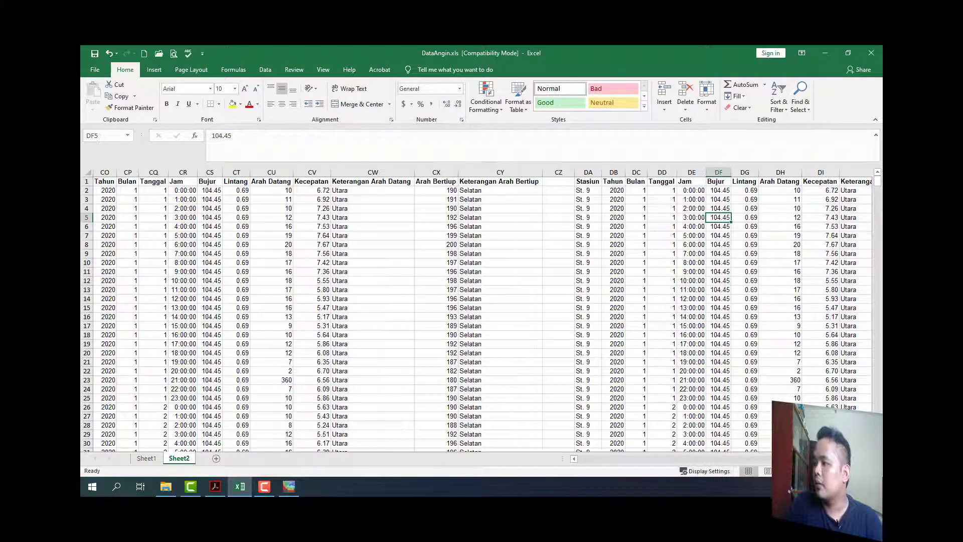
# Switch to Ocean Data View, select station 9 at the map's southeast corner to check its coordinates, and return to Excel
pyautogui.hscroll(3, 734, 438)
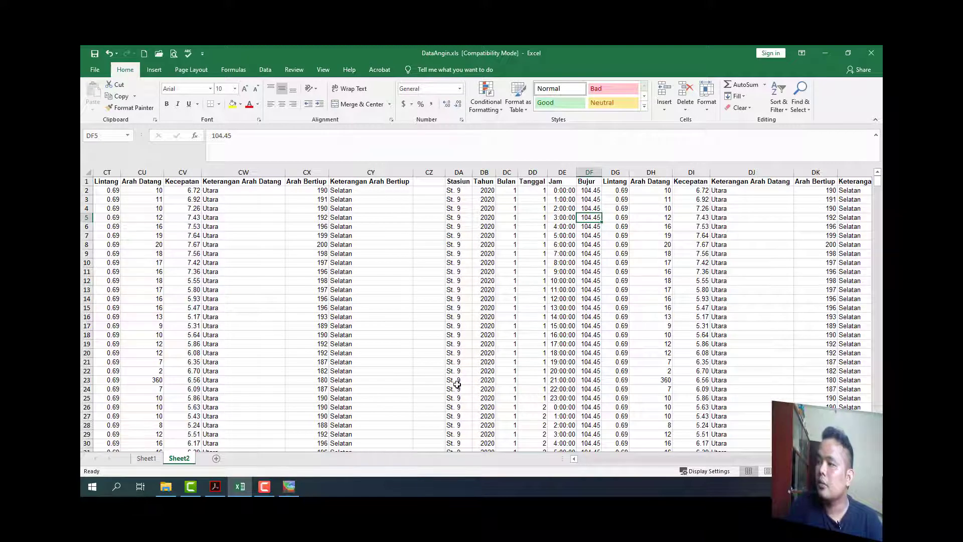
pyautogui.hotkey('alt', 'Tab')
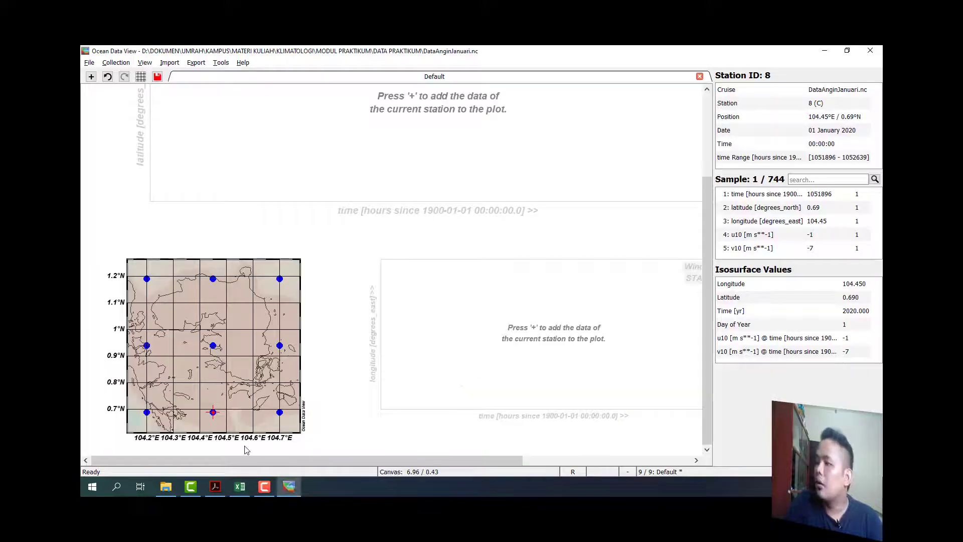
pyautogui.click(281, 420)
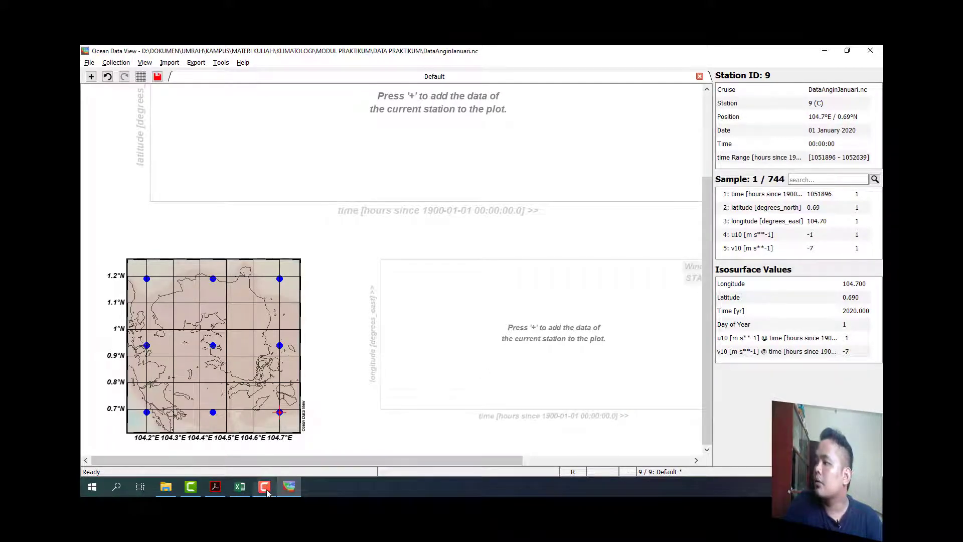
pyautogui.hotkey('alt', 'Tab')
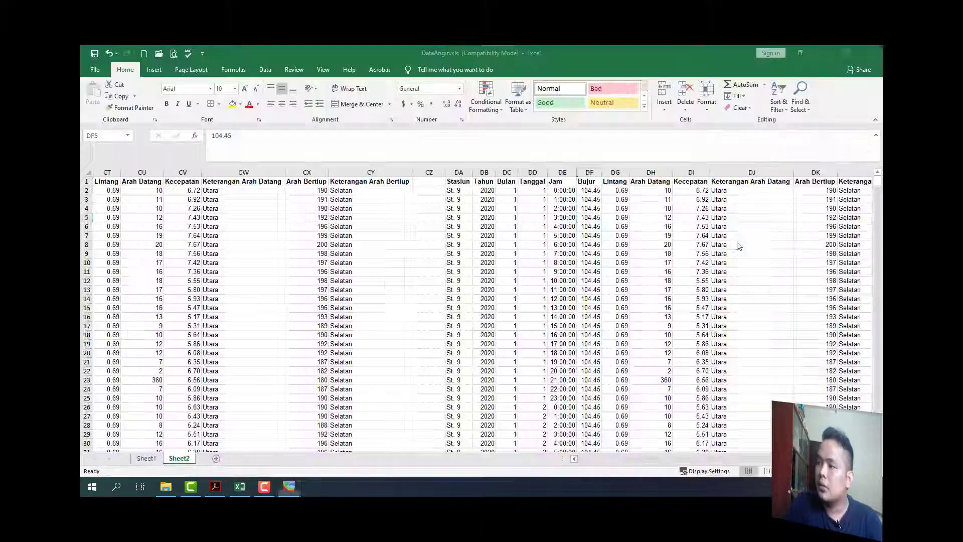
# Change the Sheet1 Bujur filter to show only 104.7, keeping the Lintang filter at 0.69
pyautogui.click(146, 458)
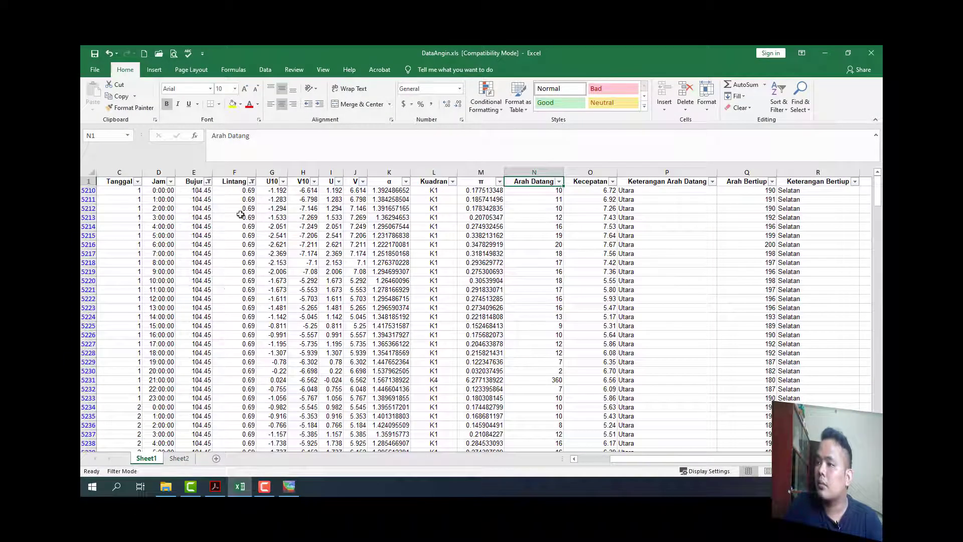
pyautogui.click(208, 181)
pyautogui.click(123, 297)
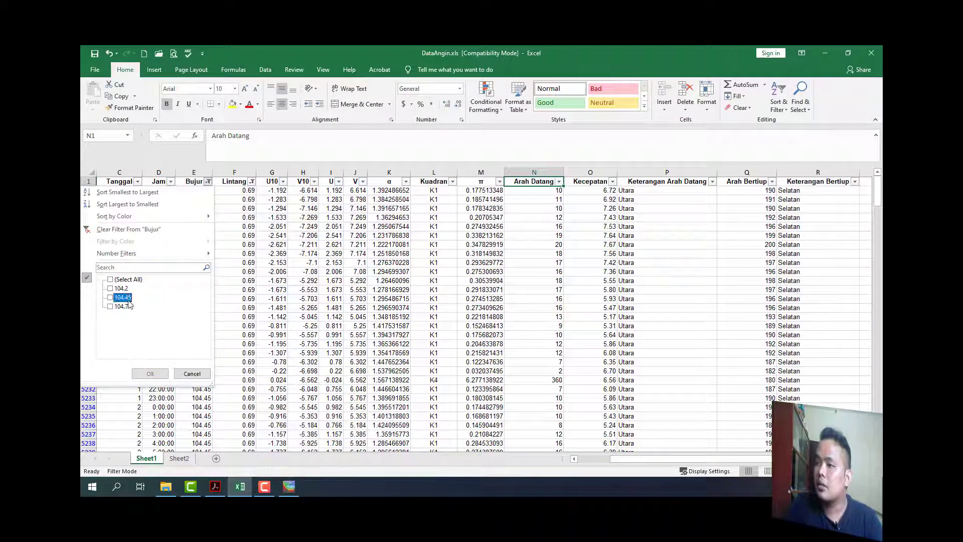
pyautogui.click(121, 305)
pyautogui.click(150, 373)
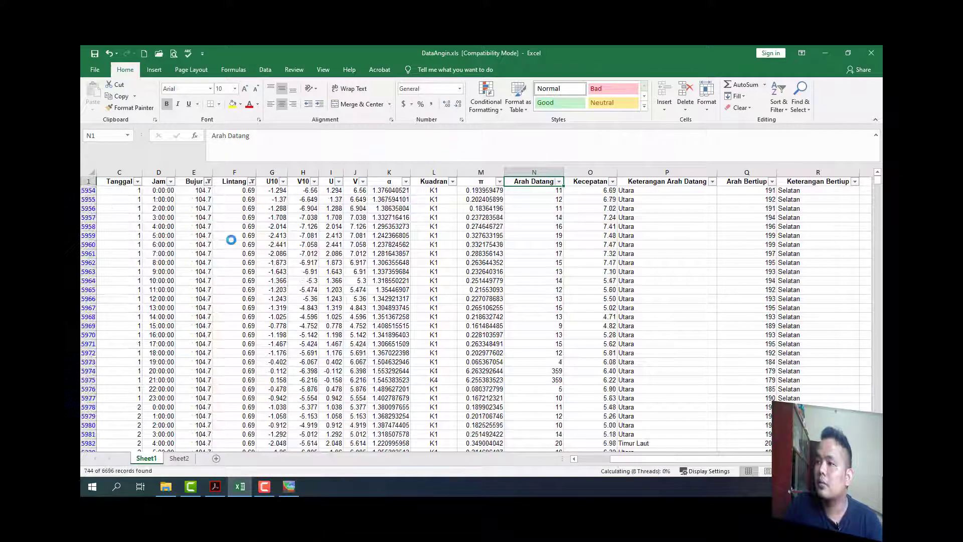
pyautogui.click(251, 181)
pyautogui.click(227, 377)
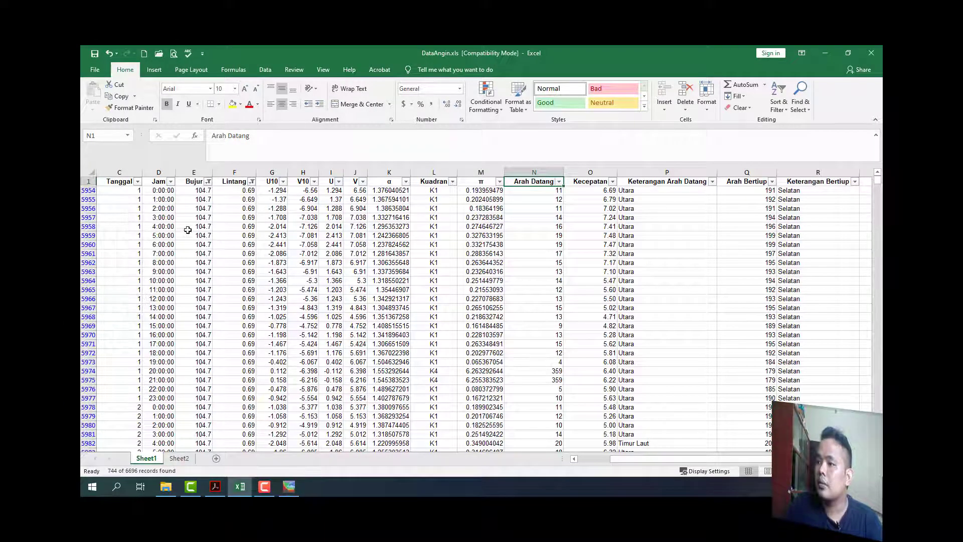
# Copy the filtered Bujur and Lintang values from Sheet1, paste them over the St. 9 block starting at DF2 in Sheet2, and return to Sheet1
pyautogui.click(199, 191)
pyautogui.hotkey('shift', 'Right')
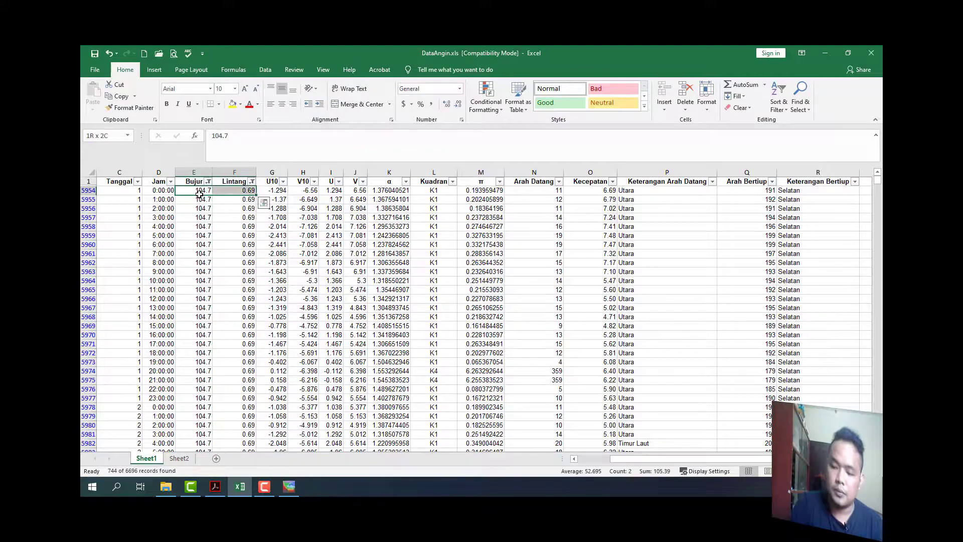
pyautogui.hotkey('ctrl', 'shift', 'Down')
pyautogui.hotkey('ctrl', 'c')
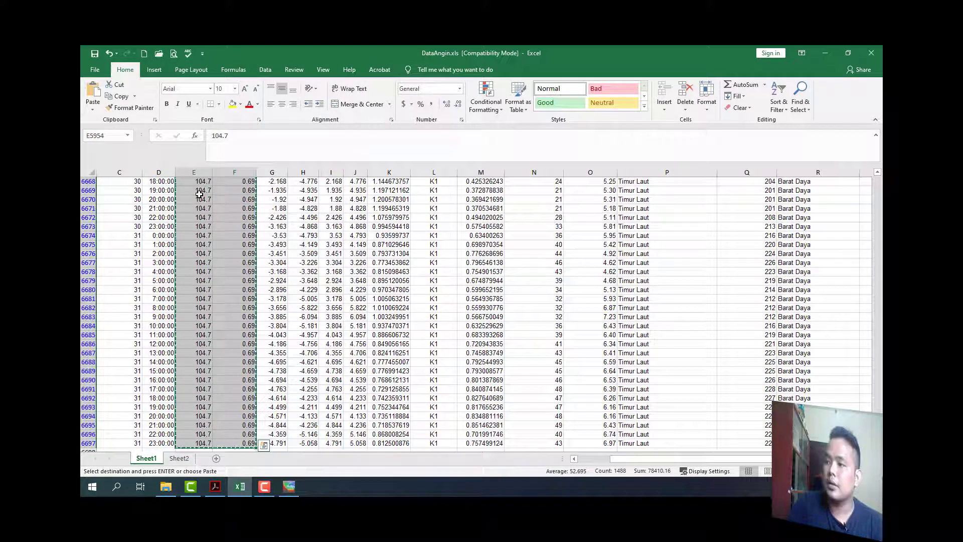
pyautogui.click(179, 458)
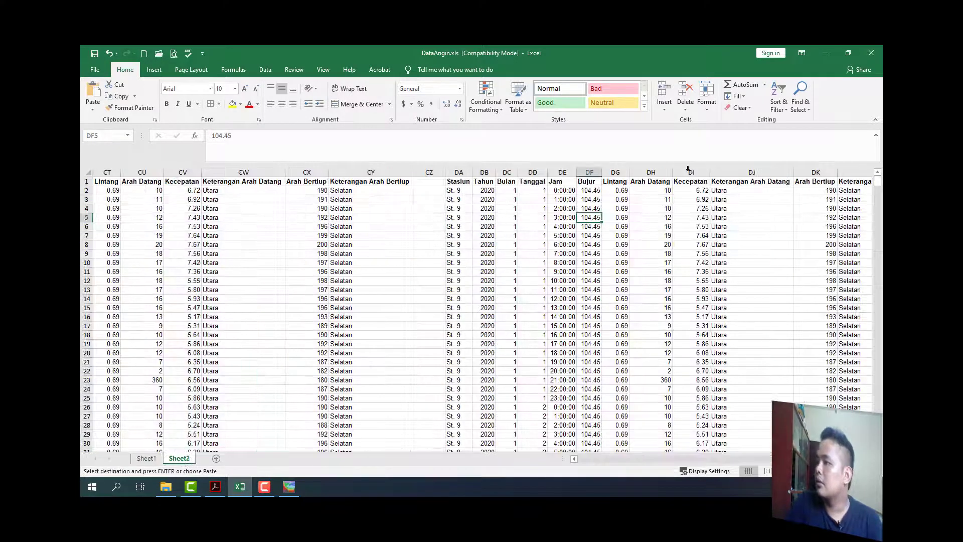
pyautogui.rightClick(597, 190)
pyautogui.press('Escape')
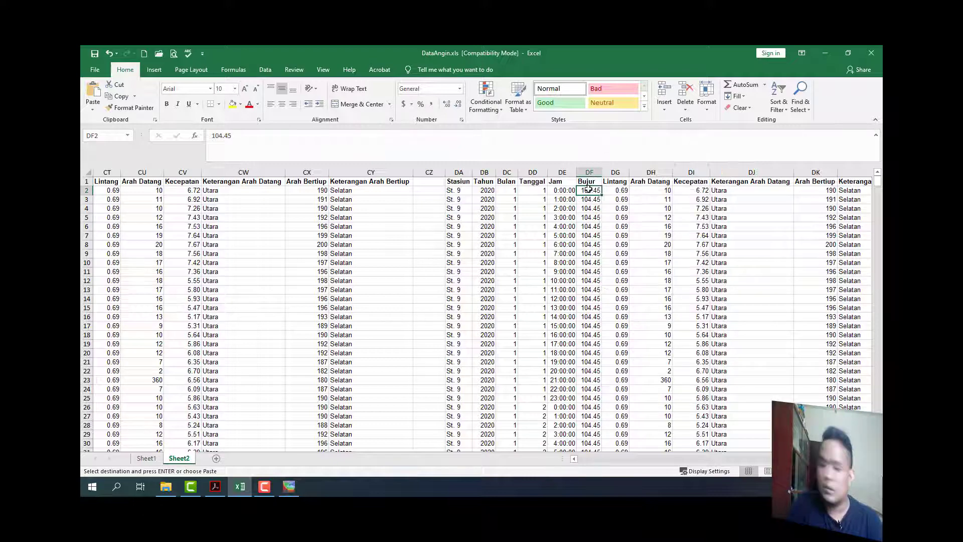
pyautogui.hotkey('ctrl', 'v')
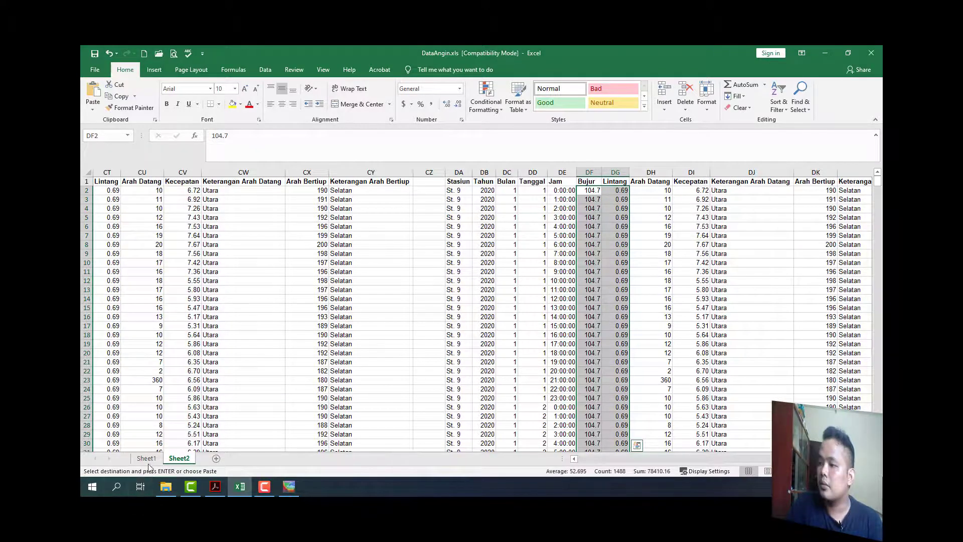
pyautogui.hotkey('ctrl', 'pageup')
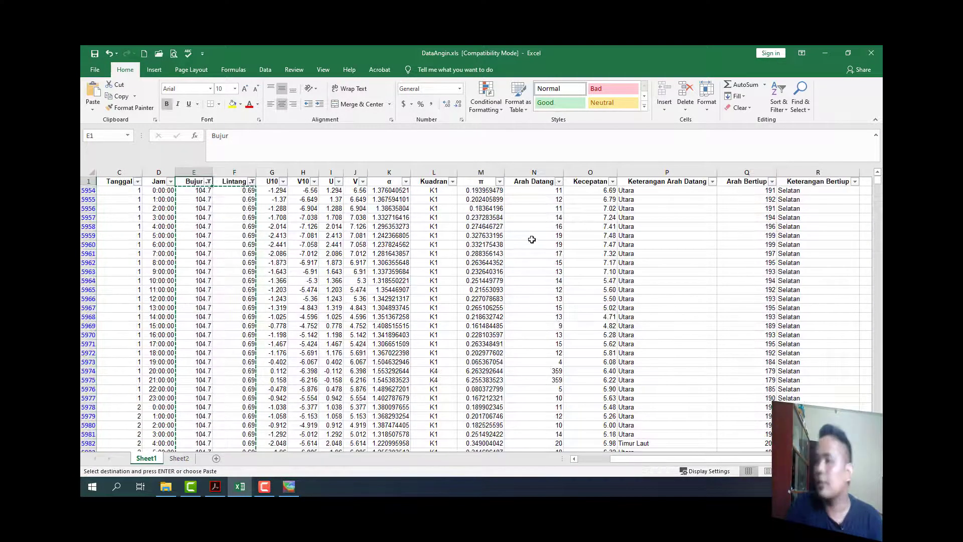
# Copy the filtered Arah Datang through Keterangan Bertiup data from Sheet1 and paste it as values at DH2 in Sheet2
pyautogui.click(545, 190)
pyautogui.hotkey('ctrl', 'shift', 'Right')
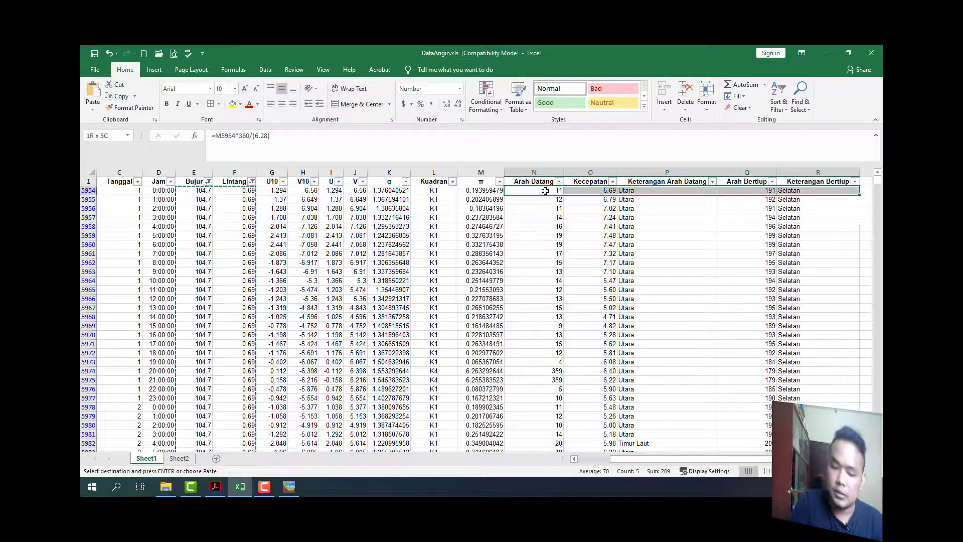
pyautogui.hotkey('ctrl', 'shift', 'Down')
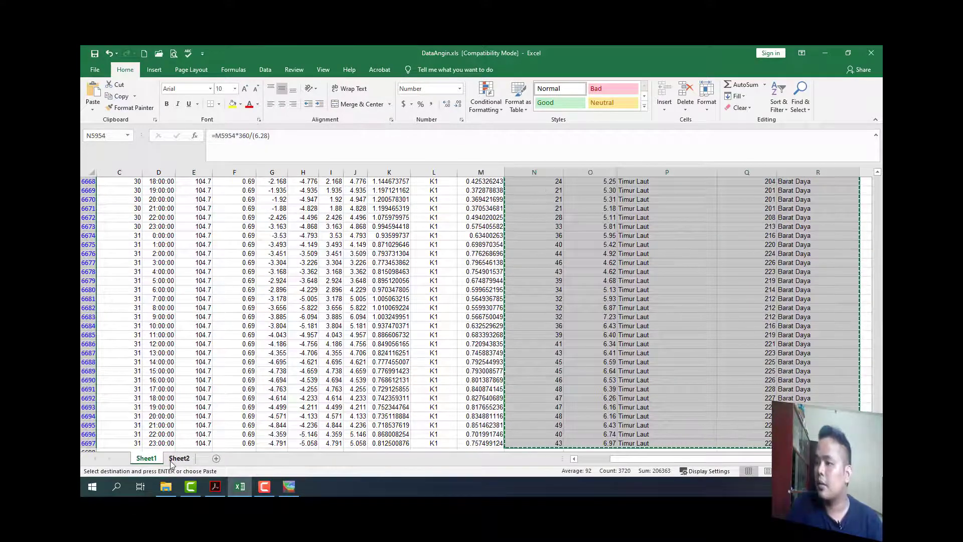
pyautogui.hotkey('ctrl', 'pagedown')
pyautogui.click(647, 182)
pyautogui.rightClick(645, 183)
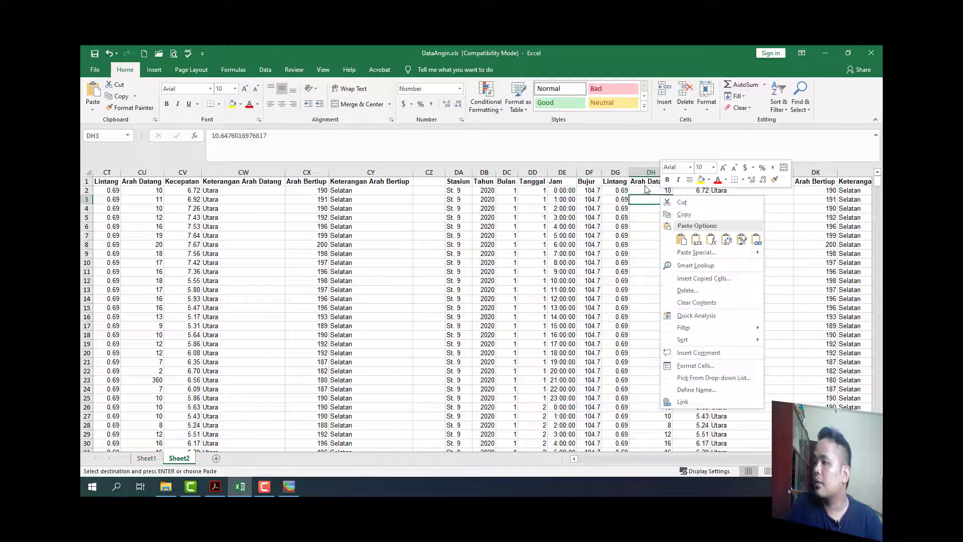
pyautogui.press('Escape')
pyautogui.rightClick(637, 191)
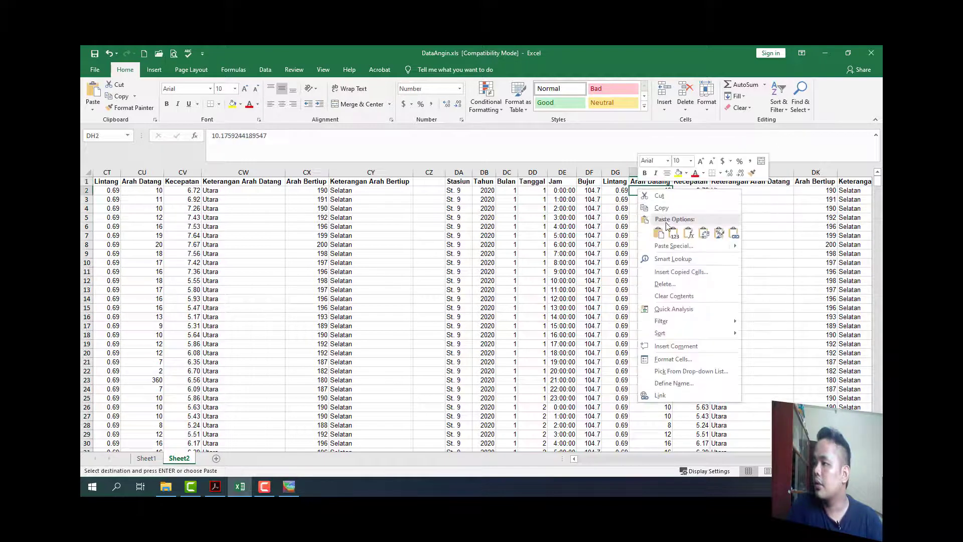
pyautogui.click(670, 228)
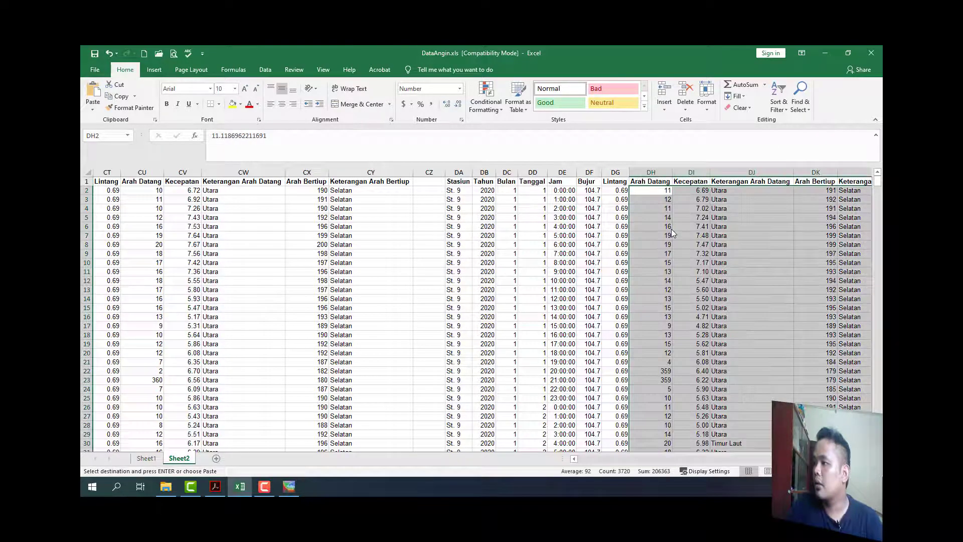
# AutoFit the width of all Sheet2 columns to the updated St. 9 block
pyautogui.click(88, 174)
pyautogui.click(706, 100)
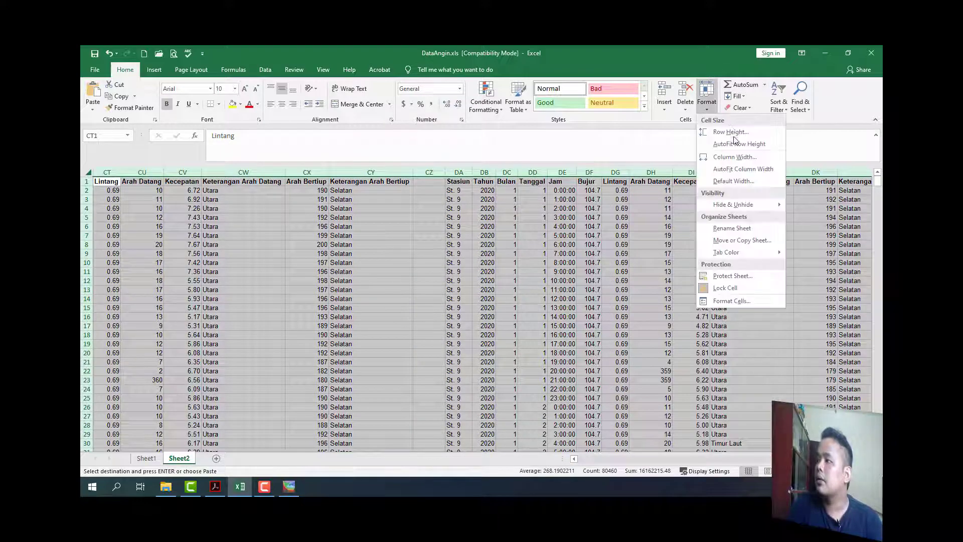
pyautogui.click(743, 169)
pyautogui.click(660, 271)
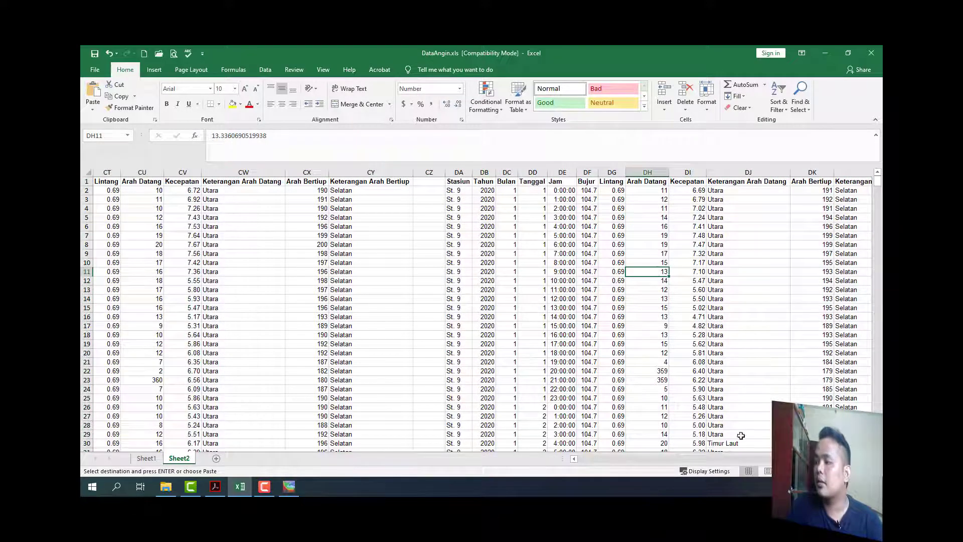
pyautogui.hscroll(-20, 481, 311)
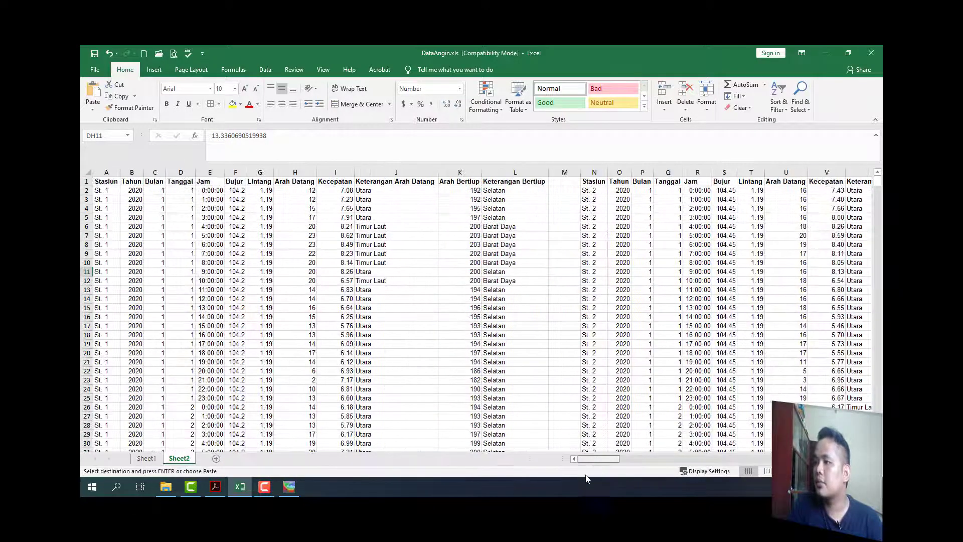
pyautogui.hscroll(20, 637, 480)
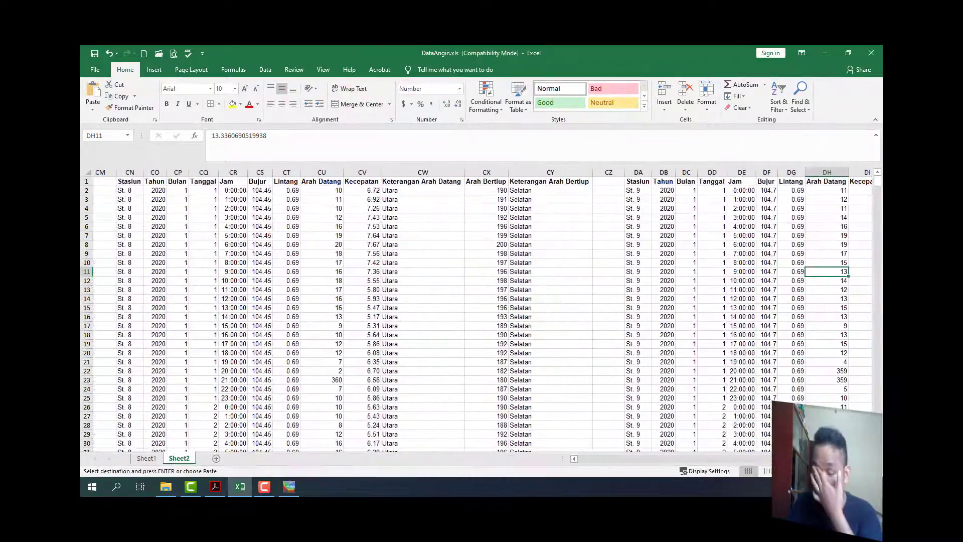
pyautogui.hscroll(6, 481, 311)
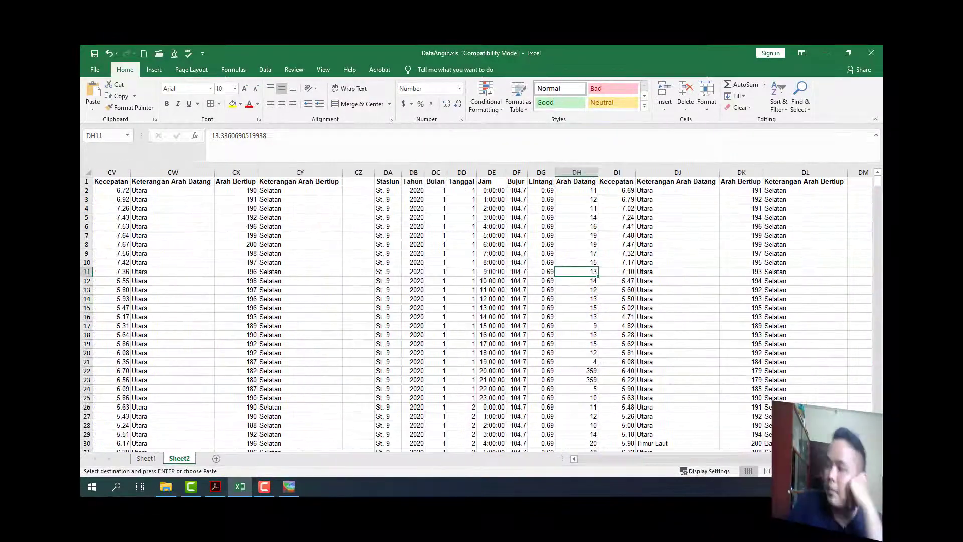
pyautogui.hscroll(-20, 576, 467)
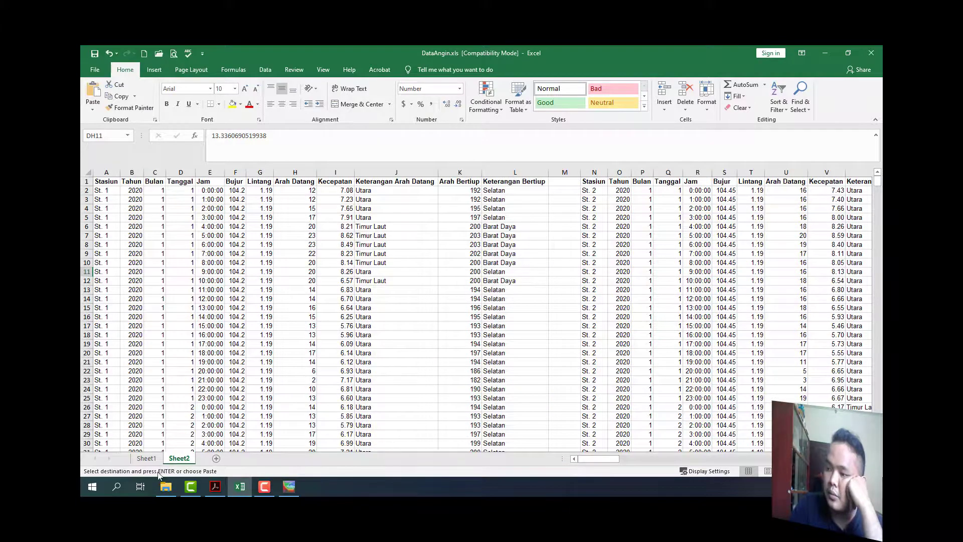
# Clear the Bujur and Lintang filters in Sheet1 and return to cell A1
pyautogui.click(147, 458)
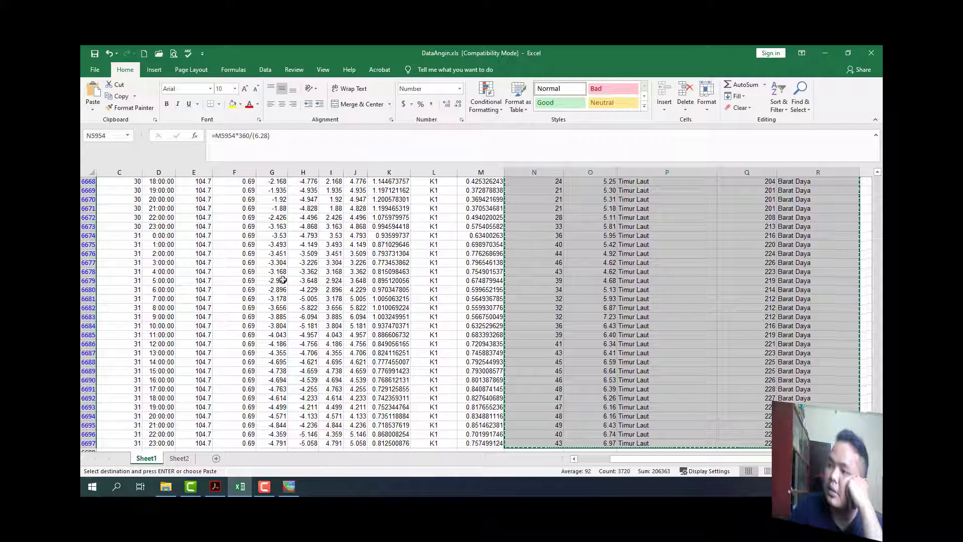
pyautogui.click(779, 100)
pyautogui.press('Escape')
pyautogui.press('Escape')
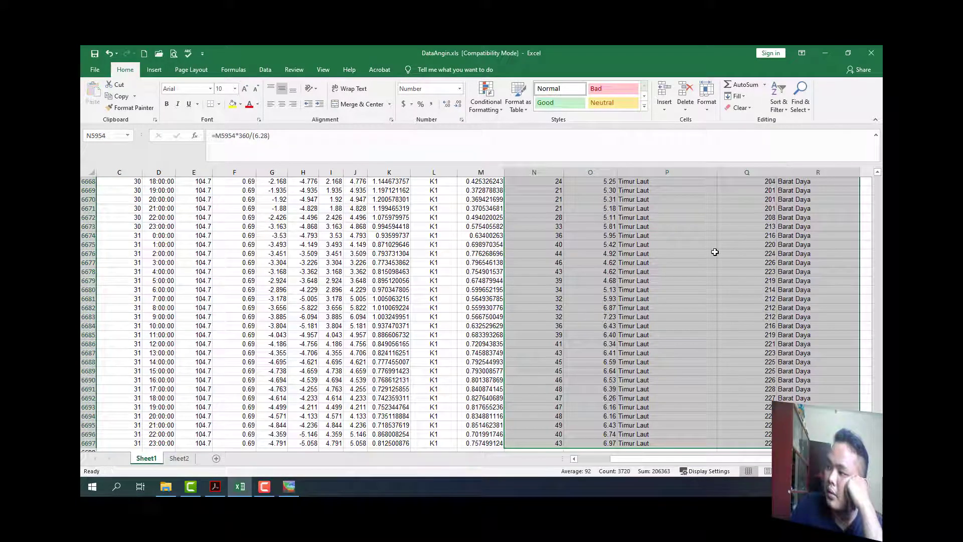
pyautogui.click(714, 253)
pyautogui.hotkey('ctrl', 'Up')
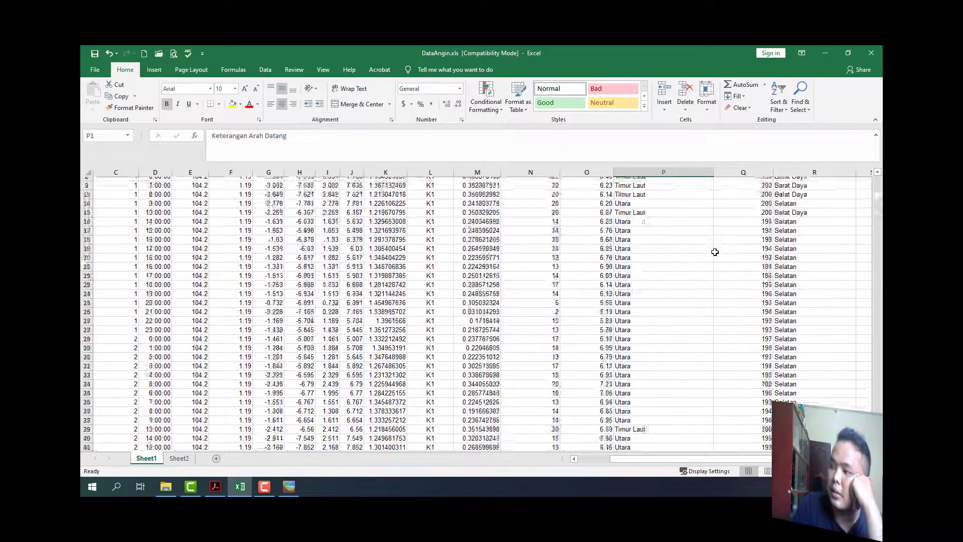
pyautogui.hotkey('ctrl', 'Left')
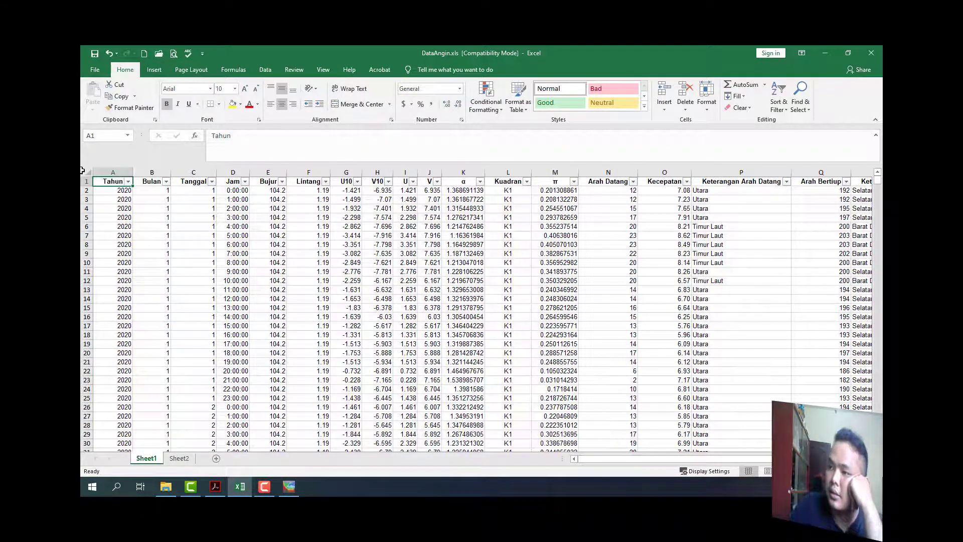
# AutoFit the width of all Sheet1 columns and save the workbook
pyautogui.click(85, 172)
pyautogui.click(707, 97)
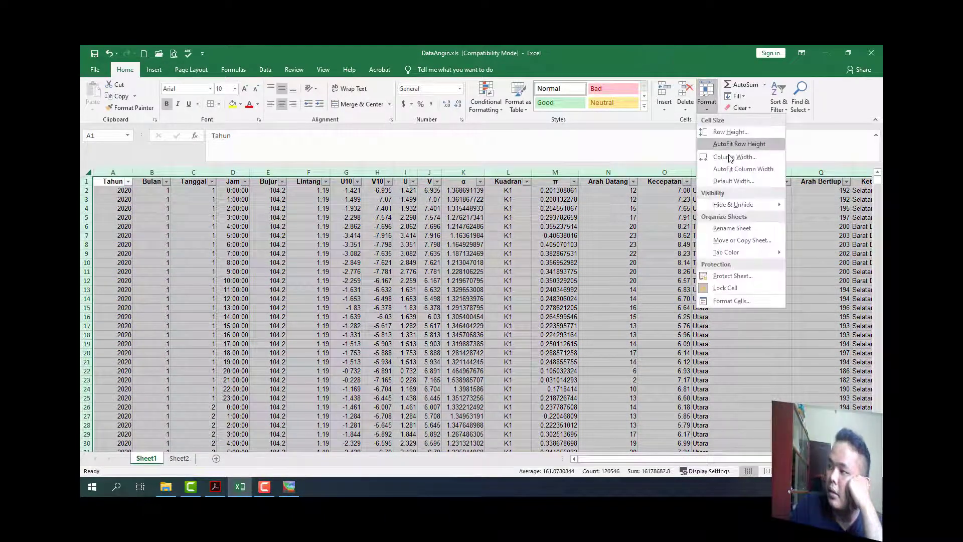
pyautogui.click(734, 171)
pyautogui.click(587, 262)
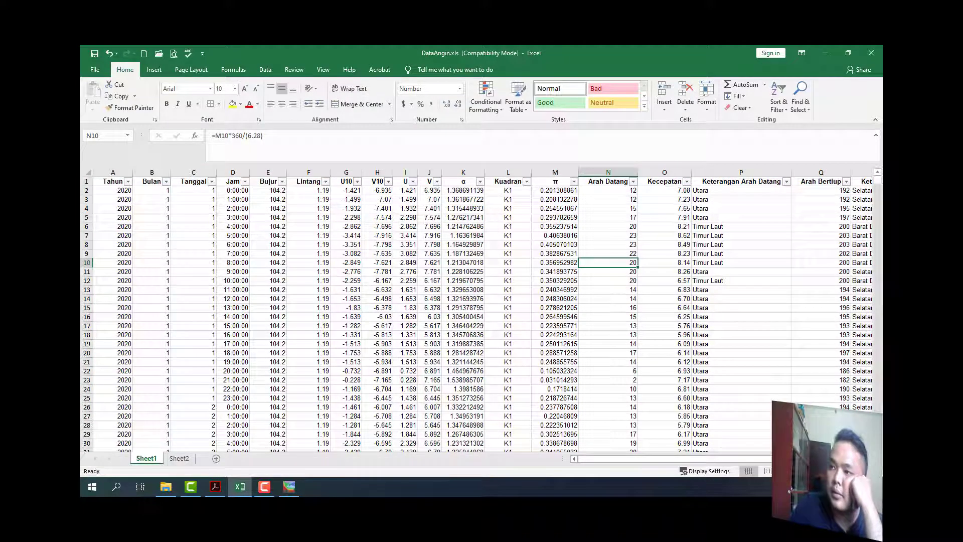
pyautogui.click(94, 54)
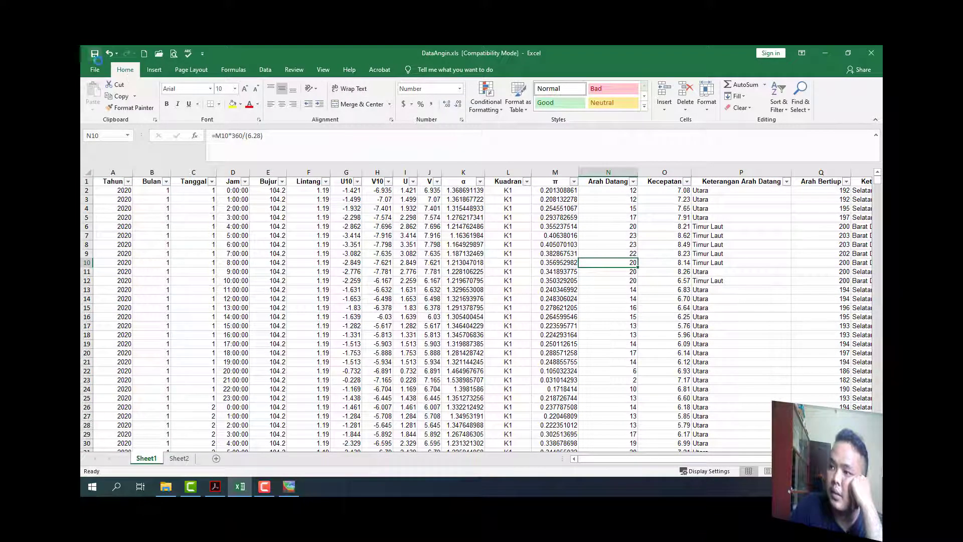
# Enter the title "Nilai Maks, Min dan Rataan Kecepatan Angin pada Masing-Masing Stasiun" in cell DN1 of Sheet2
pyautogui.click(179, 458)
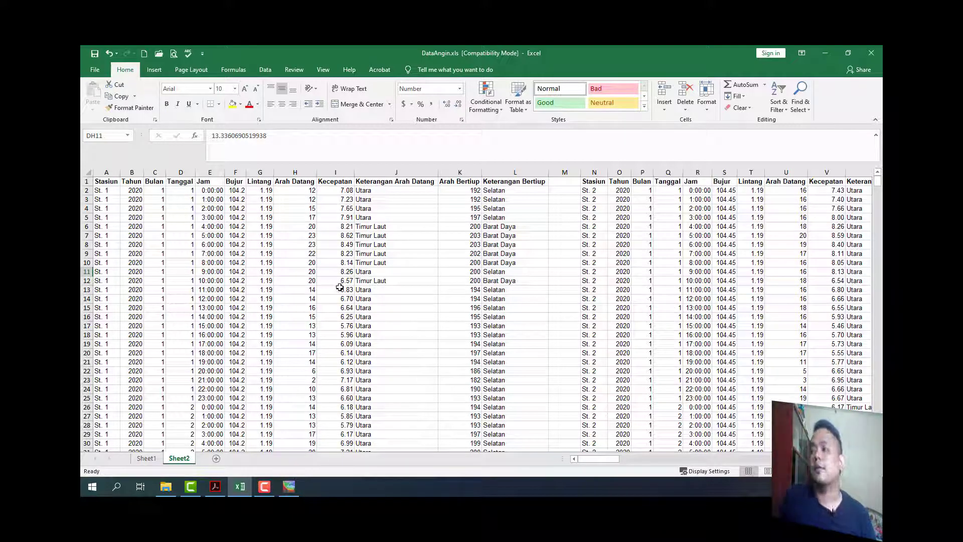
pyautogui.scroll(-13, 336, 291)
pyautogui.scroll(13, 326, 298)
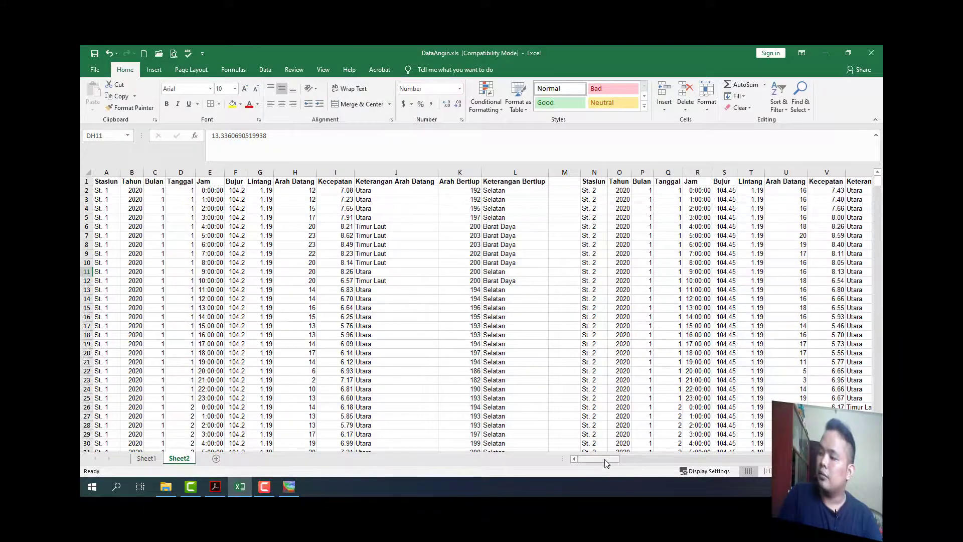
pyautogui.moveTo(598, 458); pyautogui.dragTo(601, 458)
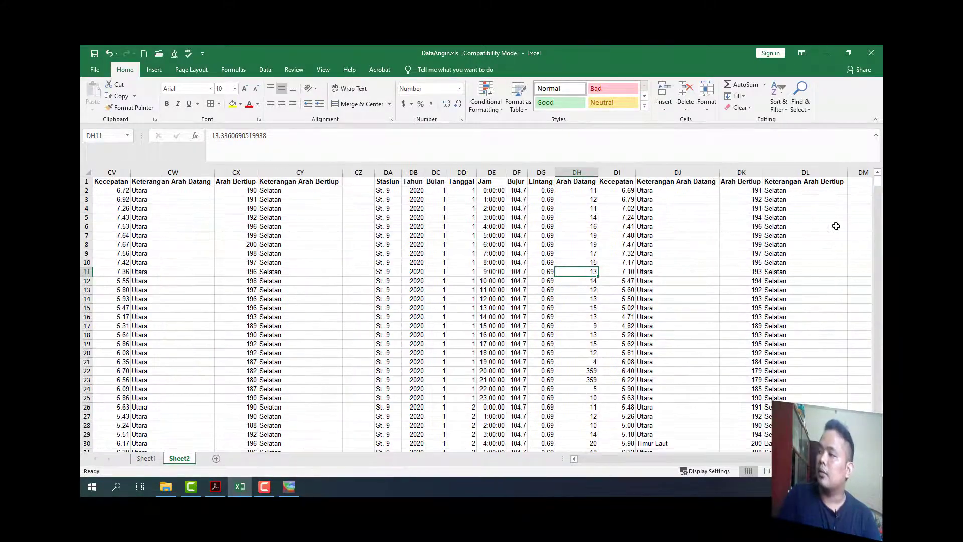
pyautogui.click(859, 191)
pyautogui.press('Right')
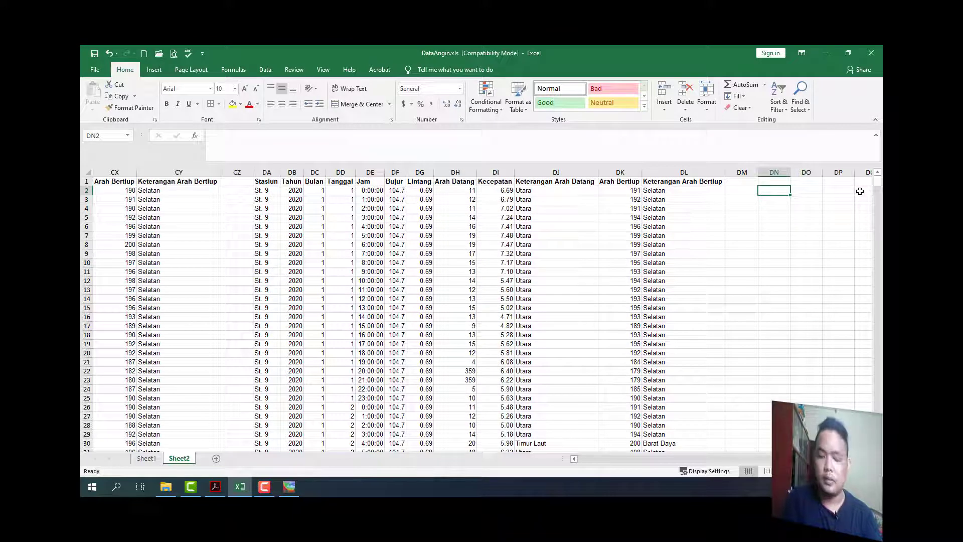
pyautogui.press('Up')
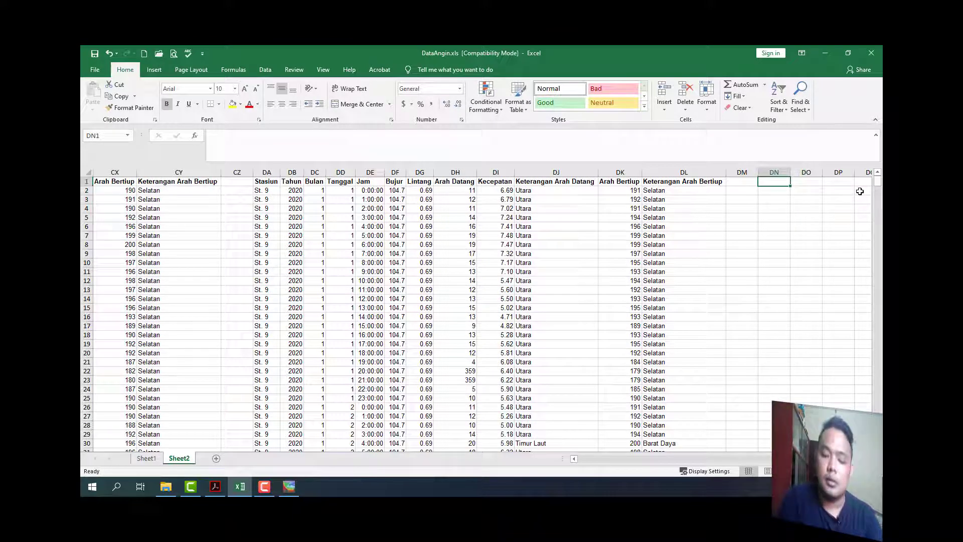
pyautogui.write('Nilai Maks')
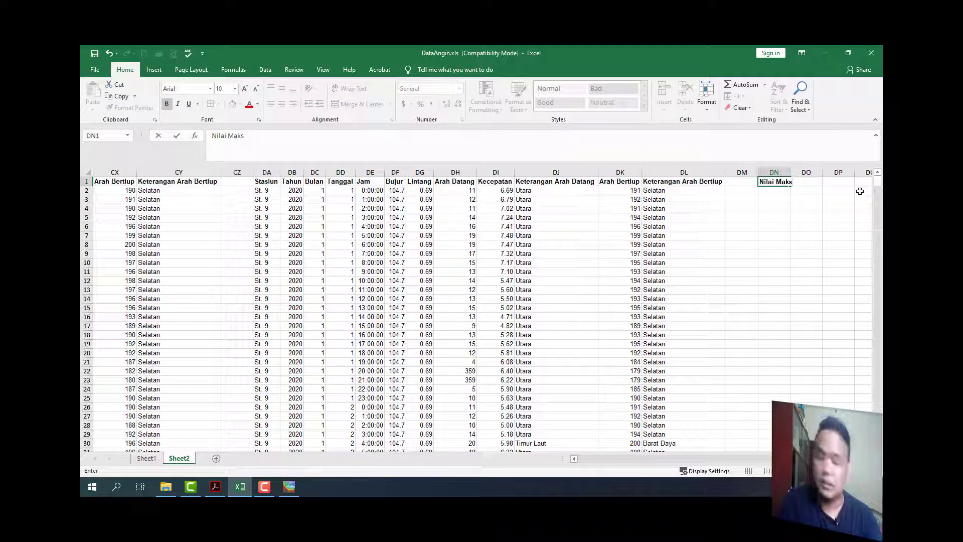
pyautogui.write(', Min da')
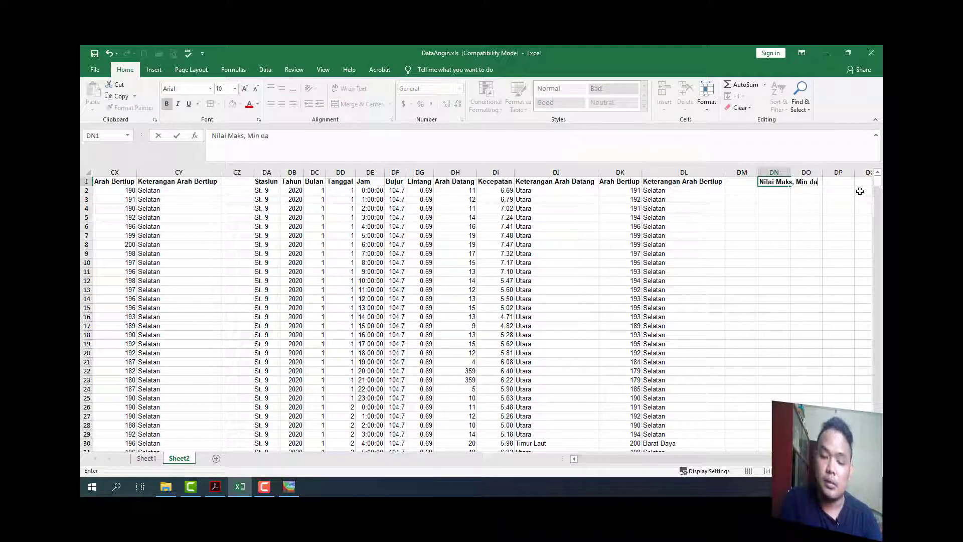
pyautogui.write('n Rataan')
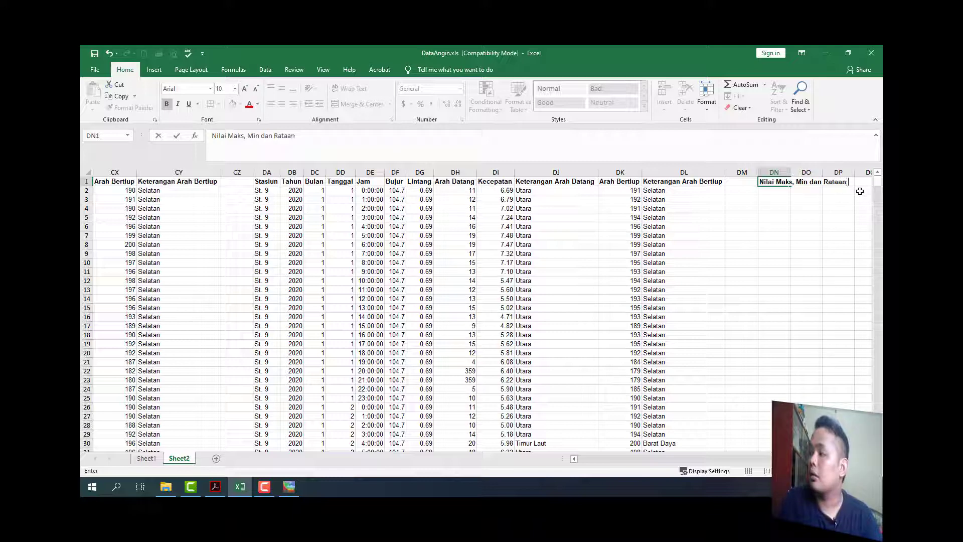
pyautogui.write(' Kecepatan')
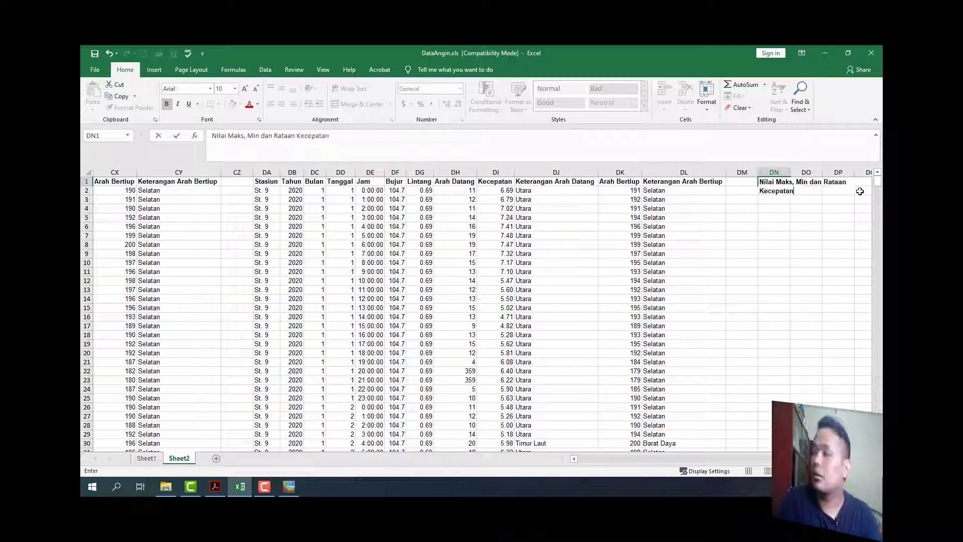
pyautogui.write(' Angin pada ')
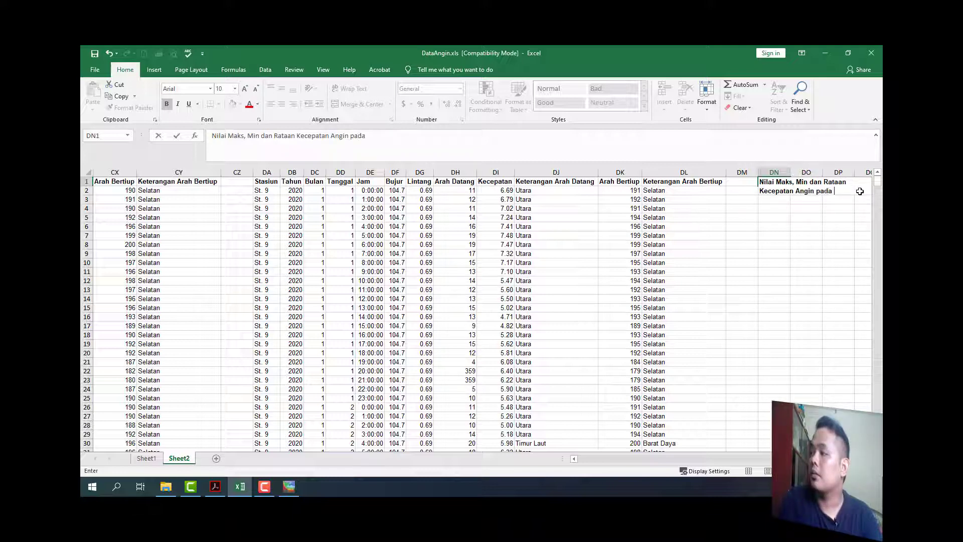
pyautogui.write('Masing-')
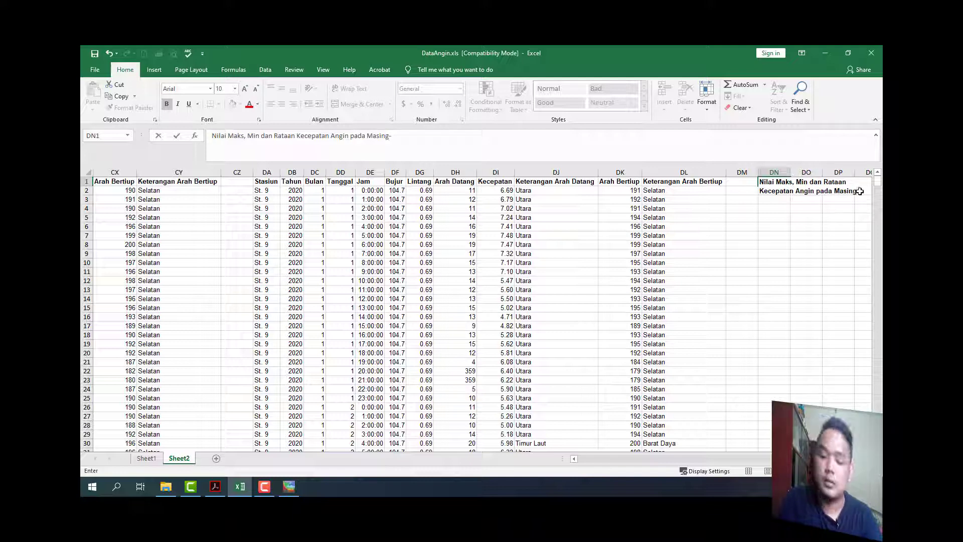
pyautogui.write('Masing S')
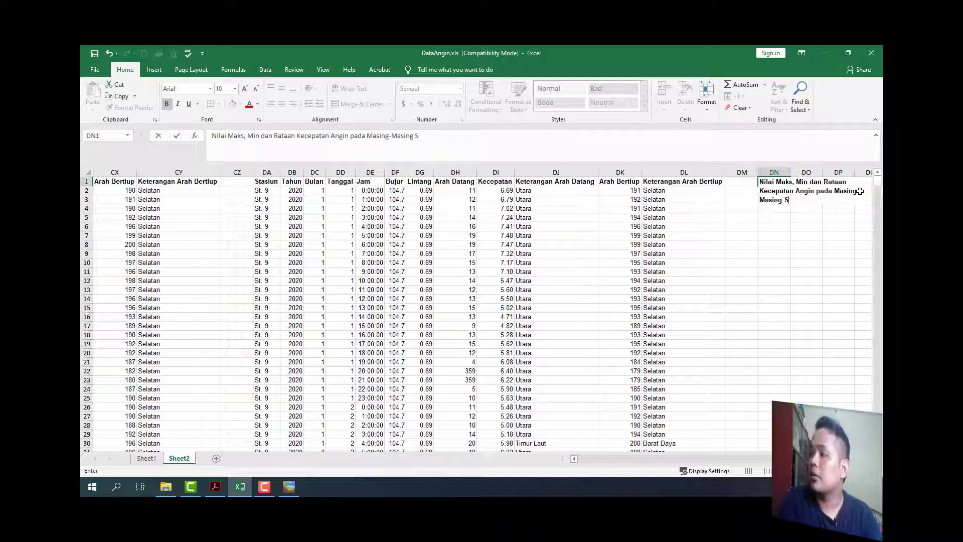
pyautogui.write('tasiun')
pyautogui.press('Return')
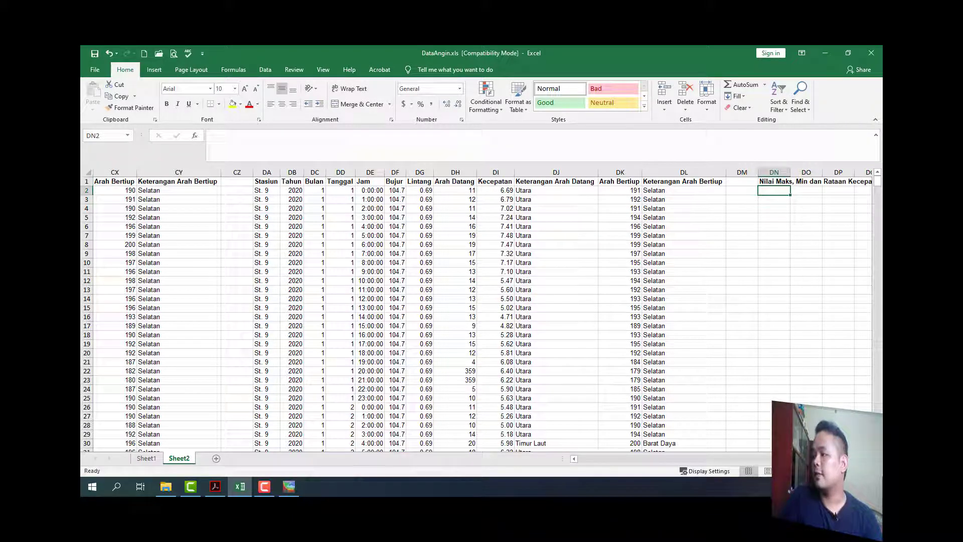
# Enter the summary table headers Stasiun, Max, Min and Ave in cells DN2 to DQ2
pyautogui.write('St.')
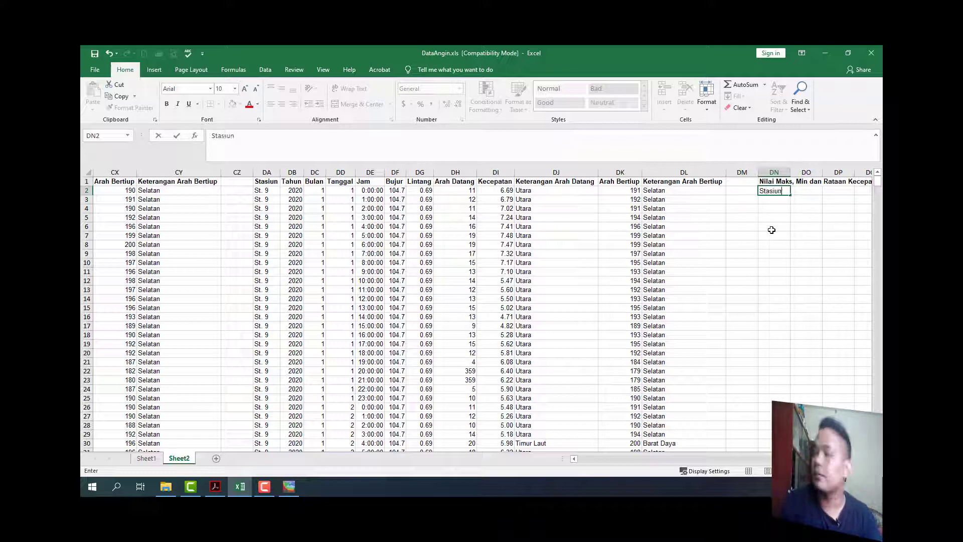
pyautogui.write('siun')
pyautogui.press('Tab')
pyautogui.write('Ma')
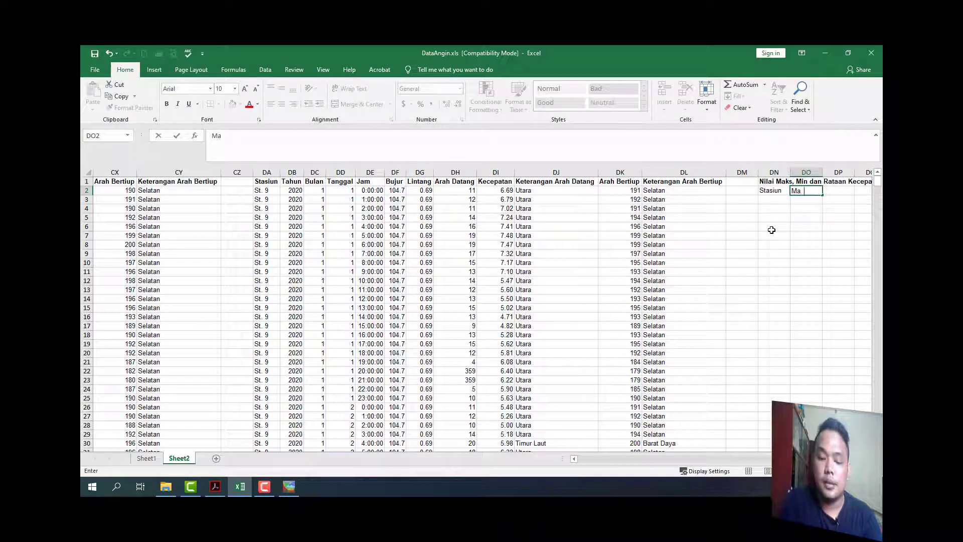
pyautogui.write('x')
pyautogui.press('Tab')
pyautogui.write('Min')
pyautogui.press('Tab')
pyautogui.write('A')
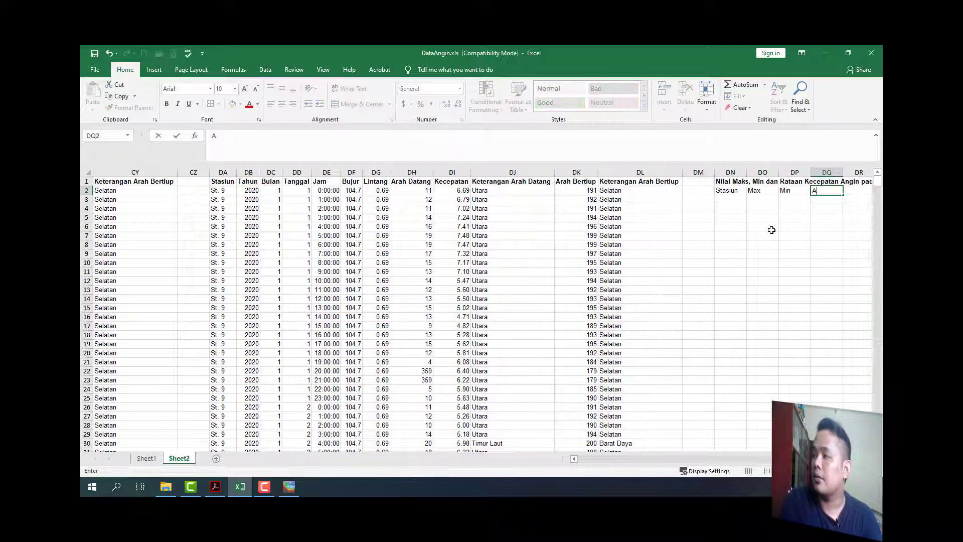
pyautogui.write('ve')
pyautogui.press('Return')
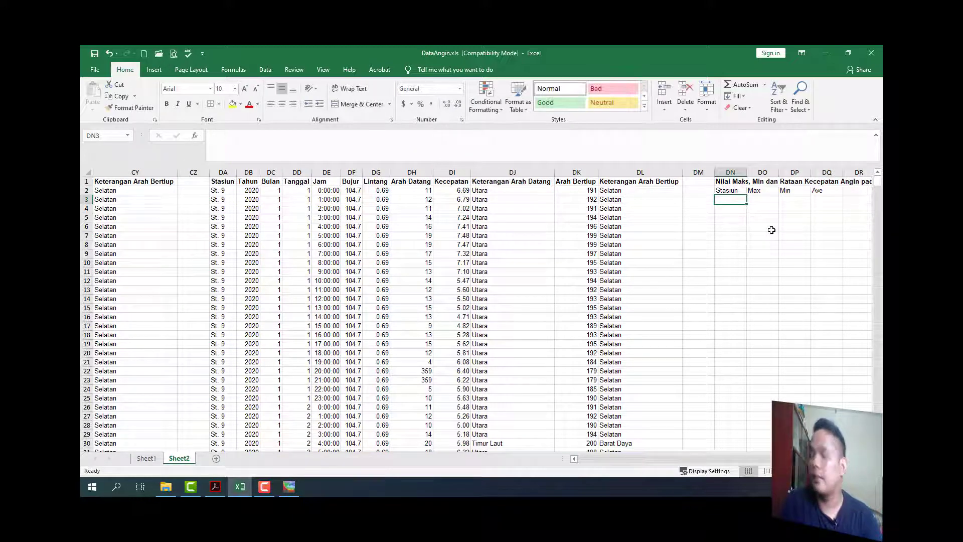
# Fill the Stasiun column of the summary table with St. 1 to St. 9 in cells DN3 to DN11
pyautogui.write('St. 1')
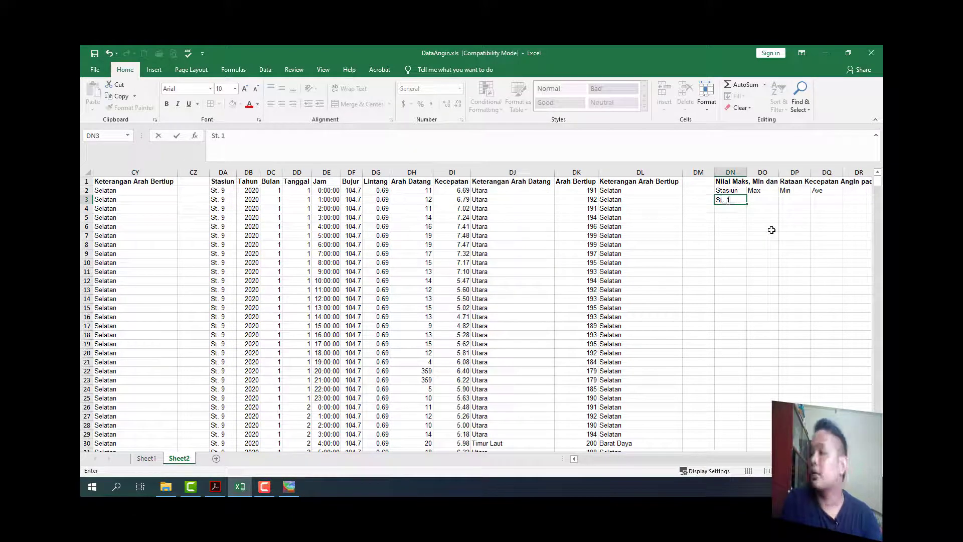
pyautogui.moveTo(748, 207); pyautogui.dragTo(747, 279)
pyautogui.click(773, 251)
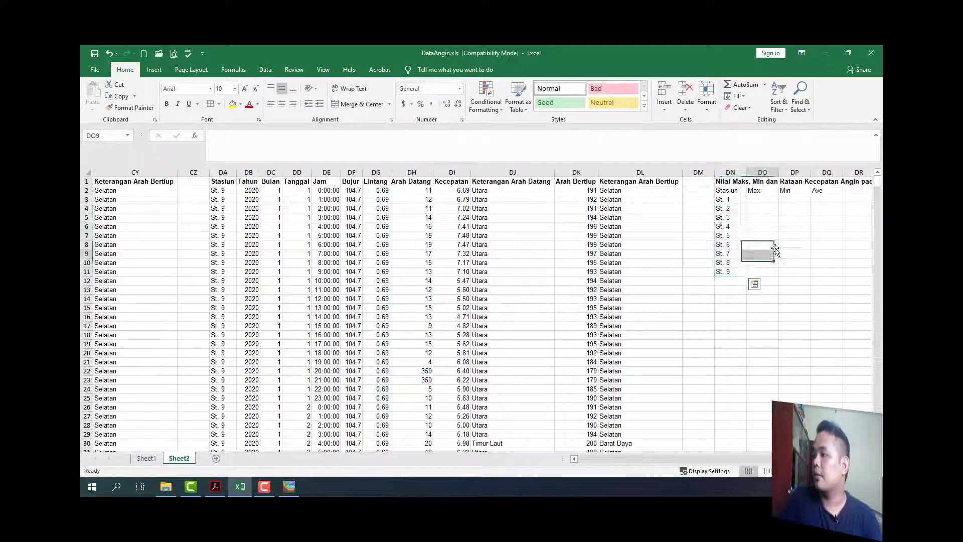
# Make the summary table headers in DN2 to DQ2 bold
pyautogui.moveTo(719, 191); pyautogui.dragTo(833, 191)
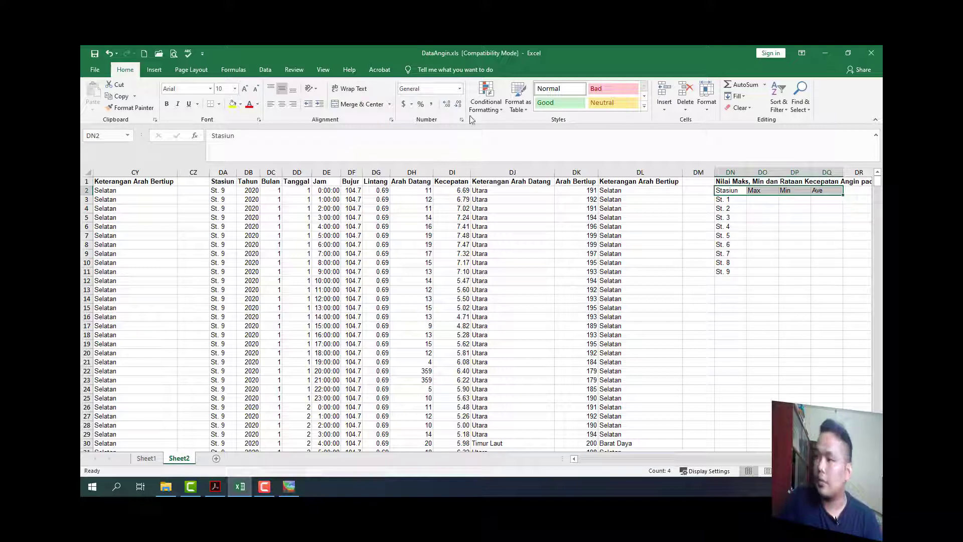
pyautogui.click(166, 104)
pyautogui.click(725, 245)
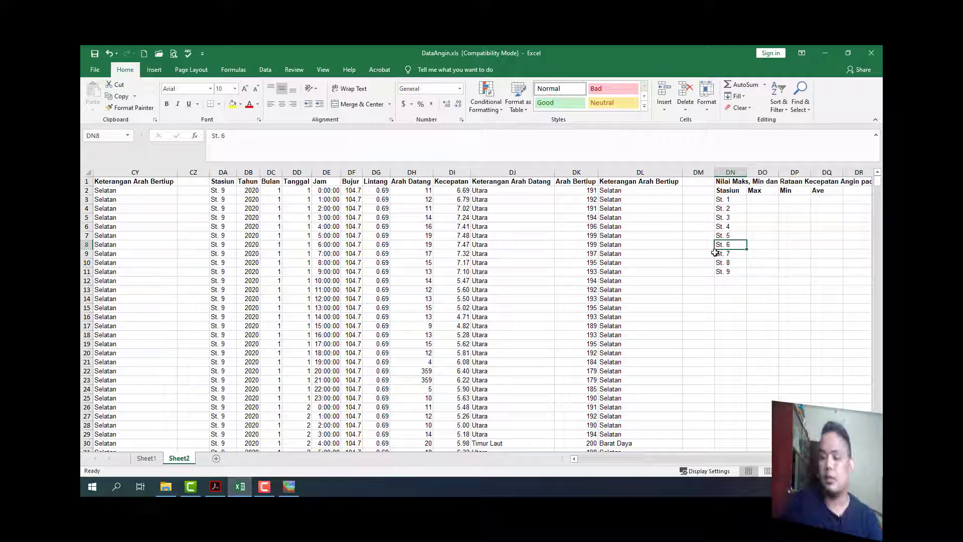
# Enter the labels Max, Min and Ave in H746 to H748 below the St. 1 data and make H746:I748 bold
pyautogui.press('Left')
pyautogui.press('Left')
pyautogui.press('Left')
pyautogui.press('Left')
pyautogui.press('Left')
pyautogui.press('Left')
pyautogui.press('Left')
pyautogui.press('Left')
pyautogui.press('Left')
pyautogui.press('Left')
pyautogui.press('Left')
pyautogui.press('Left')
pyautogui.press('Left')
pyautogui.press('Left')
pyautogui.press('Left')
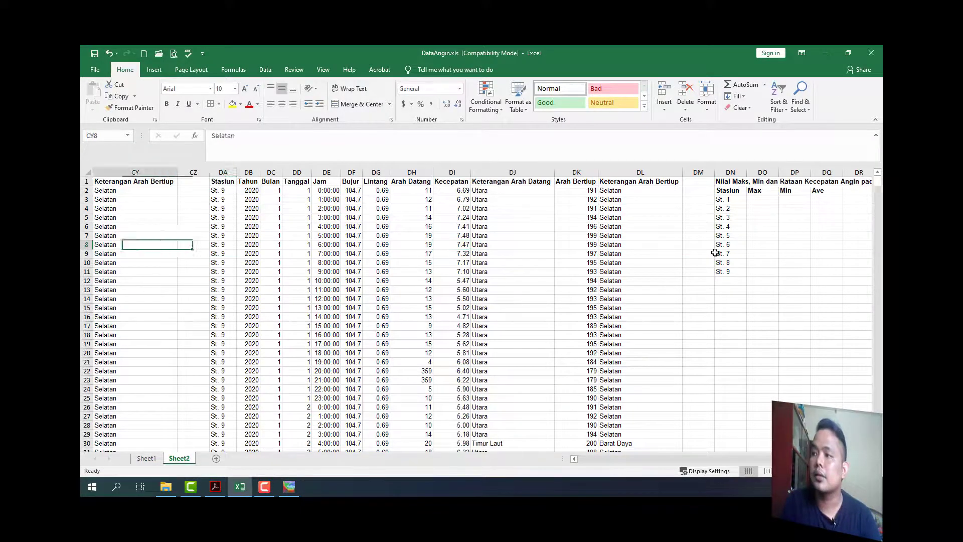
pyautogui.press('Home')
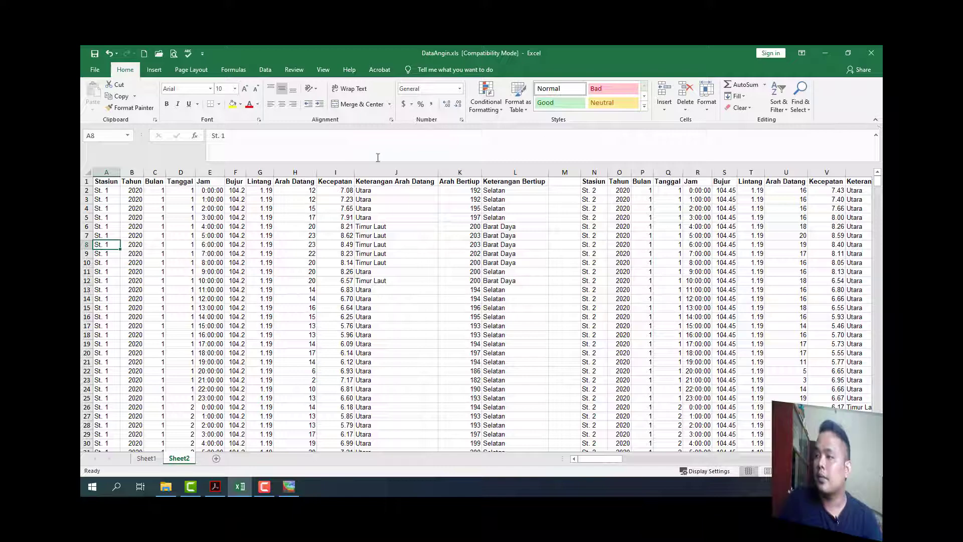
pyautogui.click(337, 200)
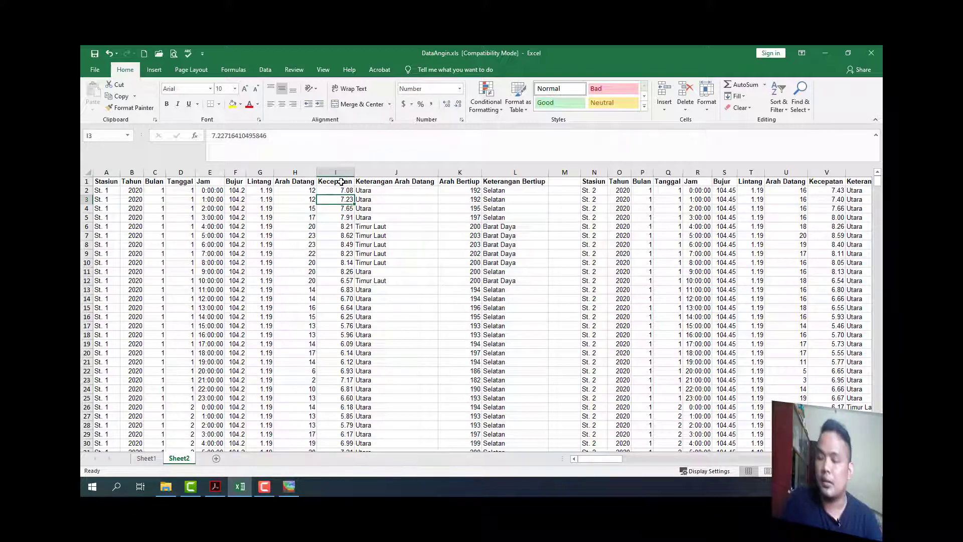
pyautogui.hotkey('ctrl', 'Down')
pyautogui.scroll(-4, 368, 361)
pyautogui.click(342, 345)
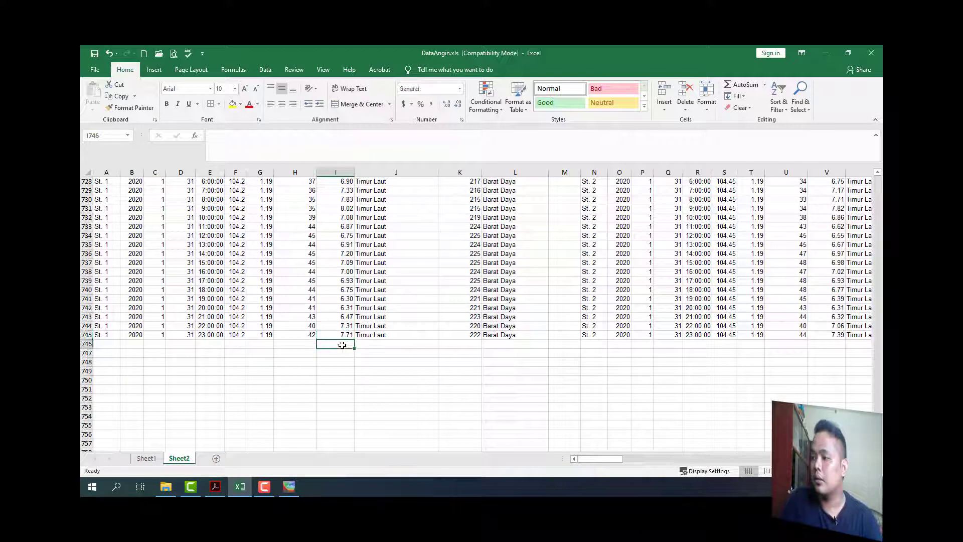
pyautogui.click(309, 345)
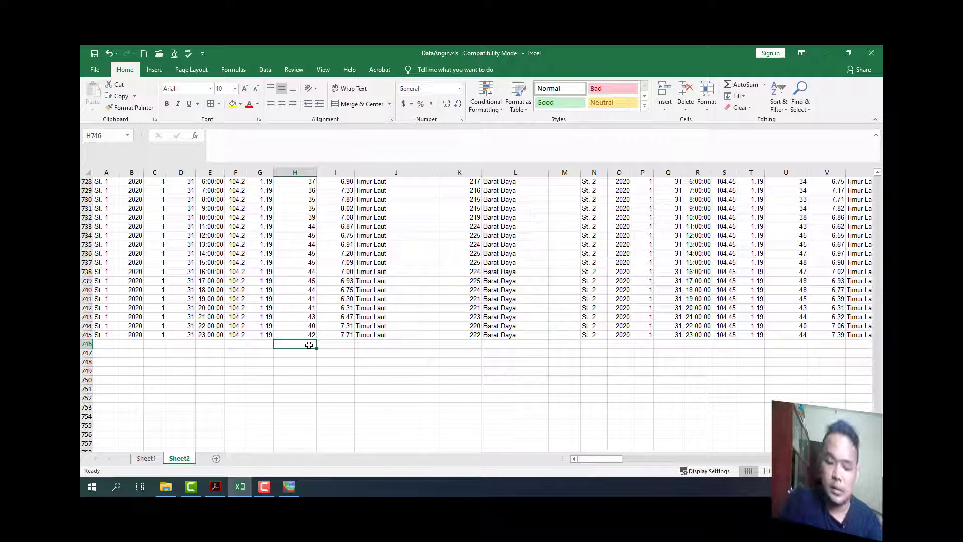
pyautogui.write('Ma')
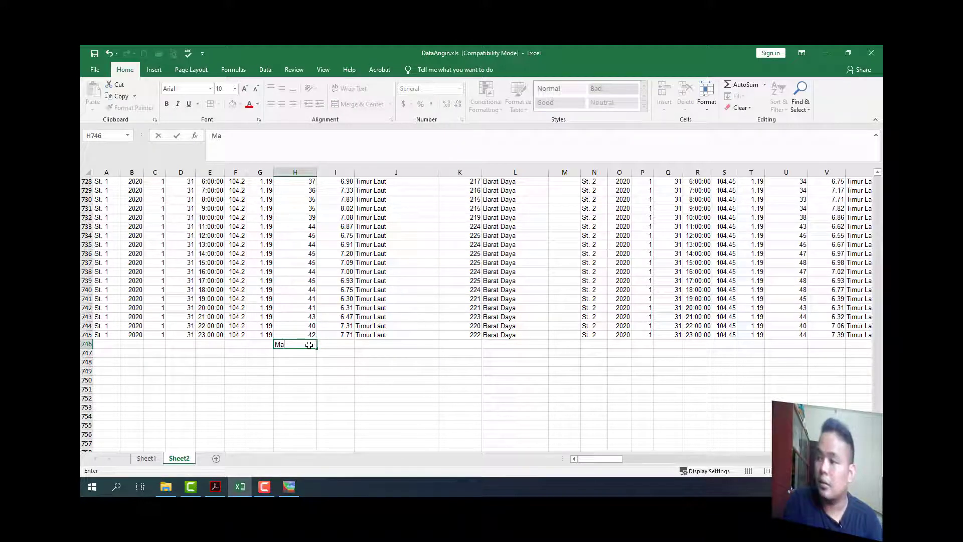
pyautogui.write('x')
pyautogui.press('Return')
pyautogui.write('Min')
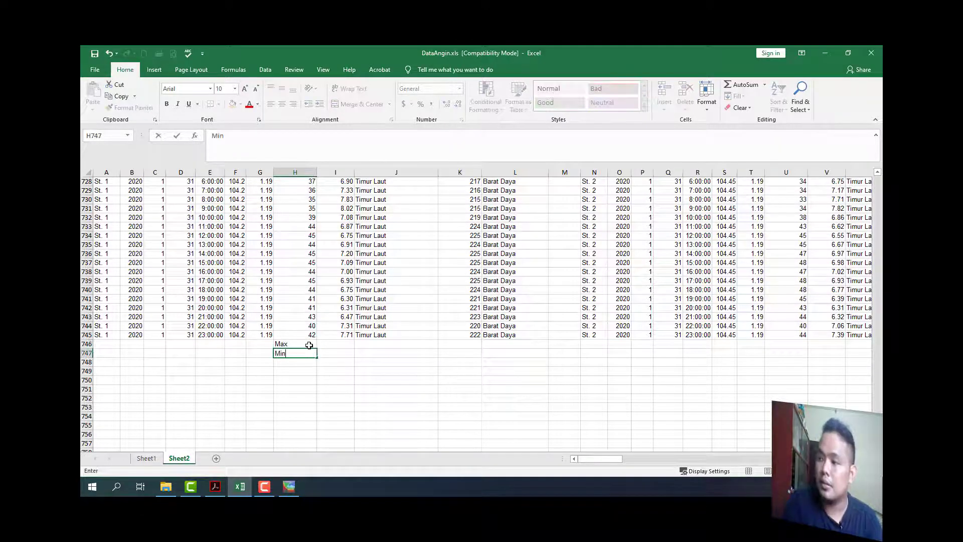
pyautogui.press('Return')
pyautogui.write('Ave')
pyautogui.press('Tab')
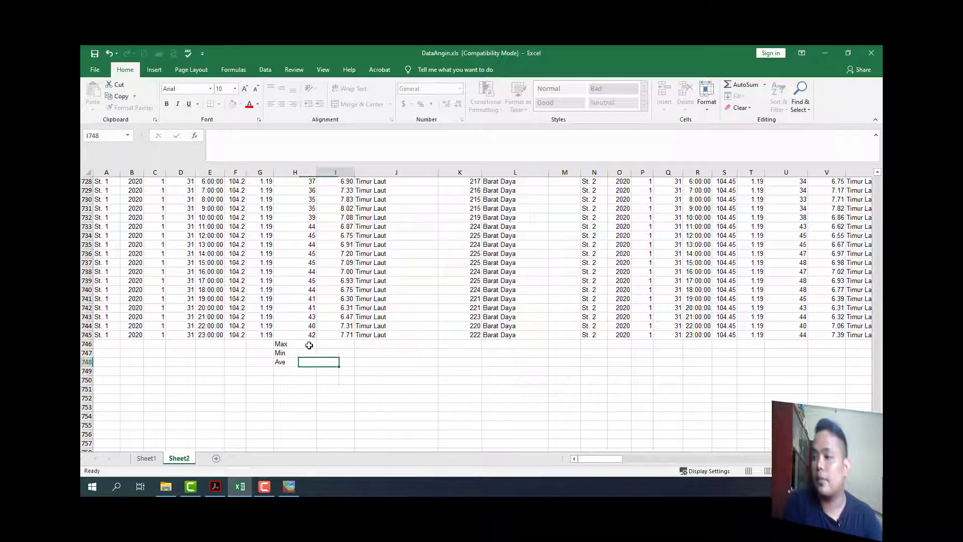
pyautogui.moveTo(308, 345); pyautogui.dragTo(322, 363)
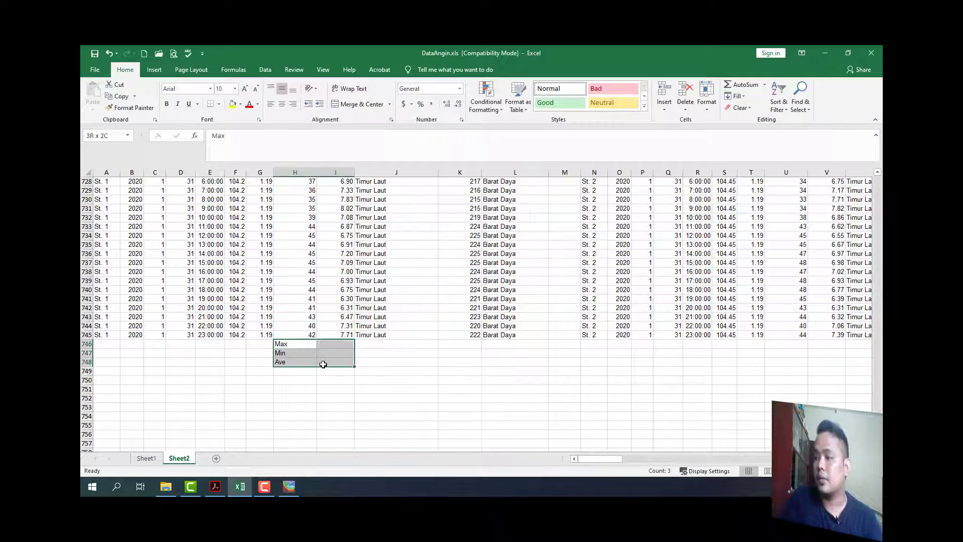
pyautogui.click(169, 105)
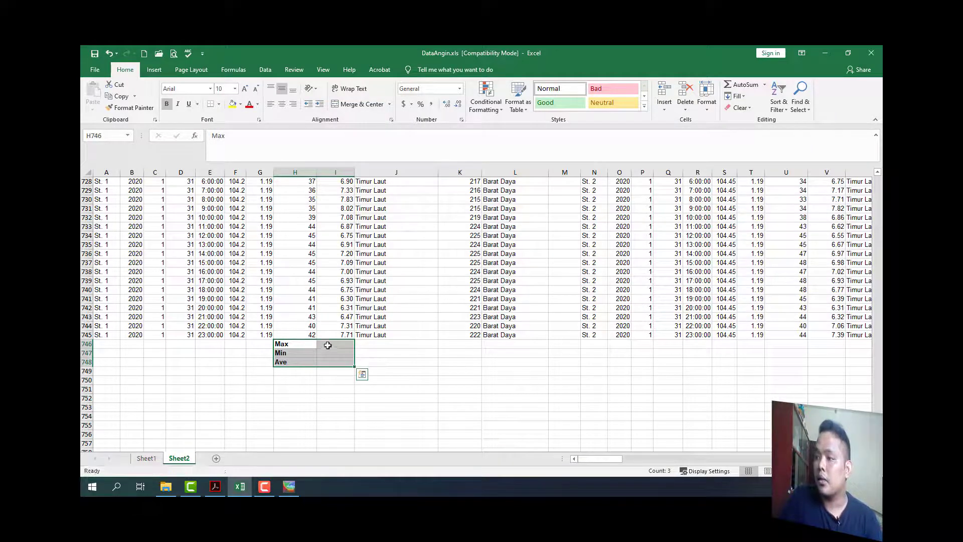
# Calculate the maximum of the St. 1 Kecepatan column in cell I746 with the MAX function
pyautogui.click(326, 346)
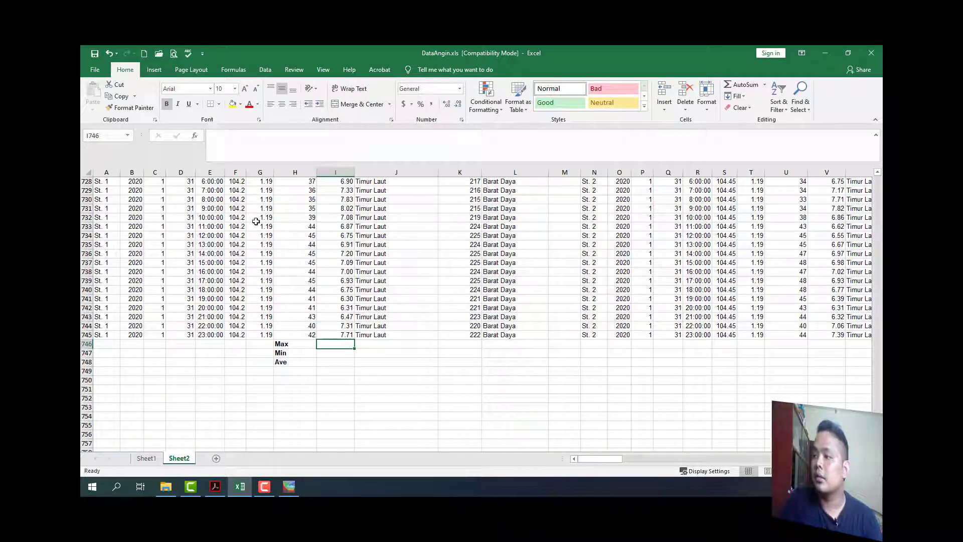
pyautogui.click(233, 69)
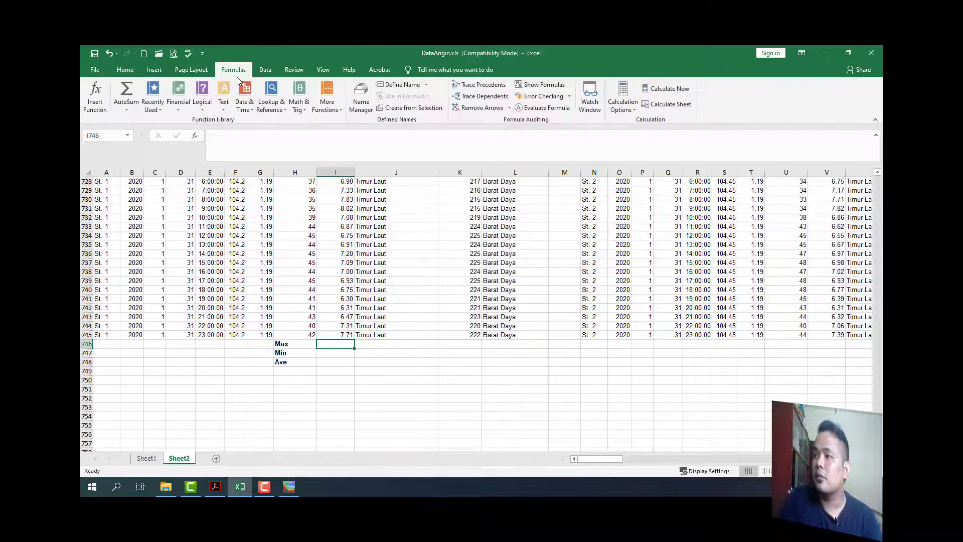
pyautogui.click(127, 109)
pyautogui.click(134, 156)
pyautogui.press('Return')
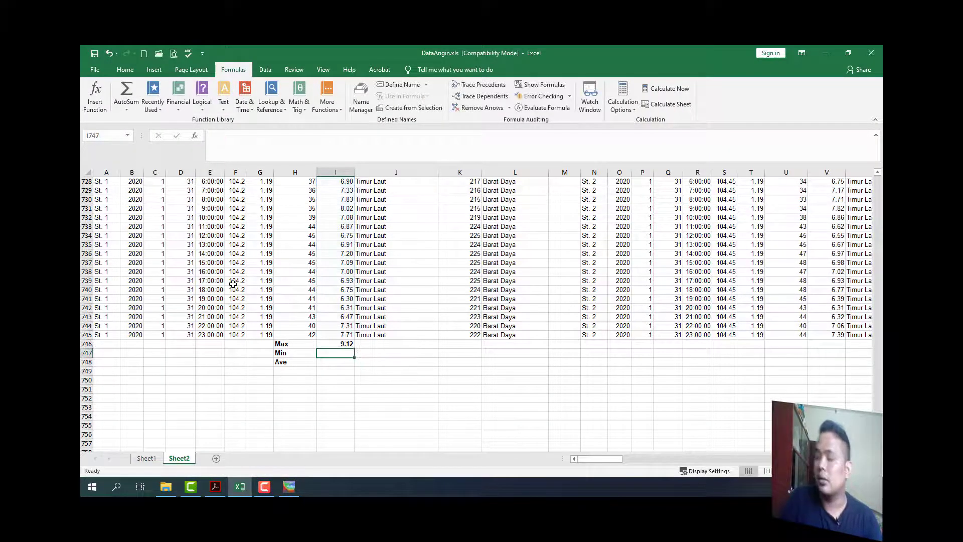
# Calculate the minimum St. 1 wind speed in cell I747 with =MIN(I2:I745), leaving out the maximum cell
pyautogui.click(127, 110)
pyautogui.click(135, 169)
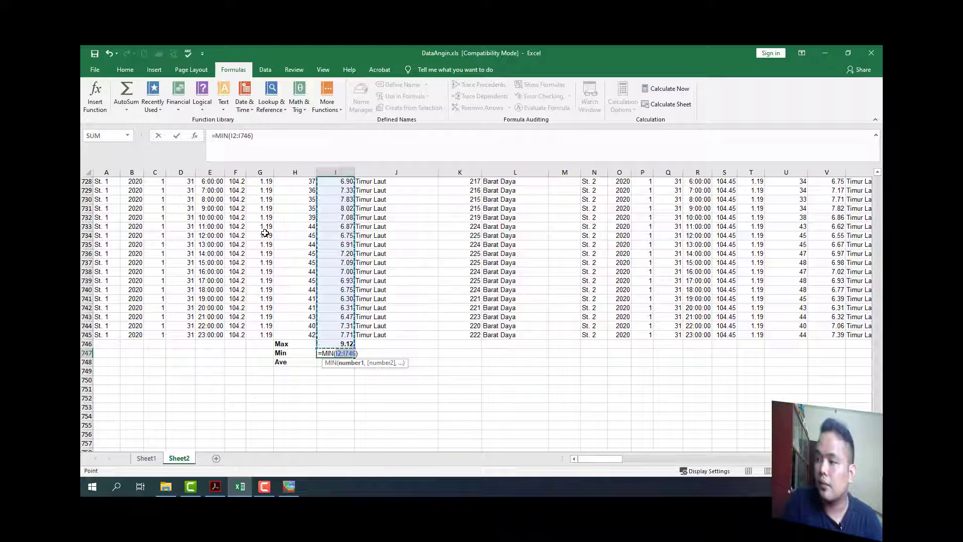
pyautogui.hotkey('shift', 'Up')
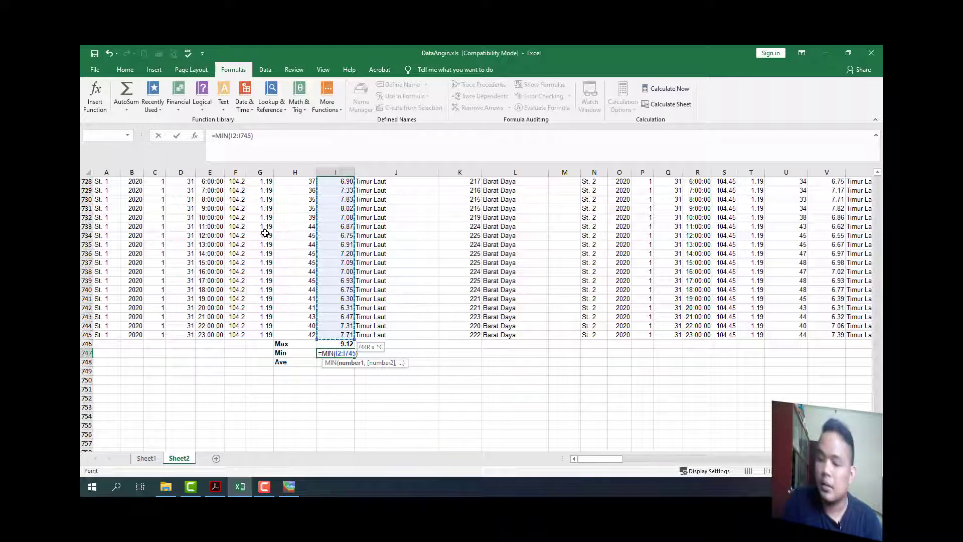
pyautogui.press('Return')
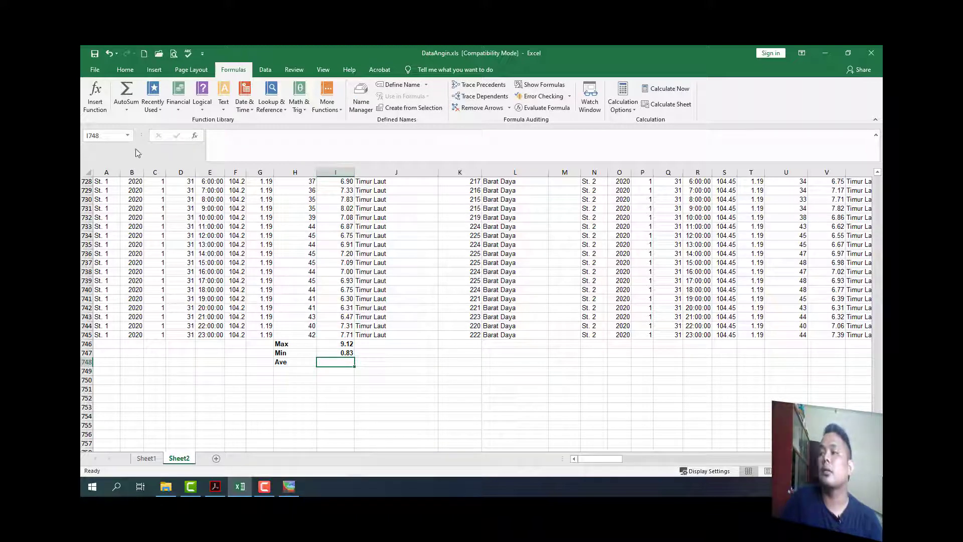
# Calculate the average St. 1 wind speed in cell I748 with =AVERAGE(I2:I745), leaving out the maximum and minimum cells
pyautogui.click(126, 106)
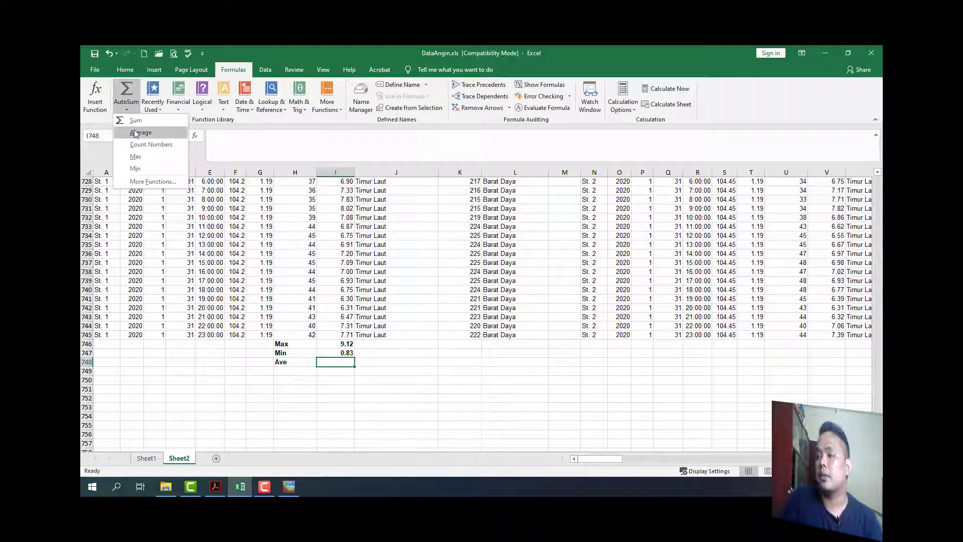
pyautogui.click(134, 133)
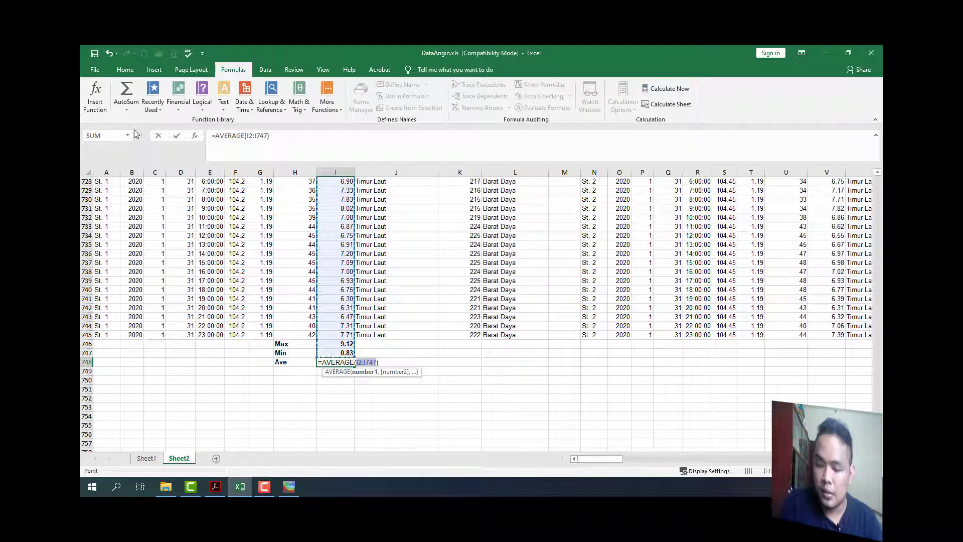
pyautogui.hotkey('shift', 'Up')
pyautogui.hotkey('shift', 'Up')
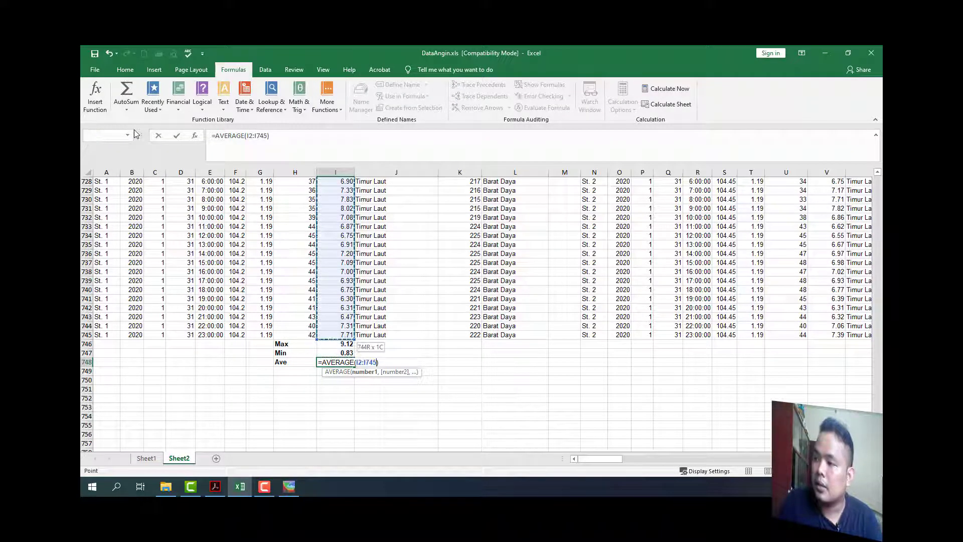
pyautogui.press('Return')
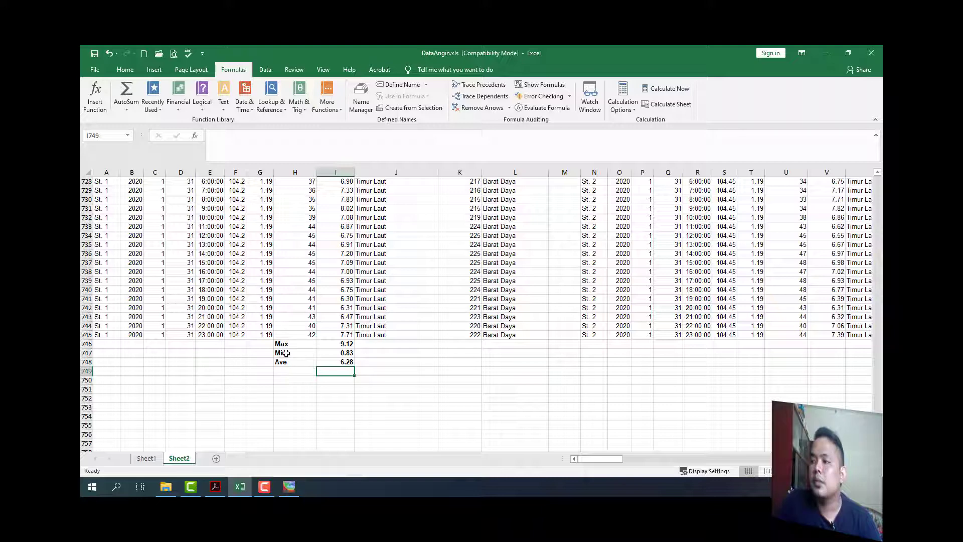
# Copy the Max, Min and Ave block H746:I748 and paste it below the St. 2 data at U746
pyautogui.moveTo(307, 342); pyautogui.dragTo(331, 364)
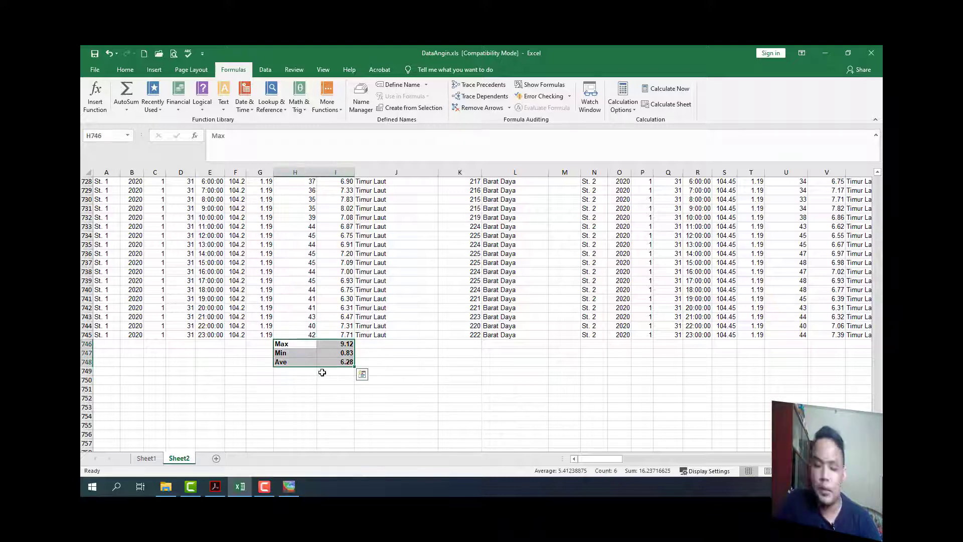
pyautogui.hotkey('ctrl', 'c')
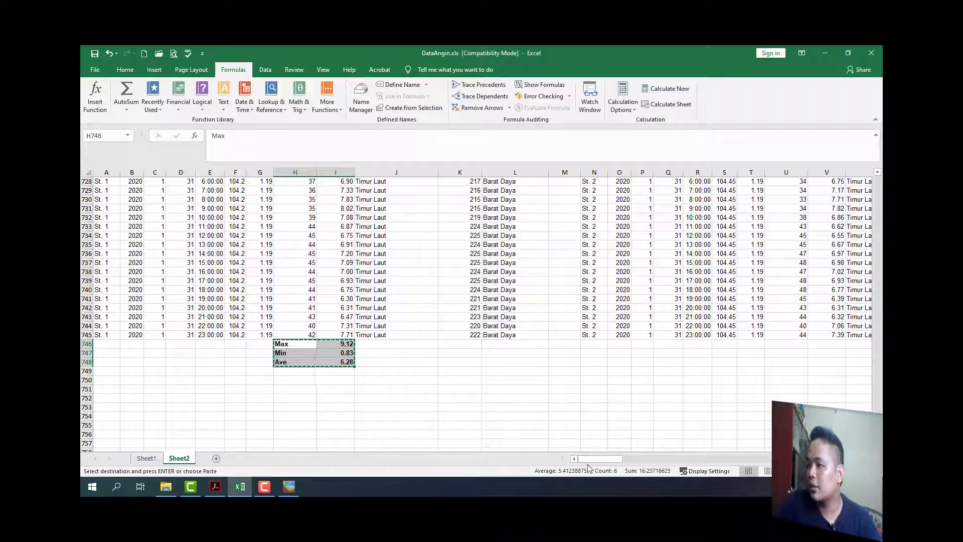
pyautogui.moveTo(609, 460); pyautogui.dragTo(625, 460)
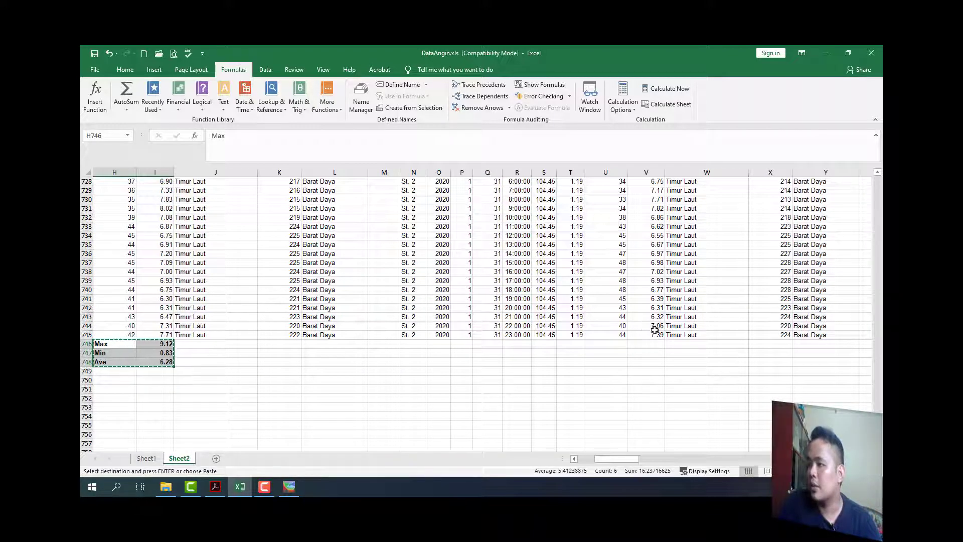
pyautogui.click(593, 343)
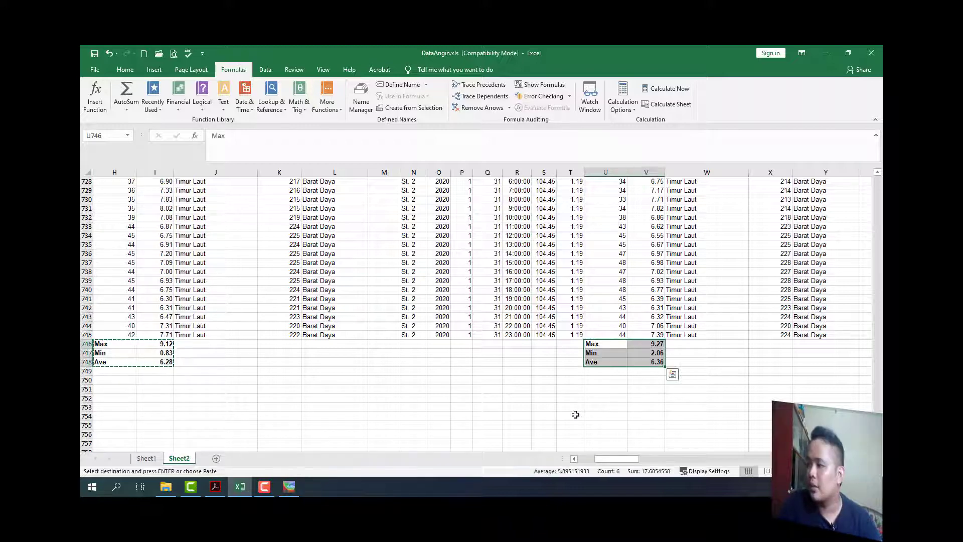
pyautogui.hotkey('ctrl', 'v')
pyautogui.click(576, 414)
# Paste the copied Max, Min and Ave block below the St. 3 data at AH746 and the St. 4 data at AU746
pyautogui.moveTo(622, 457); pyautogui.dragTo(650, 461)
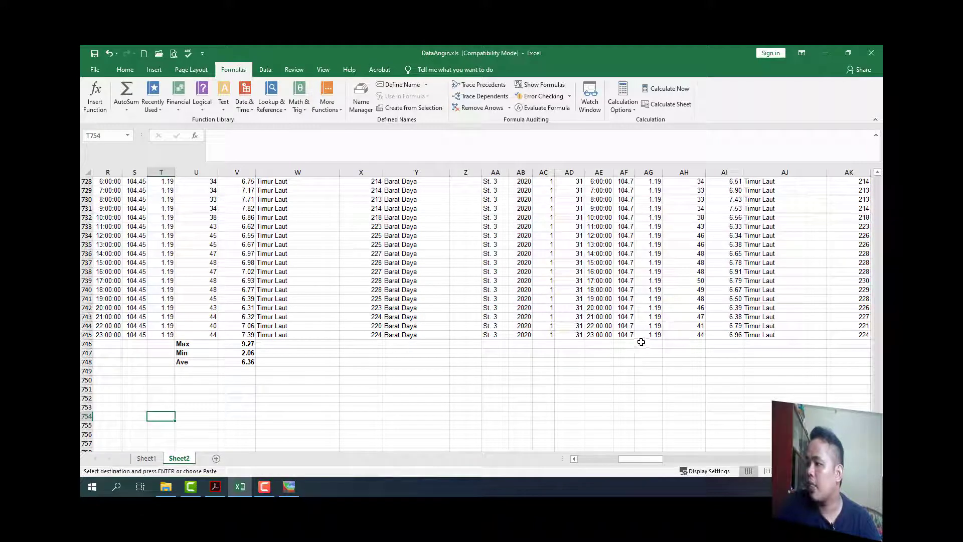
pyautogui.click(685, 342)
pyautogui.hotkey('ctrl', 'v')
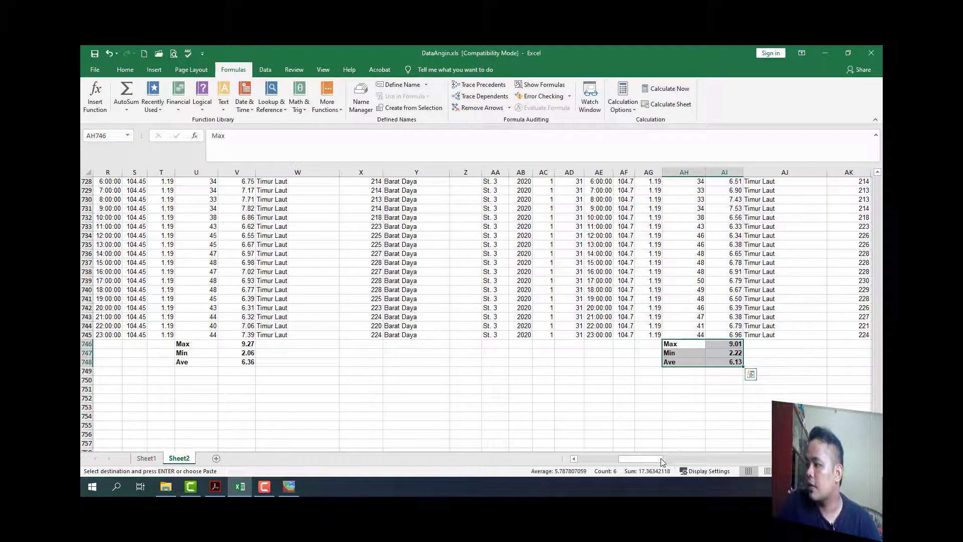
pyautogui.moveTo(661, 461); pyautogui.dragTo(687, 458)
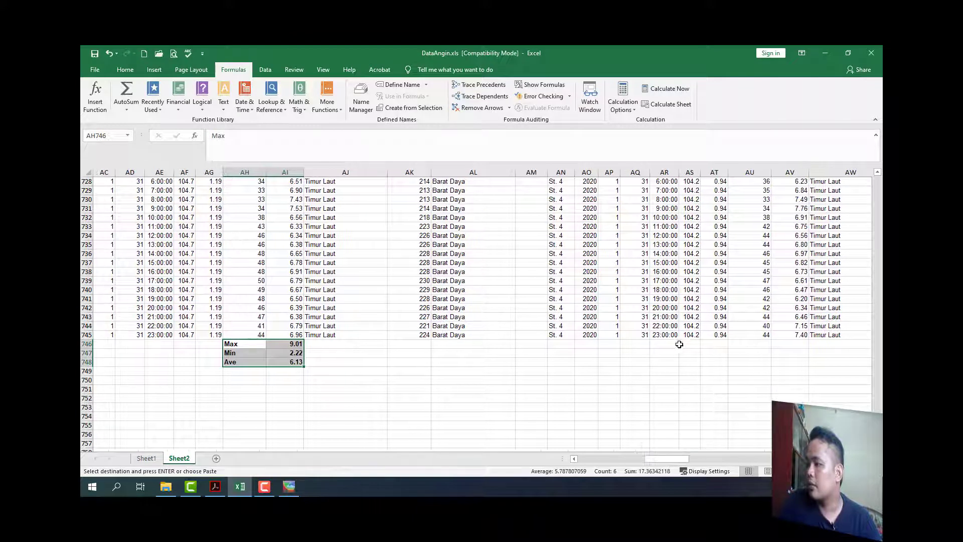
pyautogui.click(710, 344)
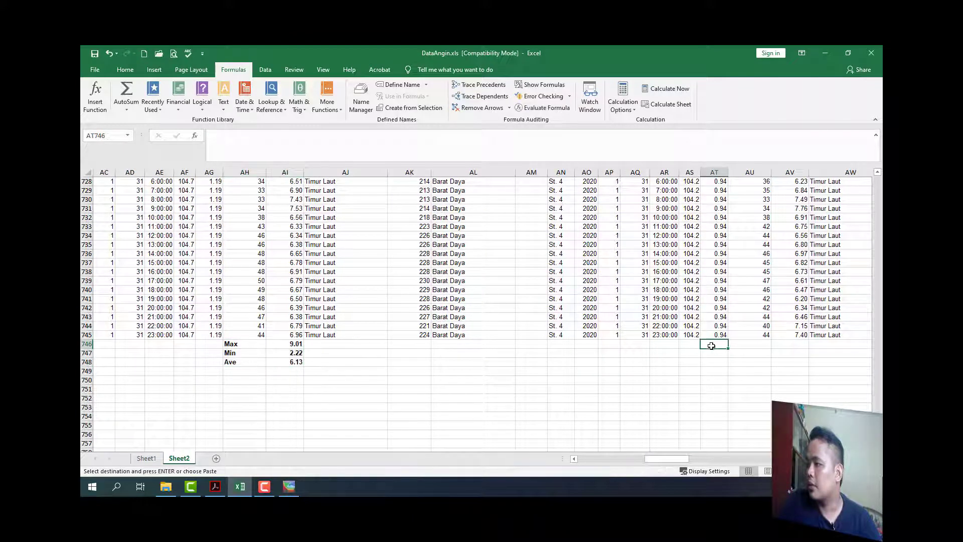
pyautogui.click(748, 346)
pyautogui.hotkey('ctrl', 'v')
# Paste the copied Max, Min and Ave block below the St. 5 data at BH746 and the St. 6 data at BU746
pyautogui.moveTo(688, 459); pyautogui.dragTo(734, 459)
pyautogui.click(582, 344)
pyautogui.hotkey('ctrl', 'v')
pyautogui.click(661, 344)
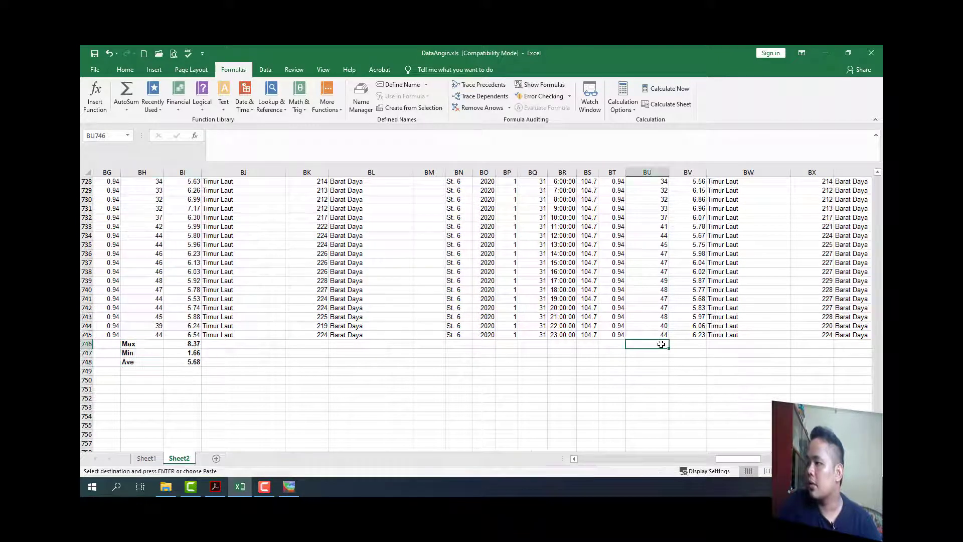
pyautogui.hotkey('ctrl', 'v')
# Paste the copied Max, Min and Ave block below the St. 7 data at CH746
pyautogui.moveTo(729, 459); pyautogui.dragTo(757, 461)
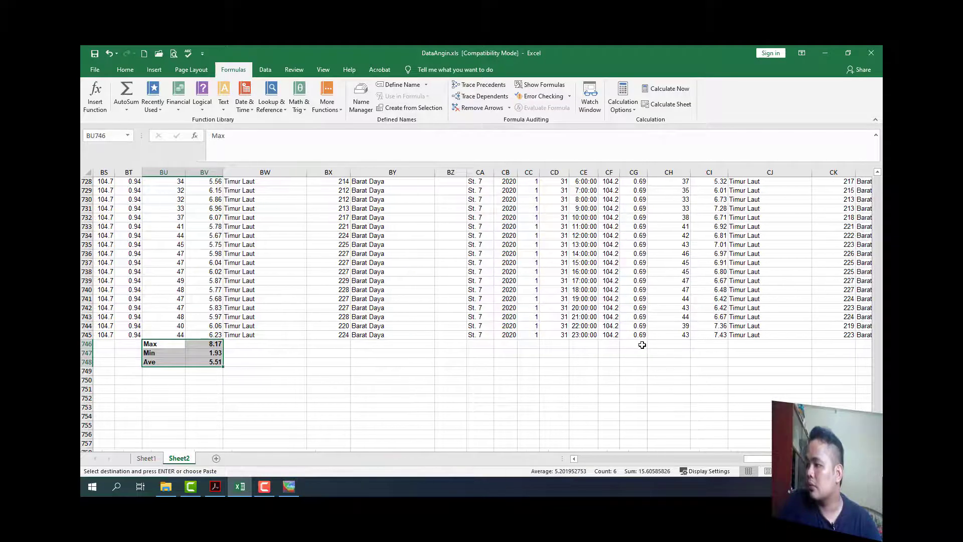
pyautogui.click(658, 344)
pyautogui.hotkey('ctrl', 'v')
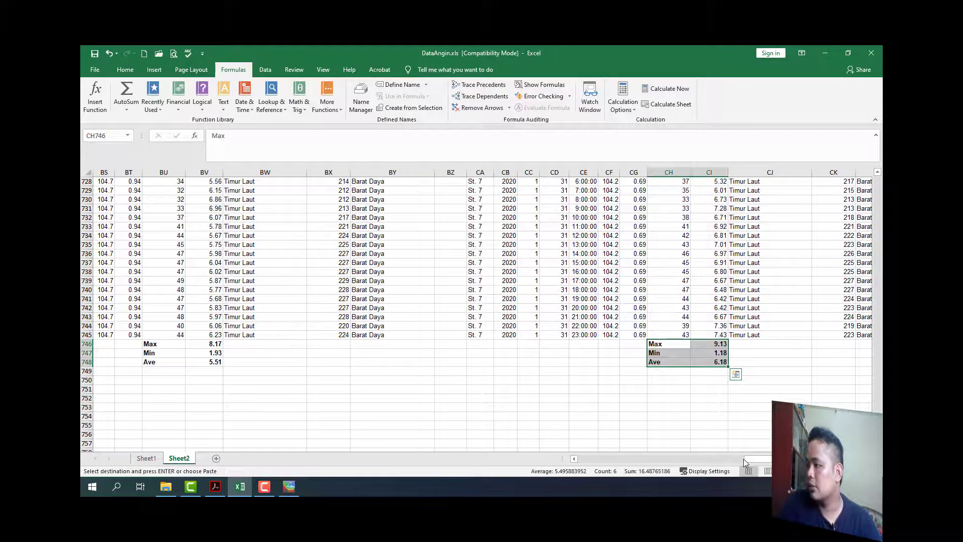
# Paste the copied Max, Min and Ave block below the St. 8 data at CU746 and the St. 9 data at DH746
pyautogui.hscroll(5, 683, 362)
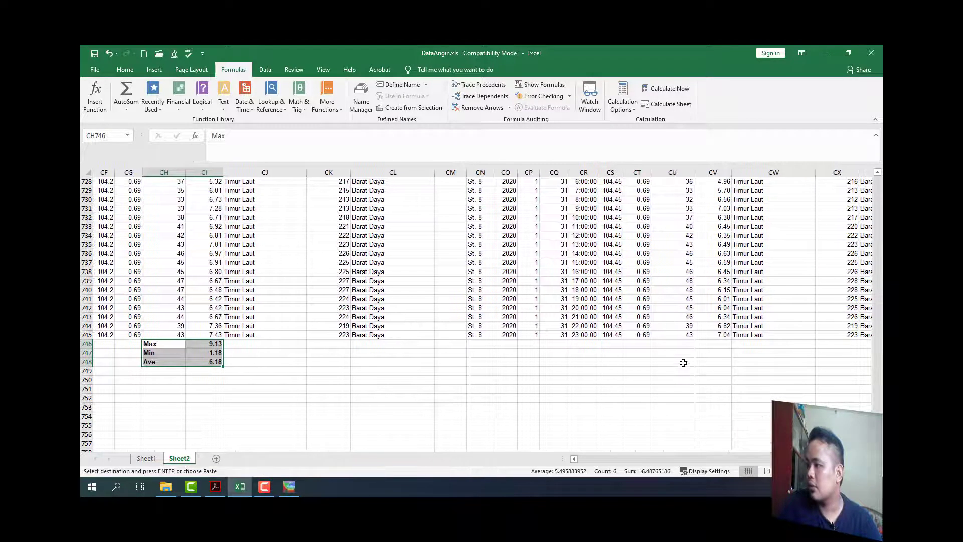
pyautogui.click(661, 344)
pyautogui.hotkey('ctrl', 'v')
pyautogui.hscroll(6, 706, 346)
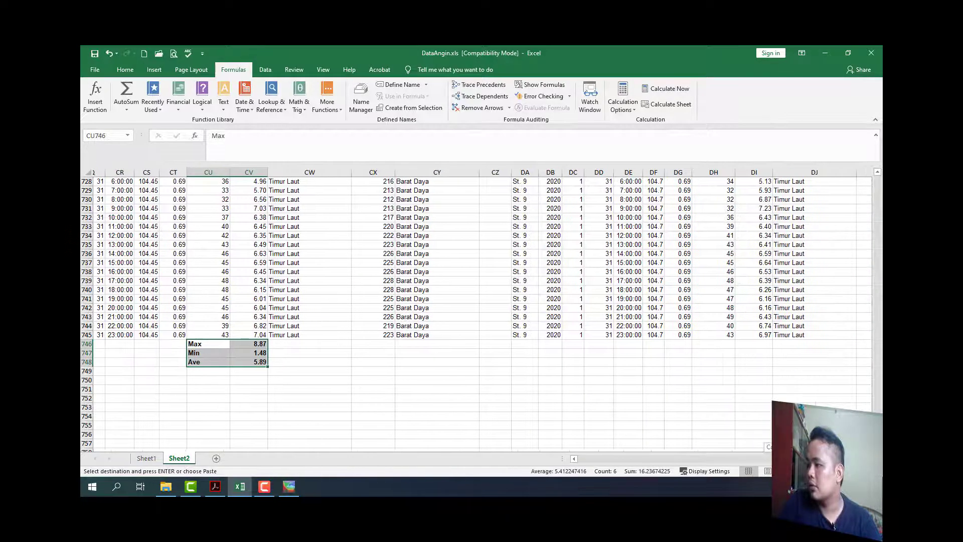
pyautogui.click(707, 345)
pyautogui.hotkey('ctrl', 'v')
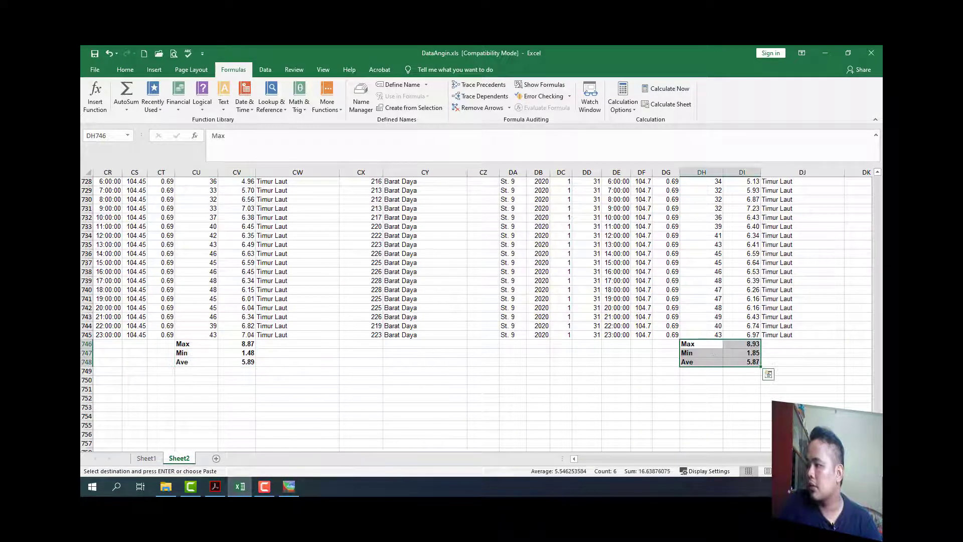
pyautogui.hscroll(2, 763, 398)
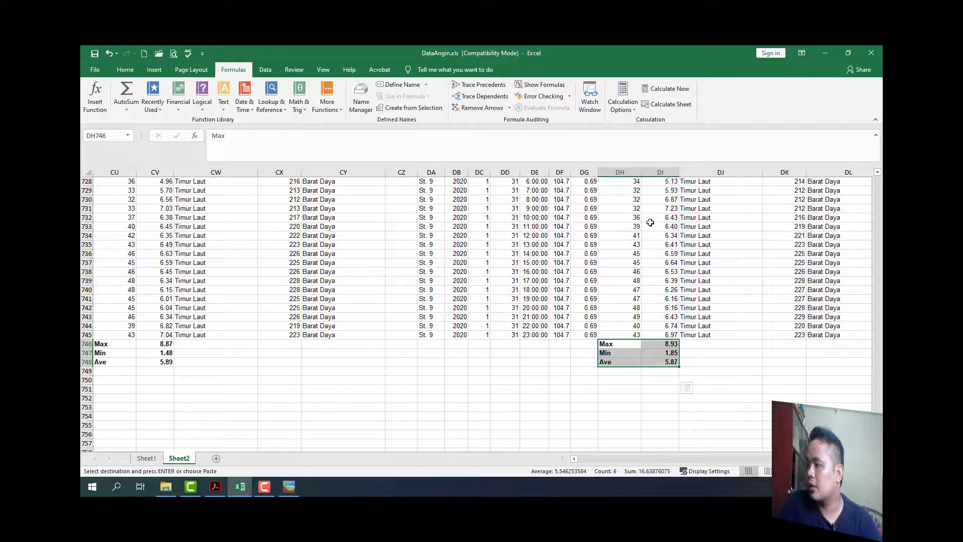
pyautogui.click(658, 207)
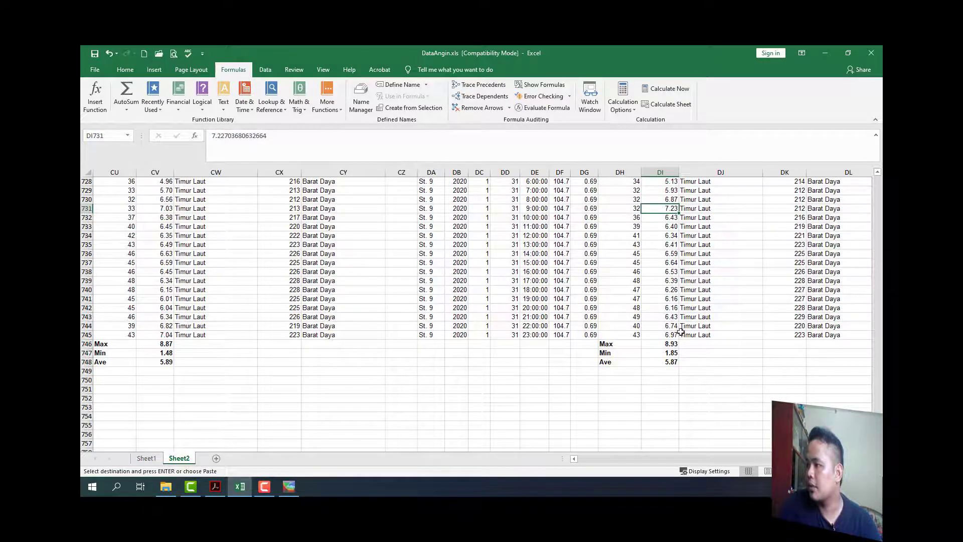
pyautogui.click(629, 345)
pyautogui.click(654, 389)
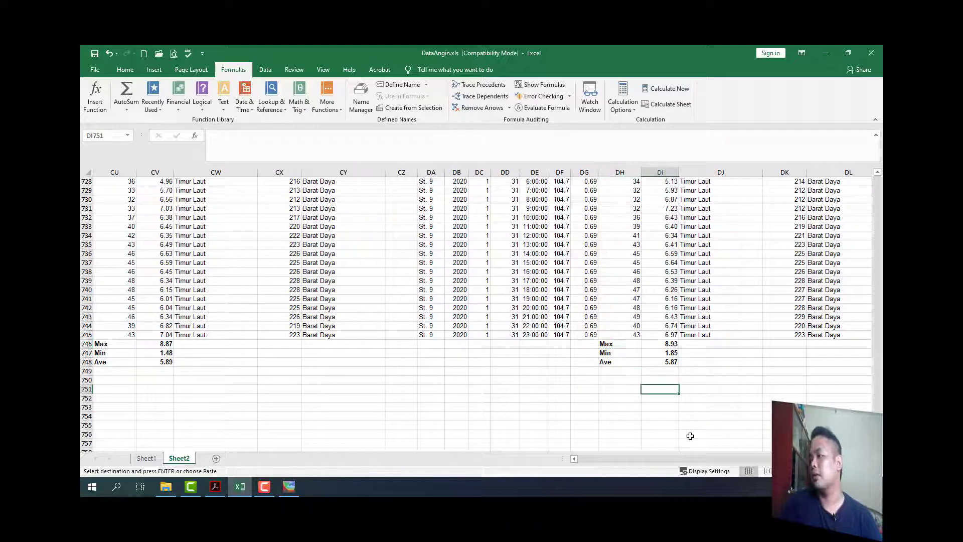
pyautogui.hscroll(2, 640, 399)
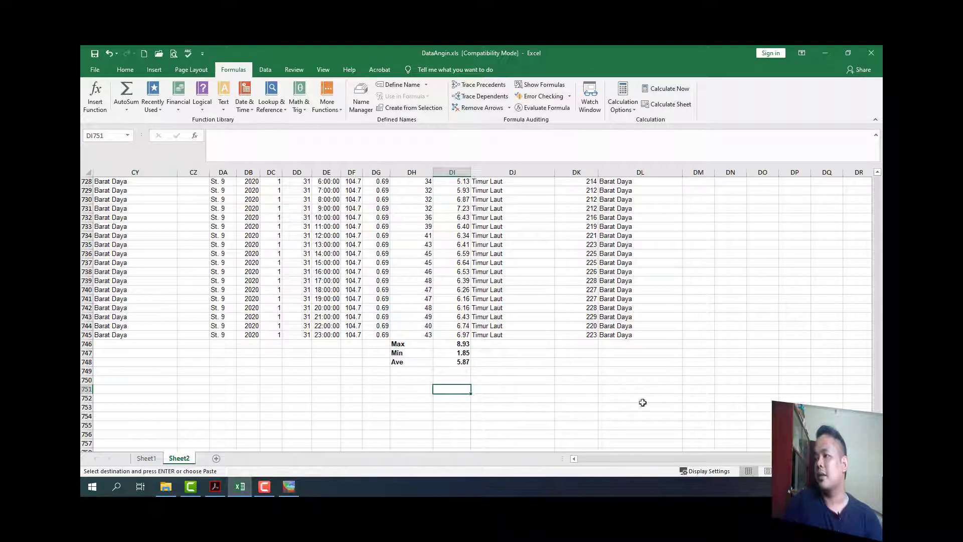
pyautogui.press('Escape')
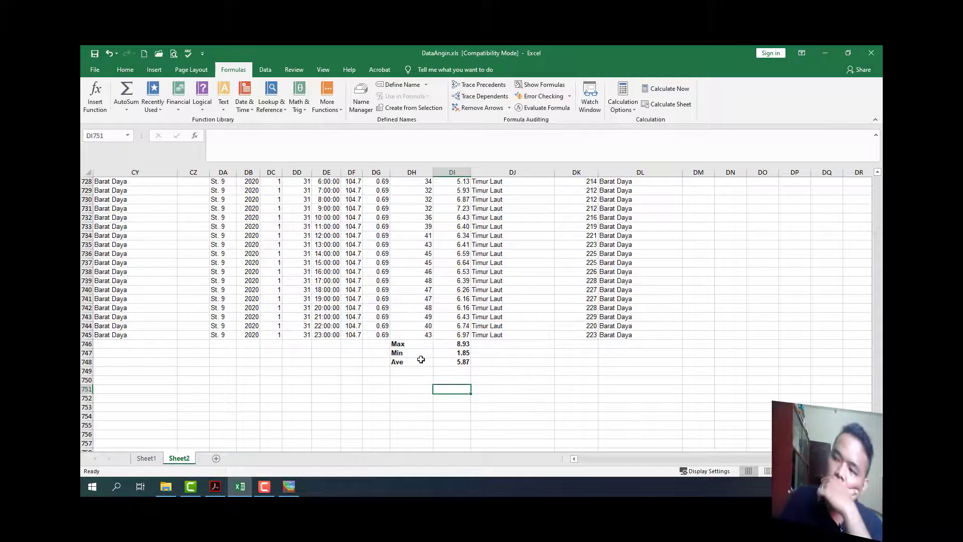
# Examine the Max, Min and Ave columns of the station summary table beginning at DN2
pyautogui.scroll(4, 408, 361)
pyautogui.scroll(-9, 407, 362)
pyautogui.scroll(9, 437, 357)
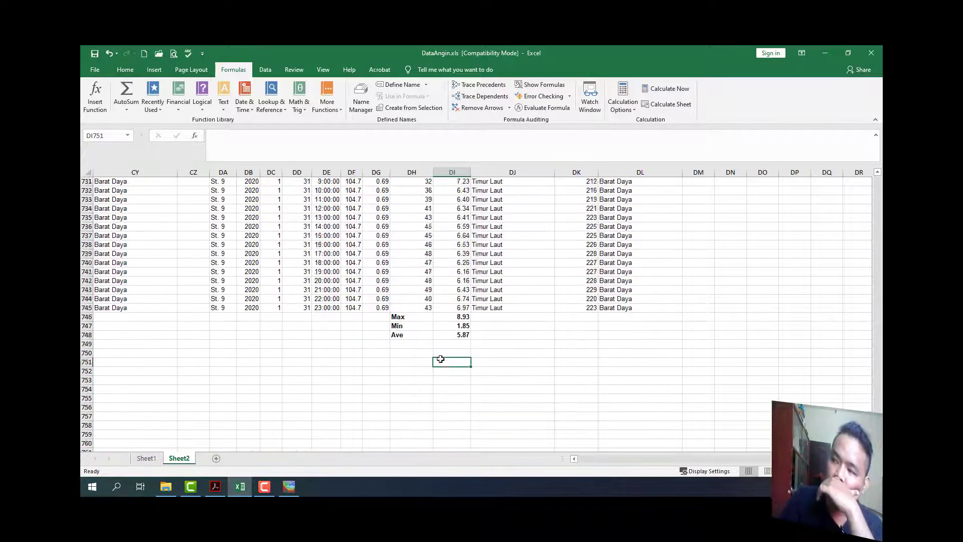
pyautogui.scroll(-10, 441, 344)
pyautogui.scroll(4, 426, 315)
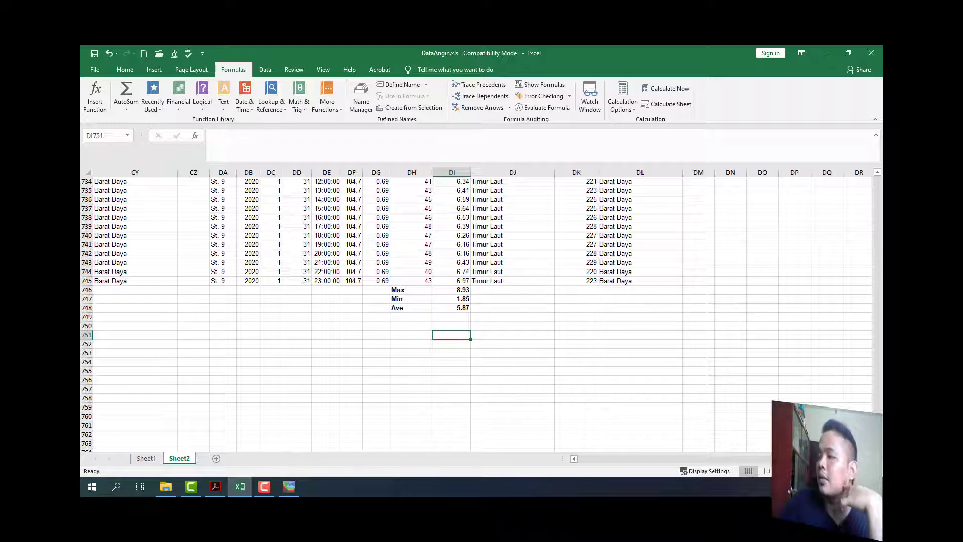
pyautogui.scroll(20, 830, 365)
pyautogui.click(794, 407)
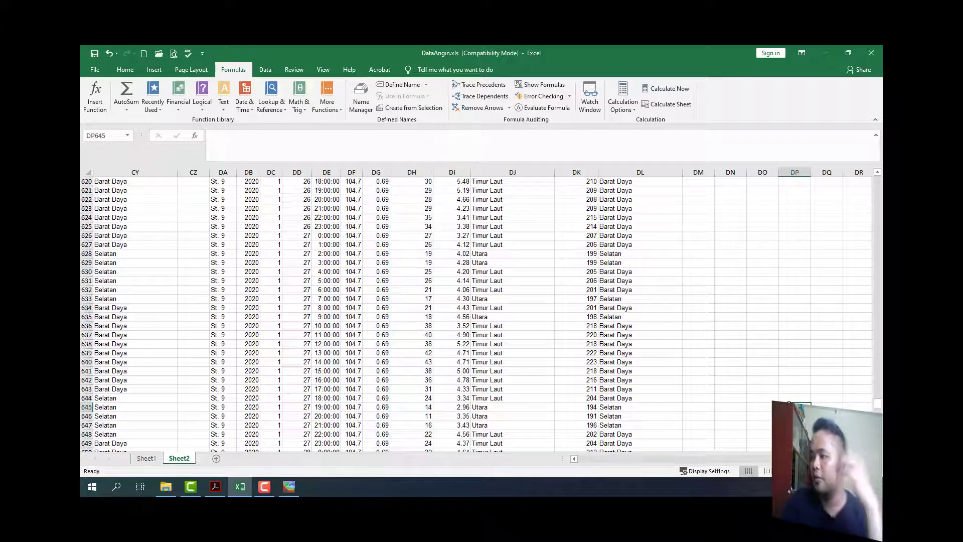
pyautogui.hotkey('ctrl', 'Up')
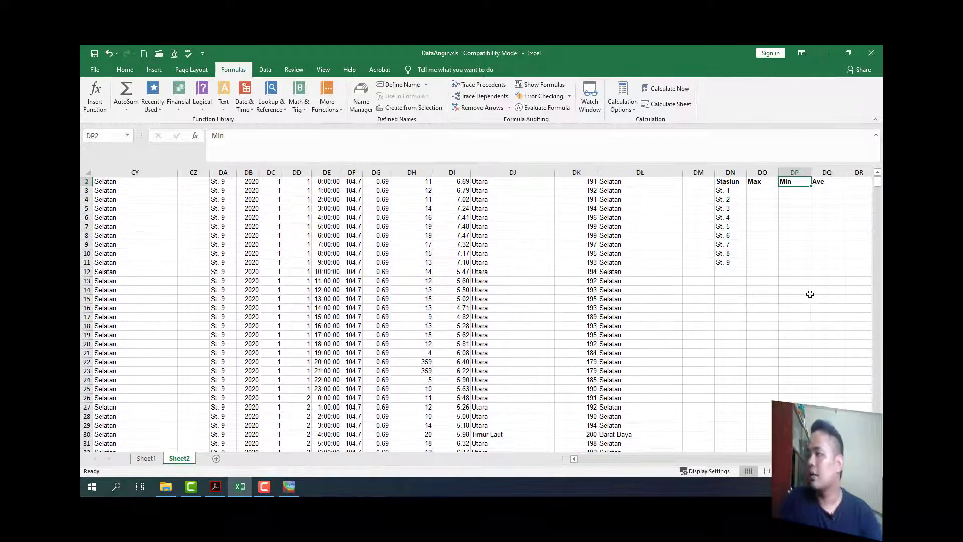
pyautogui.click(758, 191)
pyautogui.click(793, 191)
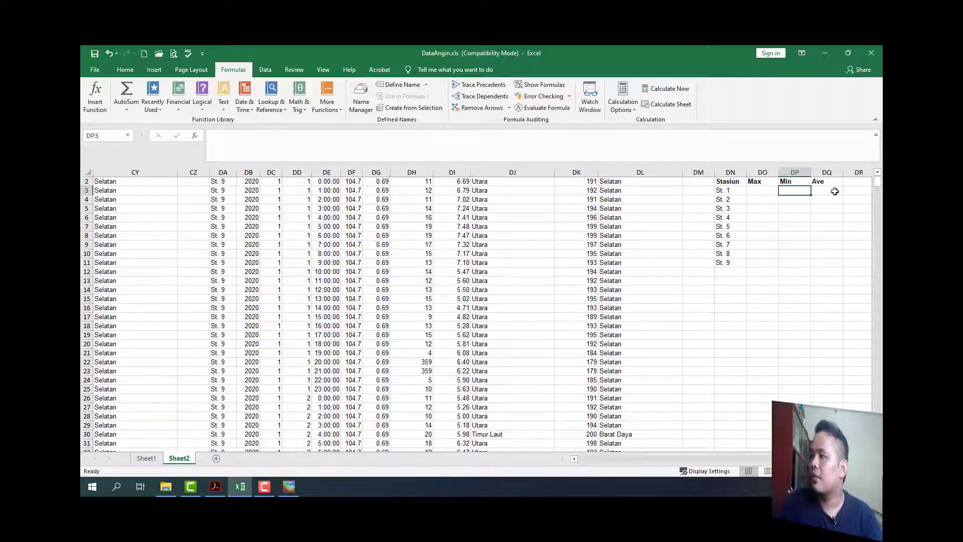
# Copy the St. 1 maximum, minimum and average wind speed results in I746:I748
pyautogui.click(424, 239)
pyautogui.press('Home')
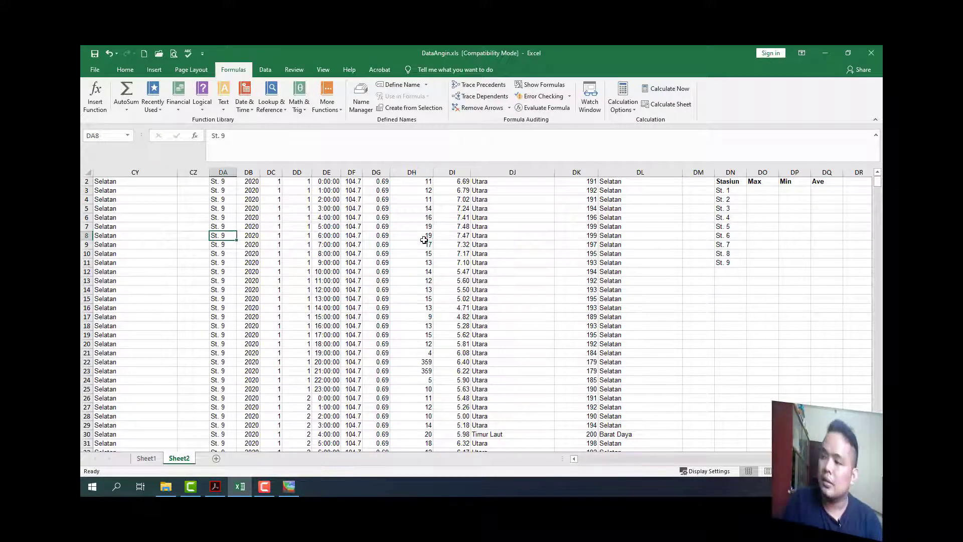
pyautogui.hotkey('ctrl', 'Down')
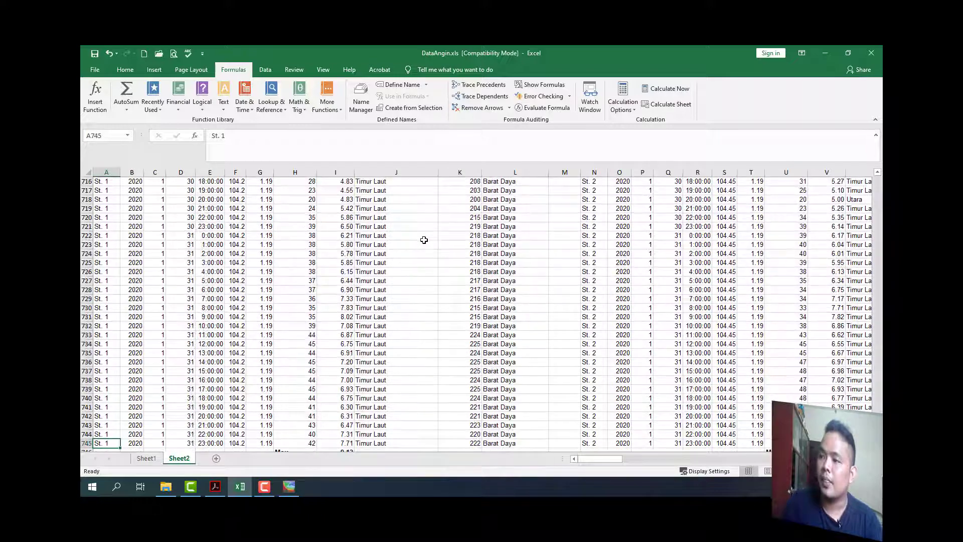
pyautogui.press('Down')
pyautogui.press('Down')
pyautogui.press('Down')
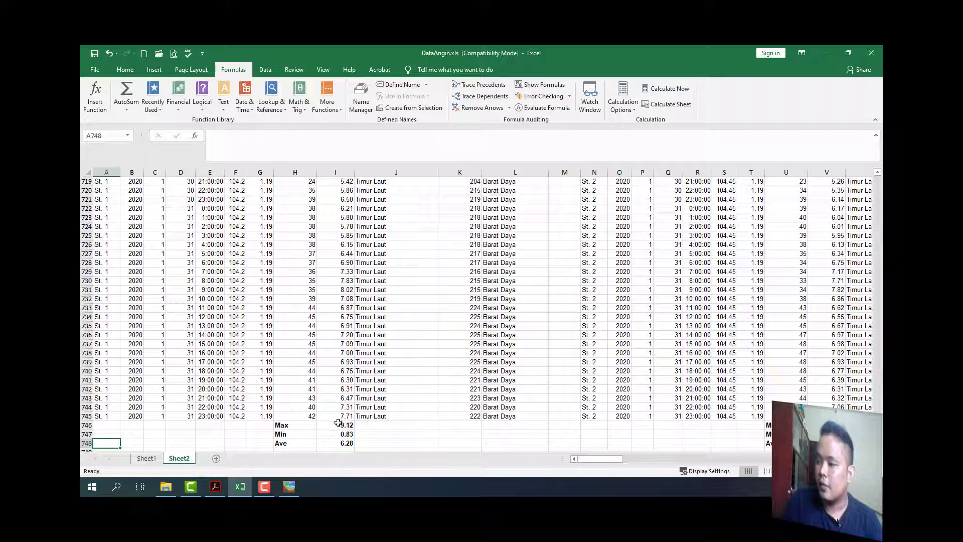
pyautogui.moveTo(338, 423); pyautogui.dragTo(339, 438)
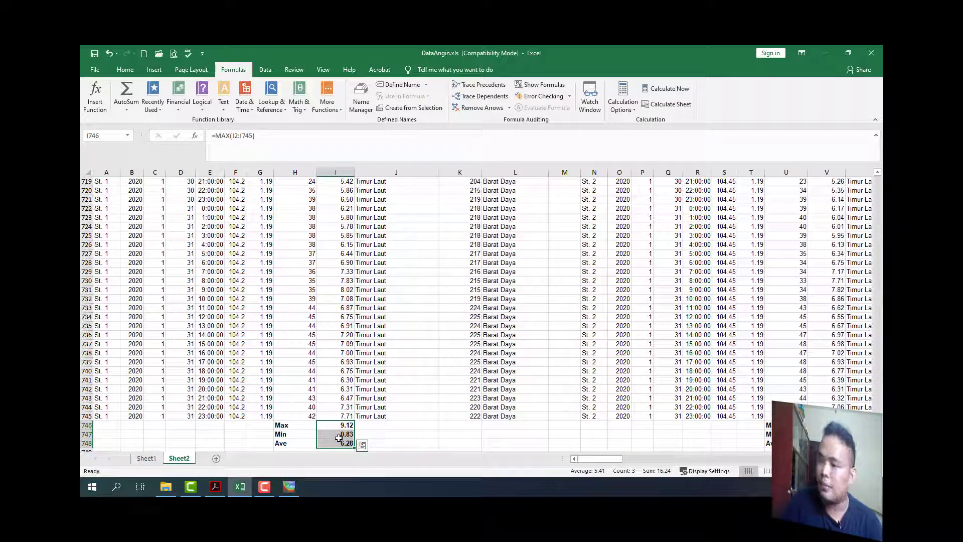
pyautogui.hotkey('ctrl', 'c')
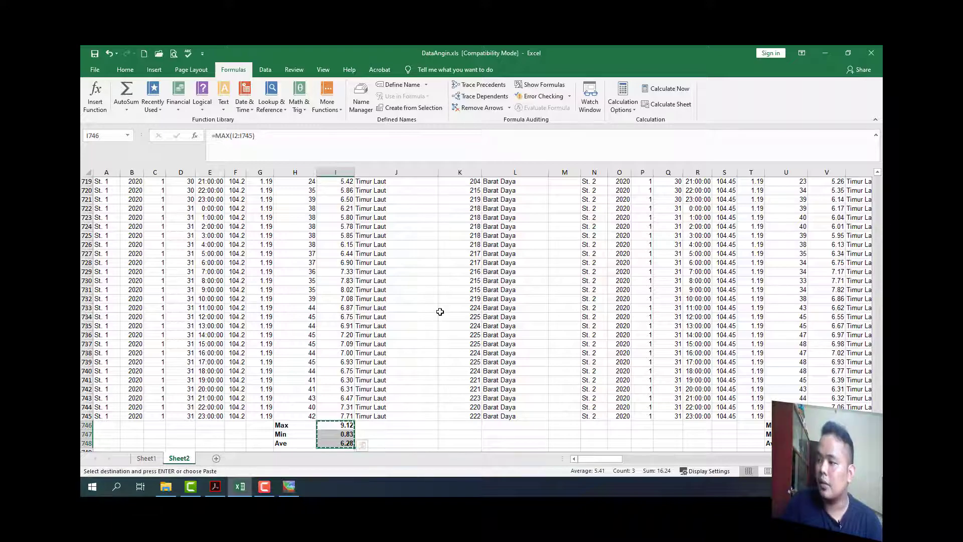
# Paste the copied St. 1 results as transposed values into the summary table's St. 1 row, starting at DO3
pyautogui.hotkey('ctrl', 'Up')
pyautogui.hotkey('ctrl', 'Right')
pyautogui.hotkey('ctrl', 'Right')
pyautogui.hotkey('ctrl', 'Right')
pyautogui.hotkey('ctrl', 'Right')
pyautogui.hotkey('ctrl', 'Right')
pyautogui.hotkey('ctrl', 'Right')
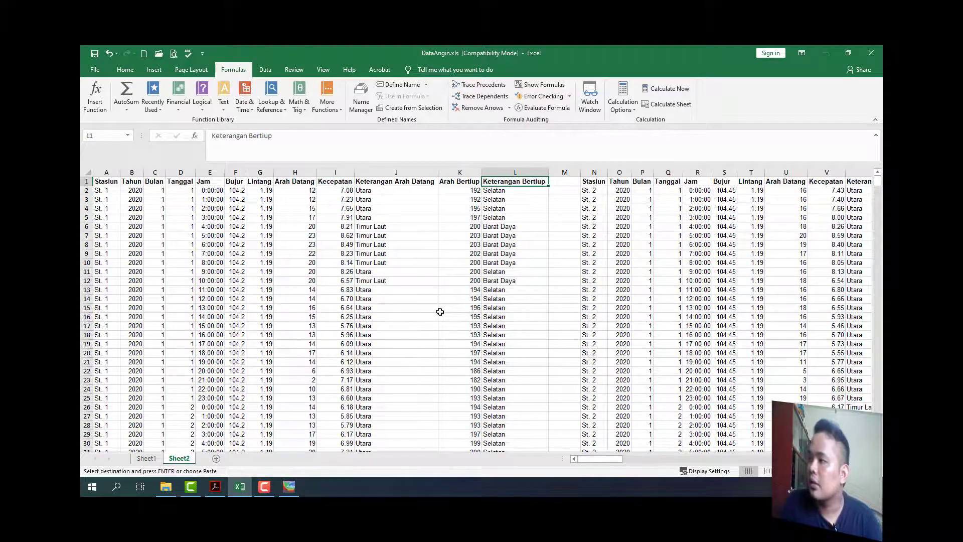
pyautogui.hotkey('ctrl', 'Right')
pyautogui.hotkey('ctrl', 'Right')
pyautogui.hotkey('ctrl', 'Right')
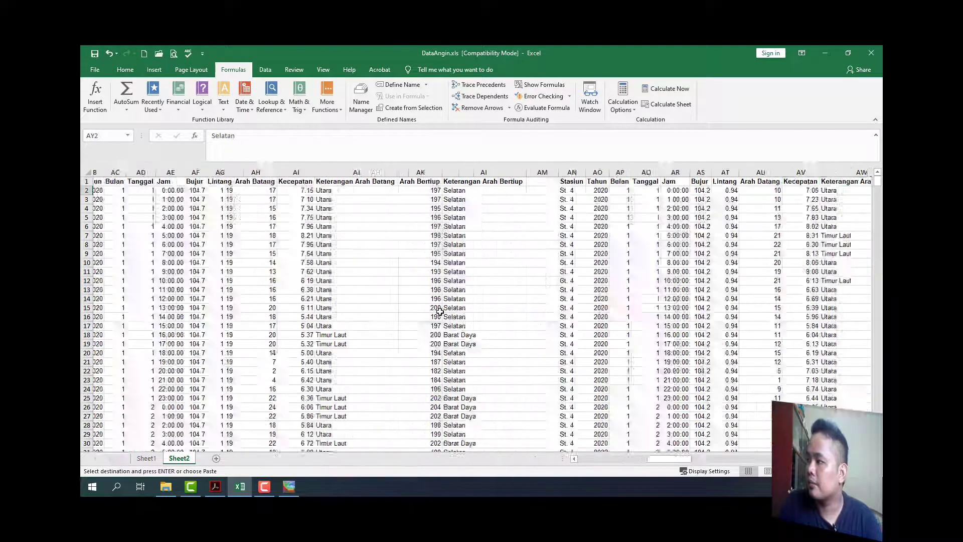
pyautogui.press('Down')
pyautogui.press('Down')
pyautogui.hotkey('ctrl', 'Right')
pyautogui.hotkey('ctrl', 'Right')
pyautogui.hotkey('ctrl', 'Right')
pyautogui.hotkey('ctrl', 'Right')
pyautogui.hotkey('ctrl', 'Right')
pyautogui.hotkey('ctrl', 'Right')
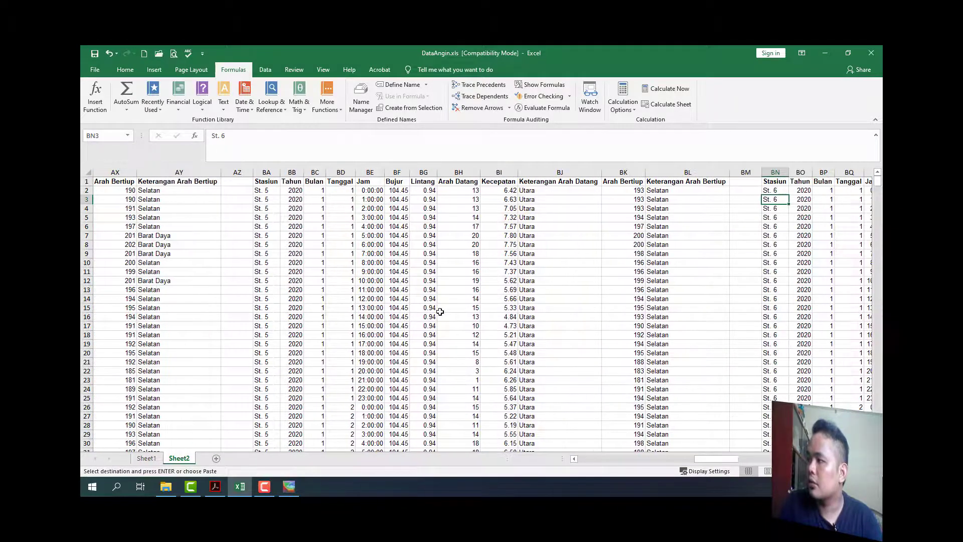
pyautogui.hotkey('ctrl', 'Right')
pyautogui.hotkey('ctrl', 'Right')
pyautogui.hotkey('ctrl', 'Right')
pyautogui.hotkey('ctrl', 'Right')
pyautogui.hotkey('ctrl', 'Right')
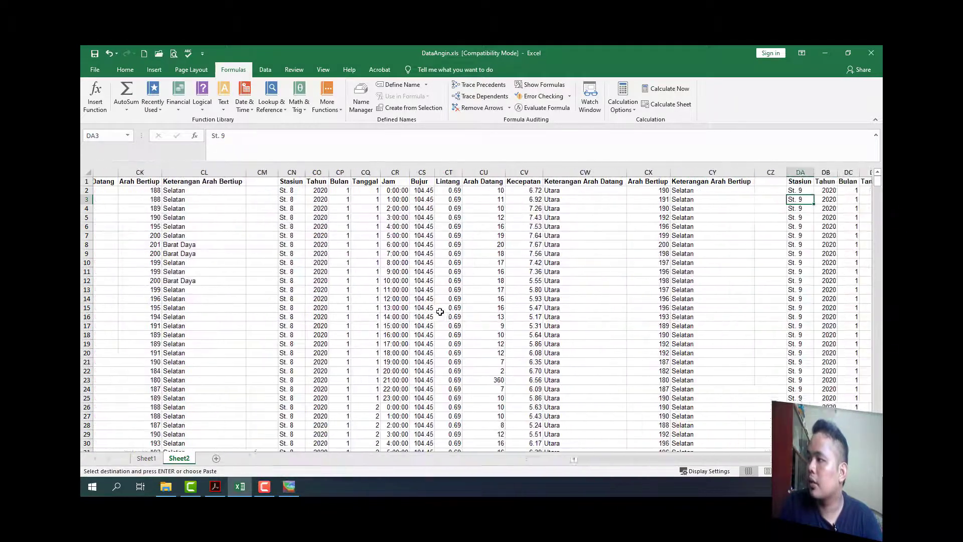
pyautogui.press('Right')
pyautogui.press('Right')
pyautogui.press('Right')
pyautogui.press('Right')
pyautogui.press('Right')
pyautogui.press('Right')
pyautogui.press('Right')
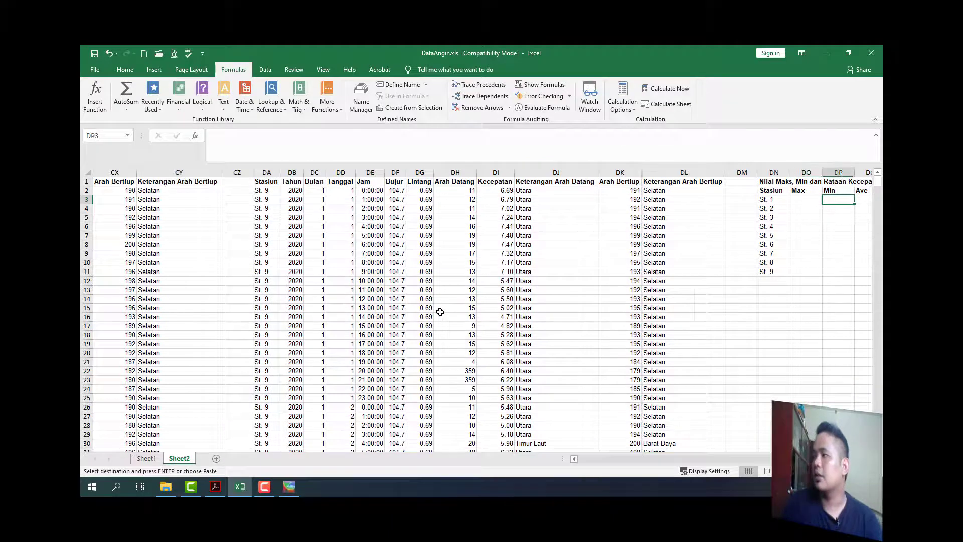
pyautogui.press('Left')
pyautogui.press('Left')
pyautogui.press('Left')
pyautogui.press('Left')
pyautogui.press('Left')
pyautogui.press('Left')
pyautogui.press('Down')
pyautogui.press('Down')
pyautogui.press('Down')
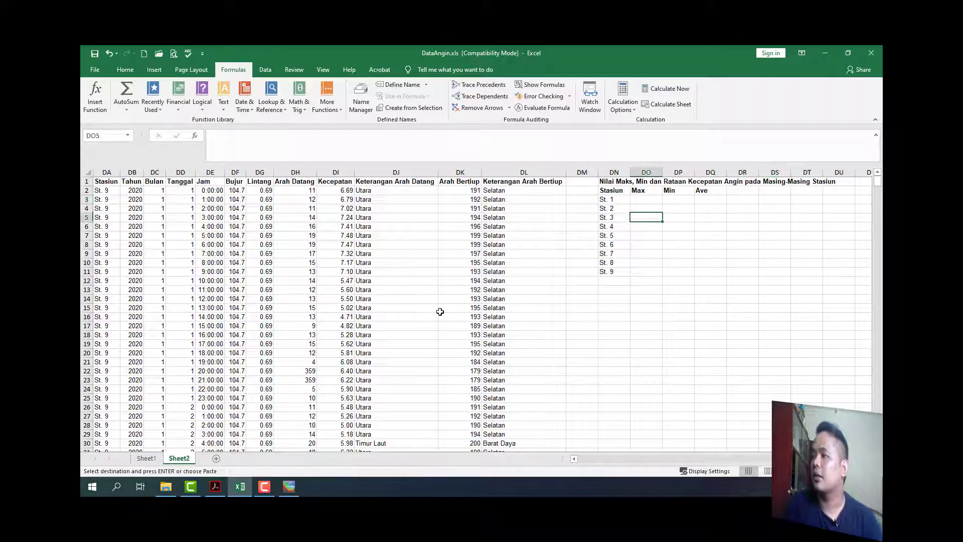
pyautogui.press('Up')
pyautogui.press('Up')
pyautogui.press('Up')
pyautogui.press('Right')
pyautogui.press('Right')
pyautogui.press('Right')
pyautogui.press('Left')
pyautogui.press('Left')
pyautogui.press('Left')
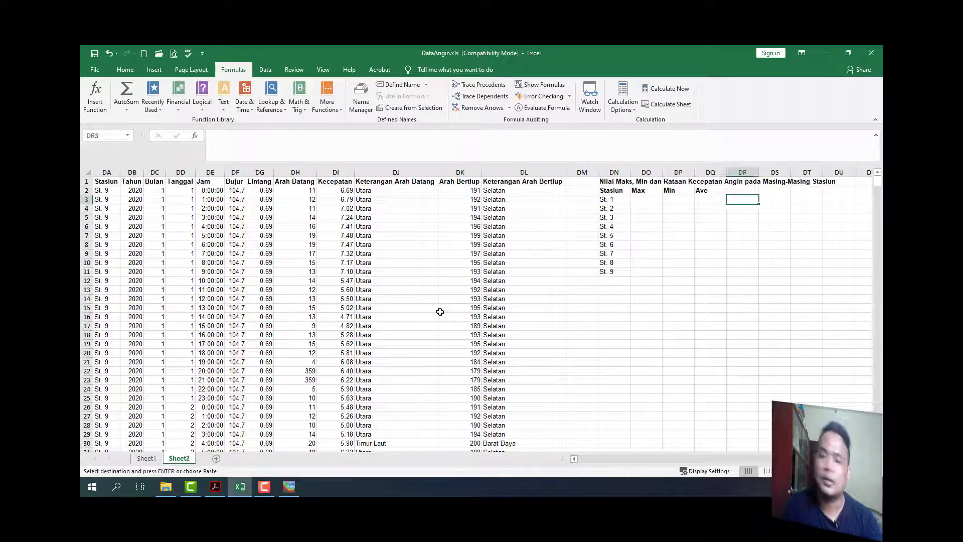
pyautogui.rightClick(659, 204)
pyautogui.click(679, 251)
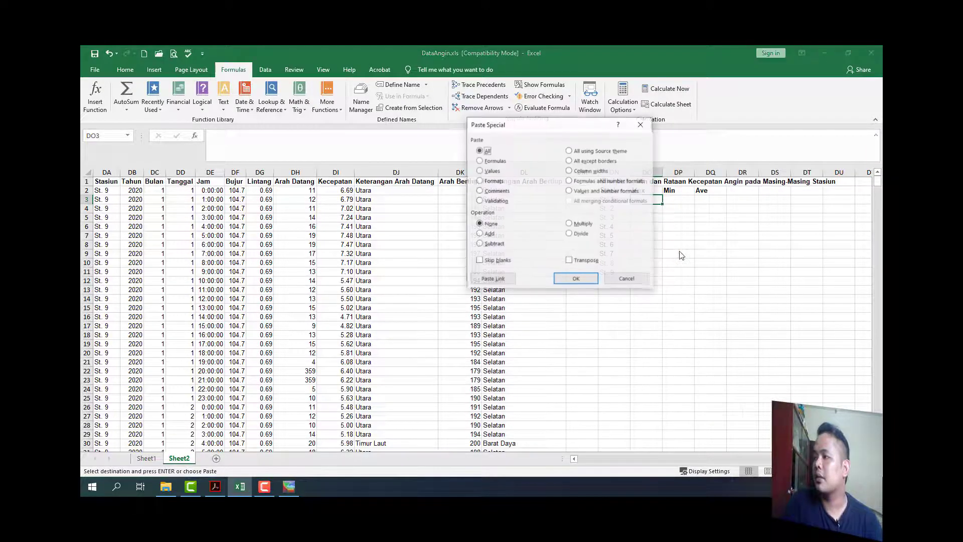
pyautogui.click(491, 171)
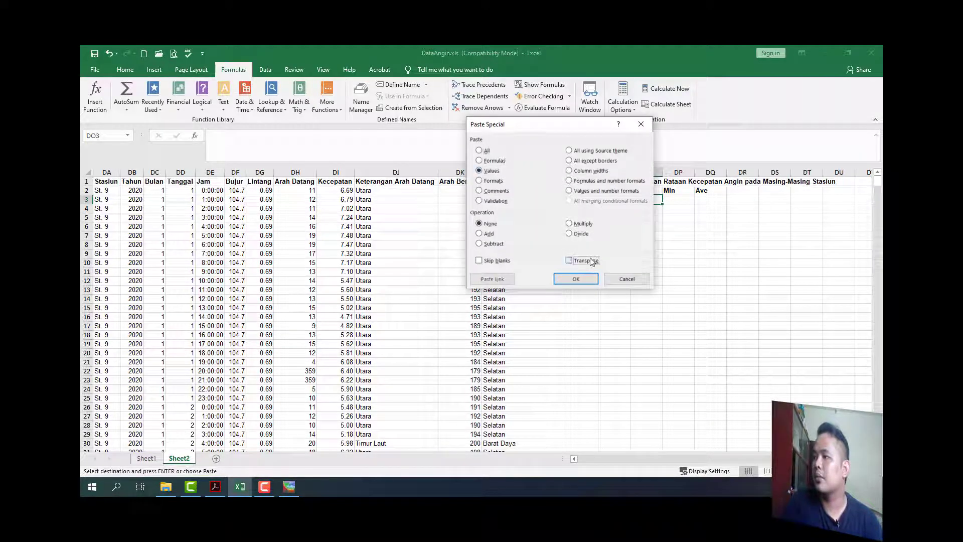
pyautogui.click(586, 280)
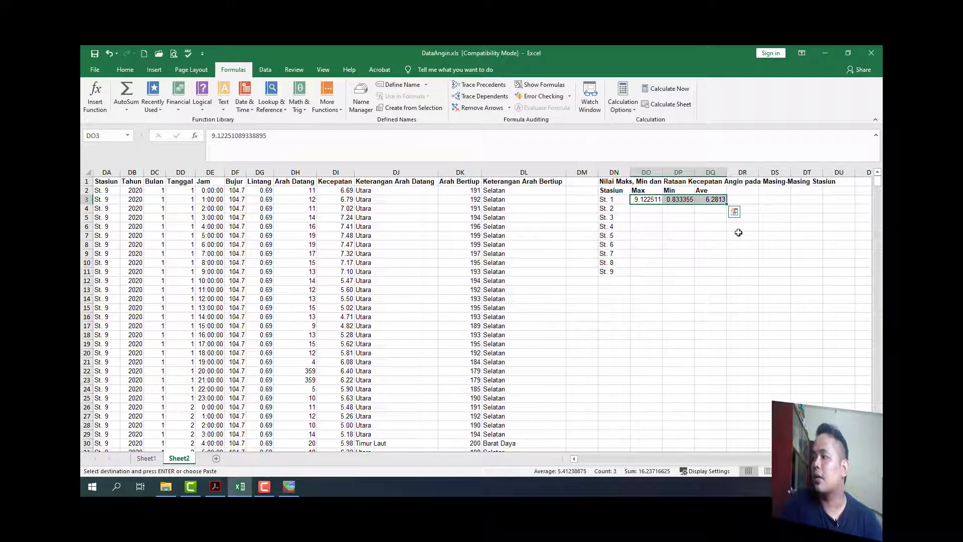
# Format the summary table's Max, Min and Ave cells DO3:DQ11 to two decimal places
pyautogui.click(648, 201)
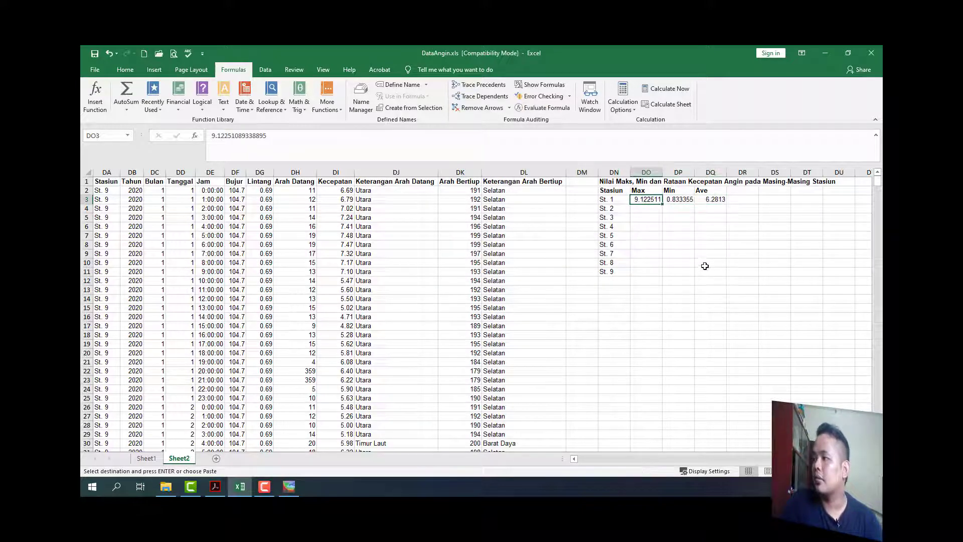
pyautogui.moveTo(704, 266)
pyautogui.mouseDown()
pyautogui.moveTo(732, 273)
pyautogui.moveTo(718, 274)
pyautogui.mouseUp()
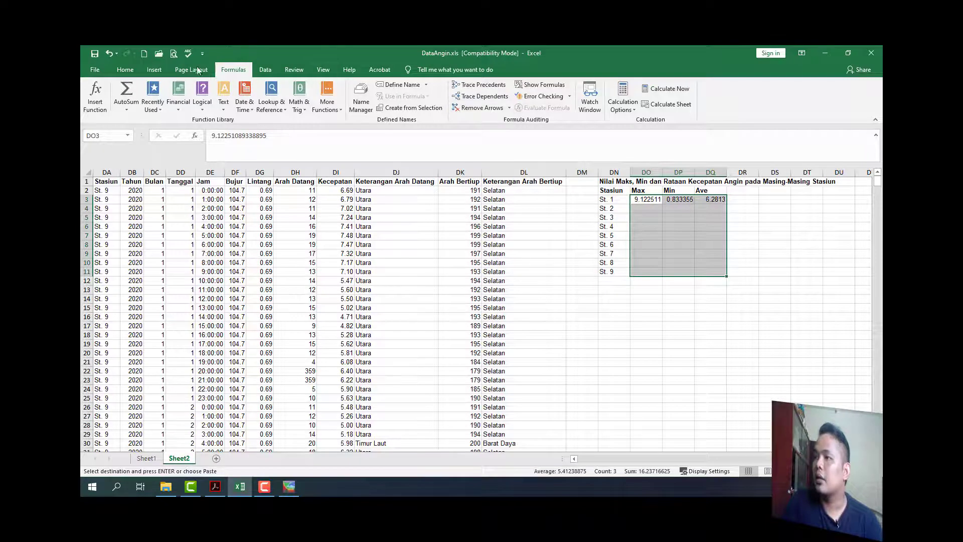
pyautogui.click(125, 69)
pyautogui.click(458, 105)
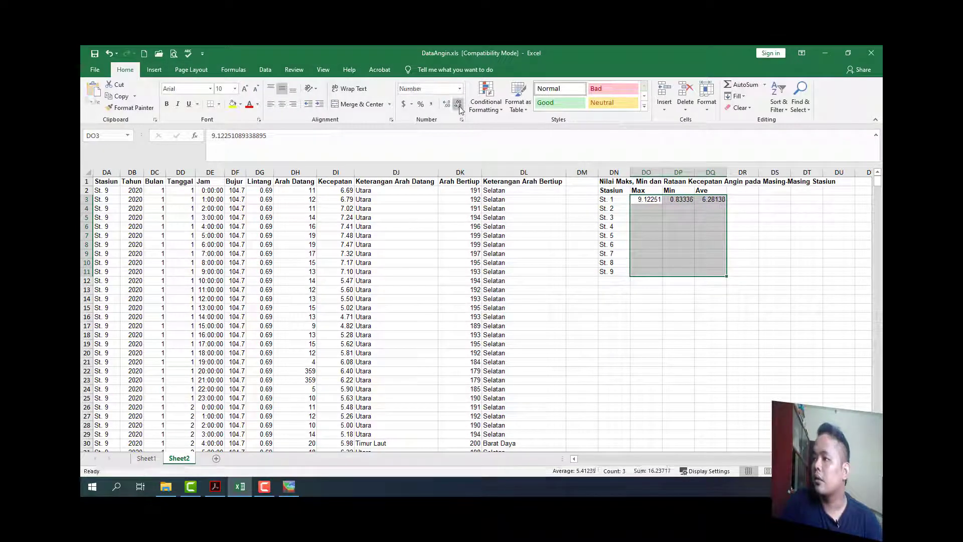
pyautogui.click(458, 105)
pyautogui.click(458, 105)
pyautogui.click(459, 105)
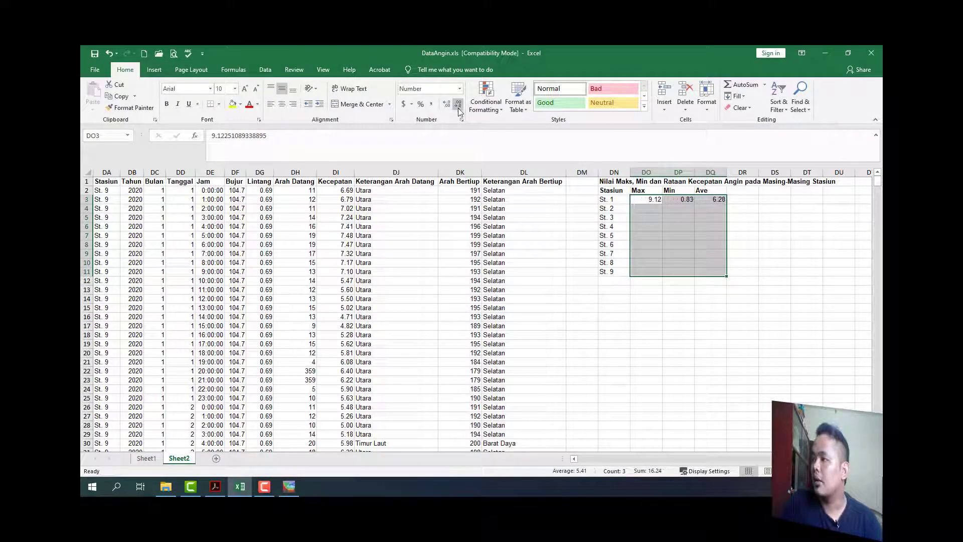
pyautogui.click(646, 231)
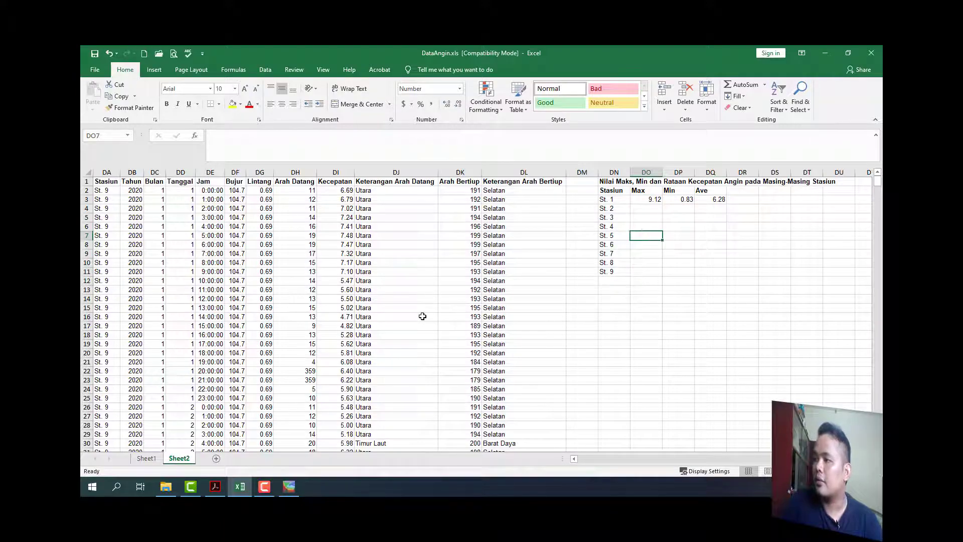
# Copy the St. 2 maximum, minimum and average wind speed results in V746:V748
pyautogui.hotkey('ctrl', 'Left')
pyautogui.hotkey('ctrl', 'Left')
pyautogui.hotkey('ctrl', 'Left')
pyautogui.hotkey('ctrl', 'Left')
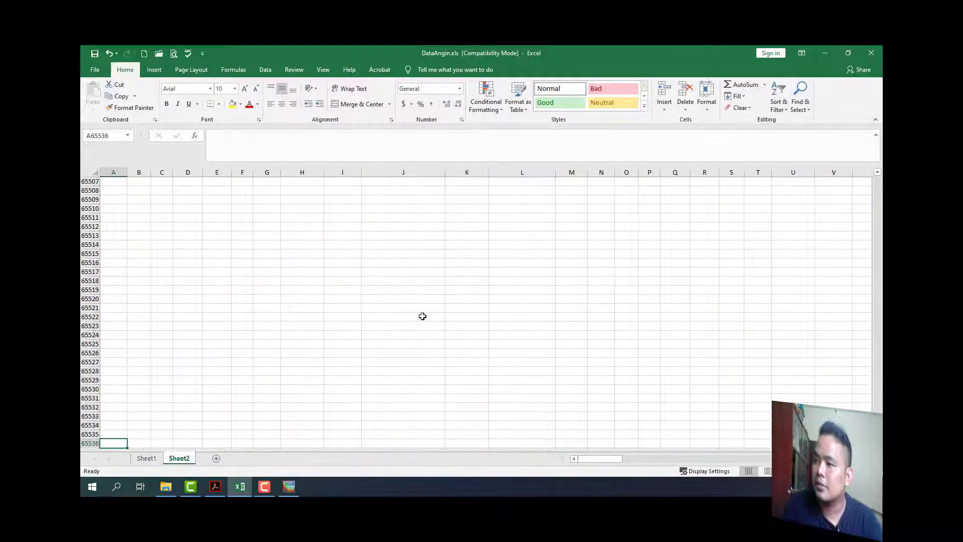
pyautogui.press('Down')
pyautogui.press('Right')
pyautogui.press('Right')
pyautogui.press('Right')
pyautogui.press('Right')
pyautogui.press('Right')
pyautogui.press('Right')
pyautogui.press('Right')
pyautogui.press('Right')
pyautogui.press('Up')
pyautogui.press('Right')
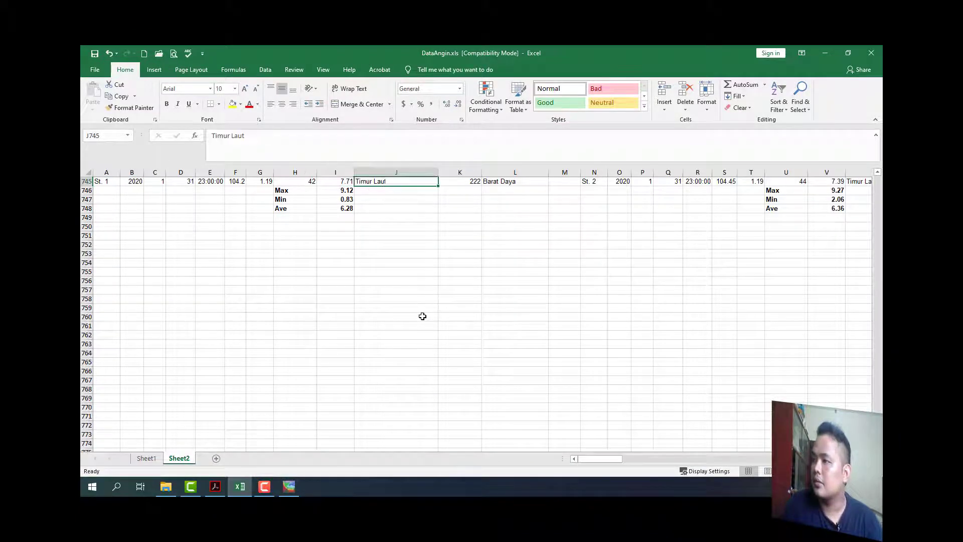
pyautogui.press('Down')
pyautogui.press('Right')
pyautogui.press('Right')
pyautogui.press('Right')
pyautogui.press('Right')
pyautogui.press('Right')
pyautogui.press('Right')
pyautogui.press('Right')
pyautogui.press('Right')
pyautogui.press('Right')
pyautogui.press('Right')
pyautogui.press('Right')
pyautogui.press('Right')
pyautogui.hotkey('shift', 'Down')
pyautogui.hotkey('shift', 'Down')
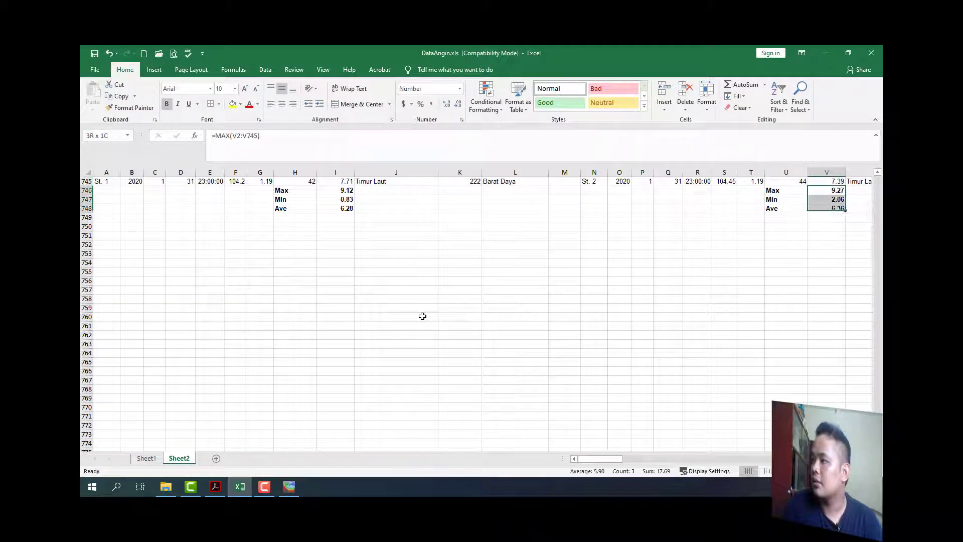
pyautogui.hotkey('ctrl', 'c')
# Paste the copied St. 2 results as transposed values into the summary table's St. 2 row, starting at DO4
pyautogui.hotkey('ctrl', 'Right')
pyautogui.hotkey('ctrl', 'Right')
pyautogui.hotkey('ctrl', 'Right')
pyautogui.hotkey('ctrl', 'Right')
pyautogui.hotkey('ctrl', 'Right')
pyautogui.hotkey('ctrl', 'Right')
pyautogui.hotkey('ctrl', 'Right')
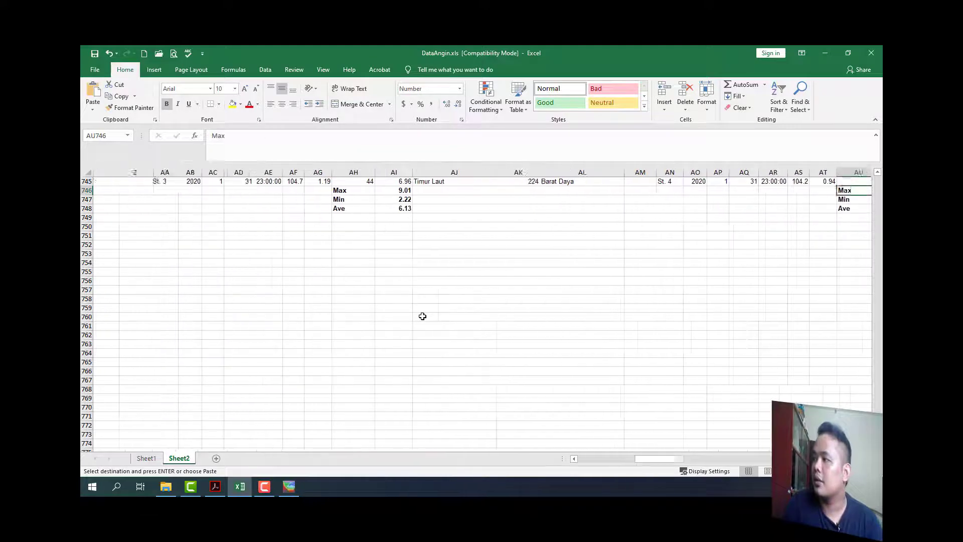
pyautogui.hotkey('ctrl', 'Up')
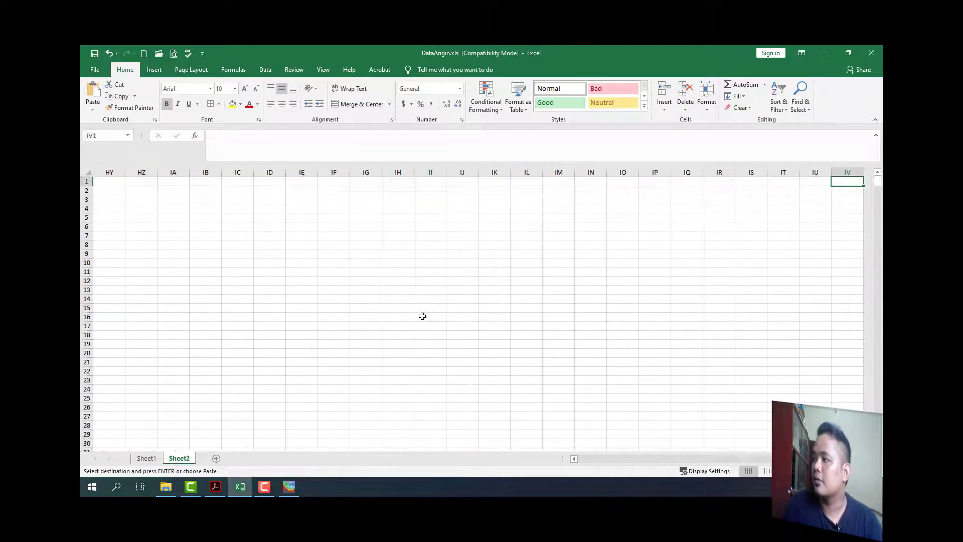
pyautogui.hotkey('ctrl', 'Left')
pyautogui.press('Down')
pyautogui.press('Down')
pyautogui.press('Down')
pyautogui.press('Right')
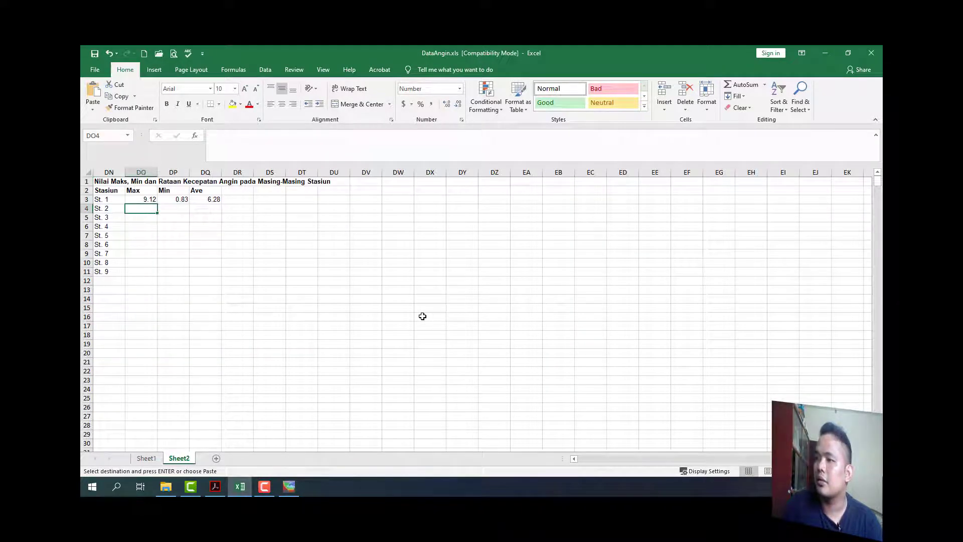
pyautogui.hotkey('shift', 'F10')
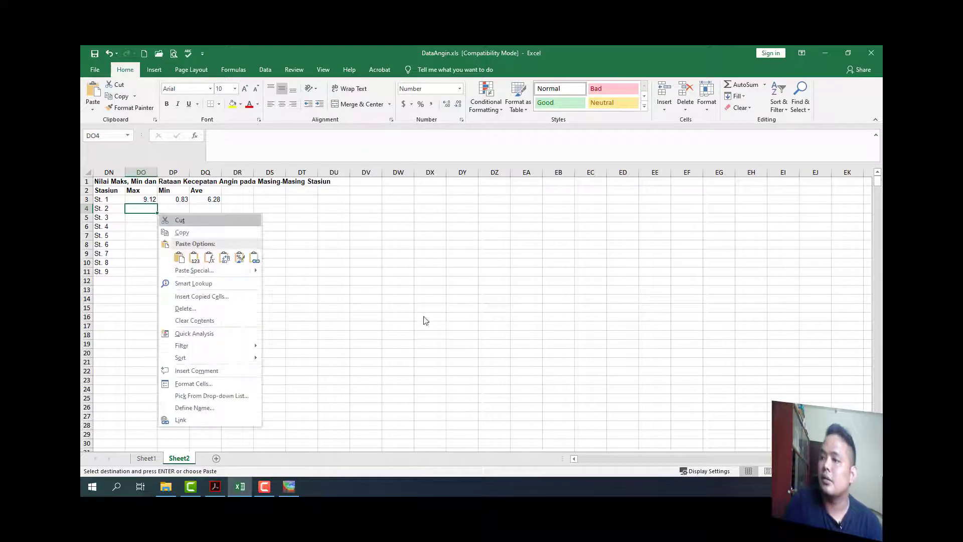
pyautogui.click(226, 271)
pyautogui.click(136, 190)
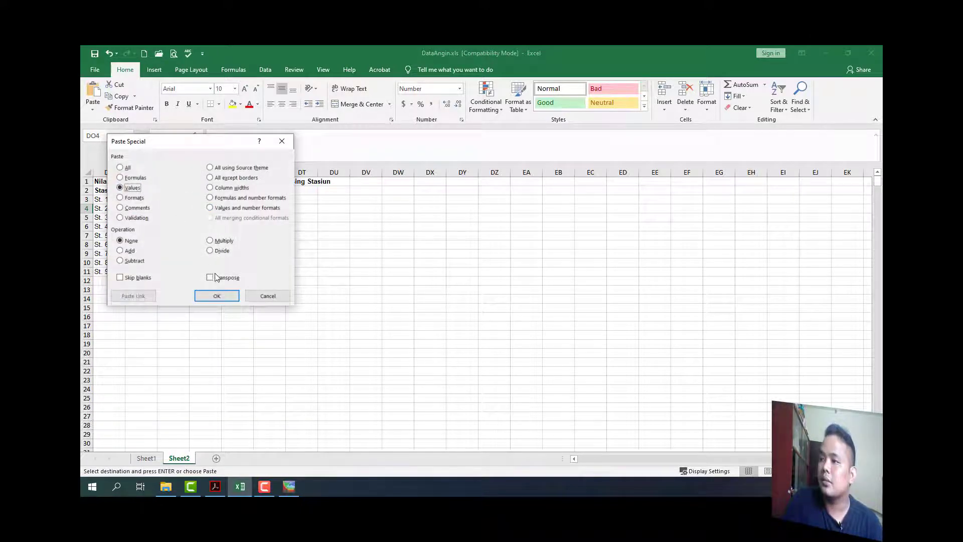
pyautogui.click(216, 277)
pyautogui.click(217, 296)
pyautogui.click(179, 271)
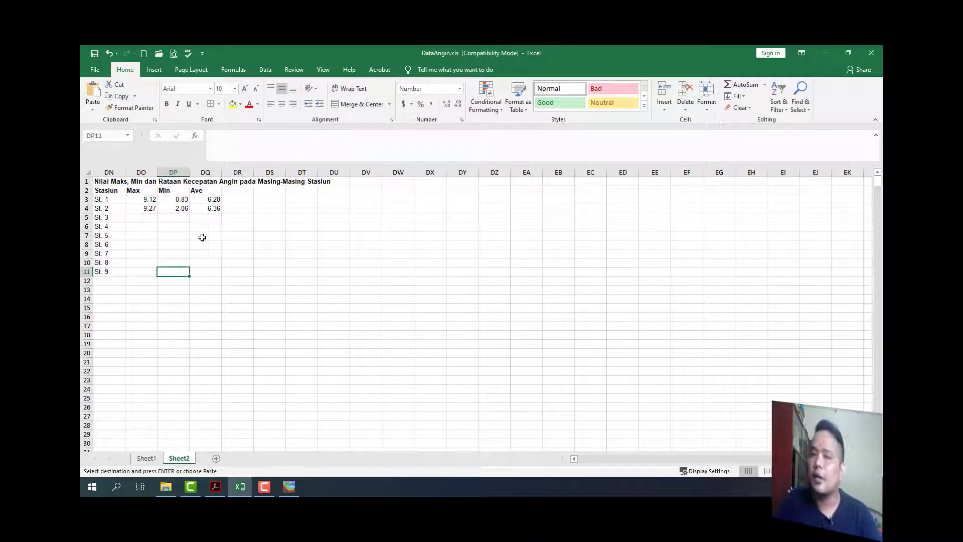
pyautogui.click(415, 386)
pyautogui.hotkey('ctrl', 'Left')
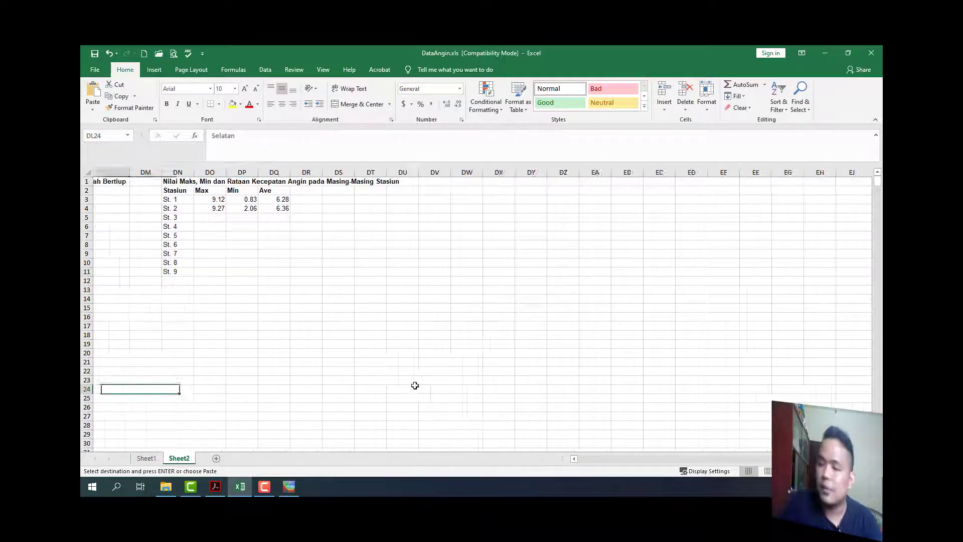
pyautogui.hotkey('ctrl', 'Down')
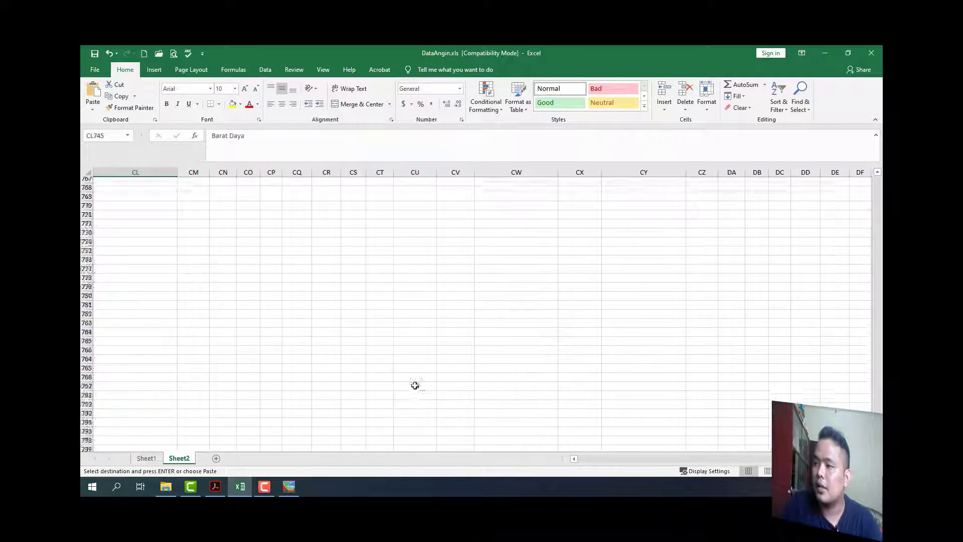
pyautogui.hotkey('ctrl', 'Right')
pyautogui.hotkey('ctrl', 'Right')
pyautogui.hotkey('ctrl', 'Right')
pyautogui.hotkey('ctrl', 'Right')
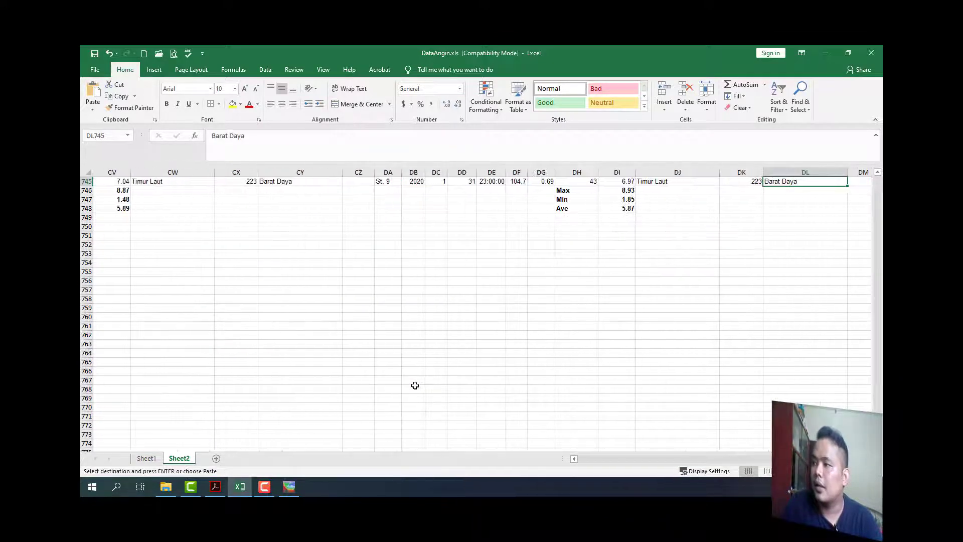
pyautogui.press('Left')
pyautogui.press('Left')
pyautogui.press('Down')
pyautogui.press('Down')
pyautogui.press('Right')
pyautogui.press('Right')
pyautogui.press('Right')
pyautogui.press('Right')
pyautogui.press('Right')
pyautogui.press('Right')
pyautogui.press('Right')
pyautogui.press('Right')
pyautogui.press('Right')
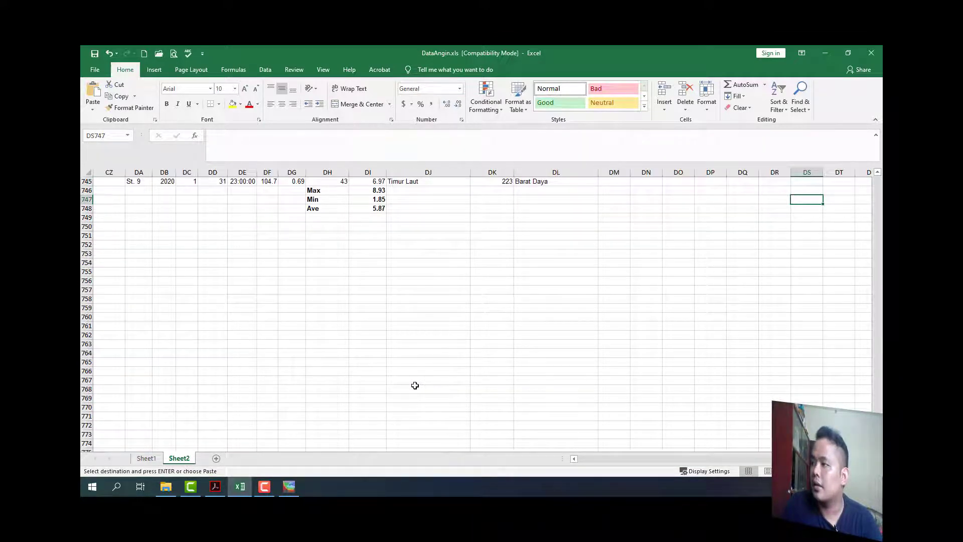
pyautogui.press('Up')
pyautogui.press('Up')
pyautogui.press('Up')
pyautogui.press('Up')
pyautogui.press('Up')
pyautogui.press('Up')
pyautogui.press('Up')
pyautogui.press('Up')
pyautogui.press('Up')
pyautogui.press('Up')
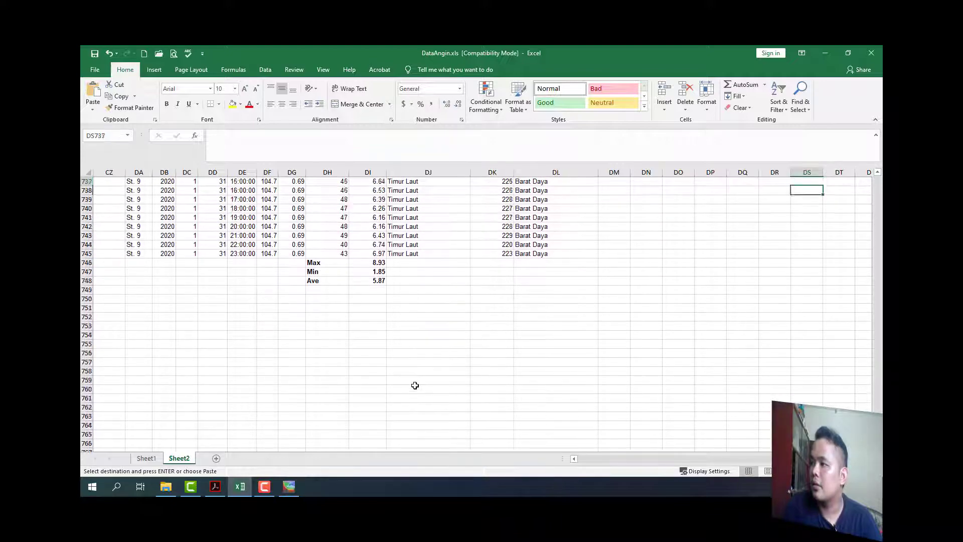
pyautogui.press('Up')
pyautogui.press('Up')
pyautogui.press('Up')
pyautogui.press('Up')
pyautogui.press('Up')
pyautogui.press('Up')
pyautogui.press('Up')
pyautogui.press('Up')
pyautogui.press('Up')
pyautogui.press('Up')
pyautogui.press('Up')
pyautogui.press('Up')
pyautogui.press('Up')
pyautogui.press('Up')
pyautogui.press('Up')
# Copy the St. 3 maximum, minimum and average wind speed results in AI746:AI748
pyautogui.press('Home')
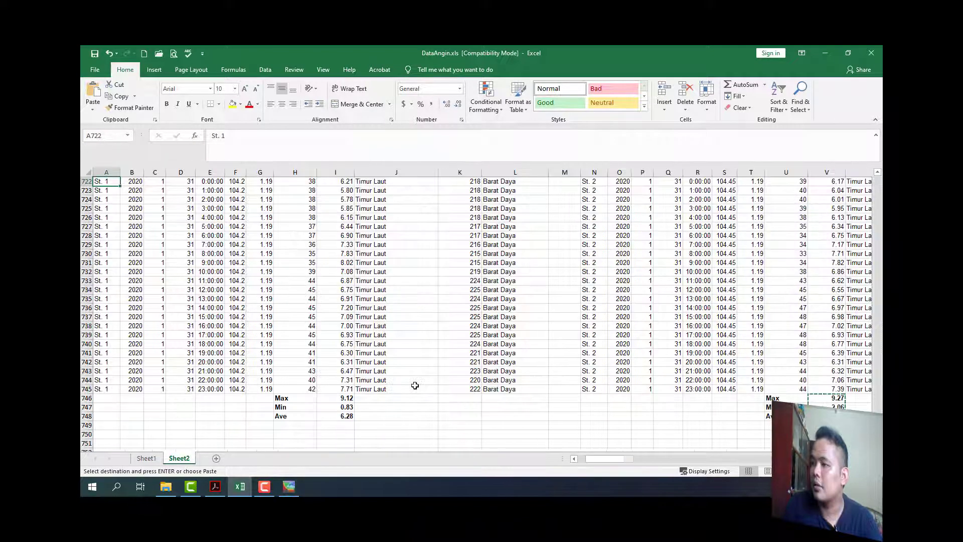
pyautogui.press('Down')
pyautogui.hotkey('ctrl', 'Down')
pyautogui.hotkey('ctrl', 'Down')
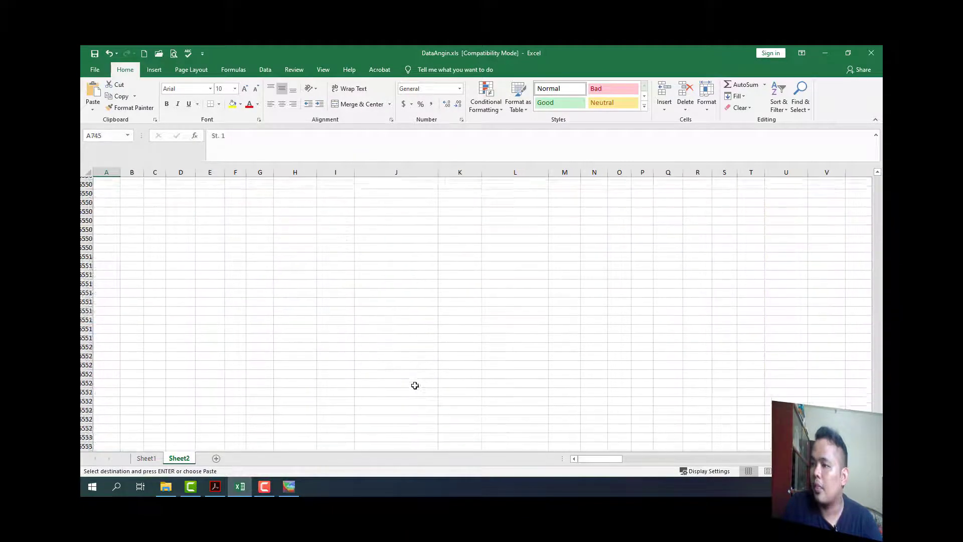
pyautogui.hotkey('ctrl', 'Up')
pyautogui.hotkey('ctrl', 'Right')
pyautogui.hotkey('ctrl', 'Right')
pyautogui.press('Down')
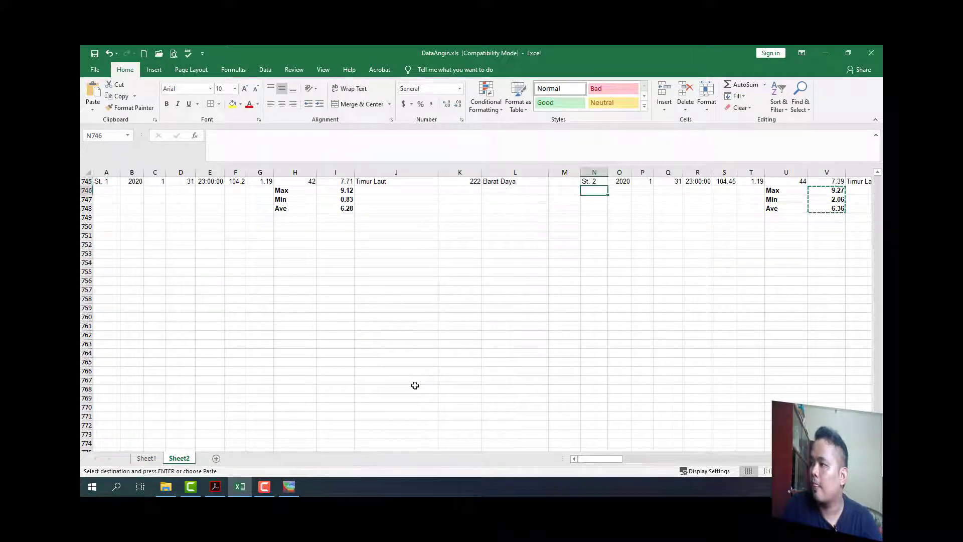
pyautogui.hotkey('ctrl', 'Right')
pyautogui.hotkey('ctrl', 'Right')
pyautogui.hotkey('ctrl', 'Right')
pyautogui.press('Right')
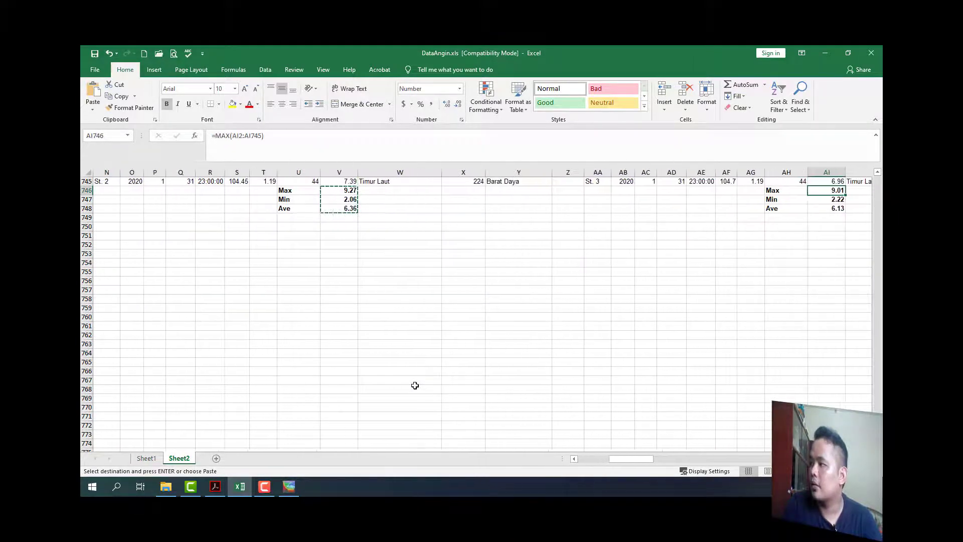
pyautogui.hotkey('shift', 'Down')
pyautogui.hotkey('shift', 'Down')
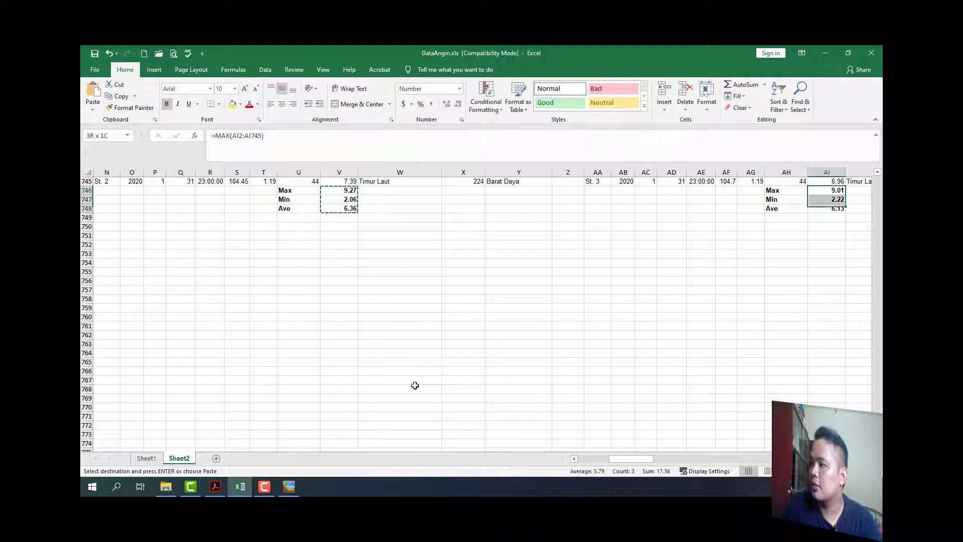
pyautogui.hotkey('ctrl', 'c')
# Paste the copied St. 3 results as transposed values into the summary table's St. 3 row, starting at DO5
pyautogui.hotkey('ctrl', 'Right')
pyautogui.press('Right')
pyautogui.hotkey('ctrl', 'v')
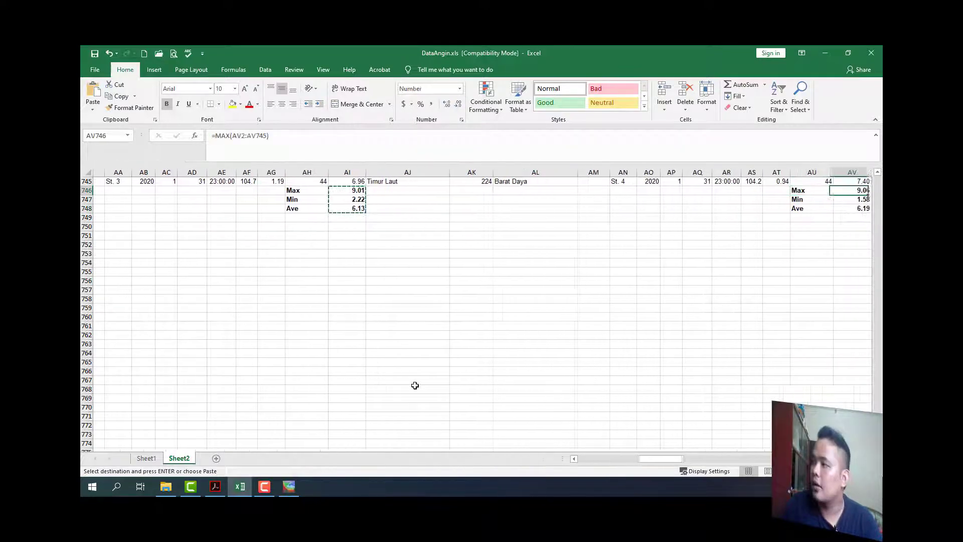
pyautogui.hotkey('ctrl', 'Up')
pyautogui.hotkey('ctrl', 'Right')
pyautogui.hotkey('ctrl', 'Right')
pyautogui.hotkey('ctrl', 'Right')
pyautogui.hotkey('ctrl', 'Right')
pyautogui.hotkey('ctrl', 'Right')
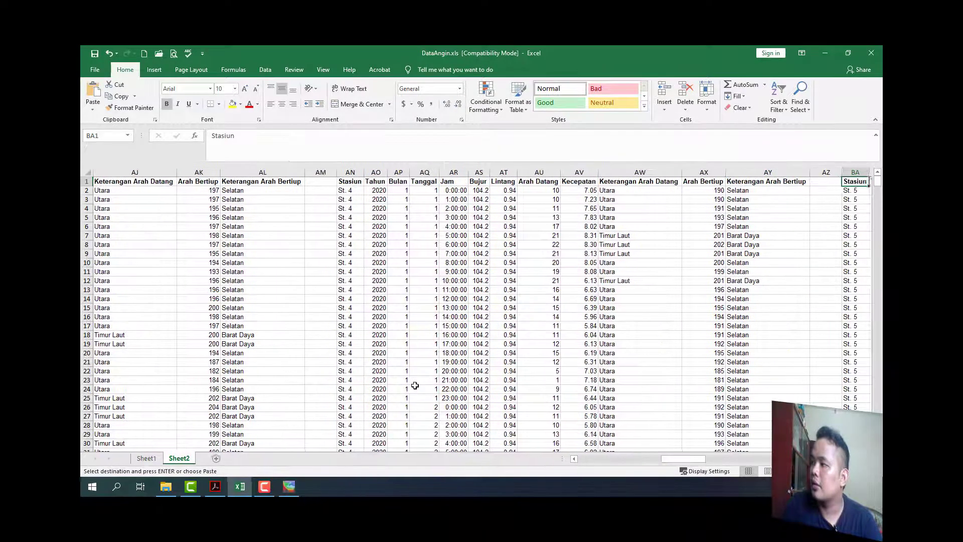
pyautogui.hotkey('ctrl', 'Right')
pyautogui.hotkey('ctrl', 'Right')
pyautogui.hotkey('ctrl', 'Right')
pyautogui.hotkey('ctrl', 'Right')
pyautogui.hotkey('ctrl', 'Right')
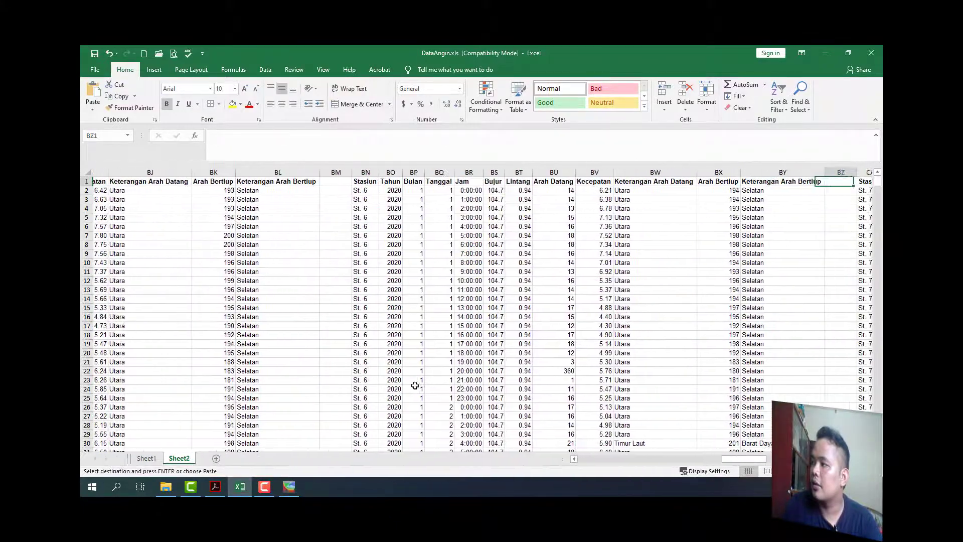
pyautogui.hotkey('ctrl', 'Right')
pyautogui.hotkey('ctrl', 'Right')
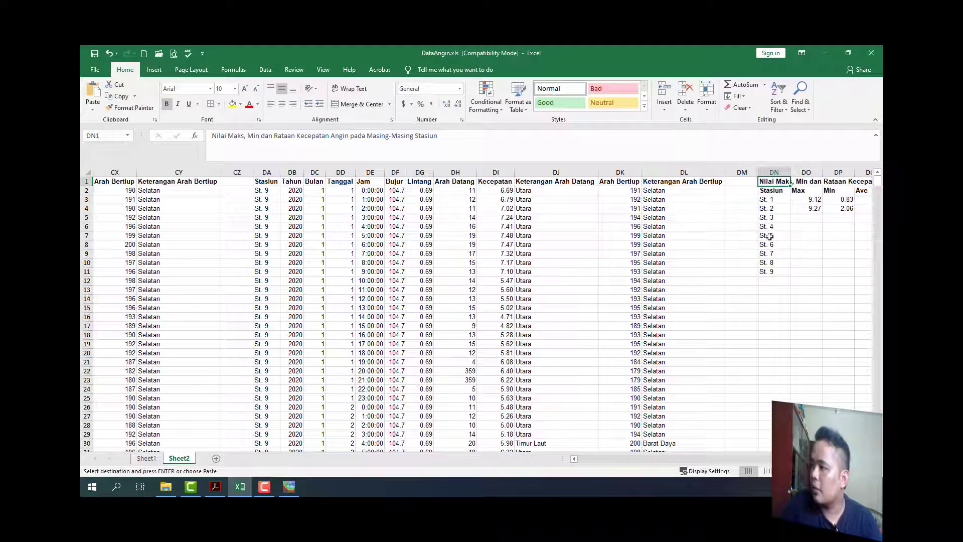
pyautogui.rightClick(810, 216)
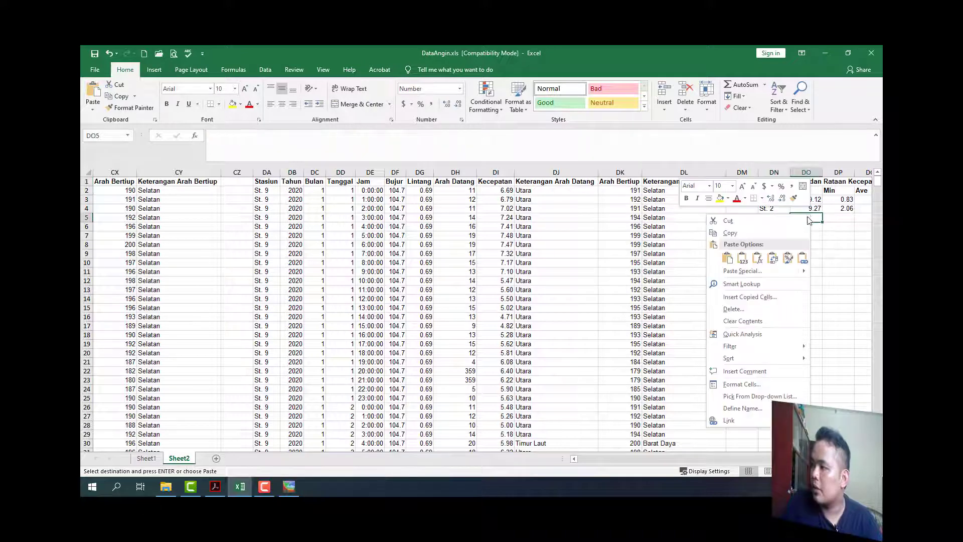
pyautogui.click(749, 274)
pyautogui.click(546, 186)
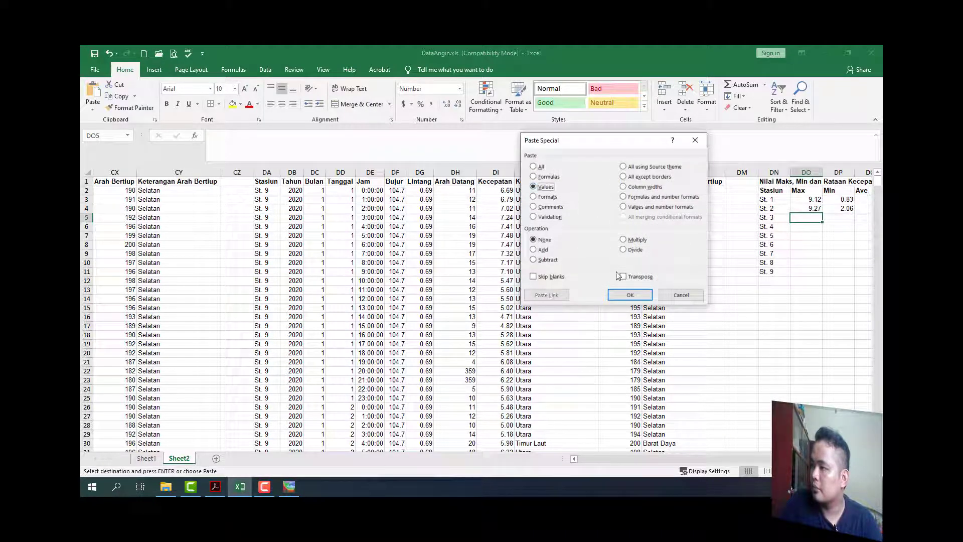
pyautogui.click(630, 294)
pyautogui.click(838, 307)
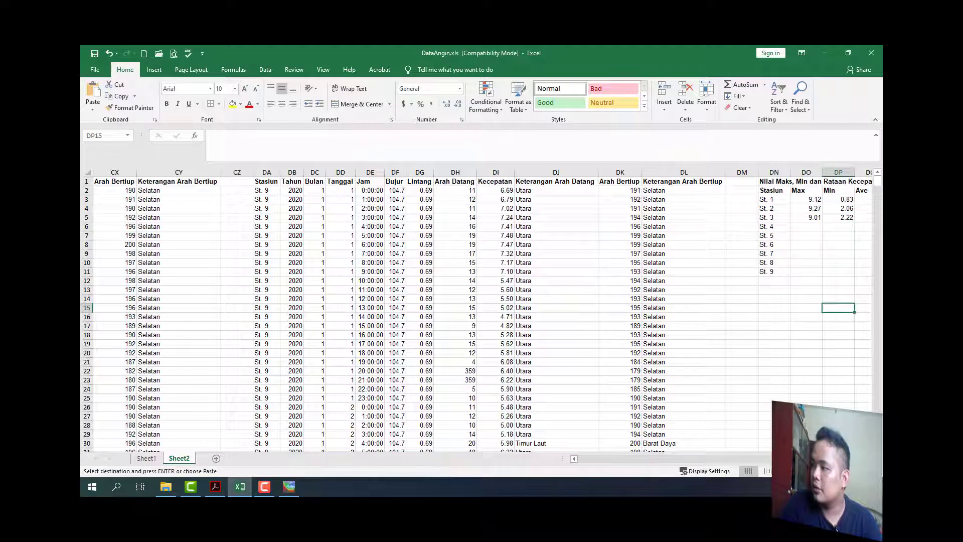
pyautogui.hscroll(1, 483, 309)
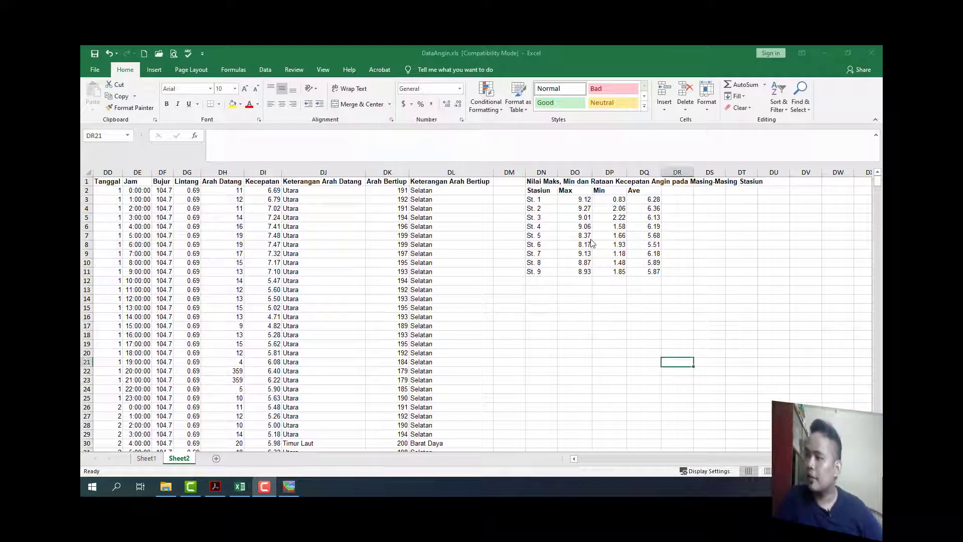
# Center the summary table's header cells Stasiun, Max, Min and Ave in DN2:DQ2
pyautogui.click(582, 199)
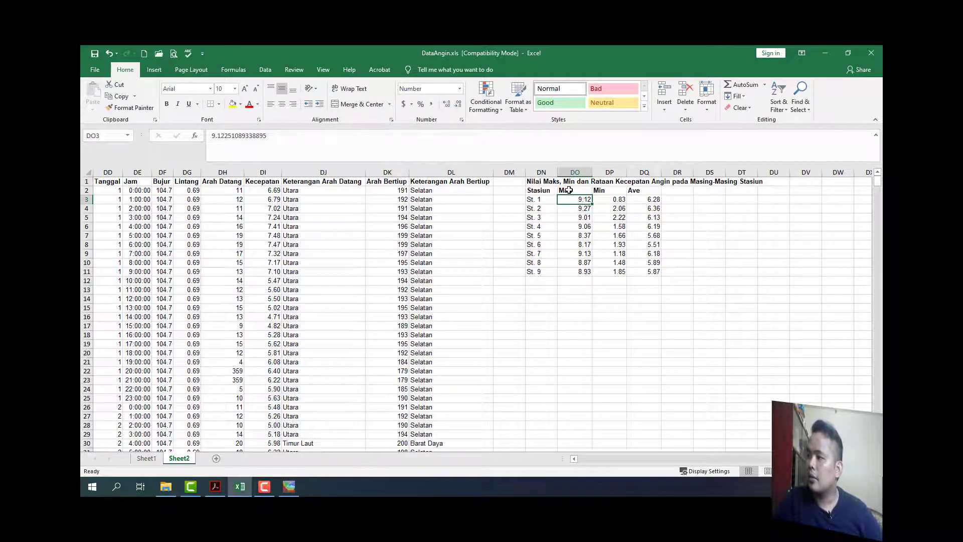
pyautogui.moveTo(550, 190); pyautogui.dragTo(652, 191)
pyautogui.click(281, 105)
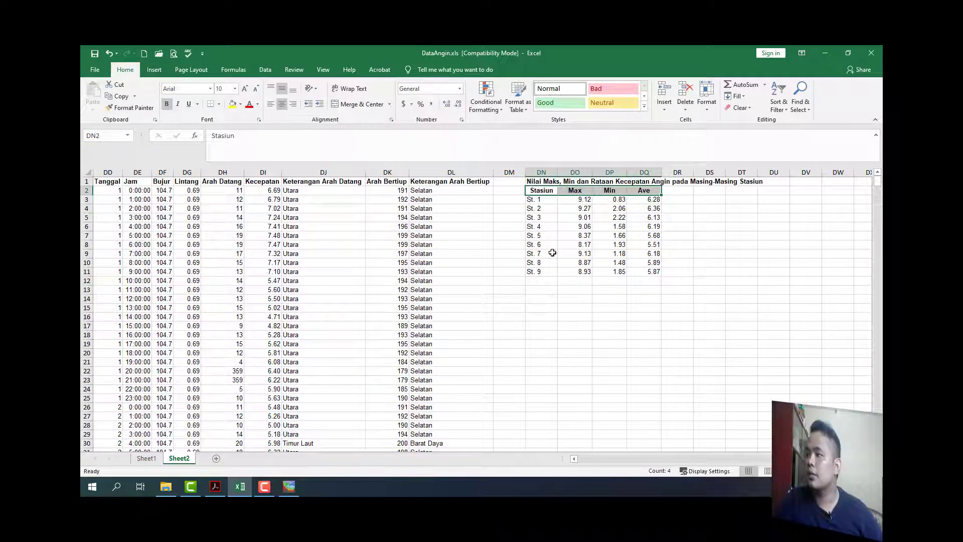
pyautogui.click(609, 317)
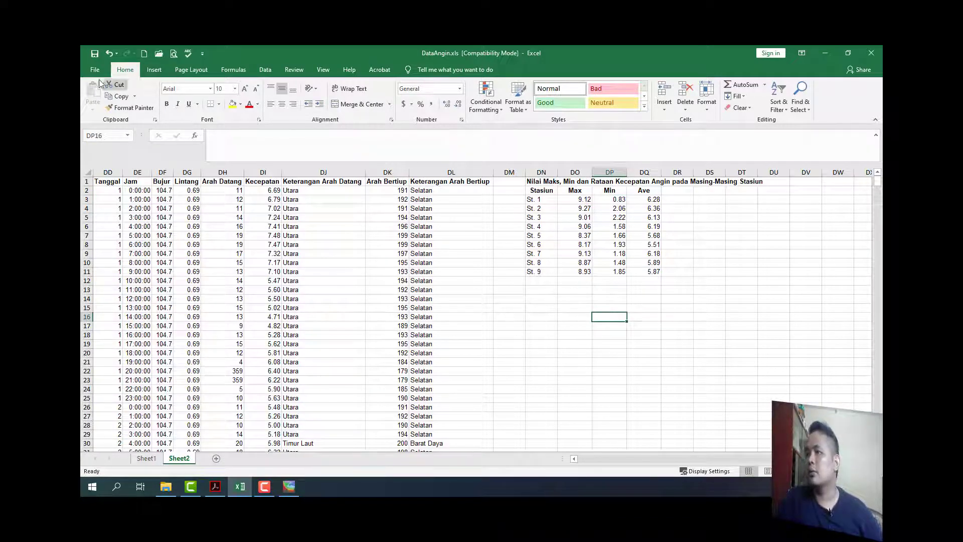
# Apply red gradient-fill data bars to the summary table's Max values in DO3:DO11
pyautogui.moveTo(573, 199); pyautogui.dragTo(563, 272)
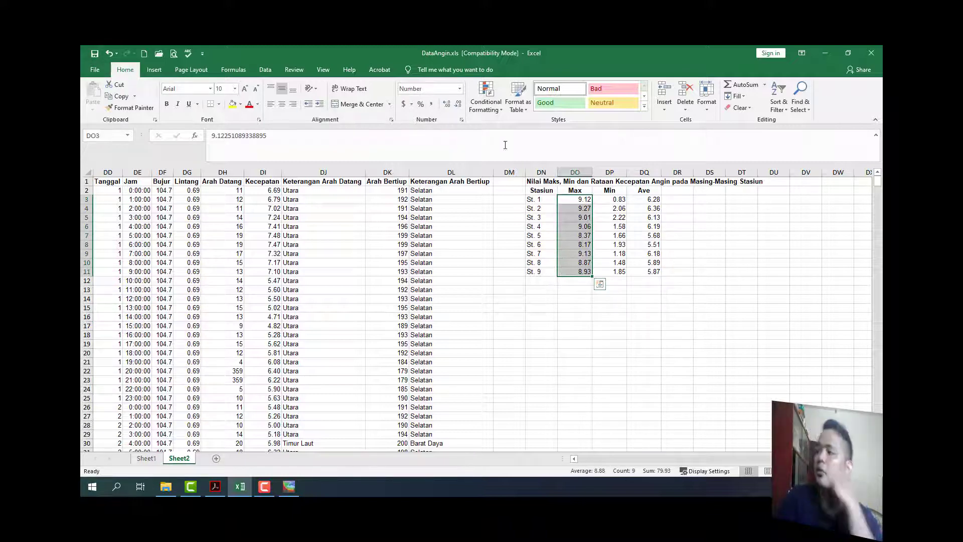
pyautogui.click(489, 106)
pyautogui.moveTo(510, 175)
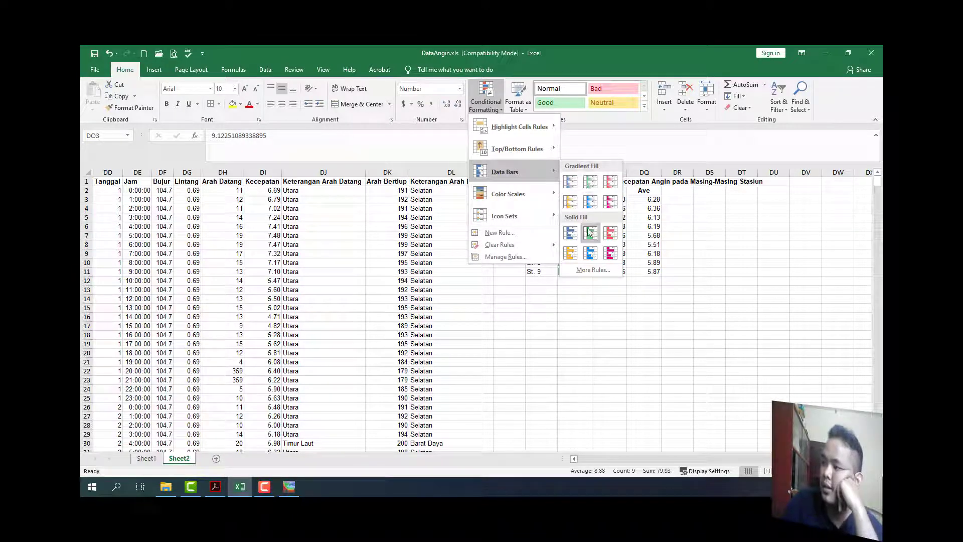
pyautogui.click(610, 181)
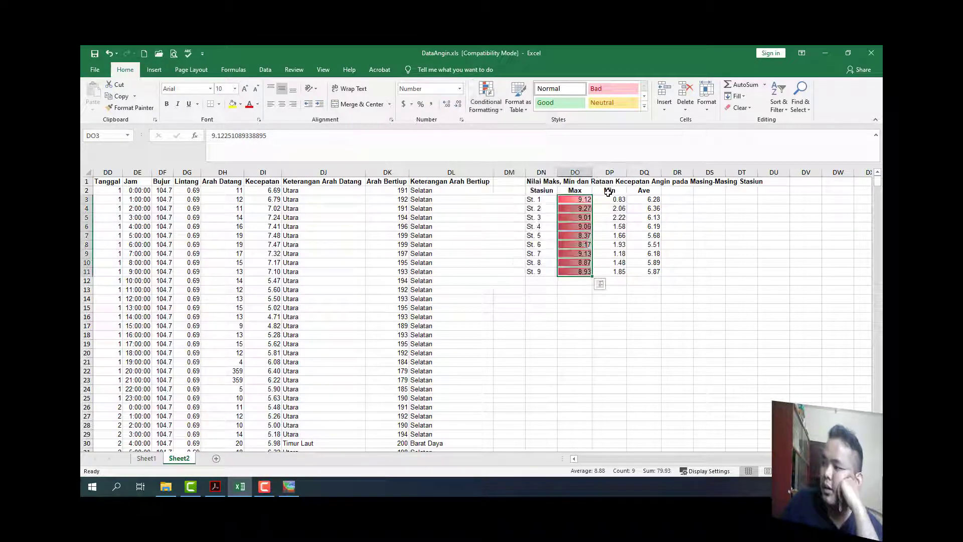
# Apply a red, white and blue color scale to the summary table's Max values in DO3:DO11
pyautogui.click(490, 115)
pyautogui.moveTo(502, 194)
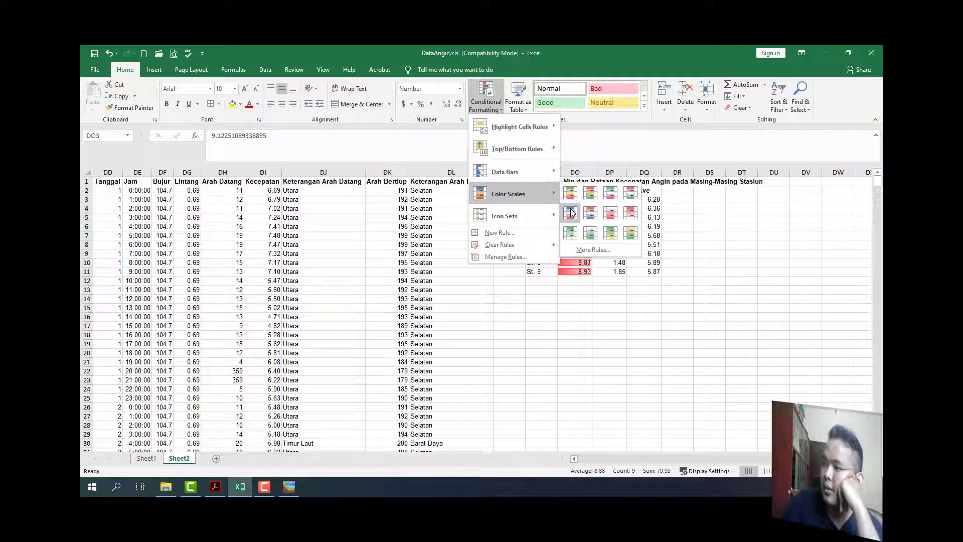
pyautogui.click(570, 212)
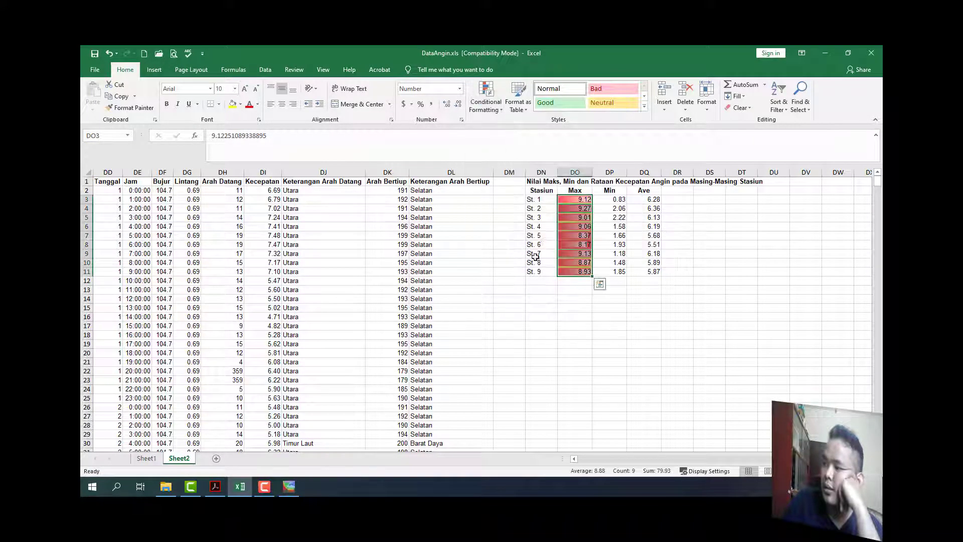
# Clear the conditional formatting rules from the summary table's Max values in DO3:DO11
pyautogui.click(486, 98)
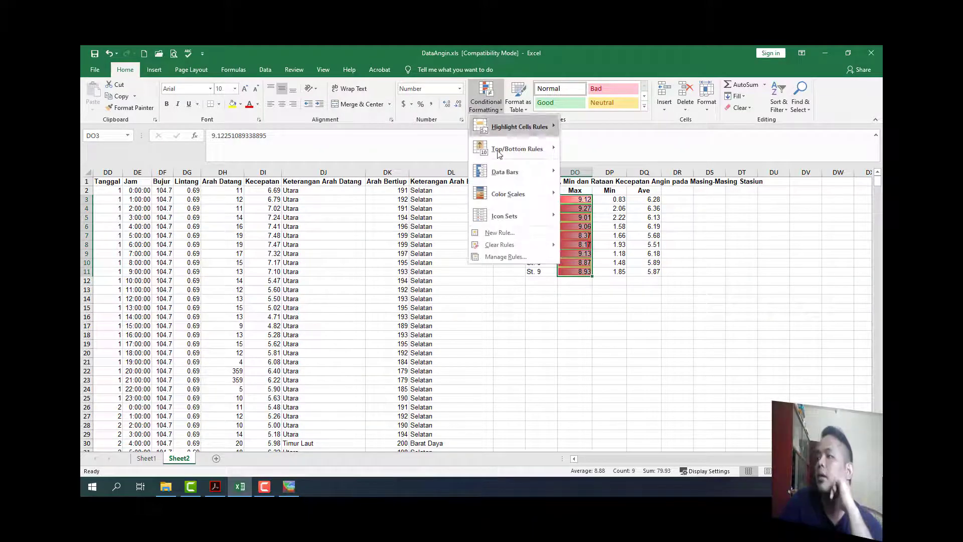
pyautogui.moveTo(509, 245)
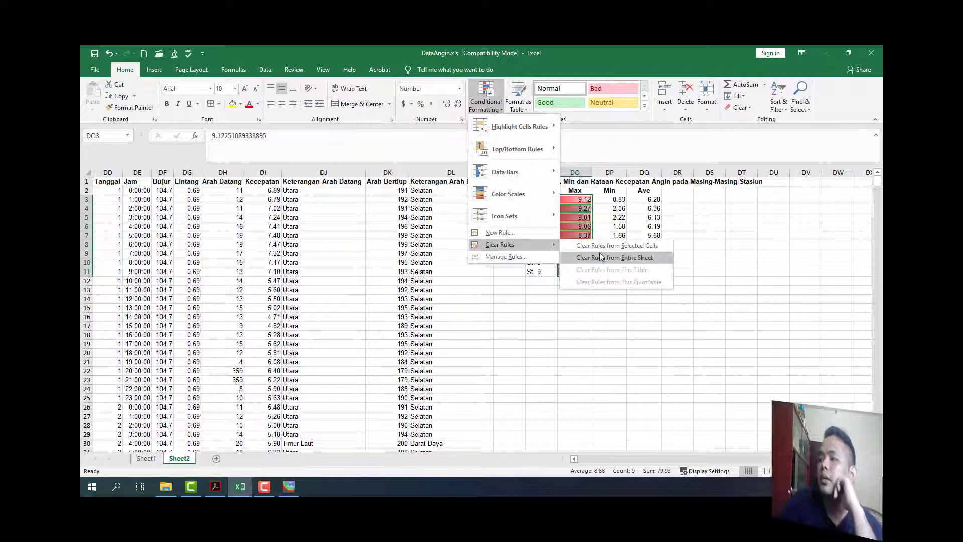
pyautogui.click(602, 247)
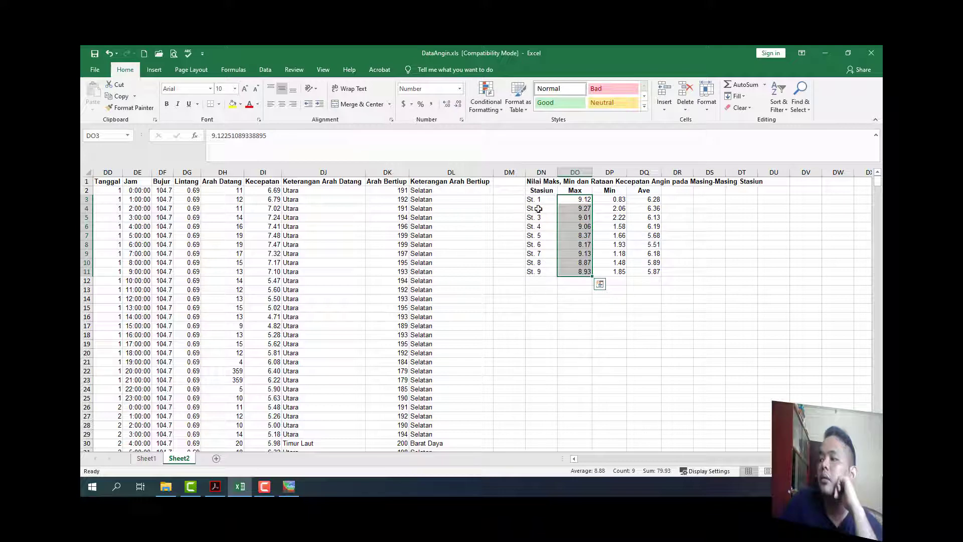
# Apply a green, yellow and red color scale to the Max values in DO3:DO11, with green for the highest values
pyautogui.click(486, 104)
pyautogui.moveTo(491, 194)
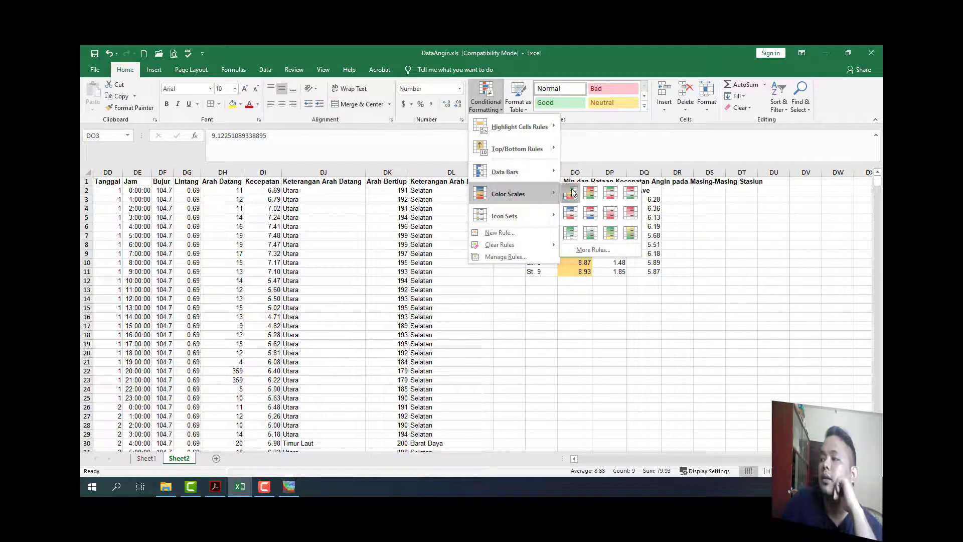
pyautogui.click(576, 200)
pyautogui.click(526, 322)
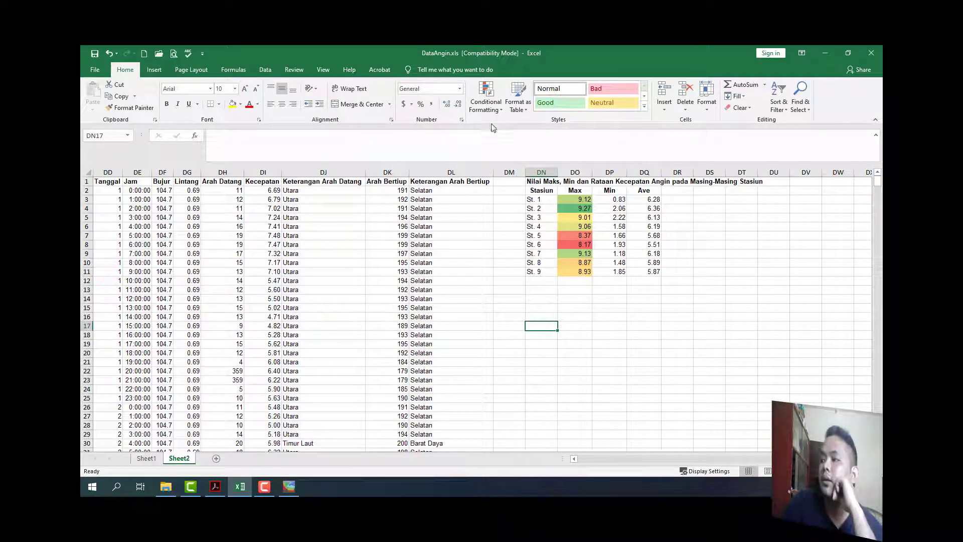
# Remove the green-yellow-red color scale from the Max values in DO3:DO11
pyautogui.click(485, 103)
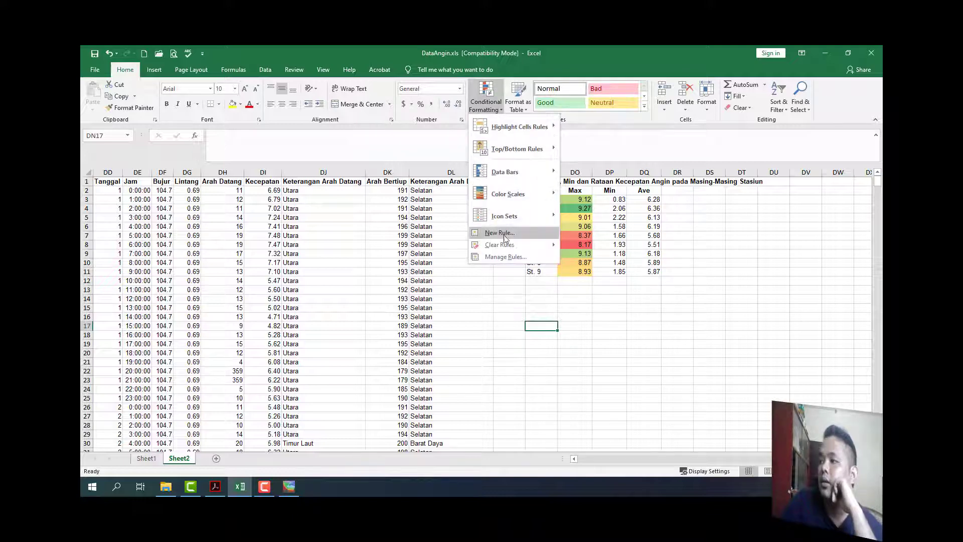
pyautogui.moveTo(501, 245)
pyautogui.click(589, 241)
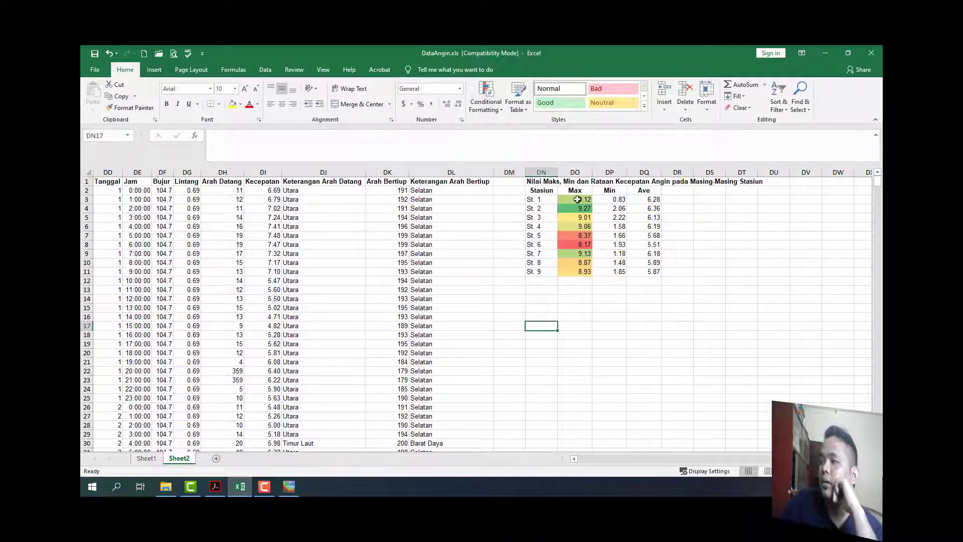
pyautogui.moveTo(577, 199); pyautogui.dragTo(584, 273)
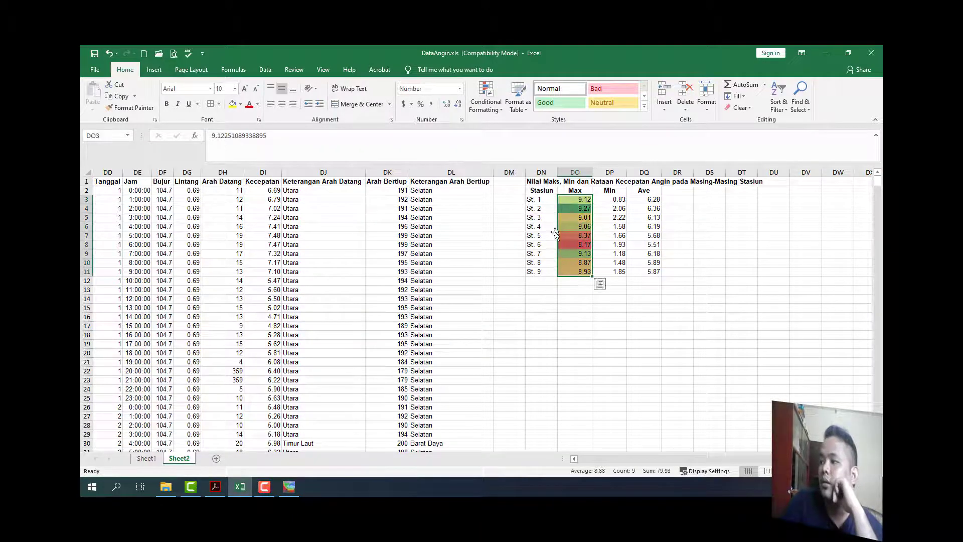
pyautogui.click(490, 114)
pyautogui.moveTo(516, 244)
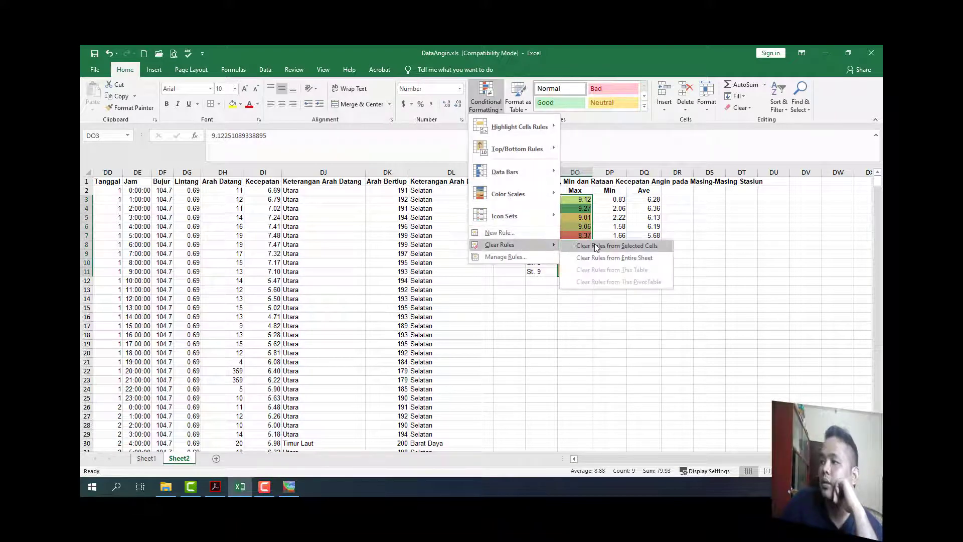
pyautogui.click(596, 246)
# Apply a red, yellow and green color scale to the Max values in DO3:DO11, with red for the highest values
pyautogui.click(486, 101)
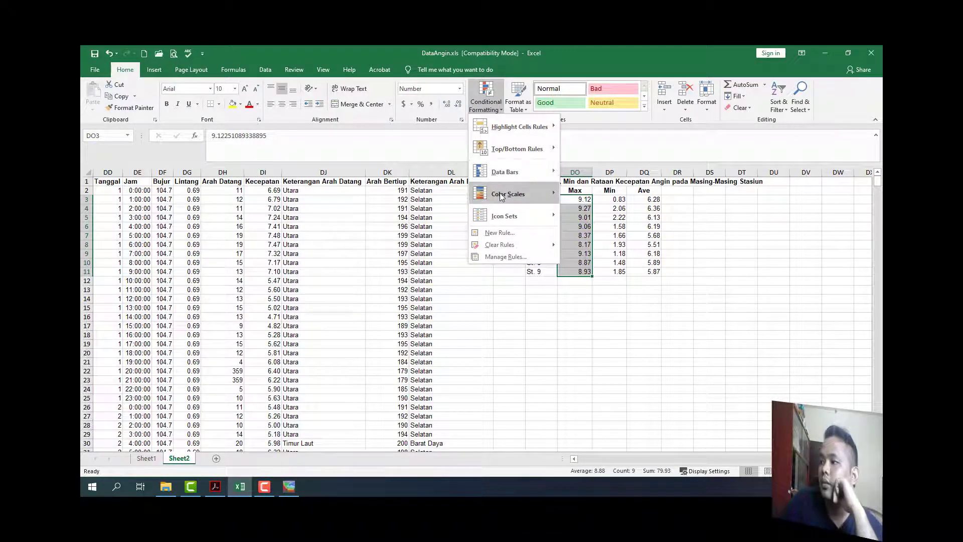
pyautogui.moveTo(501, 196)
pyautogui.click(585, 187)
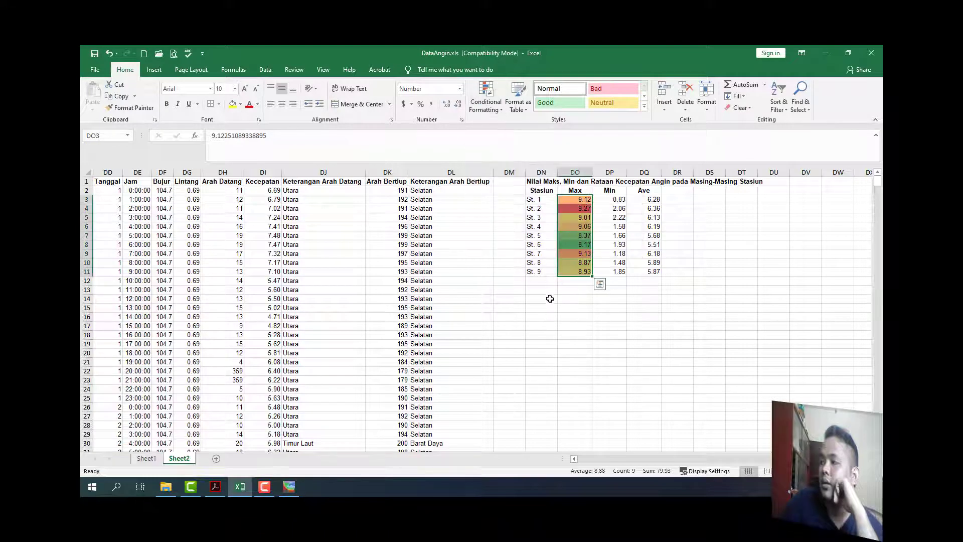
pyautogui.click(565, 316)
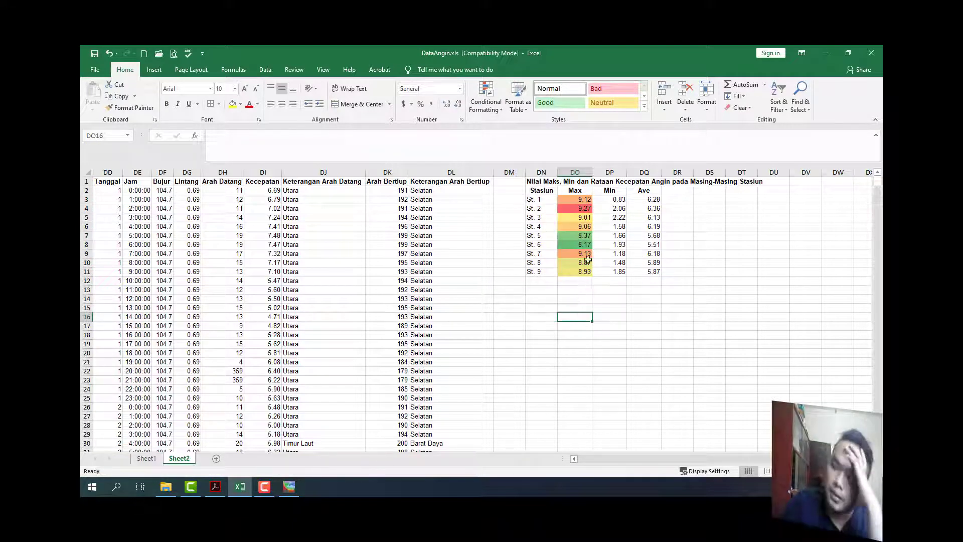
# Remove the red-yellow-green color scale from the Max values in DO3:DO11
pyautogui.moveTo(582, 197); pyautogui.dragTo(582, 272)
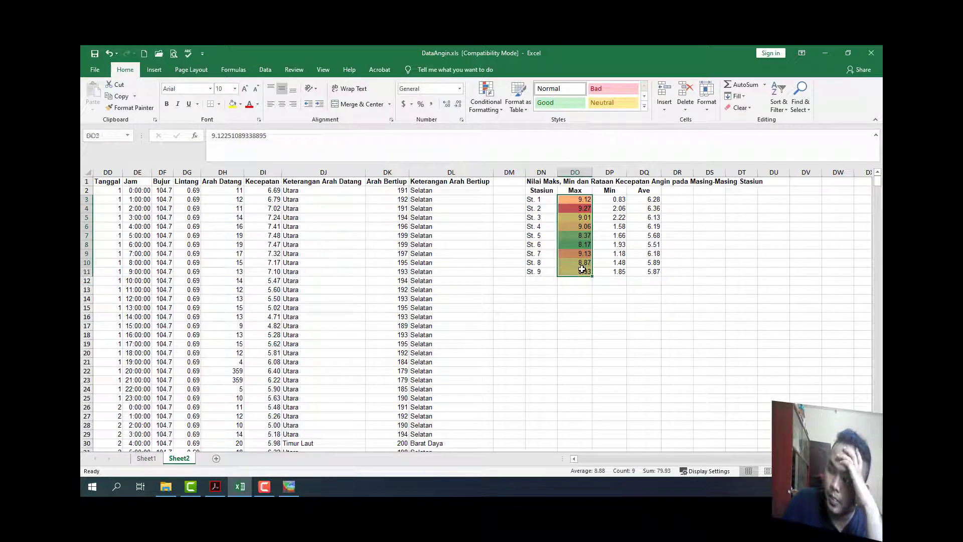
pyautogui.click(495, 115)
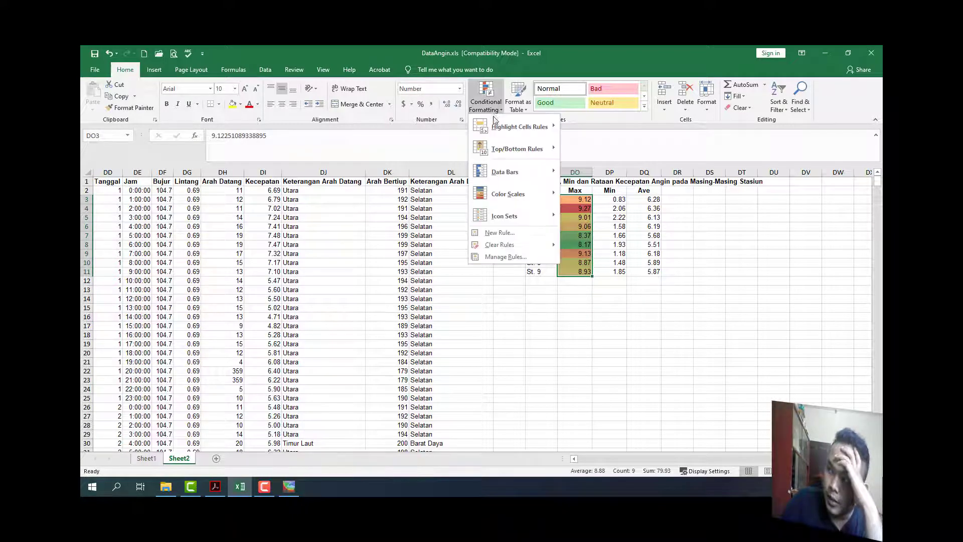
pyautogui.moveTo(508, 191)
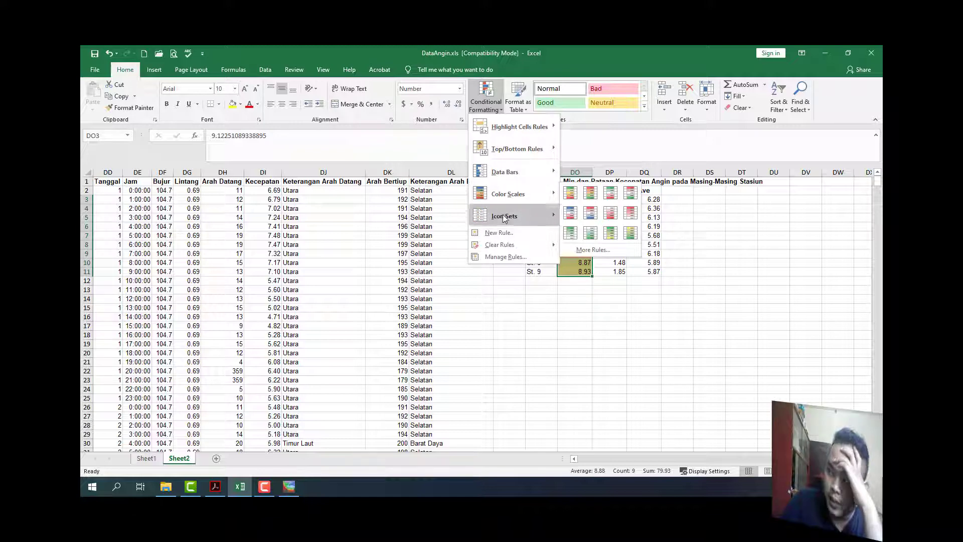
pyautogui.moveTo(509, 245)
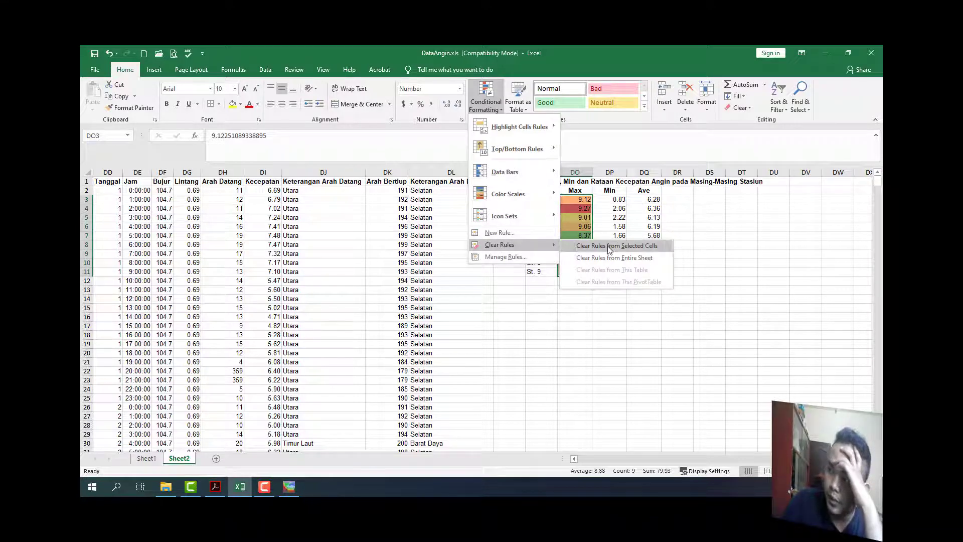
pyautogui.click(610, 249)
# Apply red solid-fill data bars to the summary table's Max values in DO3:DO11
pyautogui.click(486, 103)
pyautogui.moveTo(550, 175)
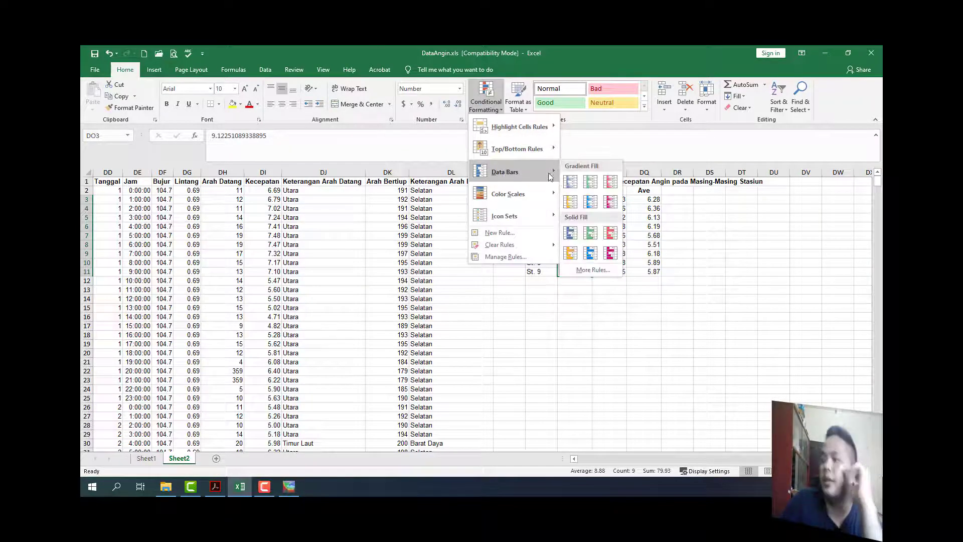
pyautogui.click(610, 232)
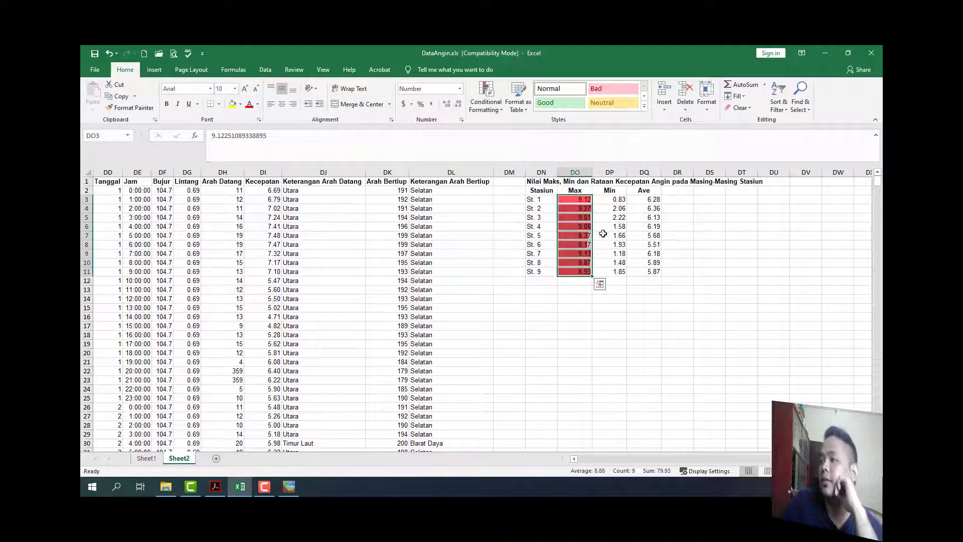
pyautogui.click(565, 317)
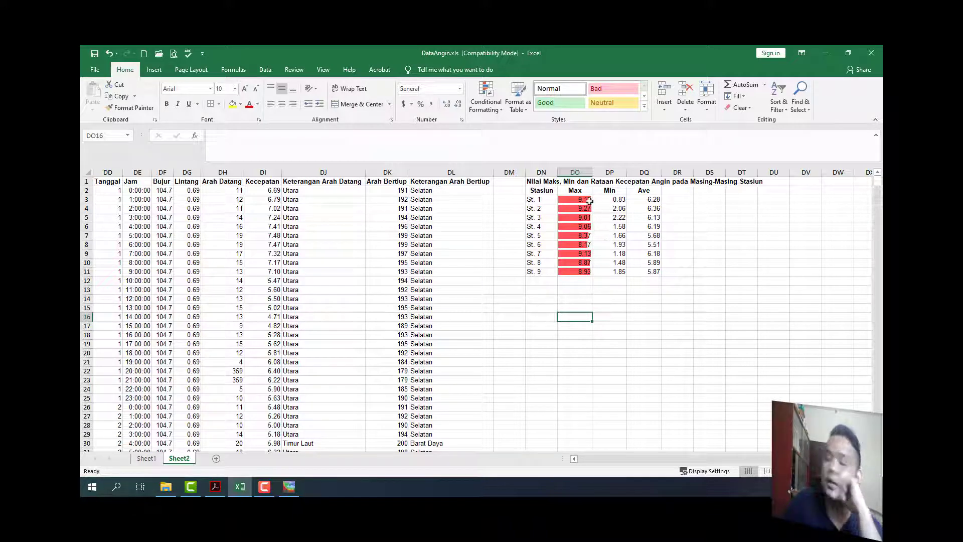
# Remove the red solid-fill data bars from the Max values in DO3:DO11
pyautogui.moveTo(578, 200); pyautogui.dragTo(584, 273)
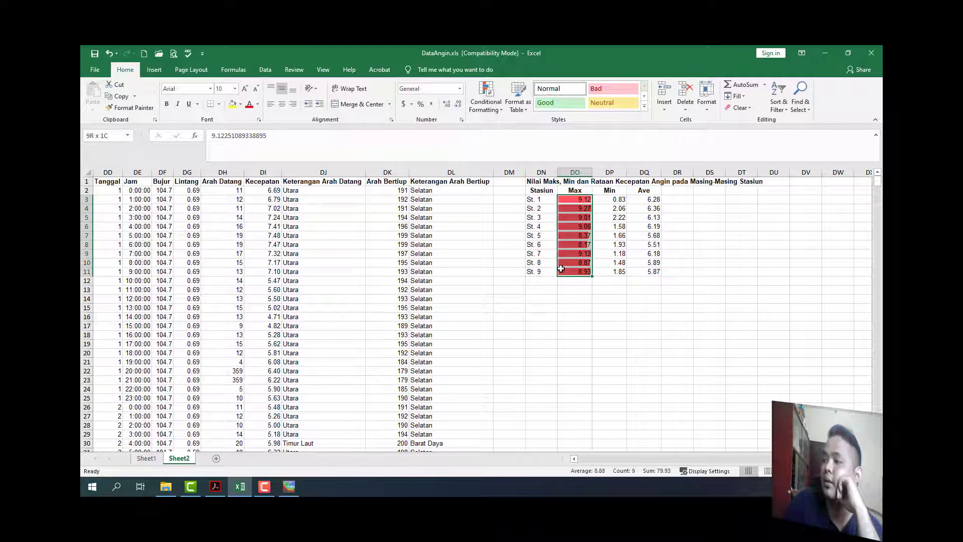
pyautogui.click(489, 102)
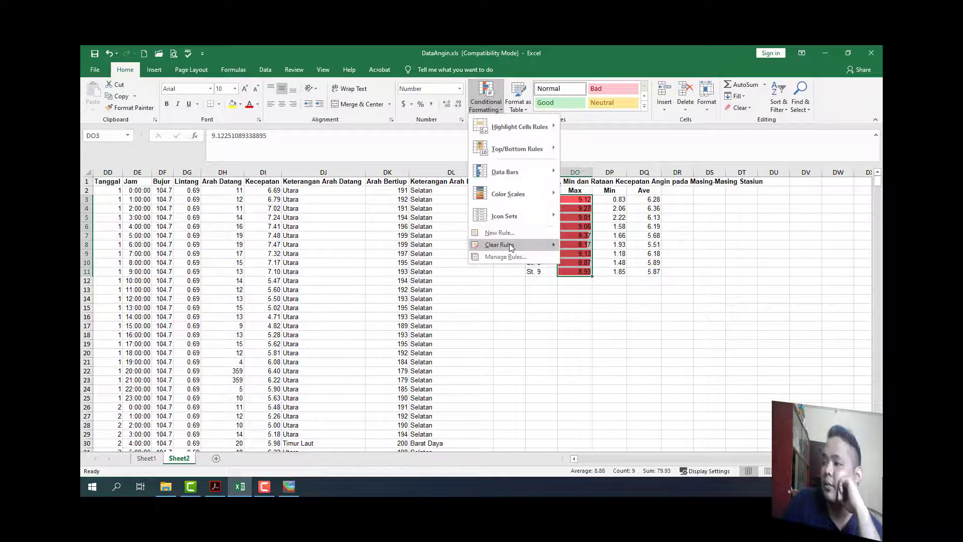
pyautogui.moveTo(514, 246)
pyautogui.click(603, 249)
pyautogui.click(578, 298)
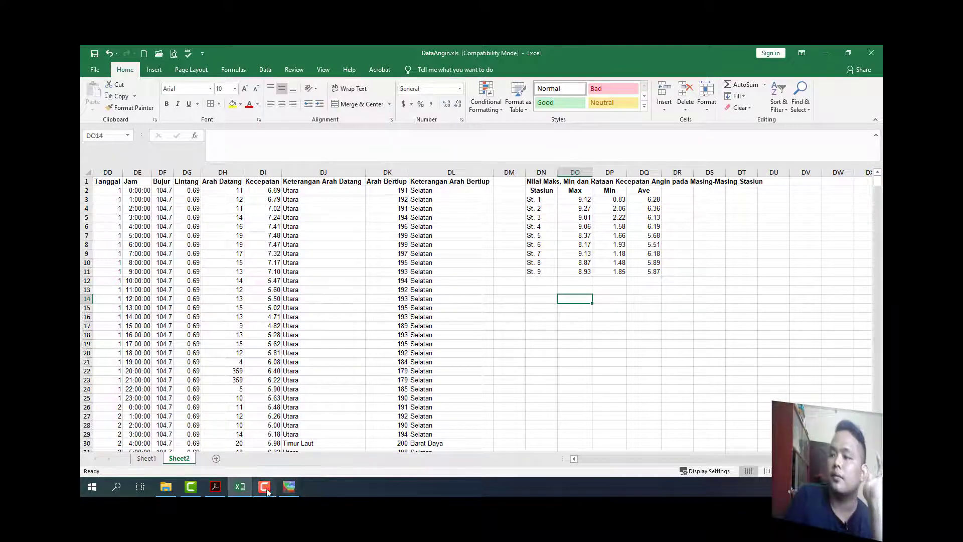
# Switch to Ocean Data View and look over the plot windows and station map of DataAnginJanuari.nc
pyautogui.click(289, 486)
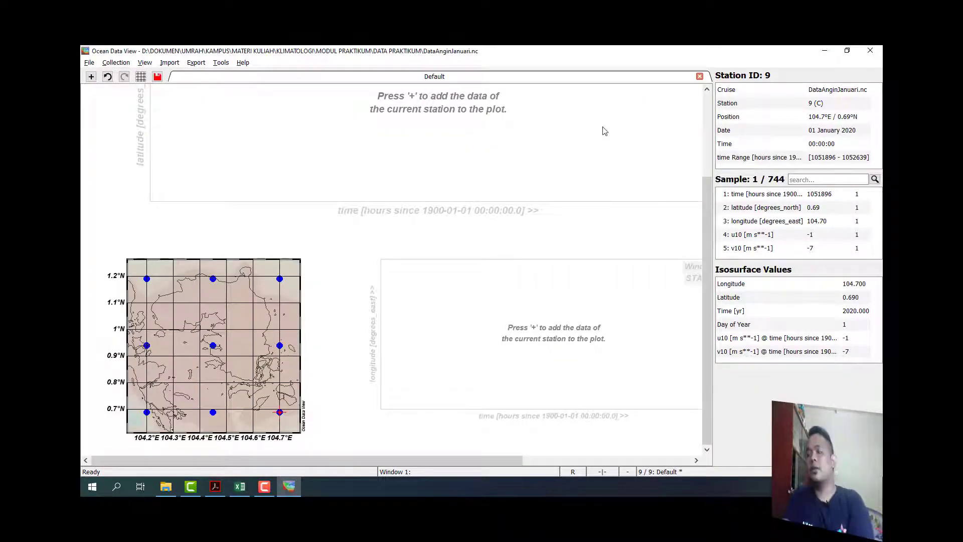
pyautogui.scroll(3, 604, 131)
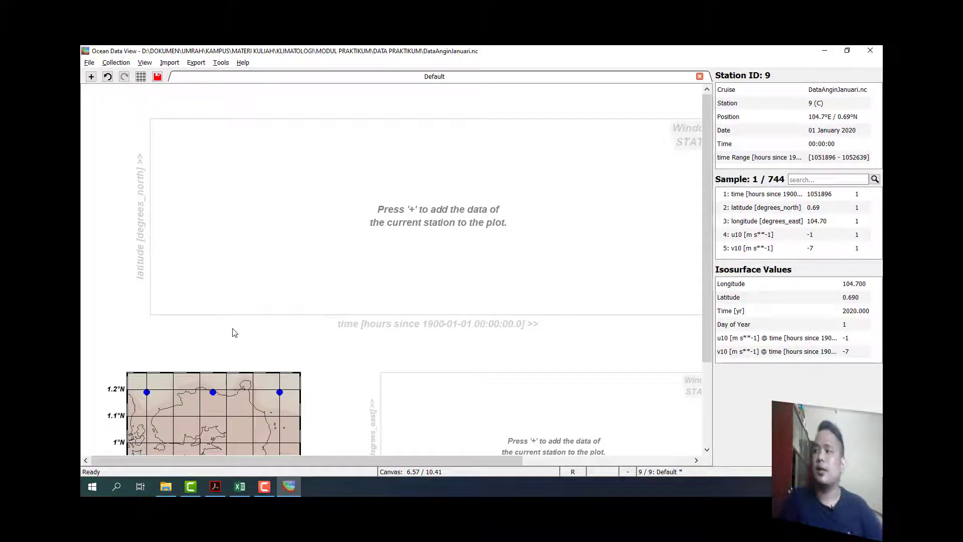
pyautogui.scroll(-1, 219, 391)
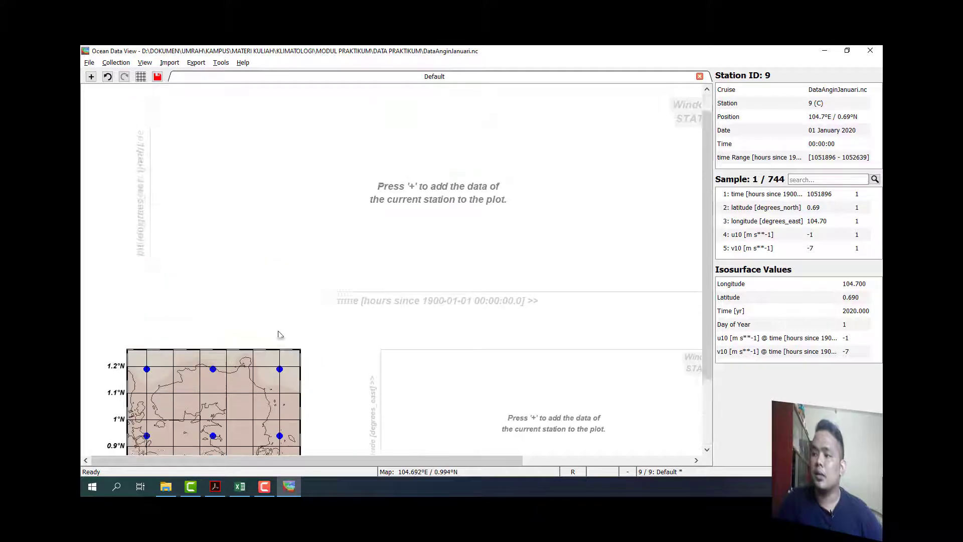
pyautogui.scroll(1, 280, 335)
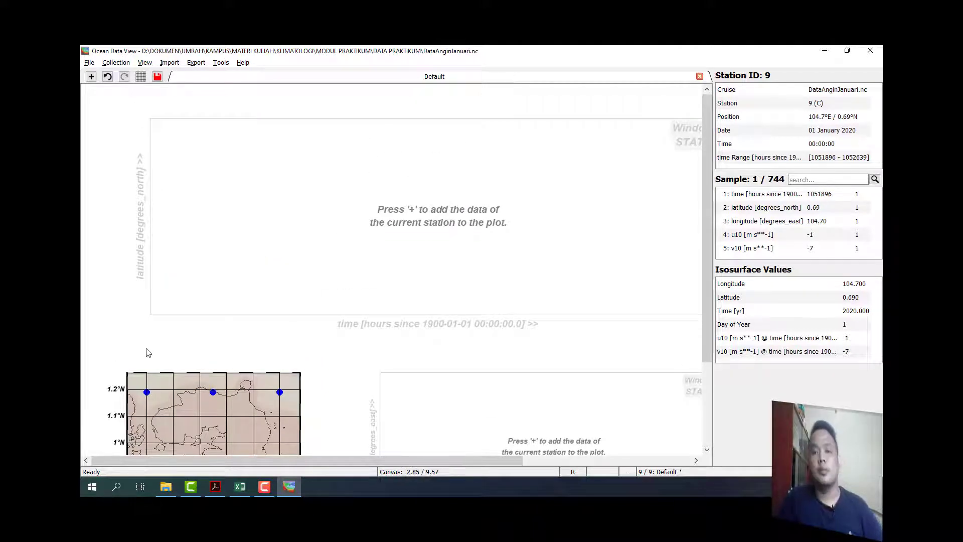